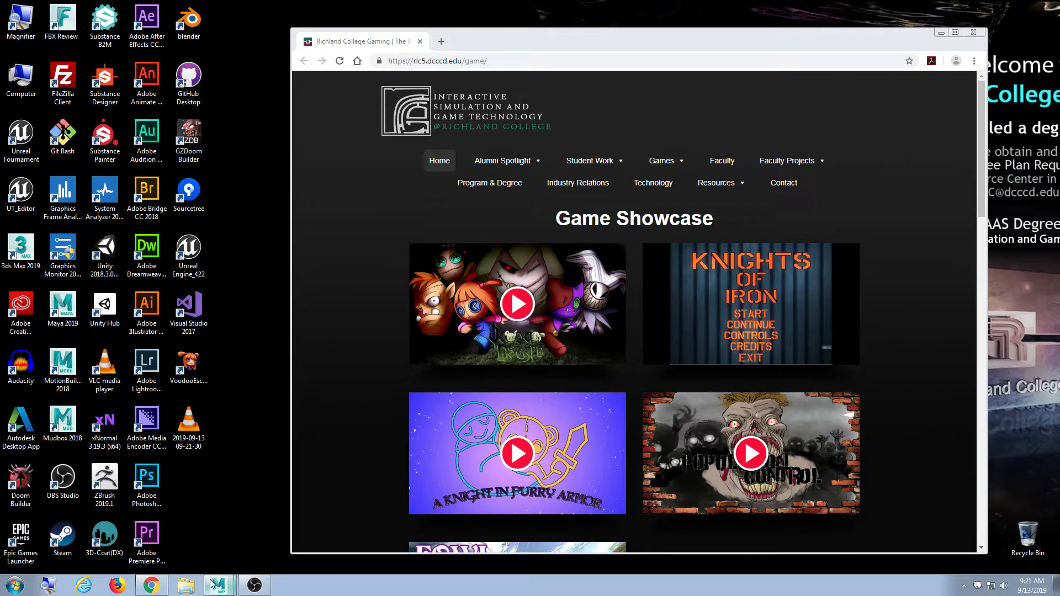
- Check the empty Maya scene, then switch to the Chrome browser and maximize its window
click(217, 585)
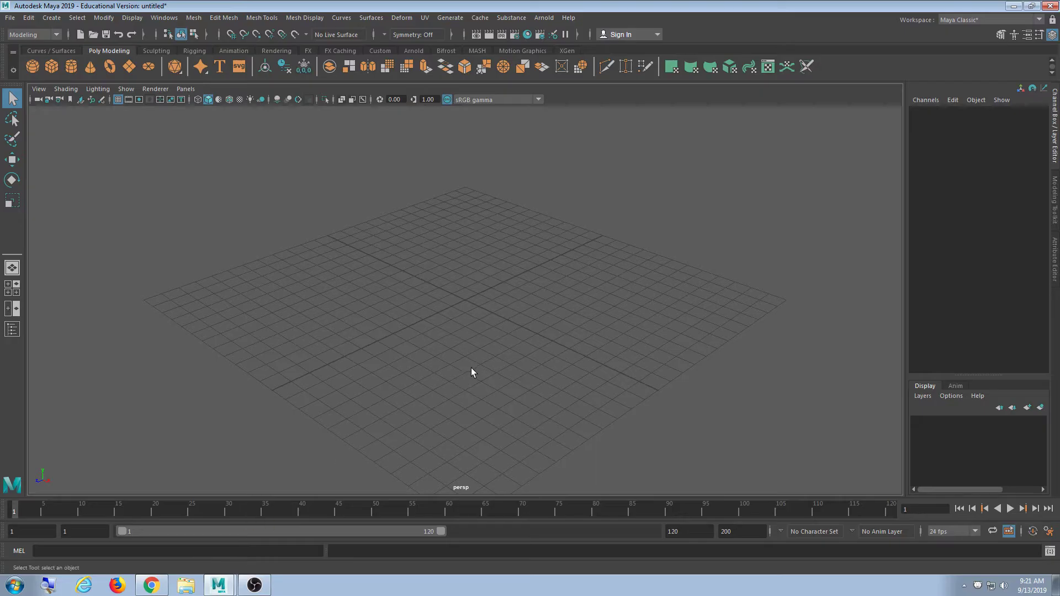
scroll(472, 368, up, 2)
click(143, 592)
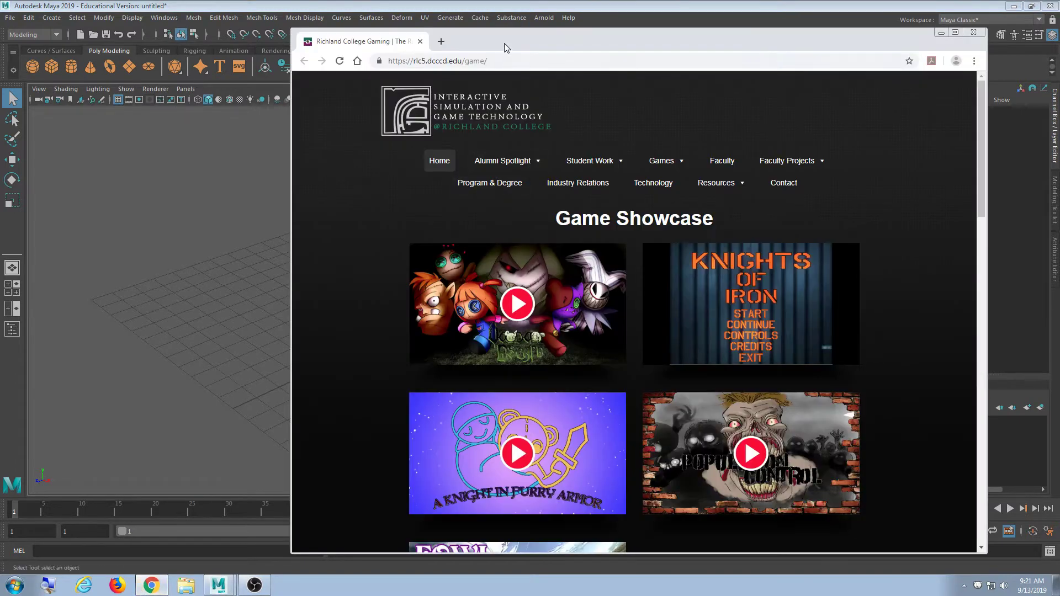
drag(496, 33, 435, 4)
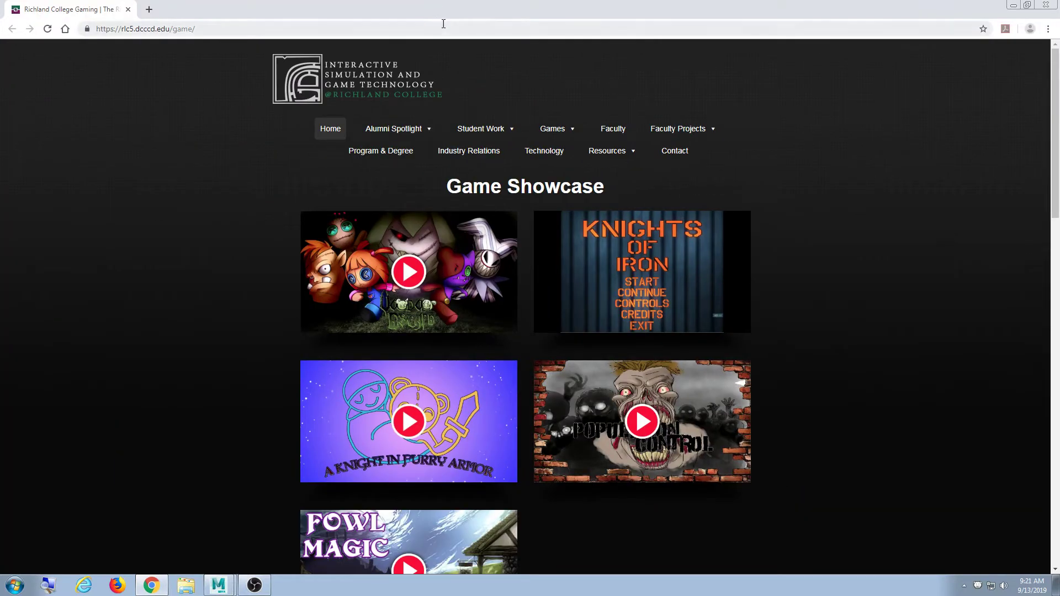
- Search the web for "free 3d" and open the Free3D website
click(439, 25)
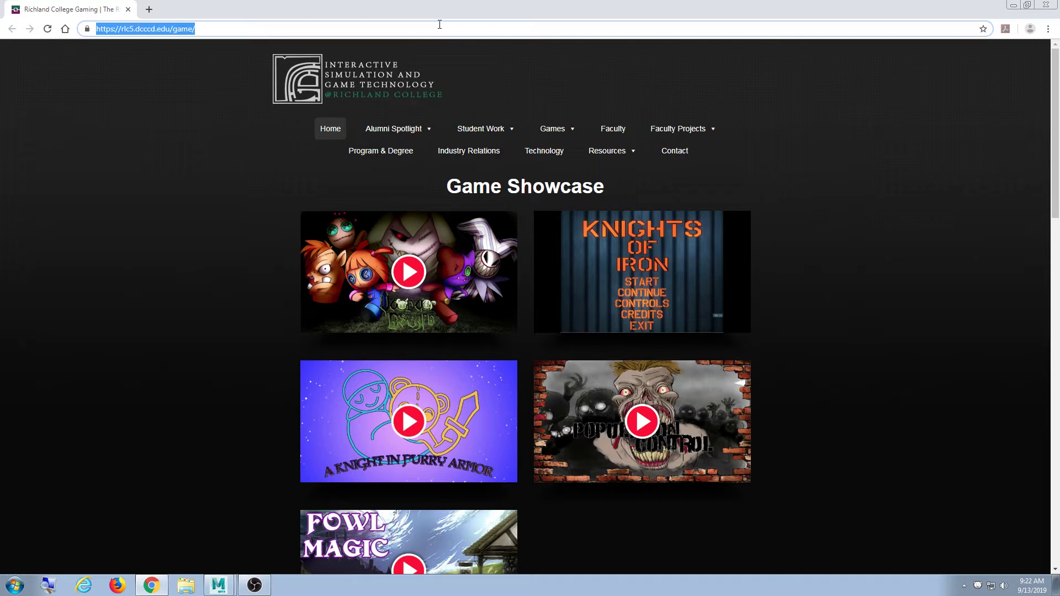
text(free 3d)
key(Return)
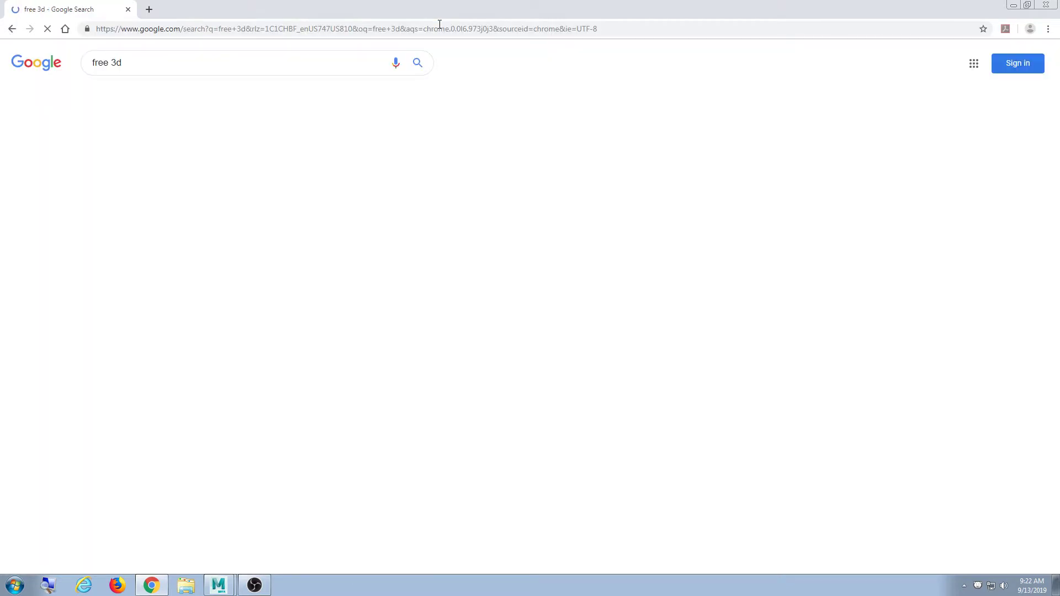
click(199, 143)
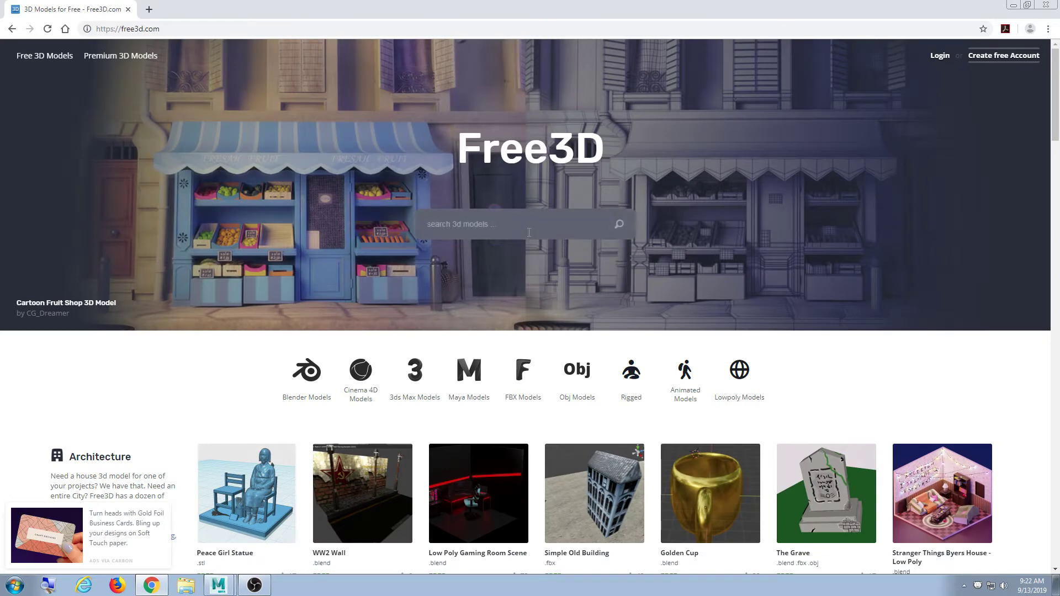
- Search Free3D for "weapon" and look through the first page of free models
text(weapon)
key(Return)
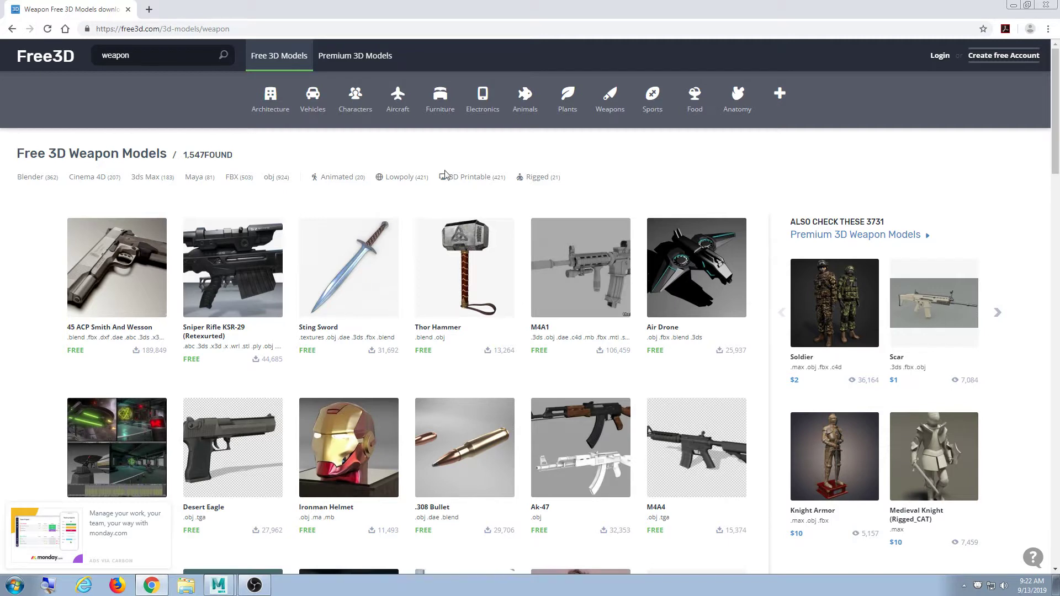
scroll(690, 266, down, 3)
scroll(697, 316, down, 1)
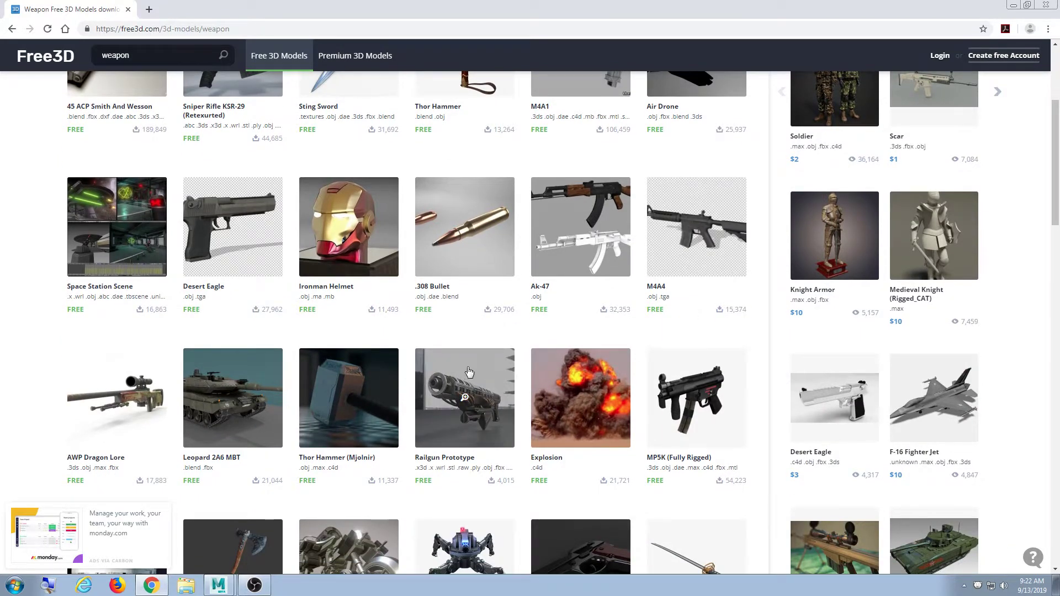
scroll(454, 361, down, 3)
scroll(454, 362, down, 6)
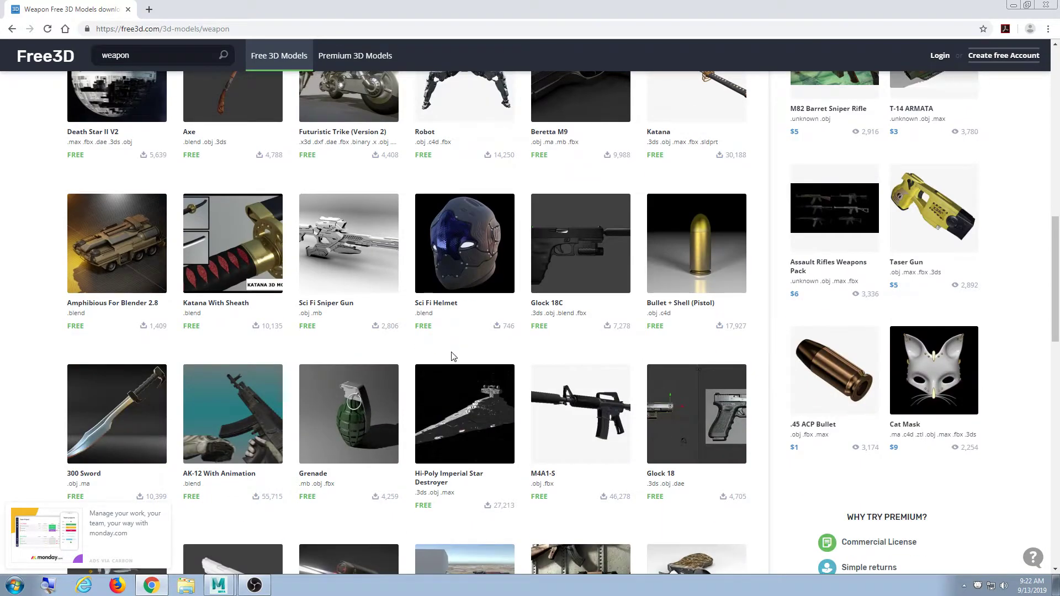
scroll(510, 308, down, 4)
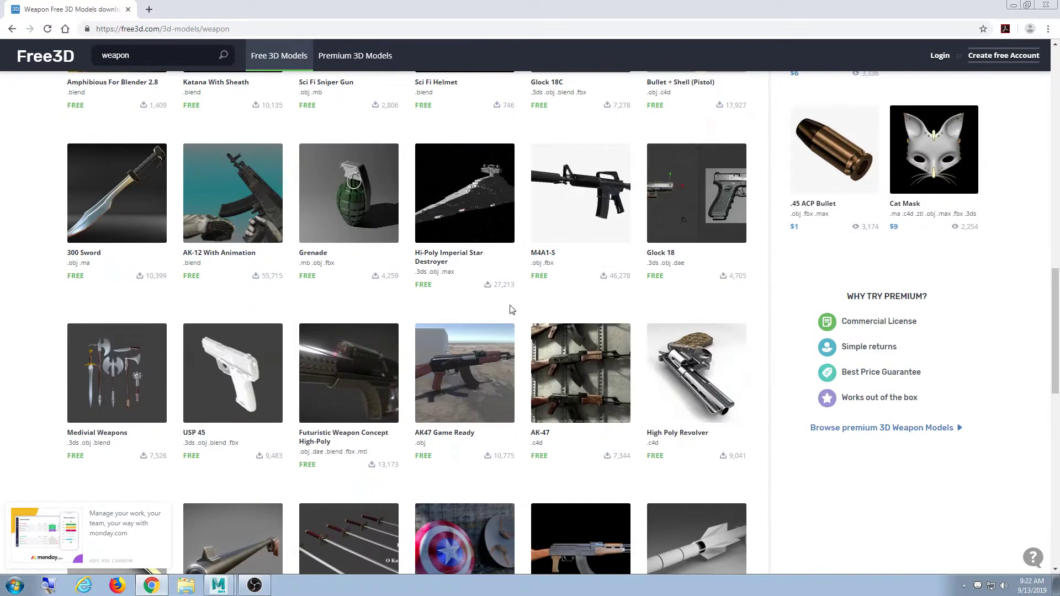
scroll(510, 309, down, 3)
scroll(503, 307, down, 4)
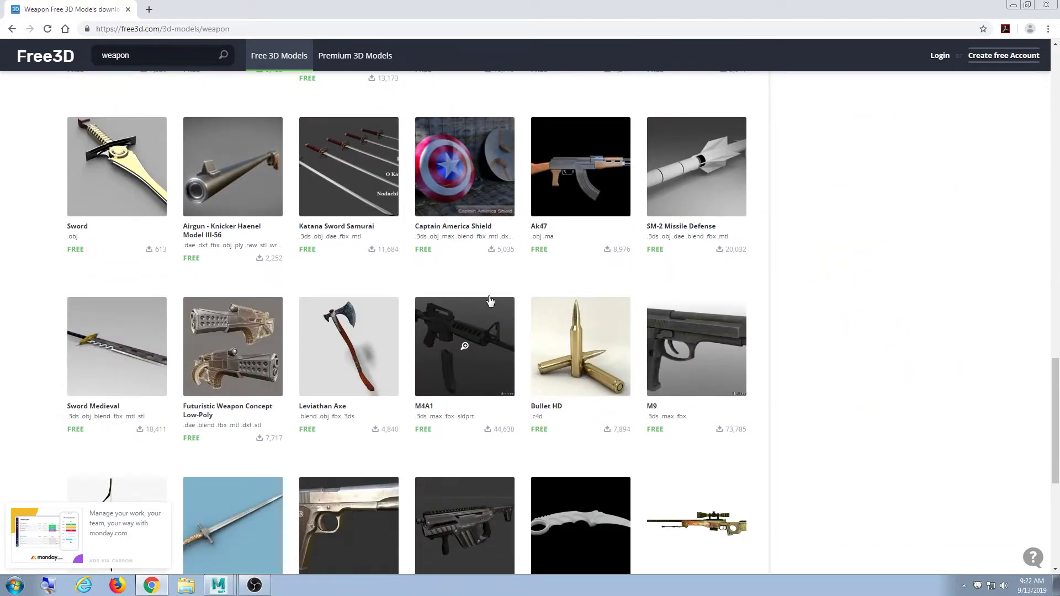
scroll(491, 255, down, 3)
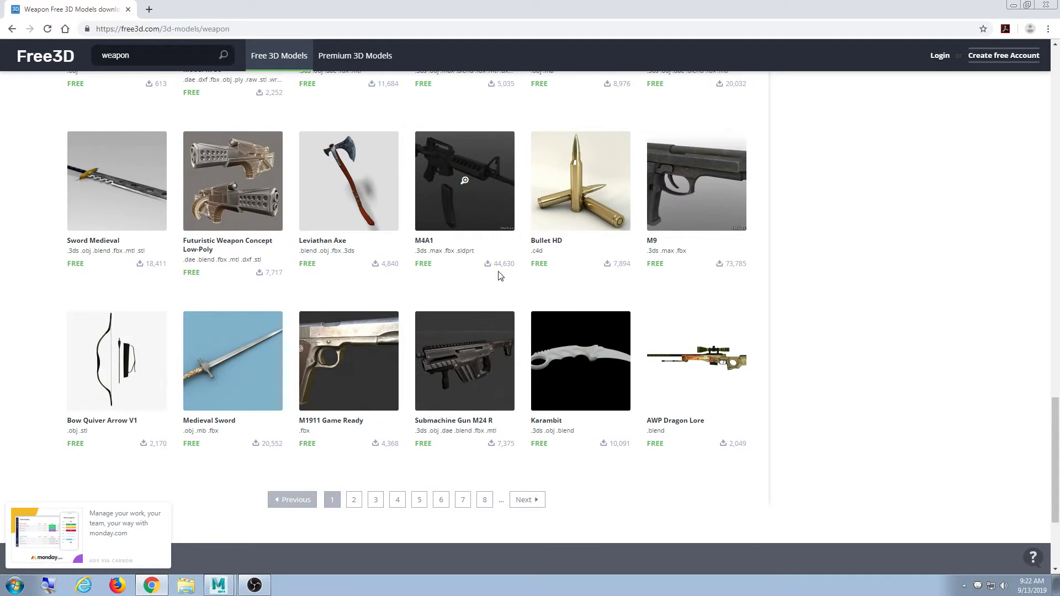
- Open page 2 of the weapon results and examine its models, previewing the Gun and the Karambit enlarged
click(354, 501)
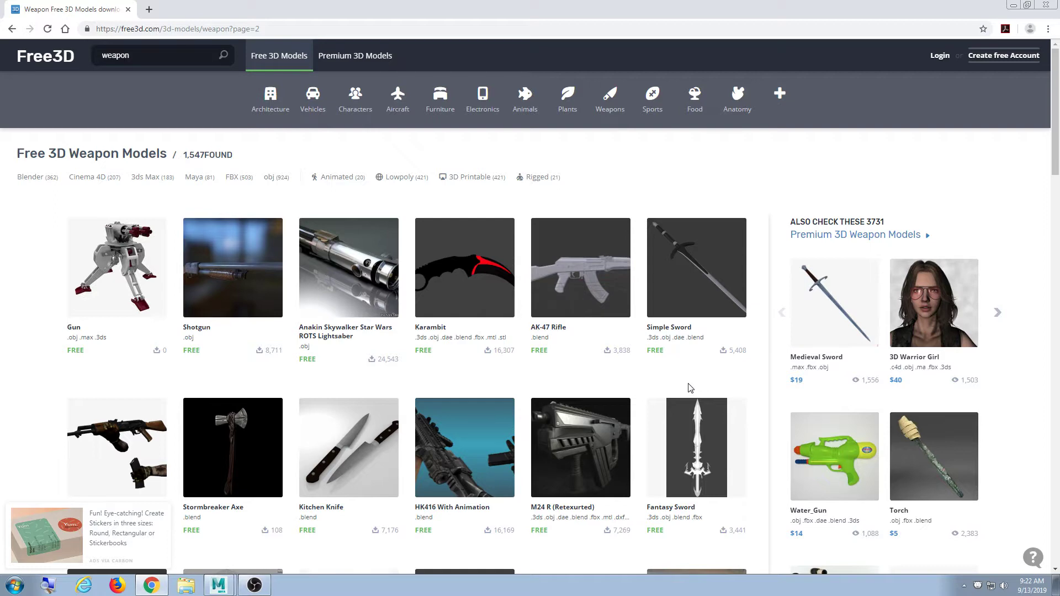
scroll(689, 388, down, 4)
scroll(690, 388, up, 4)
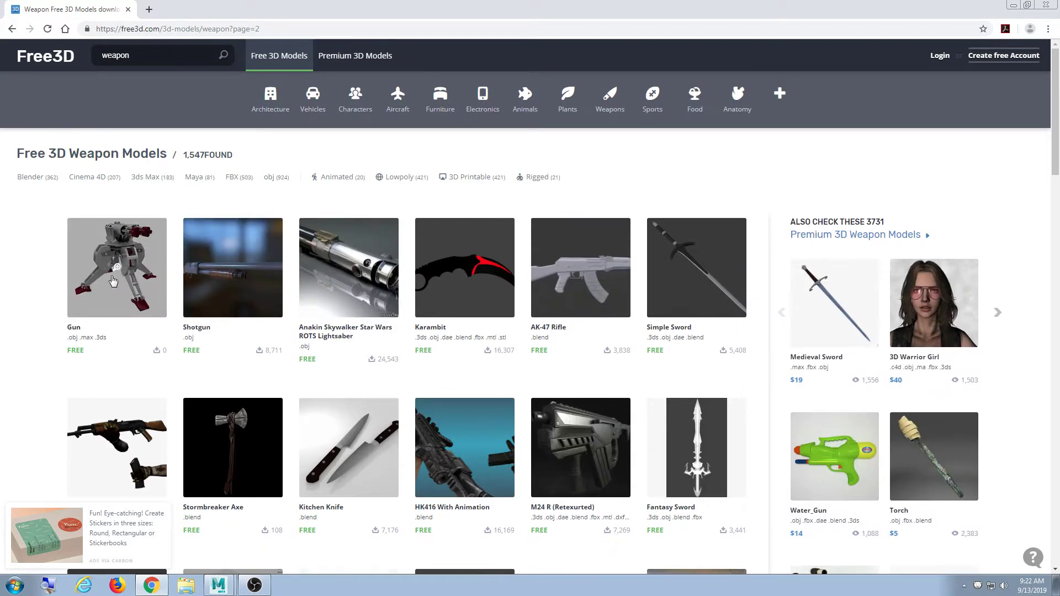
mouse_move(116, 266)
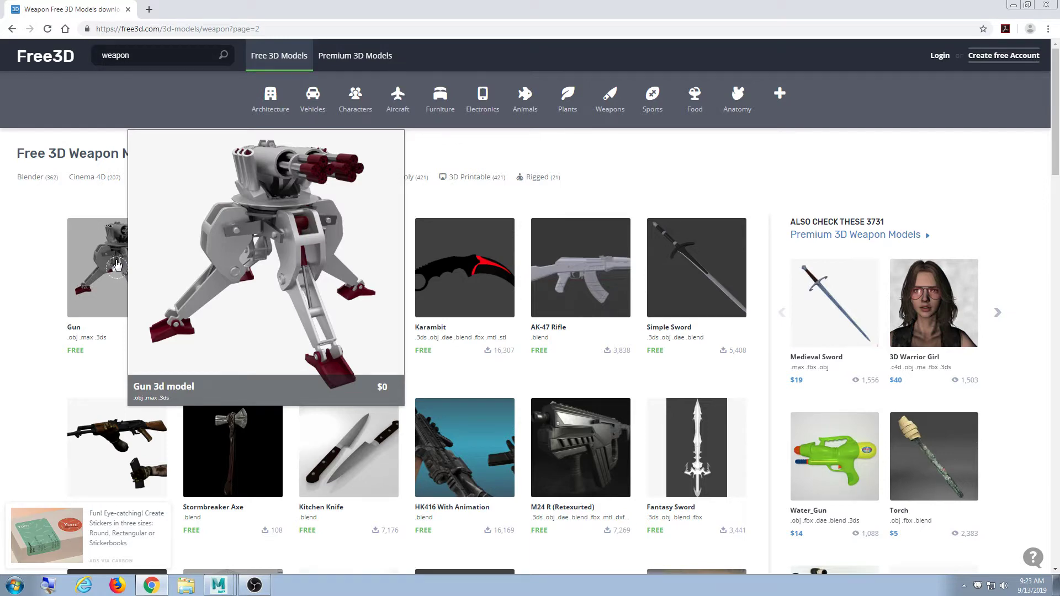
mouse_move(475, 276)
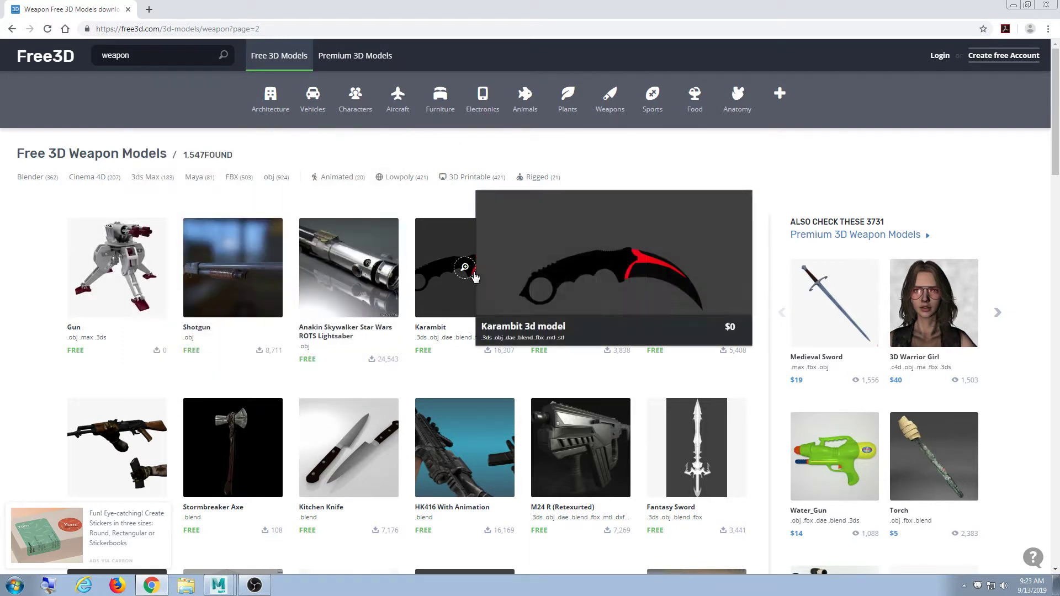
scroll(475, 276, down, 6)
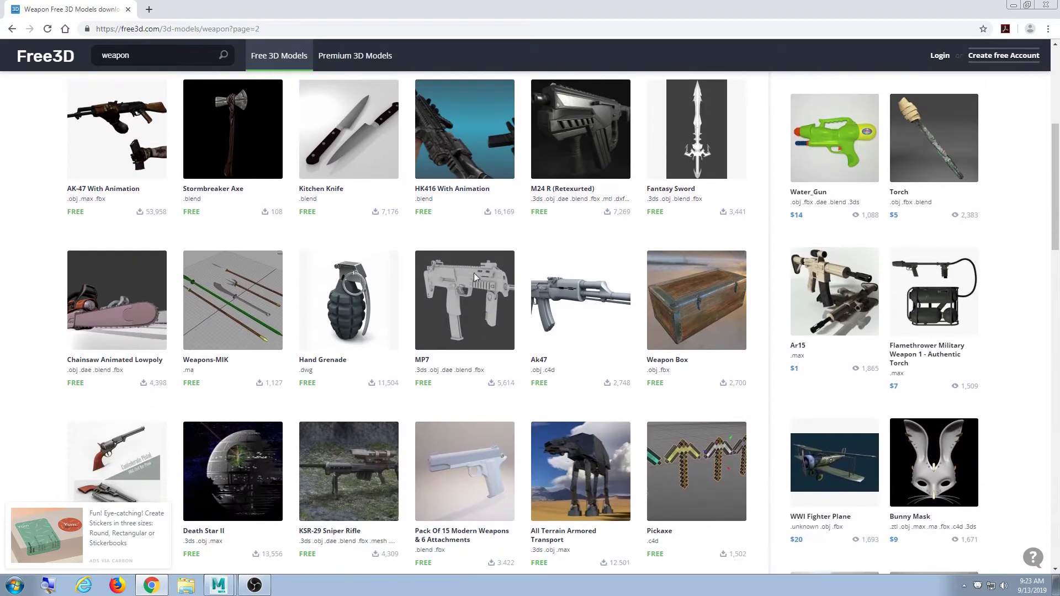
scroll(474, 273, down, 4)
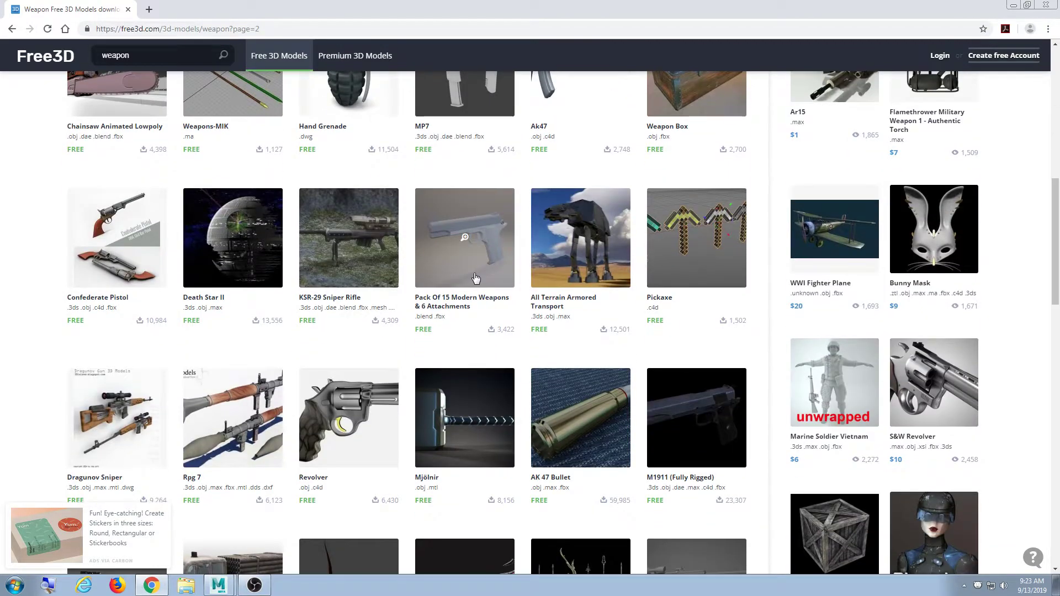
scroll(475, 277, down, 4)
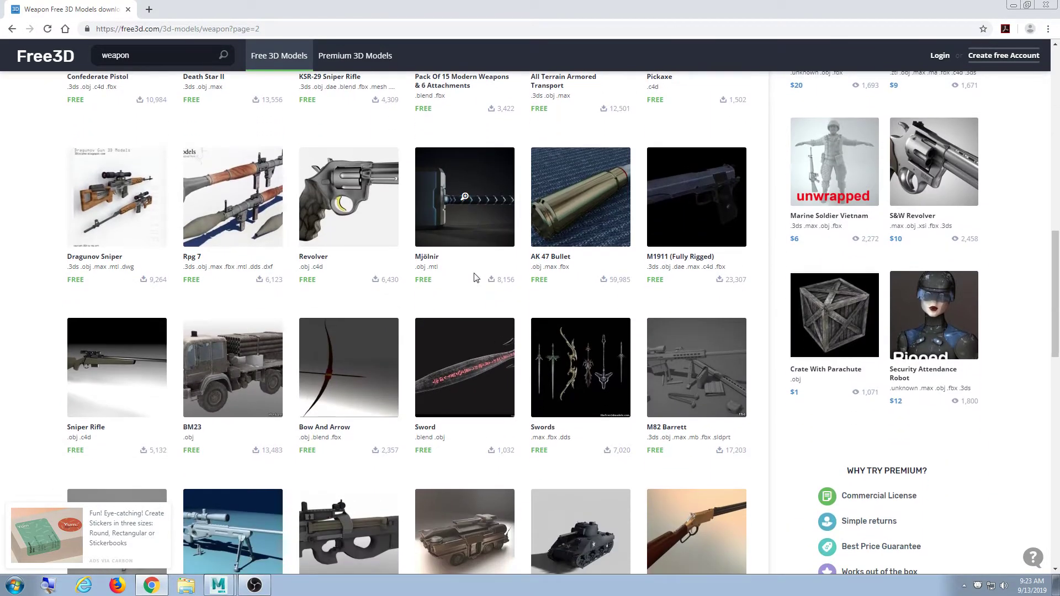
scroll(475, 277, down, 3)
scroll(475, 277, down, 3)
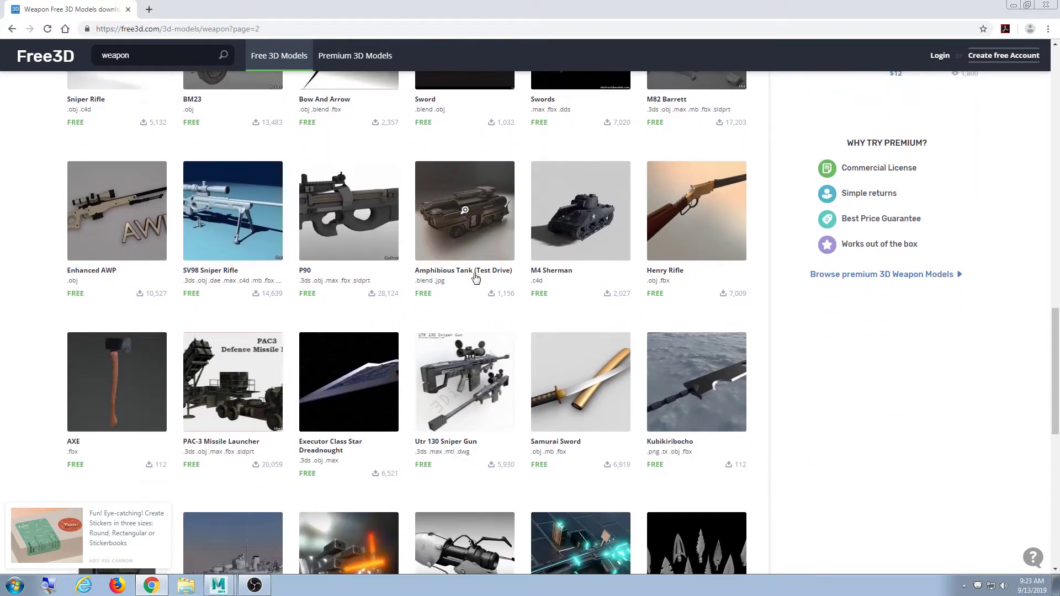
scroll(475, 277, down, 3)
scroll(476, 277, down, 3)
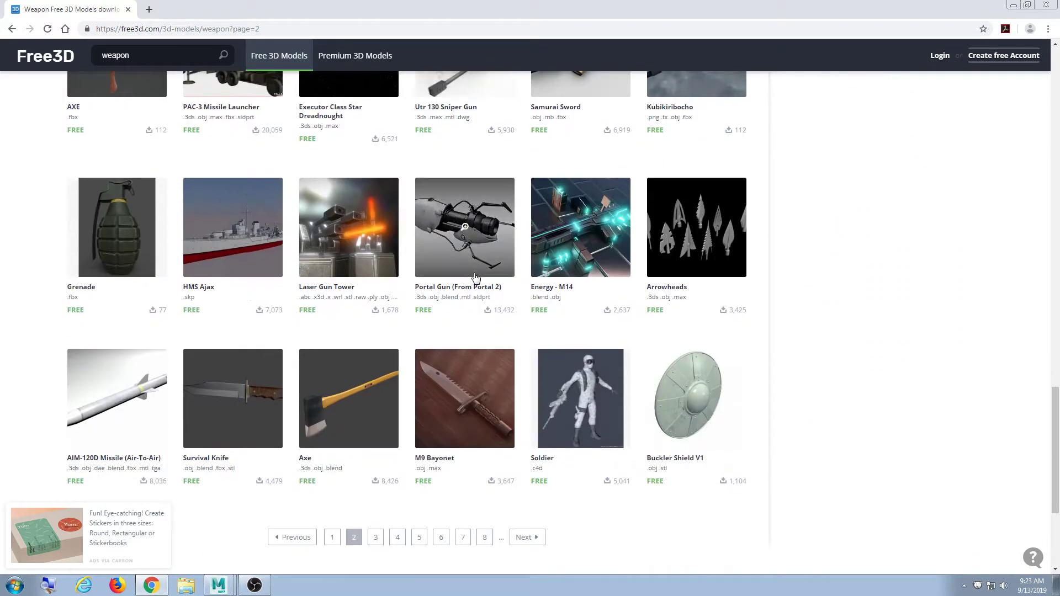
- Open page 3 of the weapon results and look through the models listed there
click(375, 540)
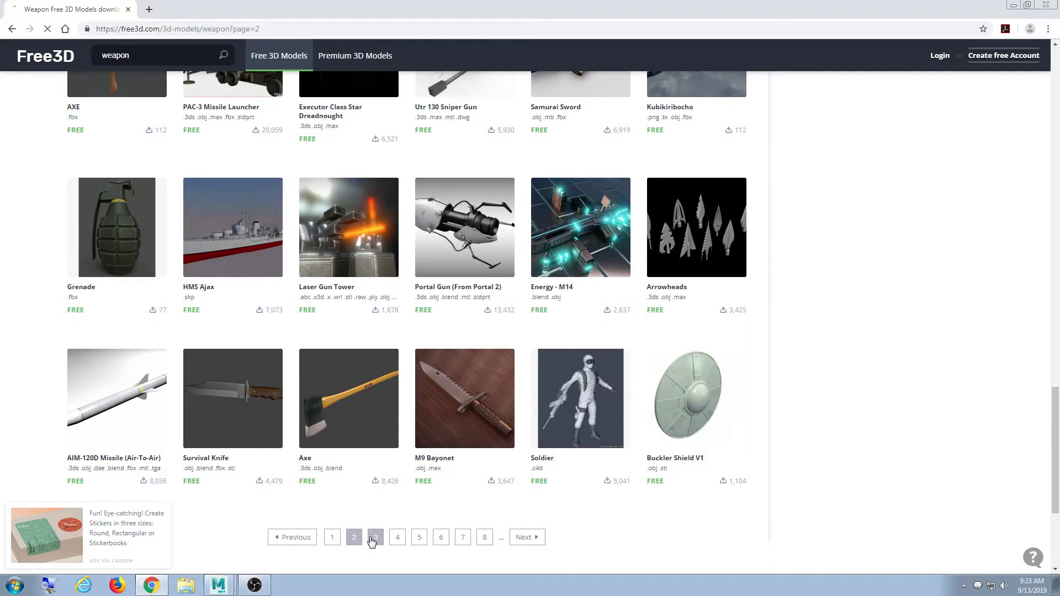
scroll(502, 445, down, 3)
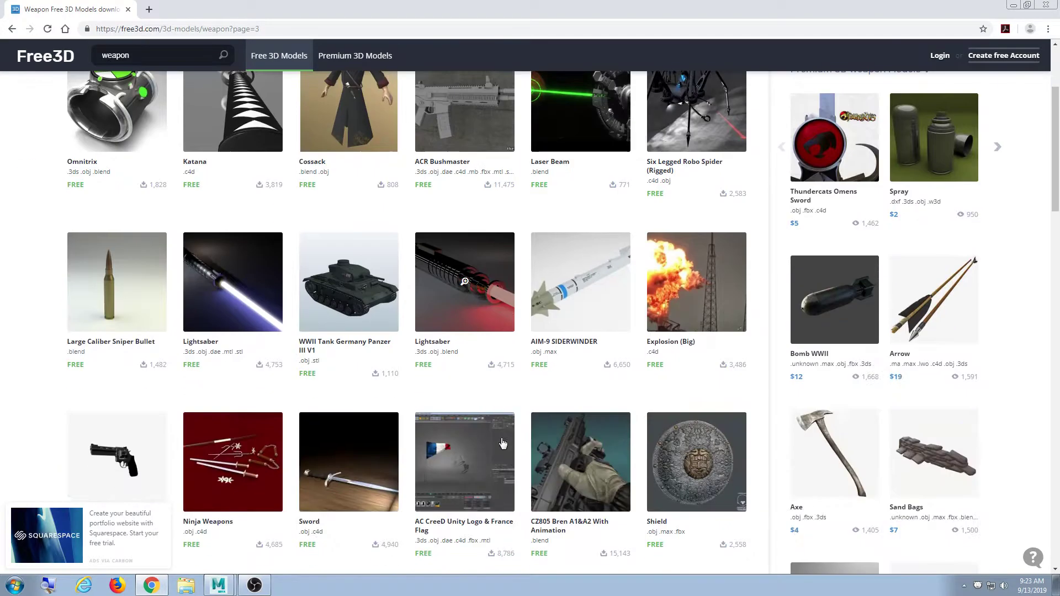
scroll(502, 444, down, 6)
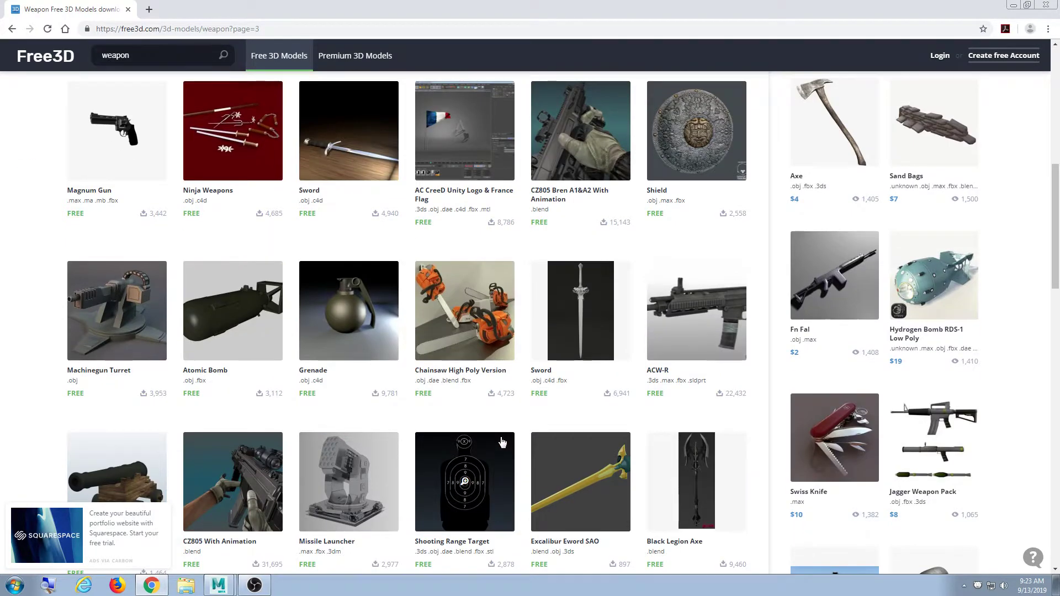
scroll(502, 442, down, 2)
scroll(502, 440, down, 4)
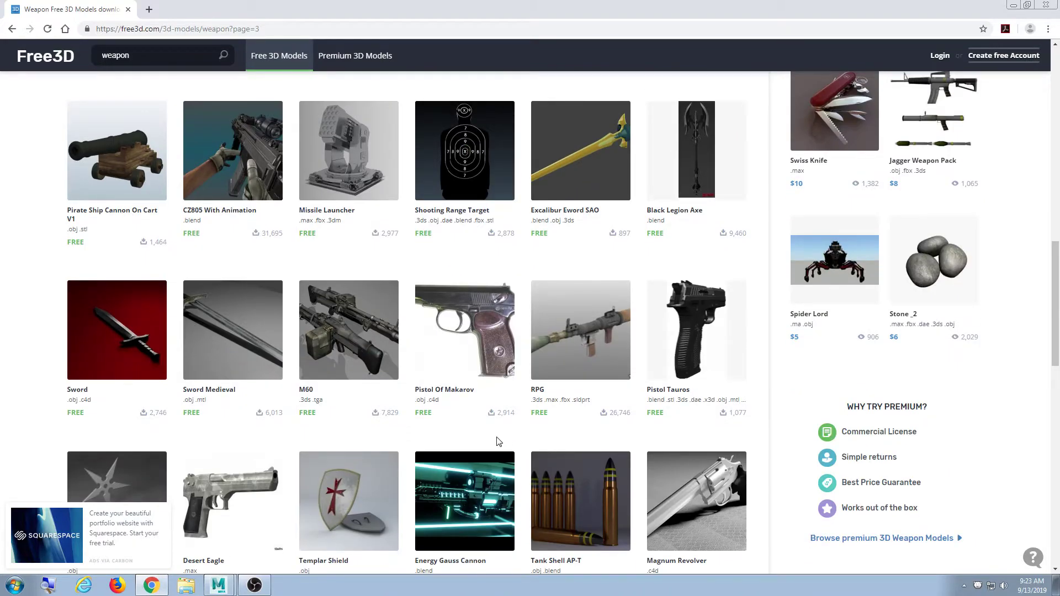
scroll(499, 440, down, 4)
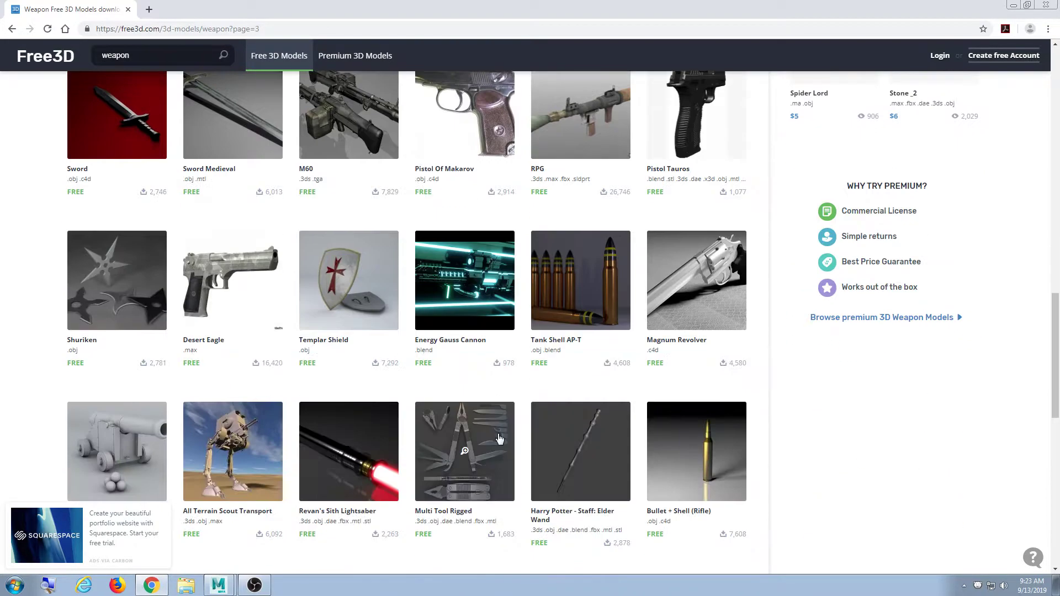
scroll(502, 439, down, 4)
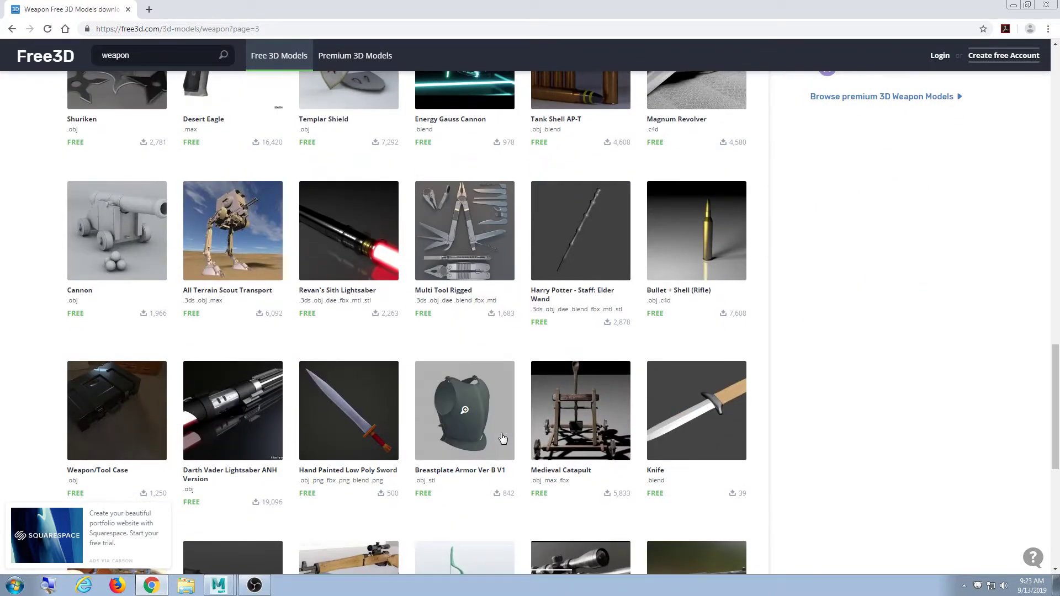
scroll(502, 440, up, 10)
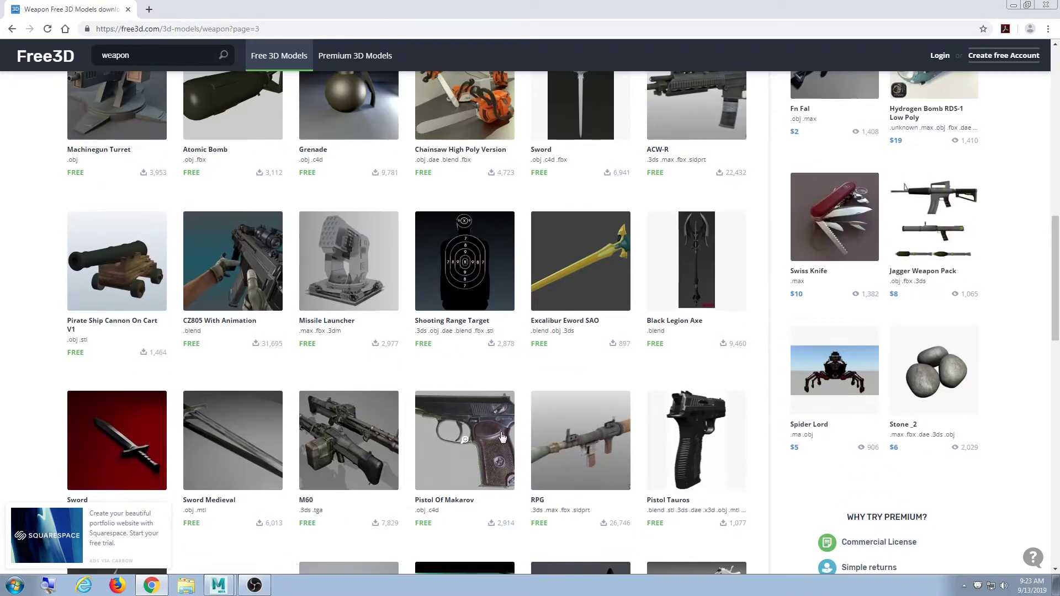
scroll(507, 420, up, 15)
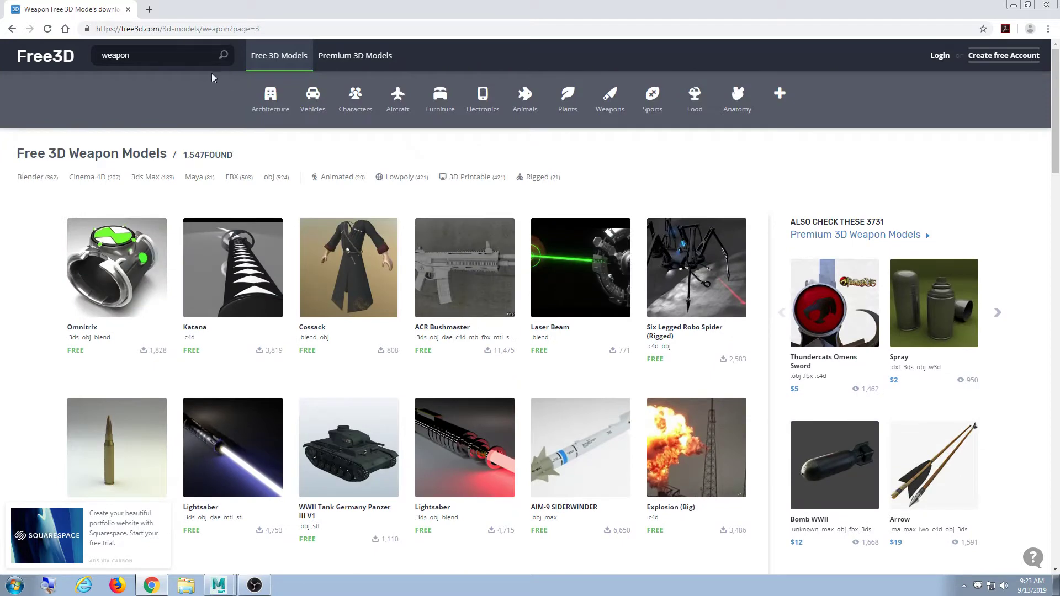
- Search Free3D for "cannon" and look through the free cannon models
double_click(116, 55)
text(canno)
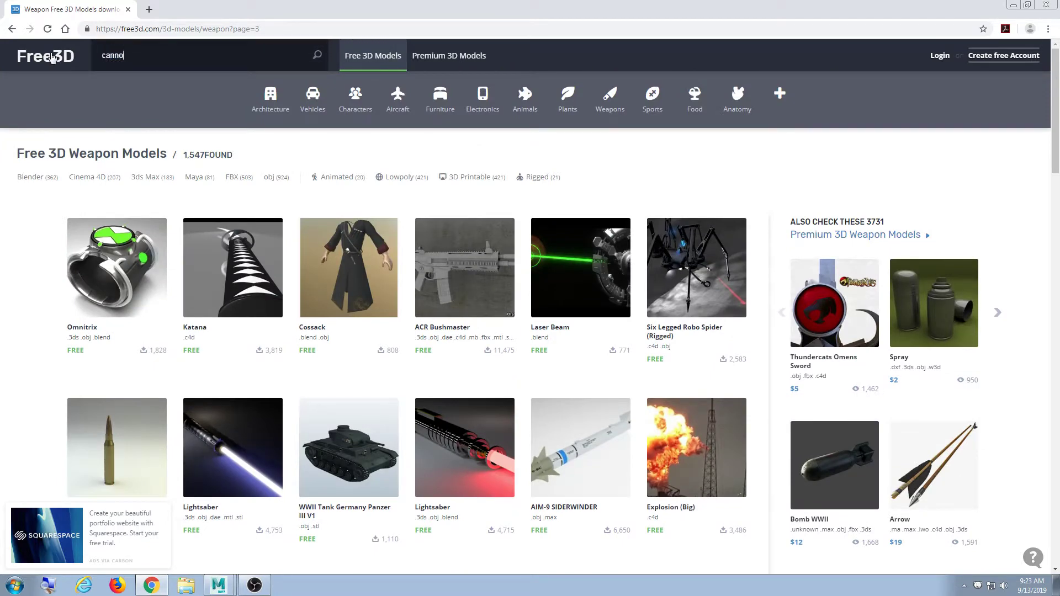
text(n)
key(Return)
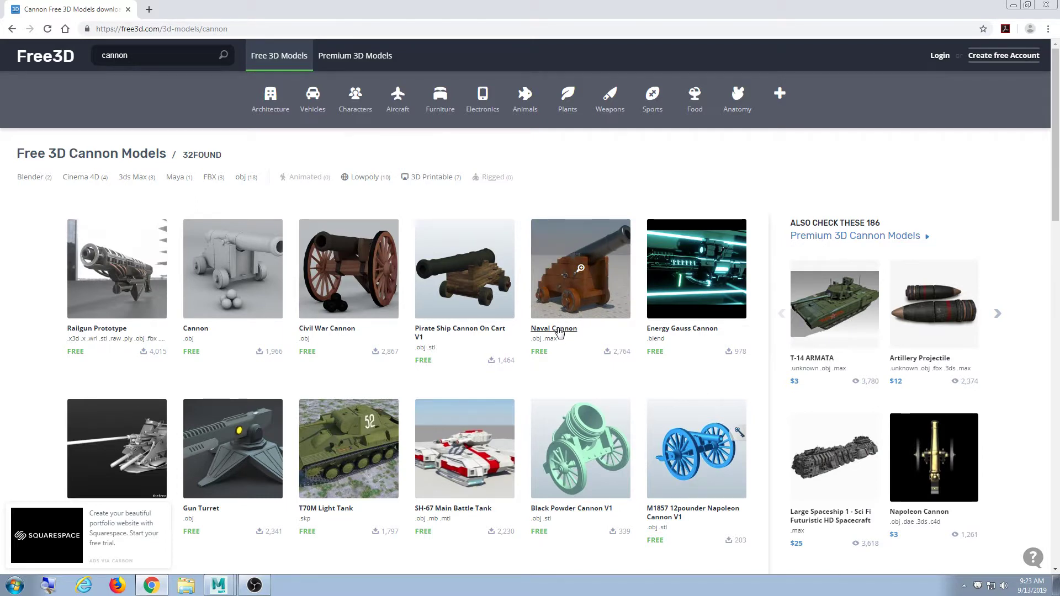
scroll(560, 331, down, 2)
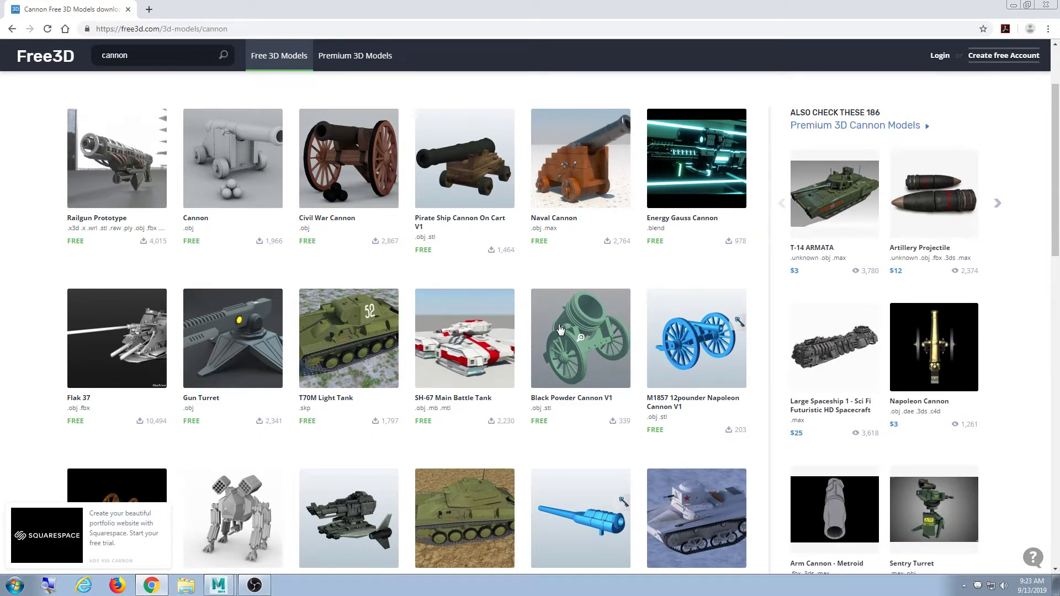
scroll(559, 329, down, 6)
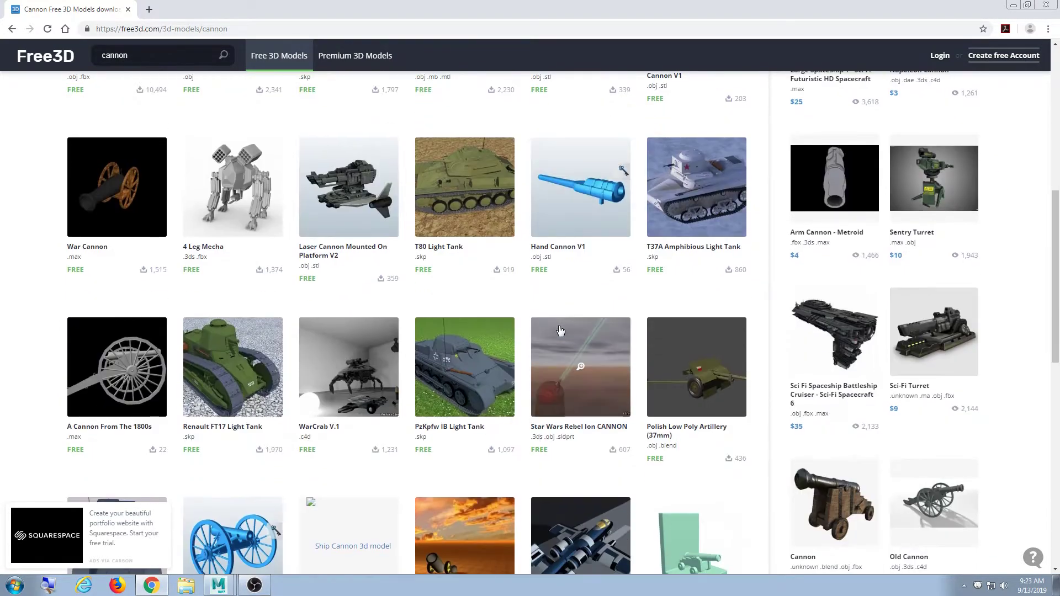
scroll(551, 331, down, 4)
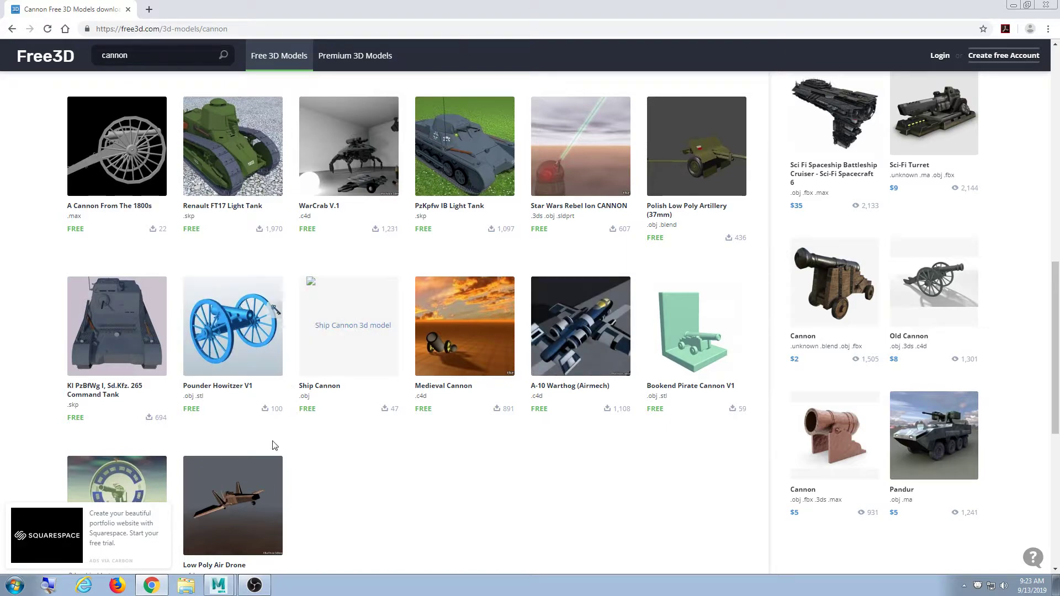
scroll(391, 467, down, 4)
scroll(392, 470, up, 6)
scroll(391, 471, up, 10)
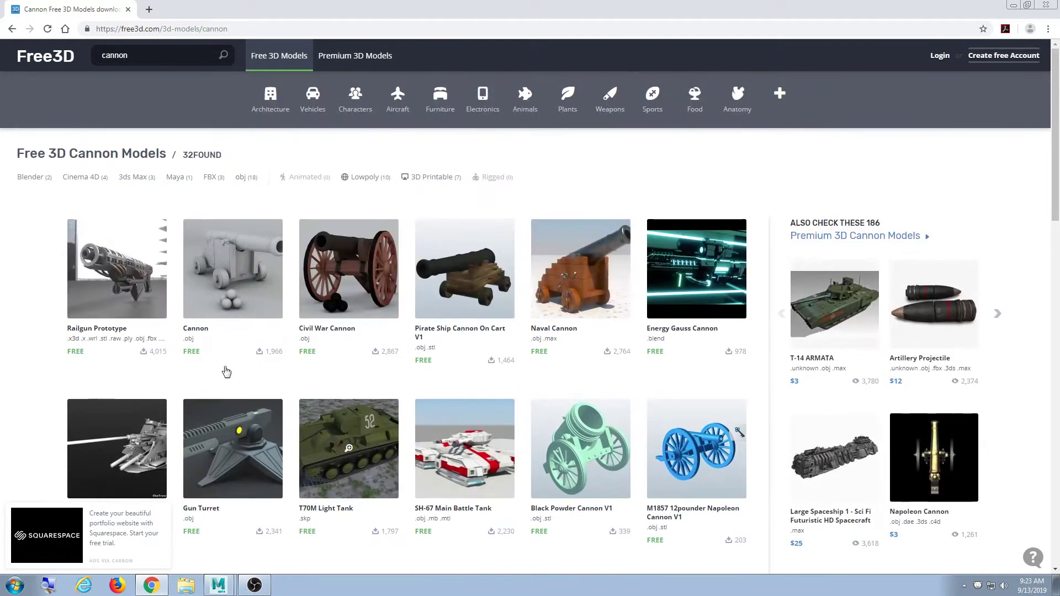
- Search the free models for "gatlin gun", and broaden the search to "gatlin"
click(157, 57)
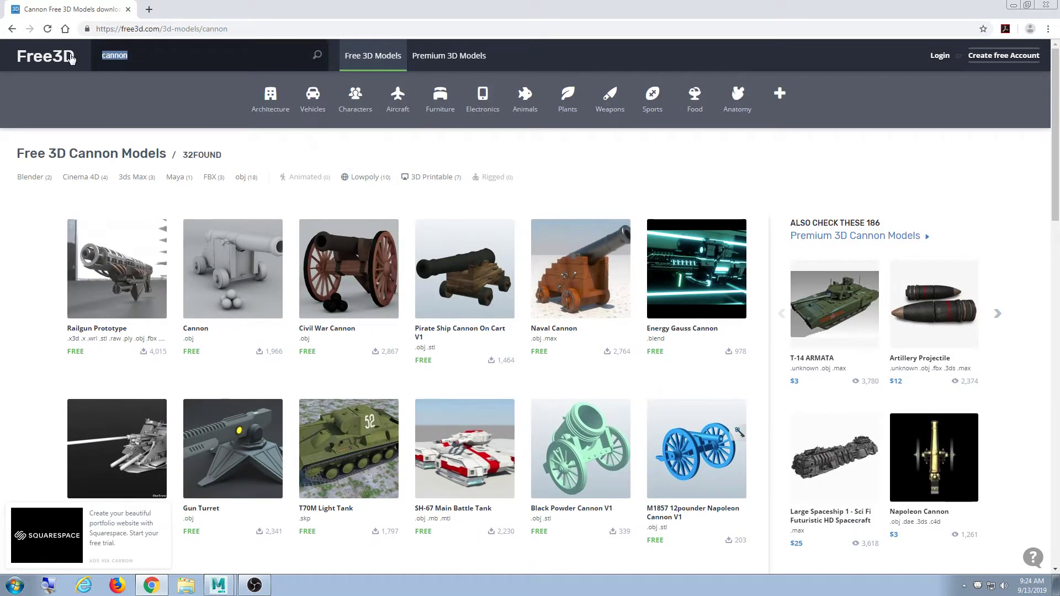
text(gatlin gun)
key(Return)
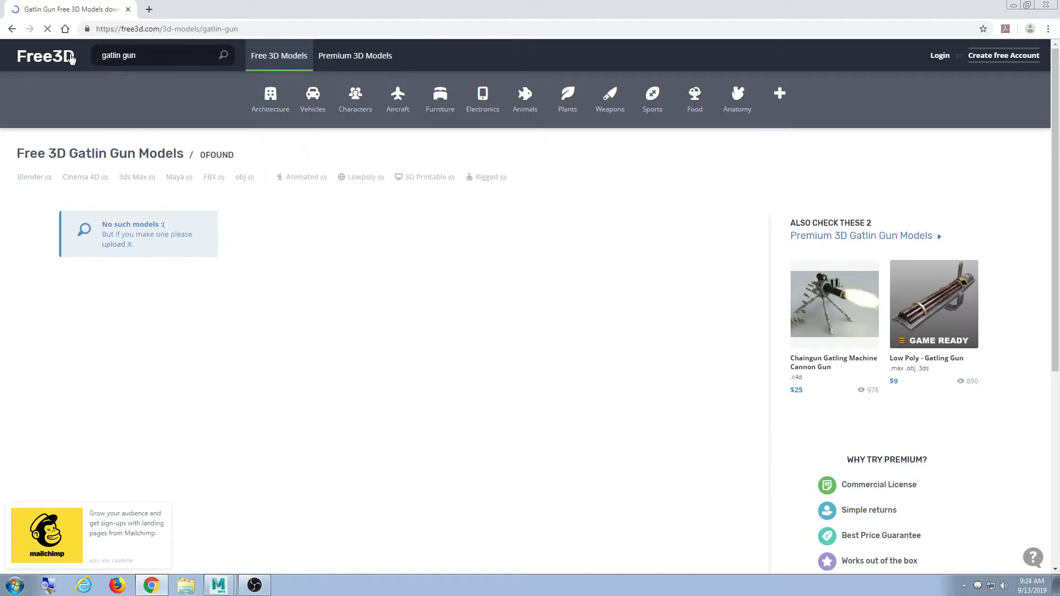
click(150, 56)
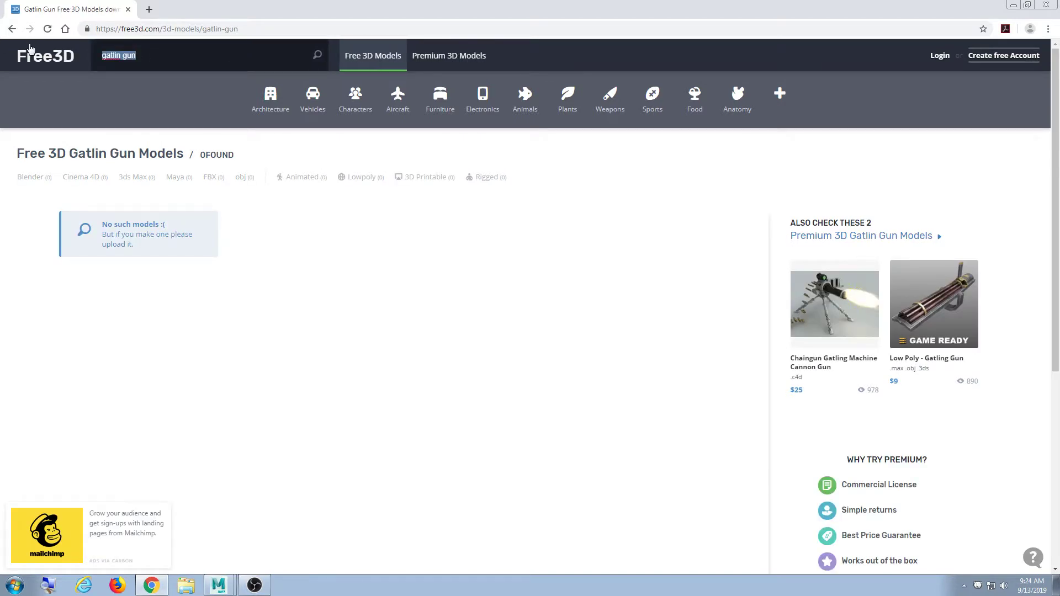
text(gatlin)
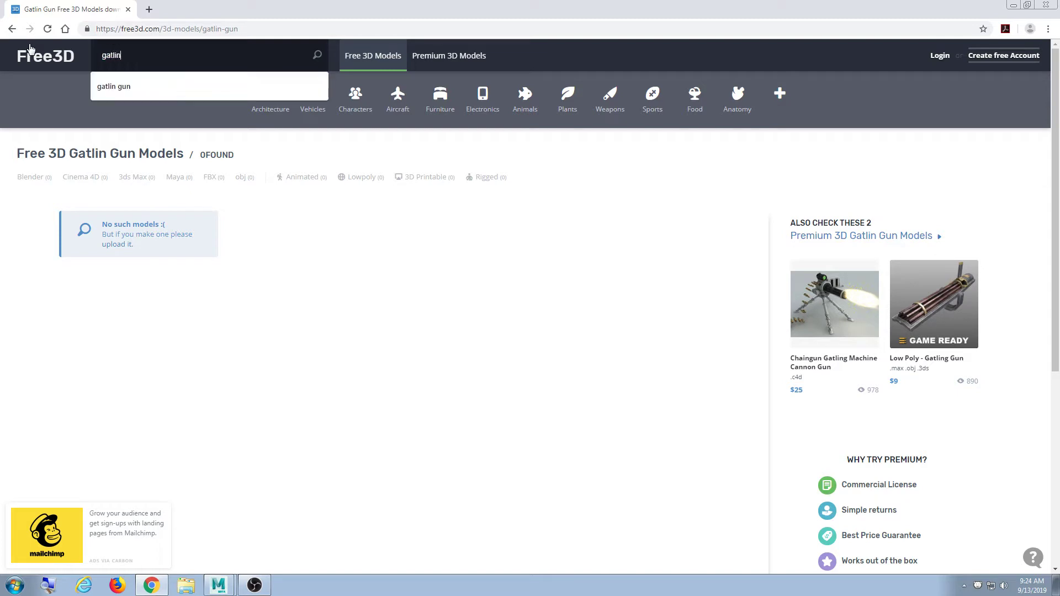
key(Return)
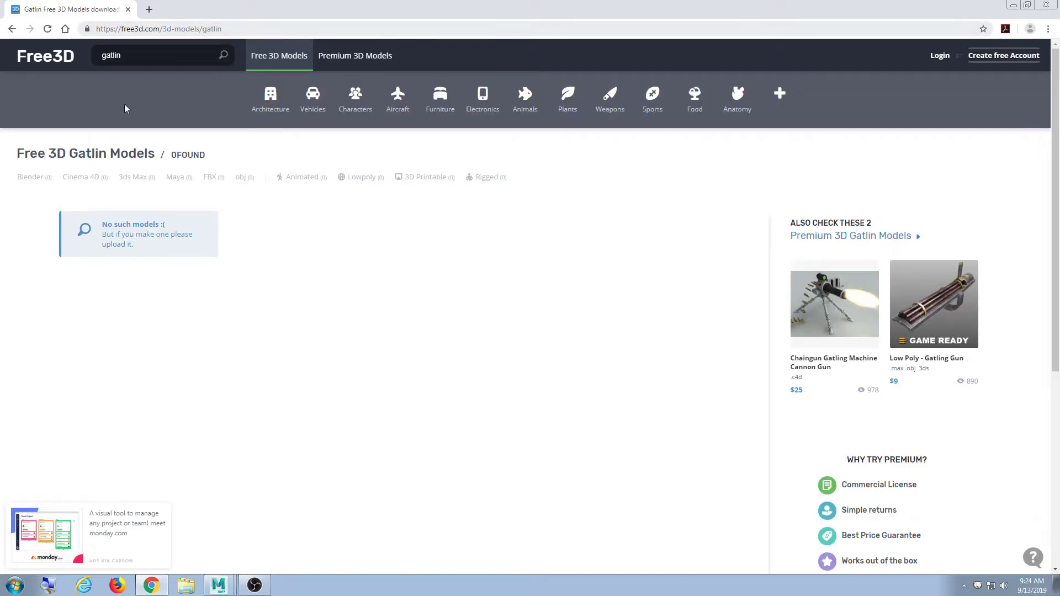
- Search the free models for "chaingun"
click(113, 55)
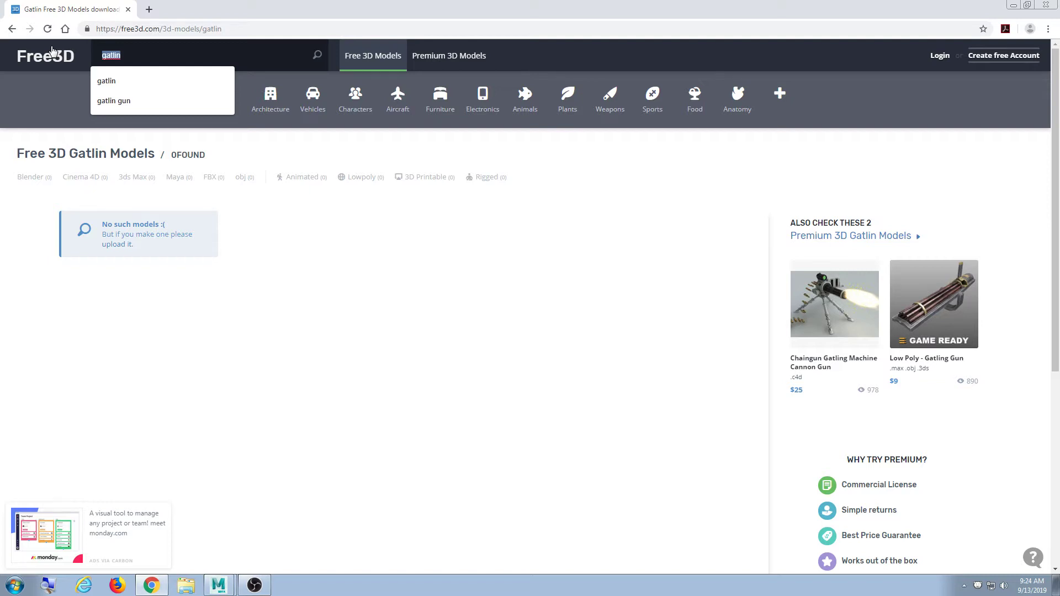
text(ch)
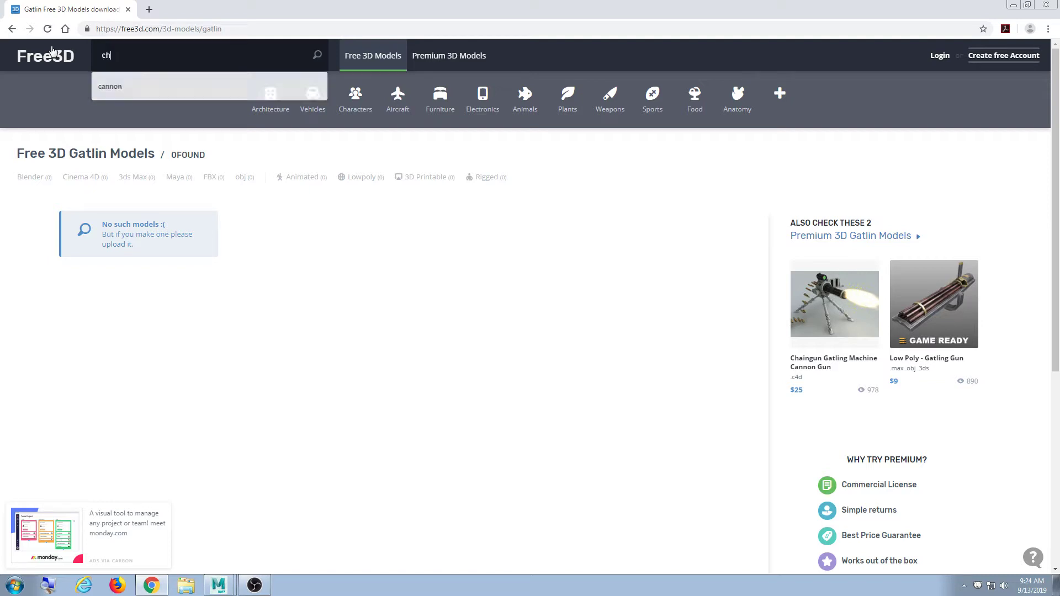
text(aingun)
key(Return)
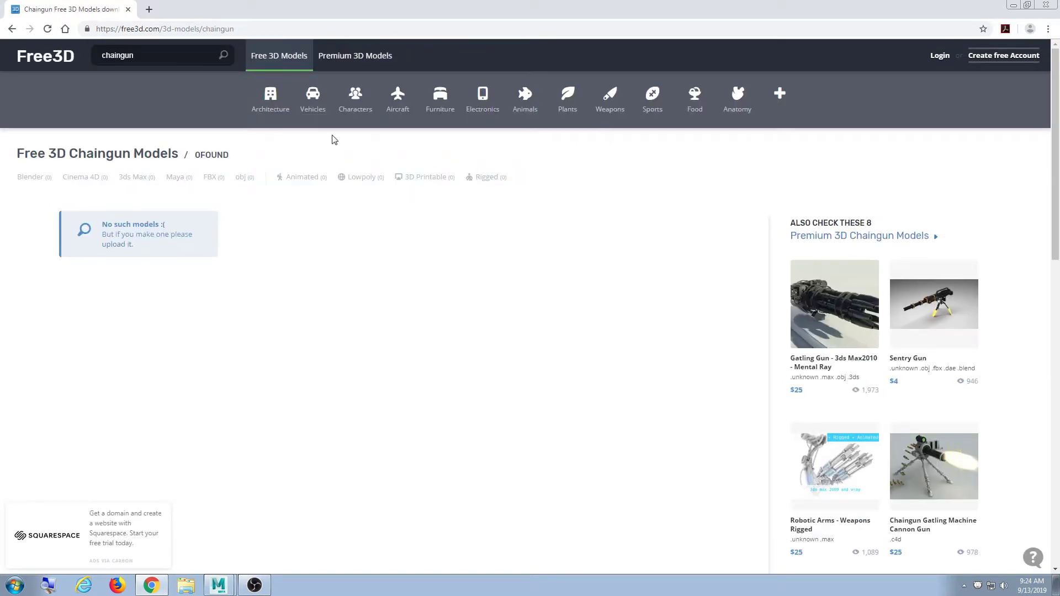
- Search the free models for "weapon", and narrow the search to "weapon gun"
click(98, 51)
double_click(99, 51)
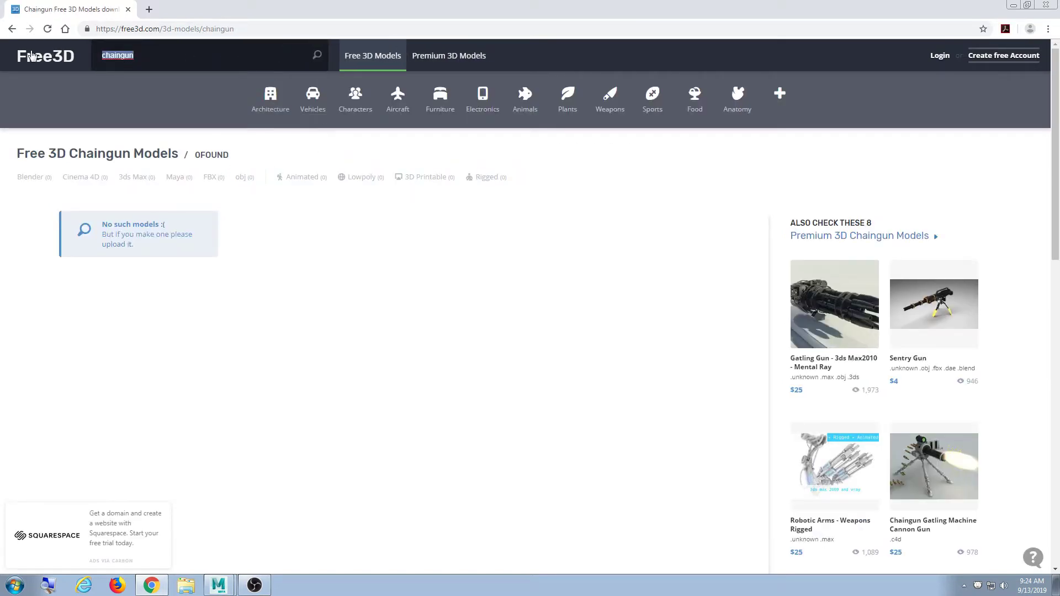
text(weapon)
key(Return)
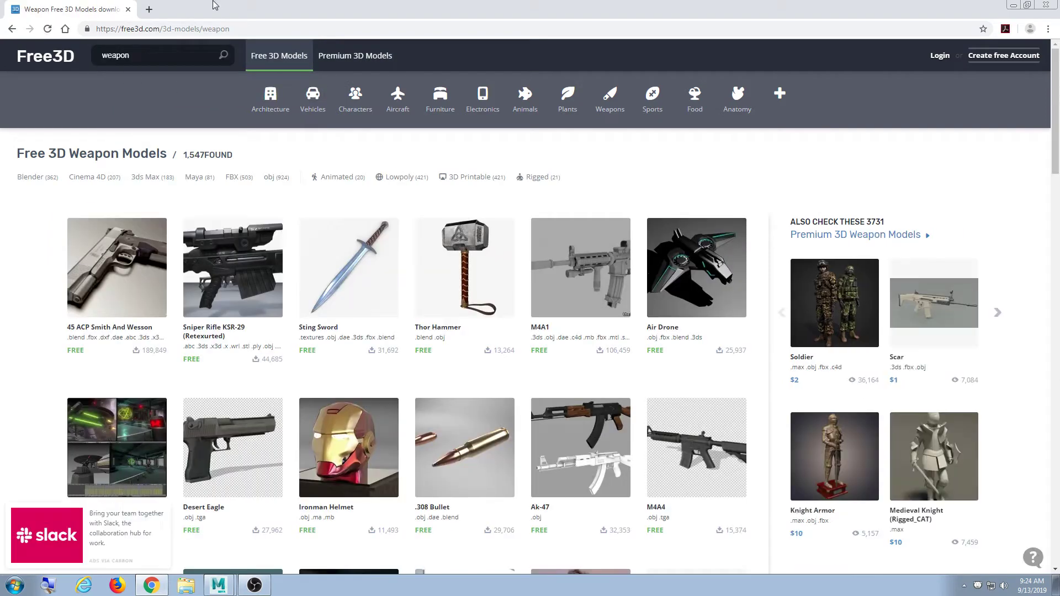
click(155, 51)
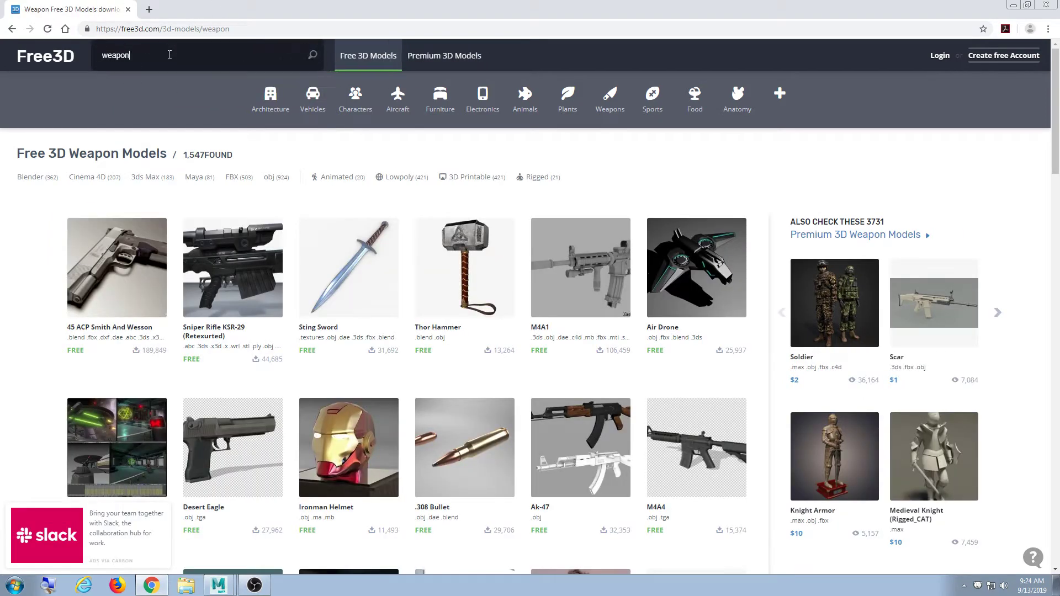
text(gun)
key(Return)
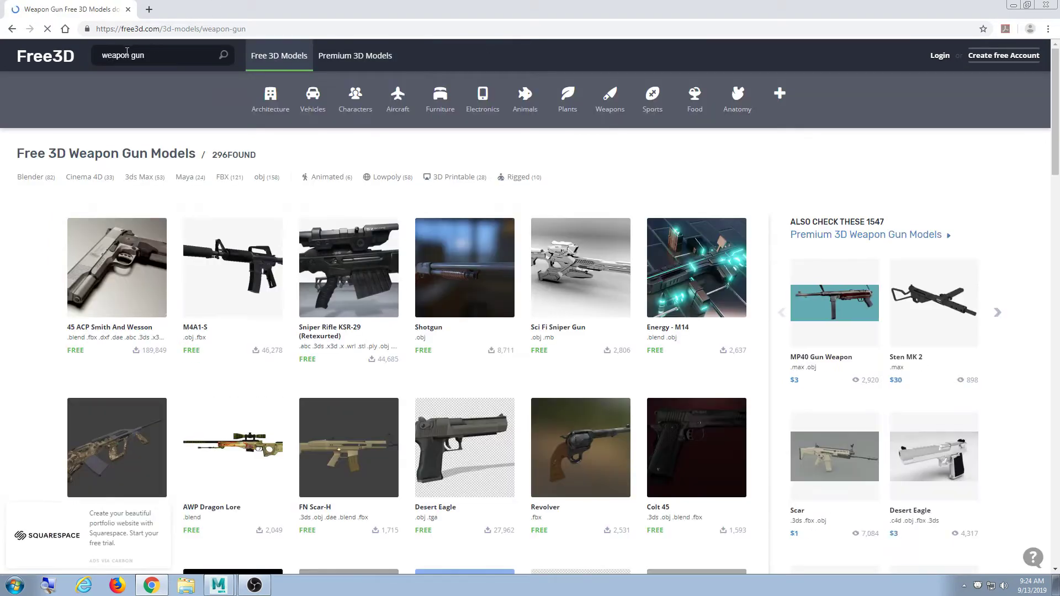
- Replace the search term with "canon" and run the search
double_click(131, 57)
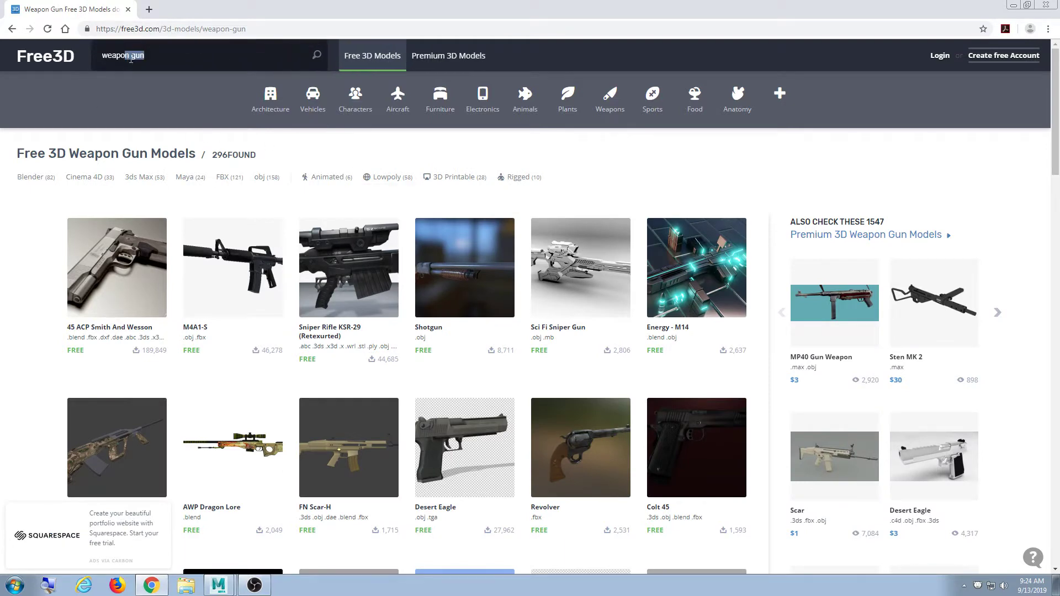
key(ctrl+a)
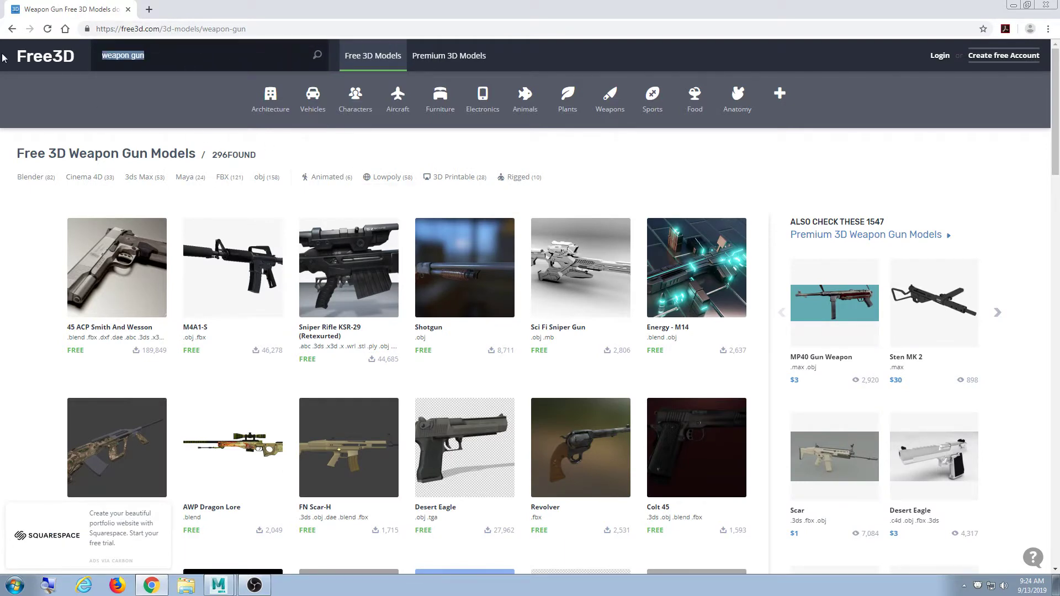
text(canon)
key(Return)
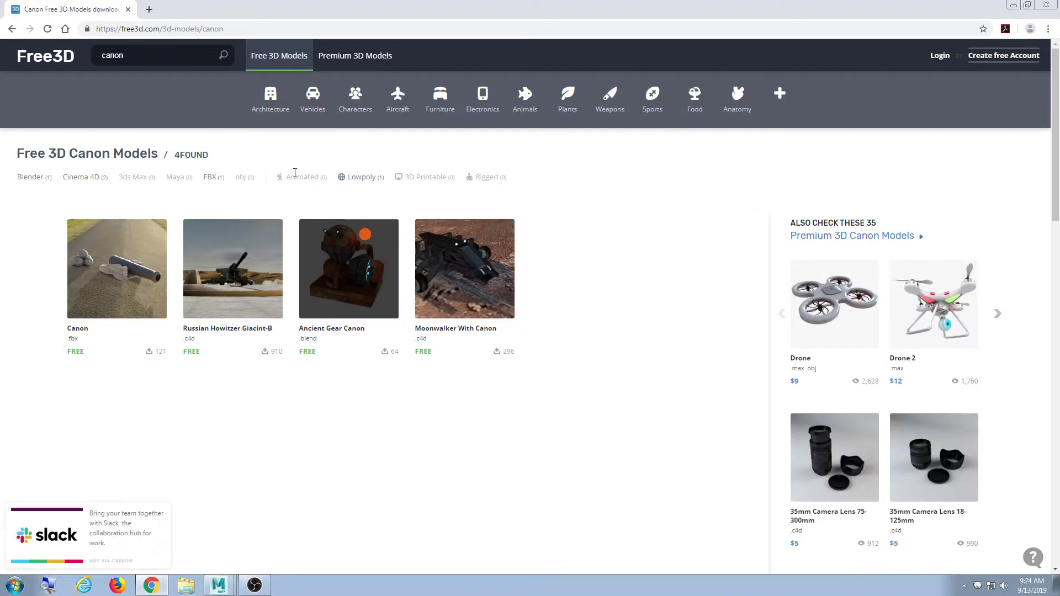
- Correct the search term to "cannon" and look through the whole list of free models again
double_click(139, 55)
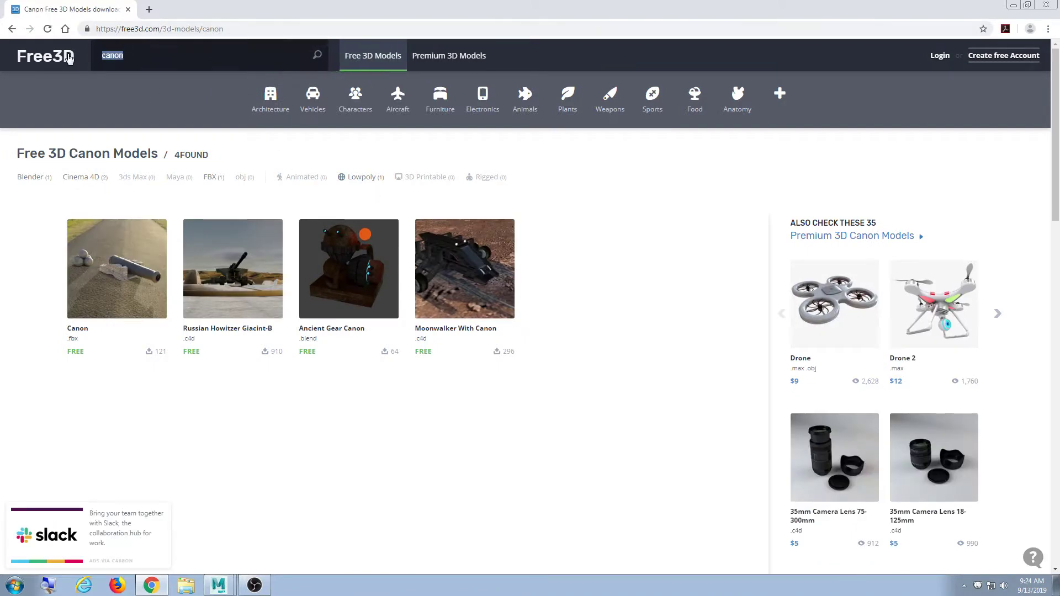
text(cannon)
key(Return)
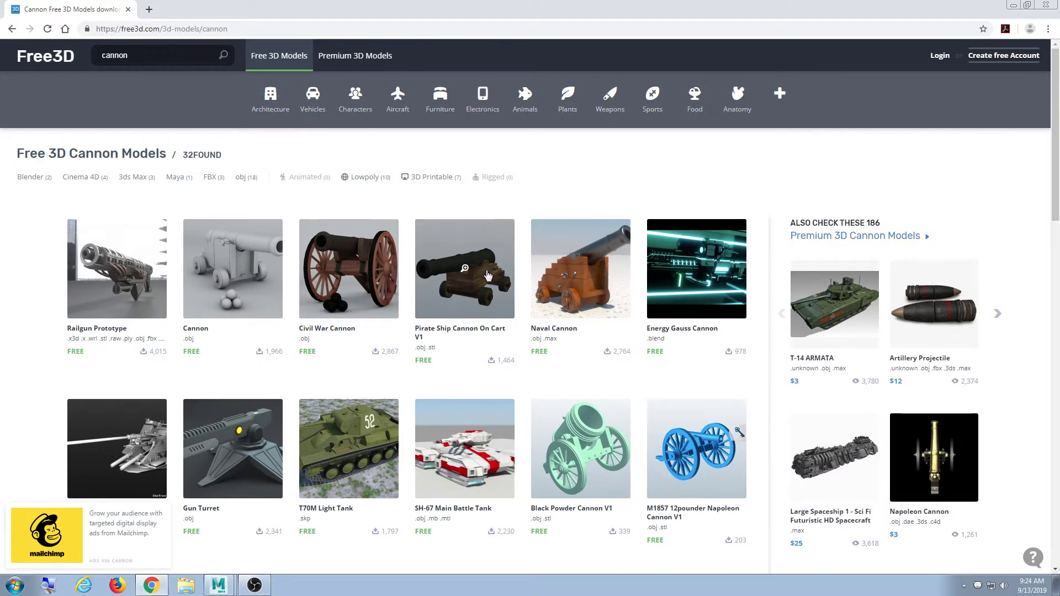
scroll(479, 287, down, 10)
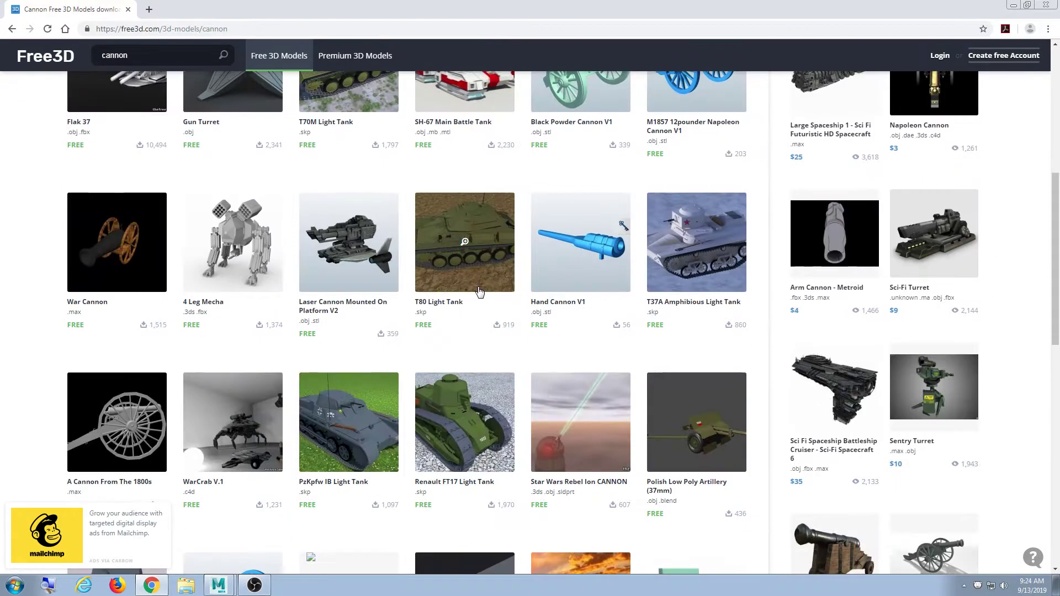
scroll(479, 292, down, 2)
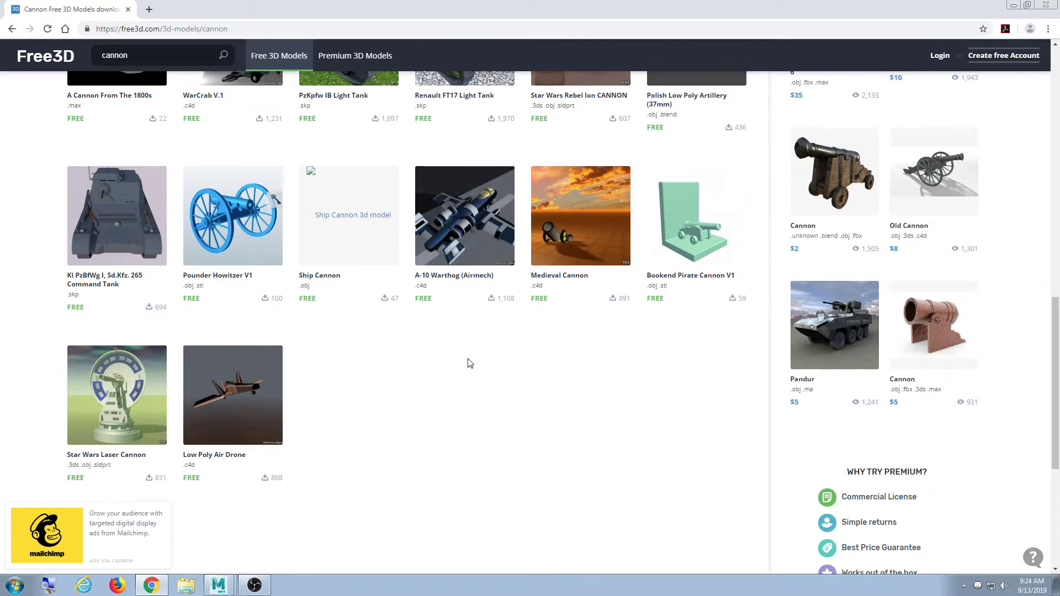
scroll(469, 362, up, 5)
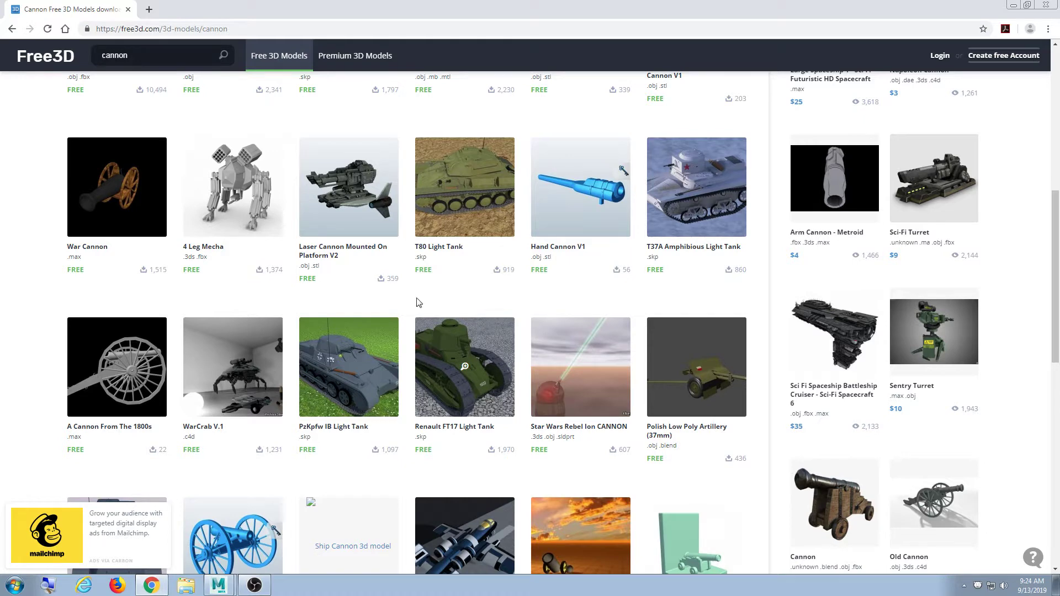
scroll(360, 279, up, 5)
scroll(244, 126, up, 2)
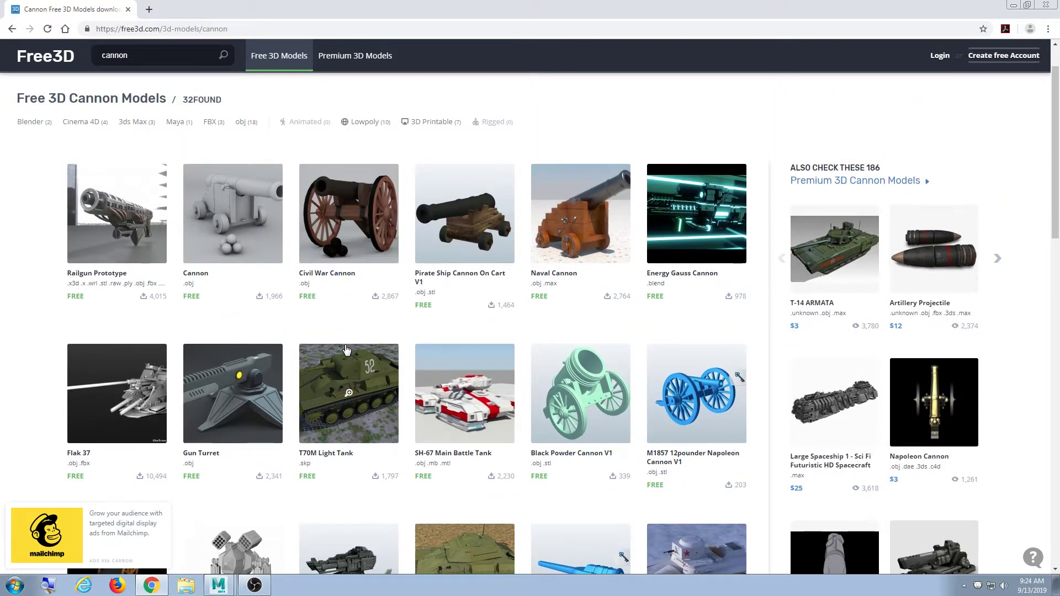
- Search for "weapon" again and open page 4 of the results
click(130, 54)
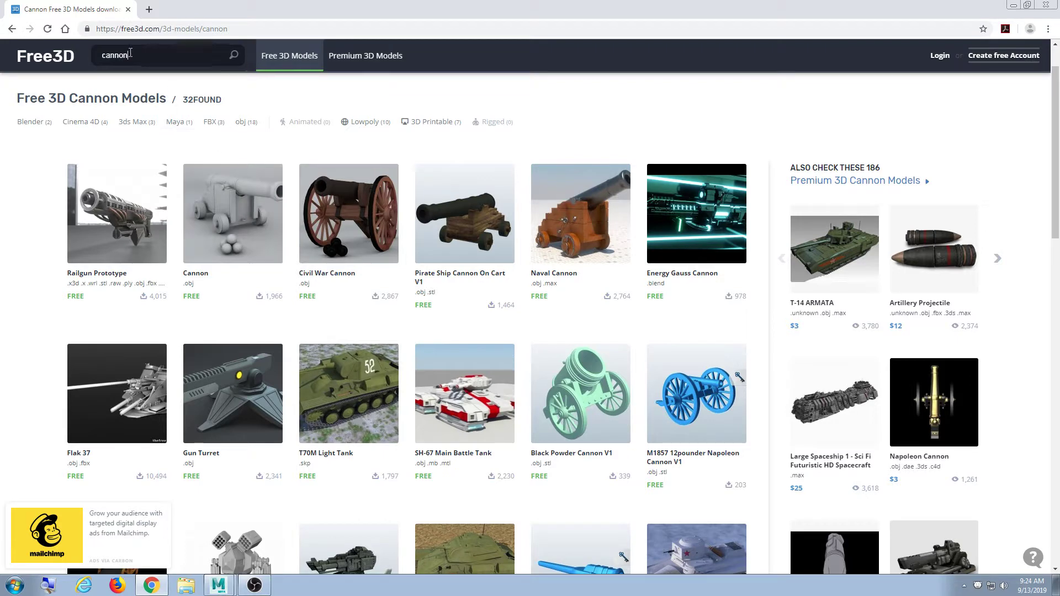
drag(130, 54, 39, 59)
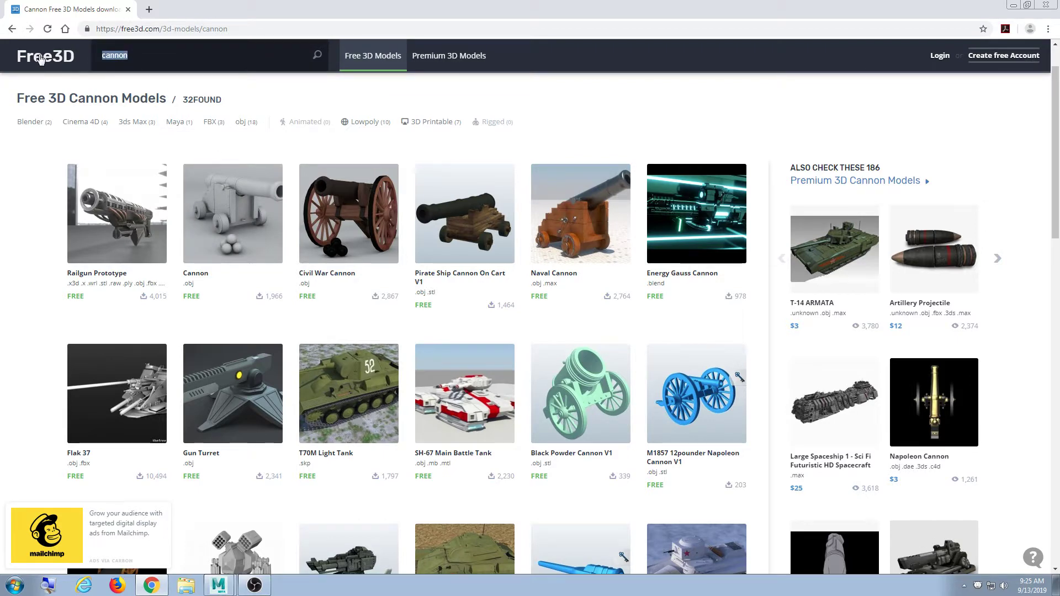
text(weapon)
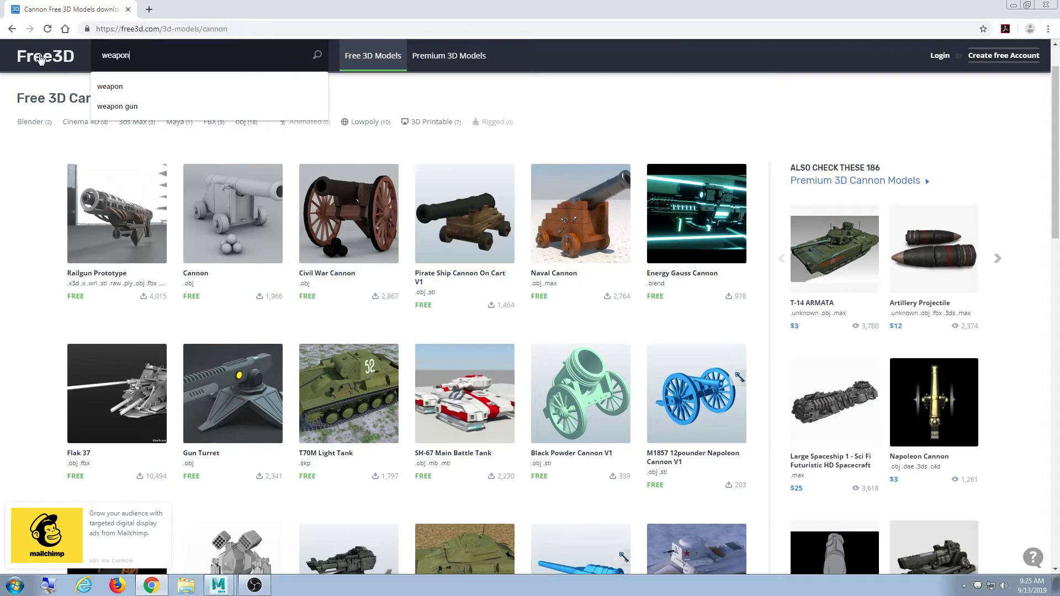
key(Return)
scroll(439, 243, down, 20)
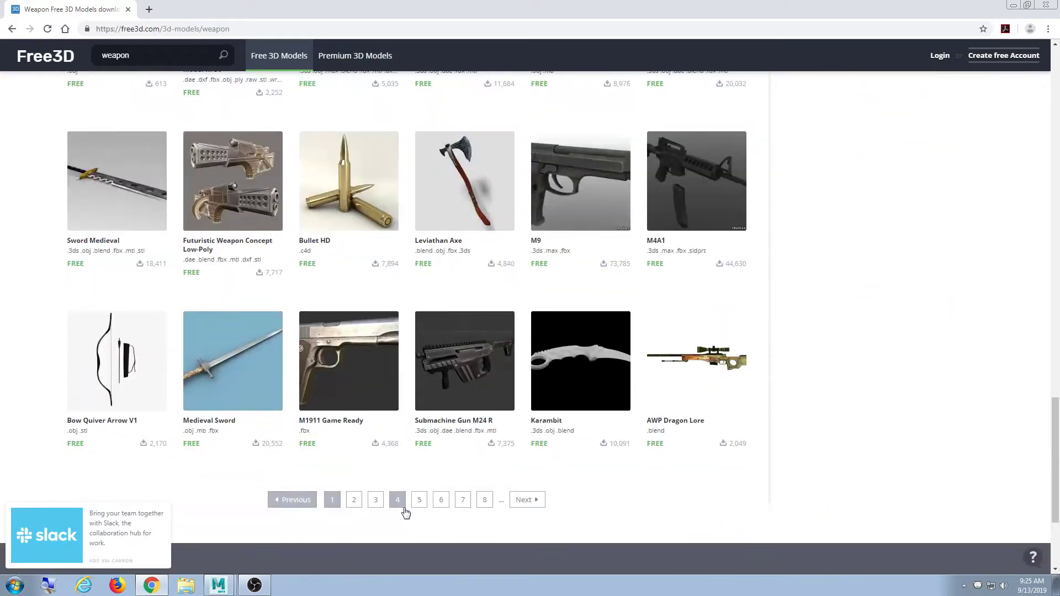
click(398, 501)
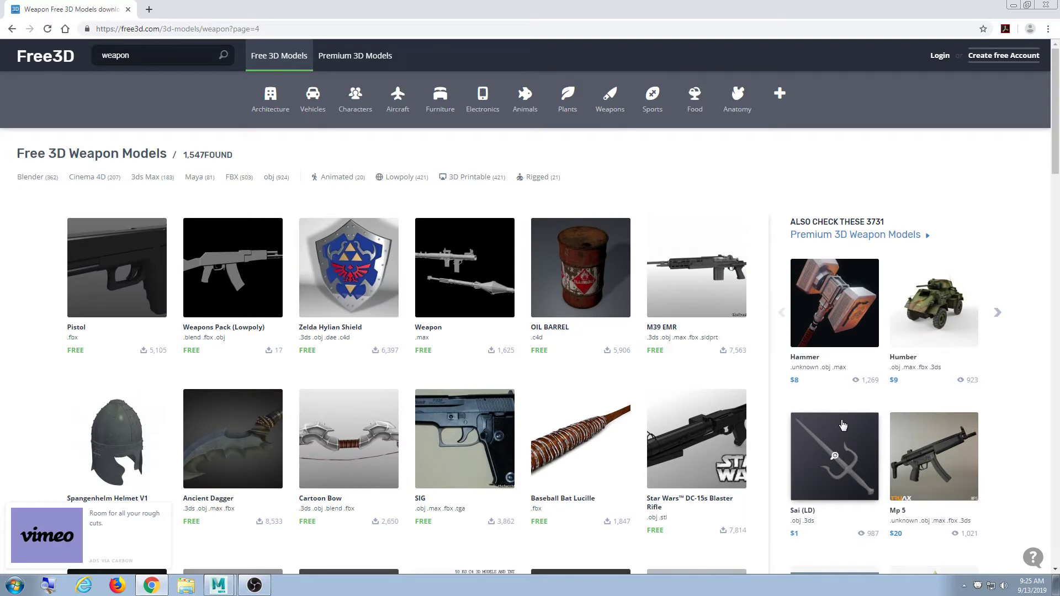
- Look through the free weapon models on page 4 down to the end of the list
scroll(843, 425, down, 4)
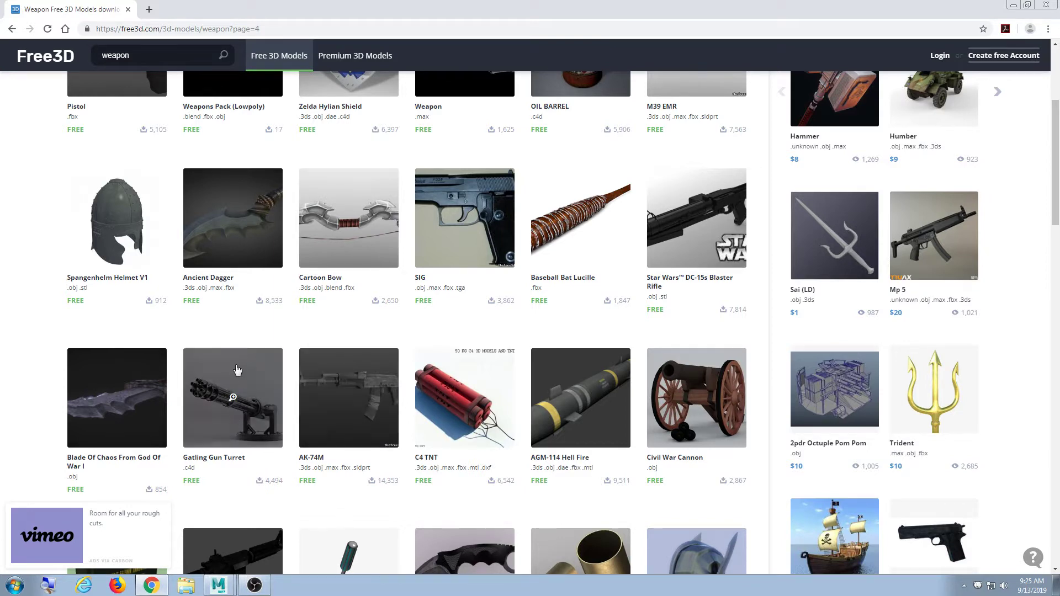
scroll(245, 350, down, 4)
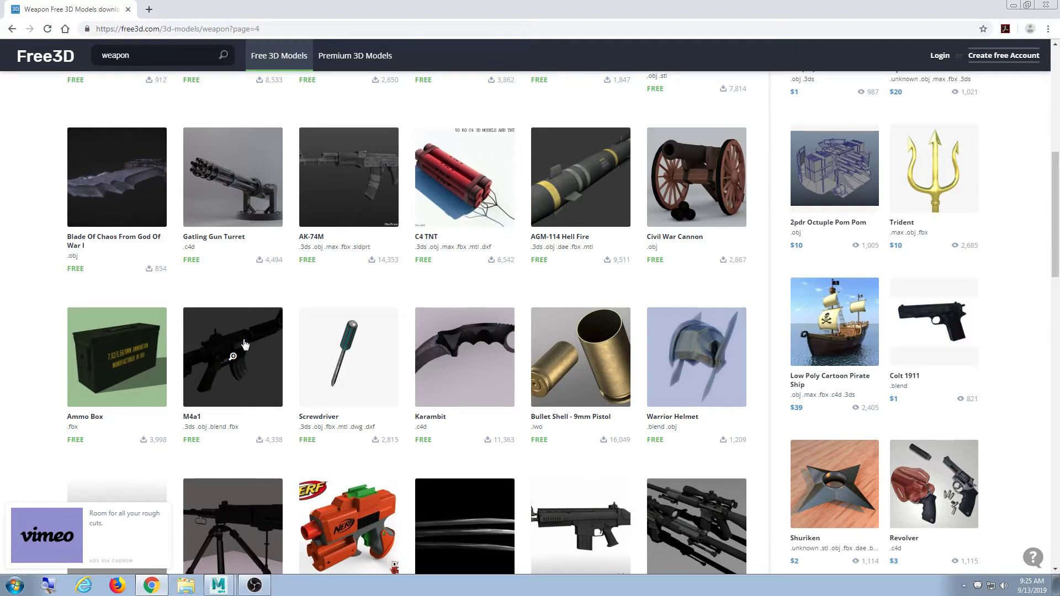
scroll(249, 356, down, 5)
scroll(251, 363, down, 4)
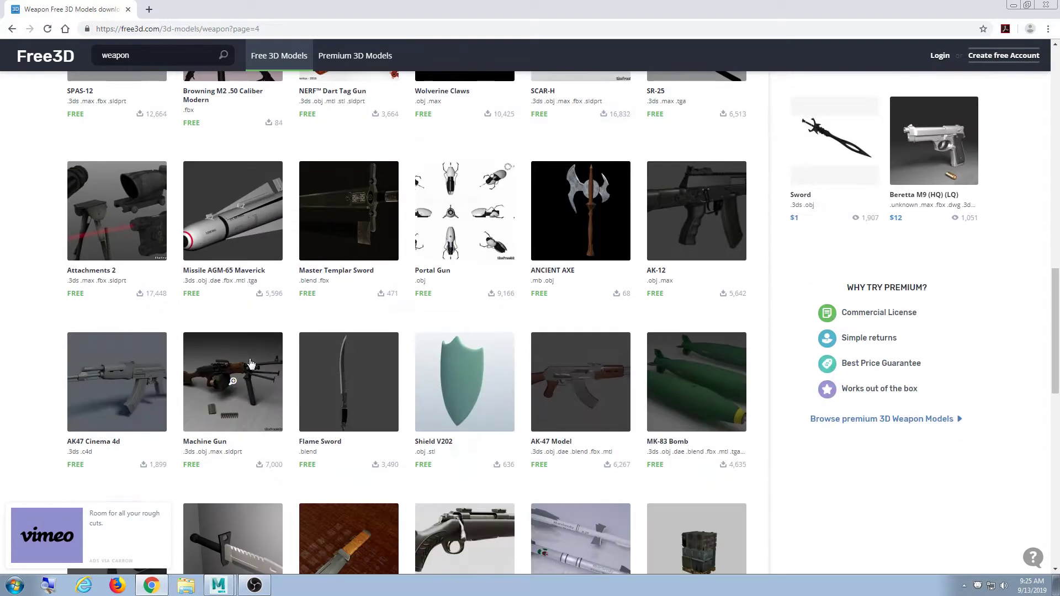
scroll(518, 428, down, 10)
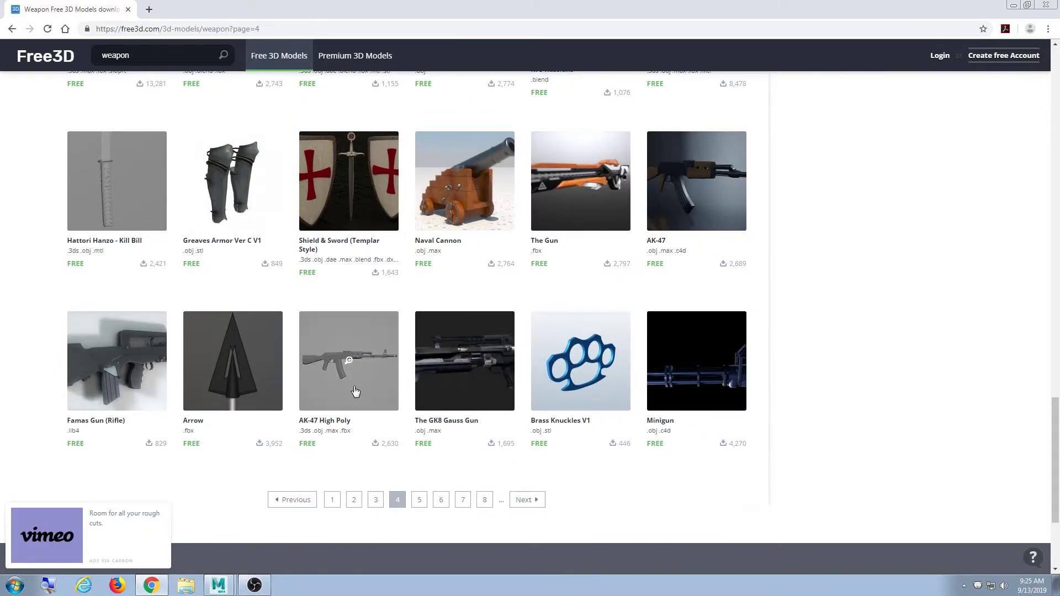
- Open the Gatling Gun Turret model, review its specifications and file formats, and close its details
scroll(355, 392, up, 15)
scroll(356, 391, down, 4)
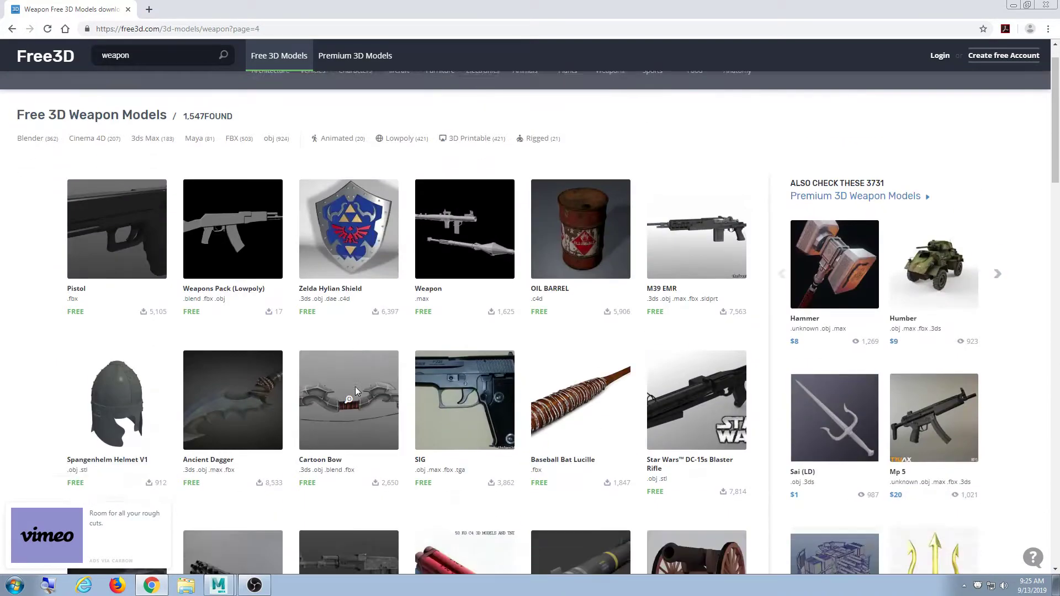
click(253, 369)
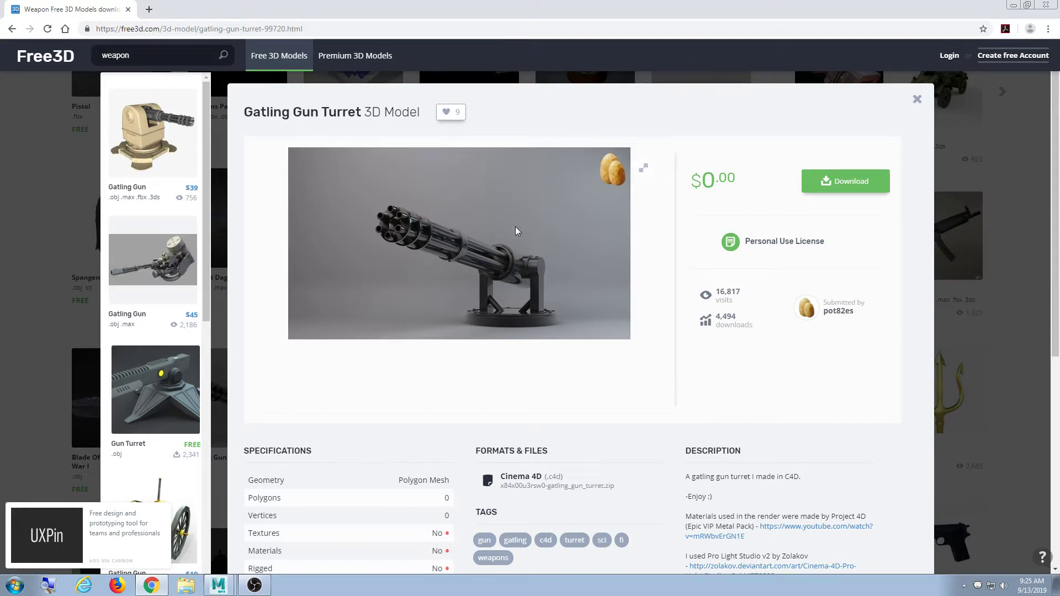
scroll(526, 473, down, 1)
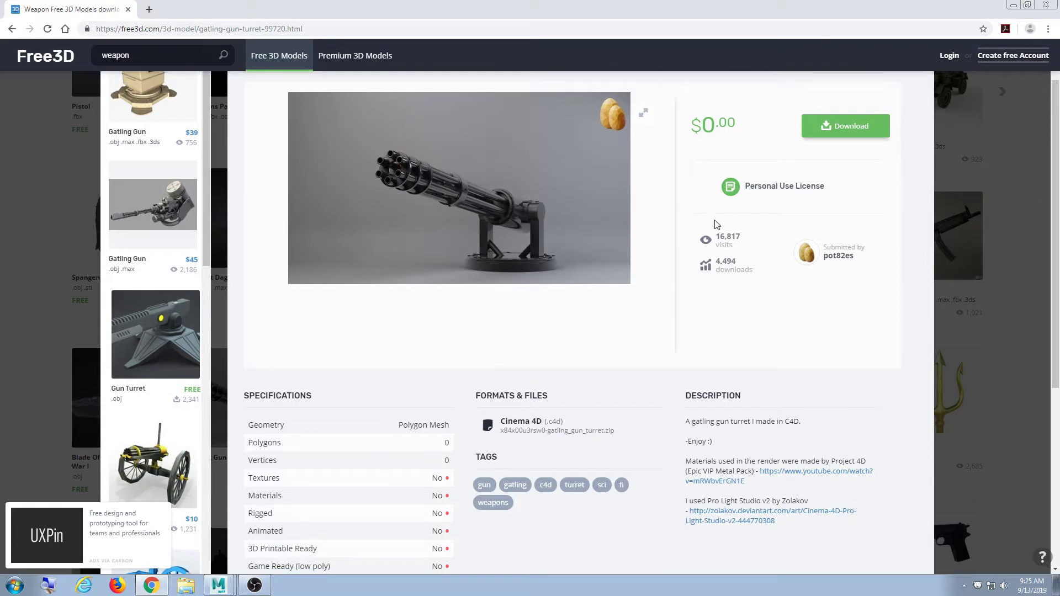
scroll(875, 154, up, 1)
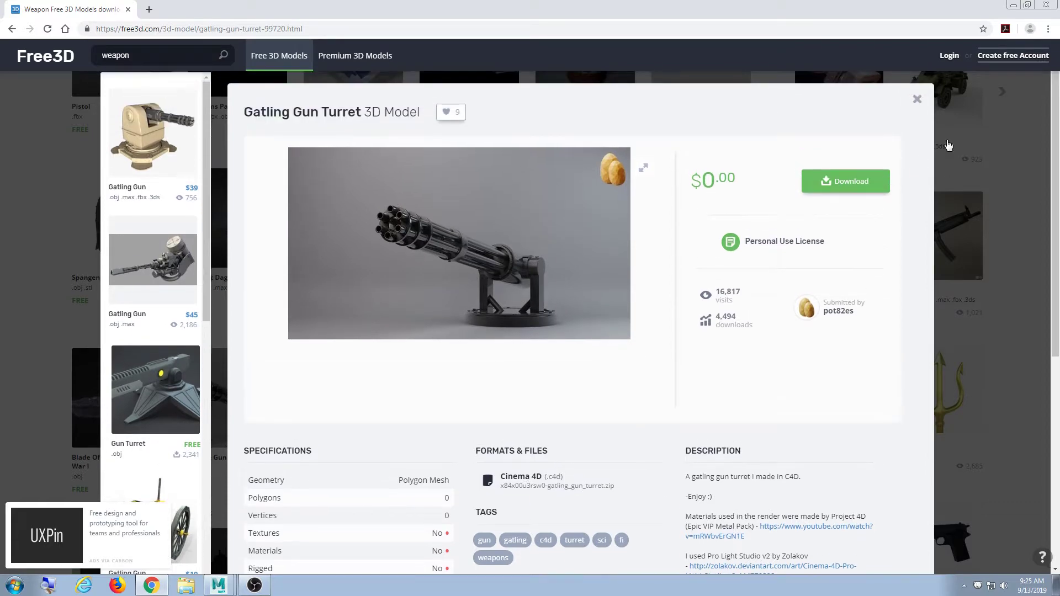
click(918, 101)
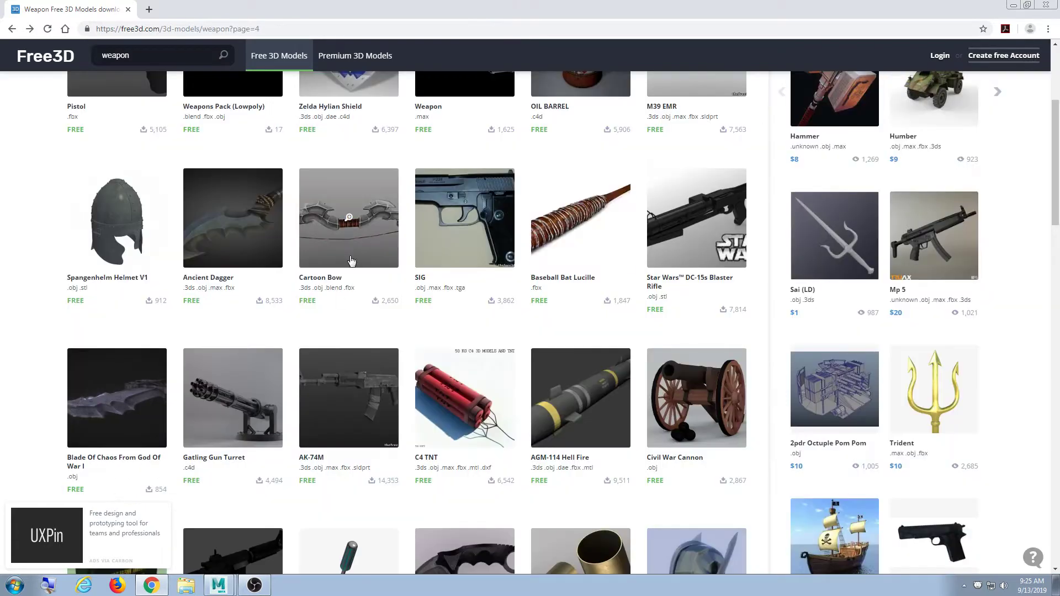
- Finish looking through page 4 of the free weapon models, and examine all of page 5
scroll(344, 281, down, 6)
scroll(345, 280, down, 15)
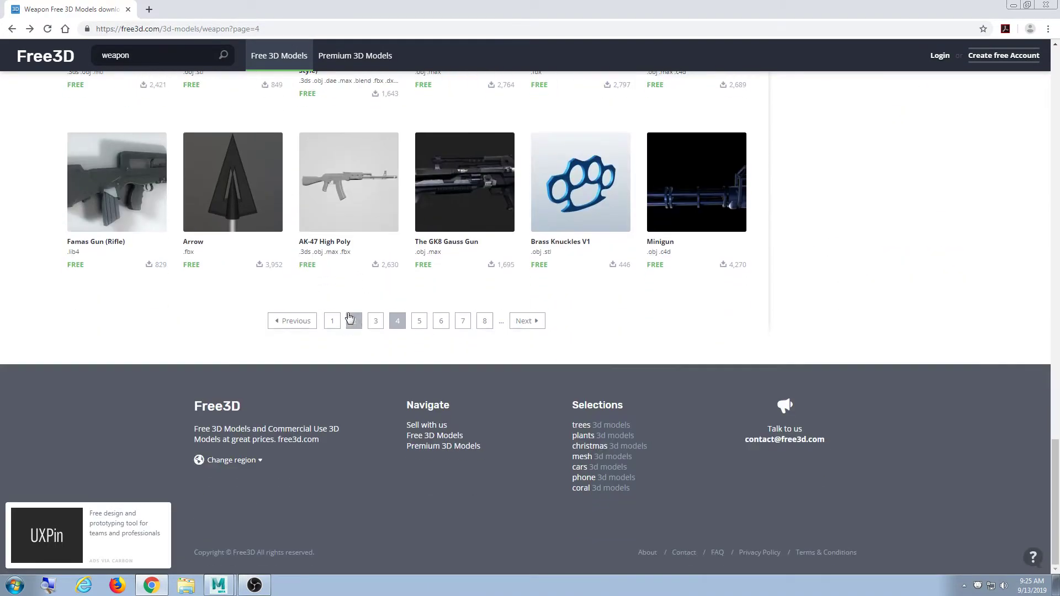
click(419, 321)
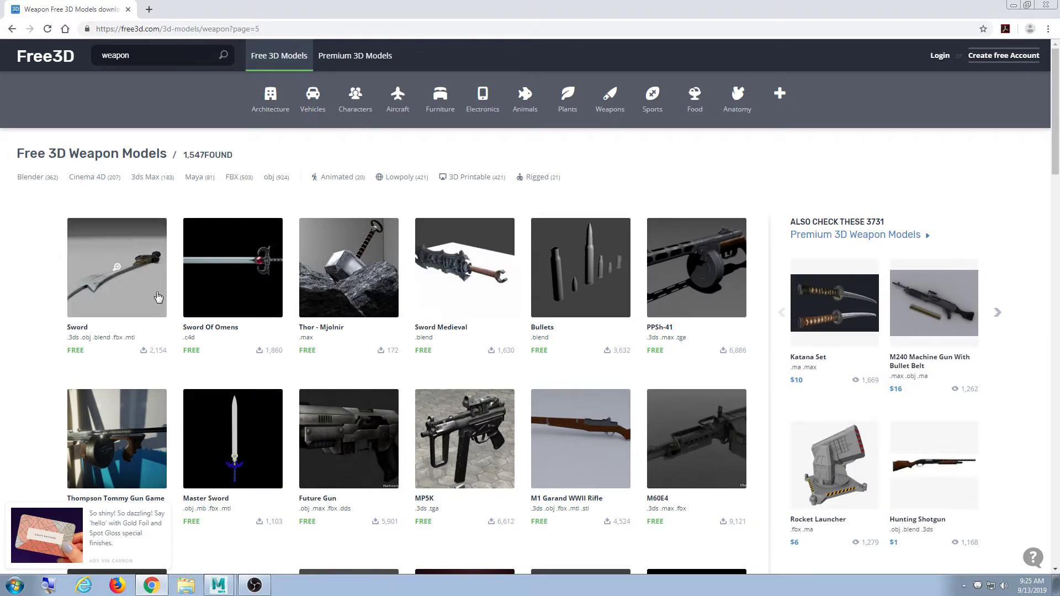
scroll(157, 297, down, 5)
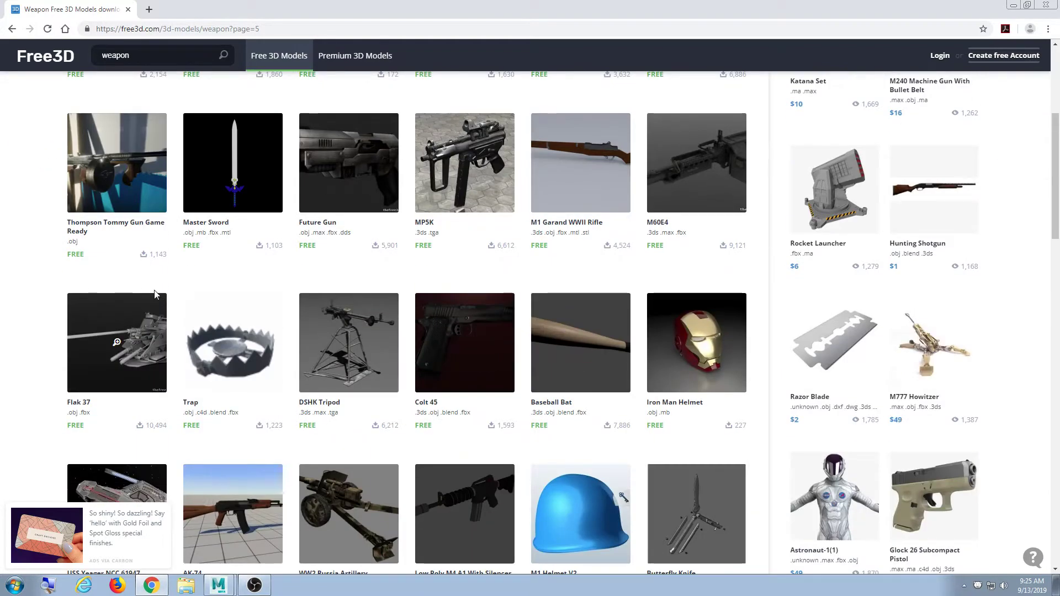
scroll(157, 297, down, 5)
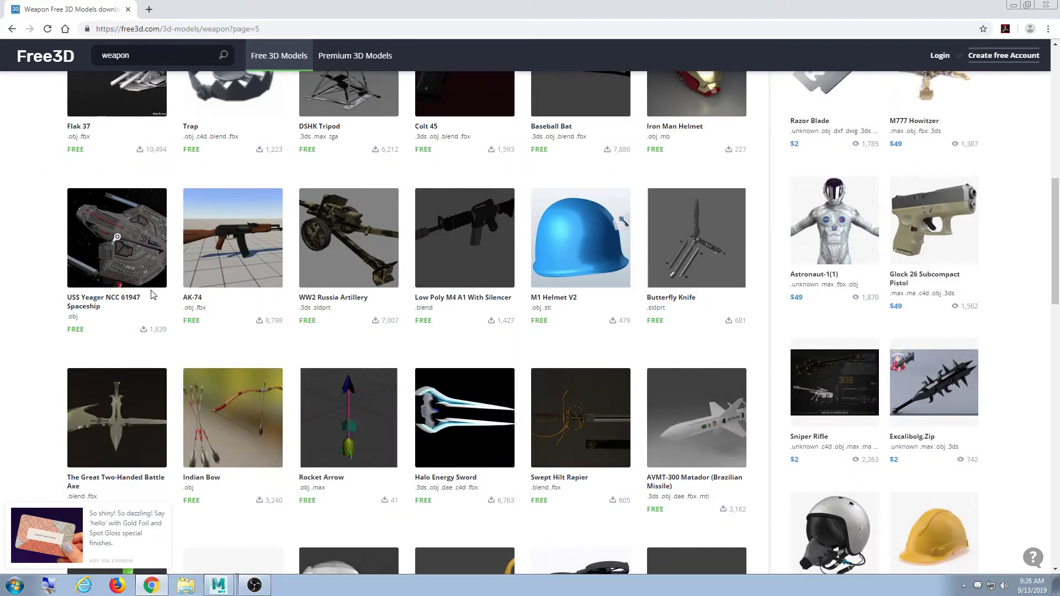
scroll(149, 301, down, 6)
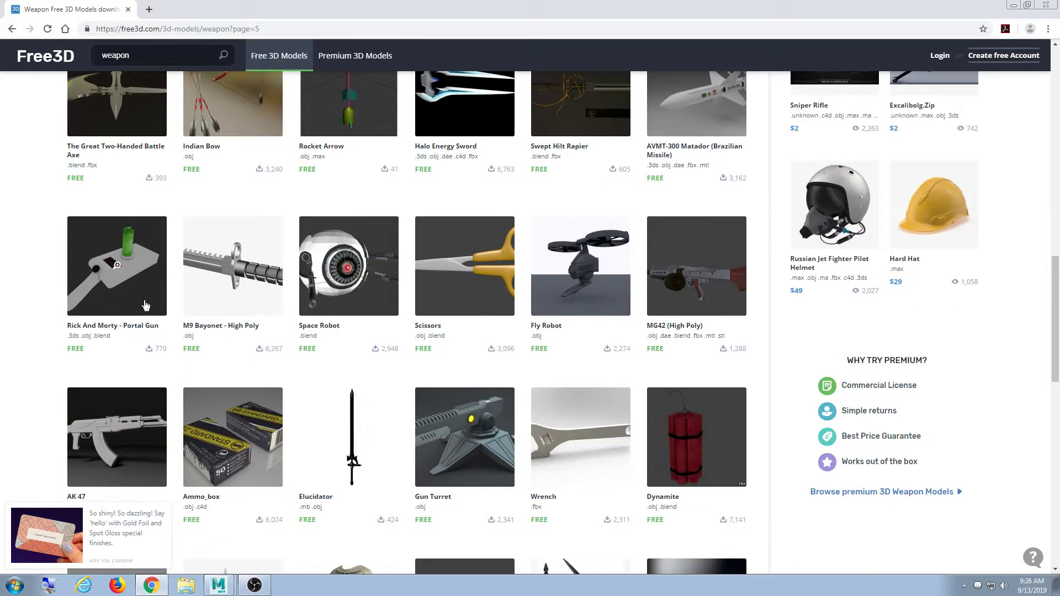
scroll(171, 295, down, 6)
scroll(171, 295, down, 8)
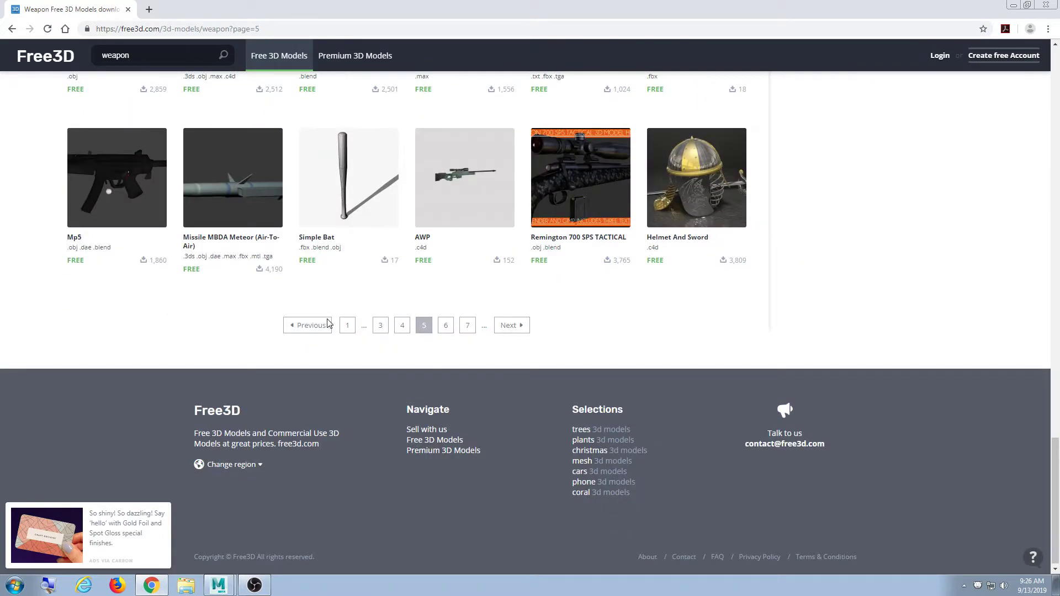
- Open page 6 of the weapon results and look through its free models down to the end
click(446, 327)
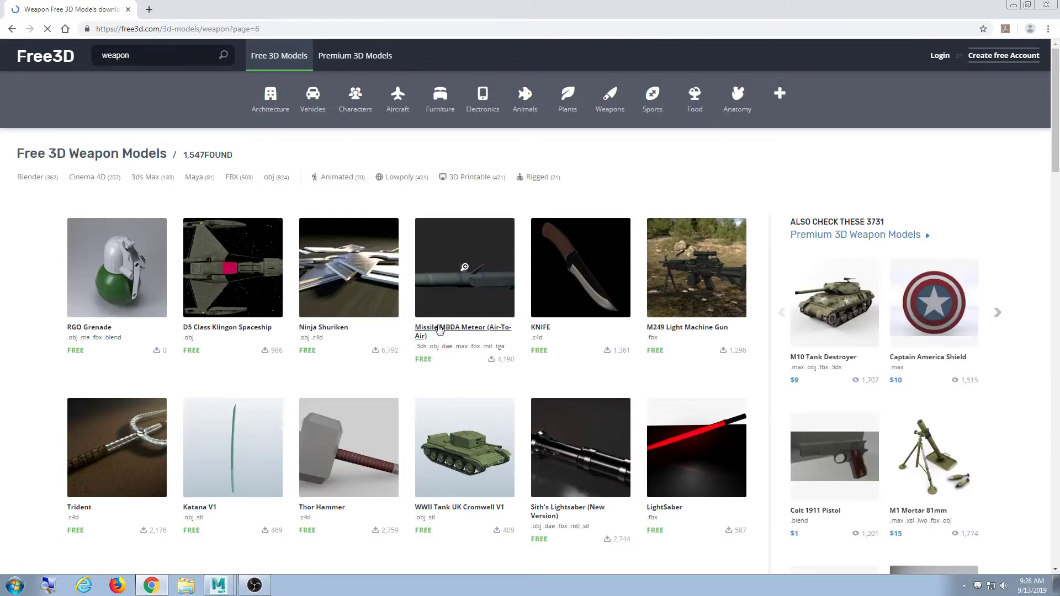
scroll(434, 321, down, 6)
scroll(434, 321, down, 6)
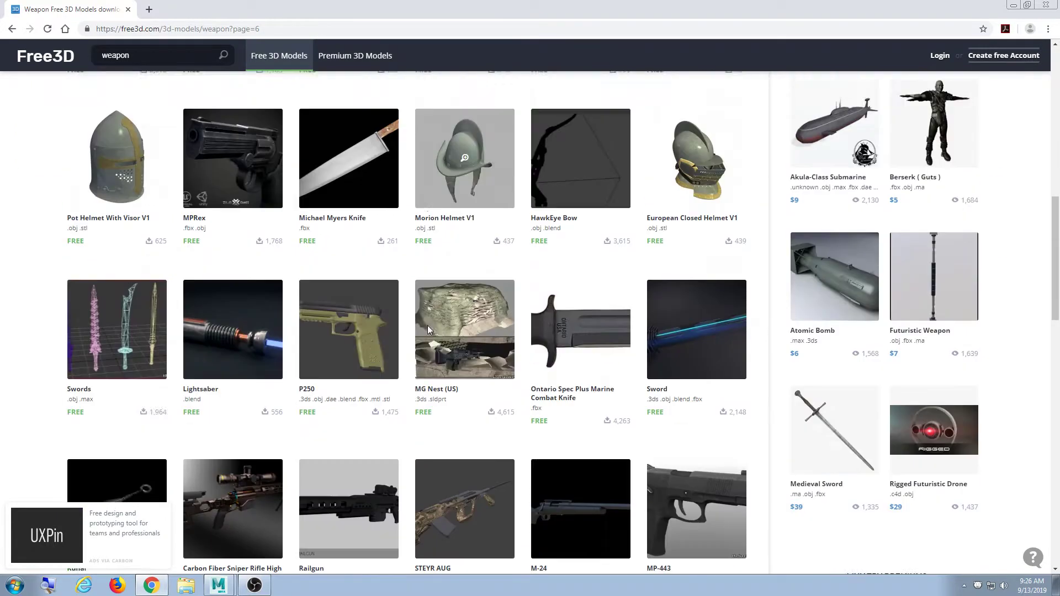
scroll(426, 329, down, 6)
scroll(425, 331, down, 6)
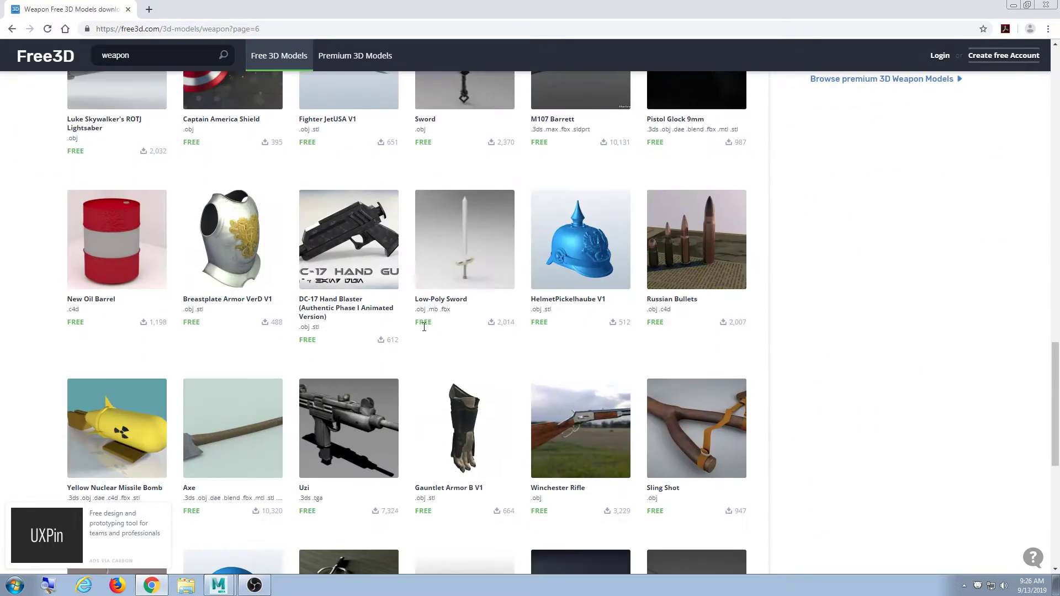
scroll(422, 329, down, 5)
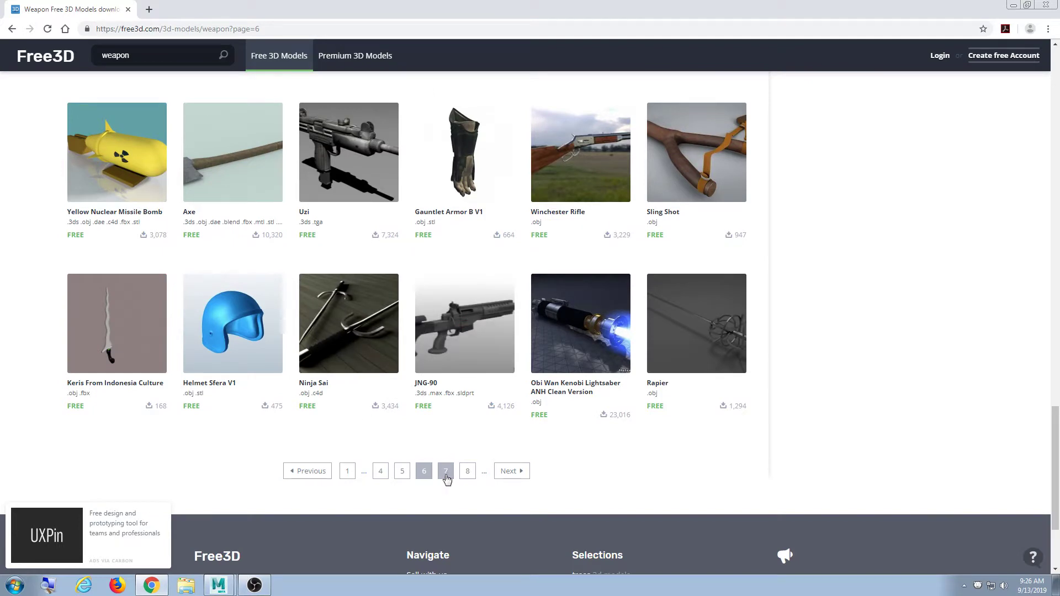
- Open page 7 of the weapon results and skim its free models
click(446, 471)
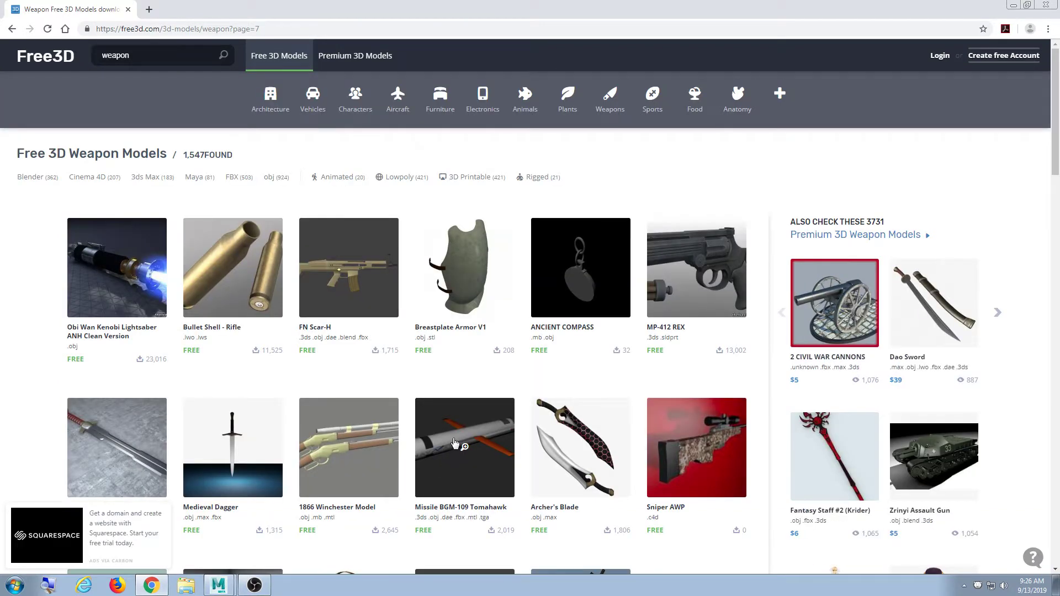
scroll(448, 456, down, 8)
scroll(465, 427, down, 9)
scroll(465, 427, up, 15)
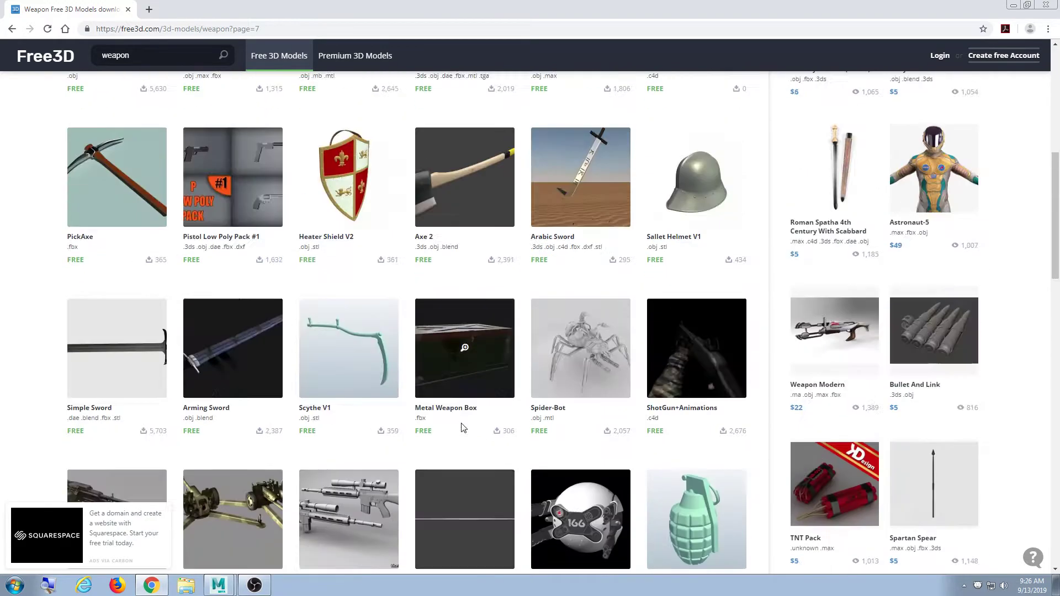
- Search for "cannon", look over the free models, and open the Civil War Cannon details
double_click(161, 53)
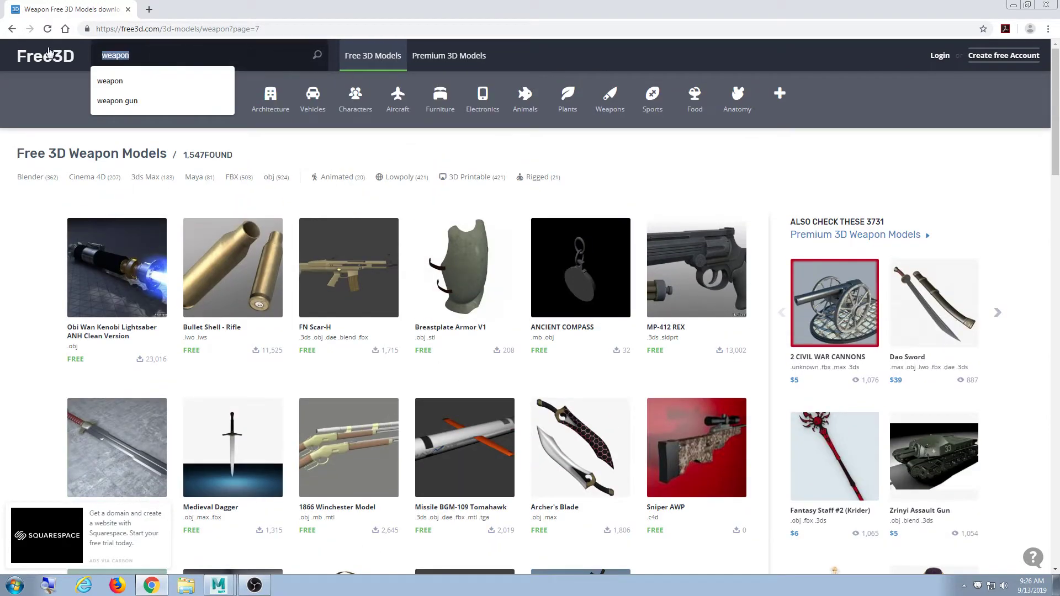
text(cannon)
key(Return)
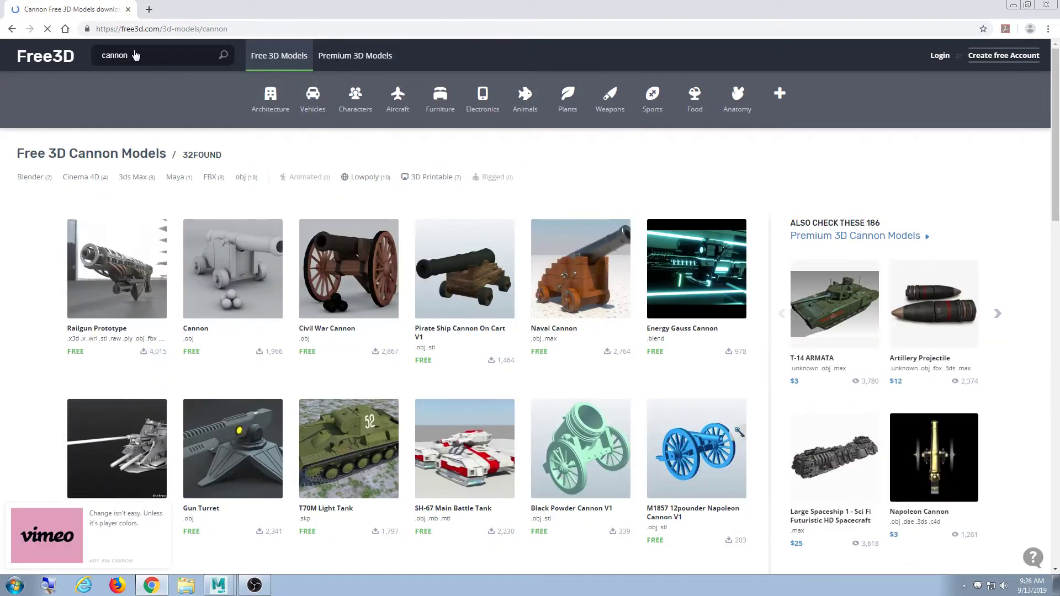
scroll(772, 272, down, 4)
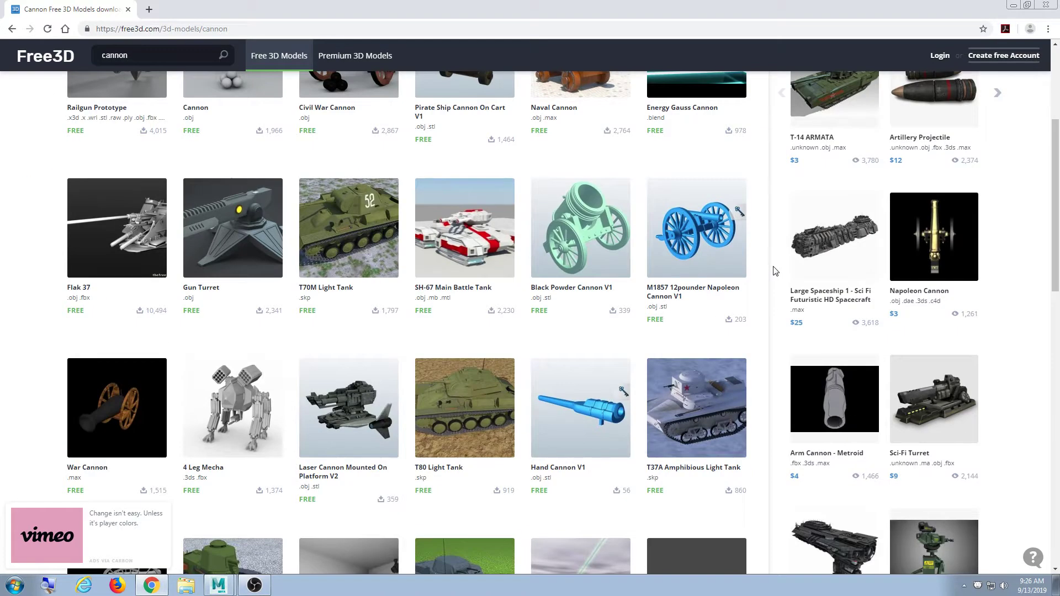
scroll(770, 273, up, 4)
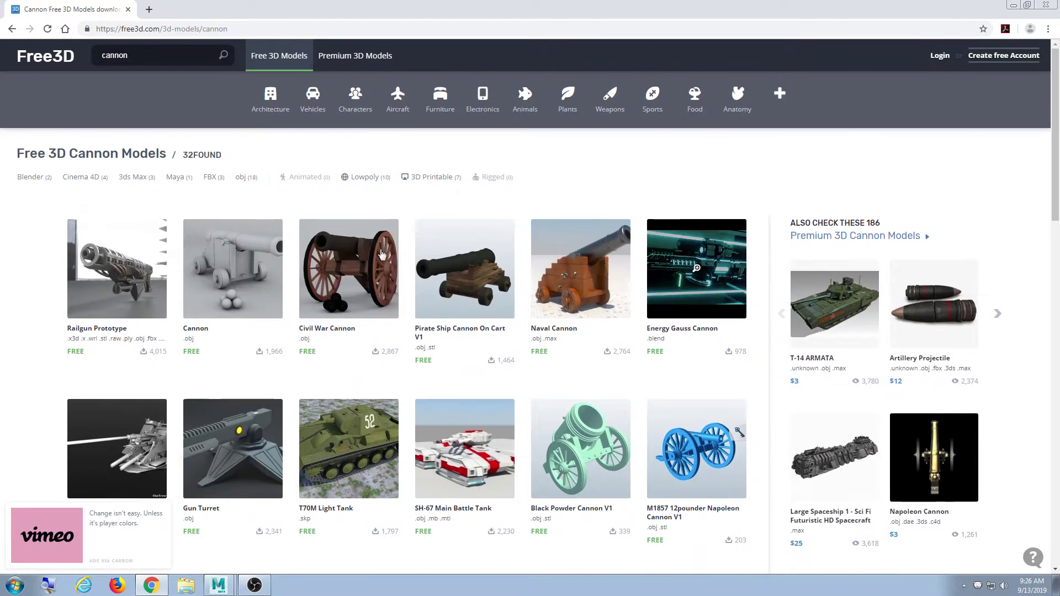
click(368, 282)
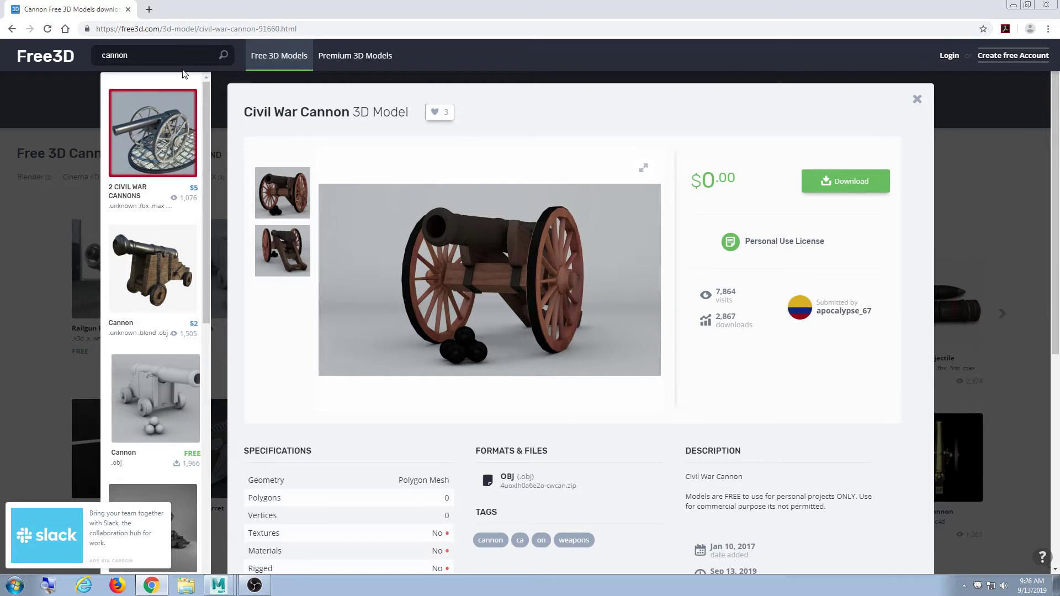
- Search for "minigun" and review the Minigun - GameReady and Minigun models, including another preview image of the latter
double_click(114, 56)
text(minigun)
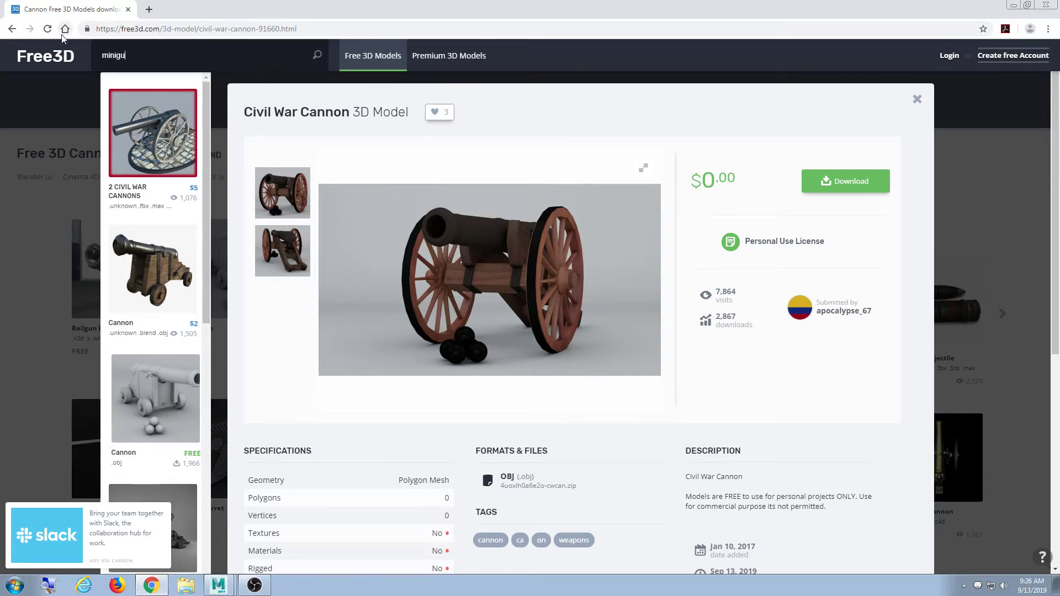
key(Return)
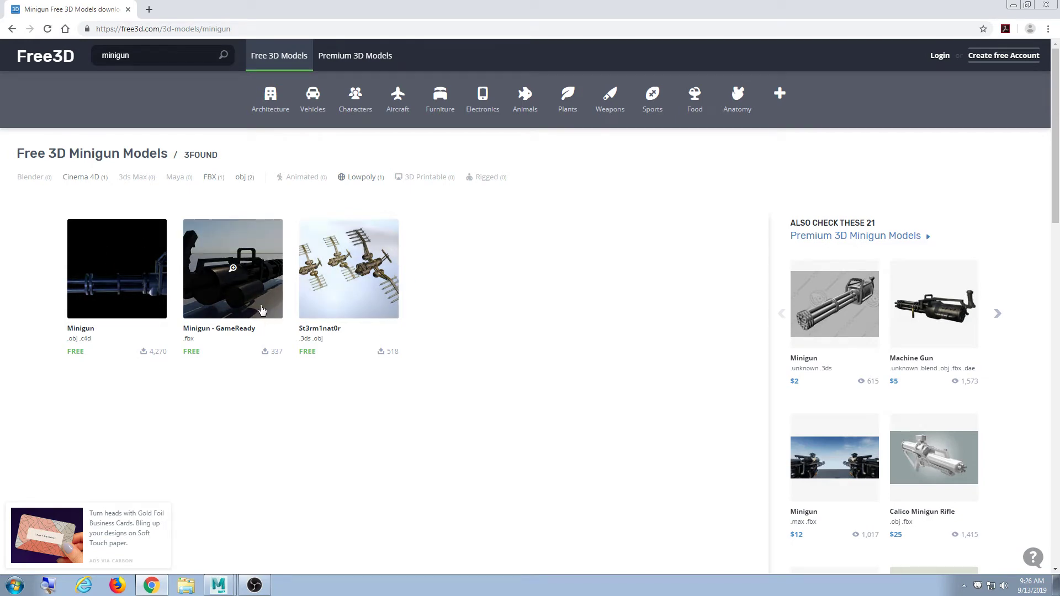
click(257, 299)
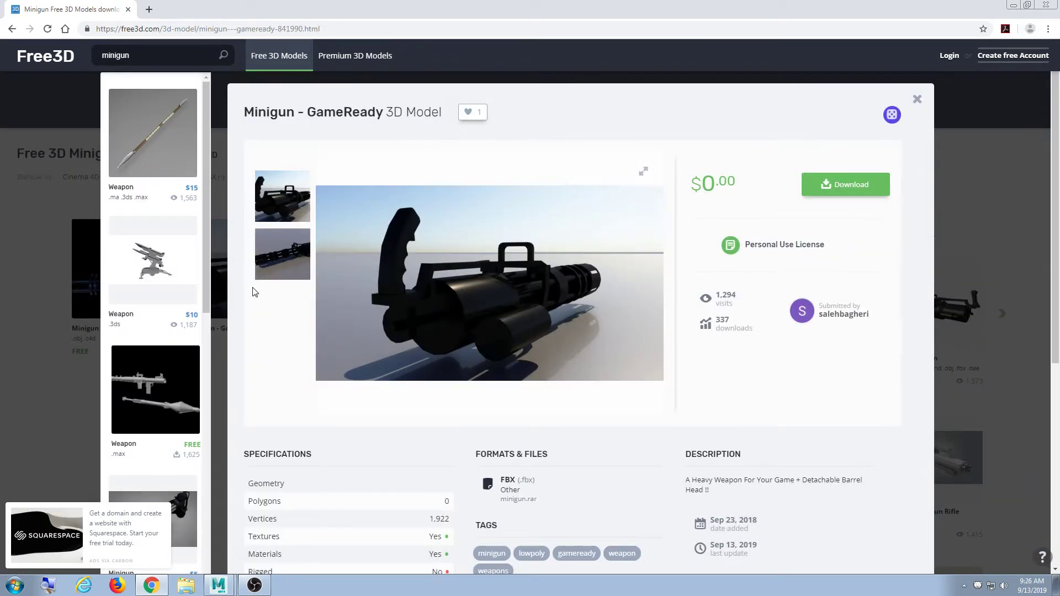
click(25, 311)
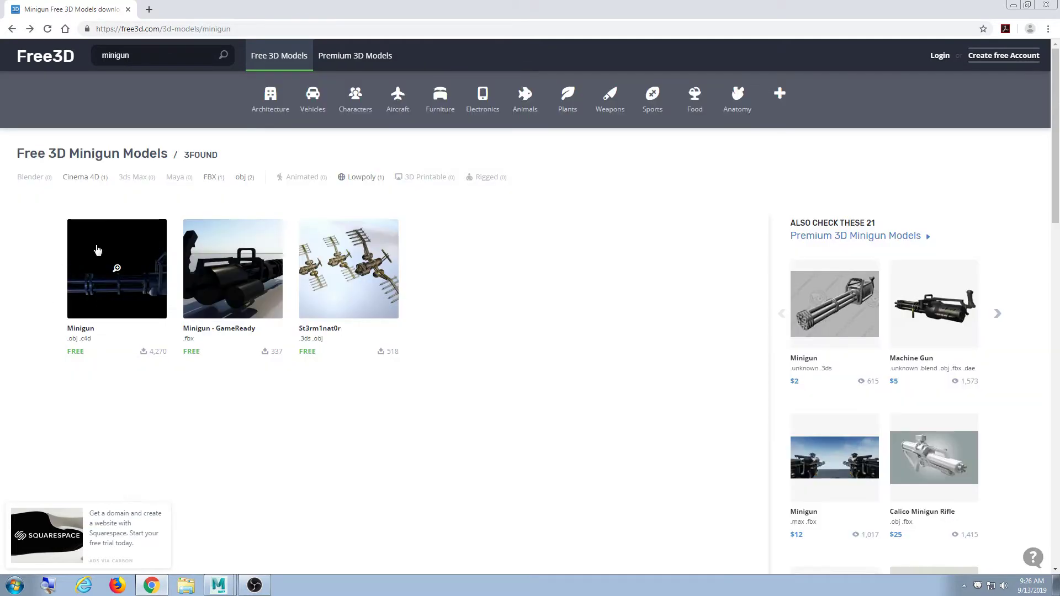
click(97, 250)
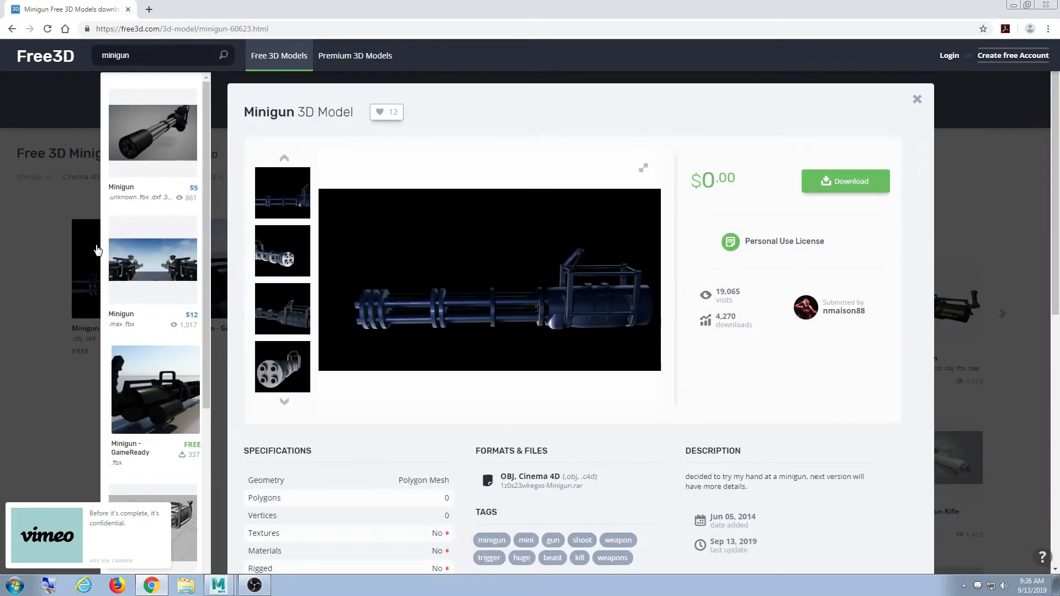
click(288, 331)
- Search for "cannon" again and open the free Civil War Cannon model
click(142, 55)
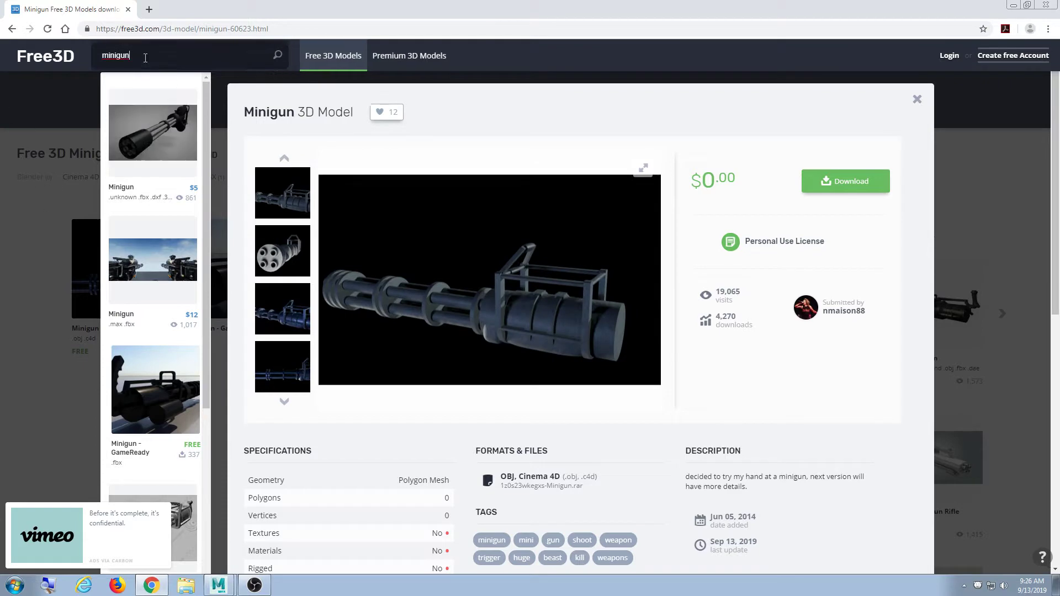
drag(142, 56, 98, 55)
text(cannon)
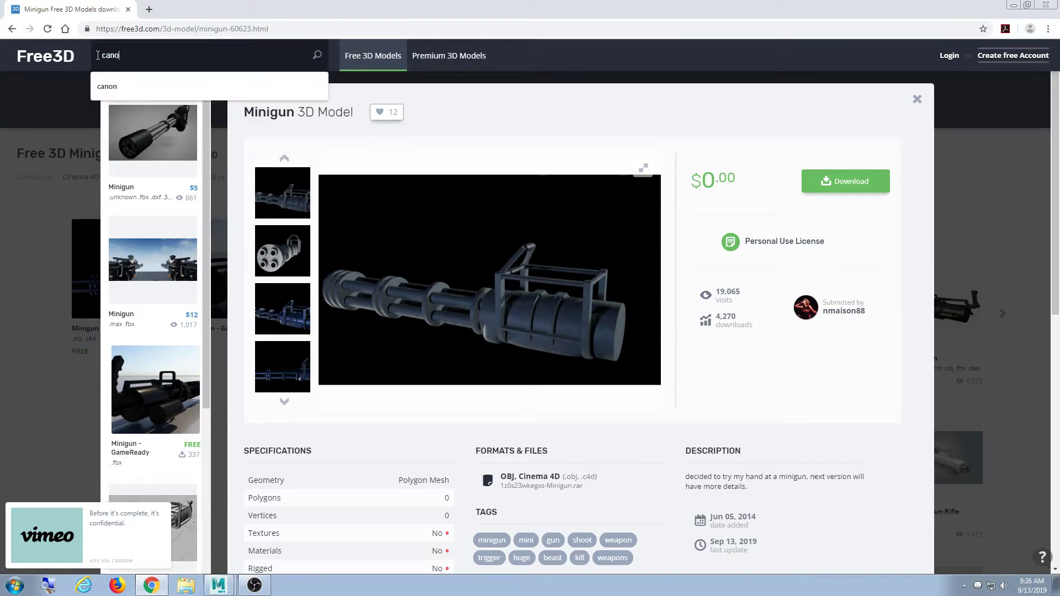
key(Return)
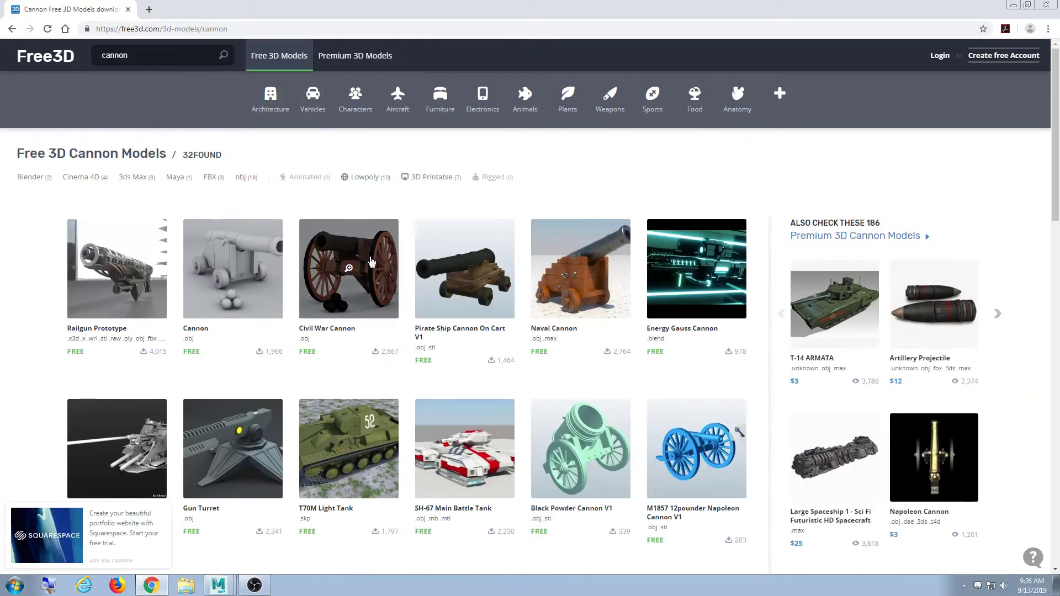
click(370, 261)
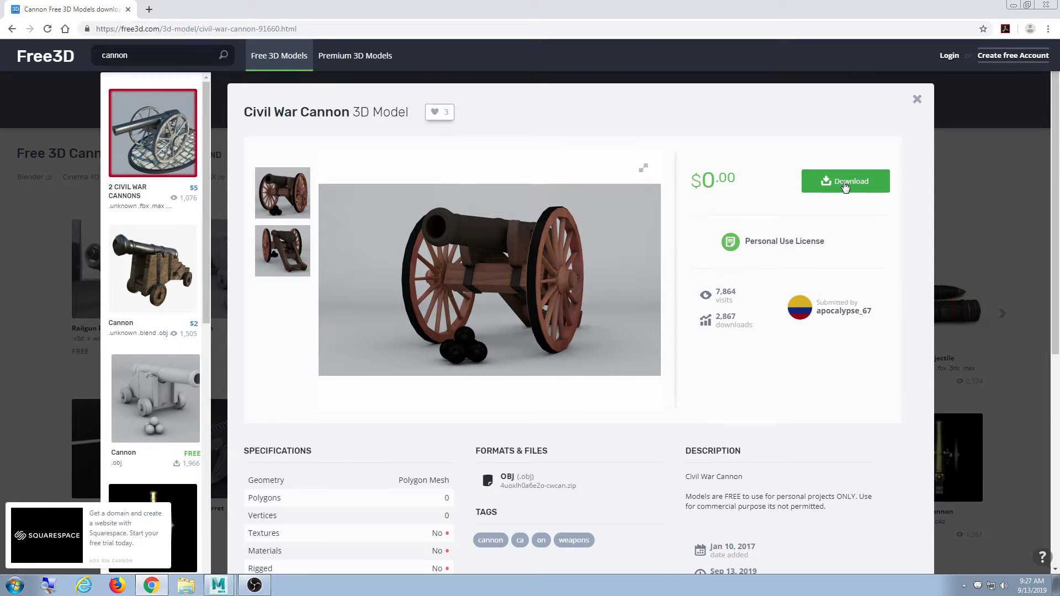
- Download the Civil War Cannon archive 4uoxlh0a6e2o-cwcan.zip and show it in its download folder
click(845, 187)
click(541, 159)
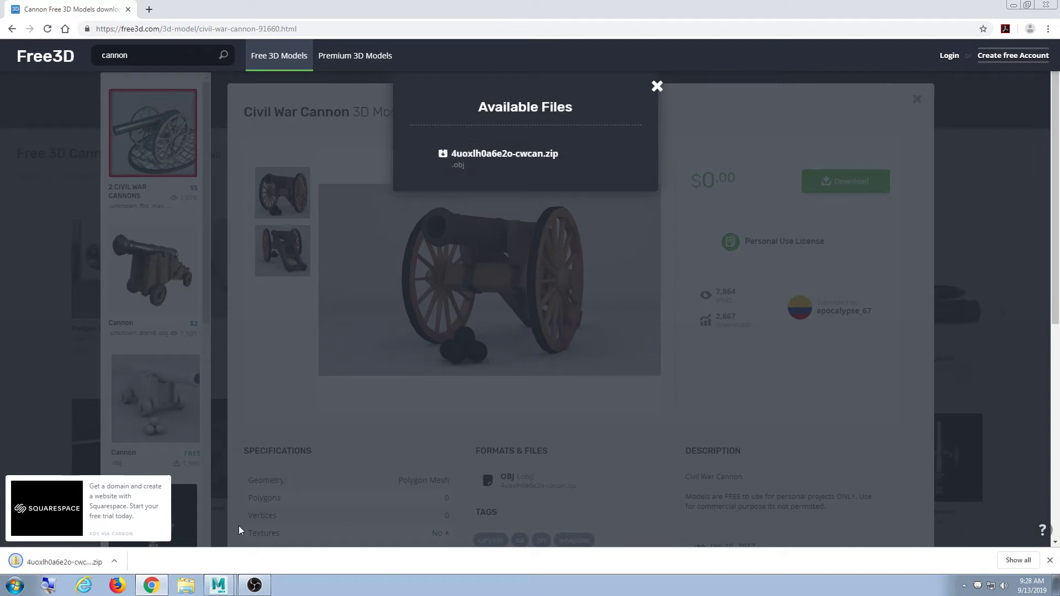
click(116, 562)
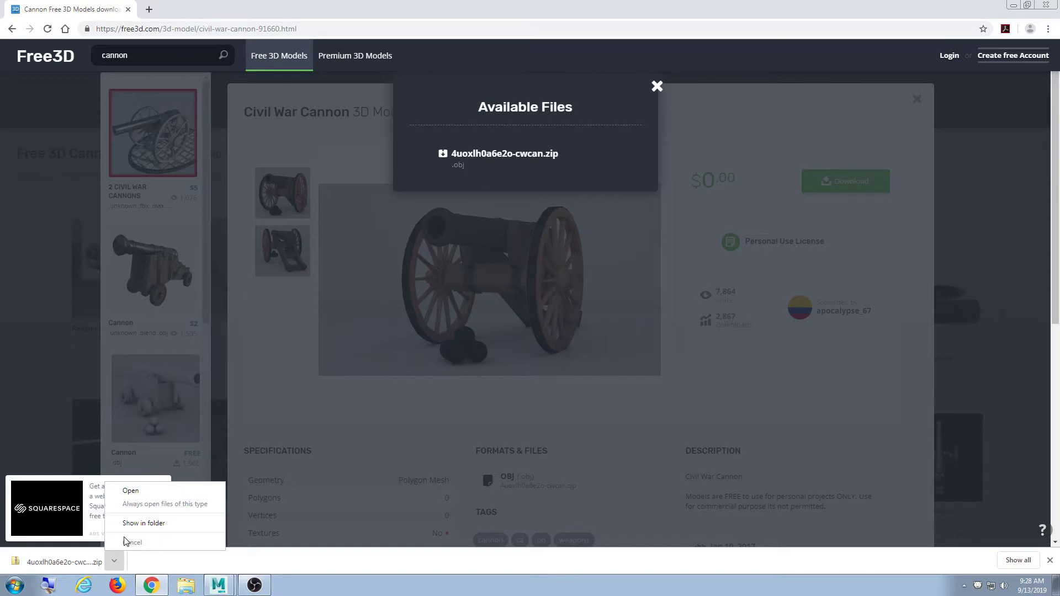
click(130, 523)
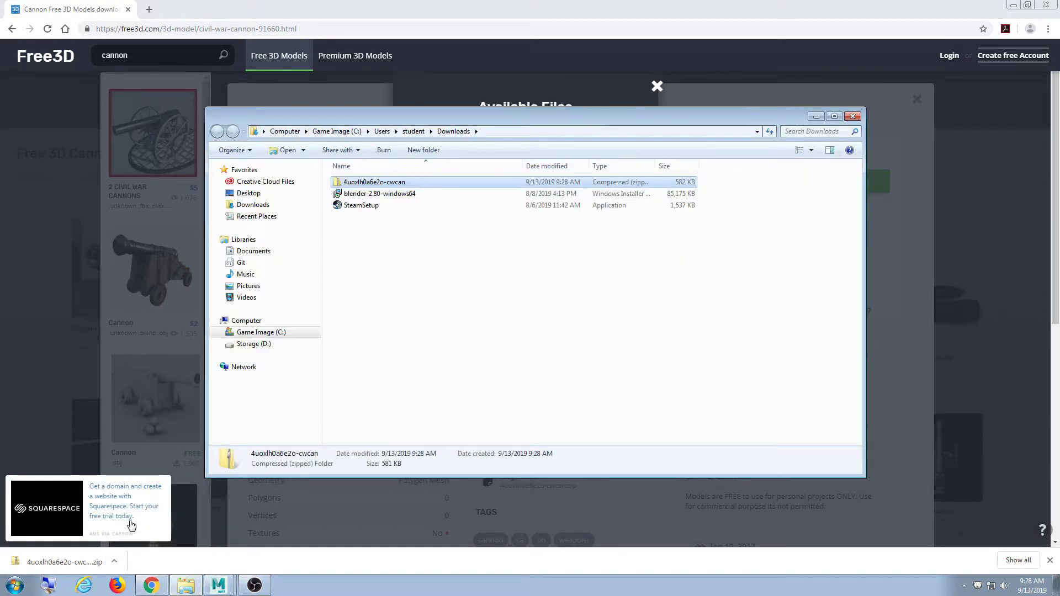
- Extract the whole 4uoxlh0a6e2o-cwcan archive to the suggested folder in Downloads
right_click(436, 186)
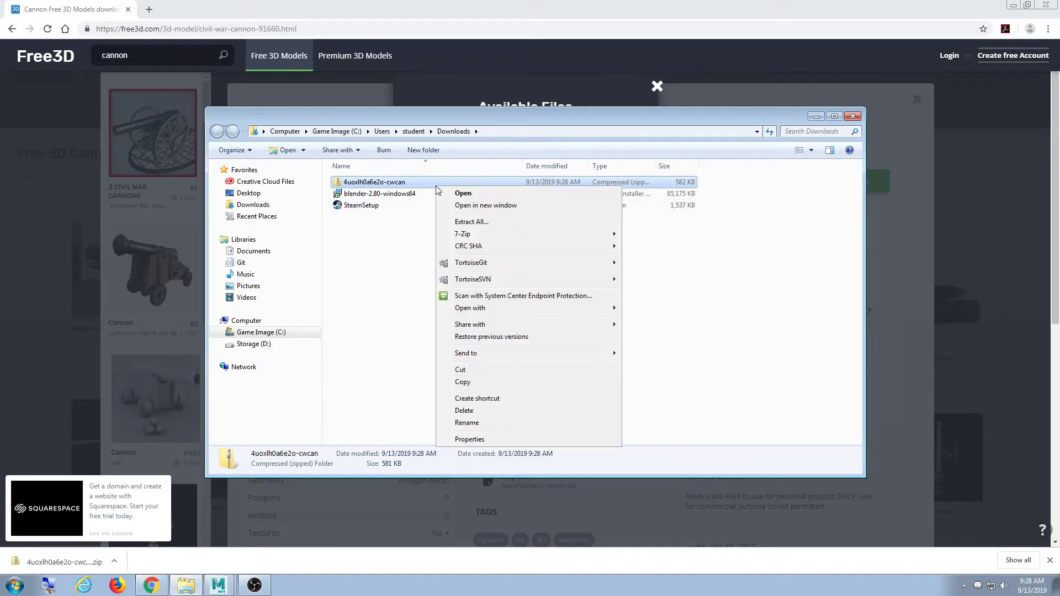
click(489, 222)
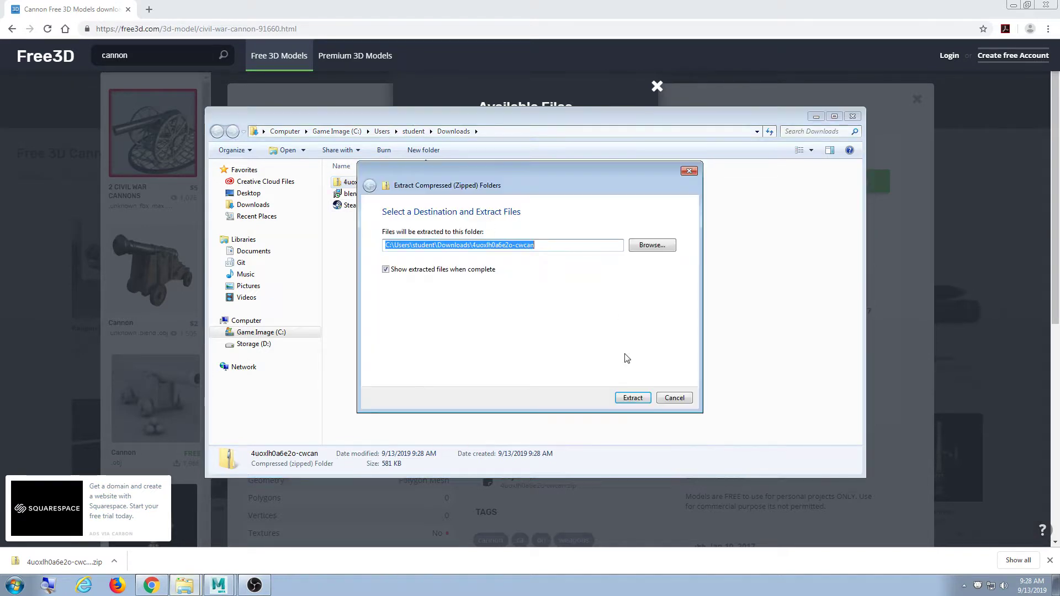
click(633, 399)
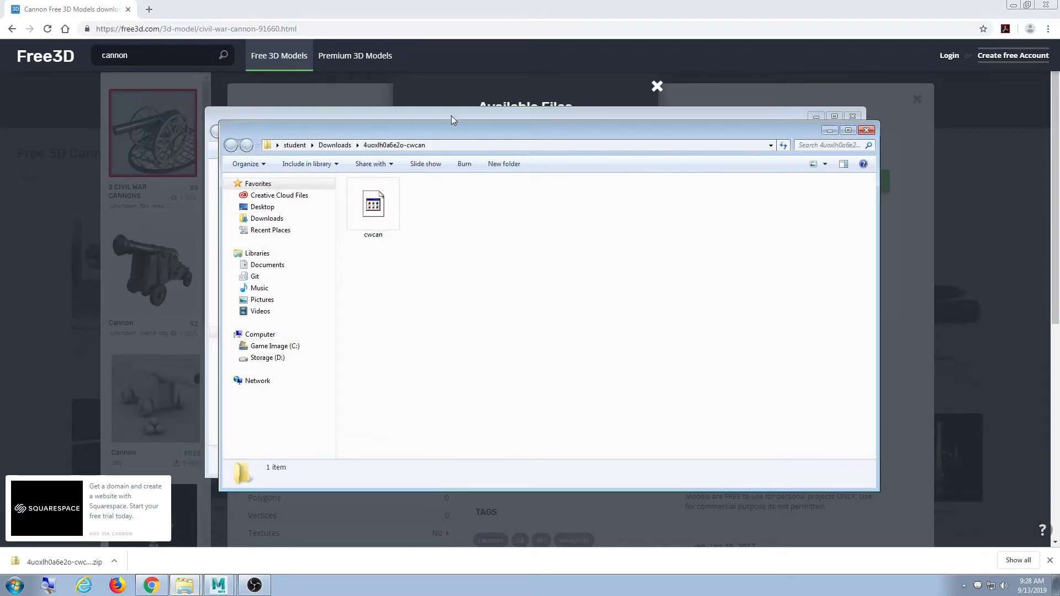
- Check the extracted cwcan file, go up to Downloads and back into its folder, and return to the model's web page
drag(452, 120, 551, 139)
drag(511, 235, 494, 282)
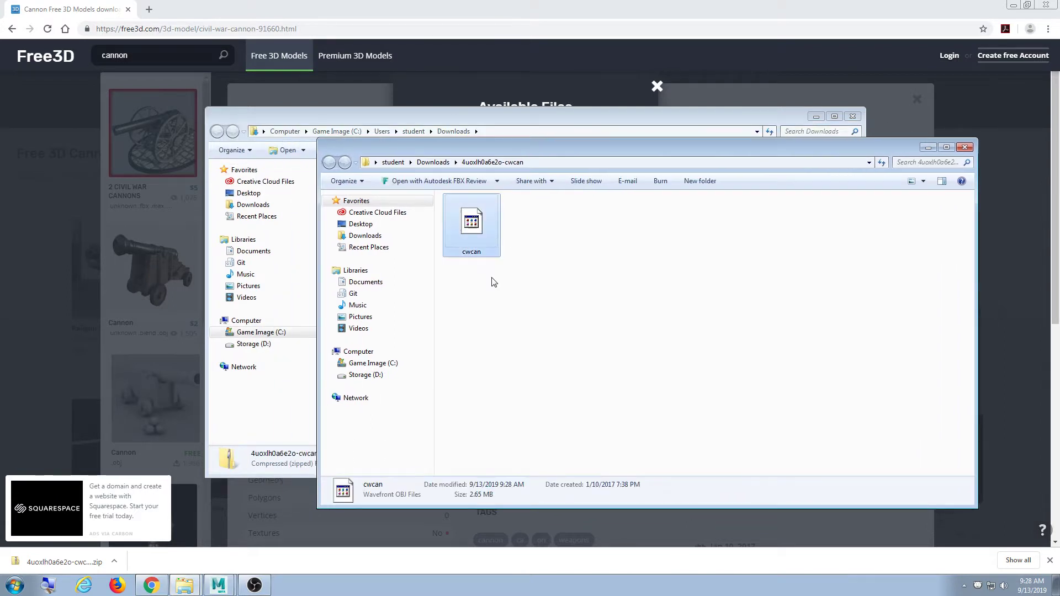
click(435, 162)
double_click(482, 214)
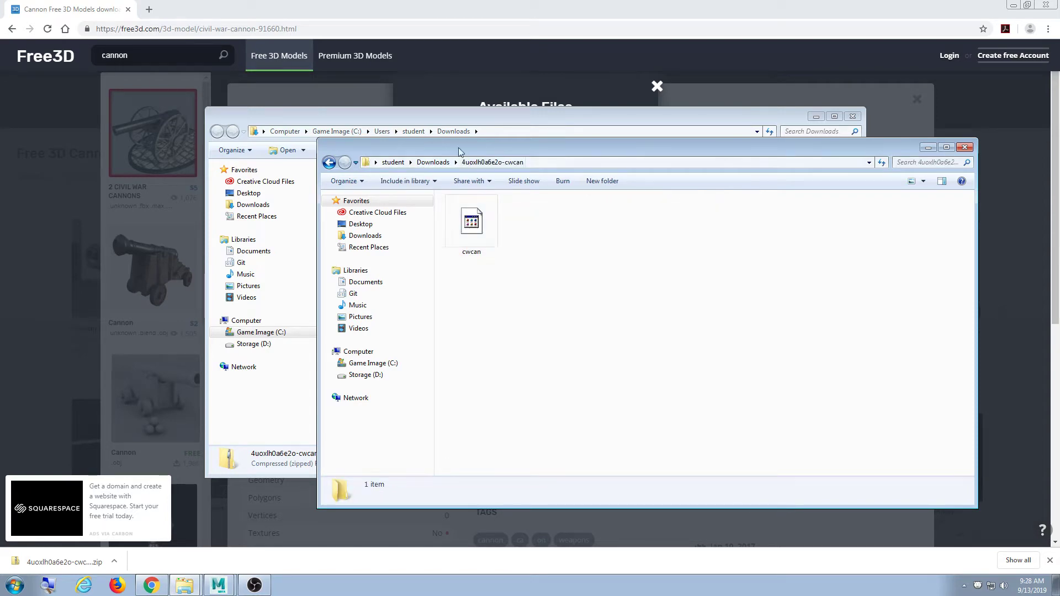
drag(451, 122, 552, 147)
click(545, 59)
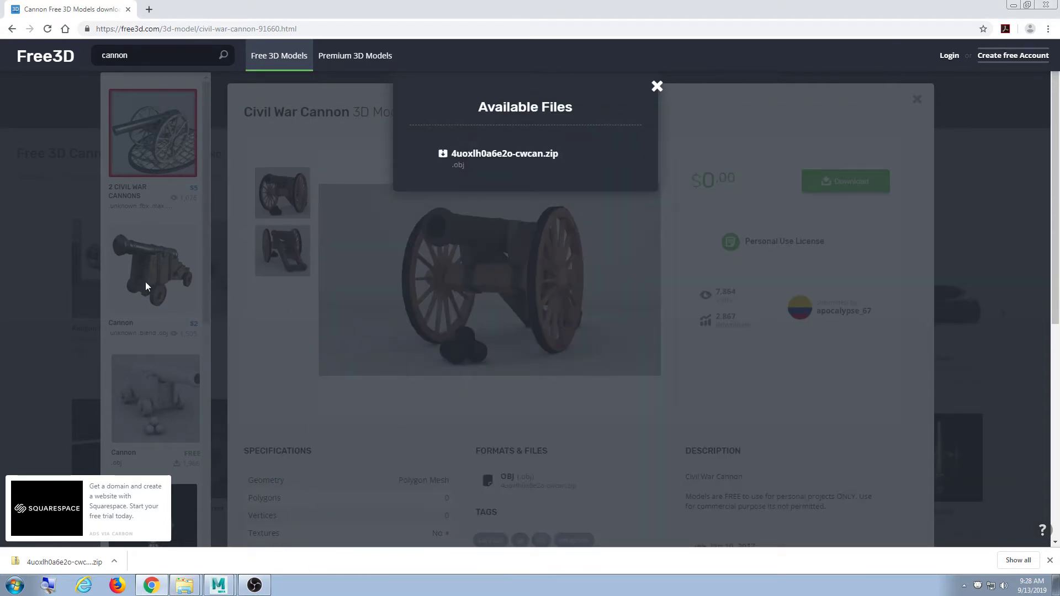
- Close the download list, reopen the Civil War Cannon page to review its specifications and formats, and return to the cannon results
click(133, 290)
click(90, 308)
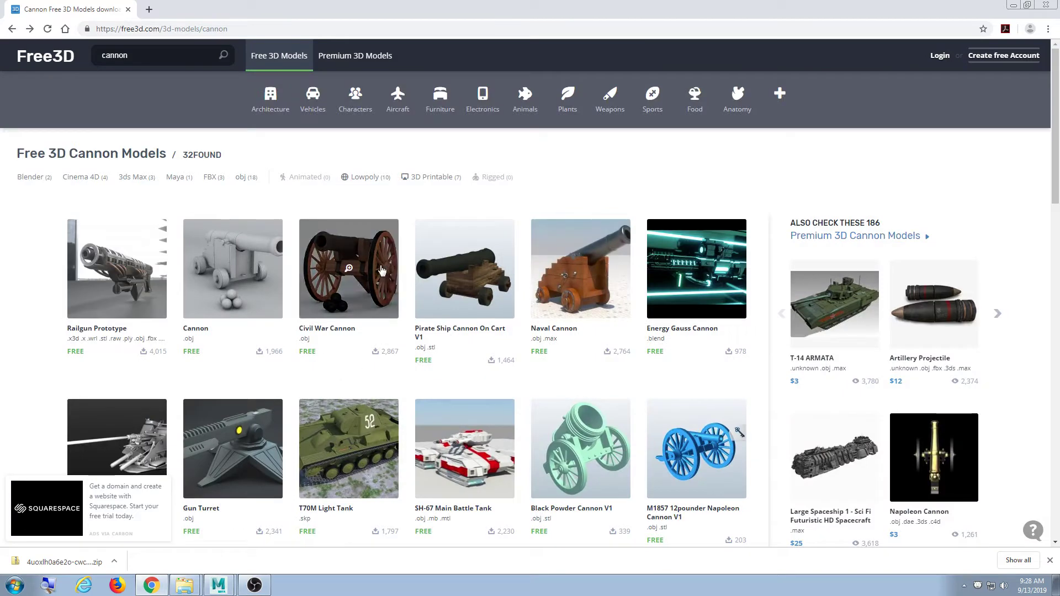
click(382, 271)
scroll(587, 396, down, 4)
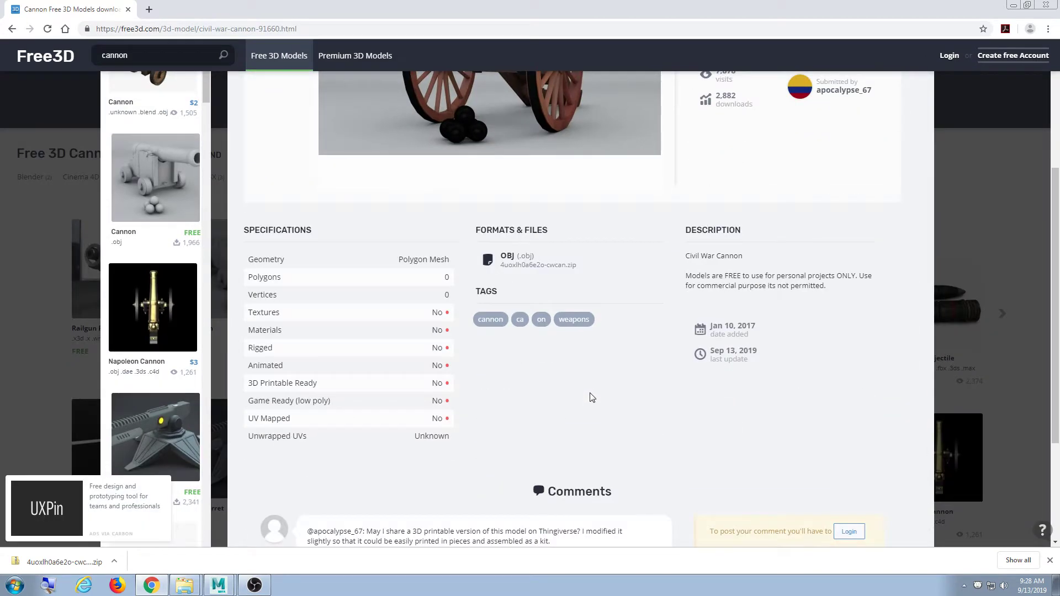
scroll(591, 395, up, 4)
click(80, 352)
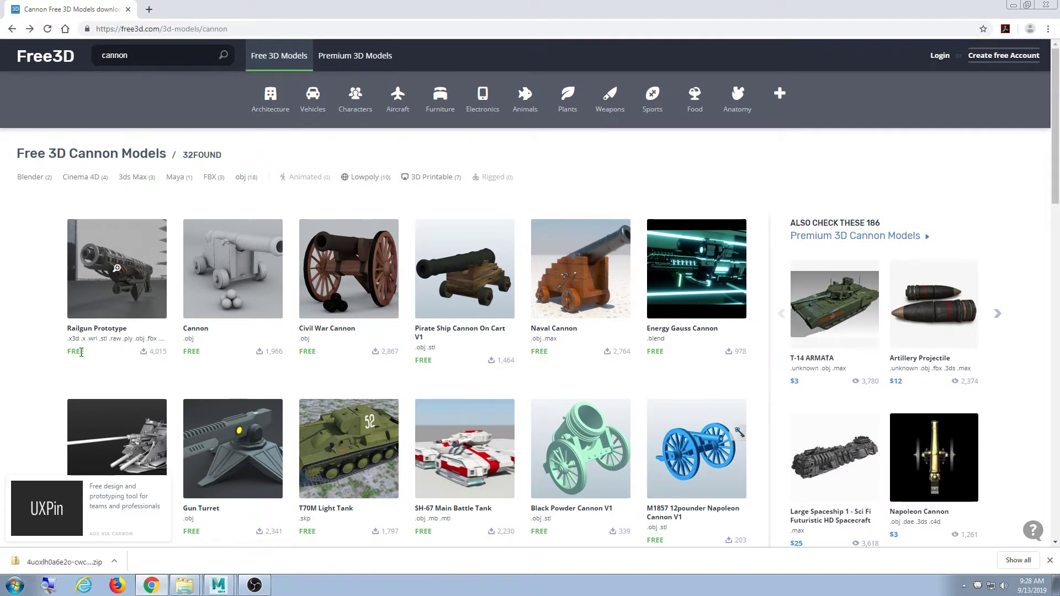
scroll(607, 221, down, 1)
scroll(801, 155, up, 1)
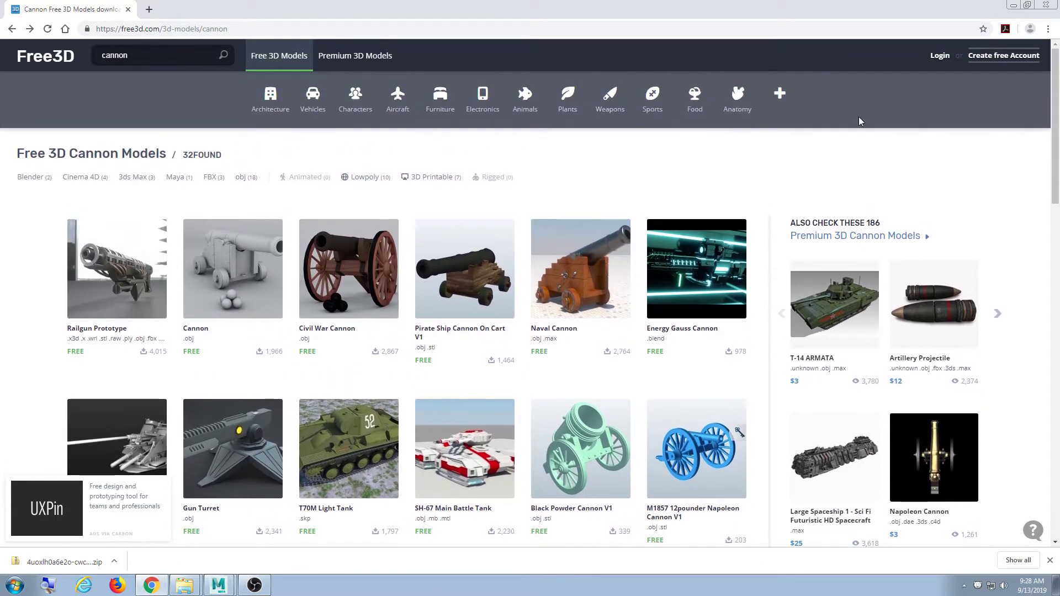
- Leave the browser for the extracted 4uoxlh0a6e2o-cwcan folder and copy its full path
click(1013, 5)
double_click(524, 255)
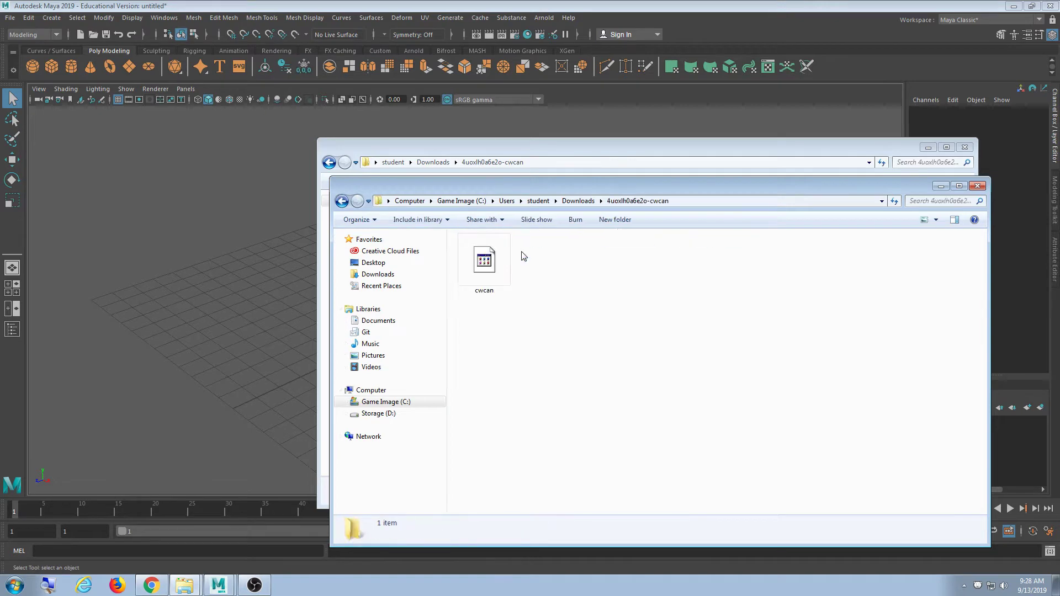
click(673, 202)
key(ctrl+c)
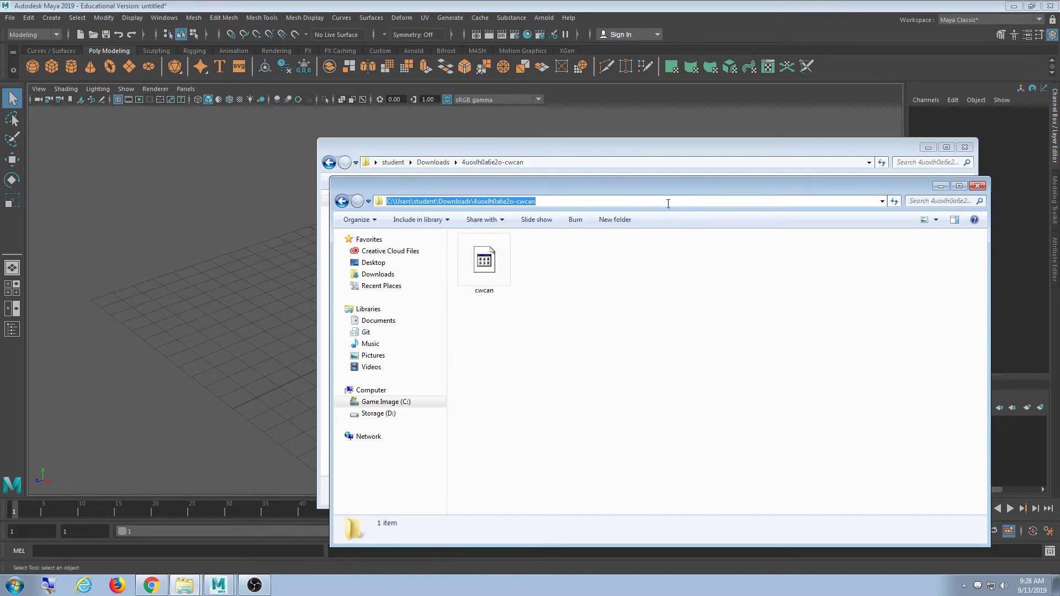
- Import cwcan.obj into the empty Maya scene from the copied folder path
click(7, 27)
click(10, 18)
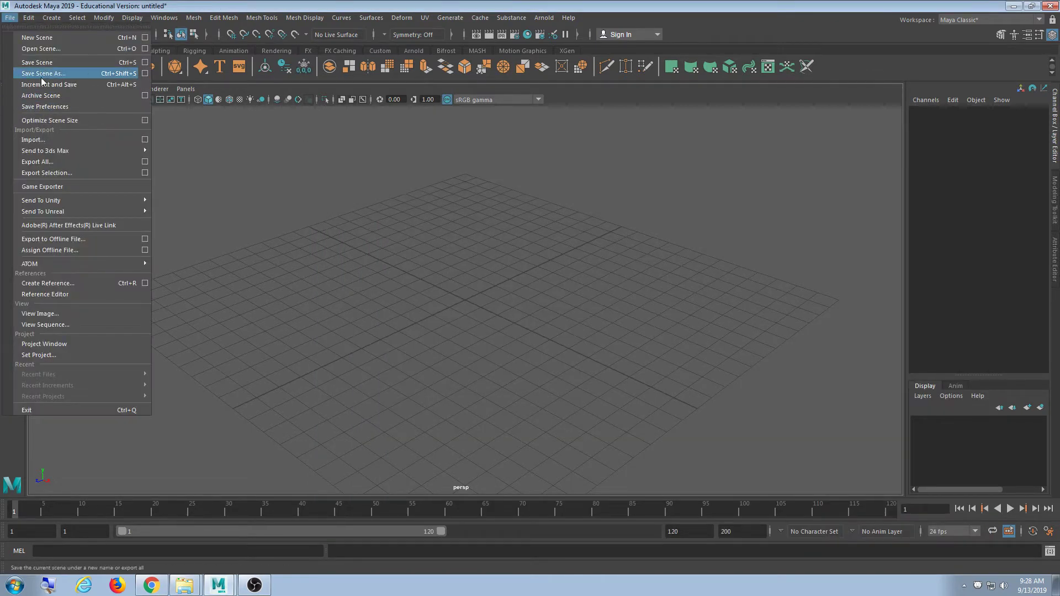
click(48, 136)
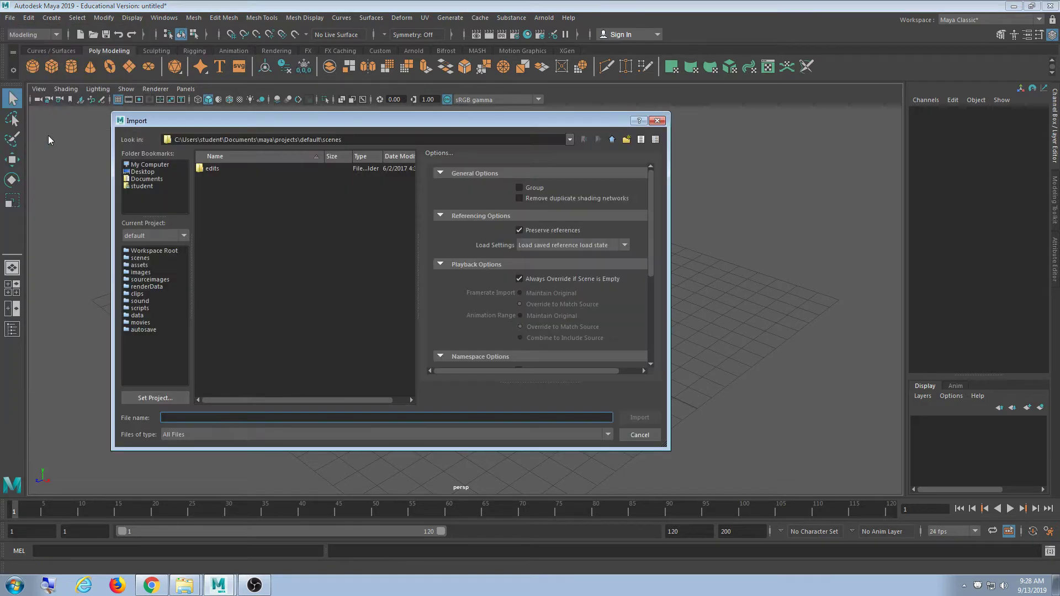
key(ctrl+v)
key(Return)
click(212, 168)
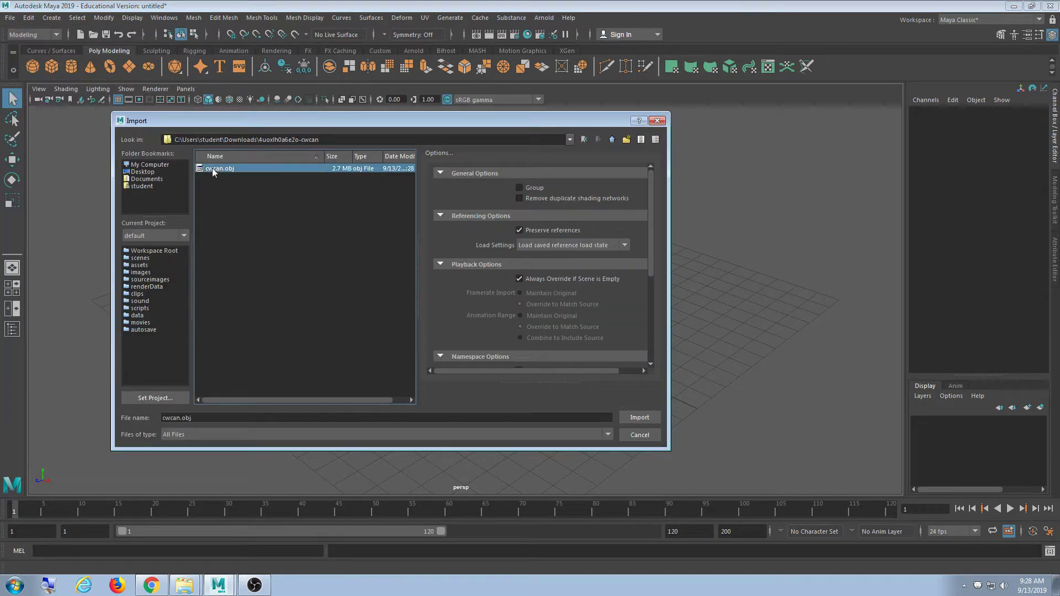
double_click(213, 168)
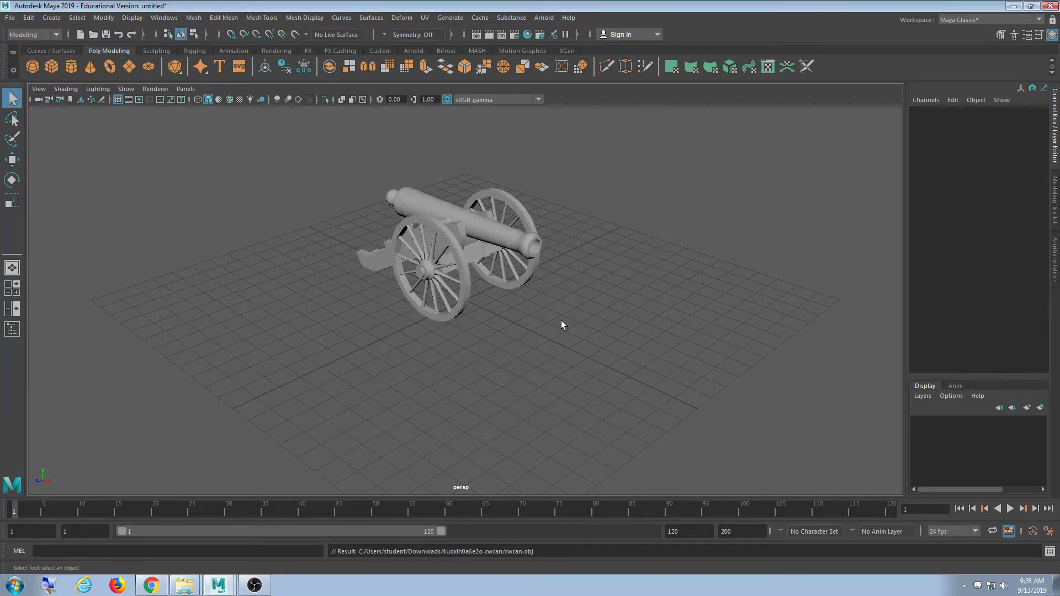
- Examine the imported cannon up close, selecting its side bracket, elevation screw handle, barrel and axle to check that they are separate parts
scroll(561, 320, up, 5)
alt+drag(564, 360, 512, 336)
click(433, 317)
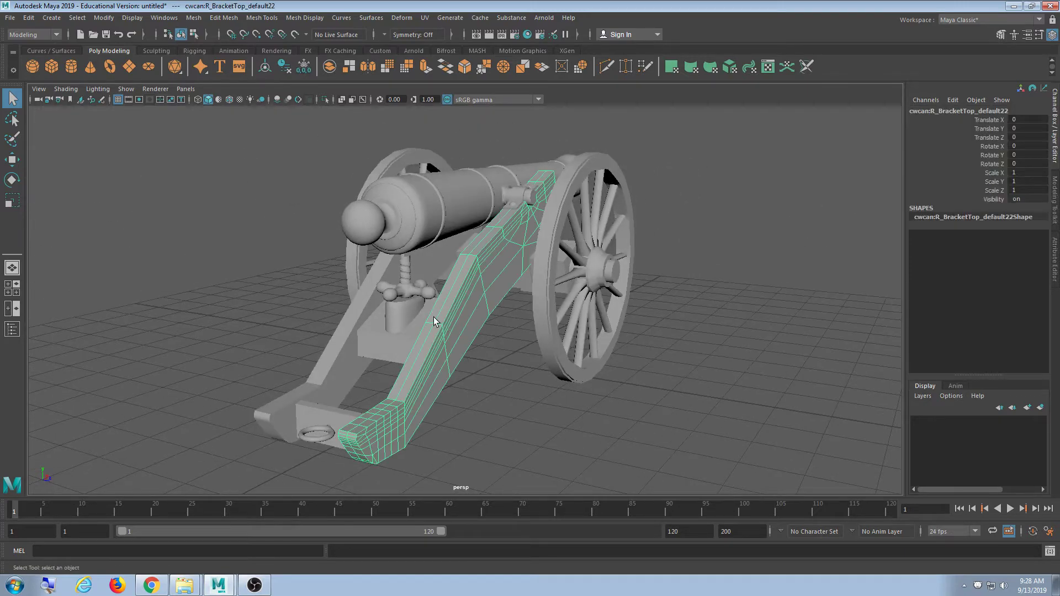
click(406, 291)
alt+drag(406, 291, 547, 323)
scroll(547, 324, up, 5)
scroll(480, 364, down, 5)
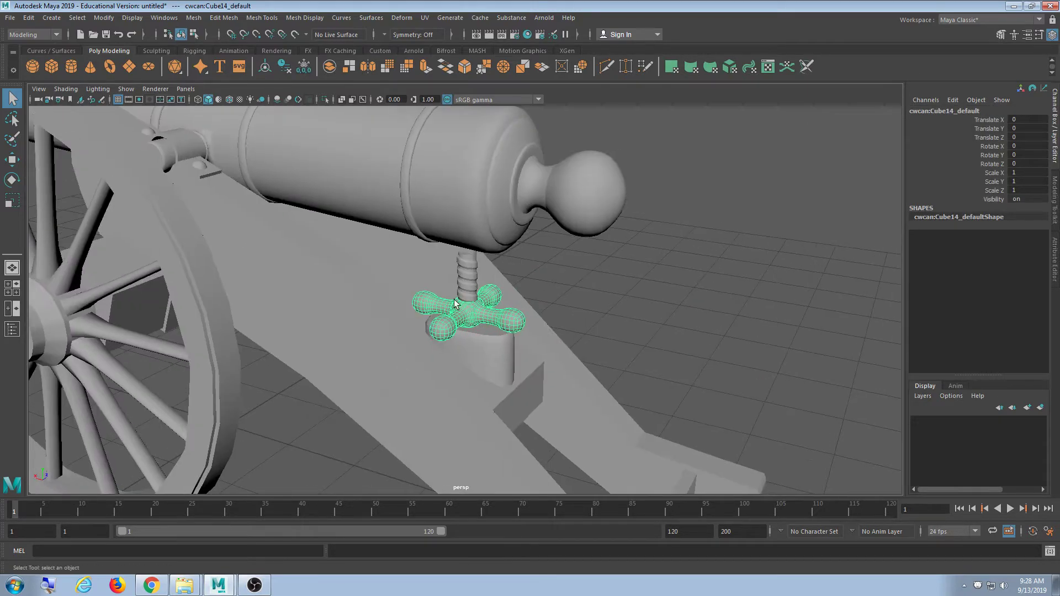
click(470, 285)
click(428, 243)
alt+drag(429, 257, 363, 347)
click(365, 322)
click(475, 326)
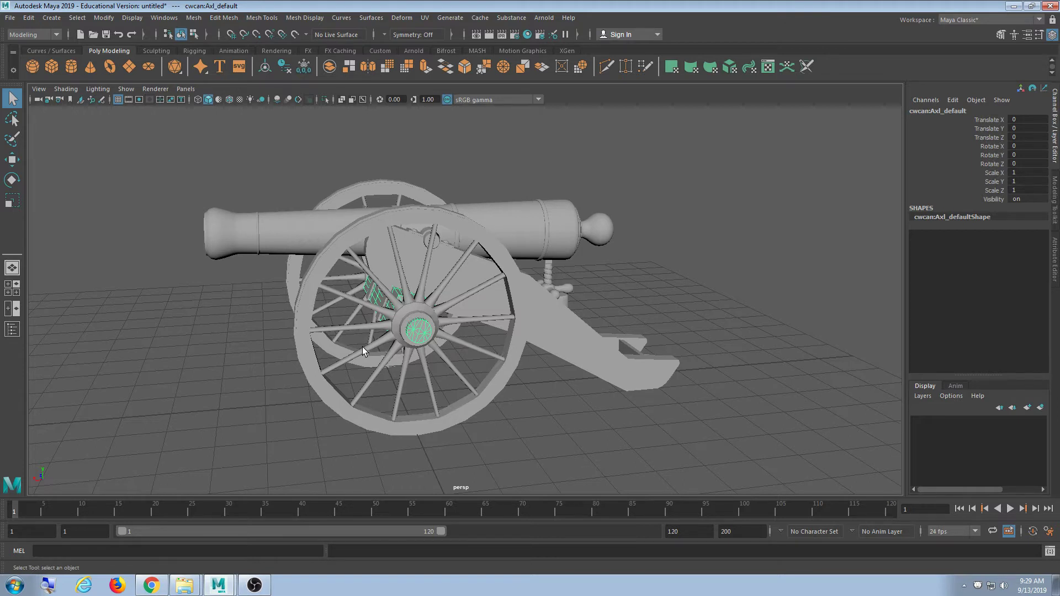
- Review the Downloads folder again, checking the zip archive's extraction option and the contents of the extracted 4uoxlh0a6e2o-cwcan folder
click(184, 585)
click(436, 162)
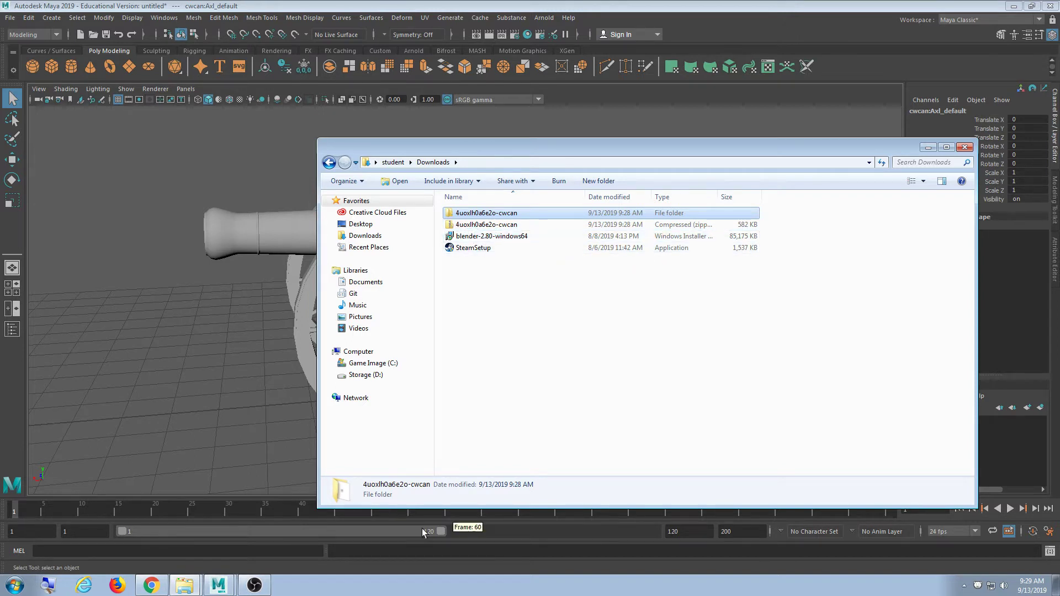
click(464, 226)
right_click(464, 228)
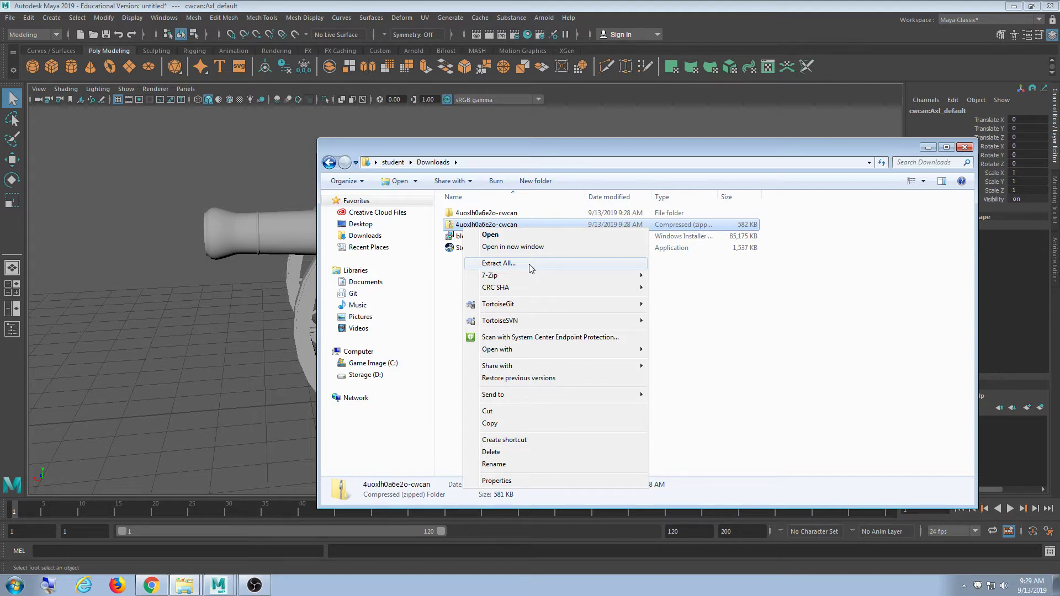
click(504, 215)
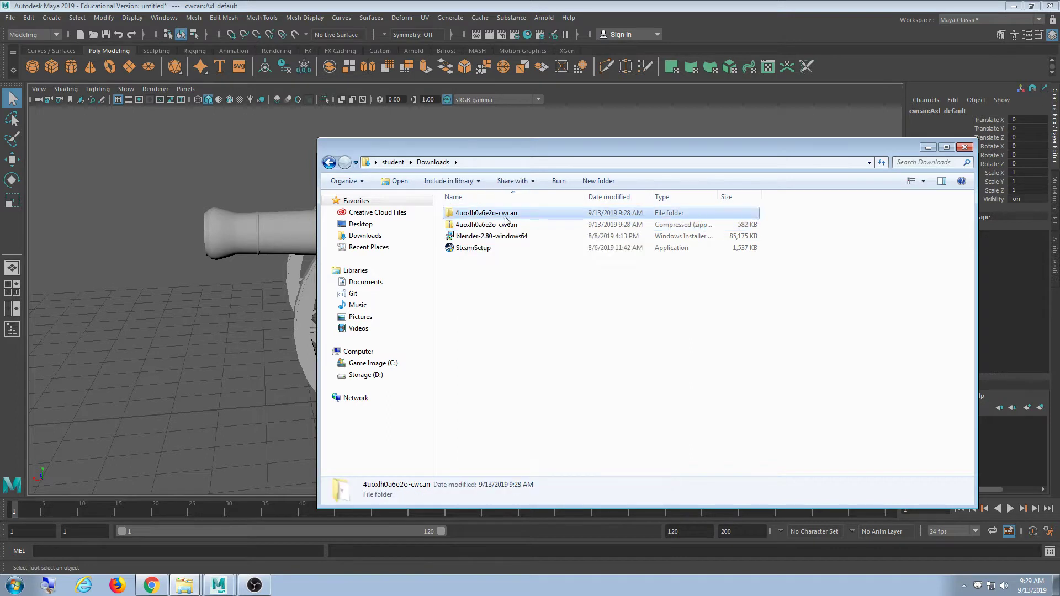
double_click(504, 214)
click(478, 233)
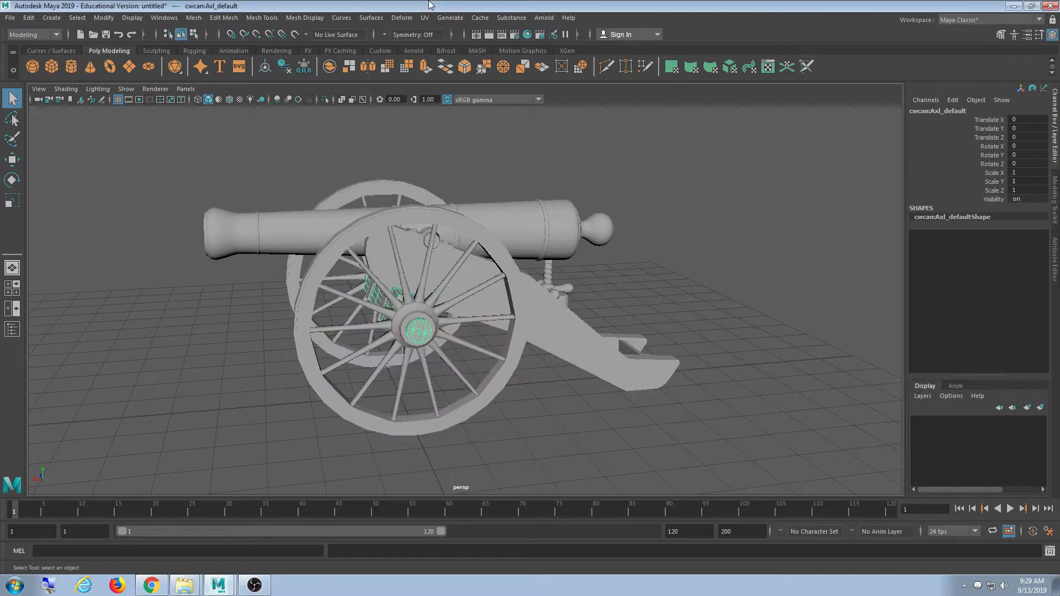
- Switch back to Maya and inspect the cannon's barrel and one carriage side bracket by selecting each
click(426, 6)
click(684, 250)
click(586, 234)
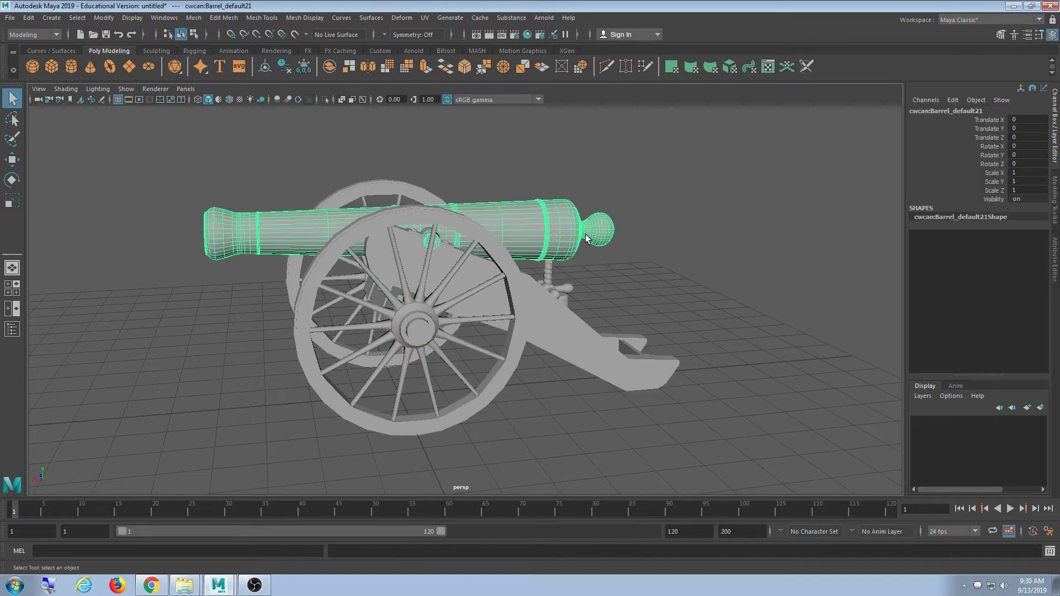
click(555, 303)
alt+drag(804, 324, 659, 297)
scroll(597, 335, up, 5)
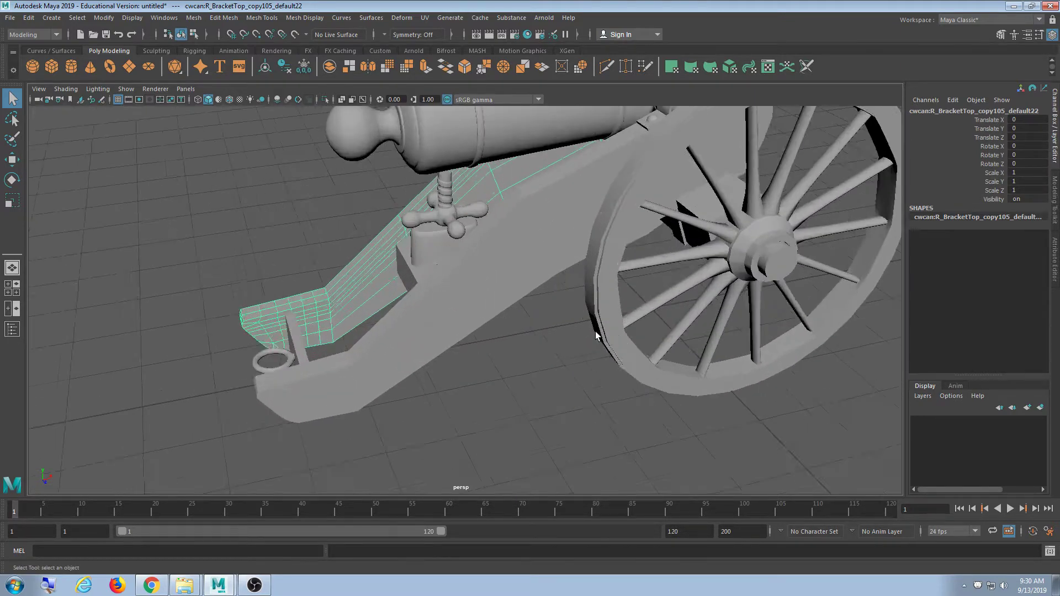
scroll(597, 336, down, 5)
mouse_move(545, 303)
alt+mouse_down()
mouse_move(684, 276)
mouse_move(542, 300)
alt+mouse_up()
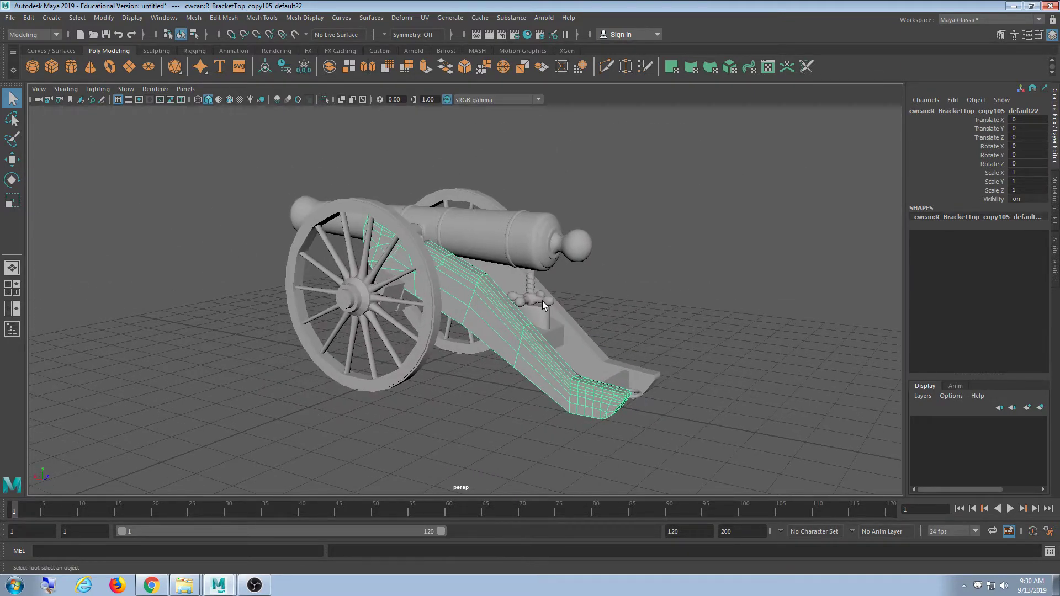
- Examine the whole cannon from both sides, near and far, including the wheels, carriage and elevation screw
scroll(542, 300, up, 3)
scroll(526, 281, down, 6)
scroll(553, 293, up, 2)
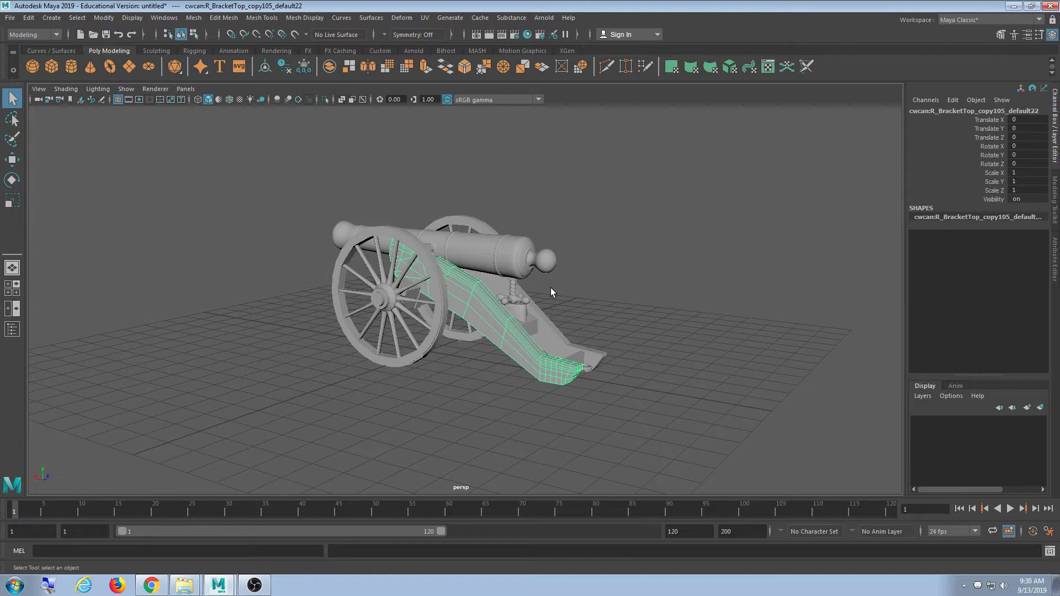
scroll(551, 288, up, 3)
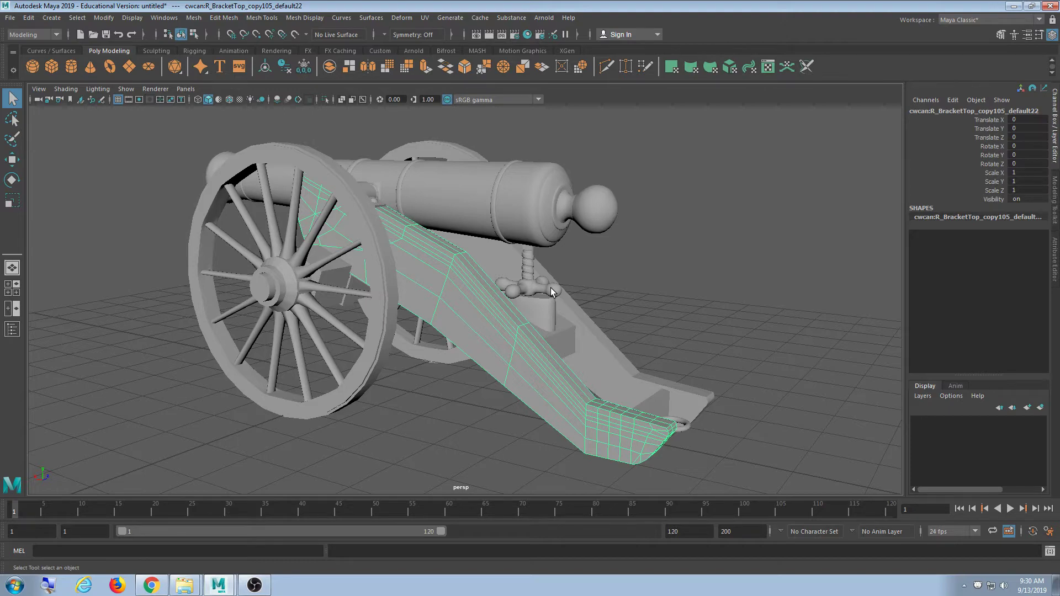
alt+drag(394, 320, 689, 331)
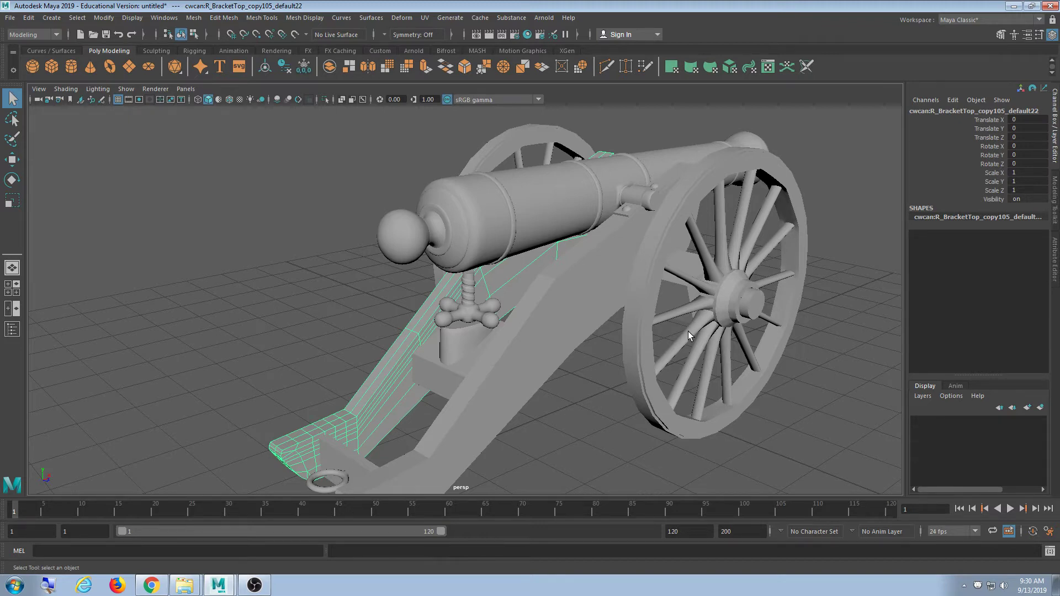
scroll(486, 276, down, 3)
alt+drag(485, 277, 592, 243)
scroll(591, 244, up, 5)
alt+drag(551, 306, 599, 251)
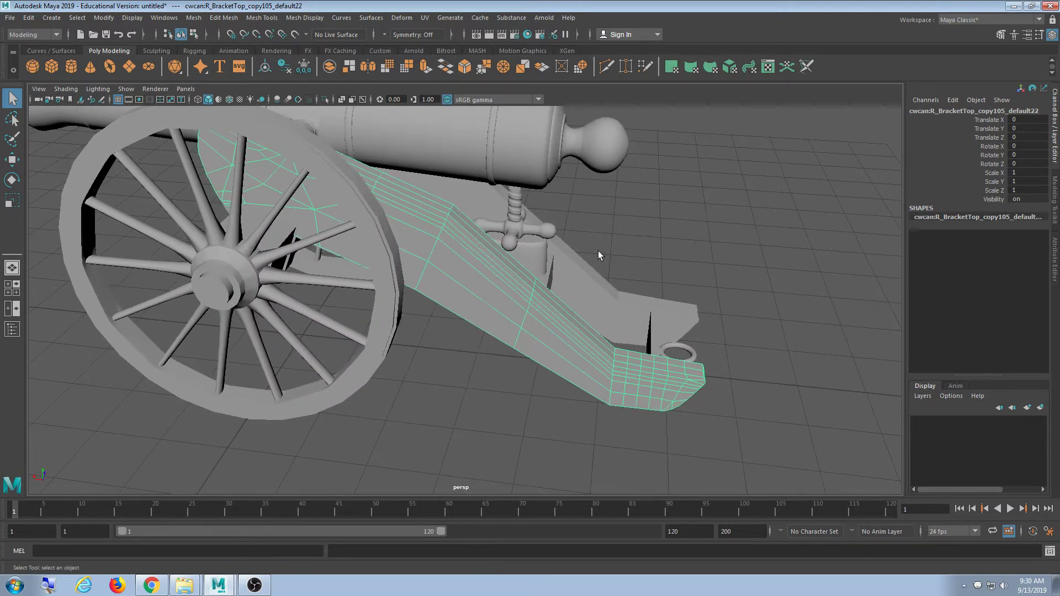
- Select individual carriage pieces and the barrel in turn to check how the cannon is divided into objects
click(598, 251)
click(478, 299)
click(280, 201)
click(425, 143)
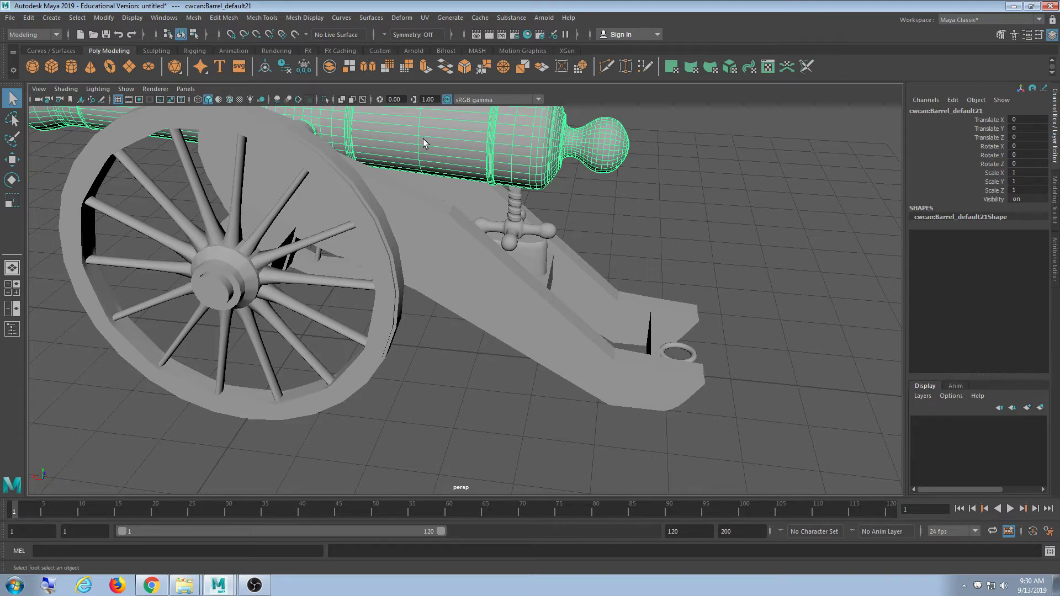
alt+right_drag(608, 137, 227, 178)
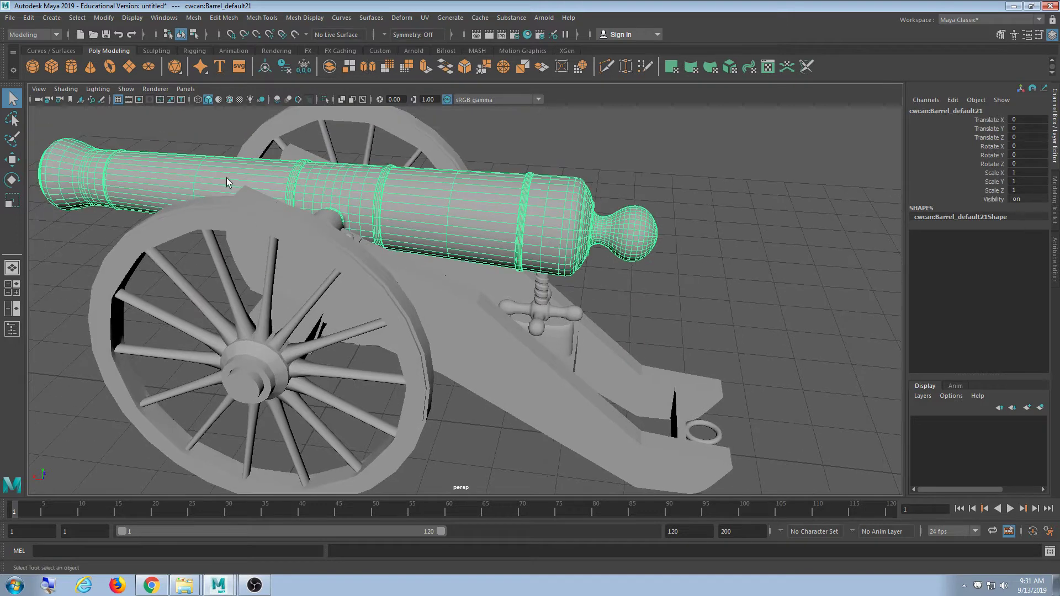
click(336, 273)
click(445, 308)
- Show the barrel's vertices and select groups of them along its length, ending with those on the rear knob
click(453, 226)
key(F9)
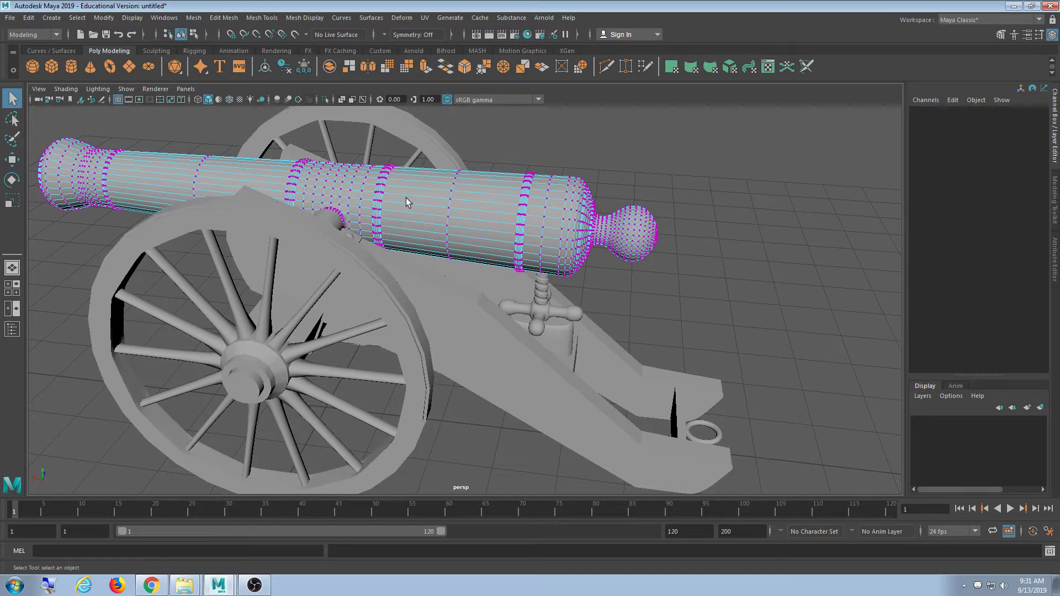
drag(507, 145, 432, 259)
drag(616, 171, 568, 279)
drag(666, 196, 631, 287)
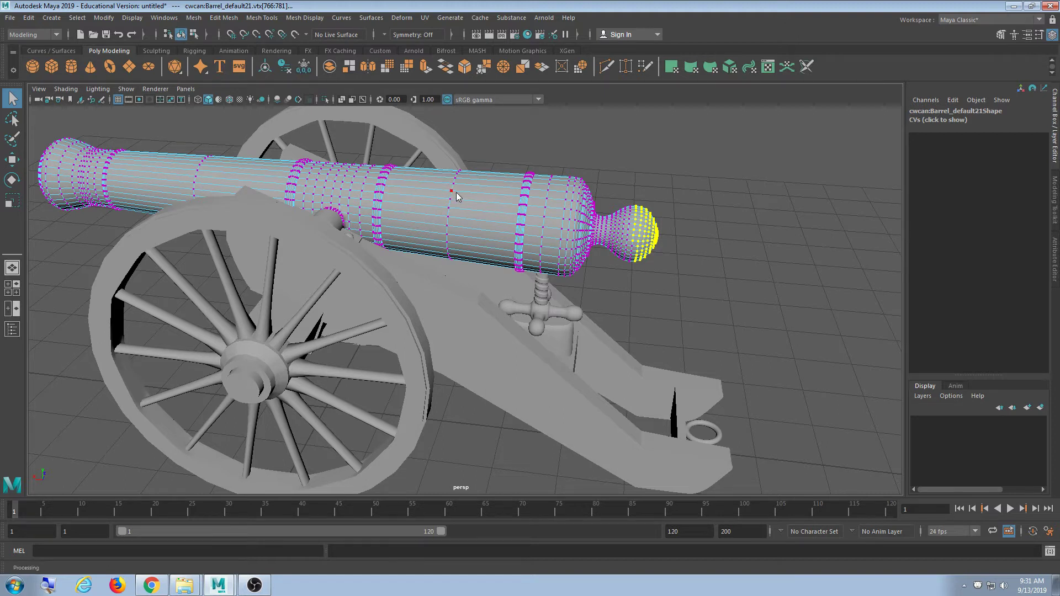
- Select a lengthwise edge on the barrel, try face selection, and return to object selection with nothing selected
key(F10)
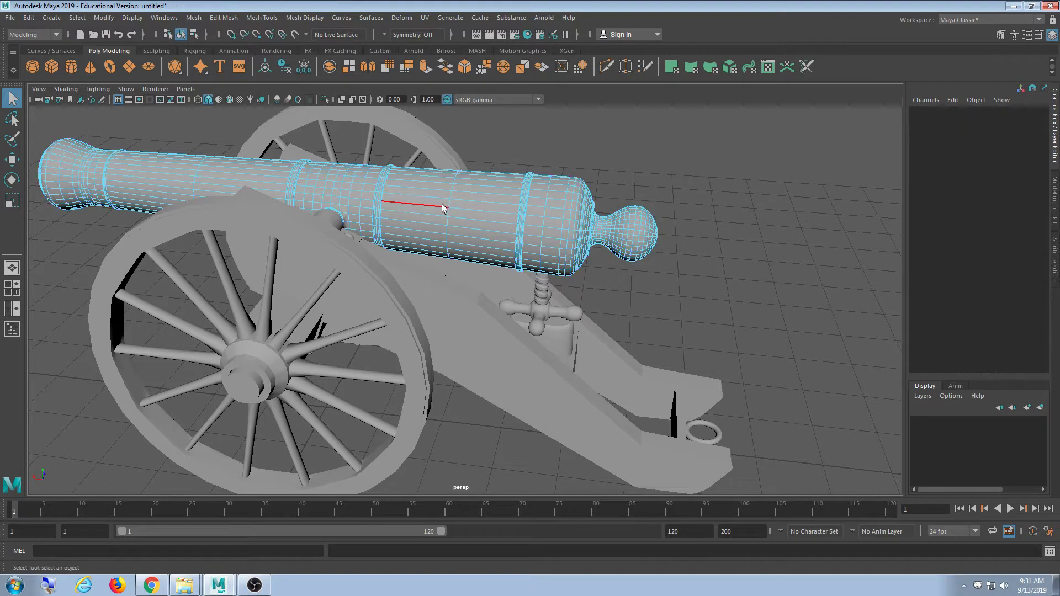
click(465, 211)
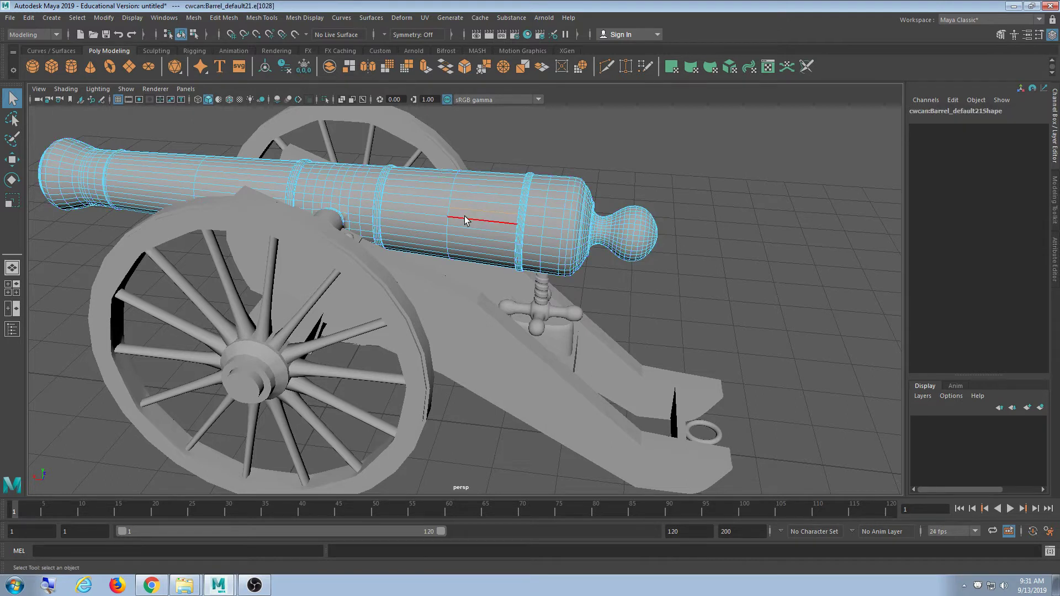
key(F11)
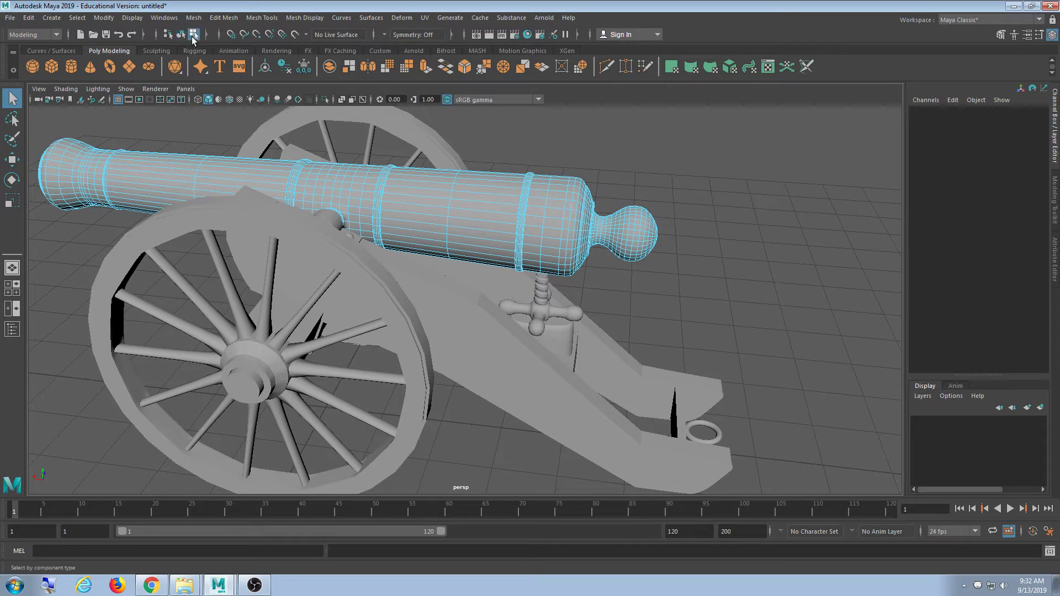
key(F8)
click(705, 285)
- Inspect the cannon from the front, underneath and side at several distances, leaving the barrel selected
scroll(653, 324, up, 3)
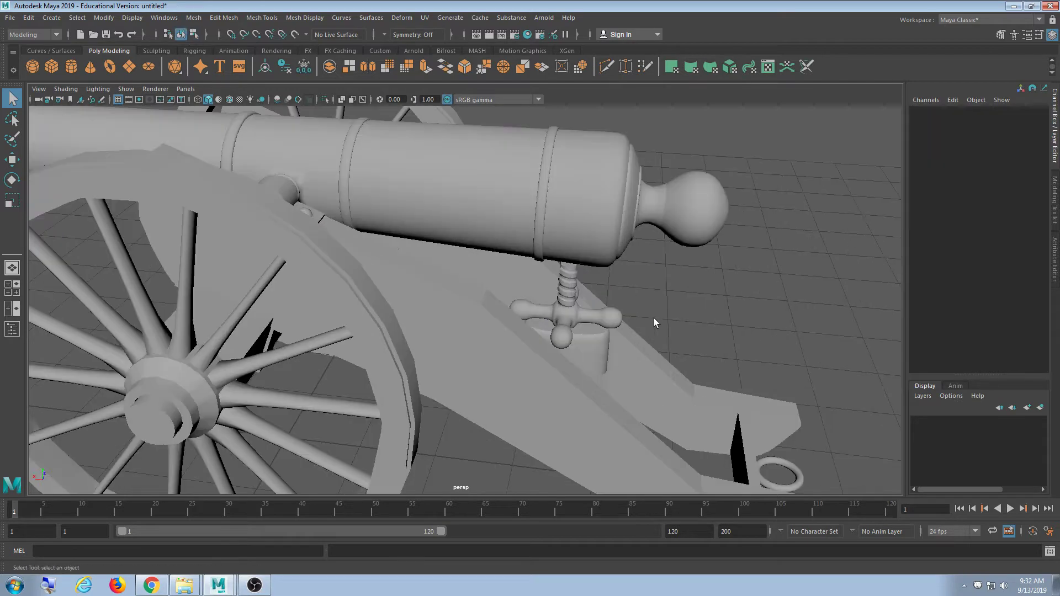
scroll(475, 274, down, 5)
alt+drag(476, 274, 607, 210)
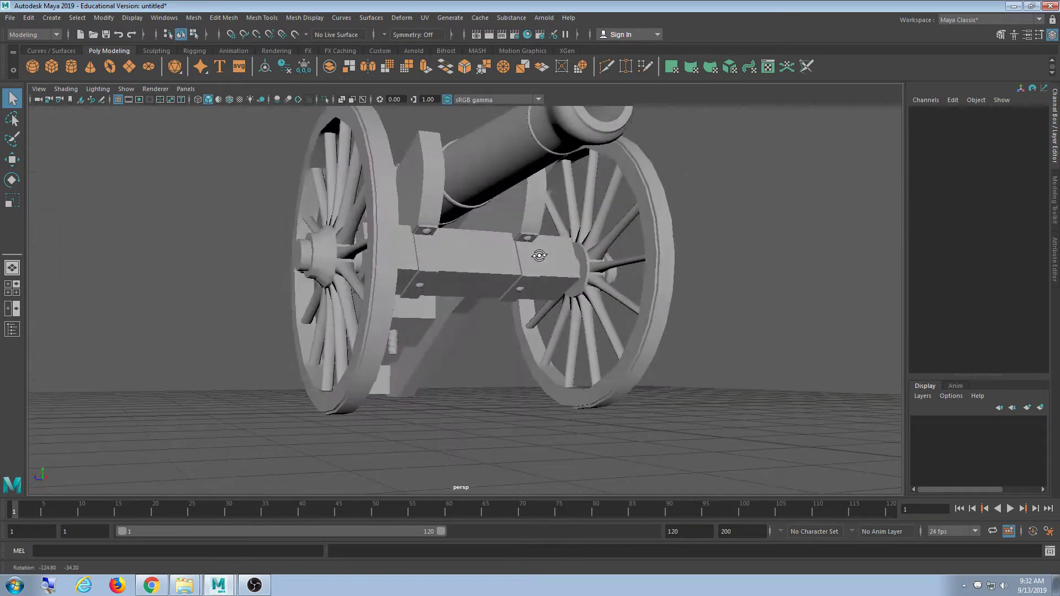
click(542, 259)
click(569, 279)
scroll(568, 280, up, 3)
scroll(606, 210, down, 5)
scroll(613, 248, up, 3)
alt+drag(613, 248, 545, 296)
scroll(585, 298, down, 5)
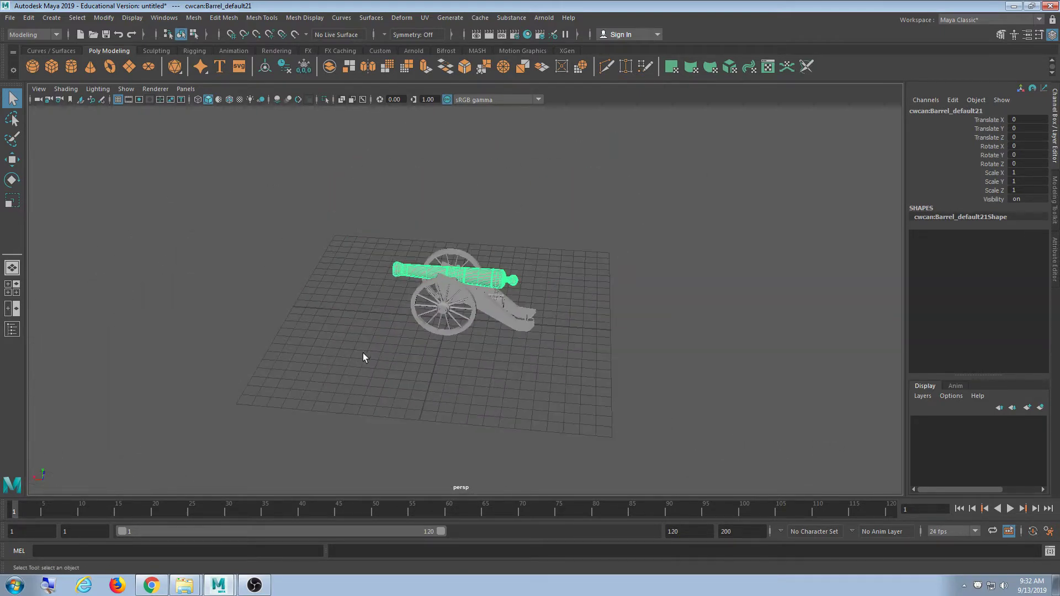
scroll(363, 354, up, 5)
alt+drag(386, 339, 515, 323)
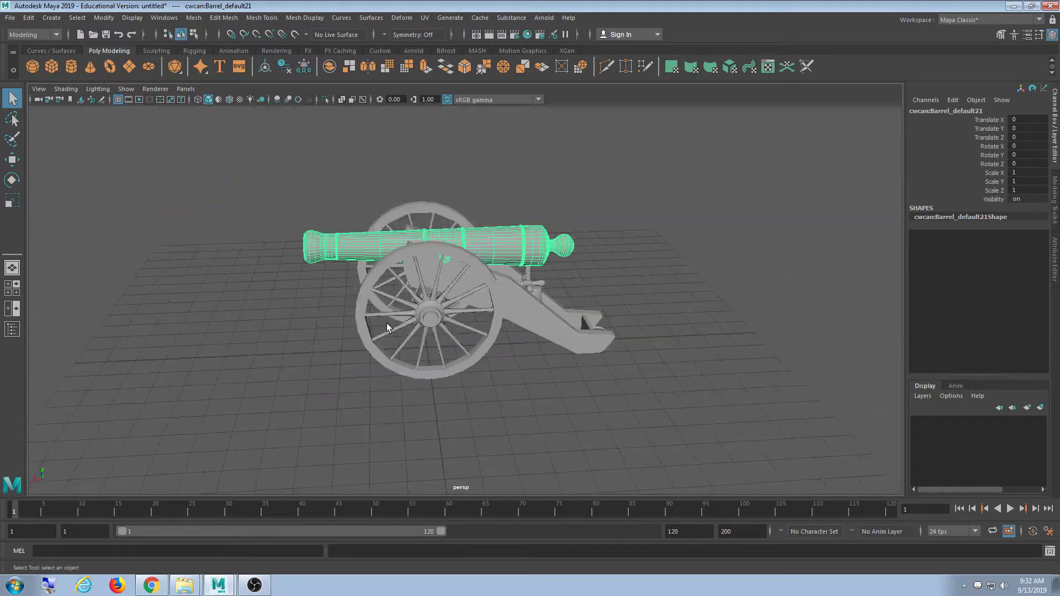
- Clear the barrel selection and inspect the whole cannon from the rear and both sides at a wider distance
scroll(387, 326, up, 3)
click(591, 330)
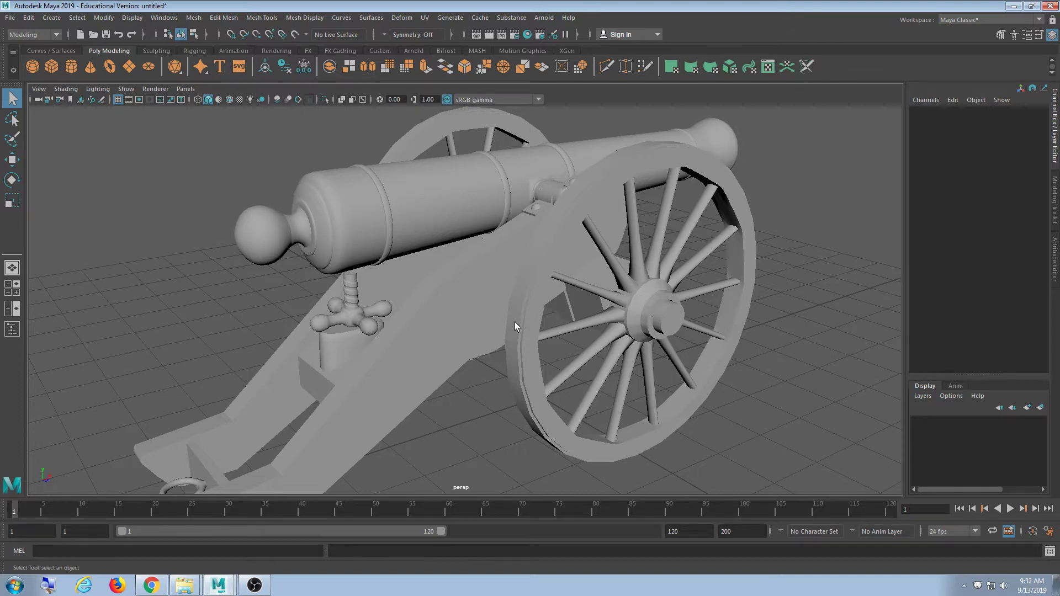
scroll(549, 294, down, 5)
alt+drag(403, 301, 549, 325)
alt+middle_drag(549, 324, 554, 320)
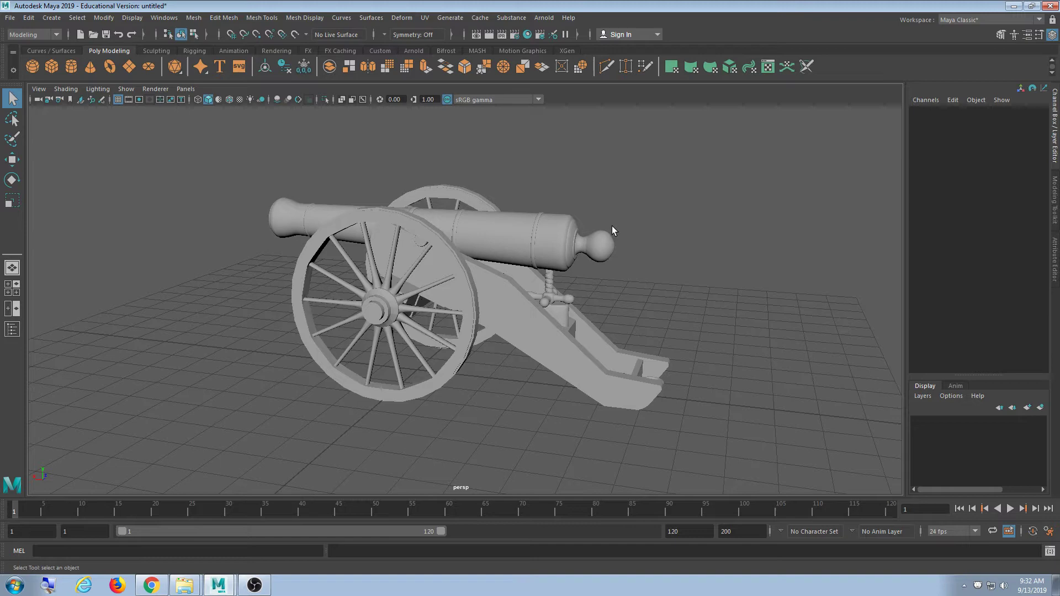
scroll(635, 249, down, 3)
alt+drag(628, 267, 854, 313)
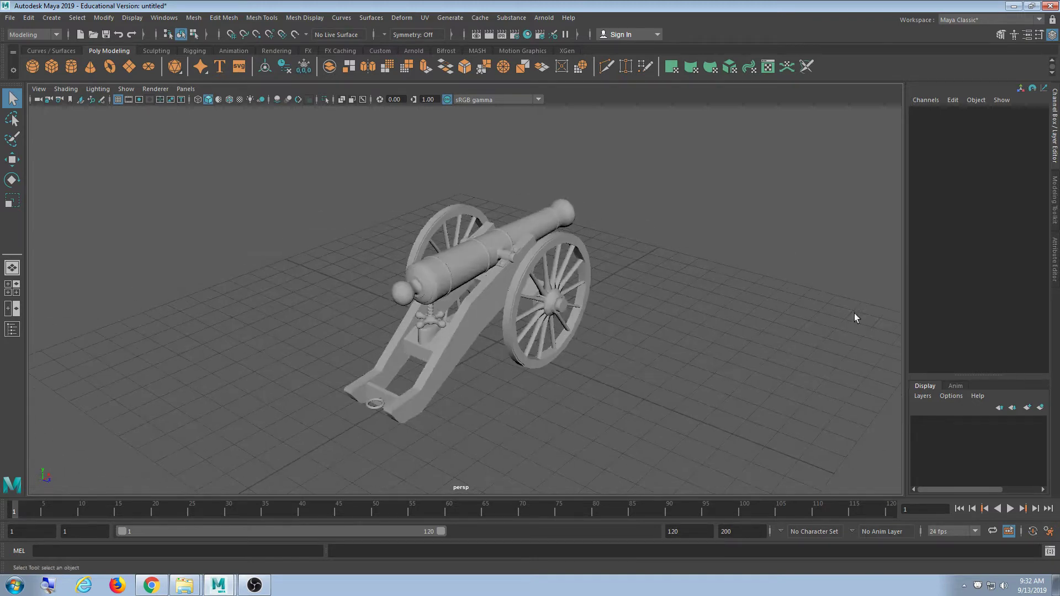
alt+drag(468, 313, 524, 307)
drag(609, 224, 463, 279)
click(582, 222)
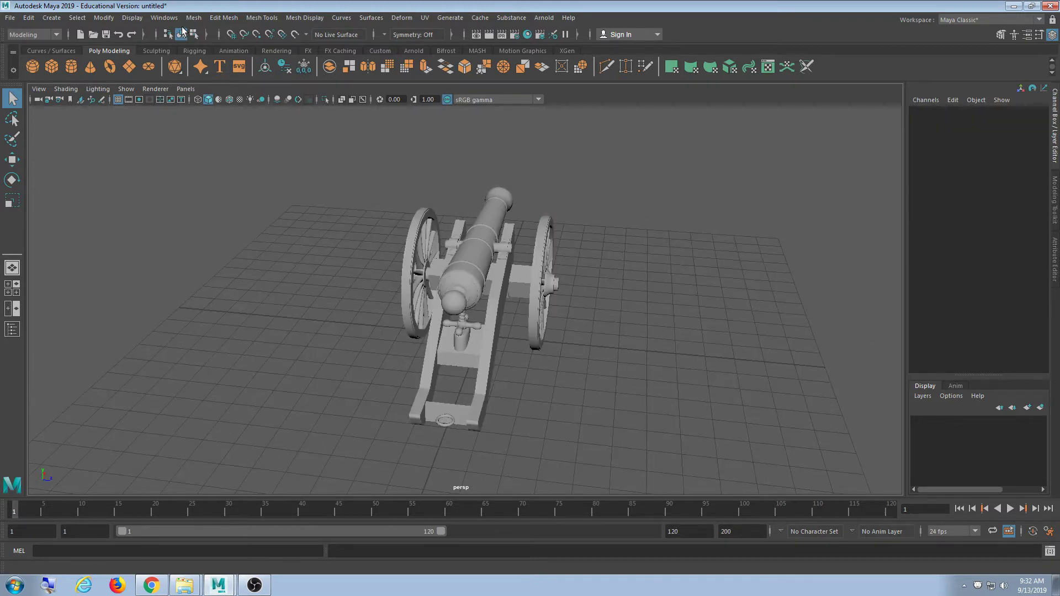
- Open the Hypergraph: Hierarchy editor and place it so the cannon remains in view beside it
click(164, 18)
mouse_move(216, 57)
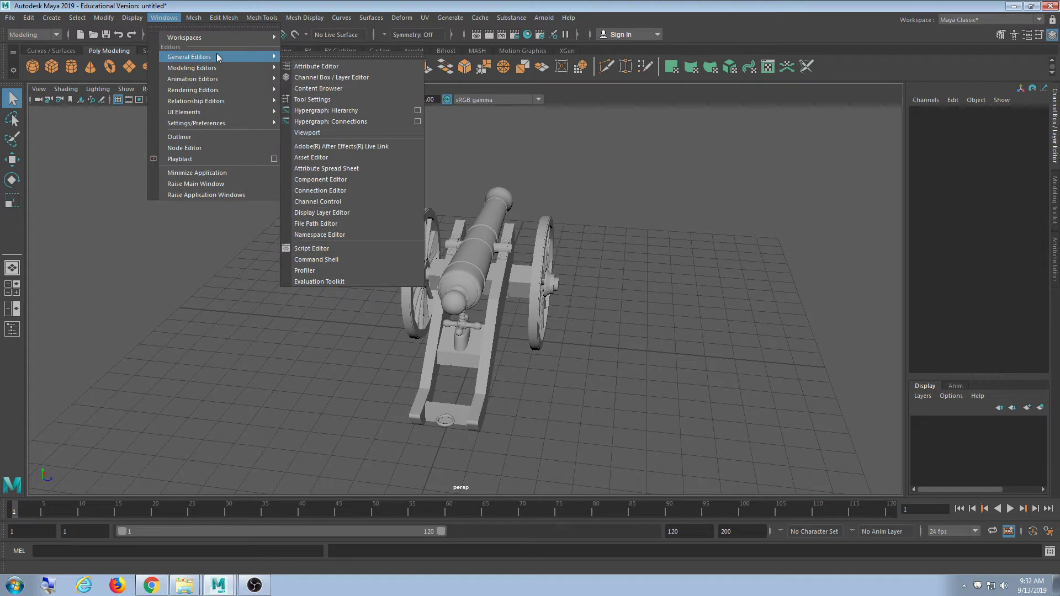
click(341, 110)
alt+drag(608, 215, 781, 319)
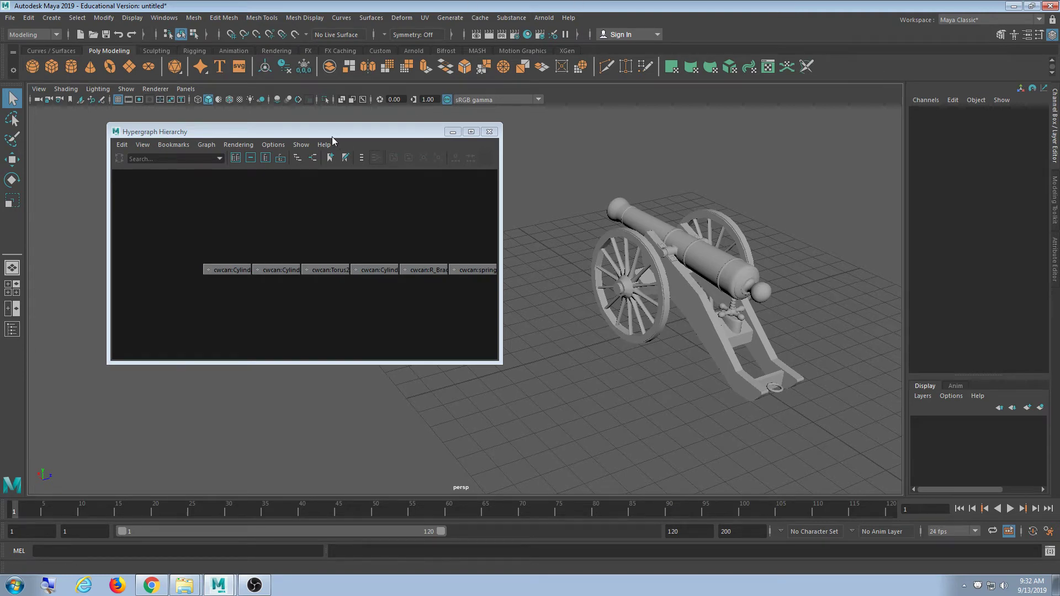
drag(333, 137, 321, 129)
click(162, 17)
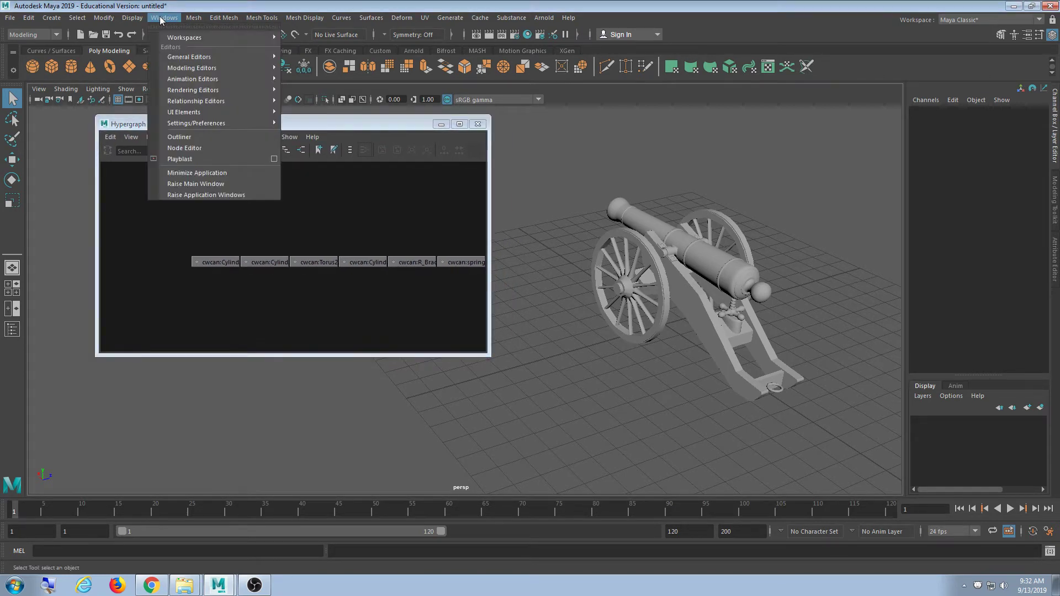
mouse_move(181, 57)
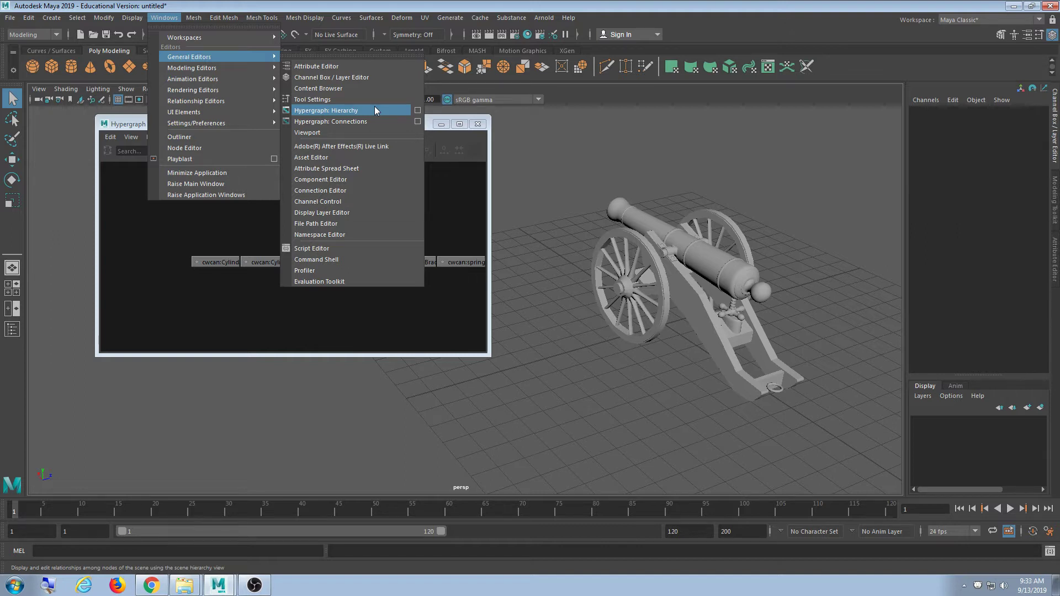
click(194, 195)
- Widen the Hypergraph Hierarchy window and frame the complete row of cannon nodes in it
scroll(360, 270, up, 3)
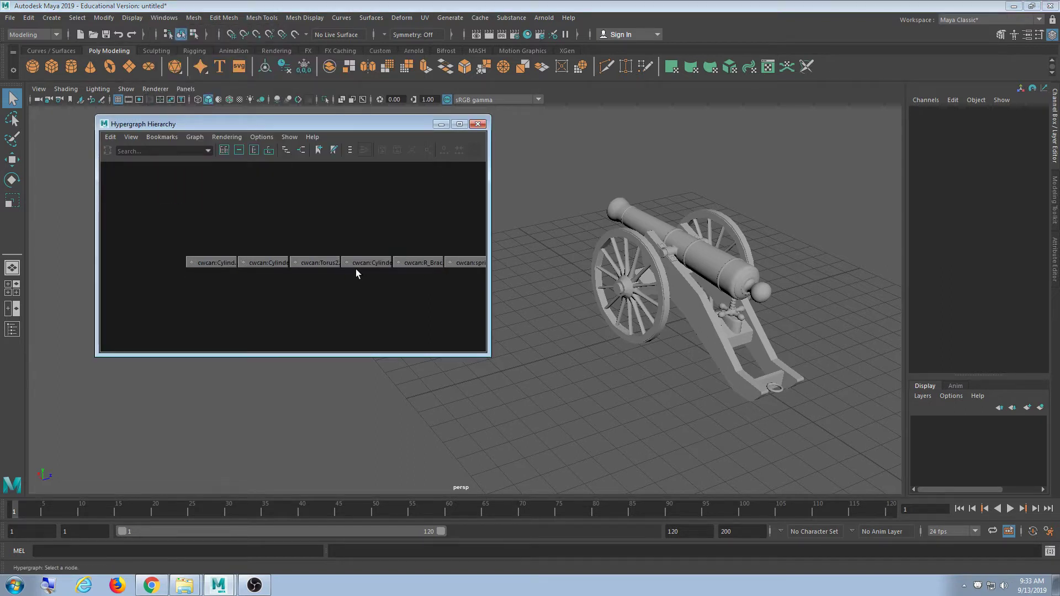
drag(490, 203, 738, 205)
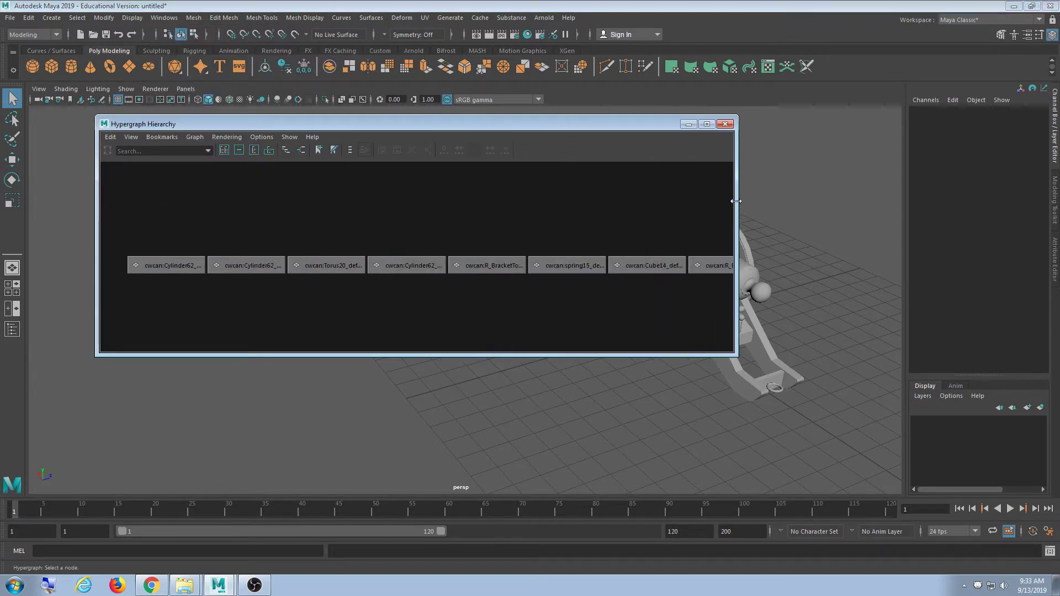
scroll(677, 215, down, 5)
scroll(673, 194, down, 4)
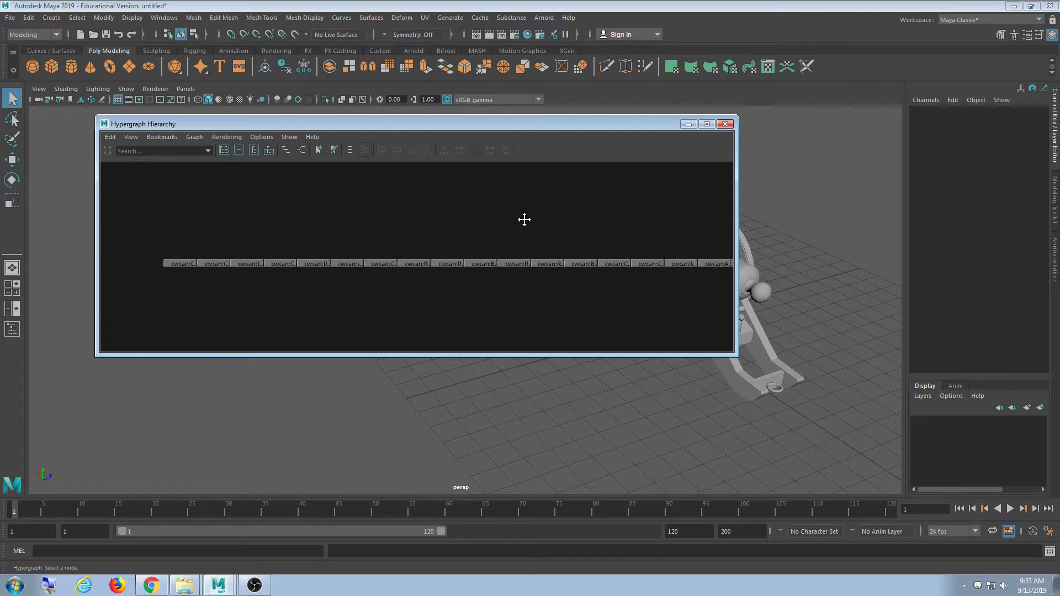
scroll(547, 187, up, 3)
alt+middle_drag(562, 233, 506, 182)
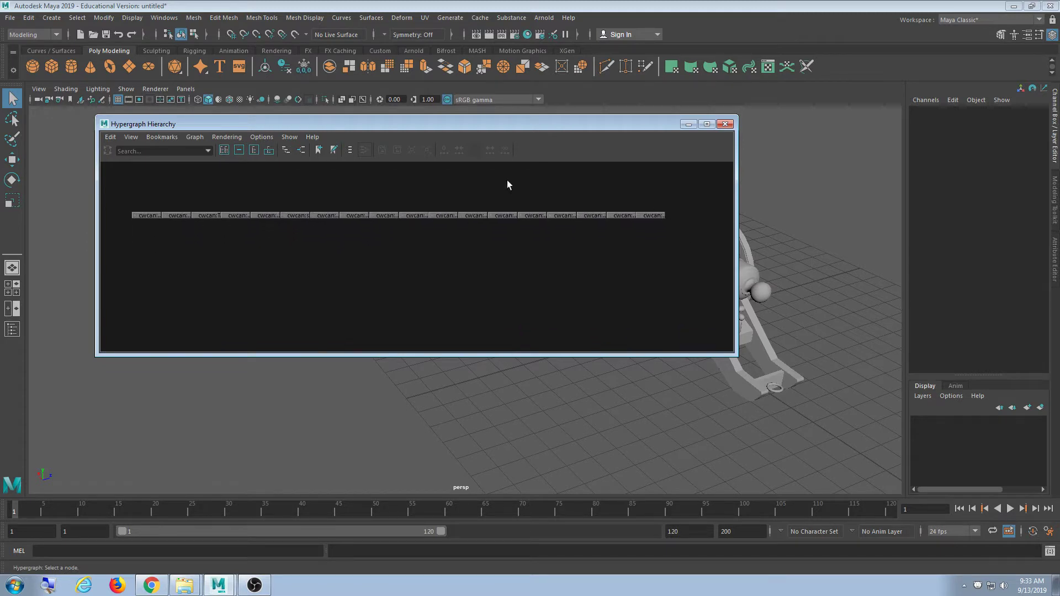
- Move the Hypergraph window clear of the cannon and select all cannon parts to highlight their nodes
drag(454, 127, 386, 278)
scroll(712, 190, down, 3)
alt+middle_drag(675, 230, 790, 228)
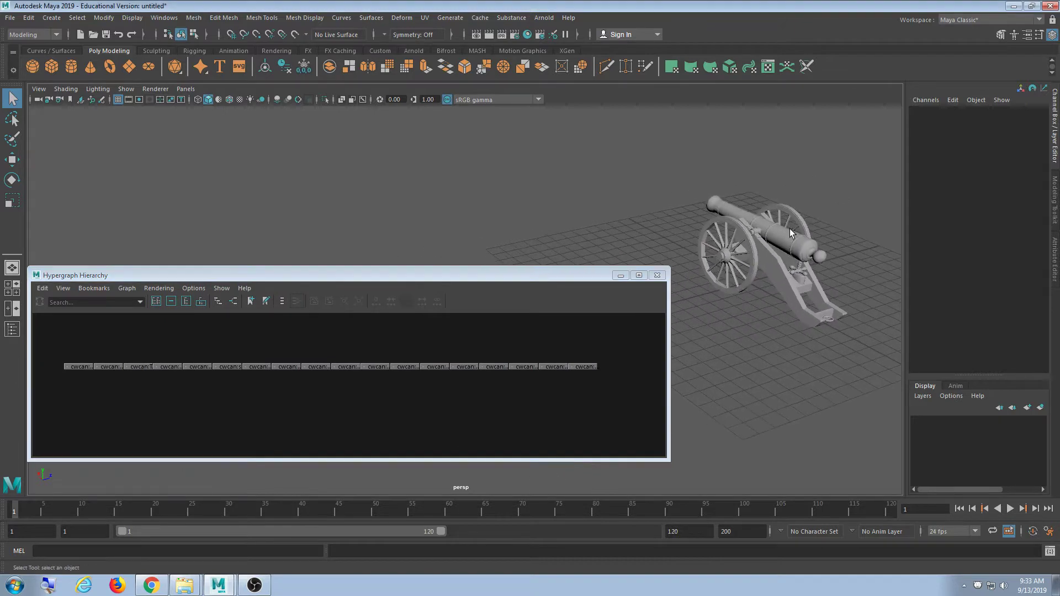
drag(687, 176, 881, 367)
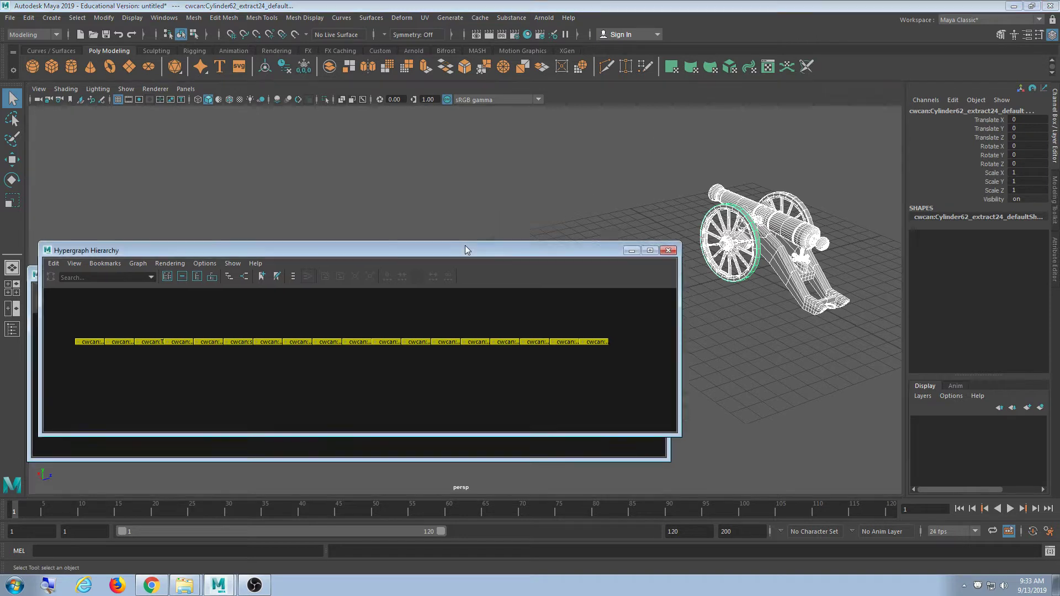
- Compare the highlighted nodes with the selected cannon side by side, and close the Hypergraph window
drag(466, 250, 465, 208)
alt+drag(718, 309, 770, 292)
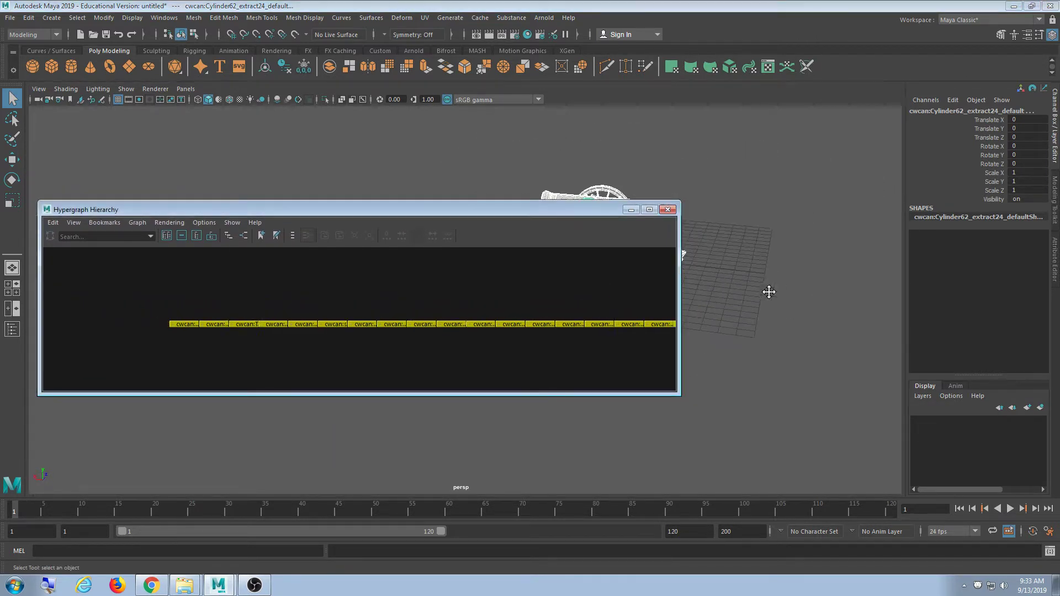
alt+middle_drag(769, 292, 685, 283)
alt+drag(684, 283, 649, 235)
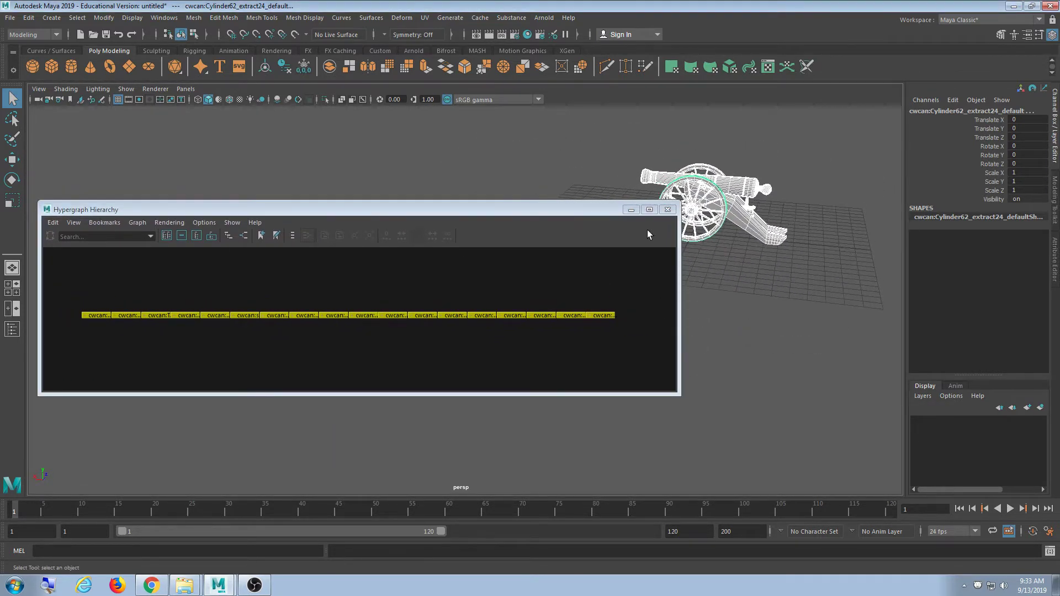
drag(588, 212, 554, 201)
alt+right_drag(622, 237, 744, 323)
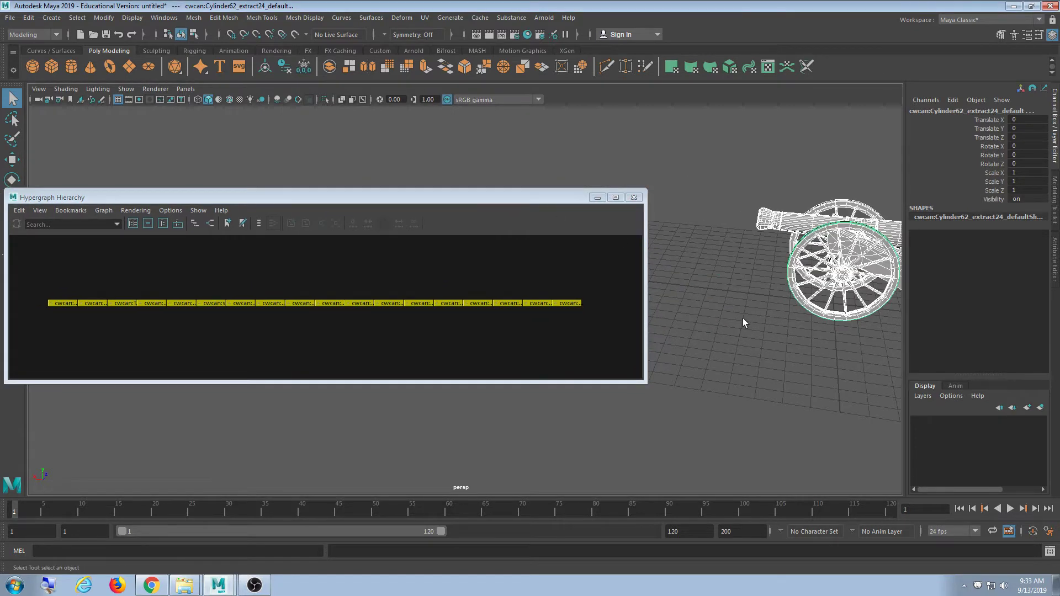
alt+drag(743, 318, 771, 271)
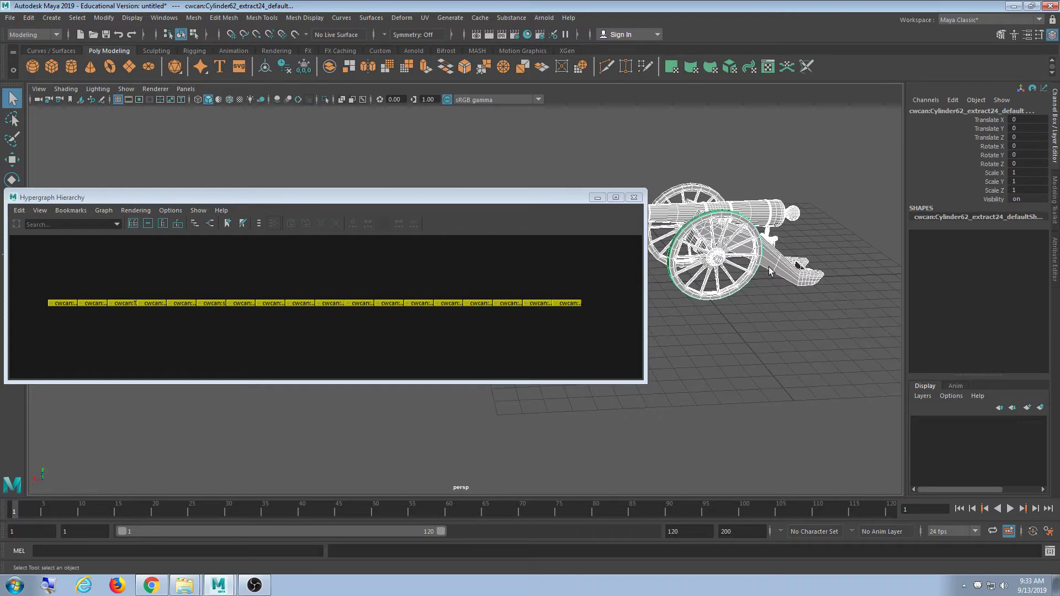
click(633, 197)
scroll(475, 331, up, 6)
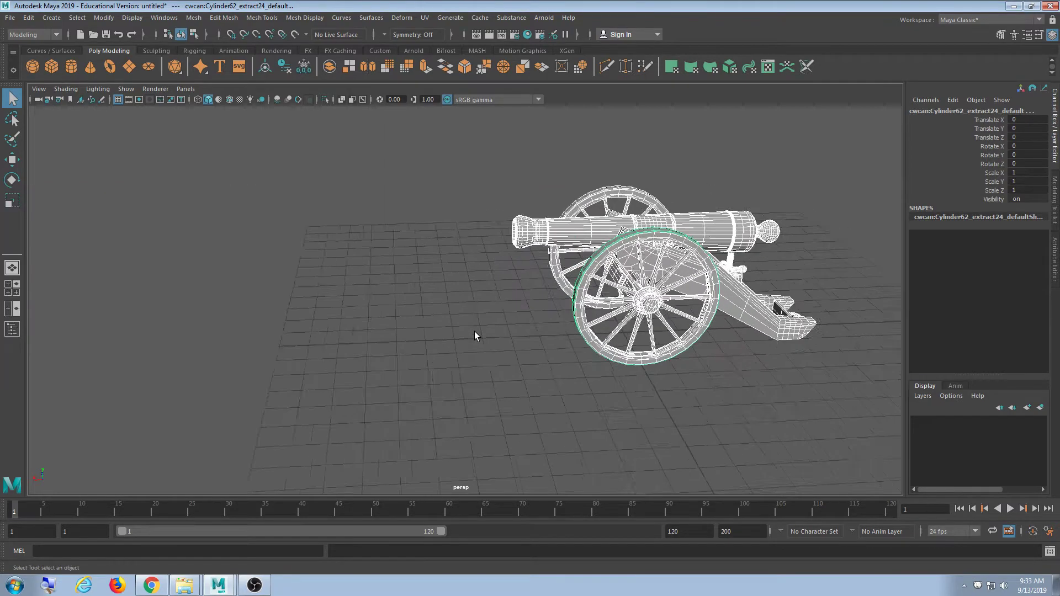
alt+drag(555, 299, 223, 183)
- Reopen the Hypergraph: Hierarchy editor and minimize it
click(164, 18)
mouse_move(221, 56)
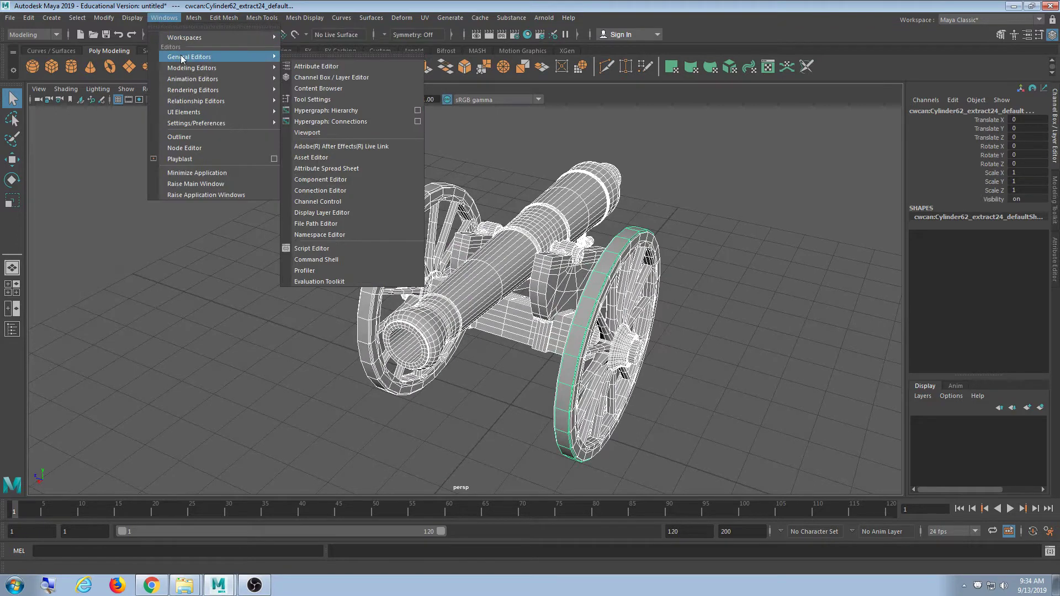
click(325, 111)
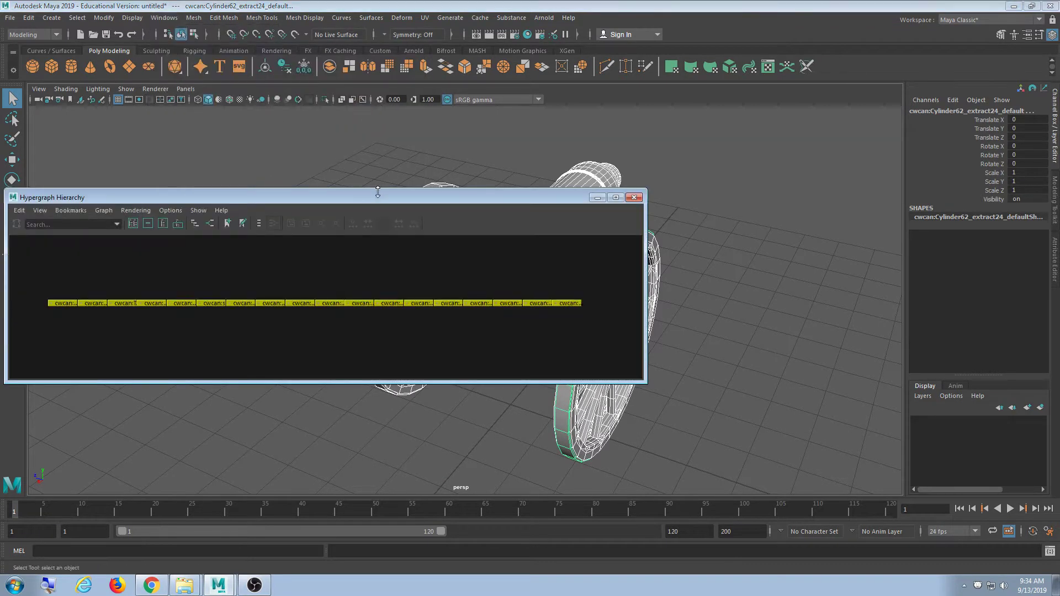
drag(377, 192, 460, 132)
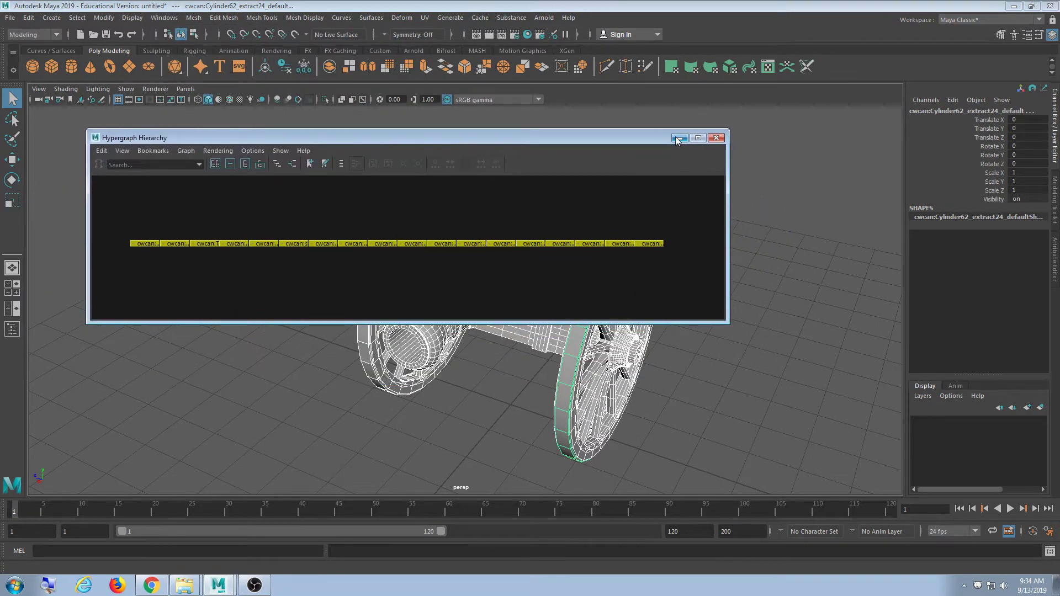
click(679, 139)
- Clear the full selection and select the barrel and the bolts beside its pivots in turn to check which pieces are separate
key(5)
click(522, 197)
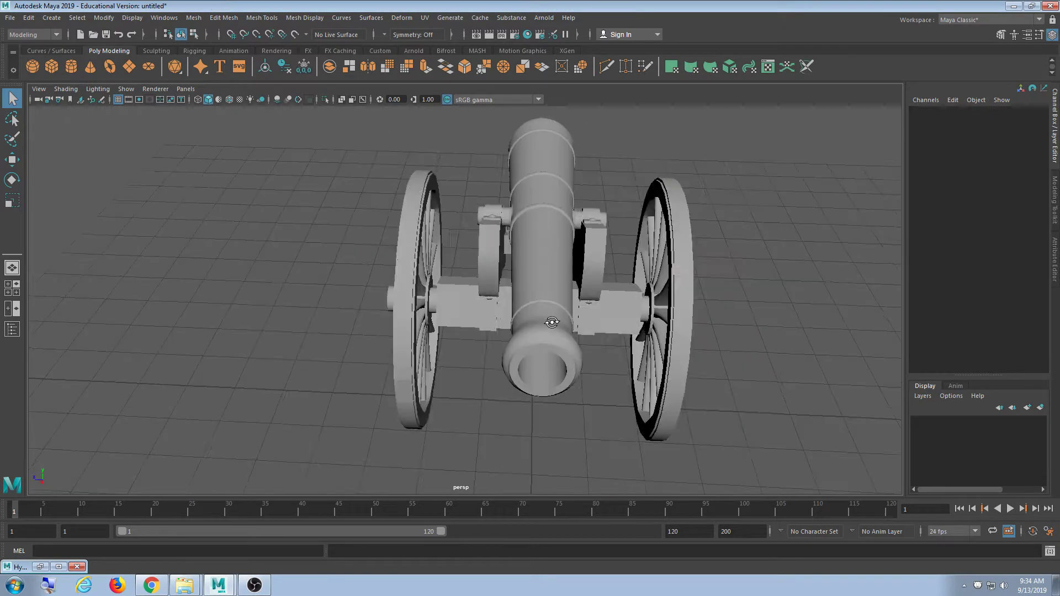
click(538, 259)
mouse_move(538, 259)
alt+mouse_down()
mouse_move(694, 270)
mouse_move(522, 270)
alt+mouse_up()
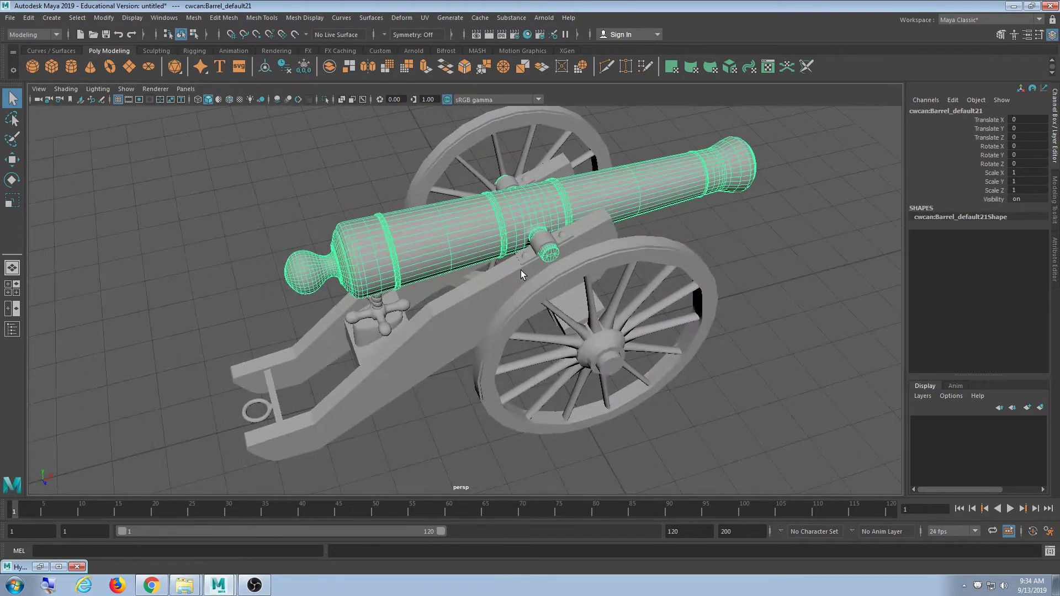
click(521, 270)
scroll(522, 270, up, 3)
click(558, 261)
scroll(607, 291, up, 3)
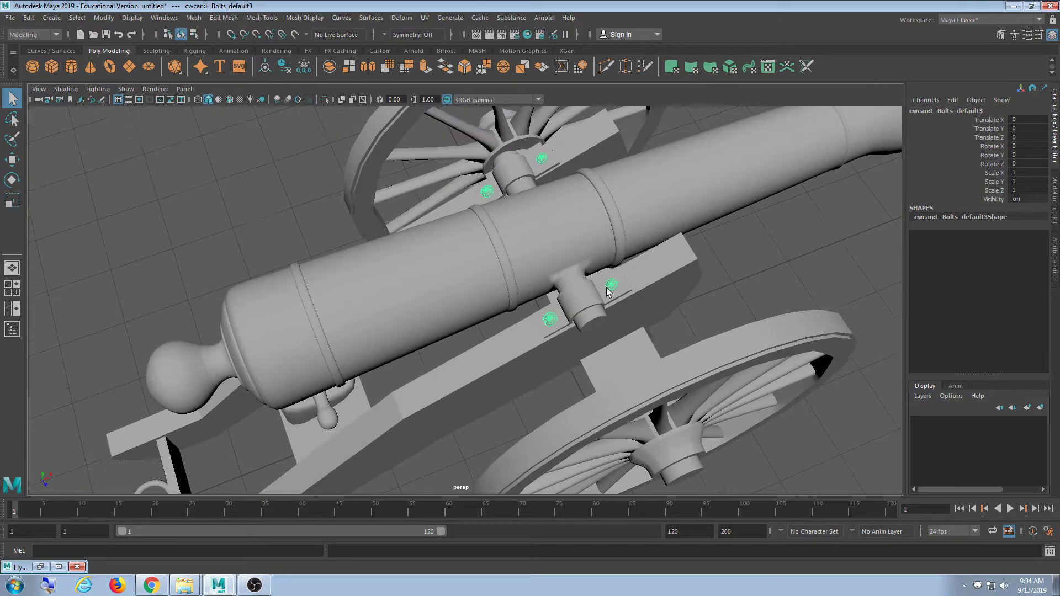
click(607, 291)
alt+drag(607, 291, 640, 293)
- Select the axle and the wheel parts around it in turn to check how the wheel assembly is divided
click(629, 265)
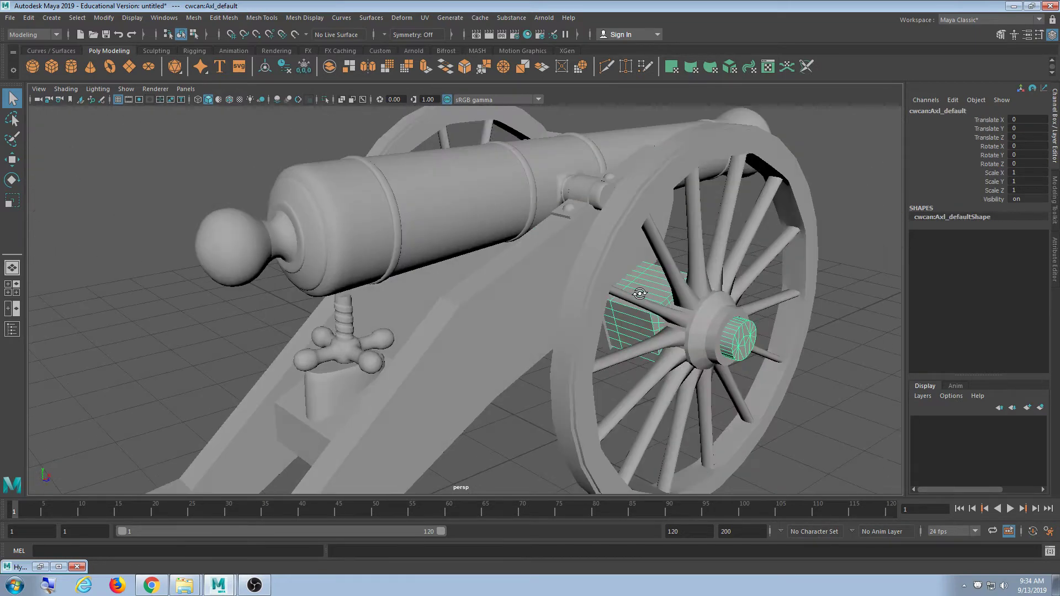
click(578, 267)
click(591, 300)
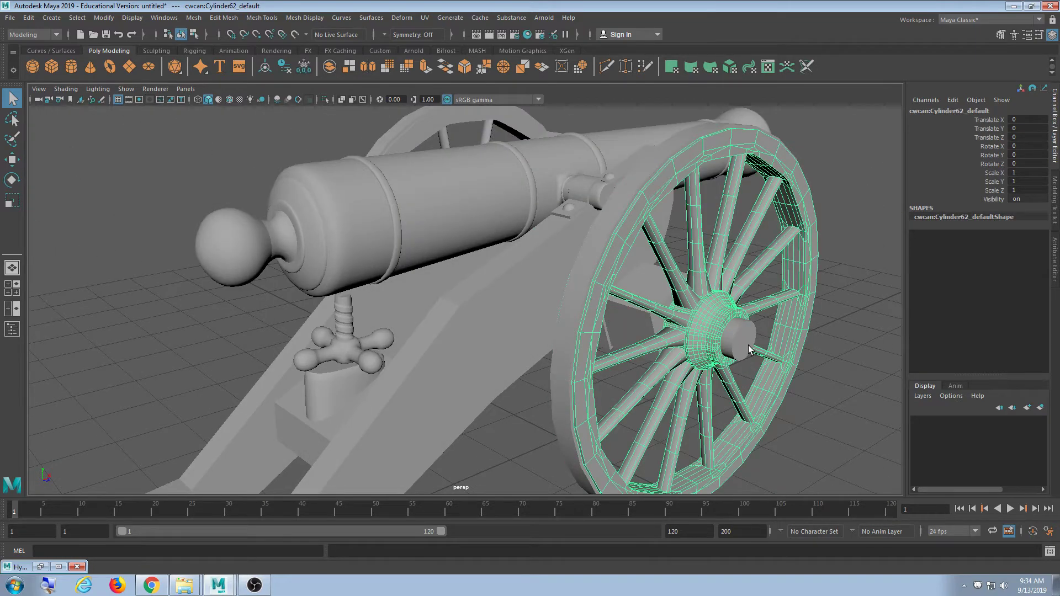
click(750, 350)
- Select the elevating screw's four-knob handle and the support block beneath it in turn
scroll(558, 303, up, 3)
click(557, 297)
click(495, 307)
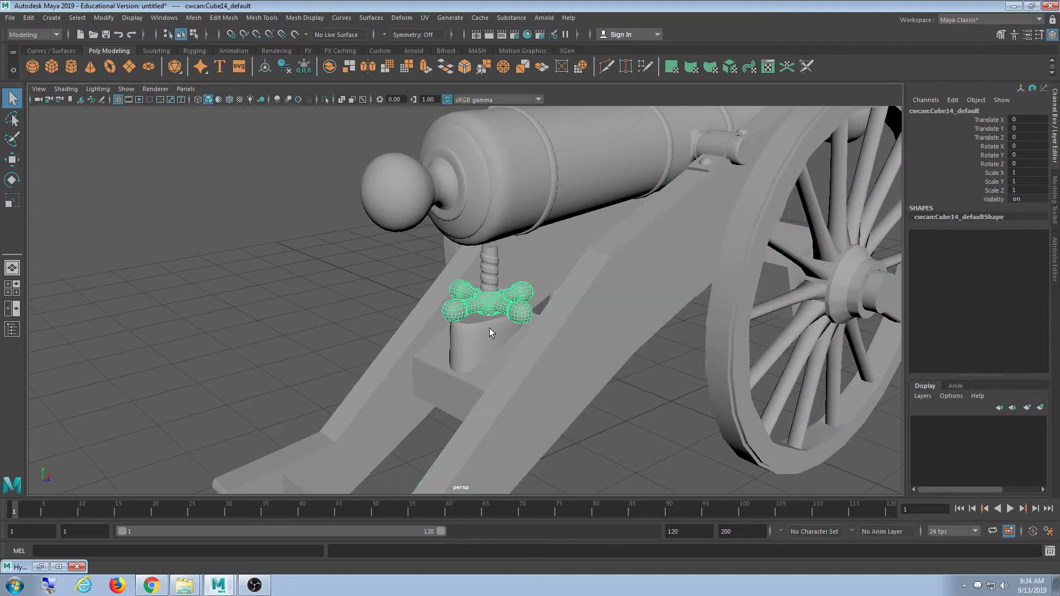
click(490, 329)
alt+drag(489, 328, 595, 440)
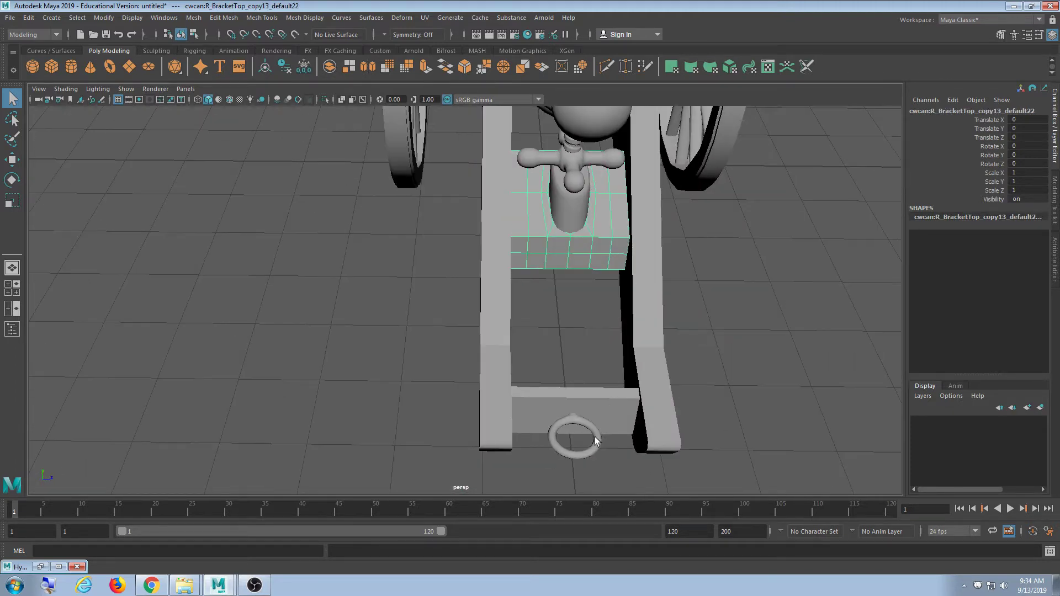
- Select the towing ring, the rear crosspiece and one long side rail of the carriage in turn
click(595, 440)
click(539, 406)
click(492, 407)
alt+drag(492, 407, 525, 373)
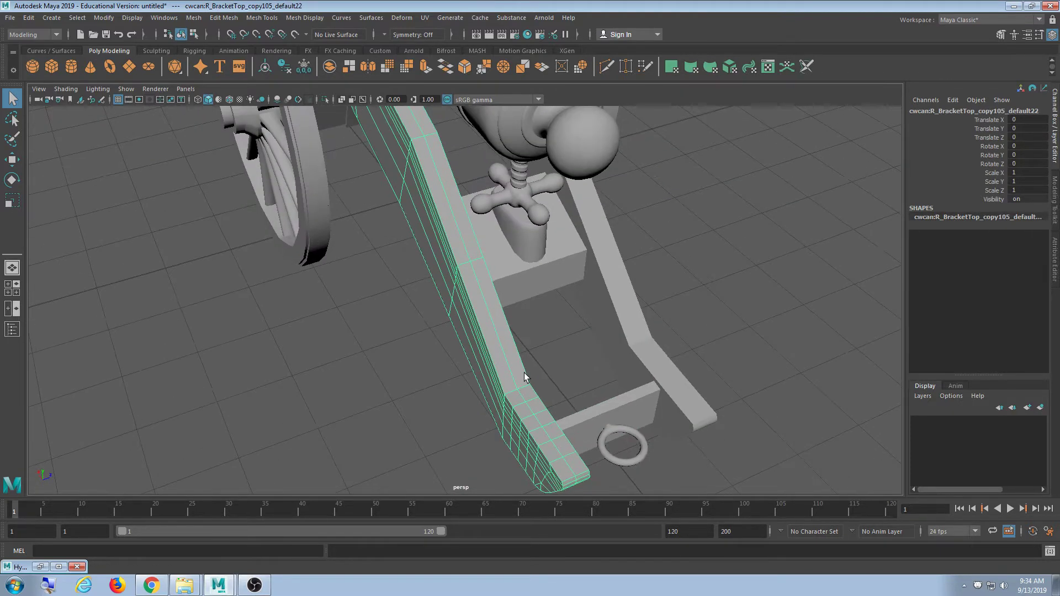
- Select the axle and the wheel's outer rim in turn, and inspect the whole cannon from the side
scroll(525, 373, down, 5)
alt+drag(512, 316, 590, 338)
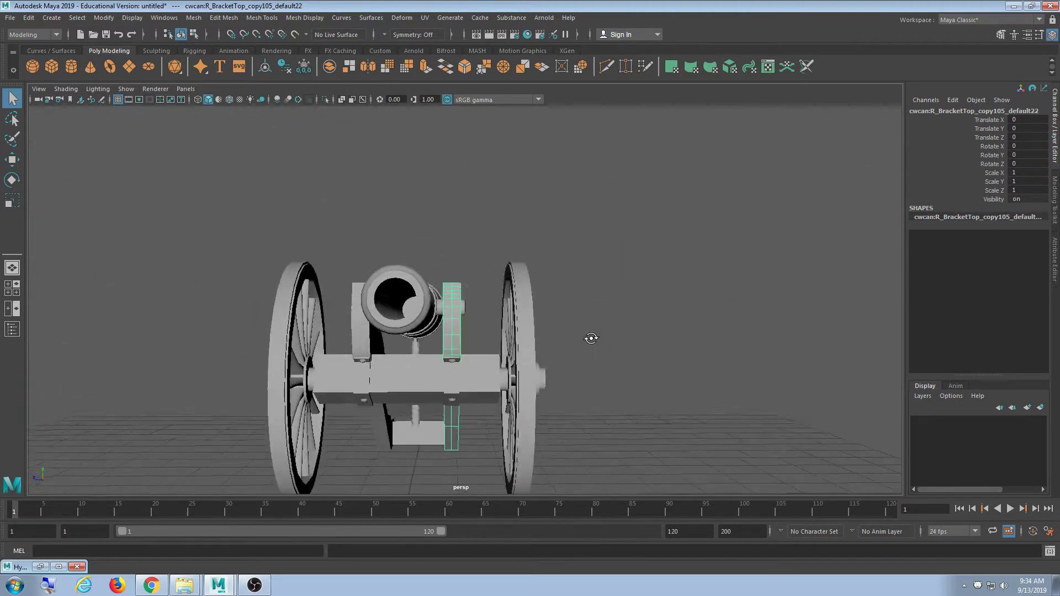
click(490, 376)
alt+drag(489, 376, 610, 340)
click(569, 353)
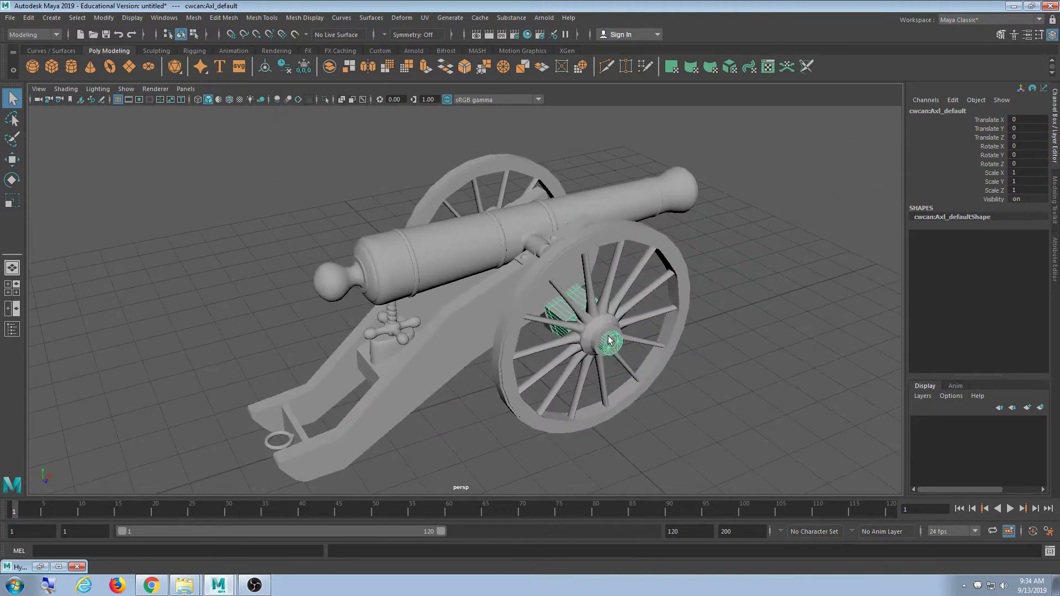
alt+middle_drag(592, 341, 606, 335)
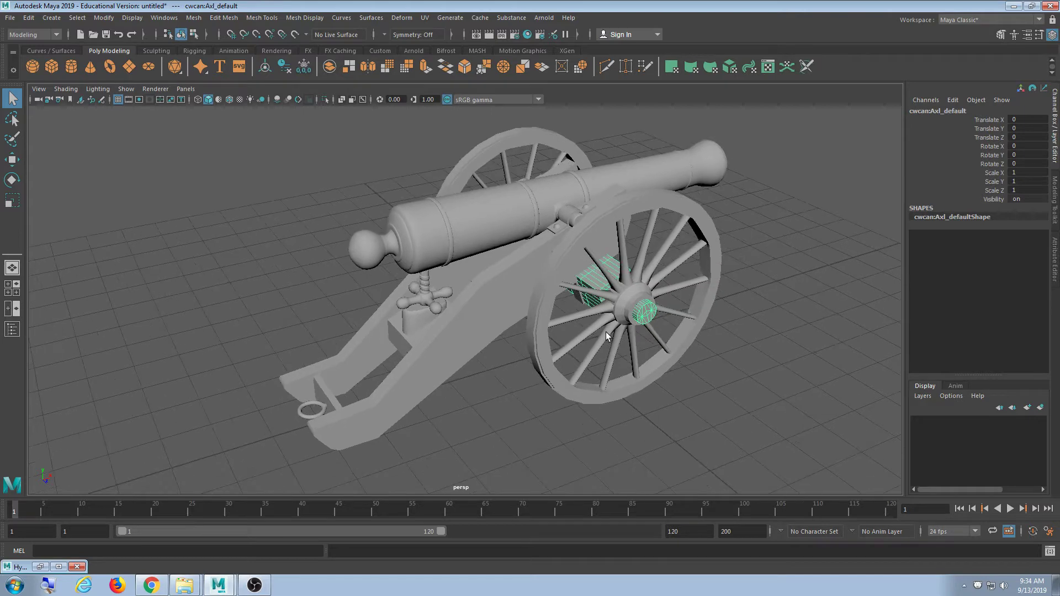
scroll(613, 329, up, 3)
click(574, 304)
scroll(663, 317, down, 5)
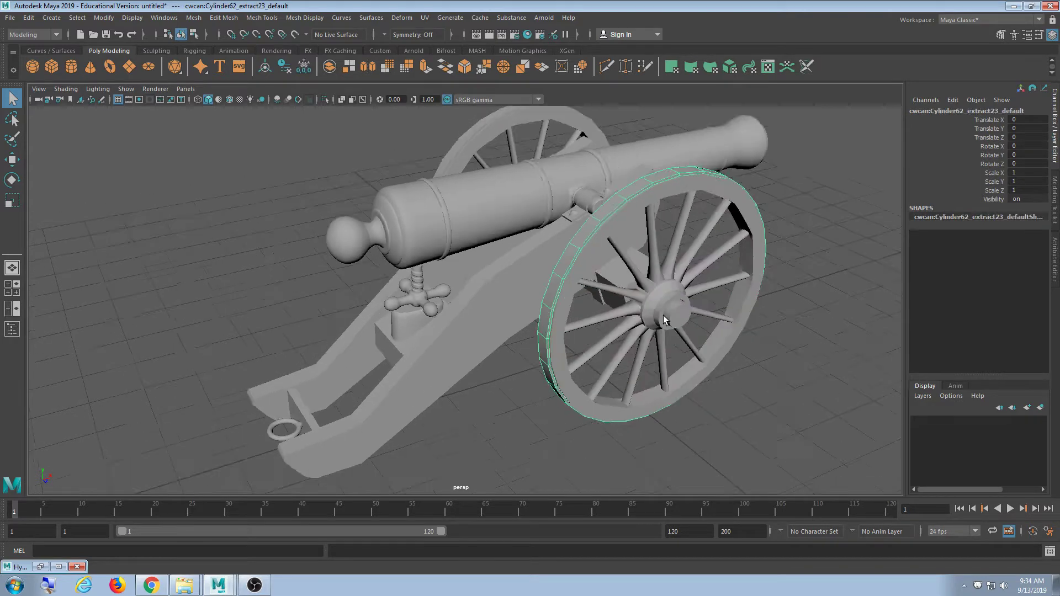
alt+drag(661, 319, 623, 280)
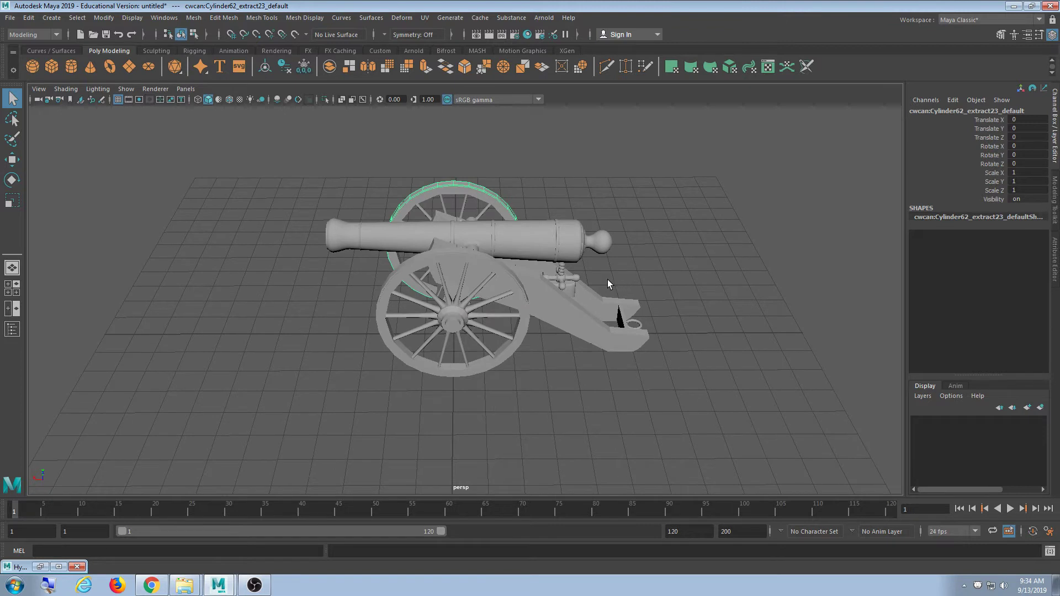
- Select all the cannon's parts and clear the selection, and inspect the shaded model from the front and the side
key(4)
key(Right)
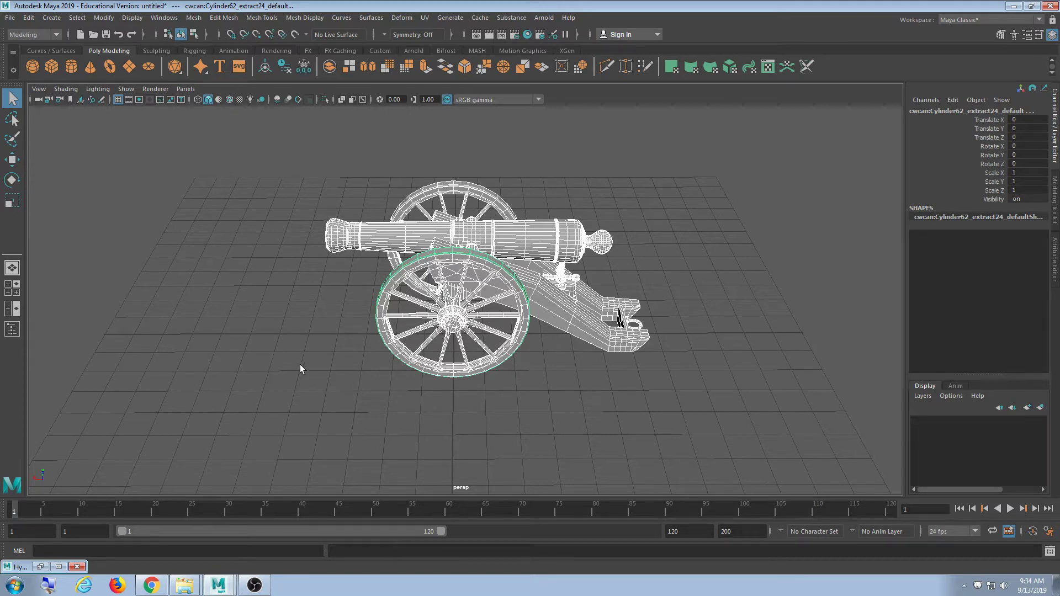
key(5)
click(734, 377)
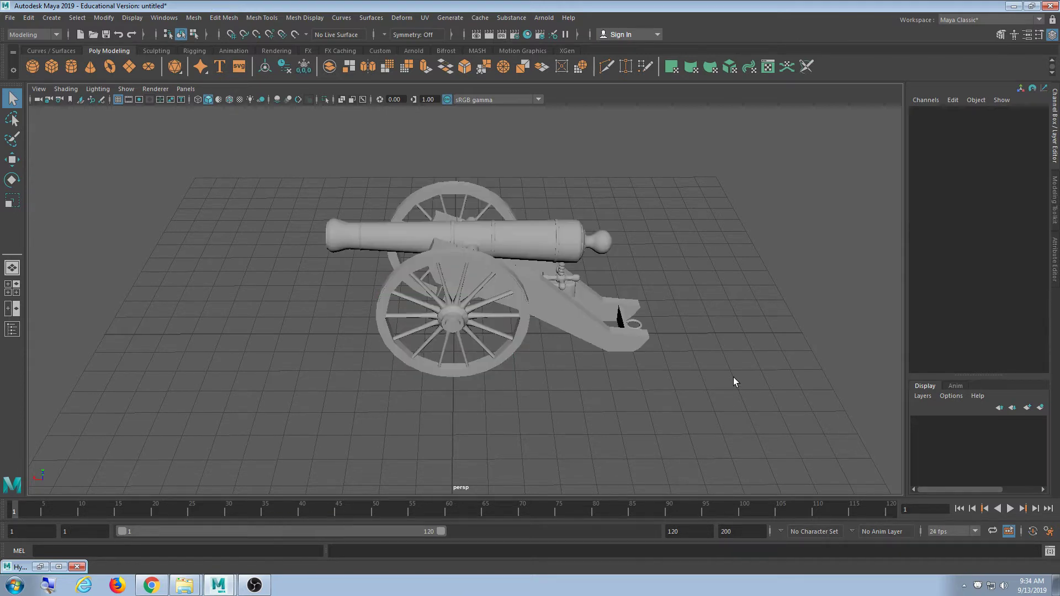
mouse_move(733, 378)
alt+mouse_down()
mouse_move(698, 426)
mouse_move(687, 407)
mouse_move(653, 403)
mouse_move(779, 407)
mouse_move(739, 410)
alt+mouse_up()
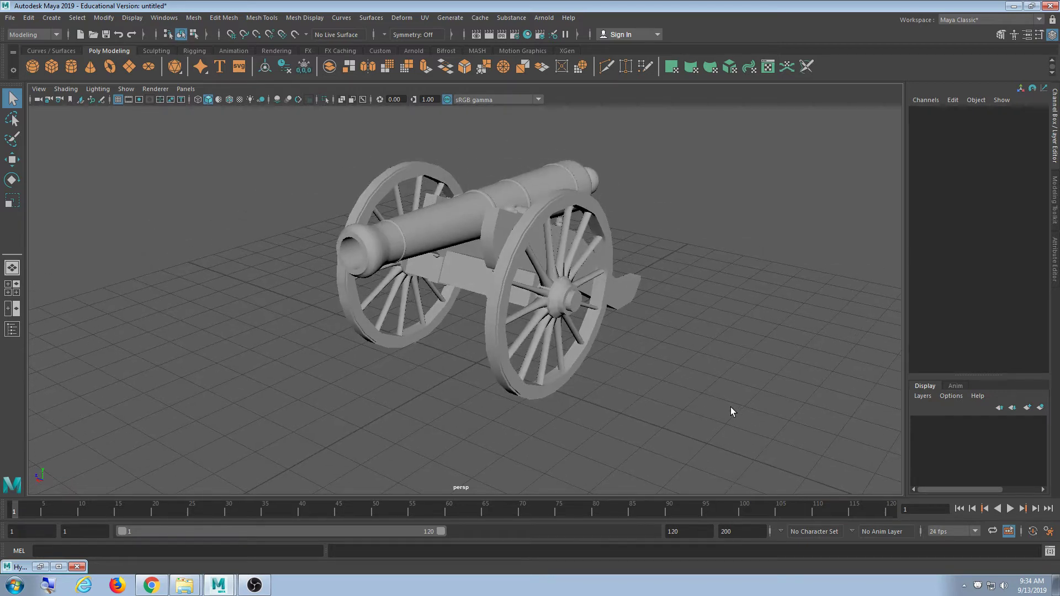
alt+drag(729, 409, 570, 339)
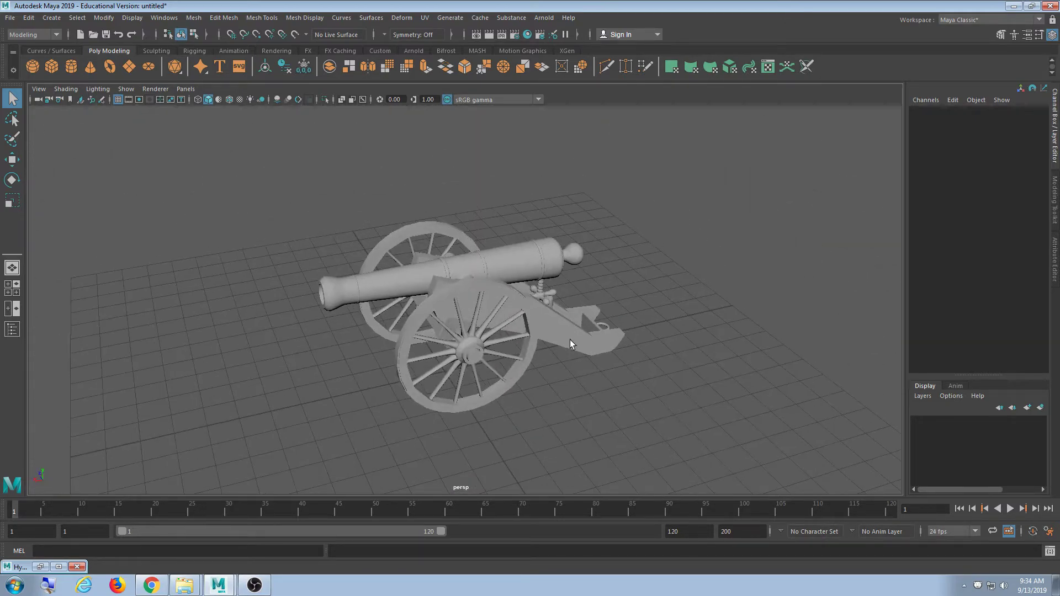
alt+right_drag(570, 340, 552, 365)
alt+drag(518, 345, 584, 389)
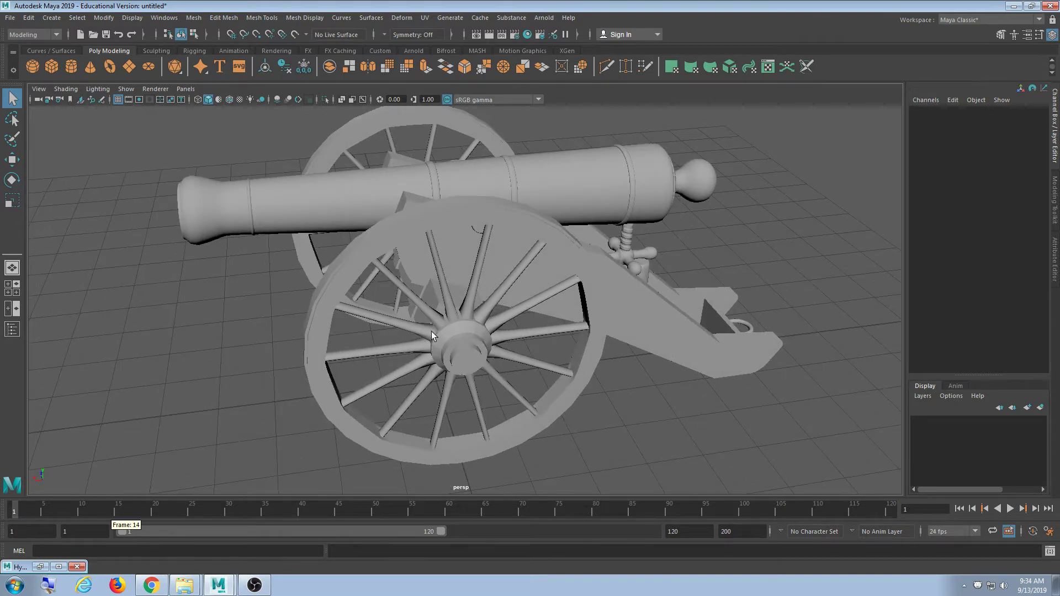
- Bring up the Hypergraph hierarchy to check the cannon's ungrouped nodes, and minimize it again
click(40, 567)
drag(425, 145, 397, 210)
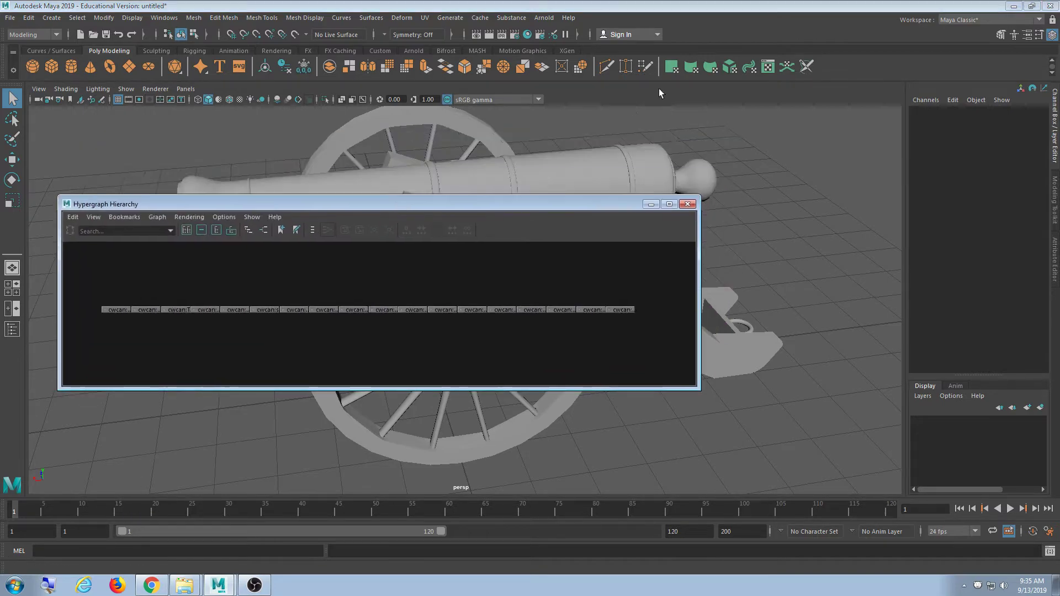
click(652, 203)
alt+drag(652, 203, 635, 309)
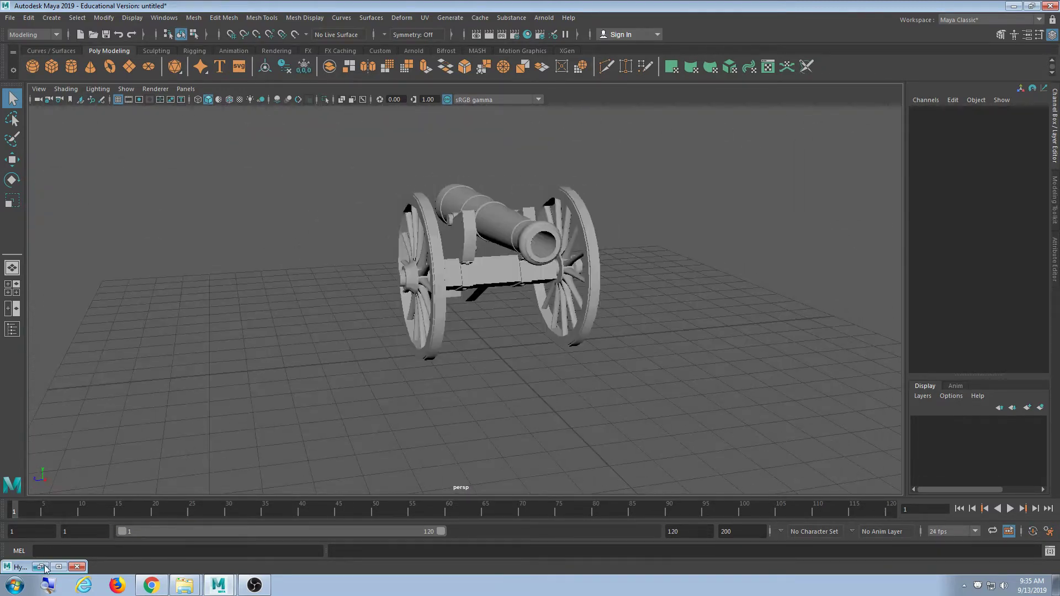
- Select the carriage's side bracket, the parts around it and the axle in turn to check how they are divided
alt+right_drag(449, 323, 518, 316)
alt+drag(518, 316, 470, 319)
click(469, 319)
click(518, 238)
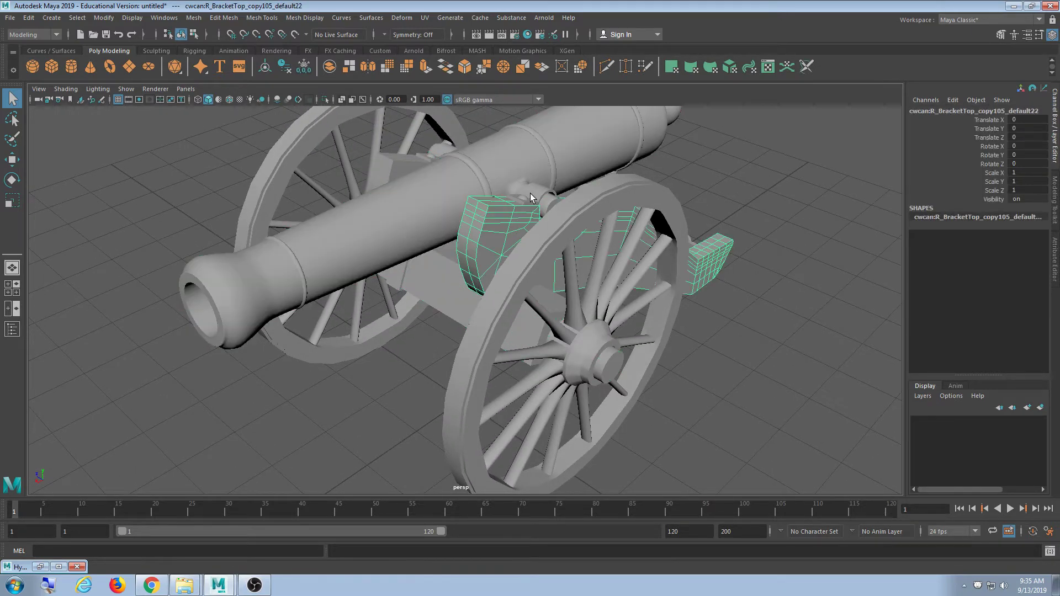
click(580, 166)
click(632, 183)
click(437, 317)
click(433, 306)
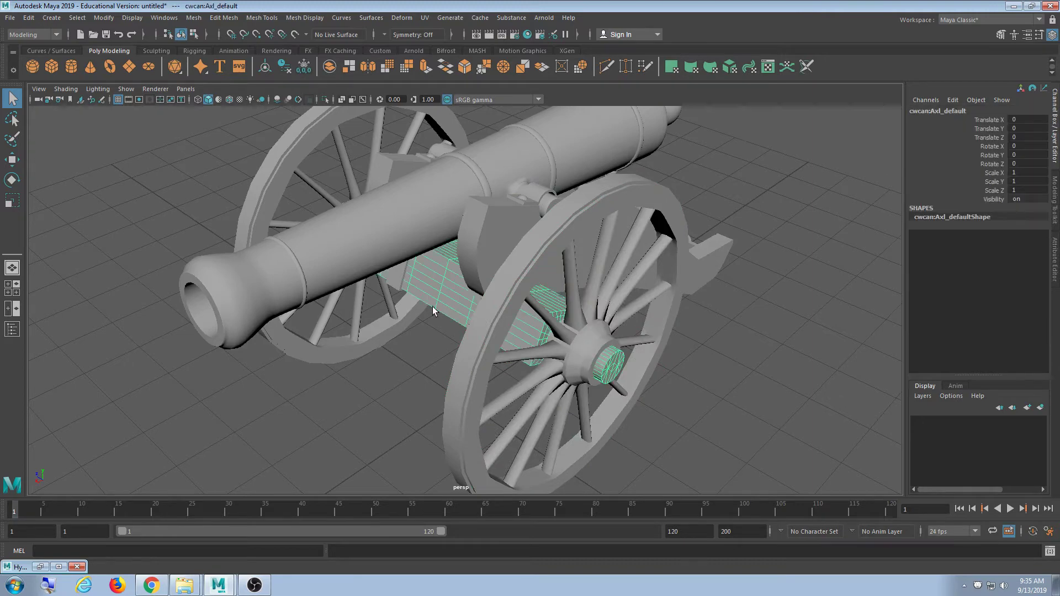
- Select all of the cannon's parts and delete their construction history
alt+drag(433, 307, 522, 286)
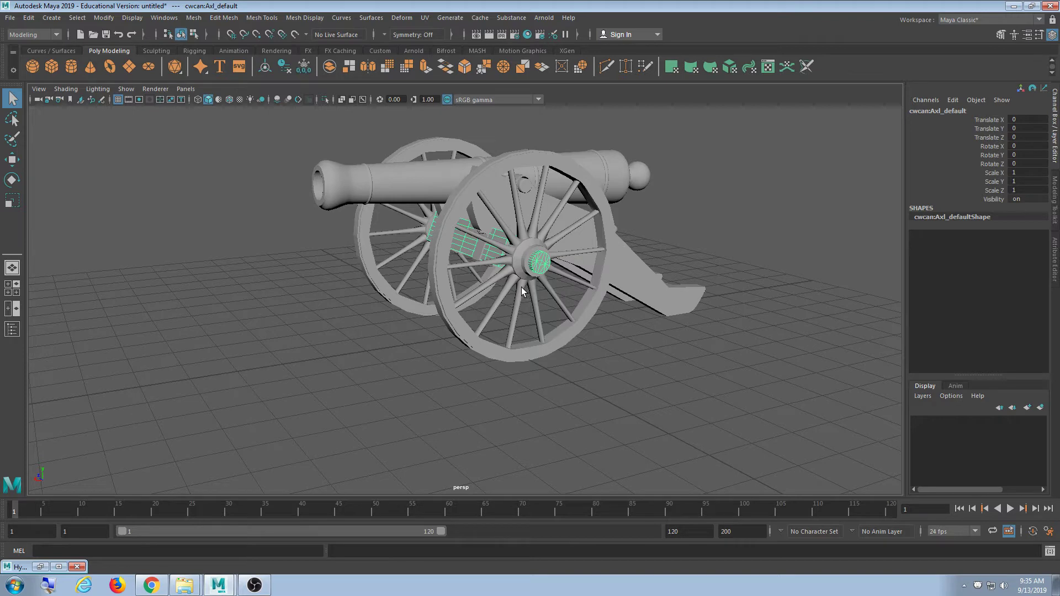
alt+drag(522, 287, 462, 303)
scroll(464, 314, up, 3)
scroll(464, 314, down, 3)
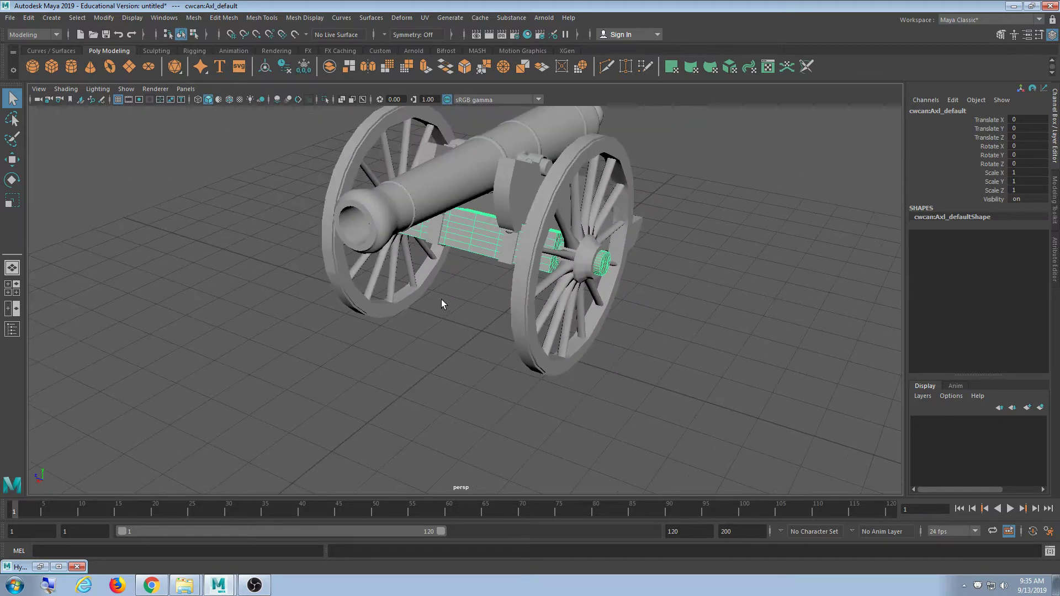
scroll(628, 229, down, 5)
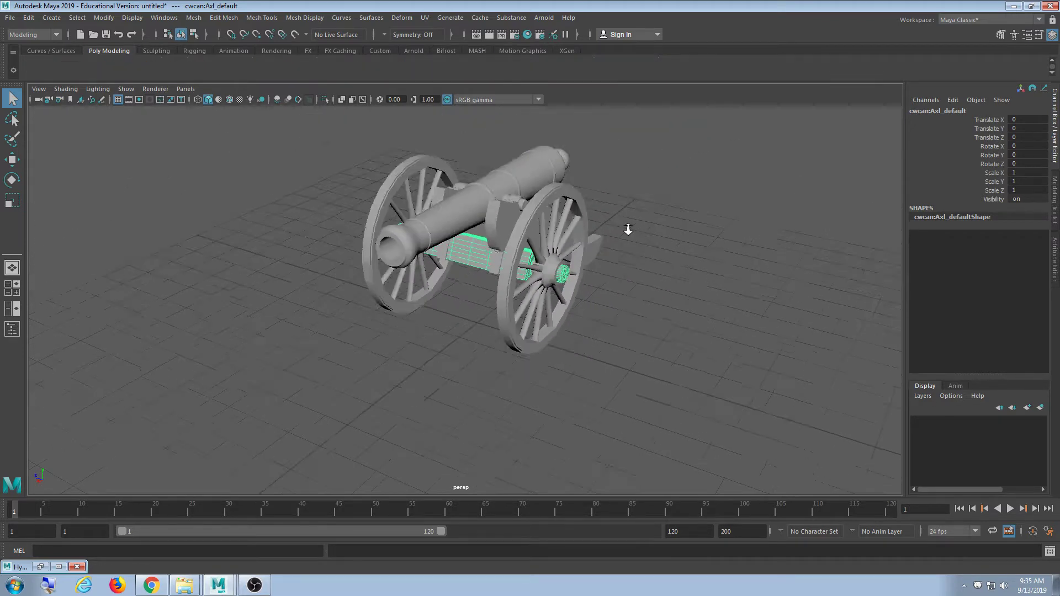
alt+drag(630, 208, 599, 251)
key(4)
click(475, 284)
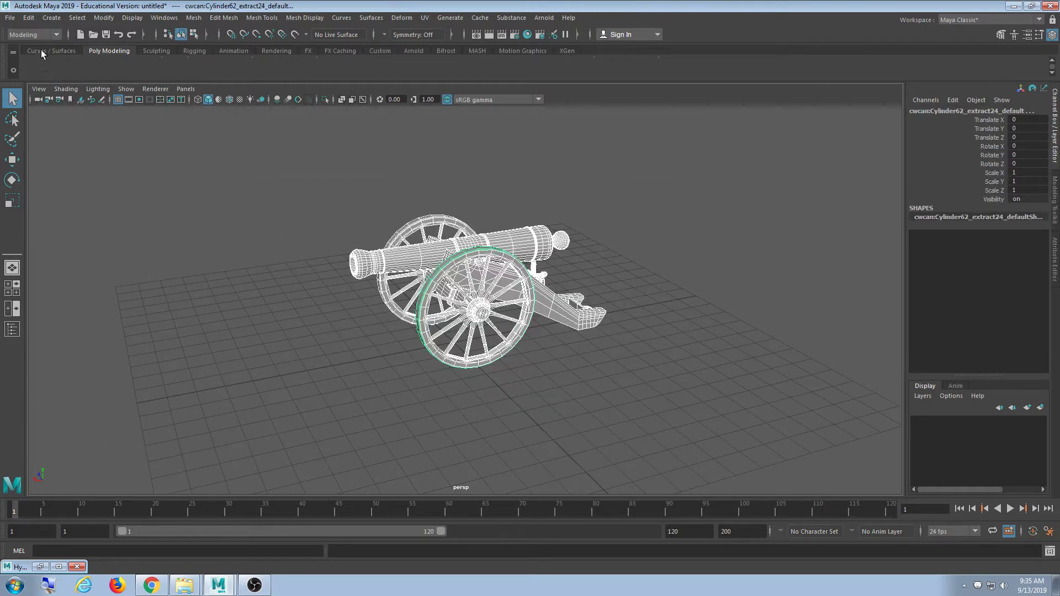
click(31, 19)
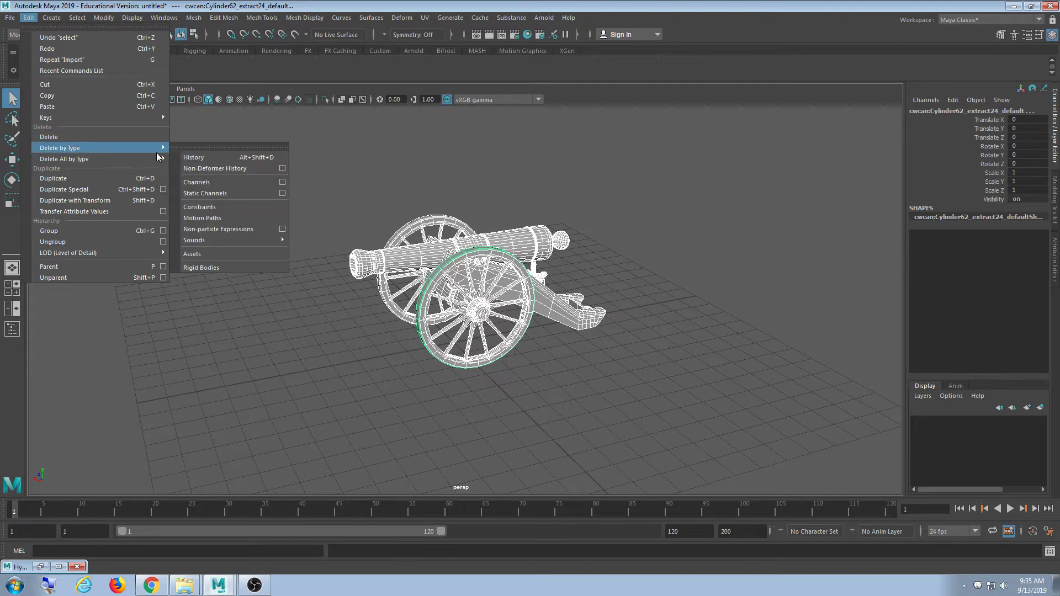
mouse_move(141, 148)
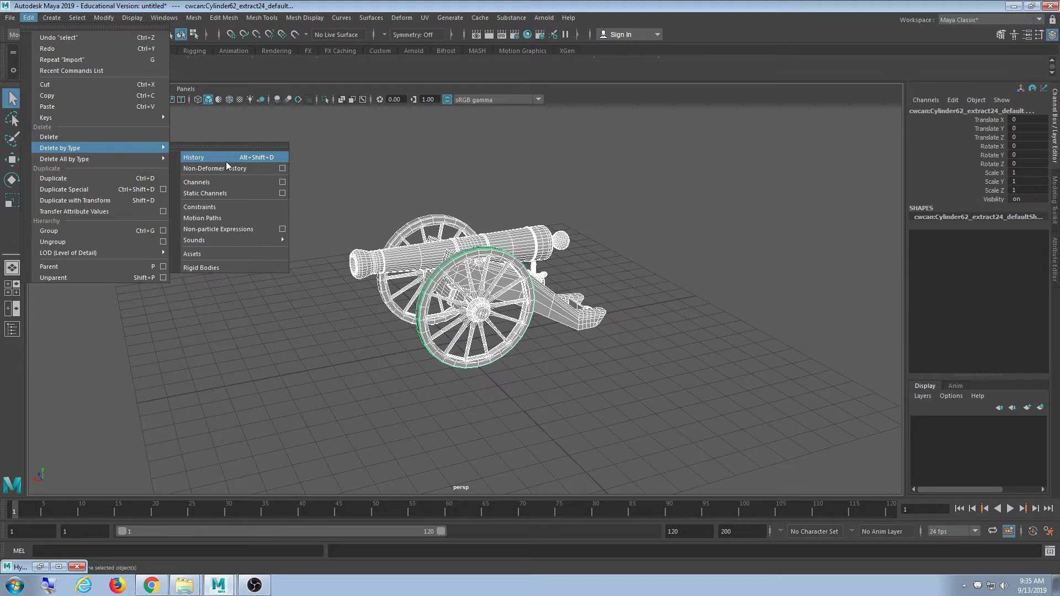
click(227, 160)
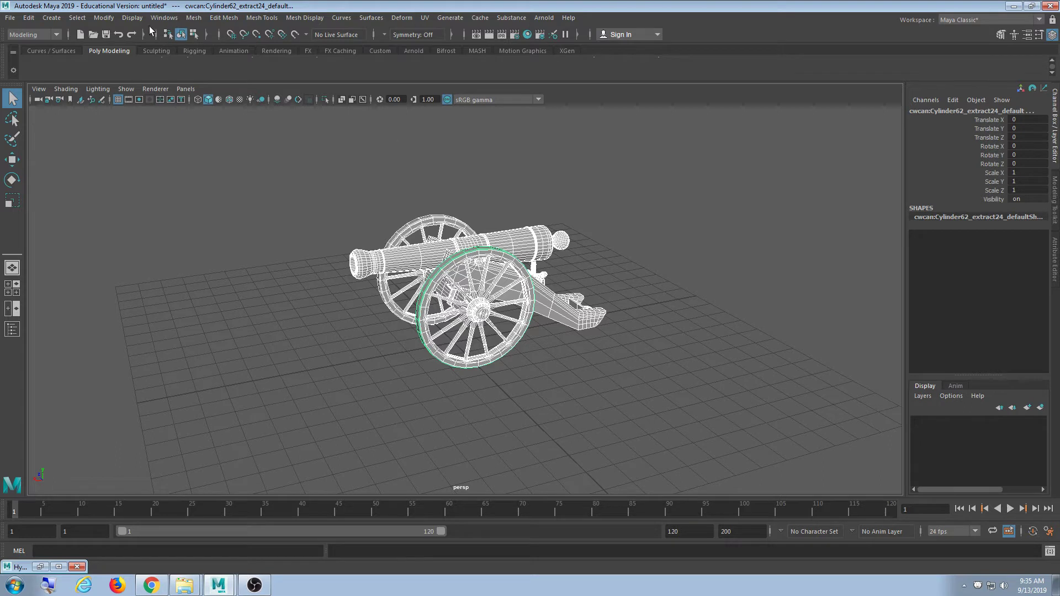
- Freeze the transformations of all the cannon's parts and clear the selection
click(104, 18)
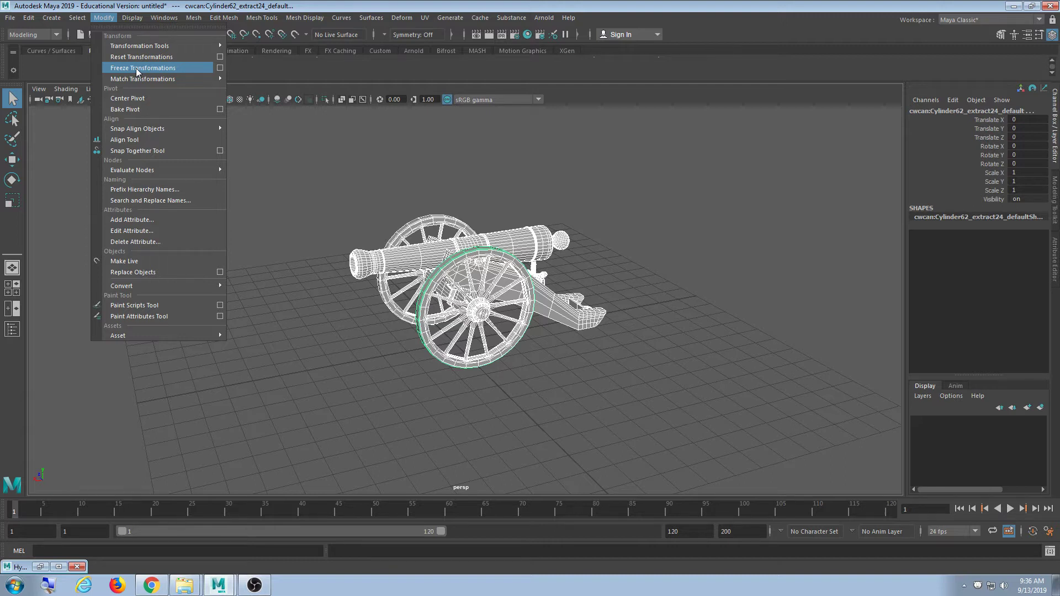
click(137, 68)
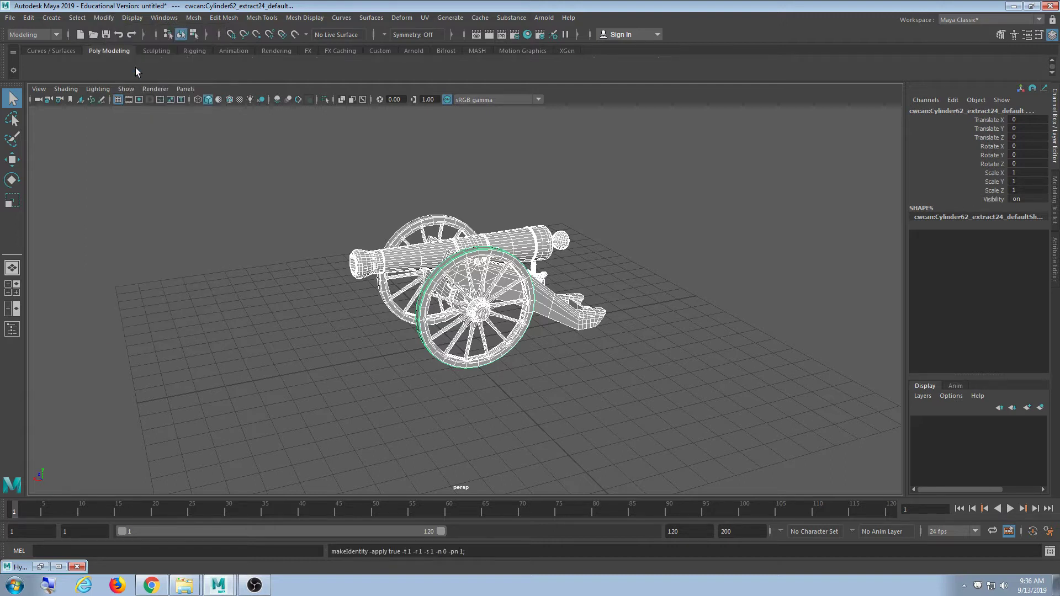
scroll(641, 351, up, 3)
alt+drag(616, 317, 754, 308)
alt+drag(654, 244, 570, 328)
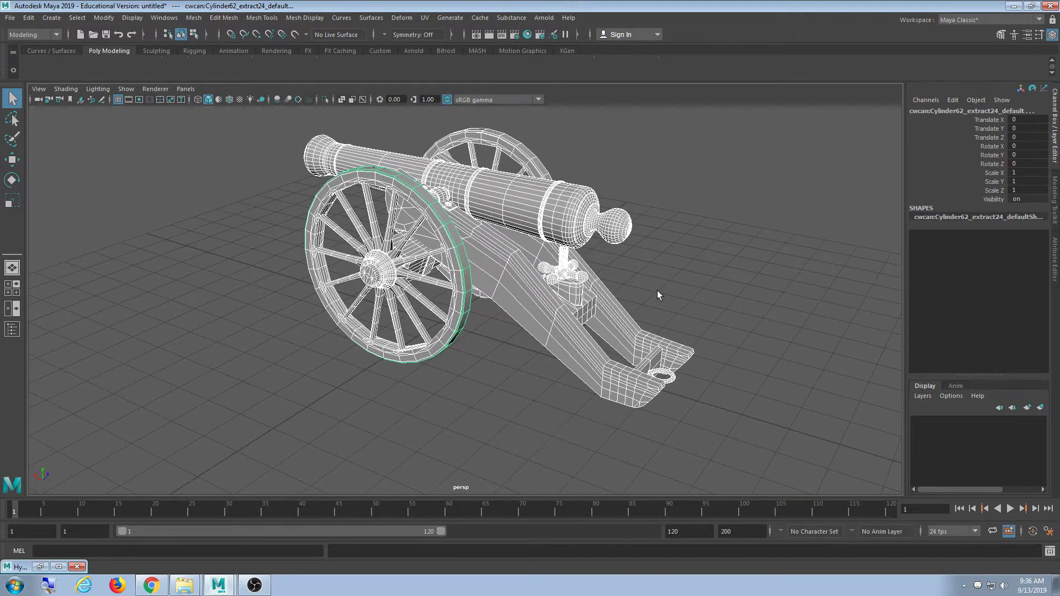
click(688, 363)
alt+drag(664, 360, 519, 374)
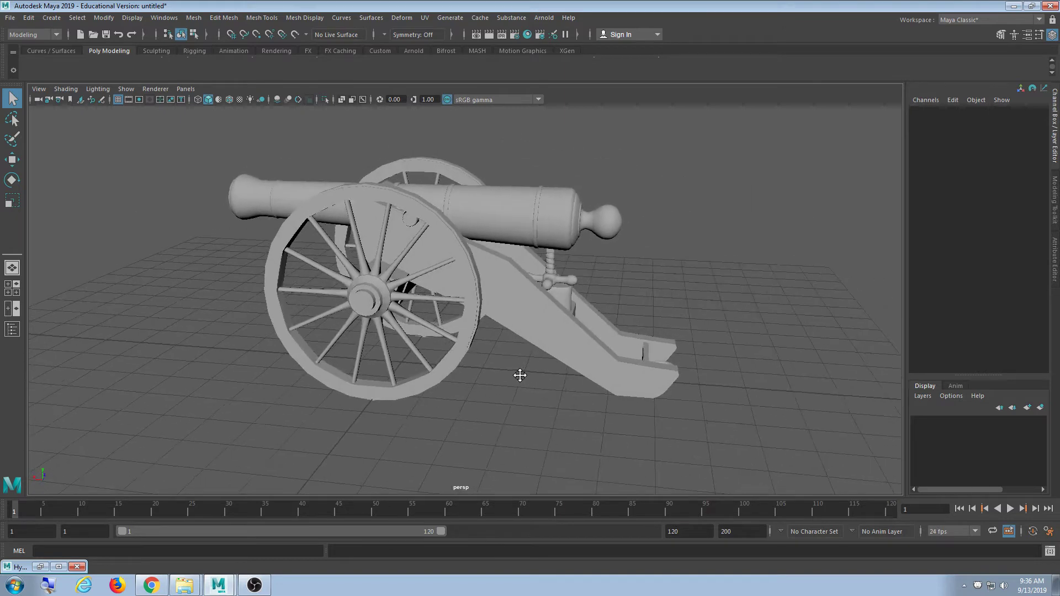
- Select all the cannon's nodes in the Hypergraph hierarchy and group them
drag(759, 148, 126, 447)
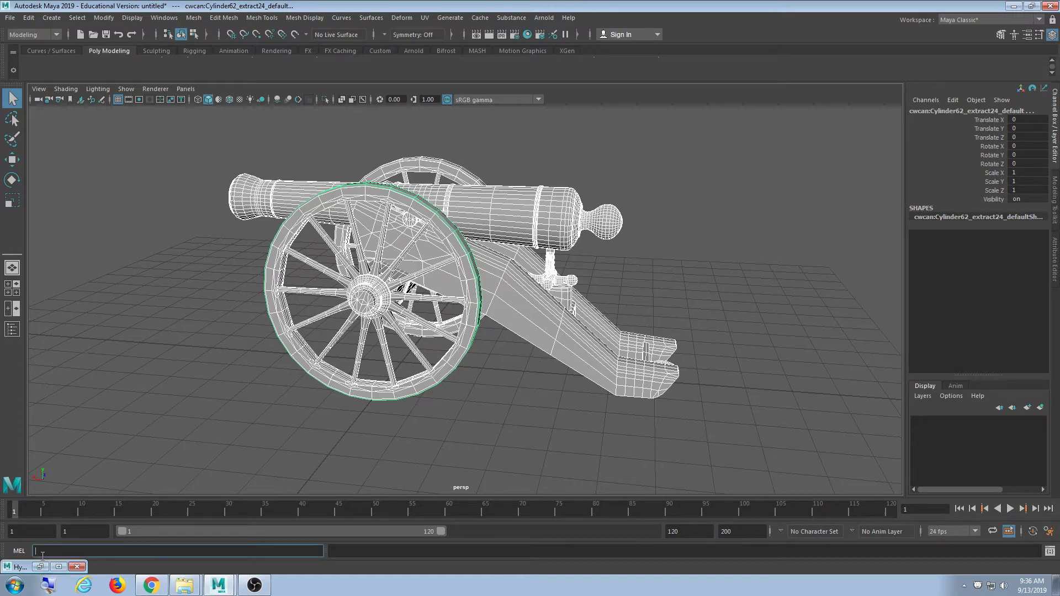
click(46, 568)
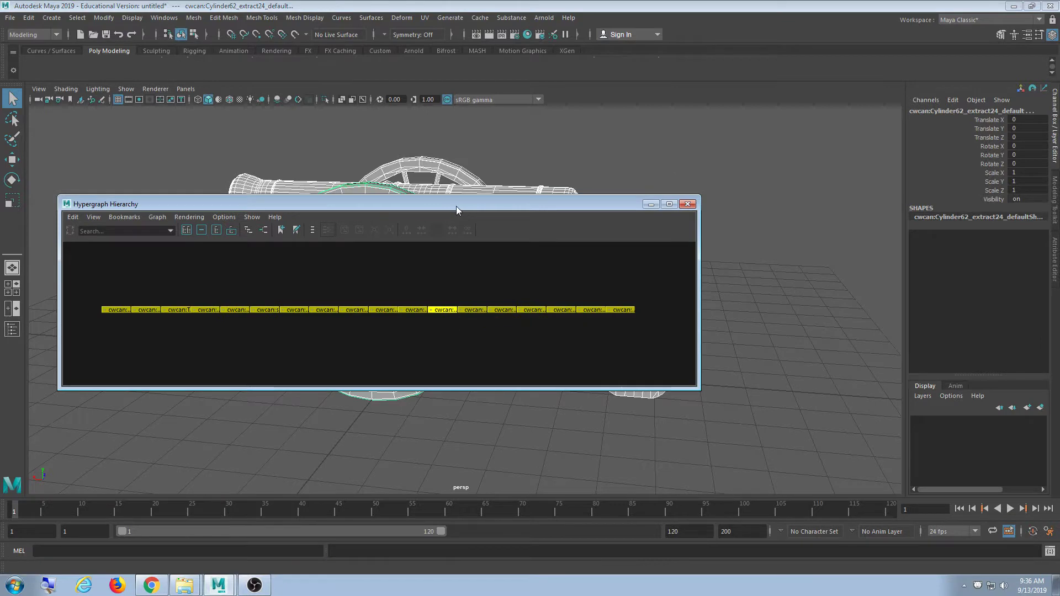
drag(456, 206, 454, 240)
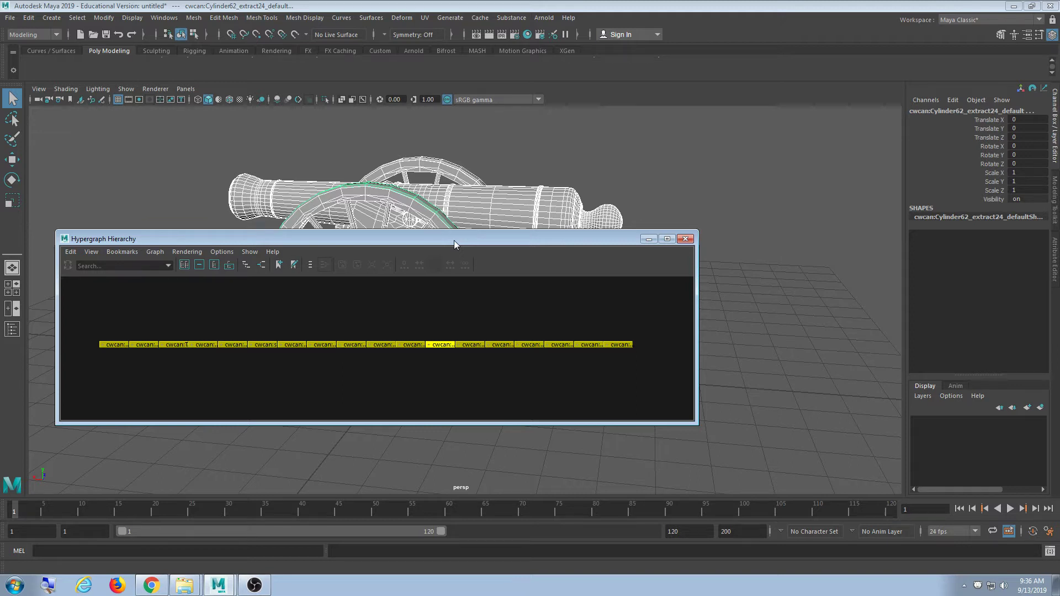
click(654, 315)
drag(656, 319, 52, 417)
key(ctrl+g)
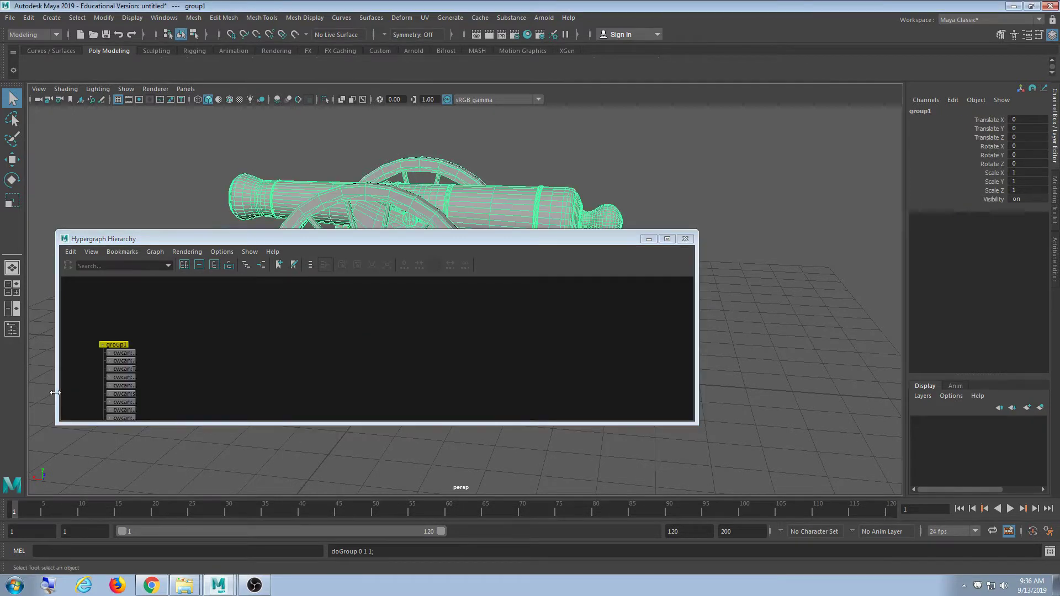
- Enlarge the Hypergraph window to show the new group's hierarchy, and rename the group CannonGroup
drag(201, 229, 201, 152)
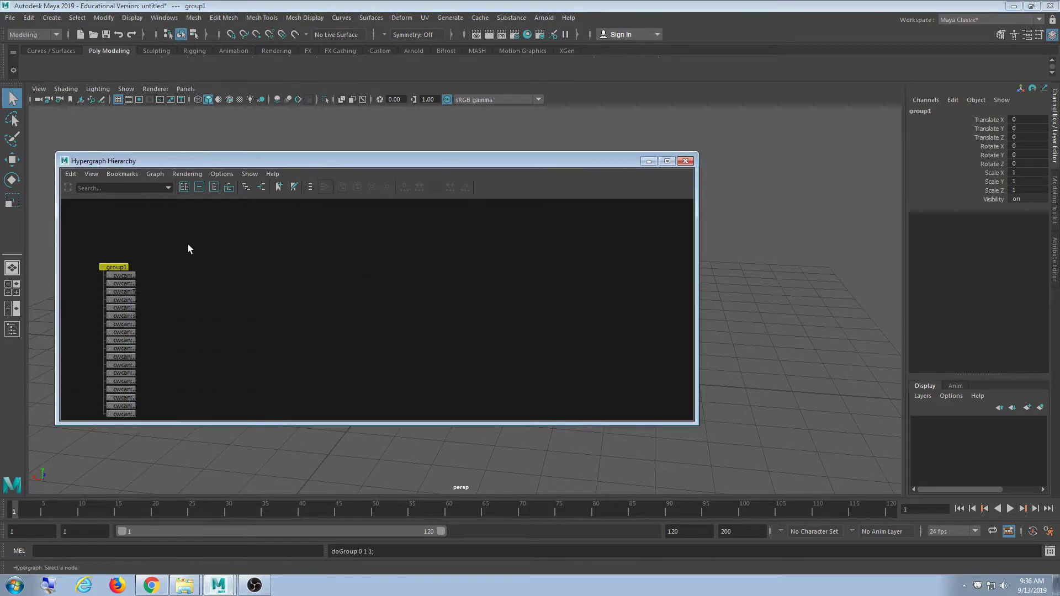
alt+middle_drag(188, 244, 253, 321)
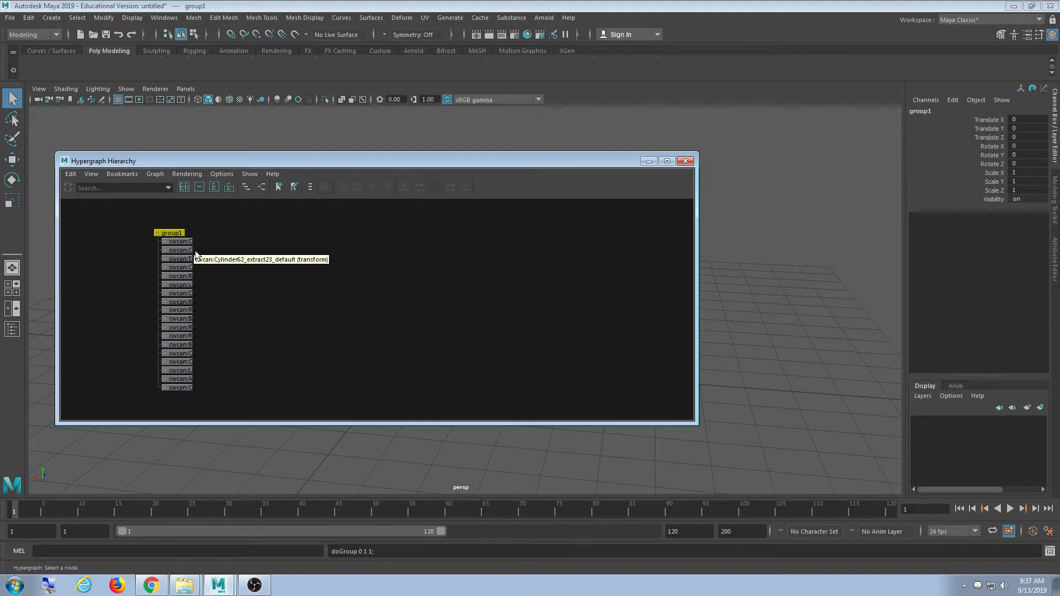
alt+middle_drag(194, 251, 385, 329)
scroll(379, 315, up, 5)
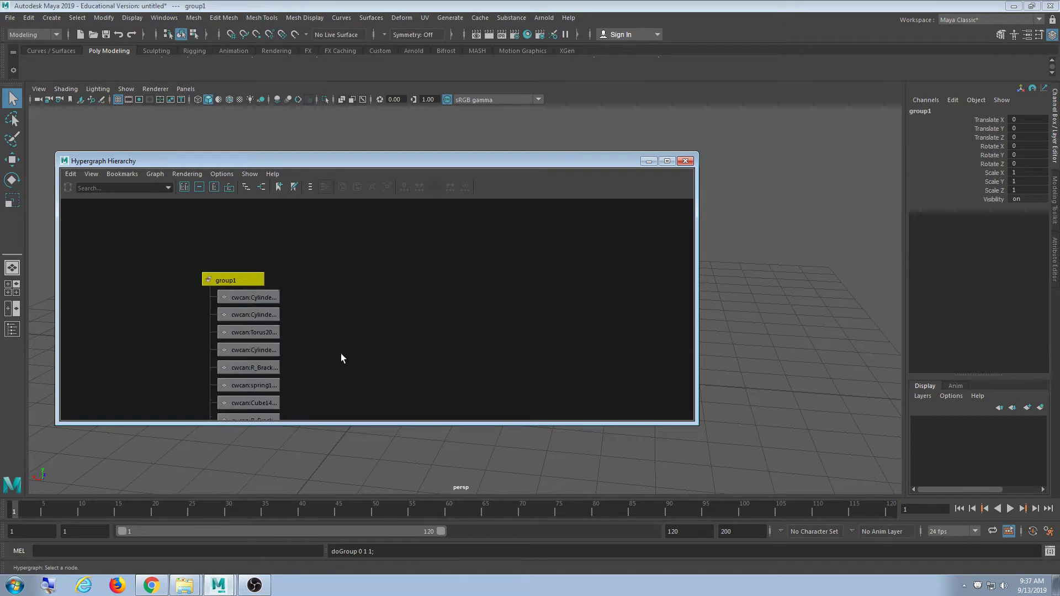
alt+middle_drag(341, 358, 336, 340)
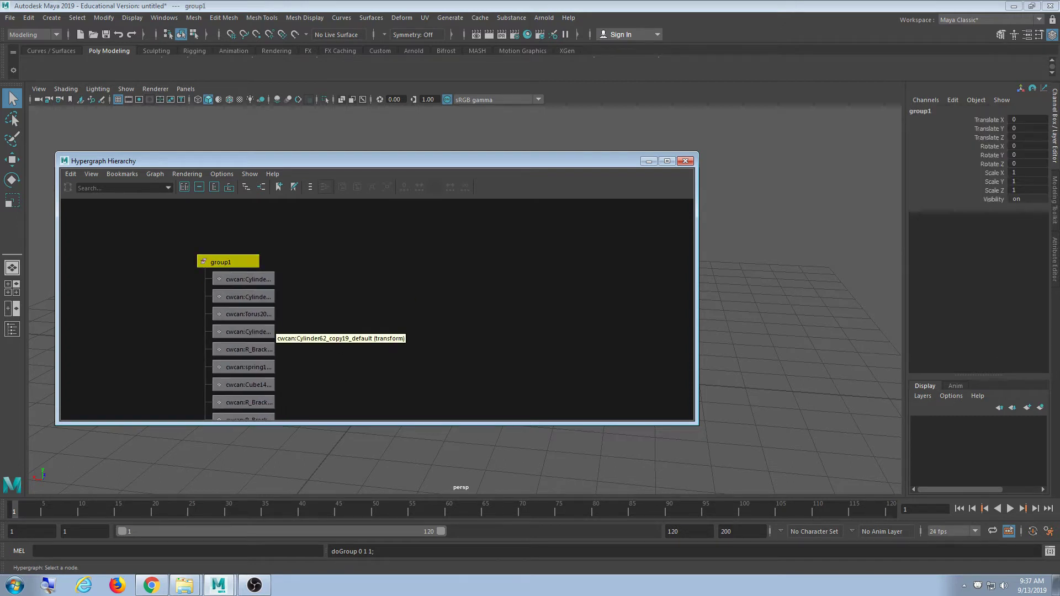
click(939, 111)
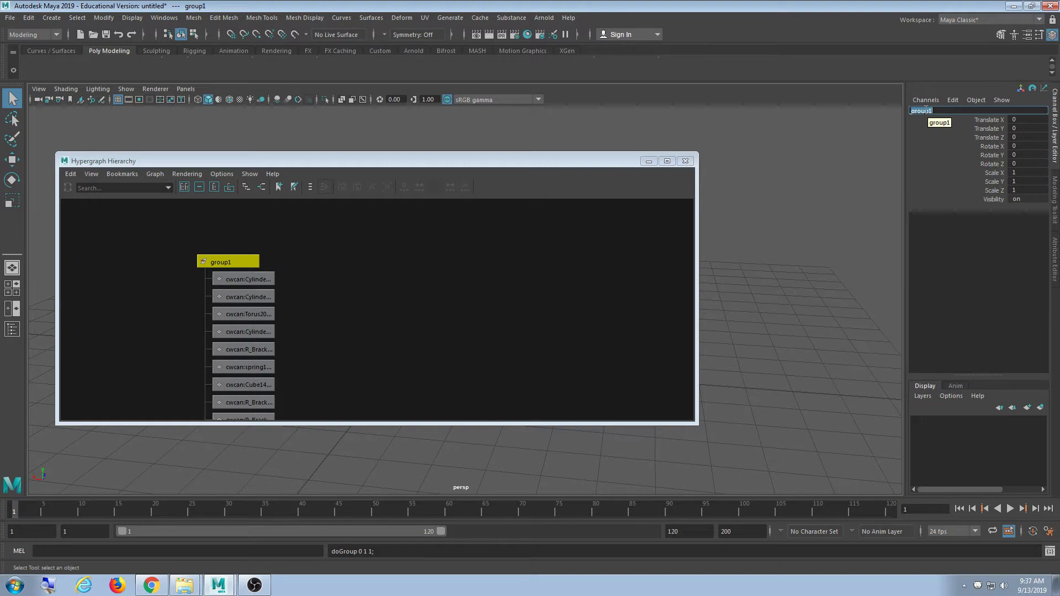
text(CannonGroup)
key(Return)
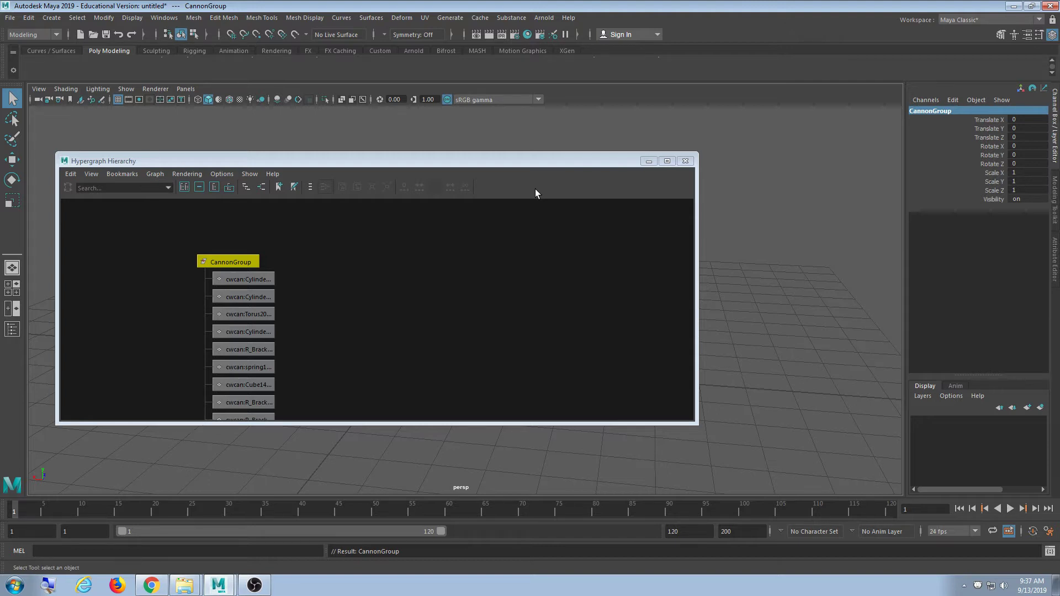
- Select the Cylinder62_extract23_default node under CannonGroup and minimize the Hypergraph to locate that part on the model
scroll(336, 333, up, 6)
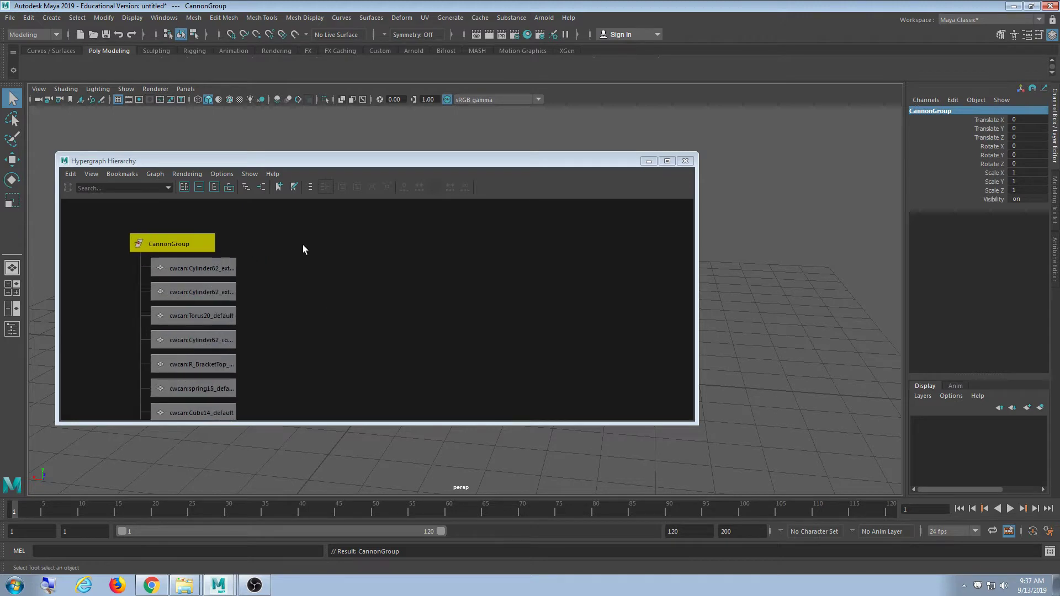
scroll(390, 300, up, 2)
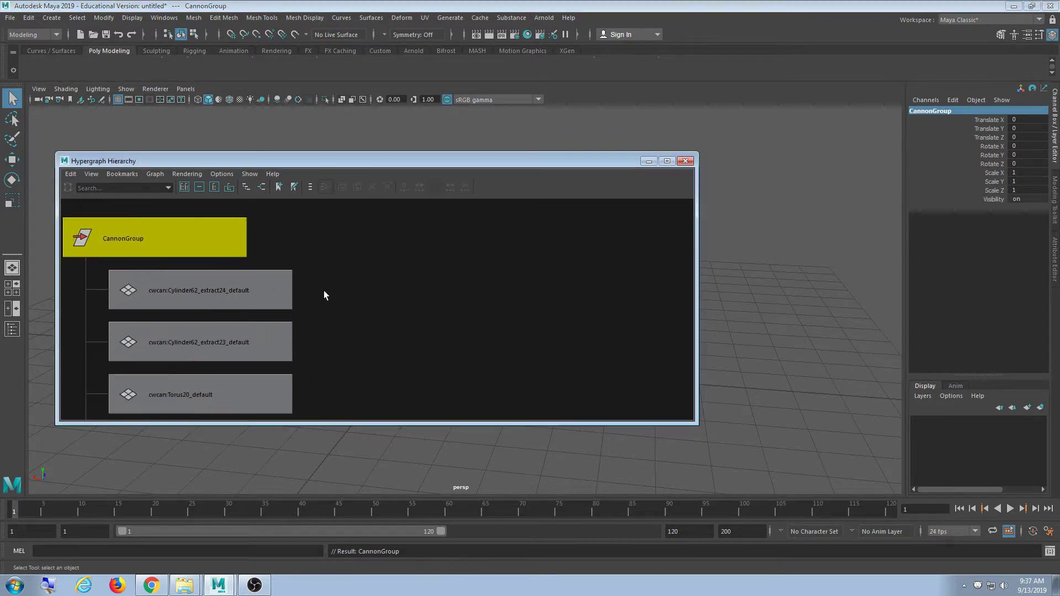
alt+middle_drag(305, 334, 342, 272)
click(291, 222)
mouse_move(291, 158)
mouse_down()
mouse_move(280, 164)
mouse_move(282, 154)
mouse_up()
click(269, 287)
scroll(413, 270, down, 2)
scroll(436, 282, down, 2)
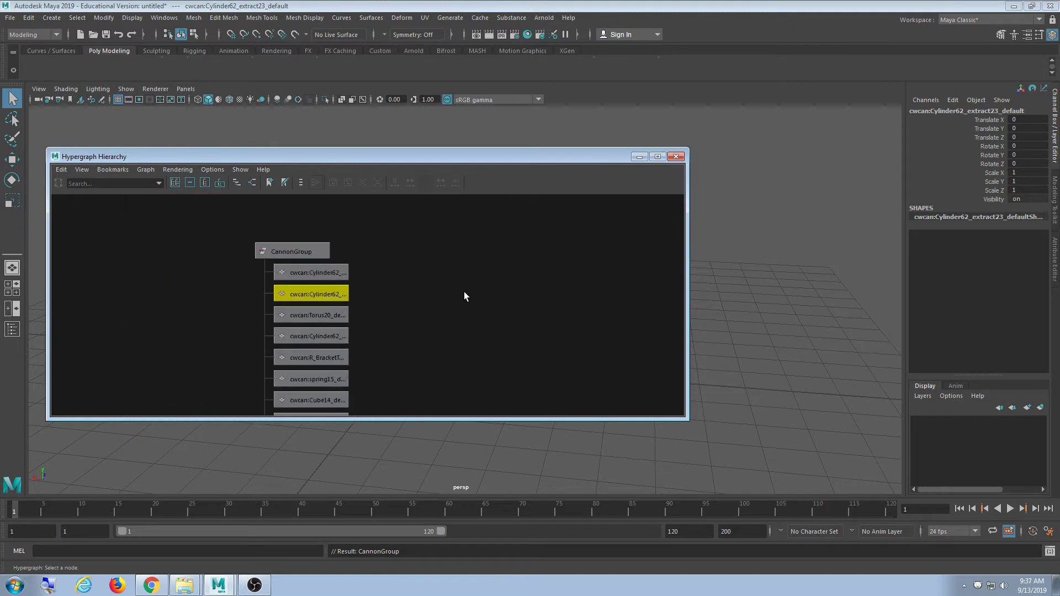
scroll(477, 361, down, 2)
alt+middle_drag(478, 362, 336, 357)
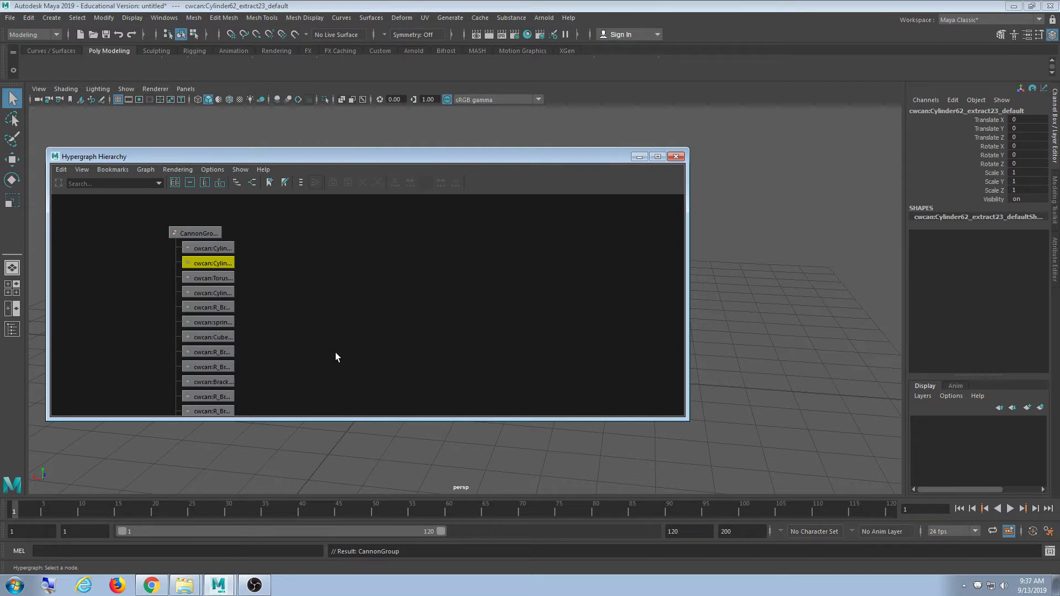
click(639, 157)
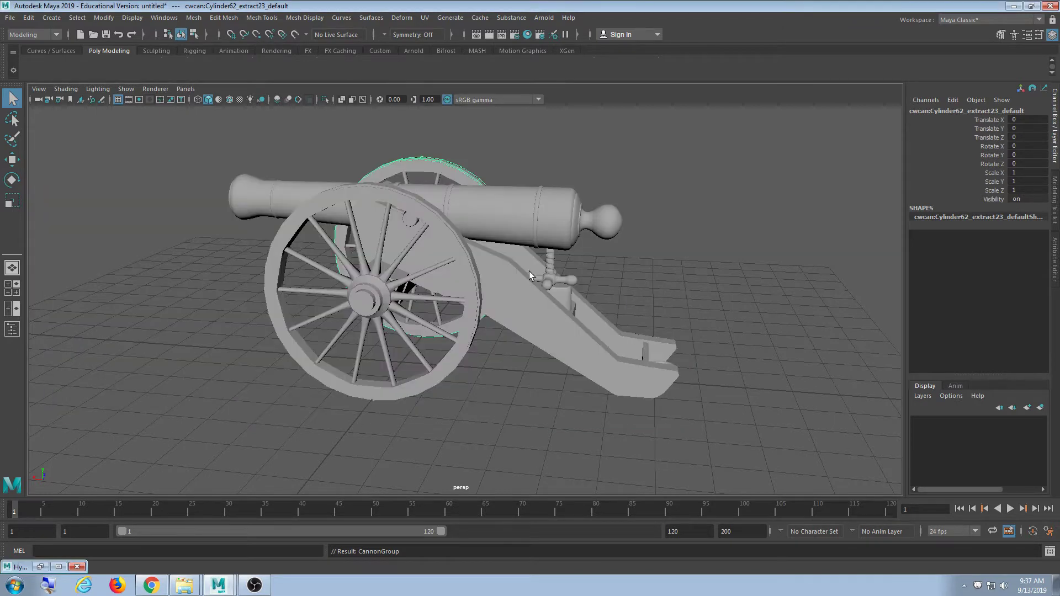
- Select the axle, the barrel and the right bracket one after another to check the cannon's separate parts
alt+drag(529, 270, 525, 331)
click(571, 208)
alt+drag(570, 207, 502, 301)
alt+middle_drag(502, 301, 503, 304)
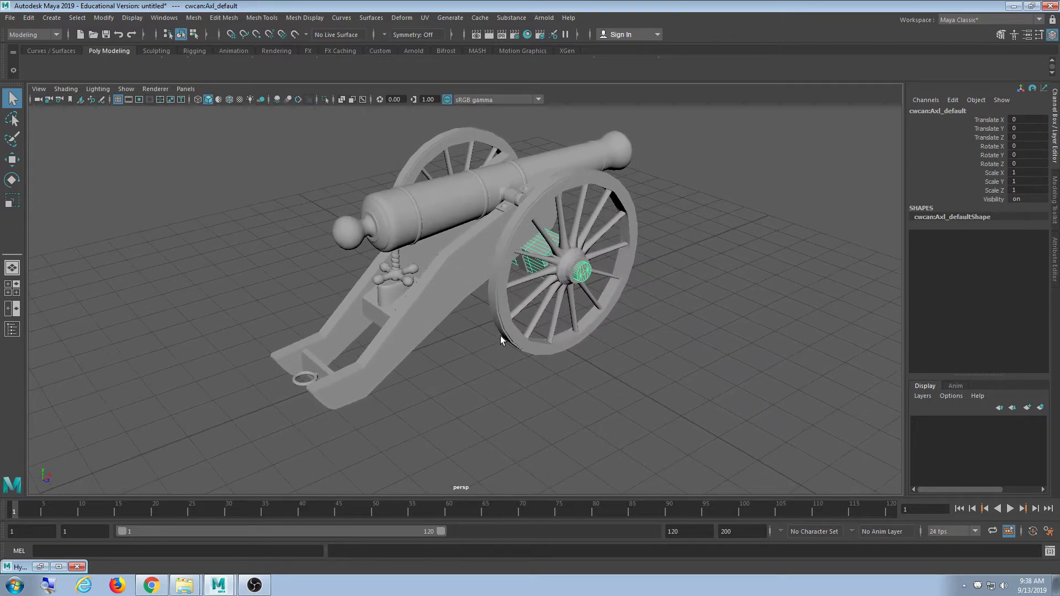
click(417, 229)
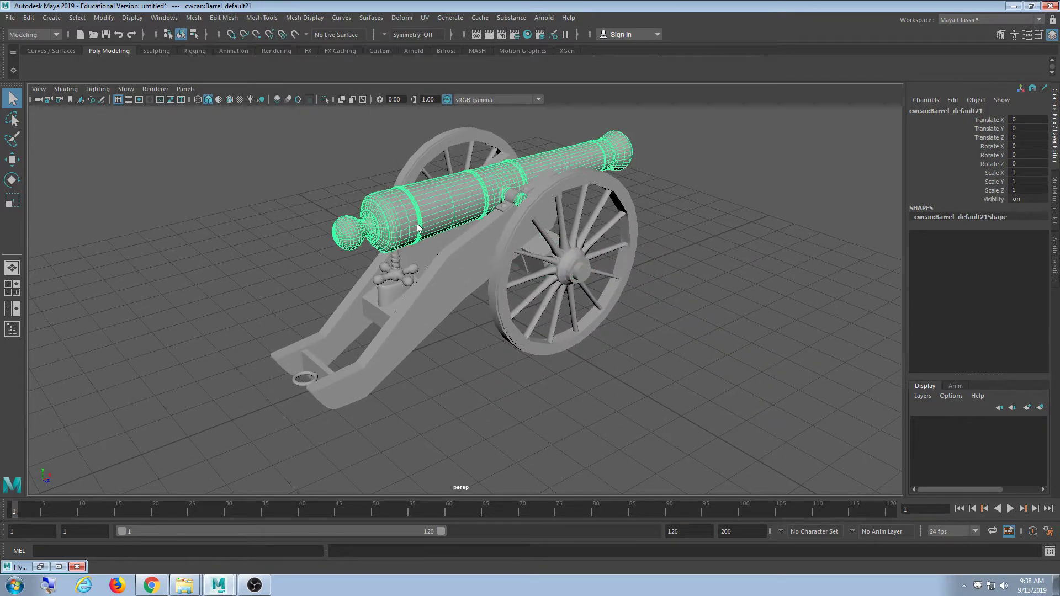
click(452, 257)
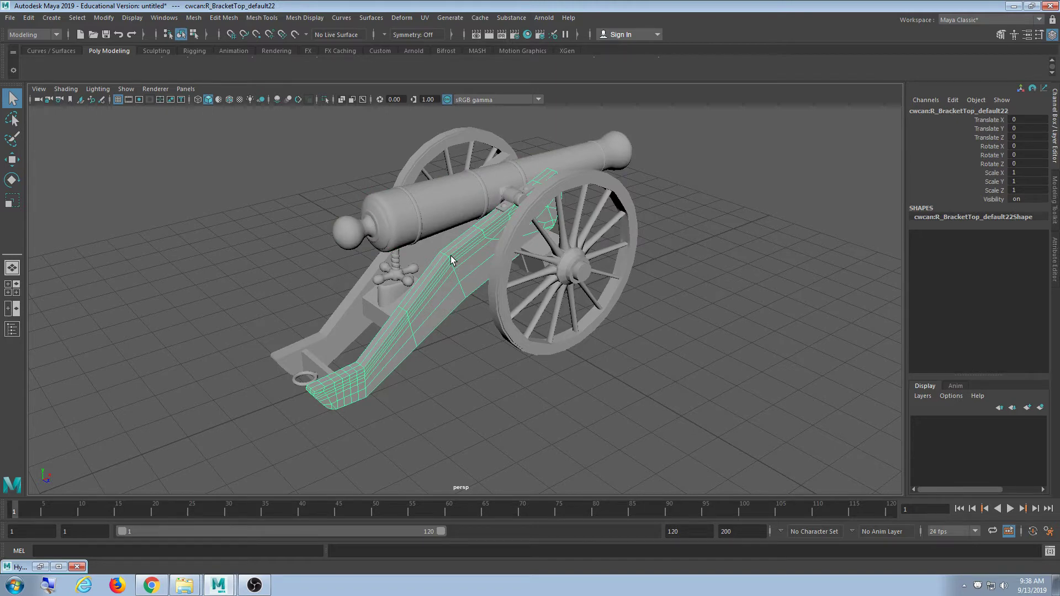
- Go up from the bracket to CannonGroup, try moving the whole cannon, undo the move and clear the selection
key(Up)
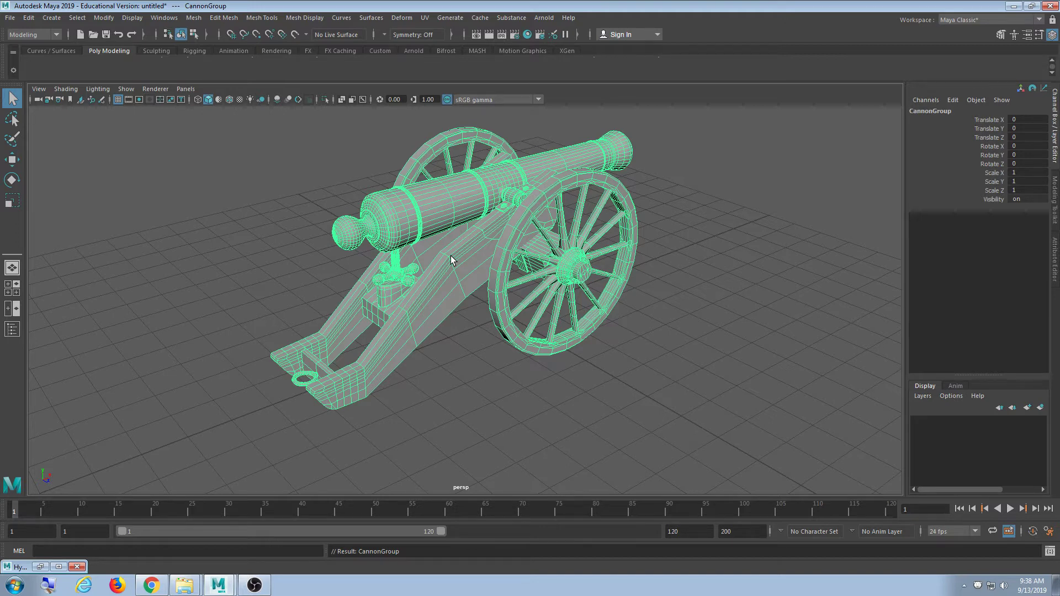
key(w)
drag(518, 316, 465, 338)
key(ctrl+z)
alt+drag(680, 404, 683, 405)
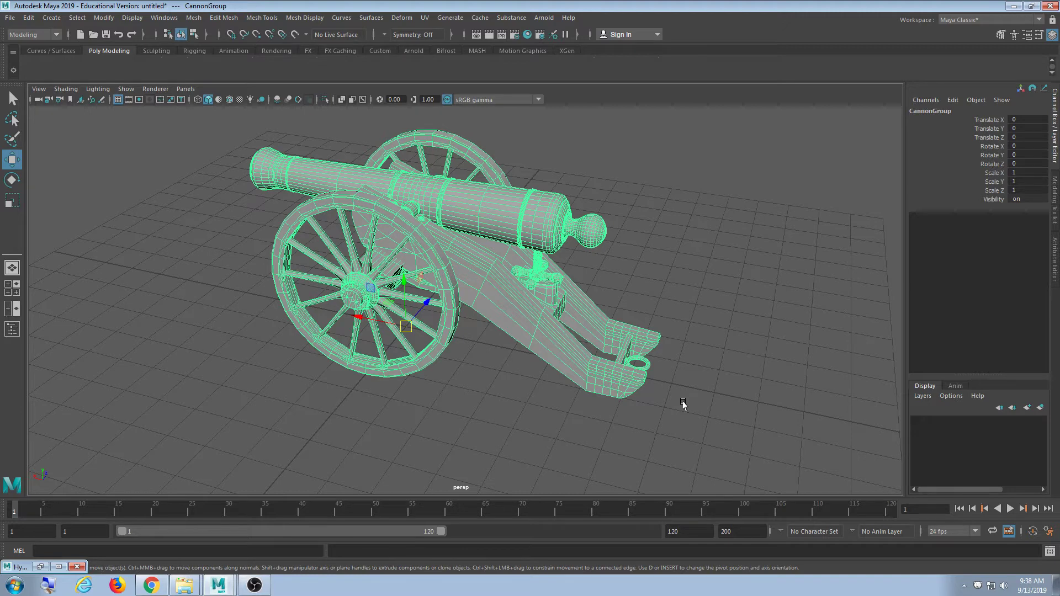
click(784, 353)
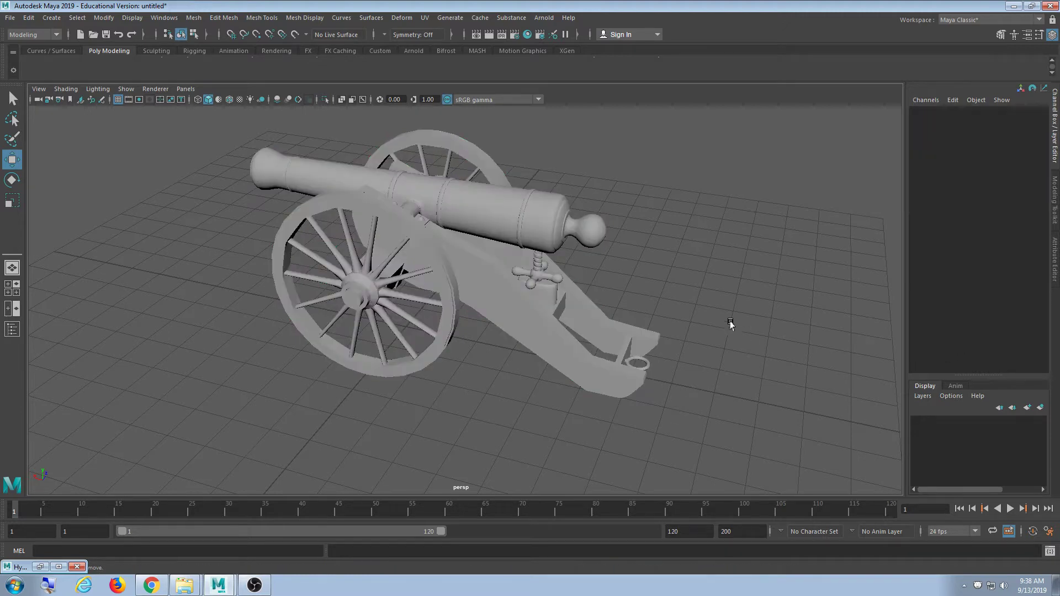
- Select the cannon's Cylinder62_copy19_default wheel and examine it together with its pivot from several angles
alt+drag(731, 324, 591, 333)
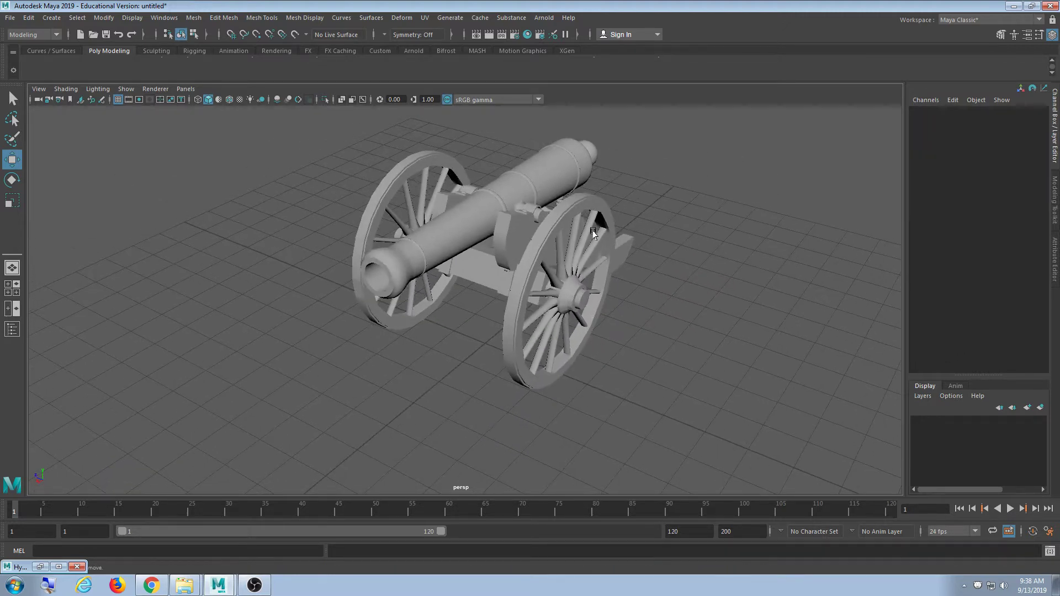
click(590, 333)
alt+drag(698, 252, 674, 253)
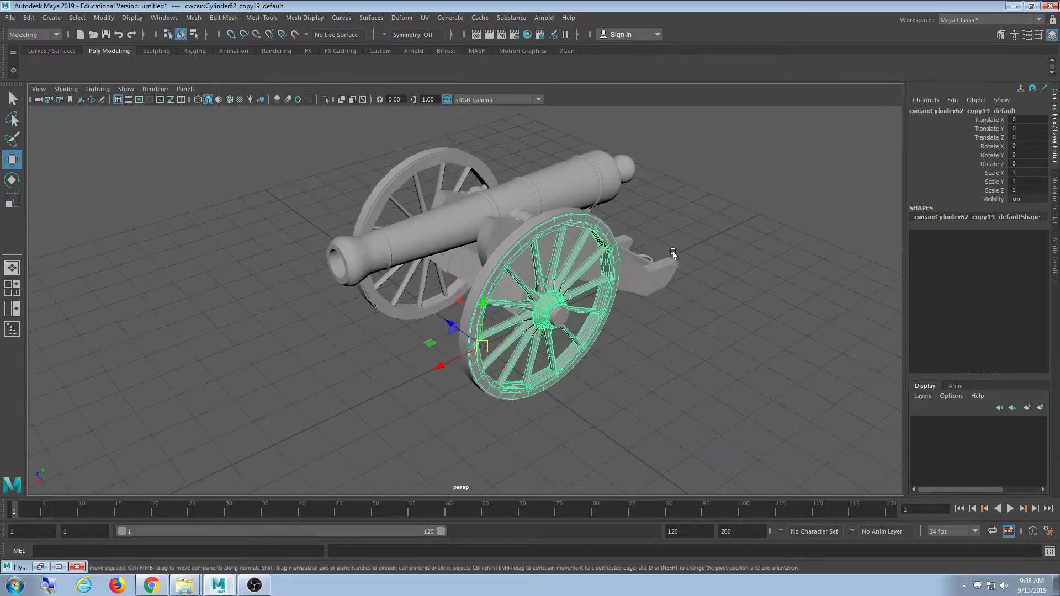
alt+drag(485, 327, 635, 343)
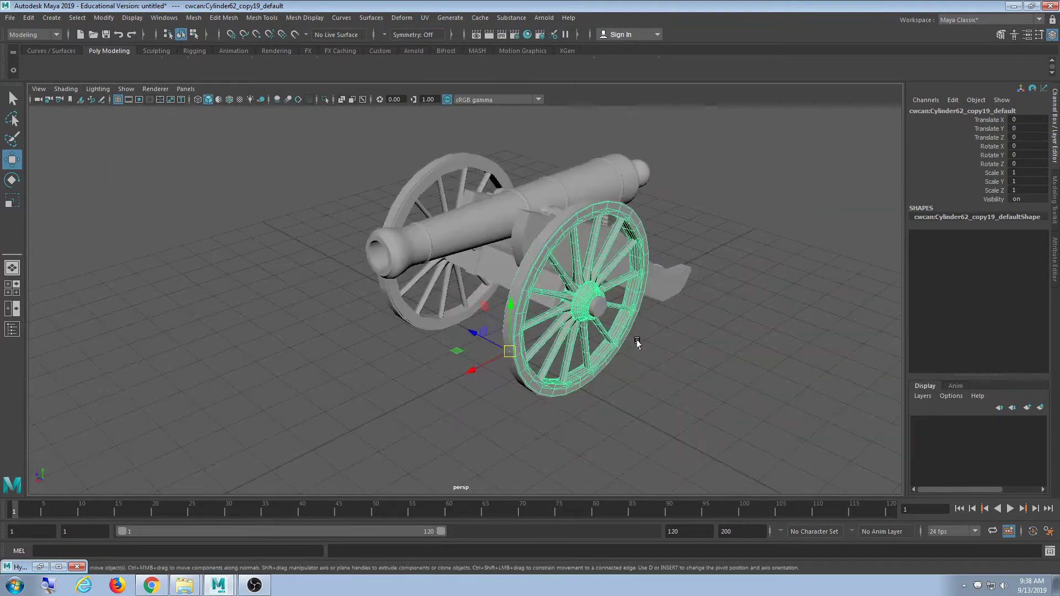
alt+middle_drag(321, 364, 284, 379)
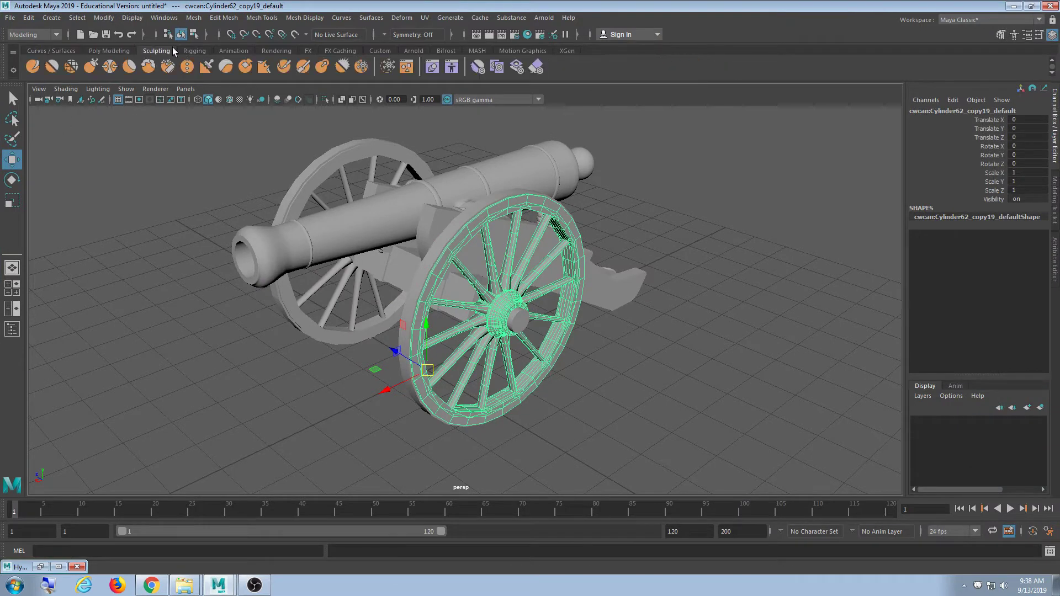
- Switch both the tool shelf and the menu set to Rigging
click(193, 49)
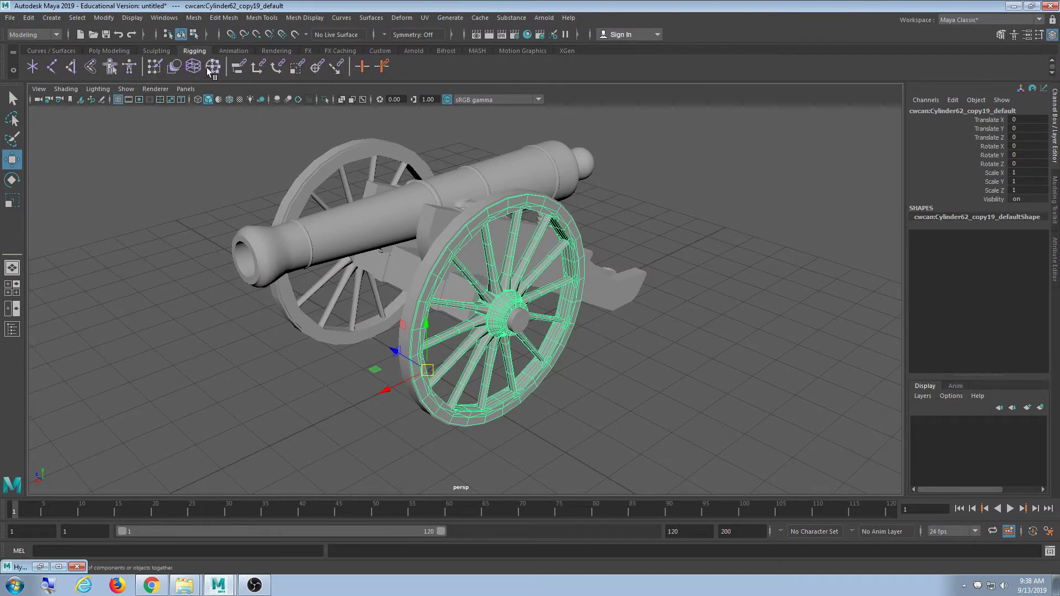
click(27, 36)
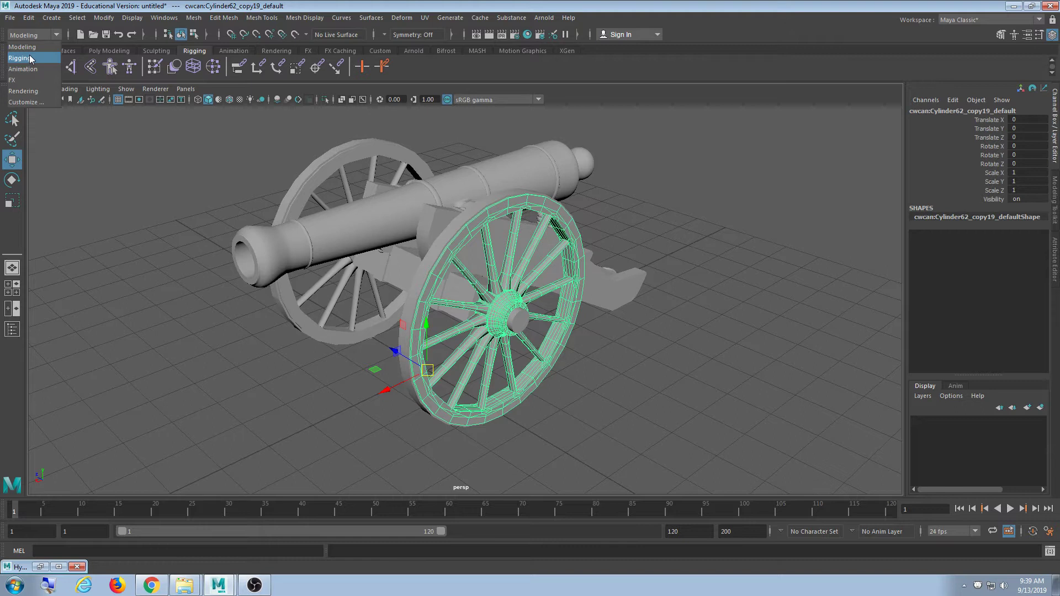
click(22, 58)
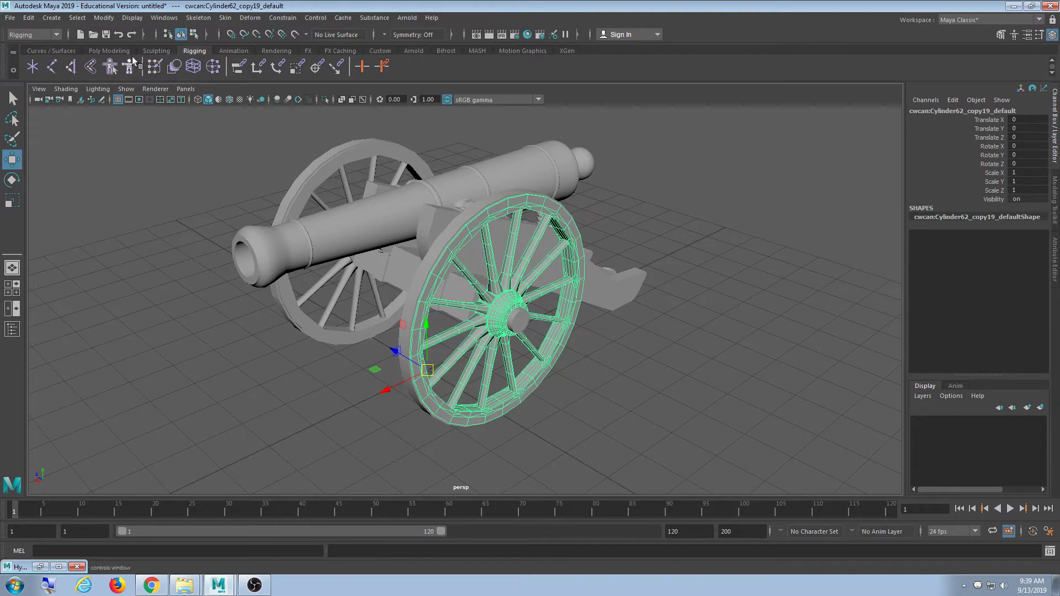
- Turn off Variable Bone Radius Settings for the Joint tool and close its settings
double_click(51, 67)
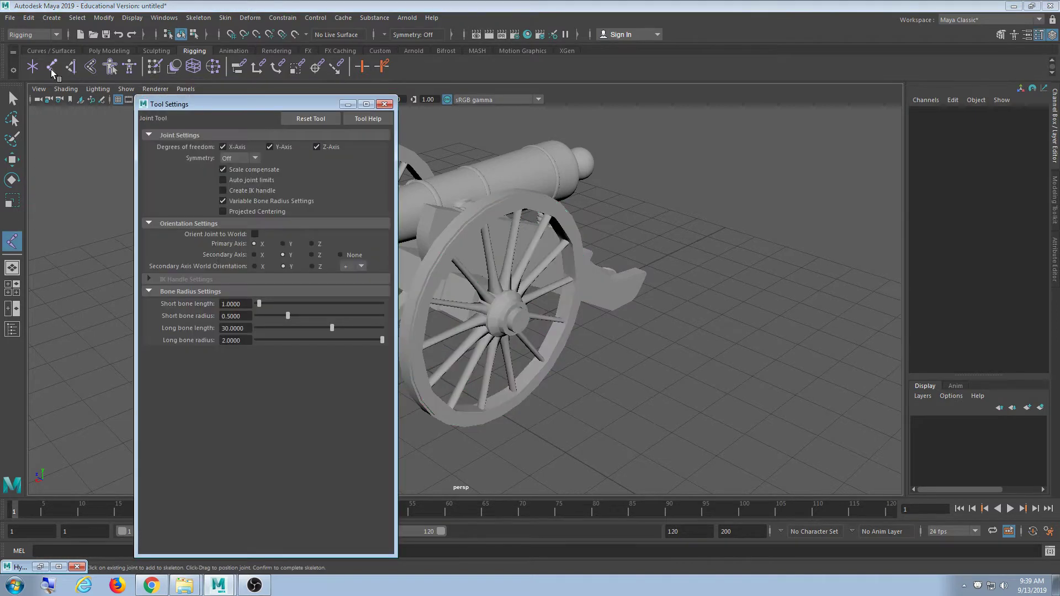
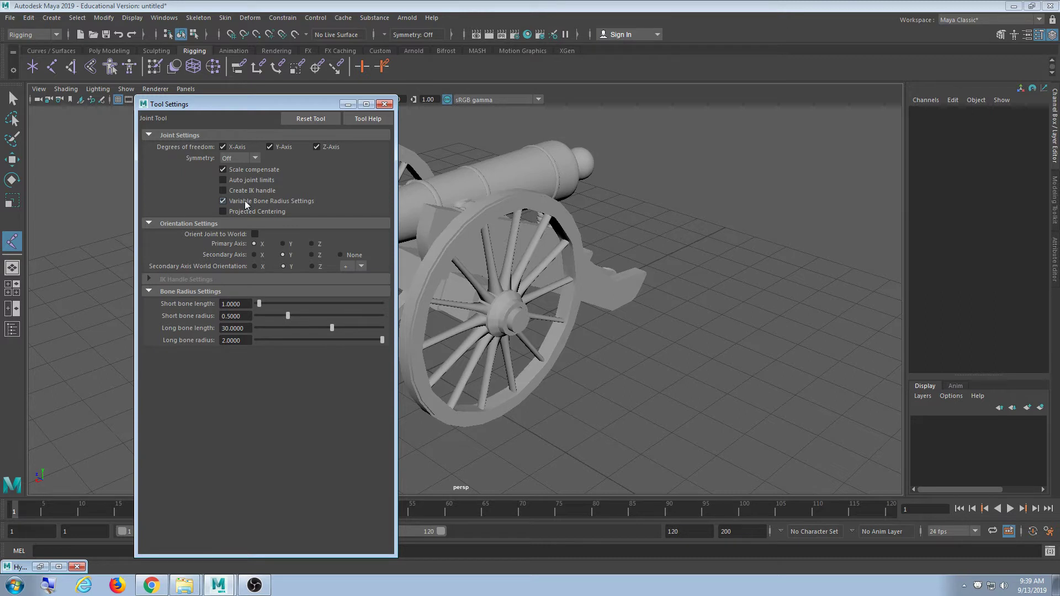
click(246, 203)
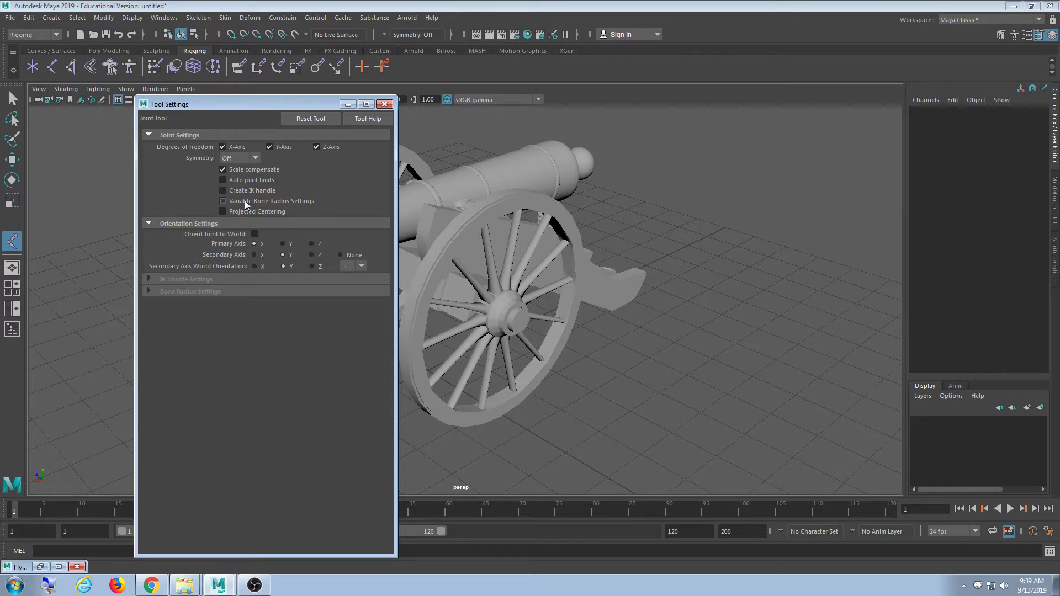
click(384, 105)
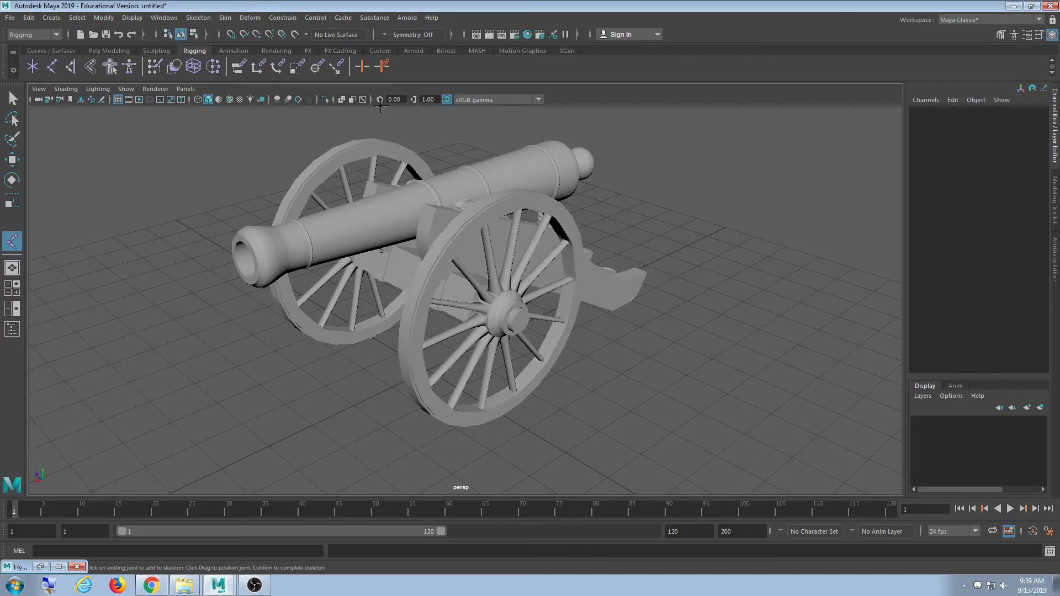
- Place a single joint with the Joint tool at the grid origin, on the ground between the two wheels
click(51, 71)
alt+drag(402, 297, 462, 339)
scroll(469, 337, up, 8)
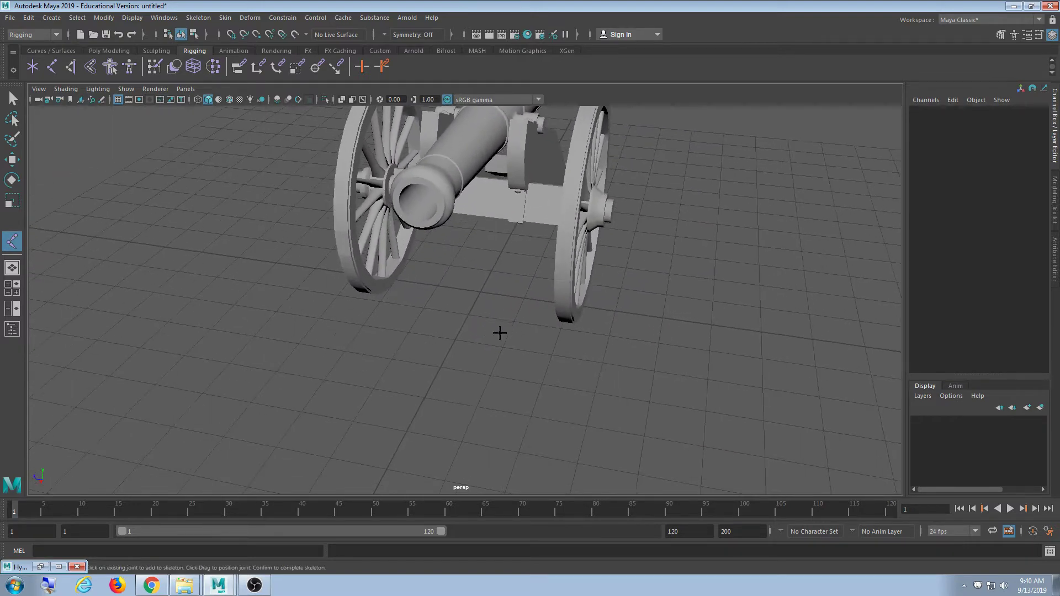
mouse_move(462, 301)
alt+mouse_down()
mouse_move(620, 289)
mouse_move(469, 300)
alt+mouse_up()
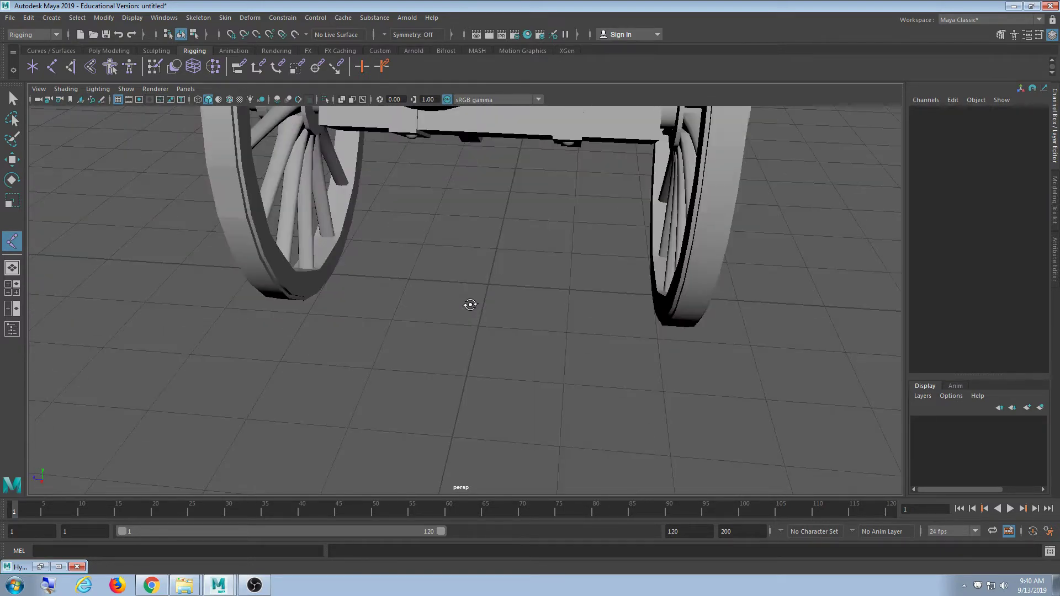
scroll(491, 286, up, 2)
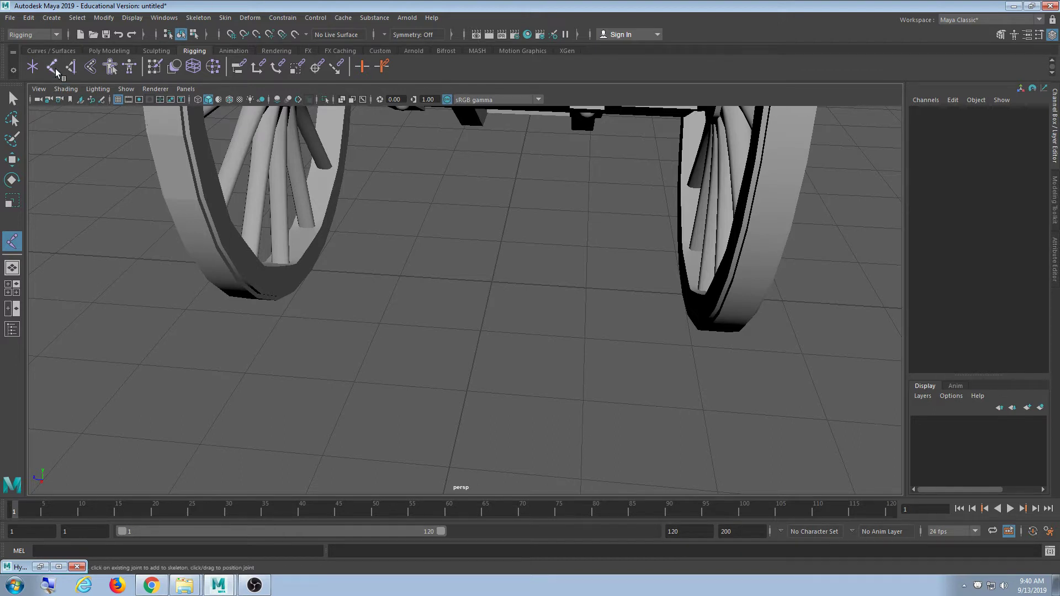
click(491, 279)
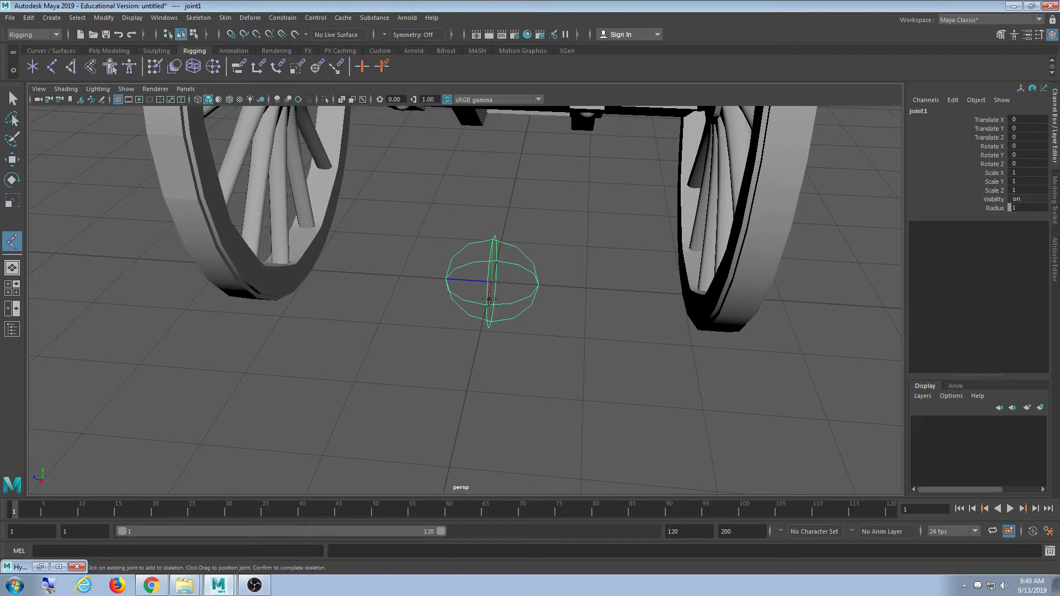
key(Insert)
- Rename the new joint Root
click(933, 109)
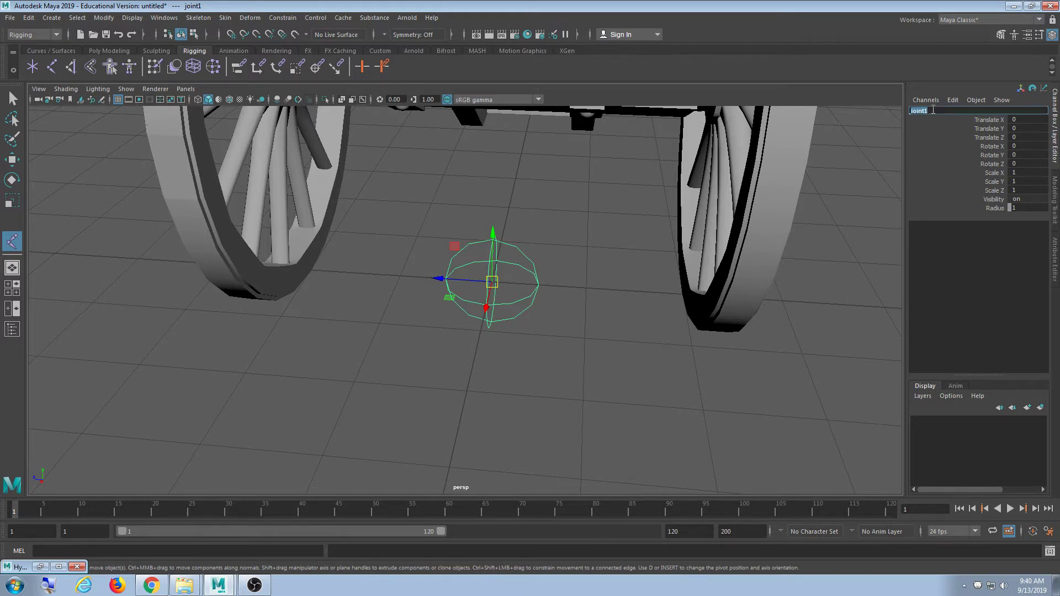
key(BackSpace)
text(Root)
key(Return)
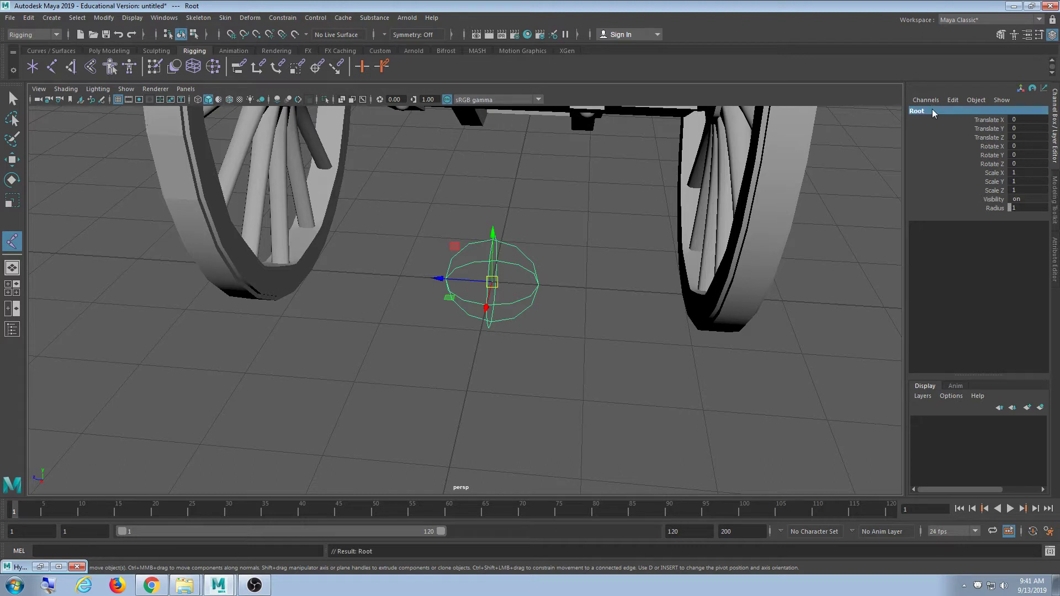
- Reduce the joint display scale first to 0.5 and on to 0.25, and close the Joint Display Scale window
scroll(416, 362, down, 5)
alt+drag(417, 362, 458, 435)
scroll(368, 454, up, 5)
alt+drag(658, 359, 475, 342)
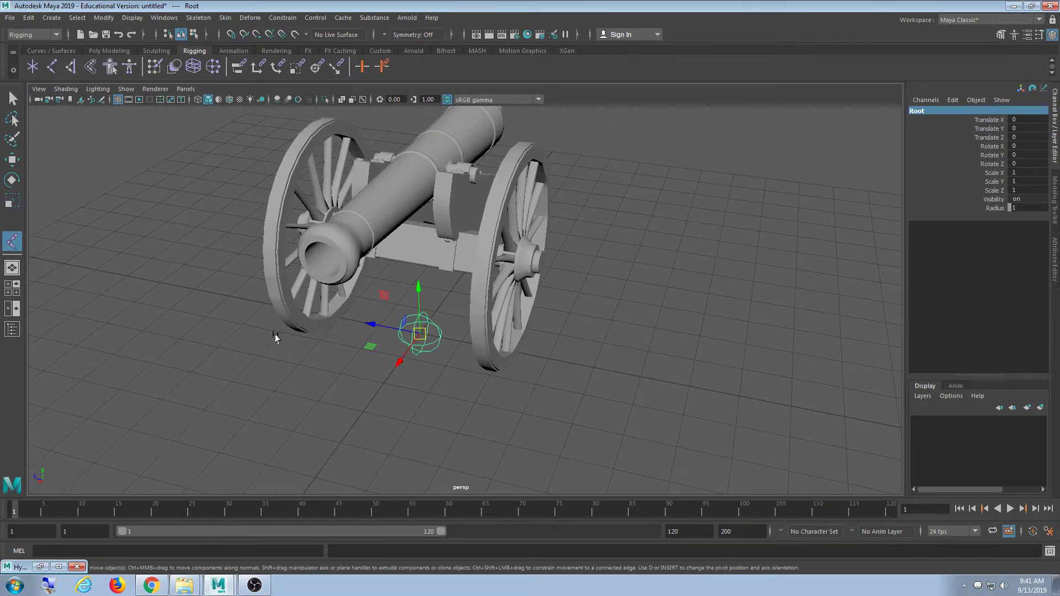
click(168, 19)
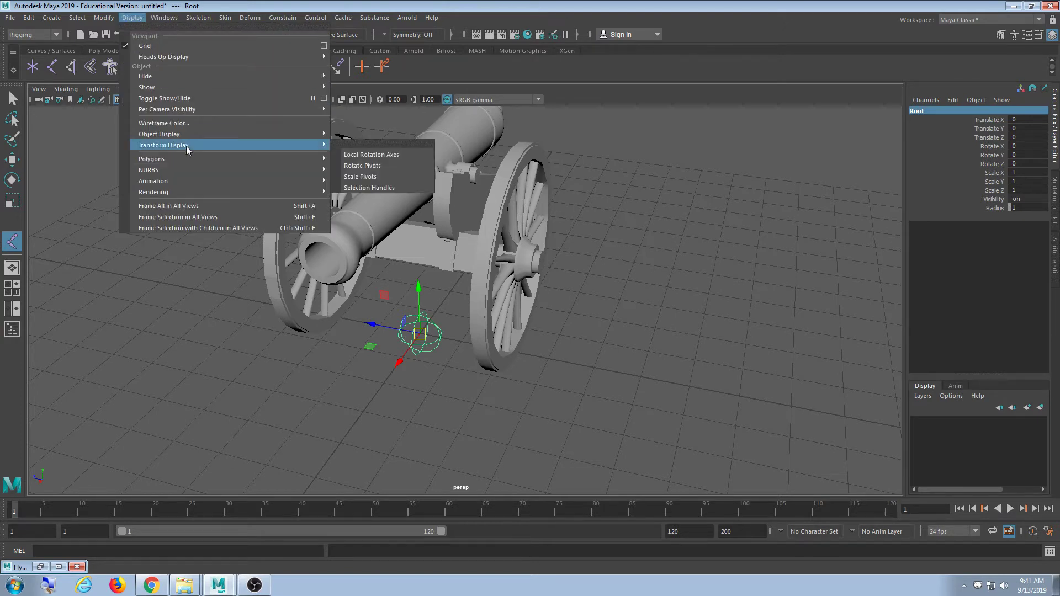
mouse_move(187, 182)
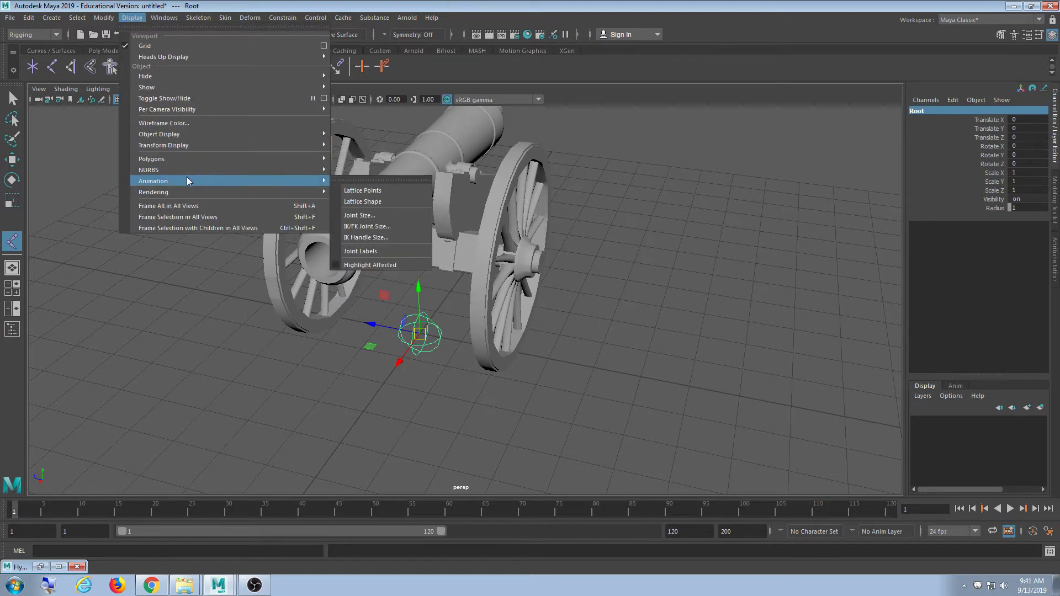
click(395, 212)
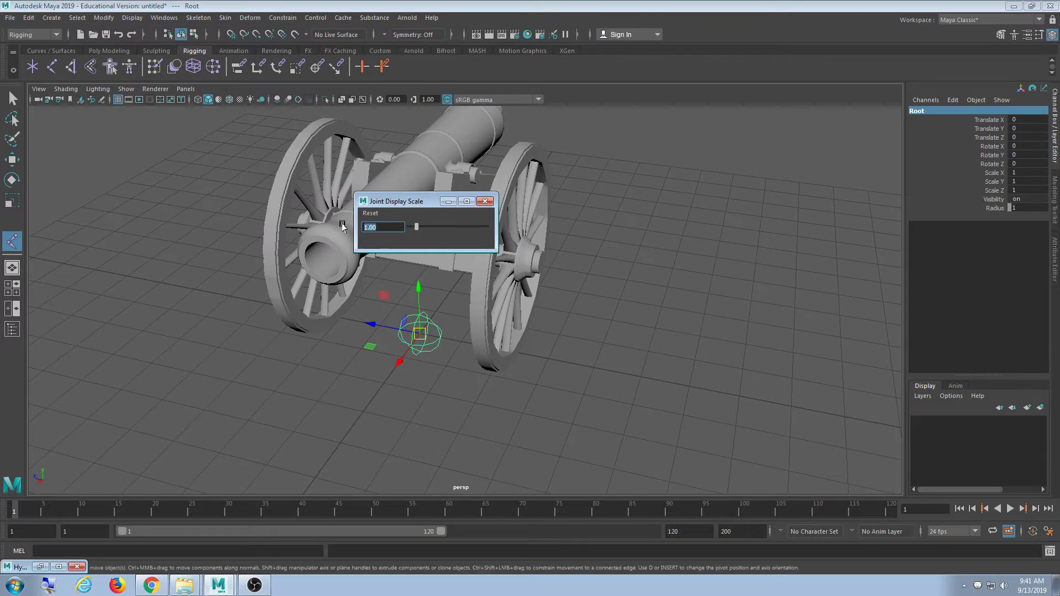
text(0.5)
key(Return)
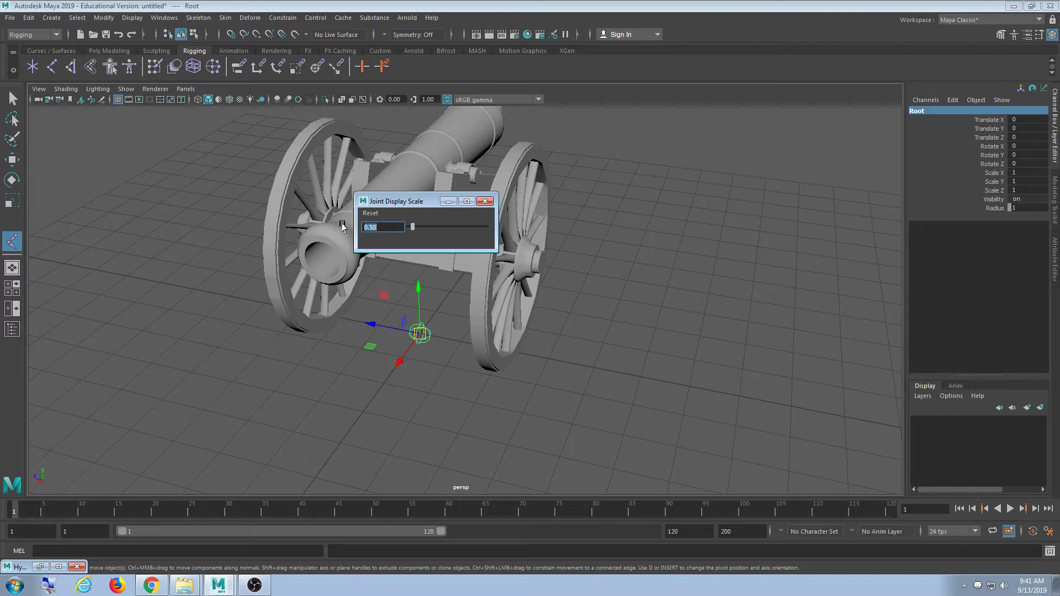
text(0.25)
key(Return)
drag(402, 201, 670, 221)
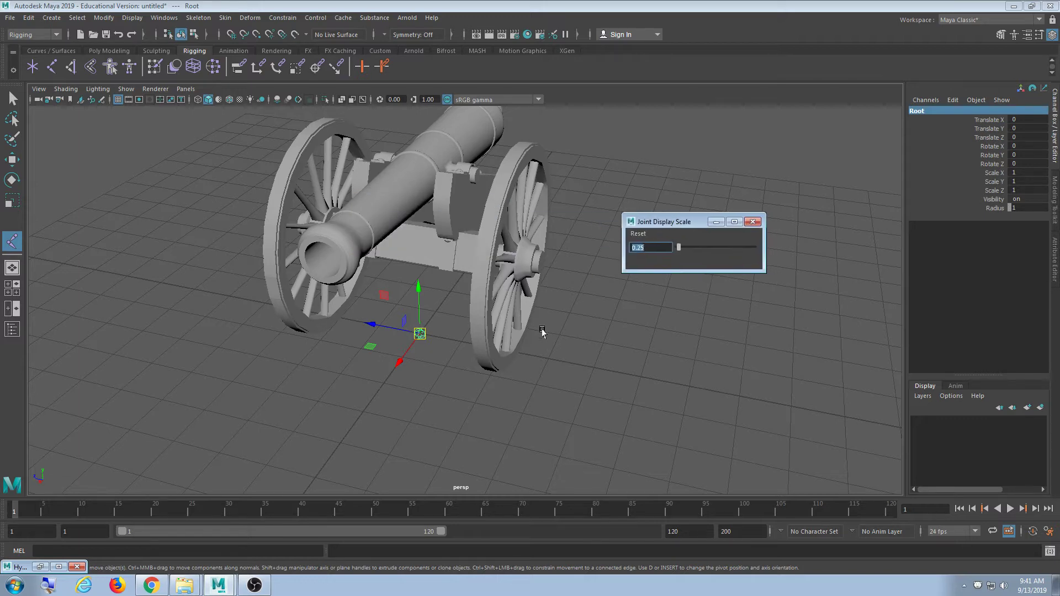
scroll(471, 388, up, 6)
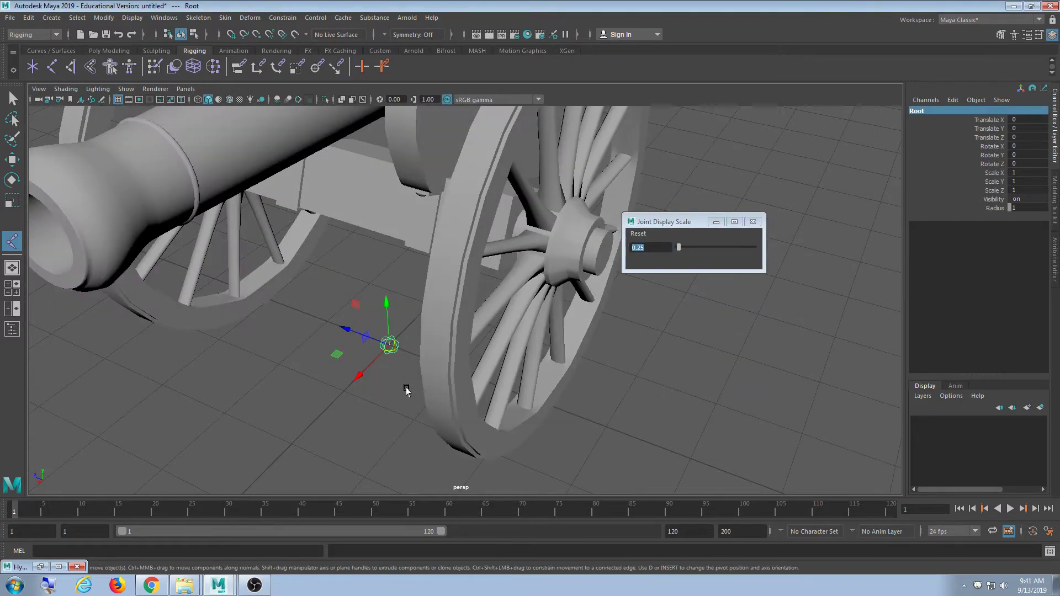
drag(694, 220, 720, 221)
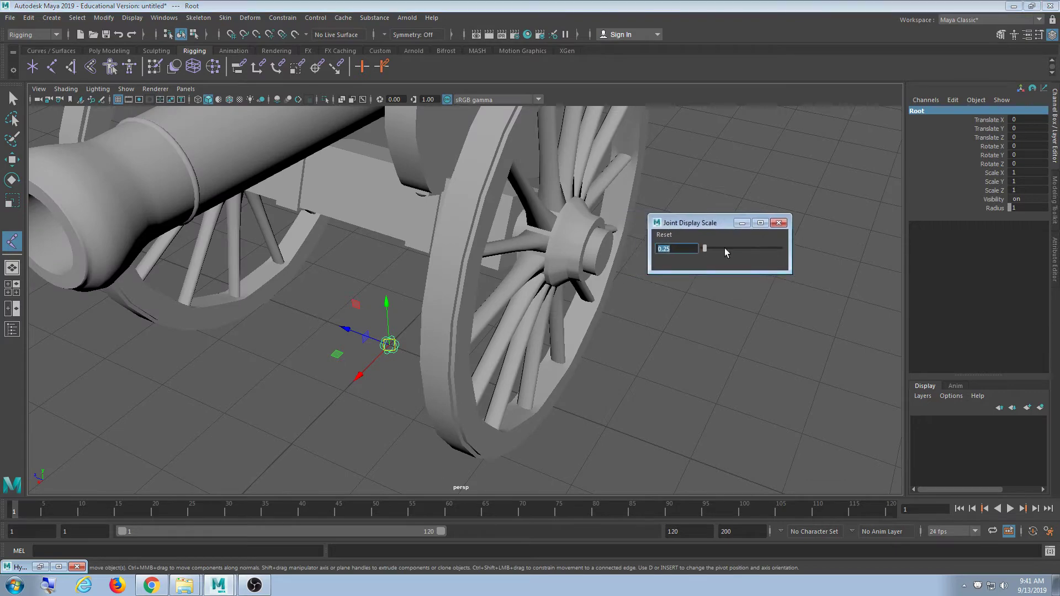
click(779, 223)
- Clear the selection, reselect the Root joint and inspect its placement beneath the cannon from the front, side and rear
click(705, 265)
key(a)
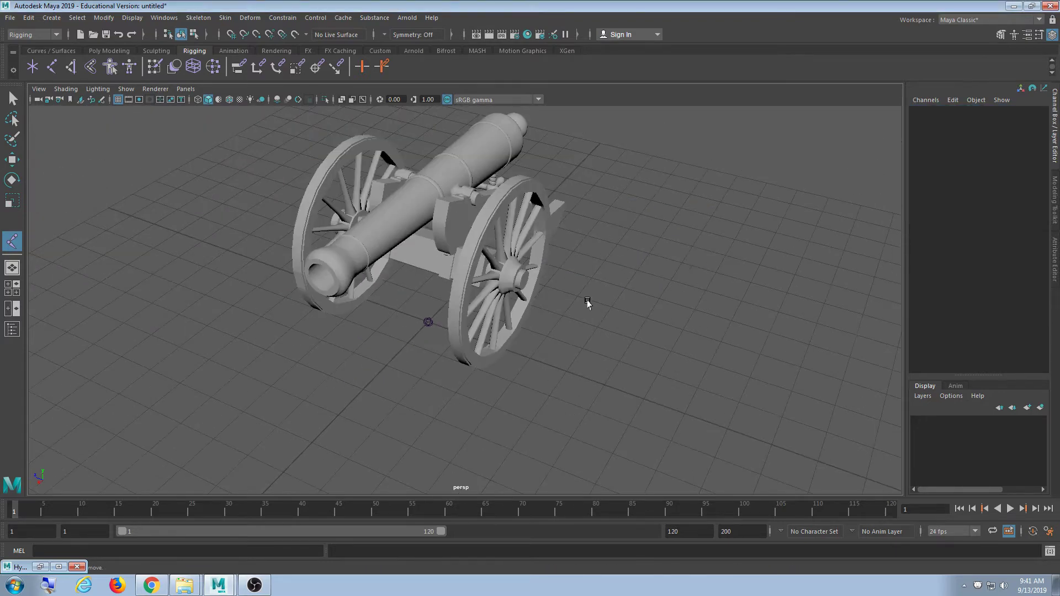
alt+drag(587, 301, 486, 353)
click(422, 369)
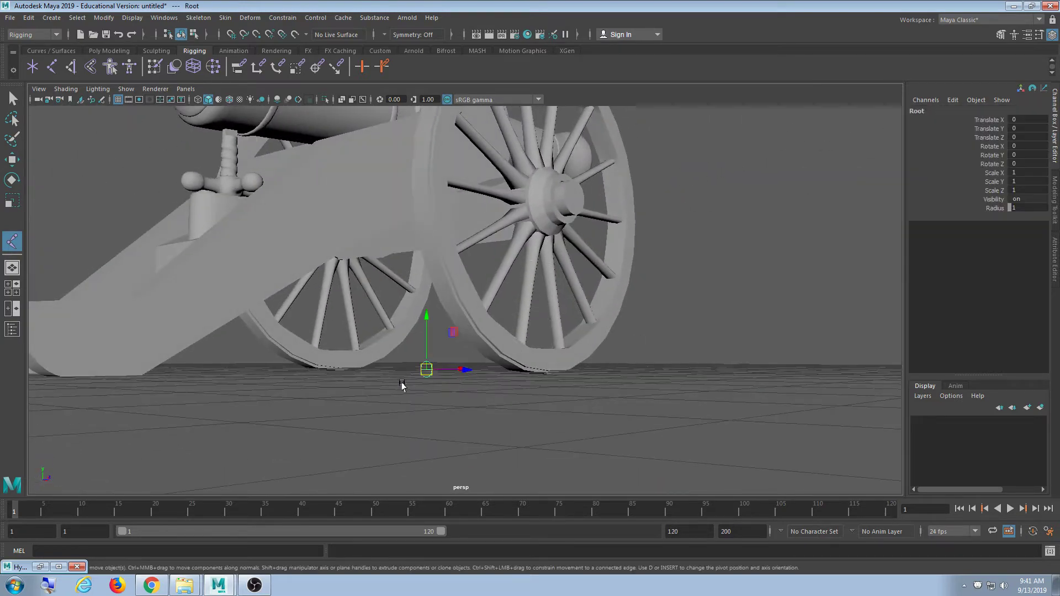
alt+drag(403, 386, 480, 355)
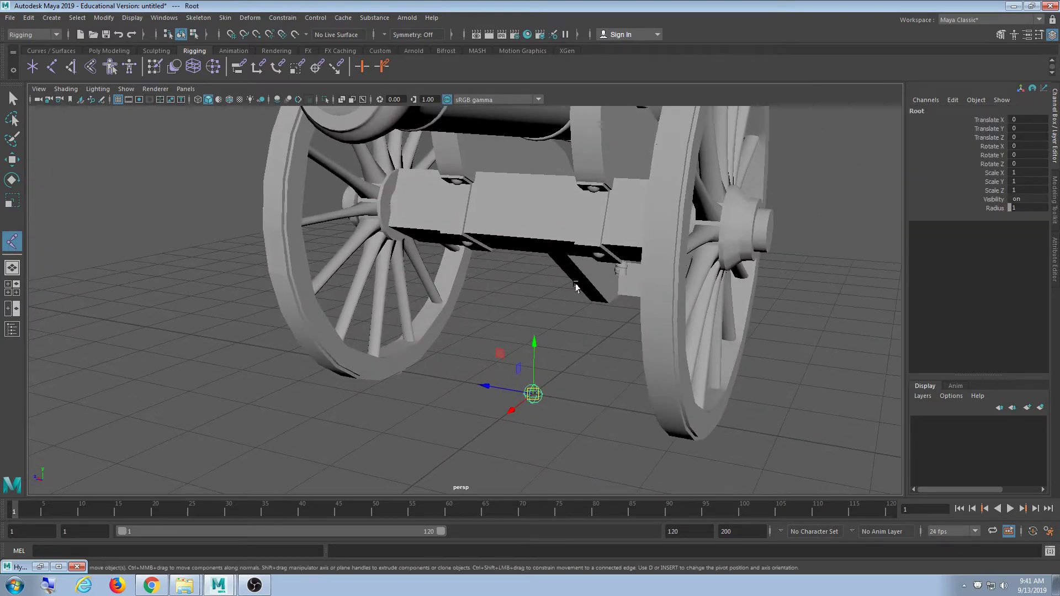
scroll(576, 287, down, 5)
alt+drag(575, 288, 678, 338)
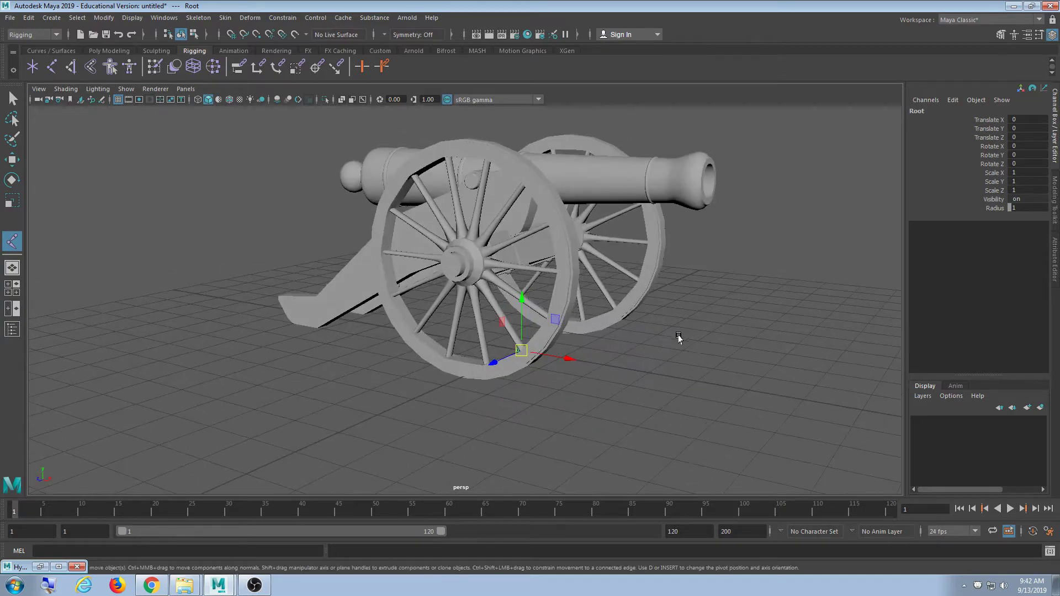
- Select the axle and examine how it runs between the two wheel hubs in shaded and wireframe display
scroll(679, 338, up, 3)
click(486, 309)
click(450, 251)
scroll(452, 343, up, 4)
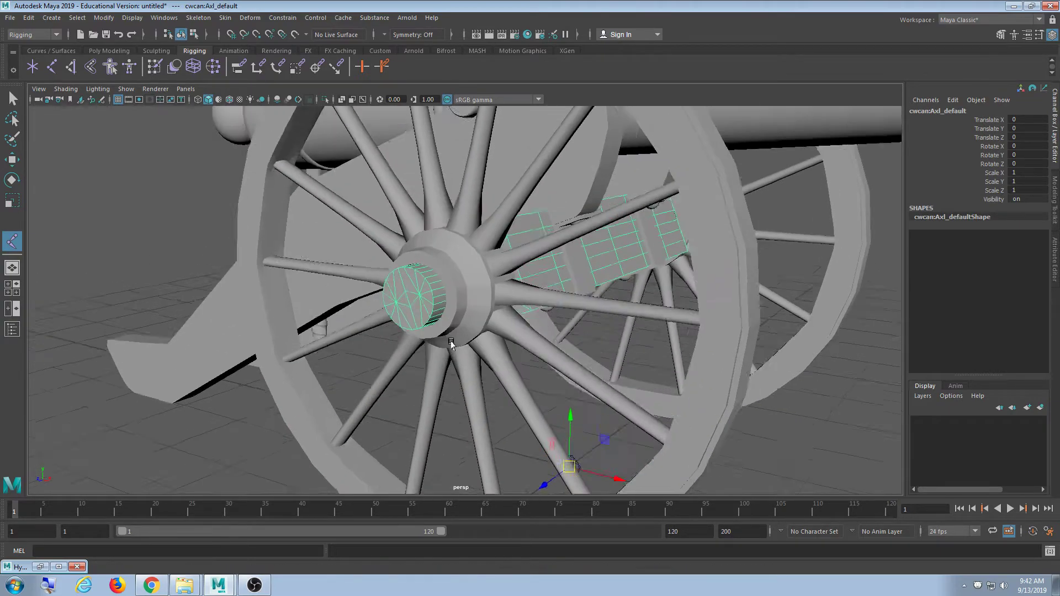
scroll(451, 344, down, 4)
click(683, 204)
alt+drag(569, 284, 469, 327)
click(595, 294)
scroll(317, 334, up, 5)
key(4)
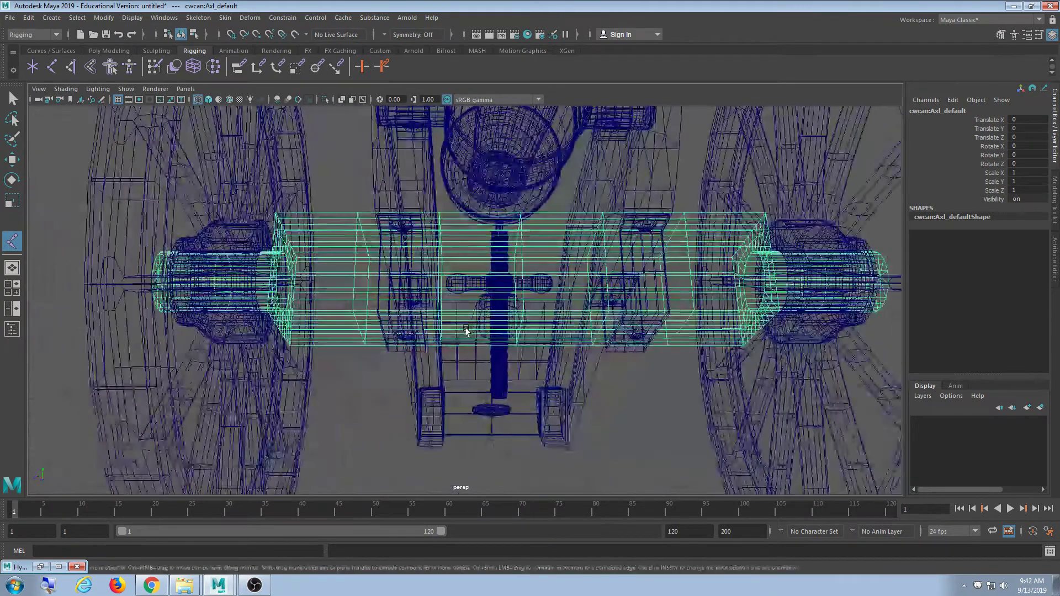
key(bracketleft)
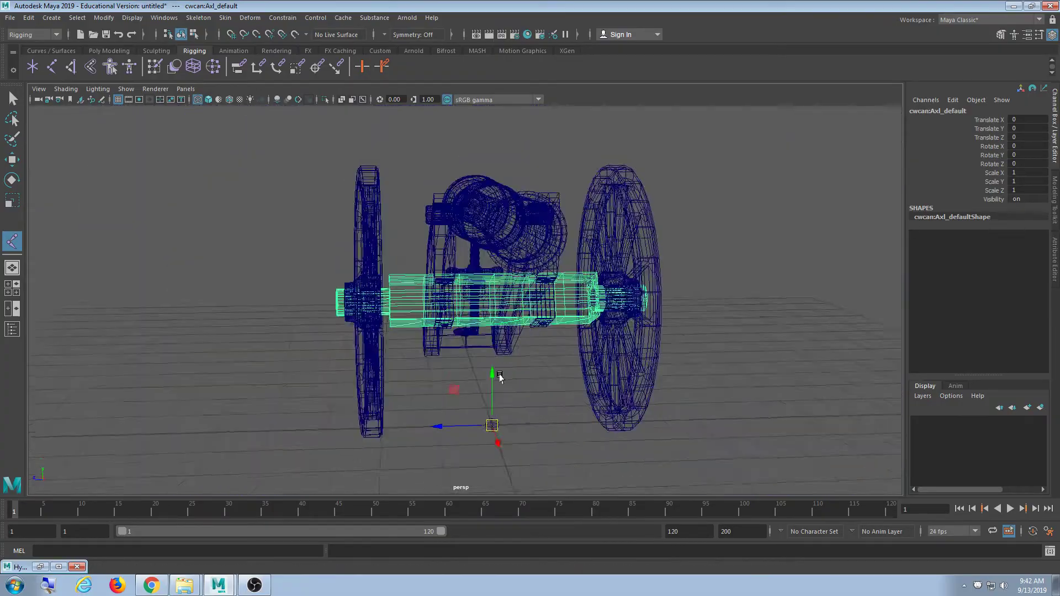
scroll(543, 381, up, 3)
alt+drag(542, 379, 568, 323)
- Select the Cylinder62_default wheel, switch it to smooth mesh preview and clear the selection
click(582, 286)
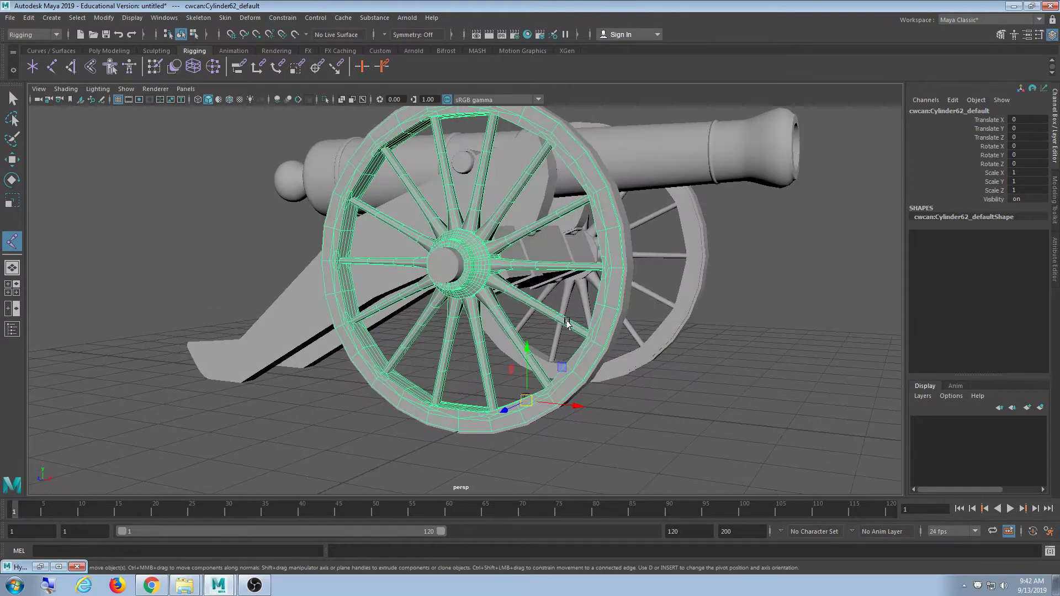
click(456, 264)
alt+drag(457, 264, 628, 334)
click(688, 331)
key(3)
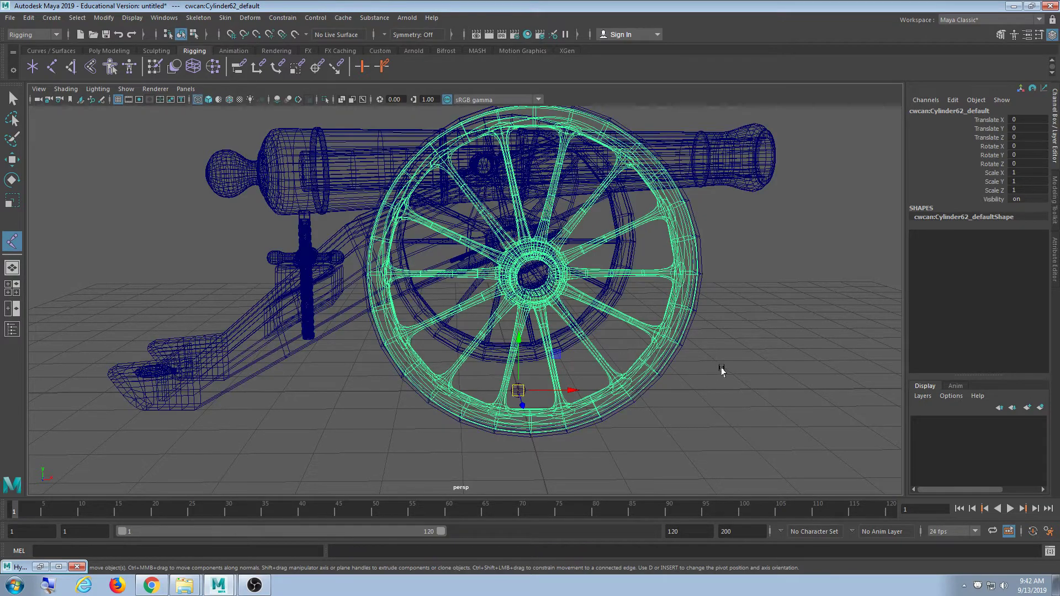
click(721, 367)
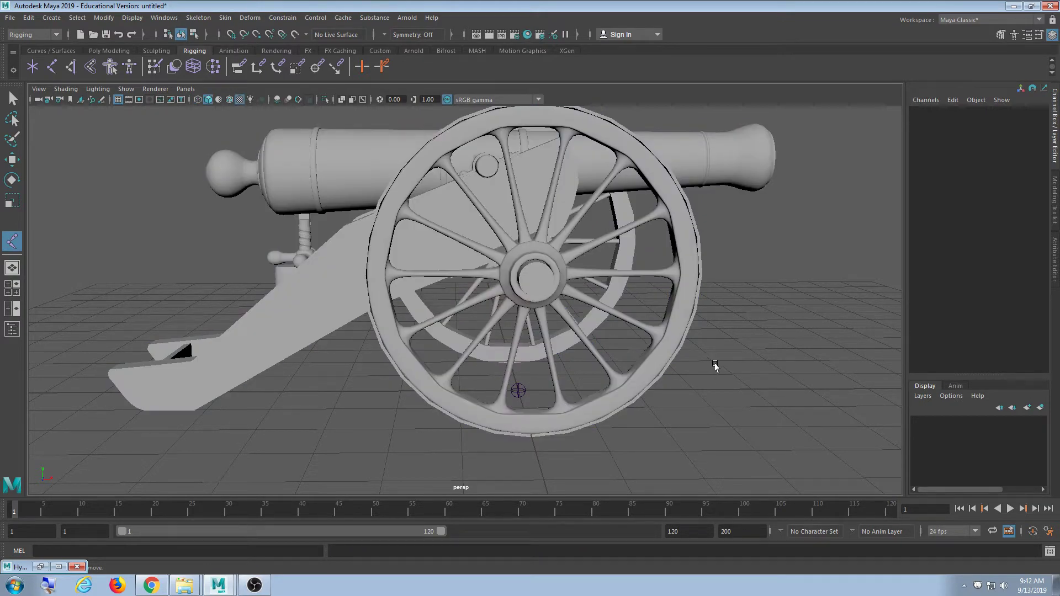
- Examine the whole cannon and the Root joint in wireframe and return to shaded display
key(4)
alt+drag(710, 362, 655, 391)
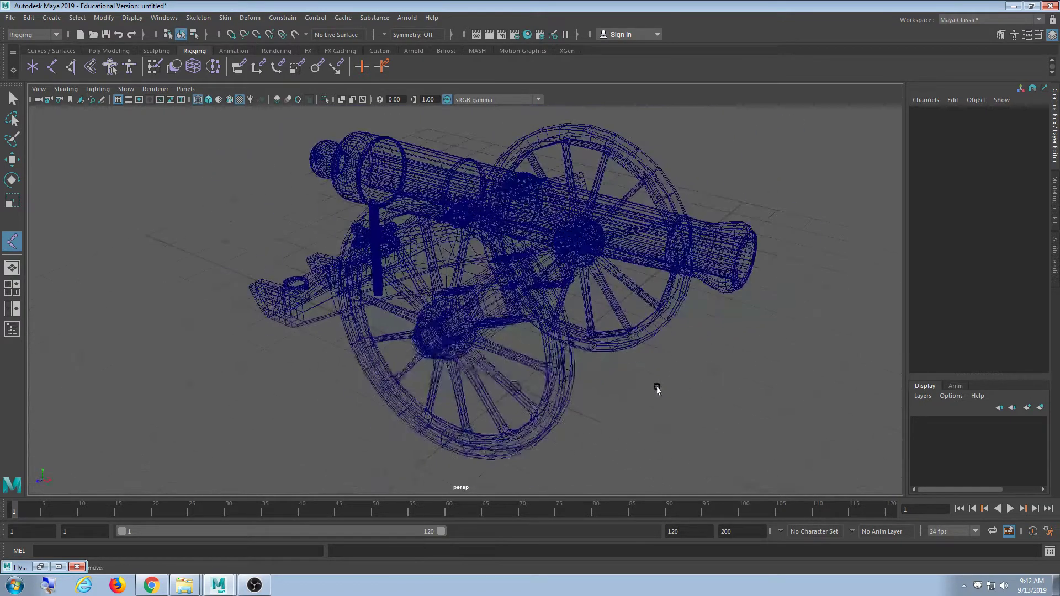
scroll(647, 390, up, 5)
scroll(646, 388, down, 3)
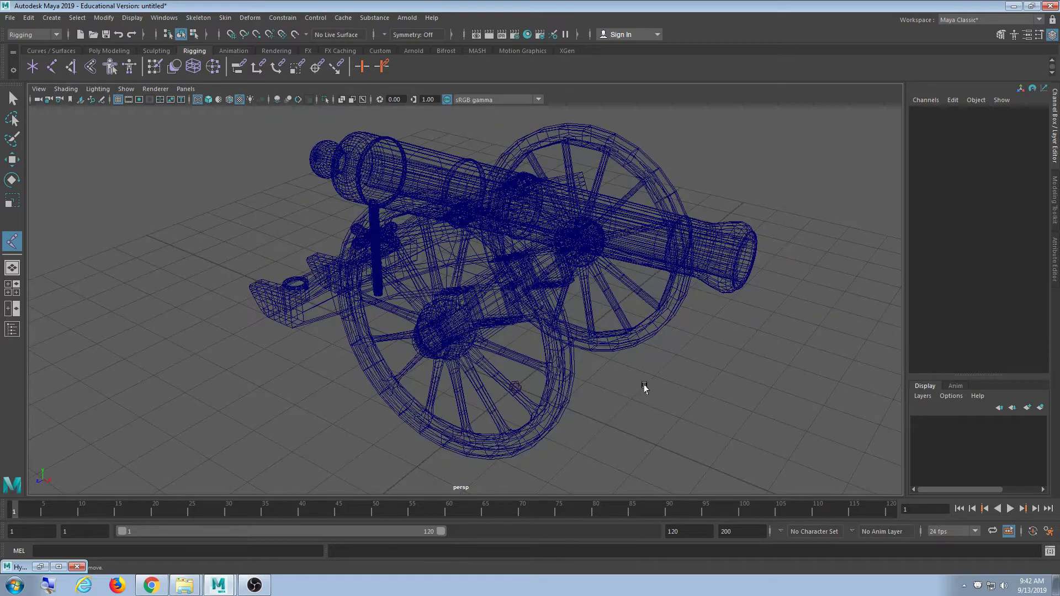
alt+drag(645, 388, 622, 402)
key(5)
scroll(580, 389, up, 5)
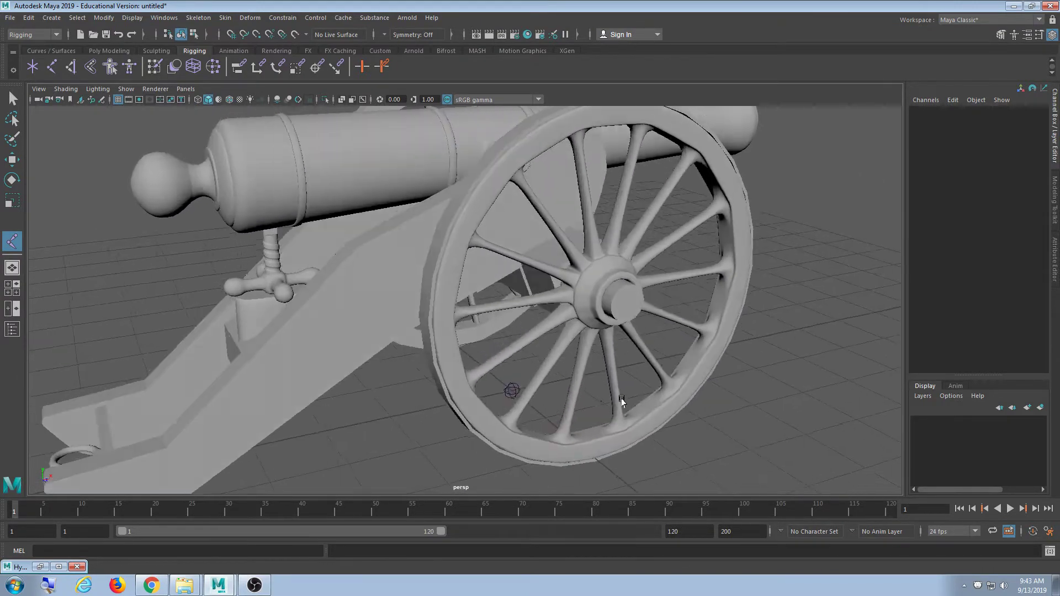
- Turn off smooth mesh preview on the Cylinder62_default wheel and deselect it
alt+drag(472, 358, 520, 385)
click(489, 367)
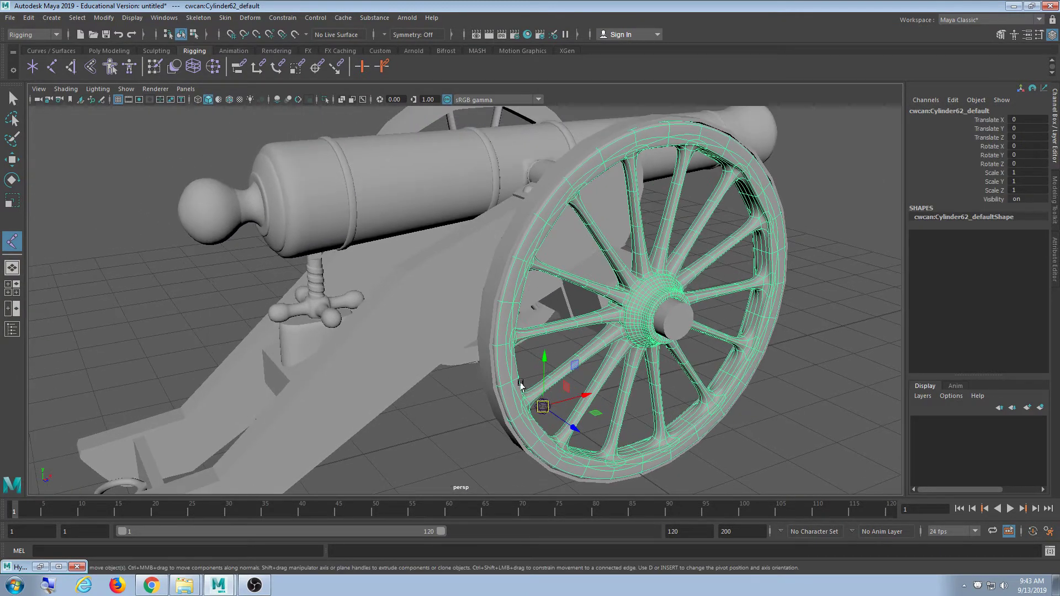
key(1)
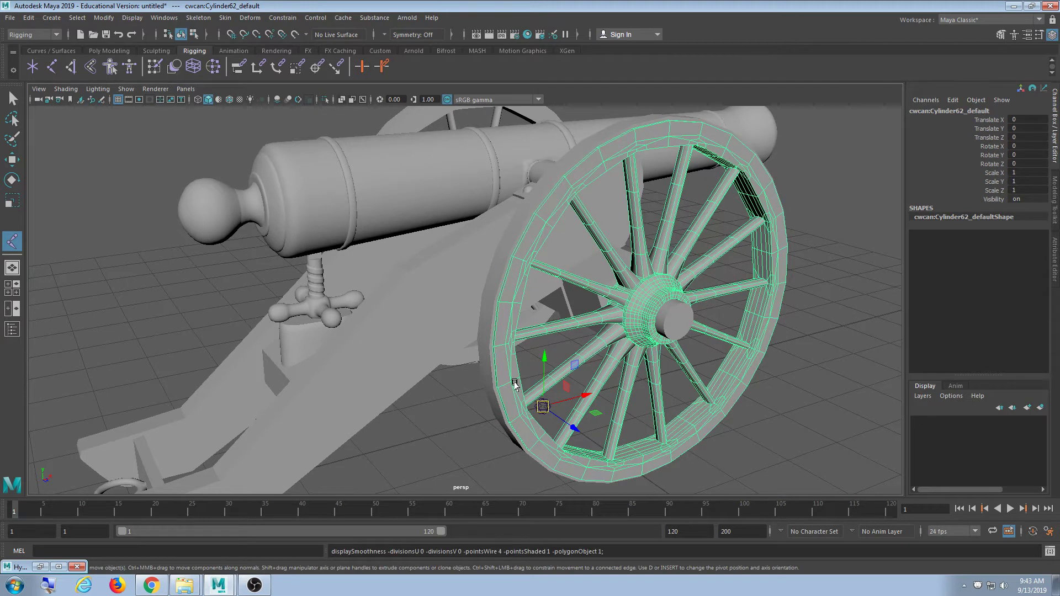
click(741, 430)
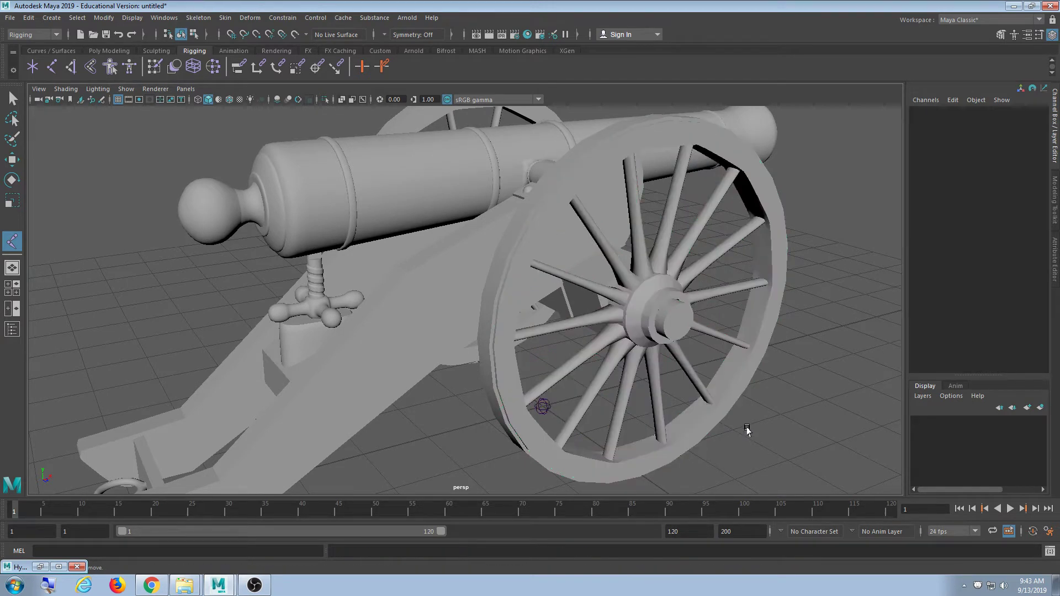
- Hide joints in the viewport, select all of the cannon's meshes and return them to unsmoothed display
alt+drag(746, 431, 390, 358)
click(390, 351)
scroll(267, 267, down, 3)
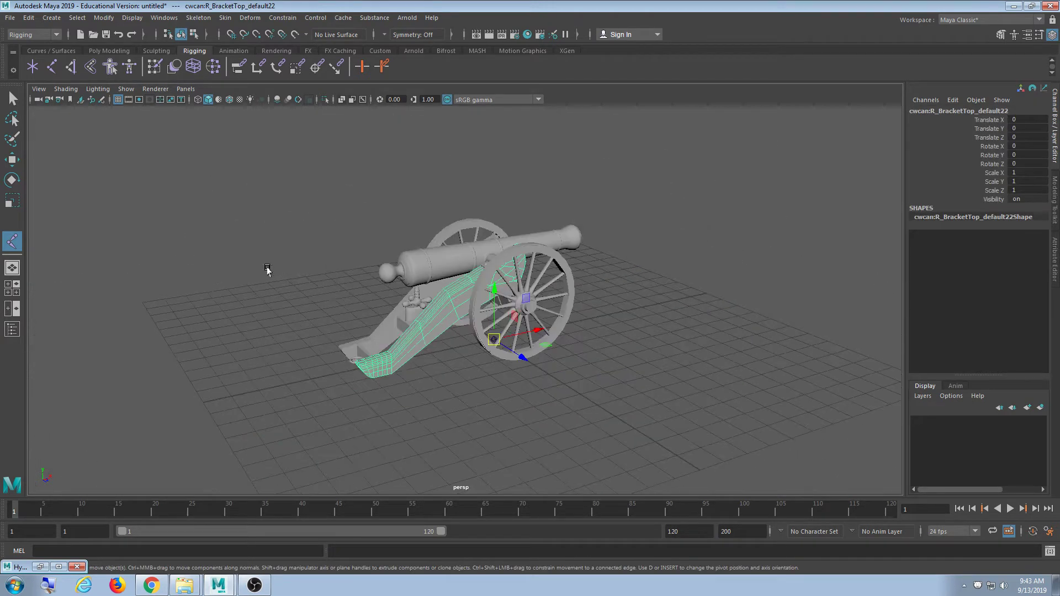
click(689, 428)
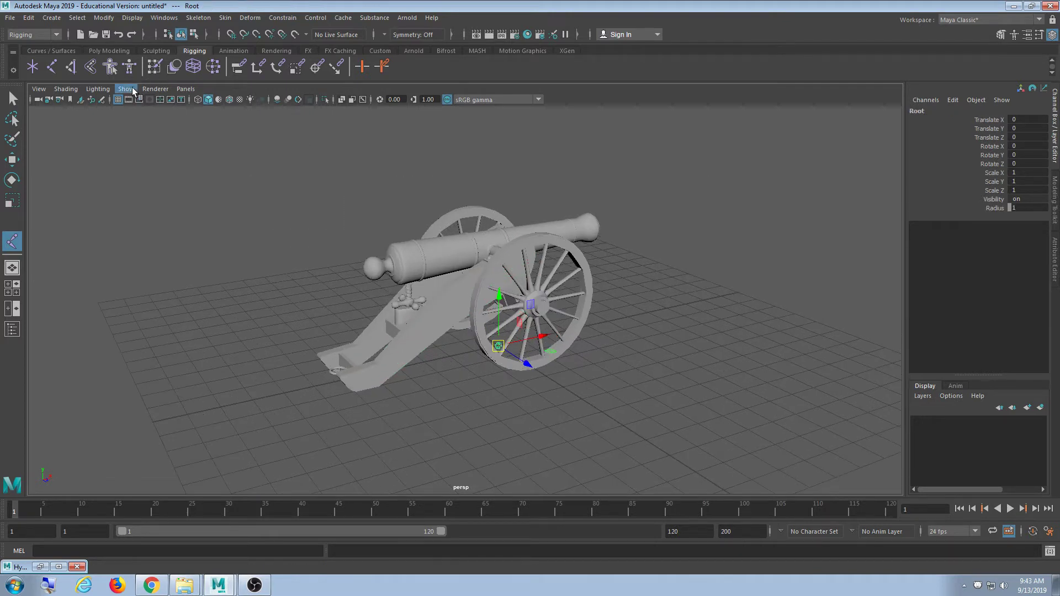
click(126, 88)
click(132, 96)
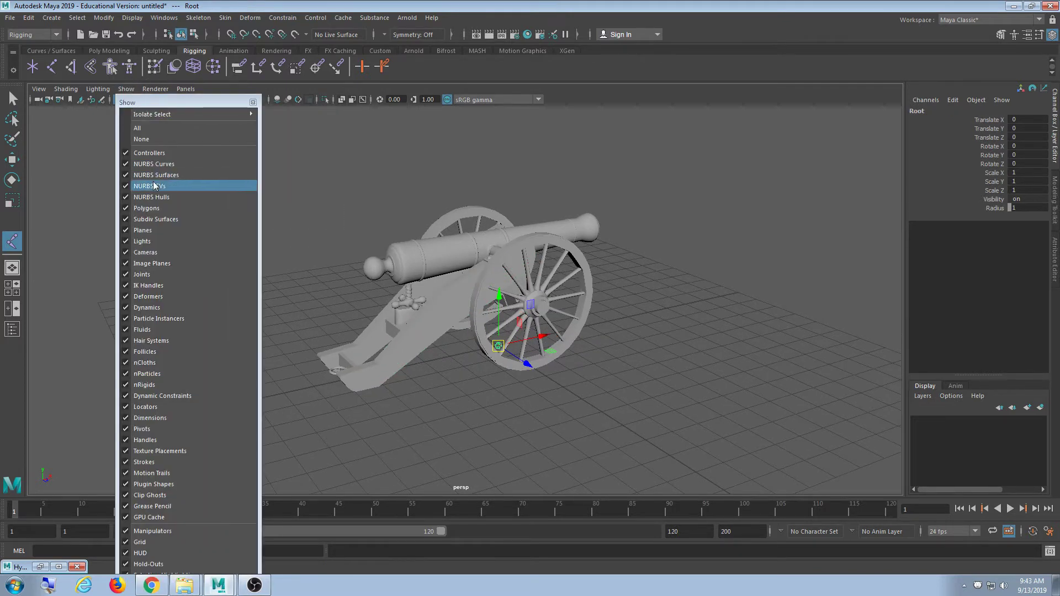
click(159, 274)
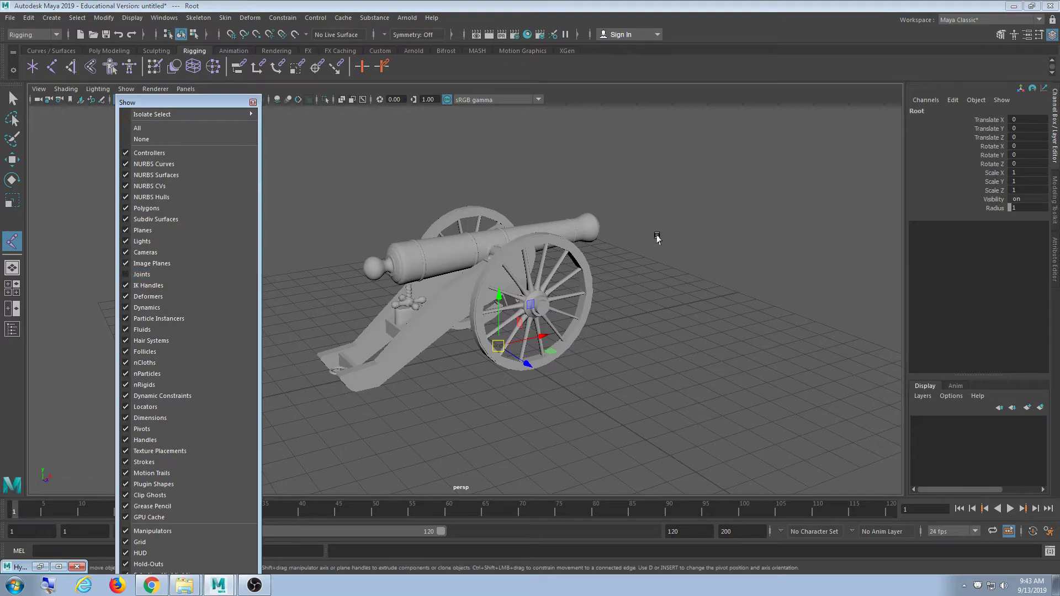
drag(655, 234, 204, 471)
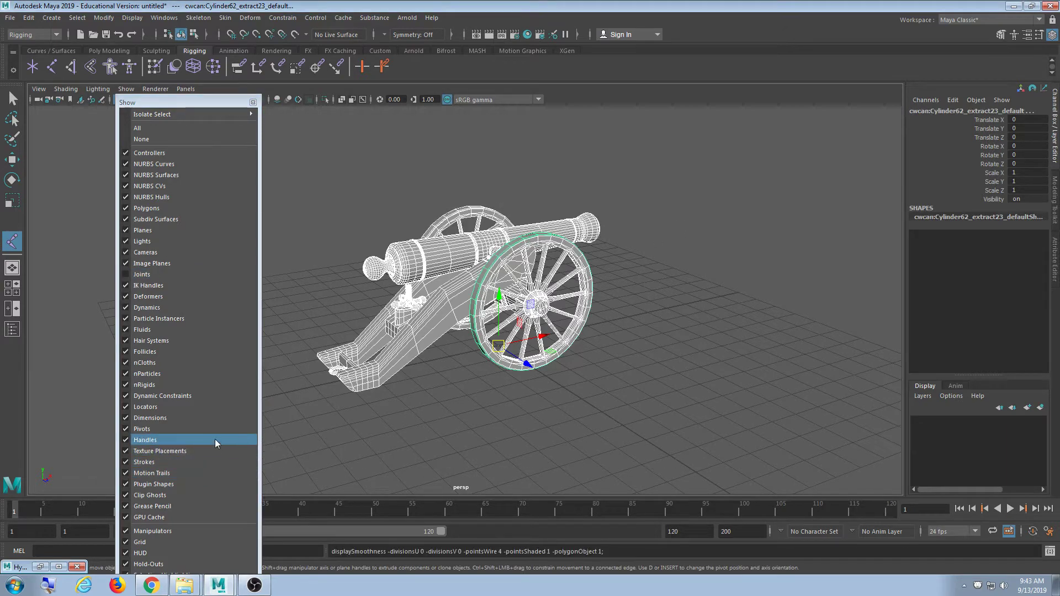
- Show joints in the viewport again, close the display filter list and clear the selection
click(143, 275)
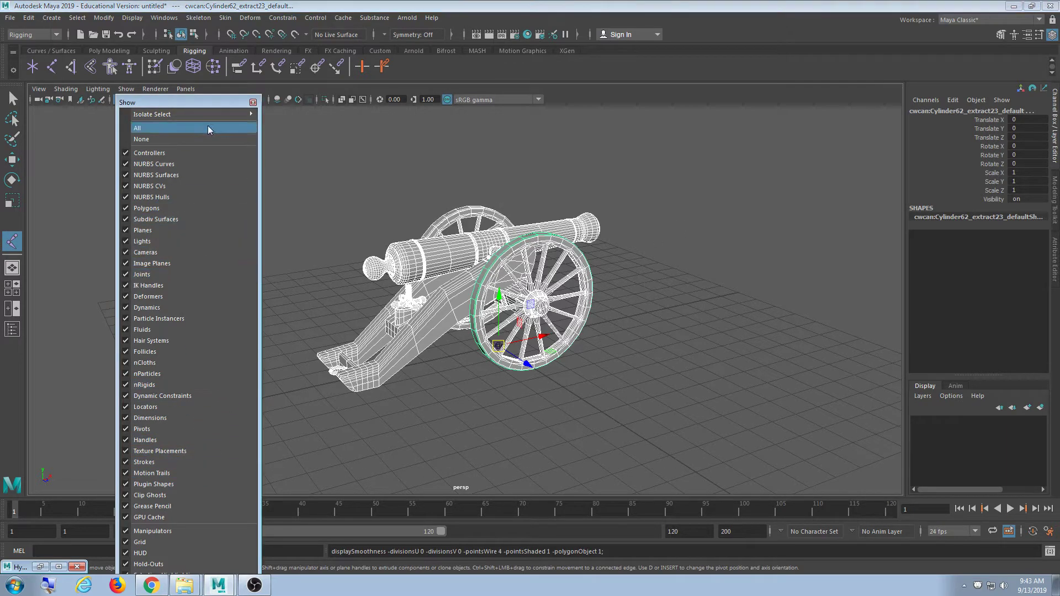
click(253, 102)
key(5)
click(680, 378)
- Center the pivot of the Cylinder62_default wheel and check its placement in the hub
scroll(673, 326, up, 5)
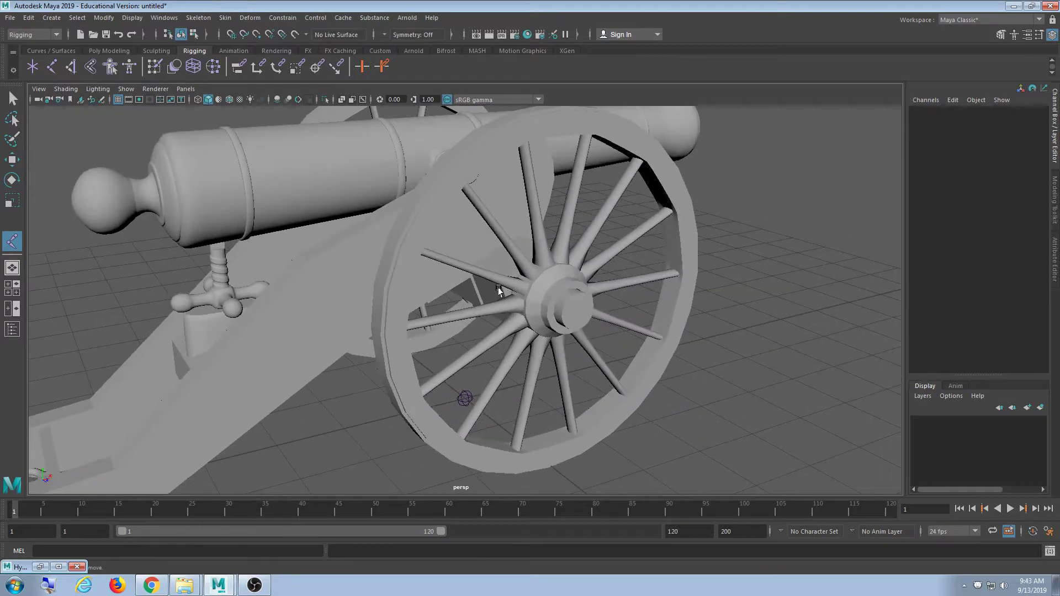
click(499, 291)
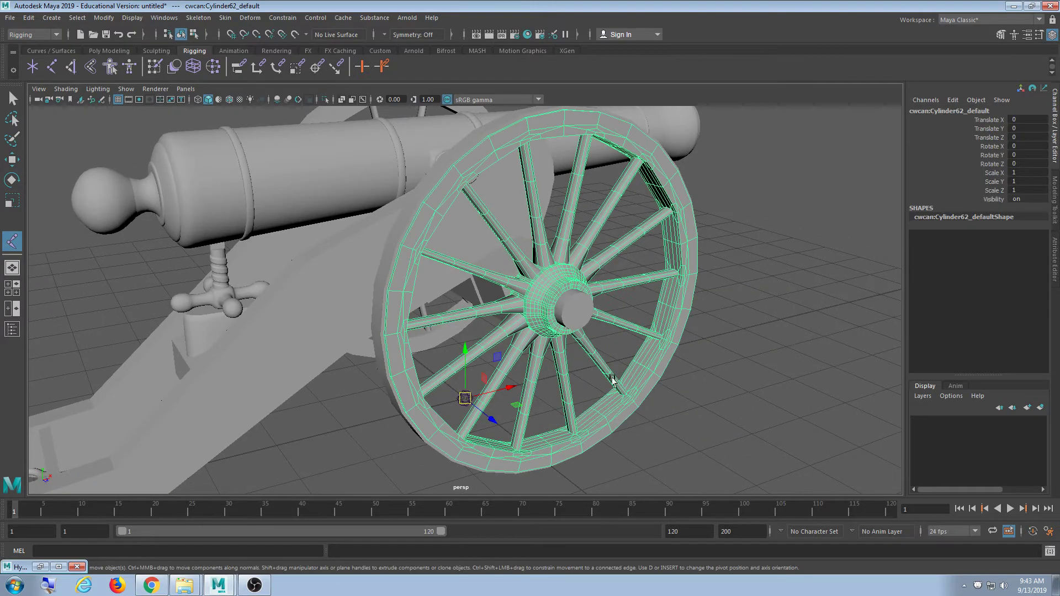
alt+drag(499, 291, 481, 420)
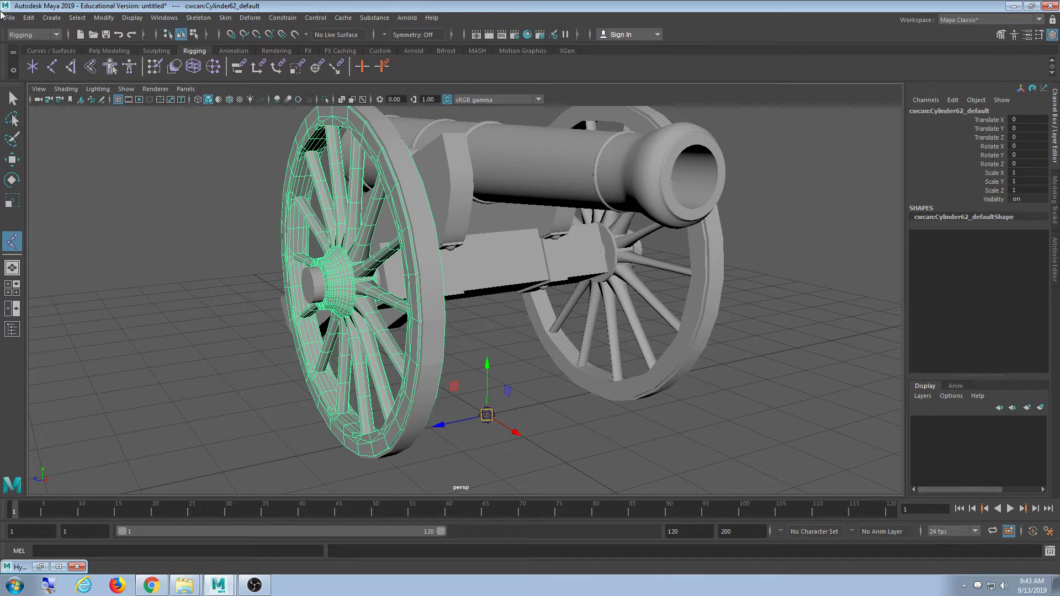
click(106, 19)
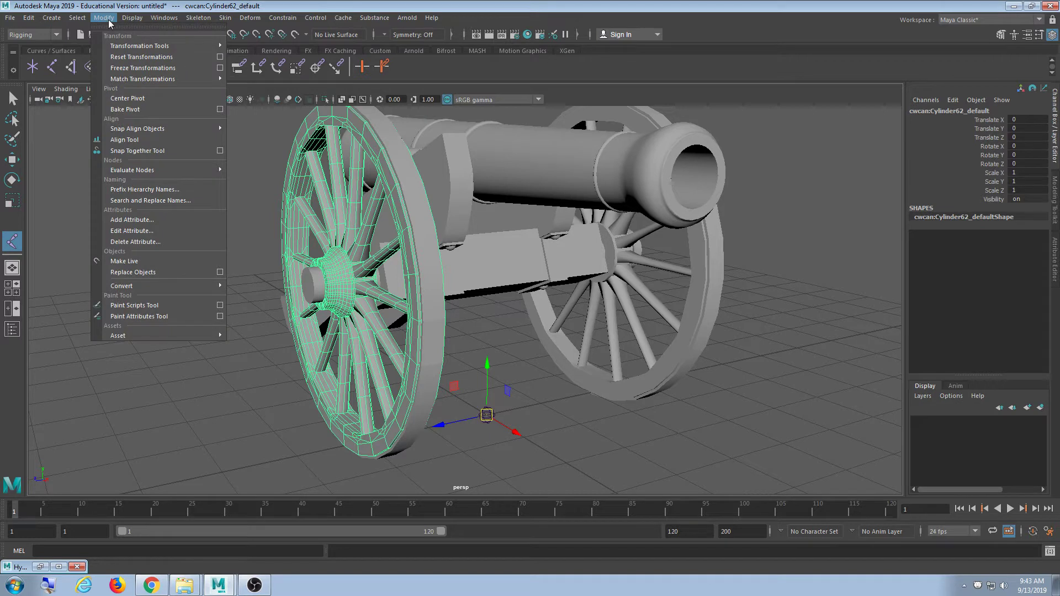
click(119, 99)
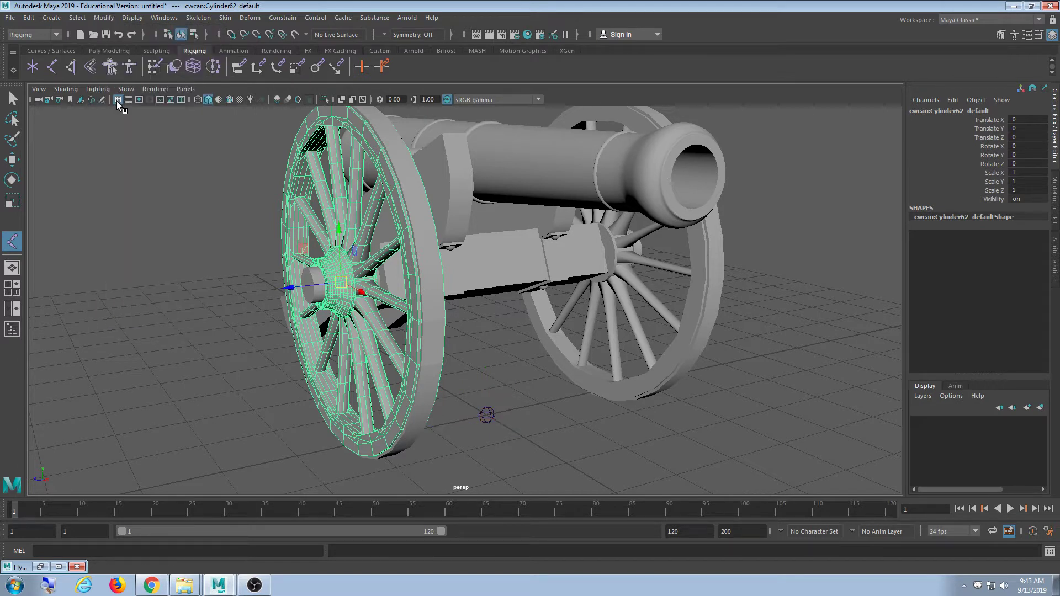
alt+drag(332, 309, 486, 332)
scroll(486, 331, up, 6)
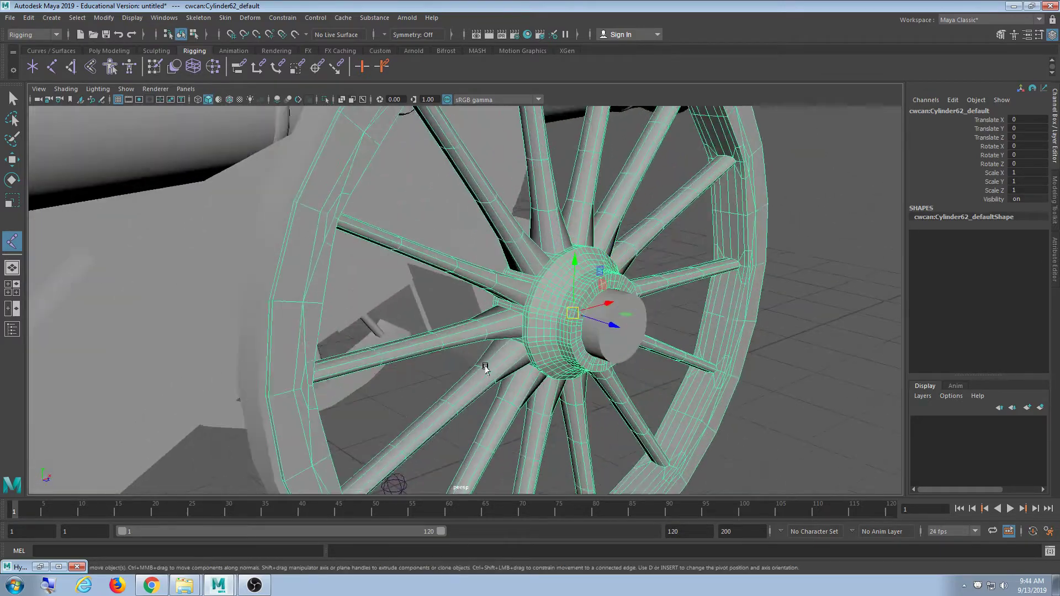
scroll(486, 368, down, 5)
alt+drag(433, 300, 576, 386)
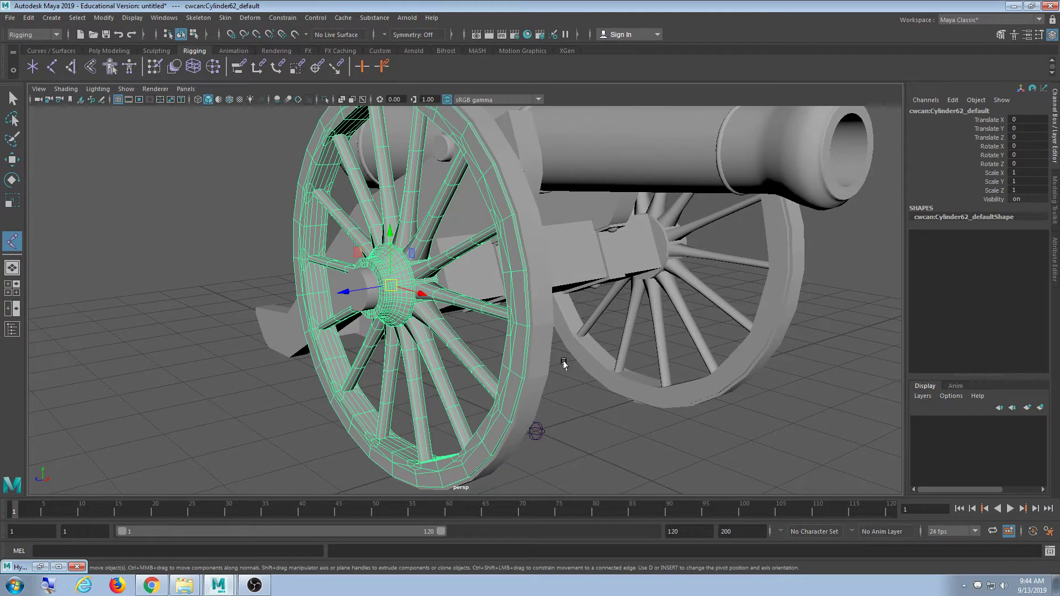
- Inspect the wheel's transform and shape attributes, including its world-space rotate and scale pivots, and clear the selection
key(ctrl+a)
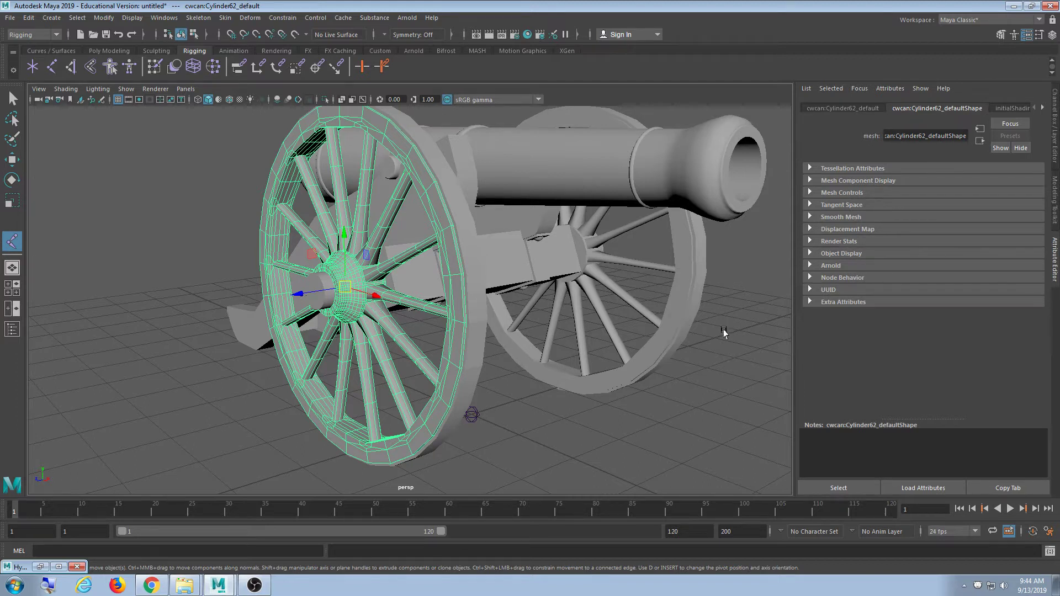
click(857, 108)
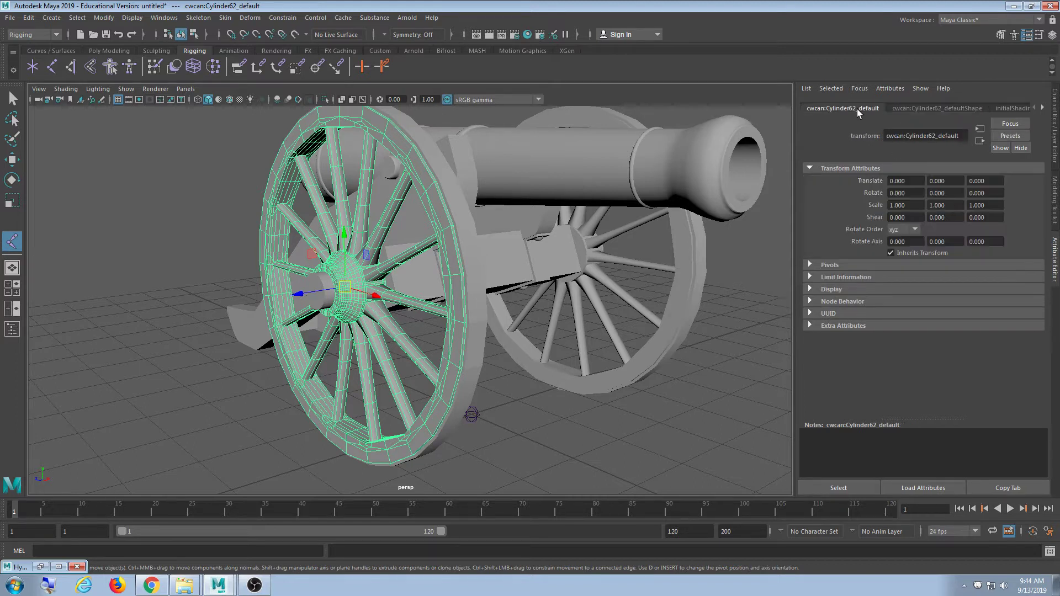
click(949, 108)
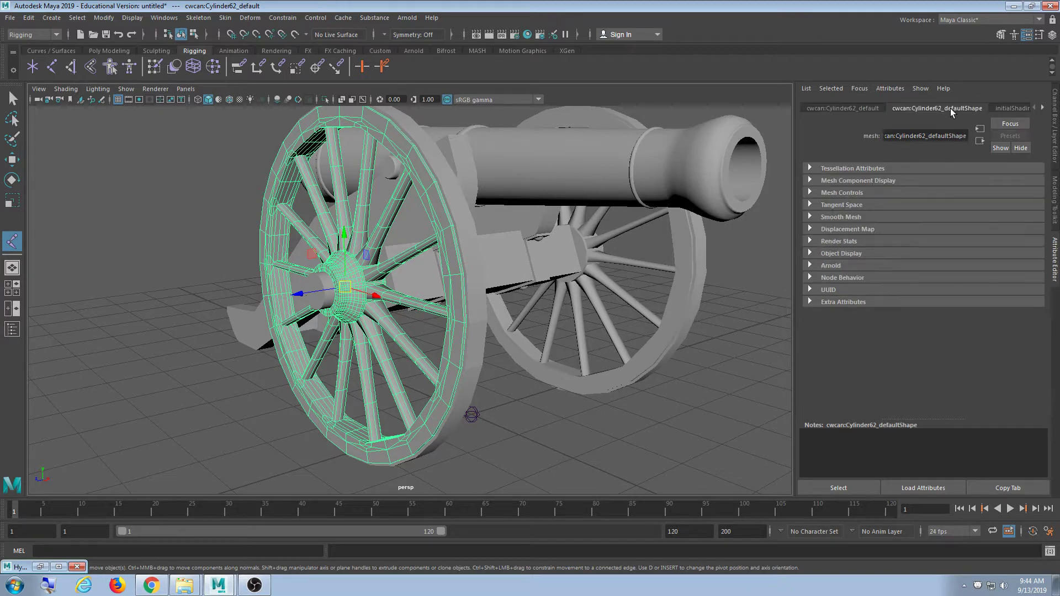
click(860, 110)
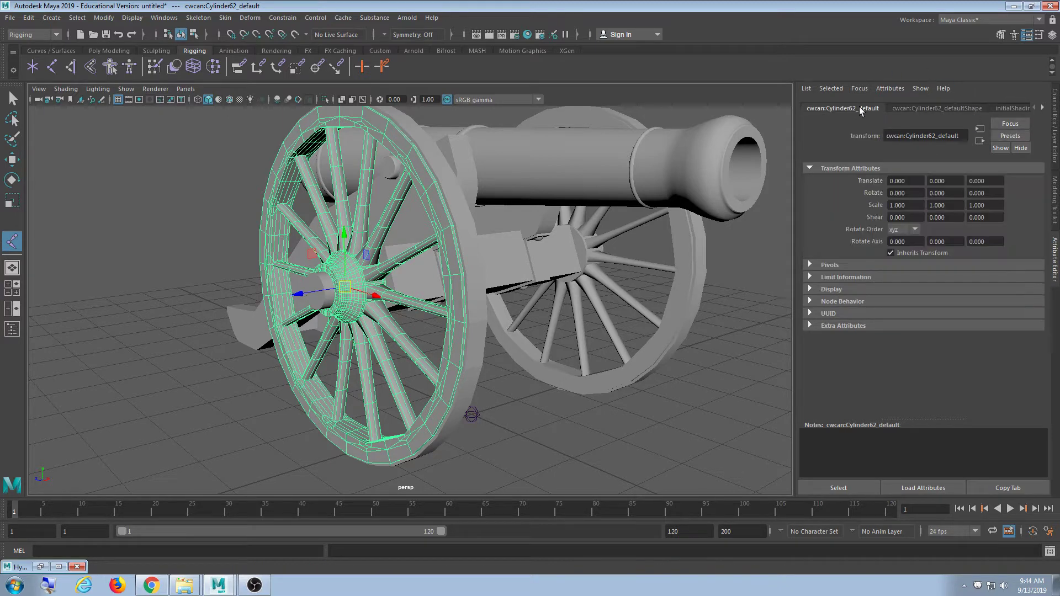
click(906, 110)
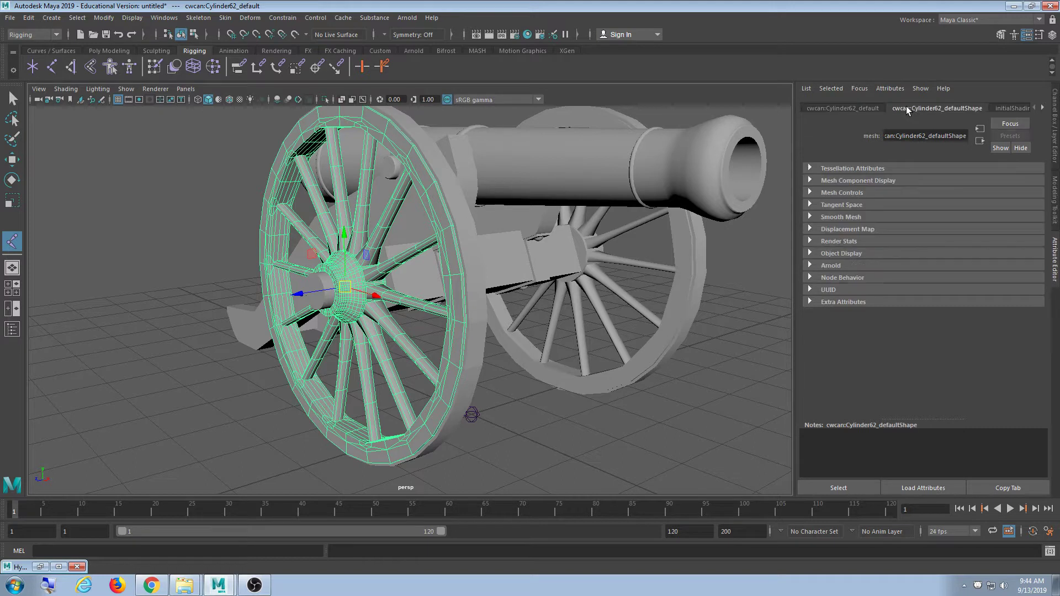
click(865, 109)
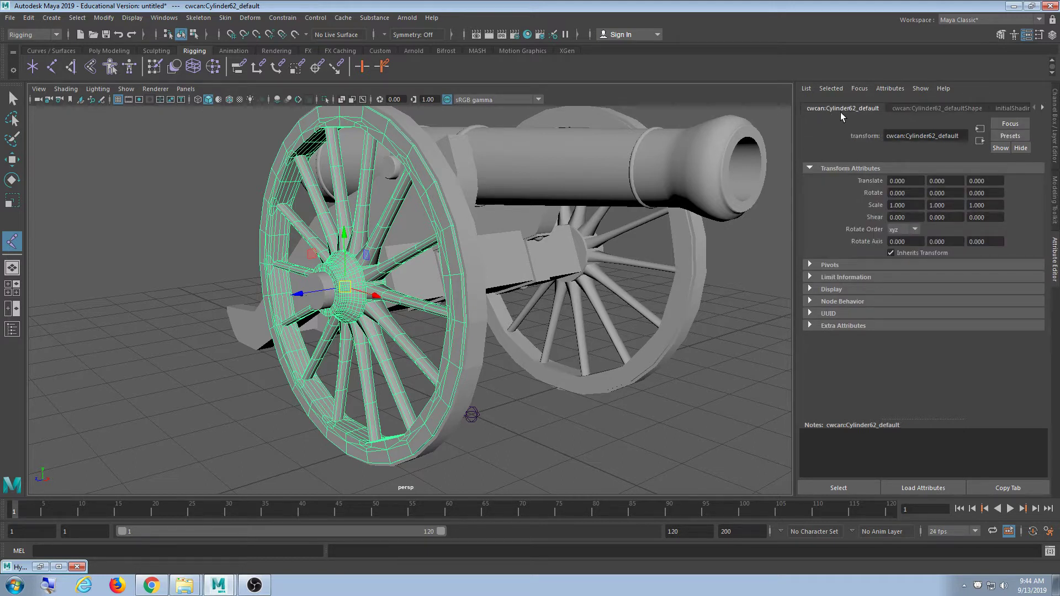
click(852, 265)
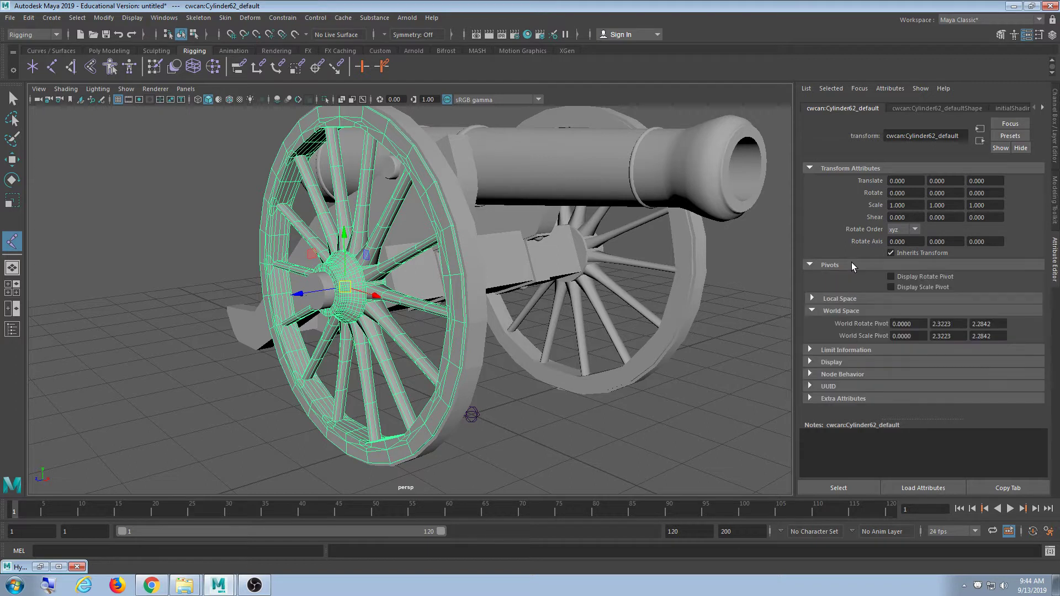
click(851, 266)
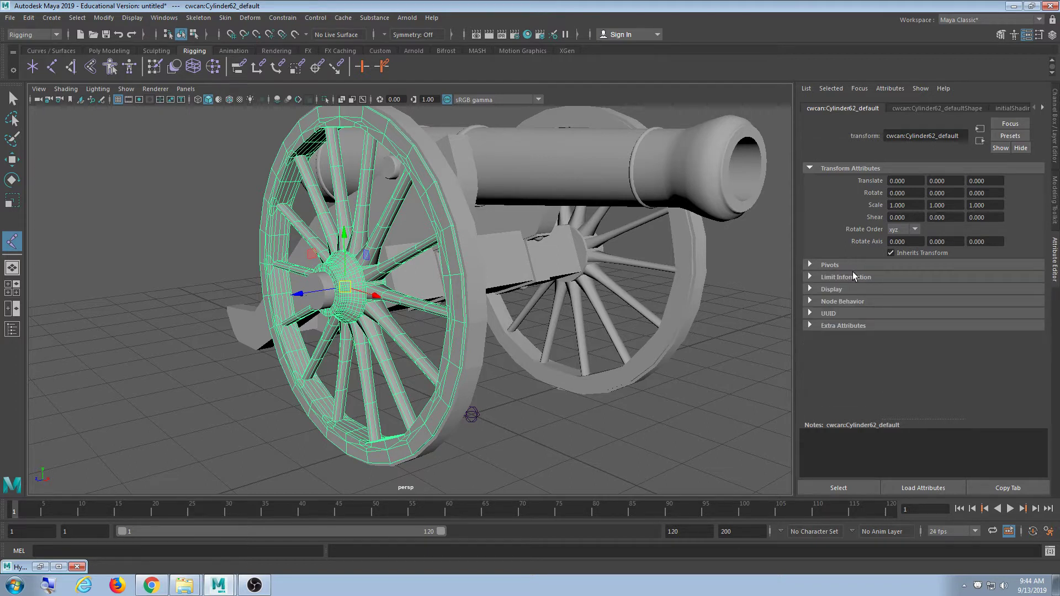
click(853, 268)
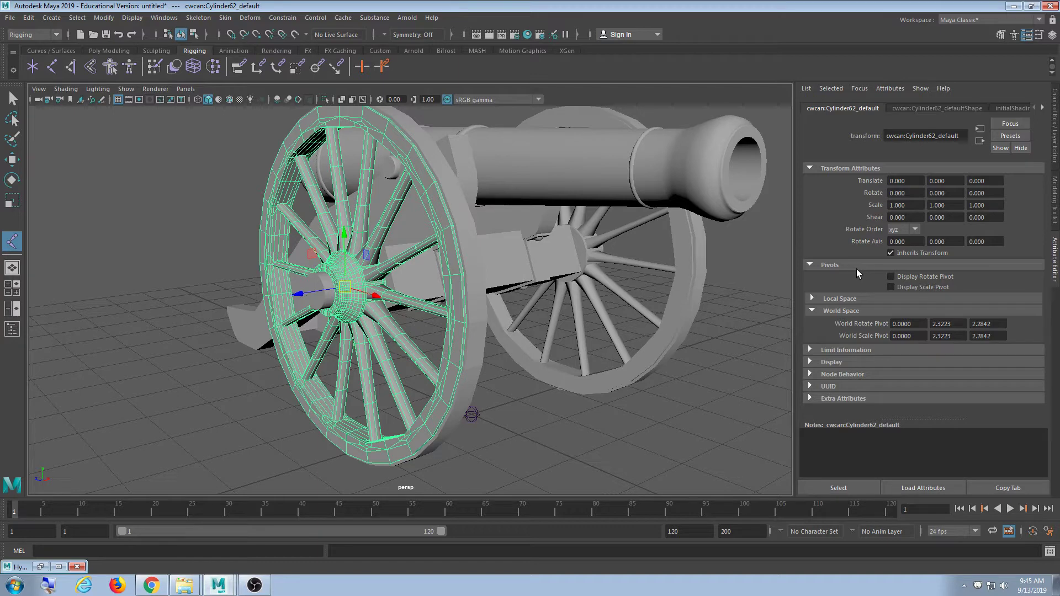
click(583, 450)
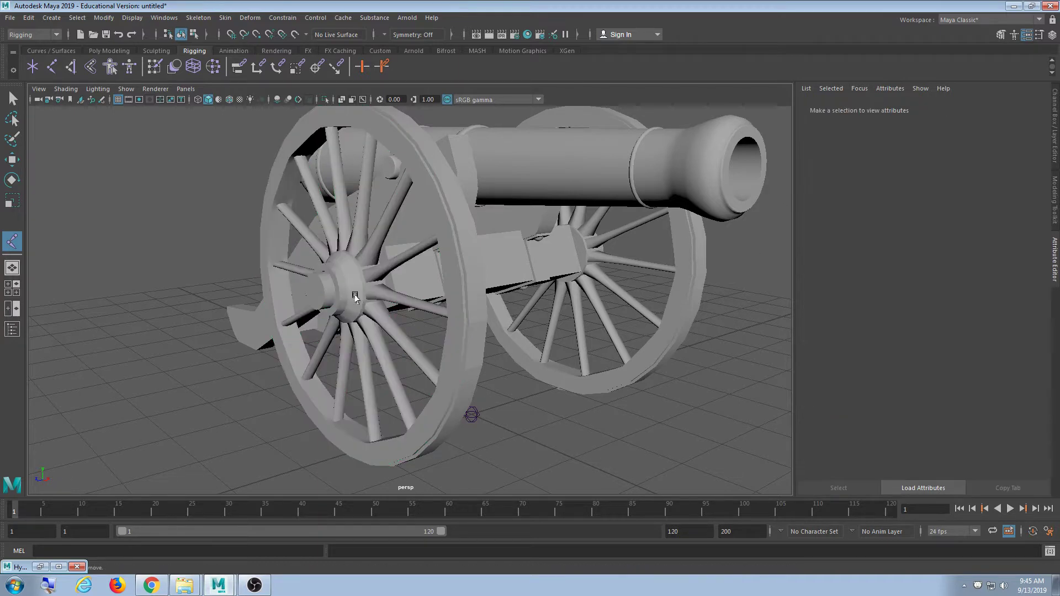
- Display the rotate pivot of the Cylinder62_default wheel and clear the selection
click(387, 272)
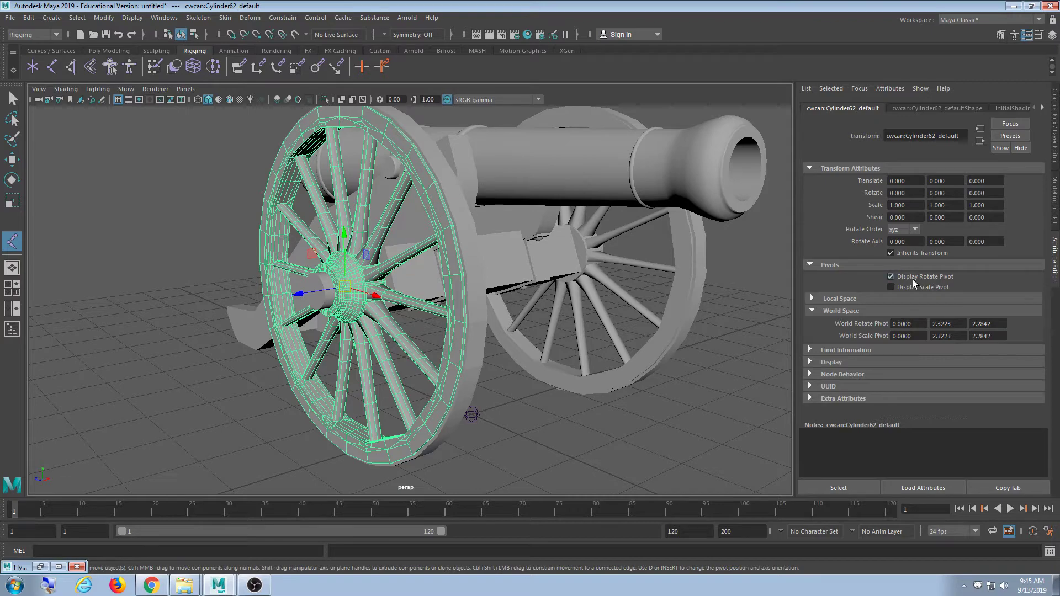
click(611, 418)
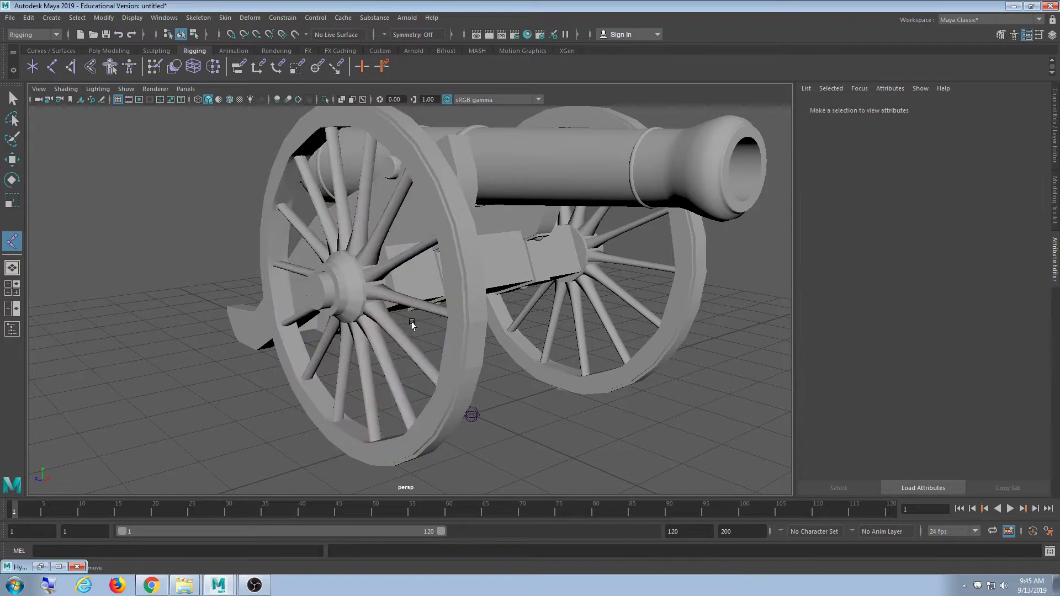
- Turn on X-Ray shading in the perspective view to see through the cannon's meshes into the wheel hub
alt+drag(413, 325, 526, 317)
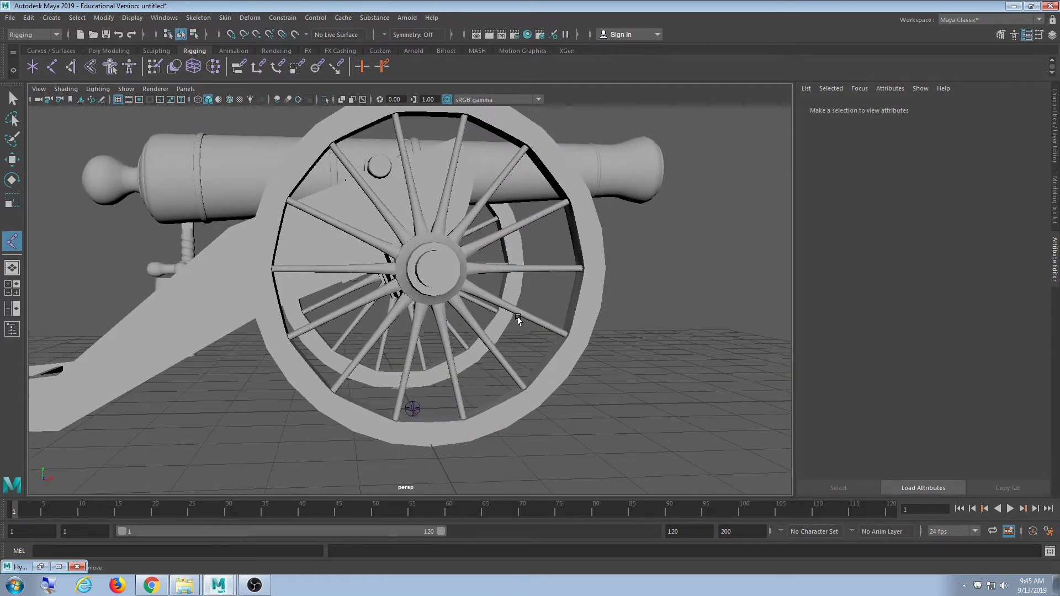
alt+drag(518, 319, 481, 328)
click(65, 89)
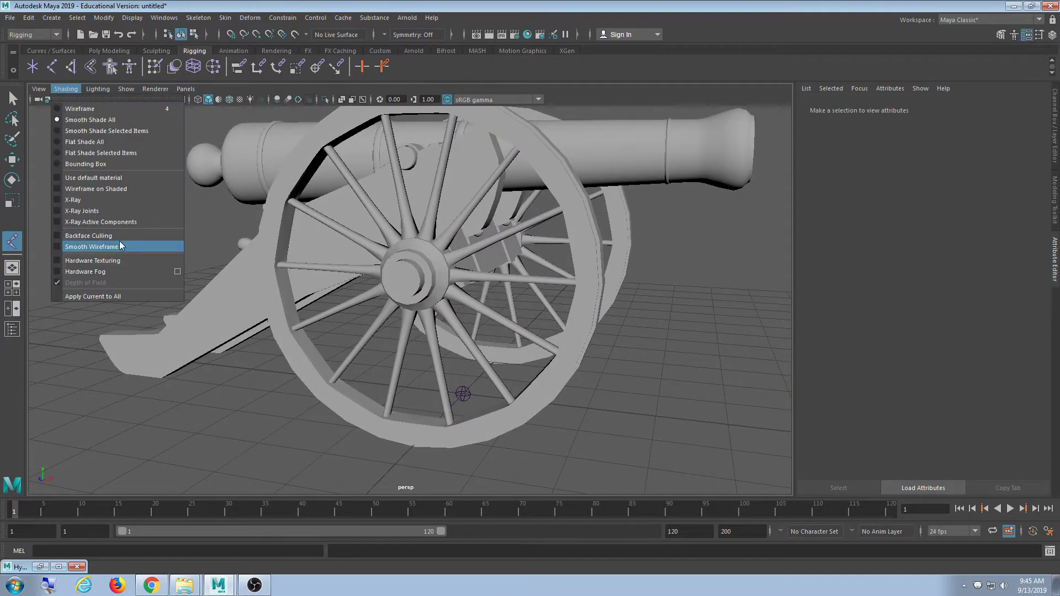
click(108, 200)
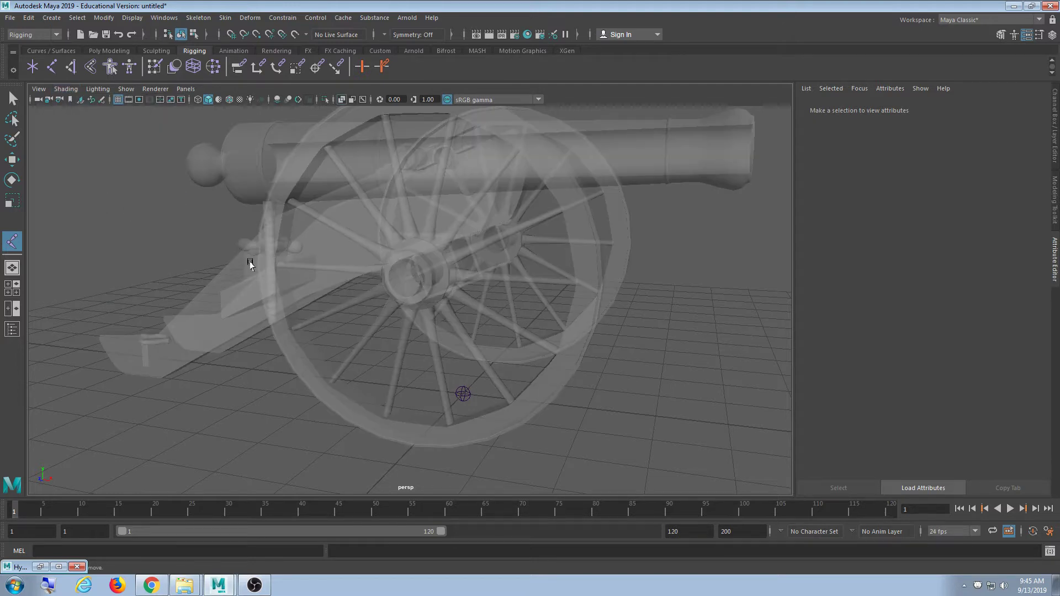
mouse_move(250, 266)
alt+mouse_down()
mouse_move(475, 334)
mouse_move(450, 346)
mouse_move(421, 334)
mouse_move(548, 338)
mouse_move(497, 326)
alt+mouse_up()
click(65, 89)
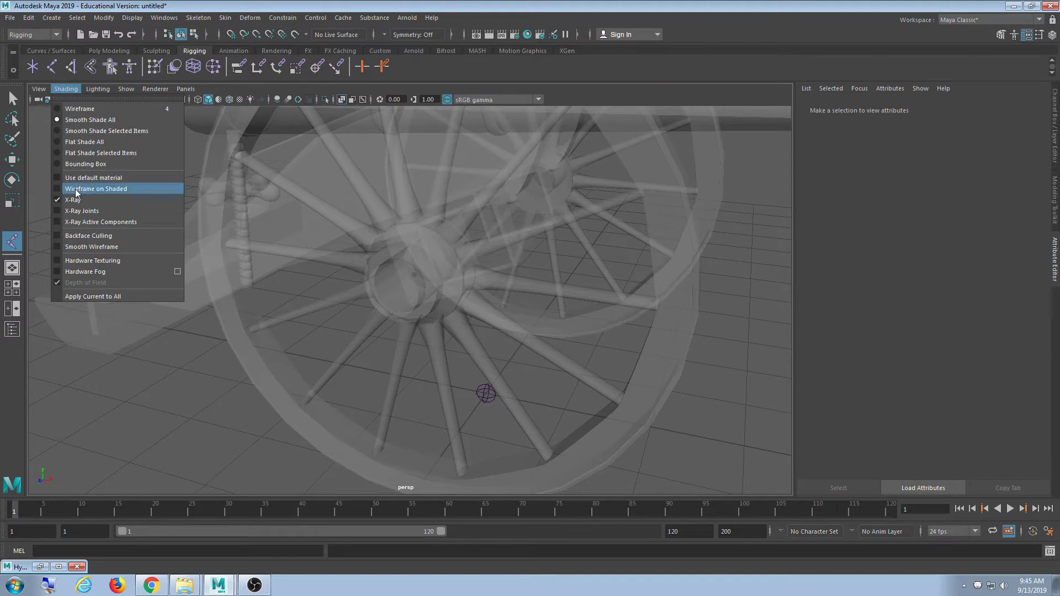
click(318, 304)
- Turn on X-Ray Joints display in the perspective view and check the wheel hub and Root joint
key(f)
click(300, 342)
alt+drag(300, 342, 351, 325)
scroll(352, 324, up, 4)
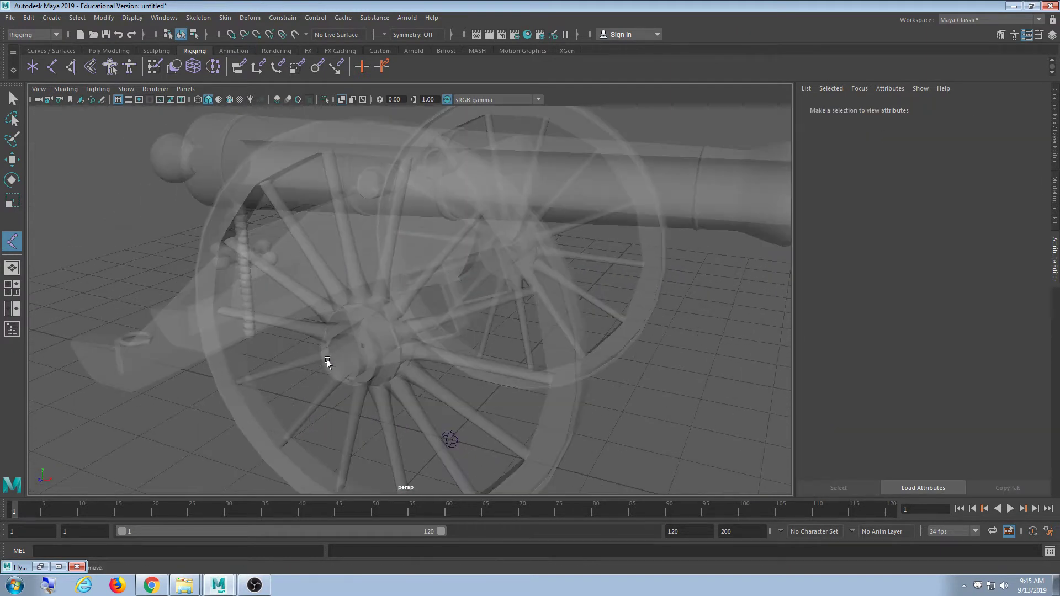
alt+drag(334, 366, 204, 294)
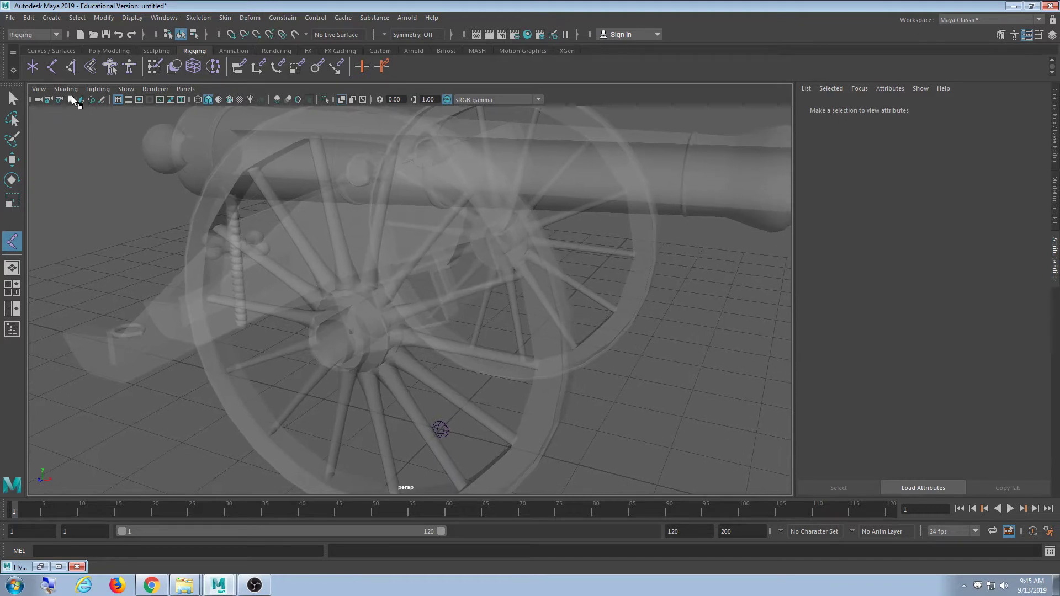
click(67, 89)
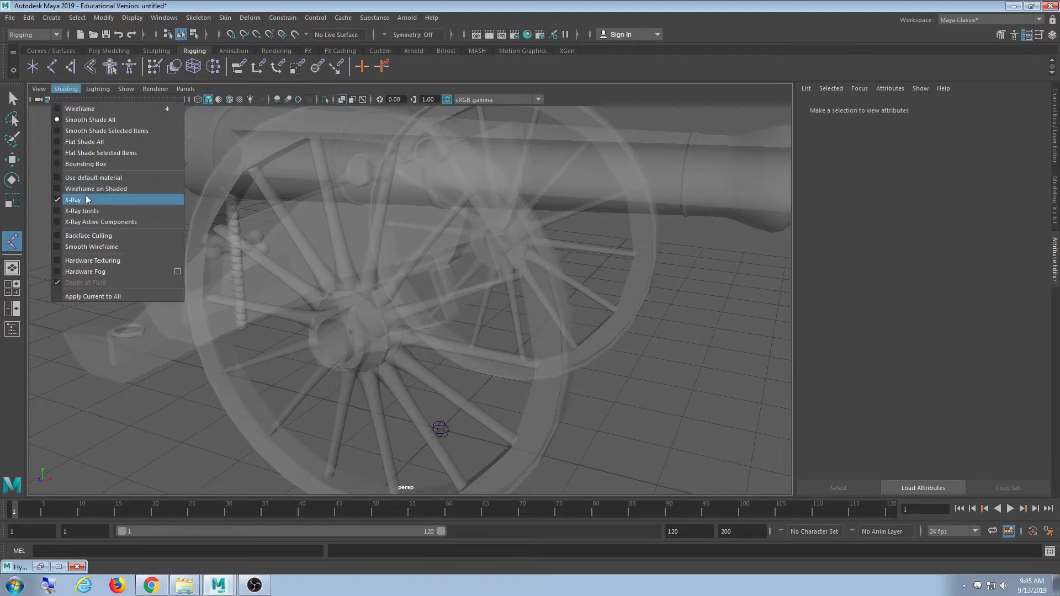
click(87, 210)
scroll(538, 350, down, 3)
mouse_move(538, 350)
alt+mouse_down()
mouse_move(451, 359)
mouse_move(341, 336)
mouse_move(293, 372)
mouse_move(453, 360)
mouse_move(463, 267)
mouse_move(499, 256)
mouse_move(343, 259)
alt+mouse_up()
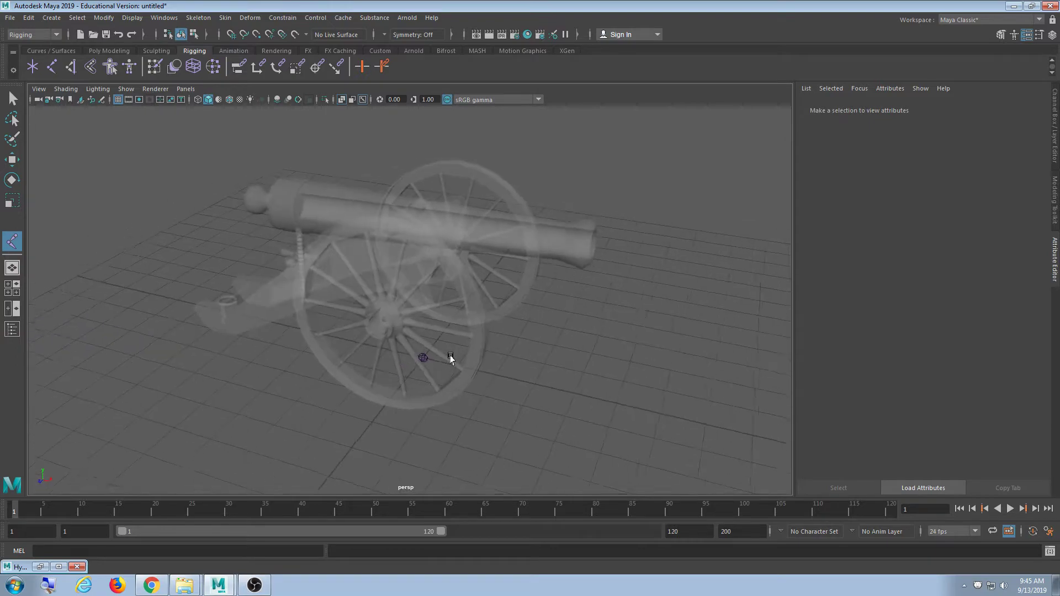
scroll(422, 355, up, 5)
scroll(452, 361, up, 5)
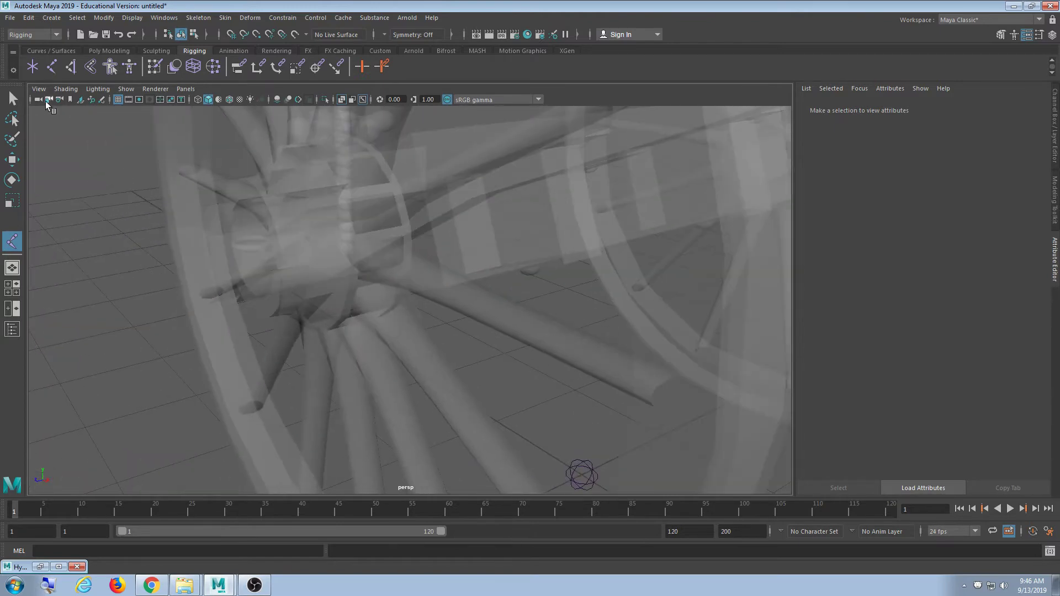
click(65, 89)
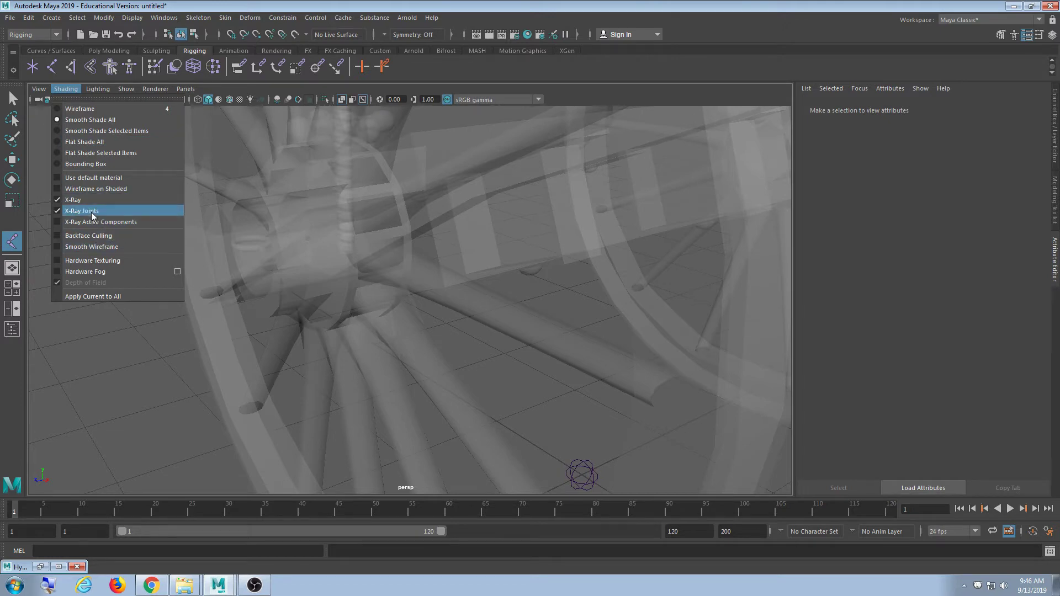
click(499, 356)
- Select the Root joint on the ground between the wheels and duplicate it
mouse_move(341, 304)
alt+mouse_down()
mouse_move(374, 346)
mouse_move(386, 312)
mouse_move(412, 310)
mouse_move(396, 332)
mouse_move(461, 326)
mouse_move(415, 331)
mouse_move(440, 333)
mouse_move(399, 358)
mouse_move(429, 355)
mouse_move(403, 367)
mouse_move(459, 328)
alt+mouse_up()
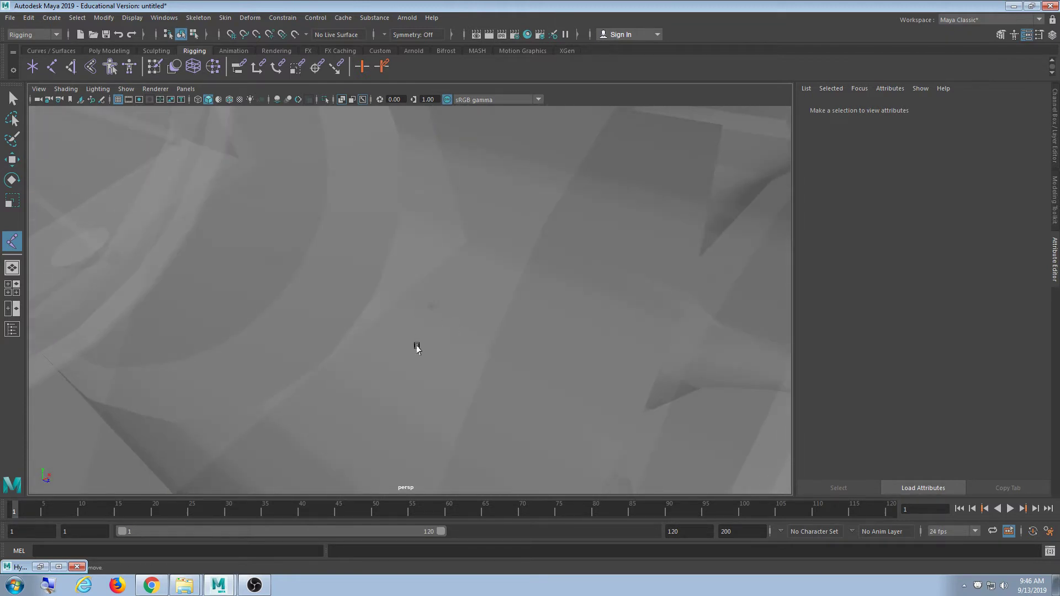
scroll(418, 348, down, 5)
alt+drag(421, 350, 536, 384)
click(550, 388)
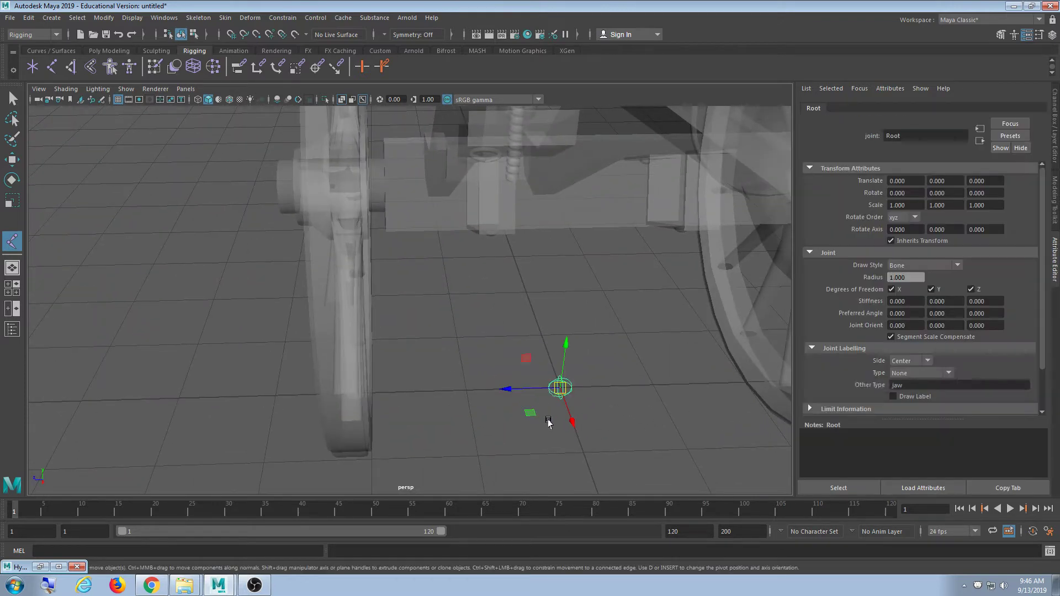
alt+drag(548, 422, 360, 303)
alt+middle_drag(360, 303, 334, 289)
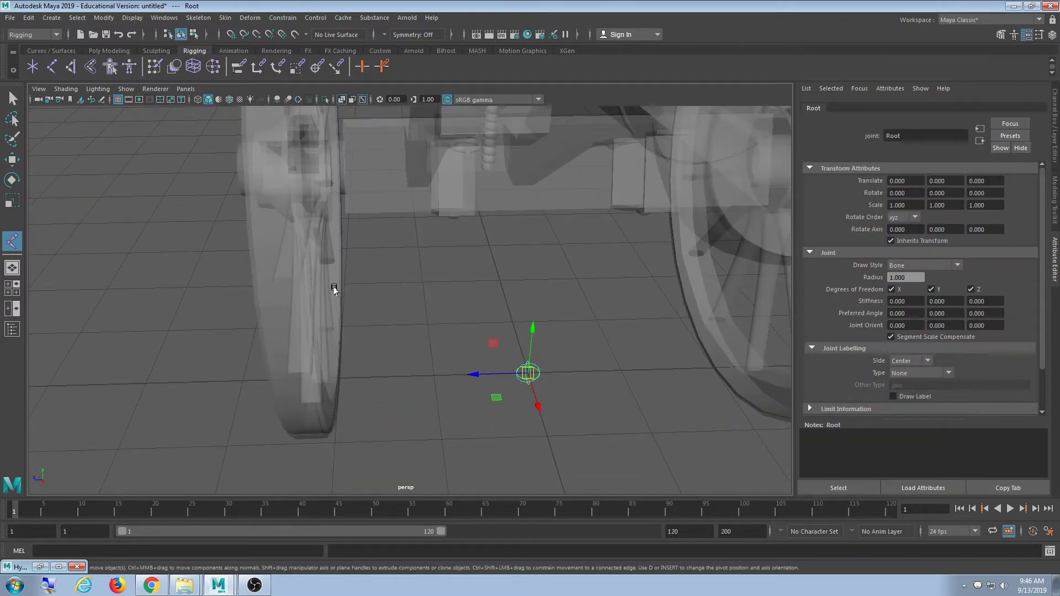
click(28, 17)
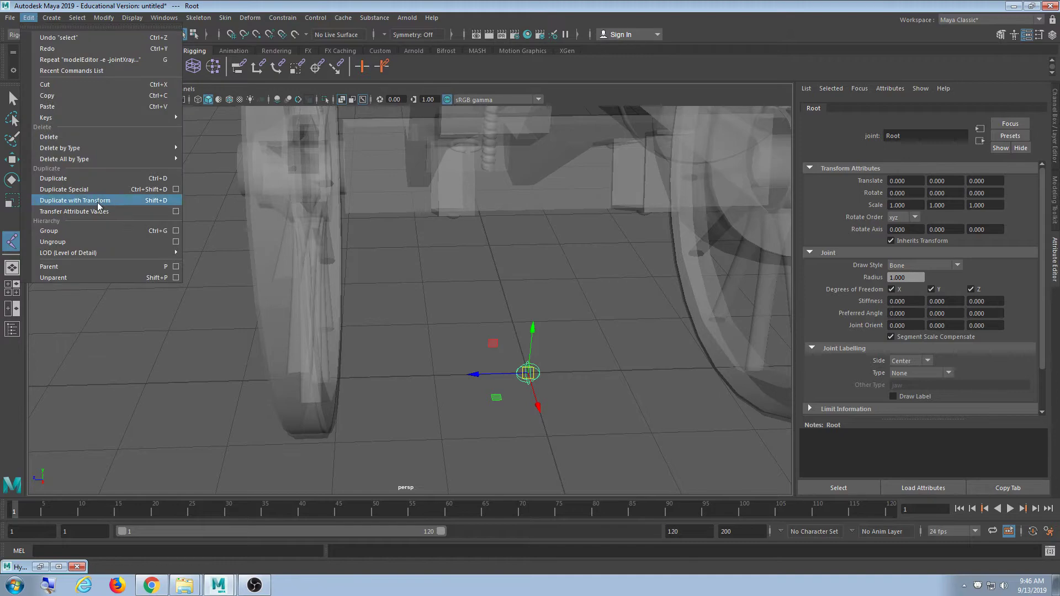
click(90, 183)
- Snap the duplicated joint onto the Cylinder62_default wheel's pivot at translate 0, 2.322, 2.284 and check its placement in the hub
alt+drag(87, 182, 291, 302)
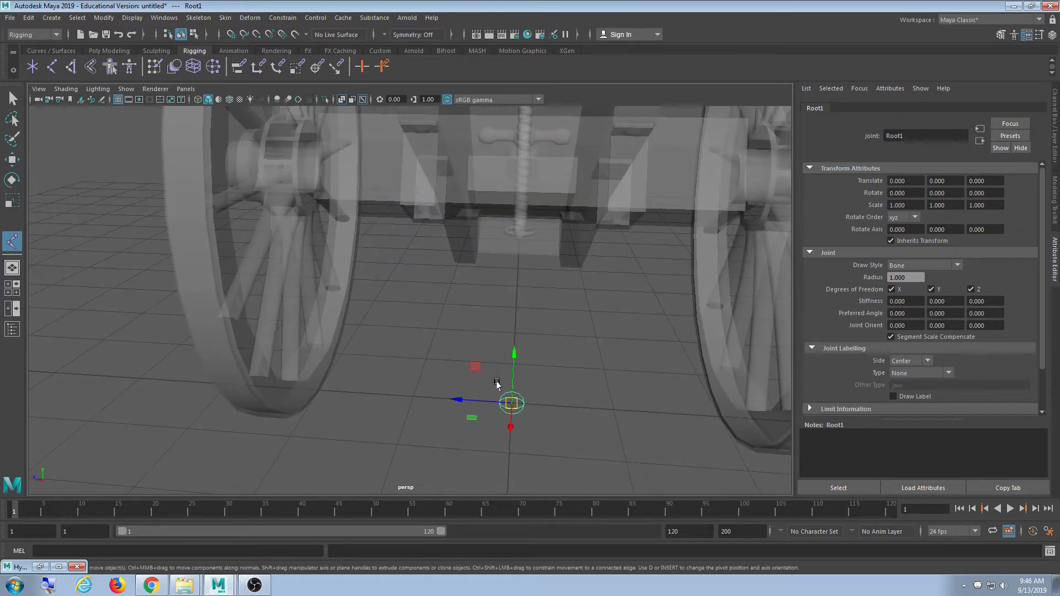
drag(513, 408, 456, 325)
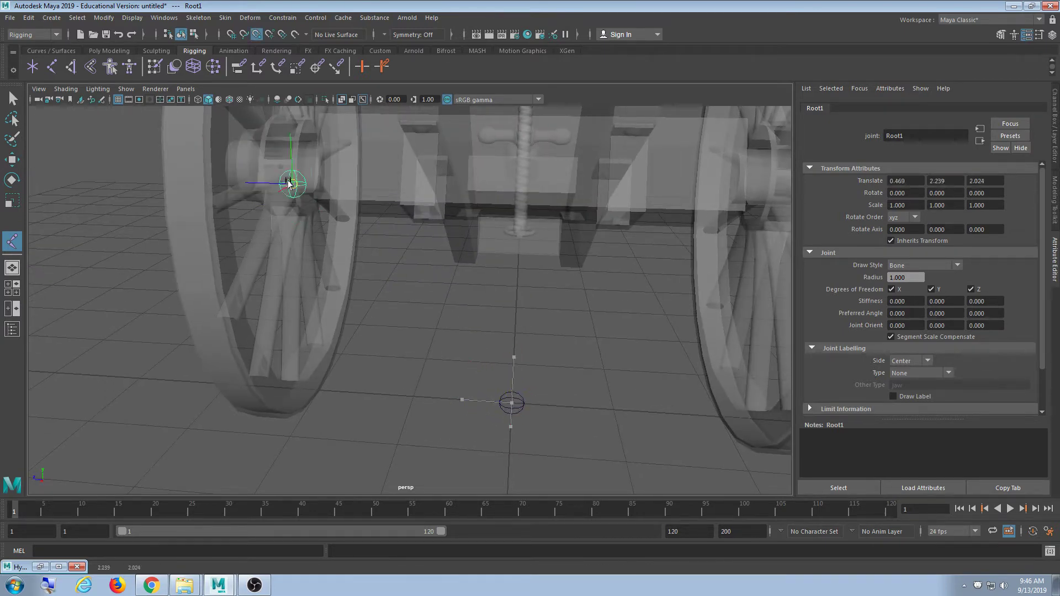
alt+drag(279, 170, 360, 364)
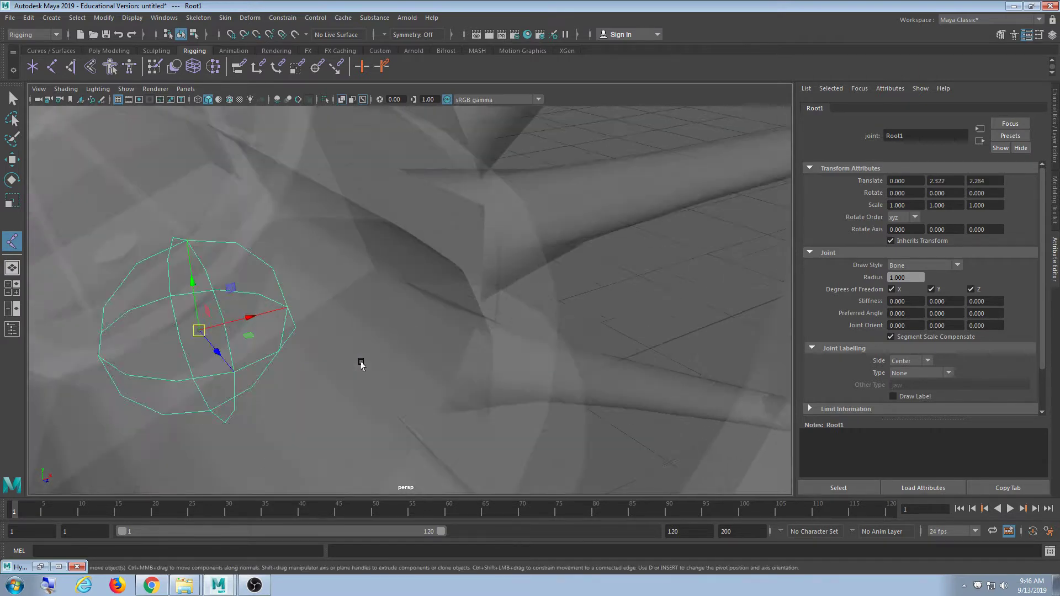
scroll(446, 343, up, 5)
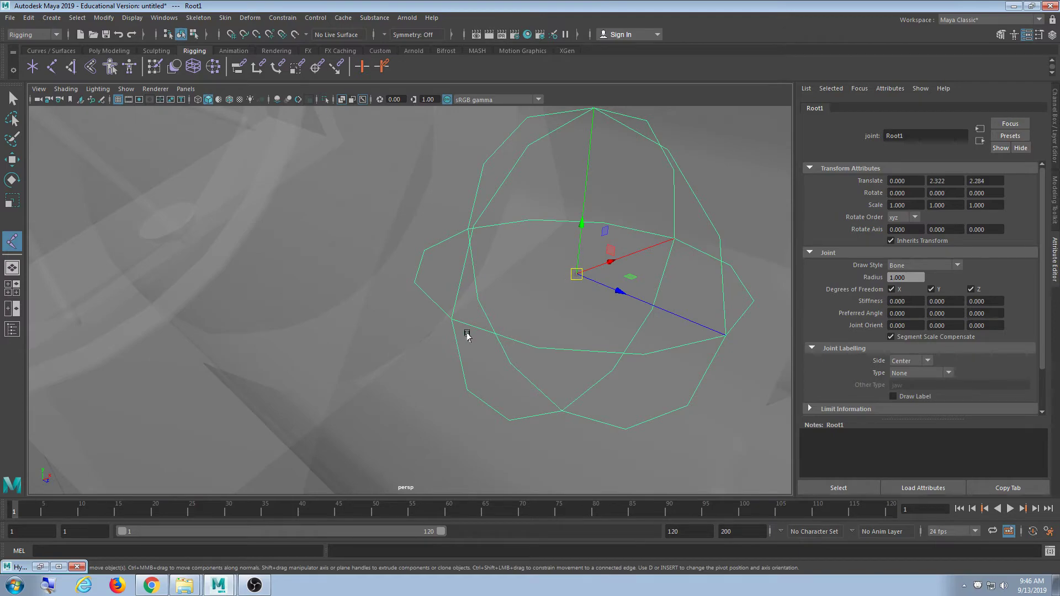
scroll(557, 331, down, 5)
alt+drag(556, 336, 466, 345)
scroll(445, 347, up, 10)
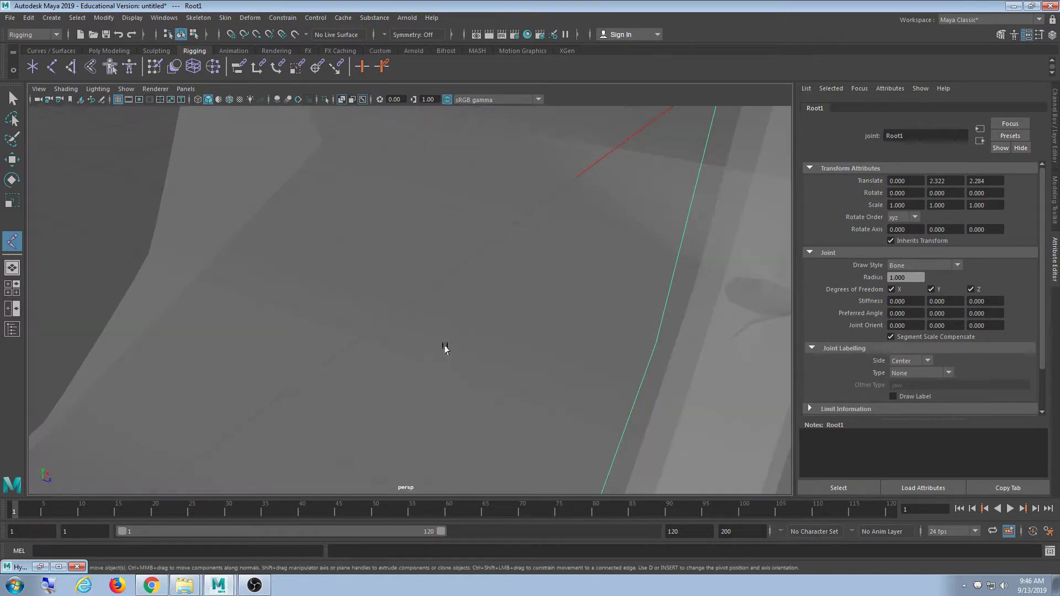
scroll(419, 349, down, 10)
- Switch the viewport to wireframe display and examine the new joint's alignment inside the wheel hub
key(4)
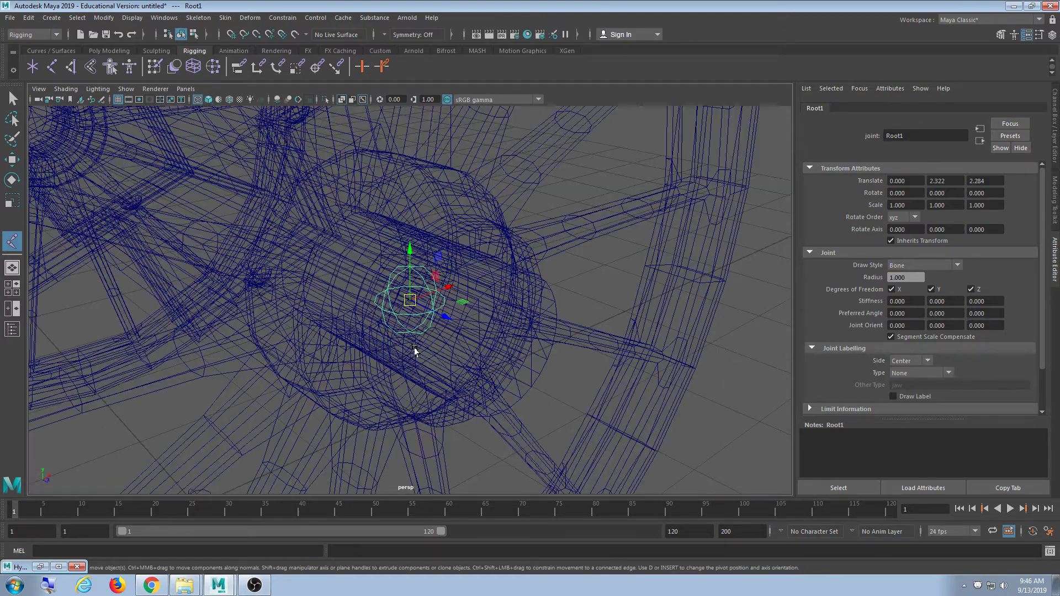
scroll(420, 359, up, 8)
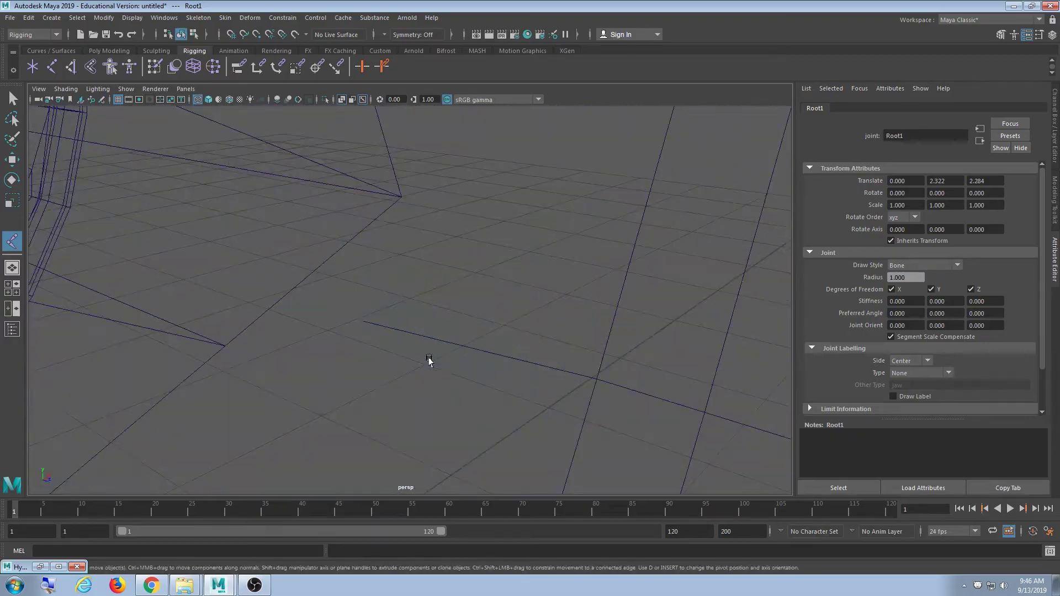
scroll(429, 360, down, 6)
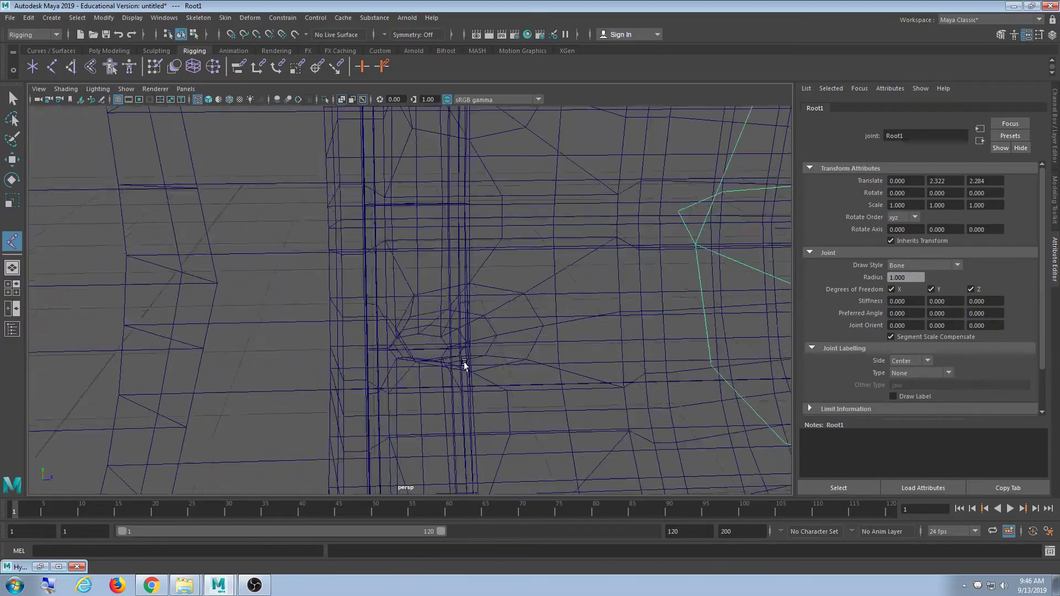
scroll(410, 360, down, 5)
alt+drag(402, 359, 383, 362)
drag(348, 289, 466, 372)
scroll(347, 293, down, 5)
scroll(473, 383, down, 4)
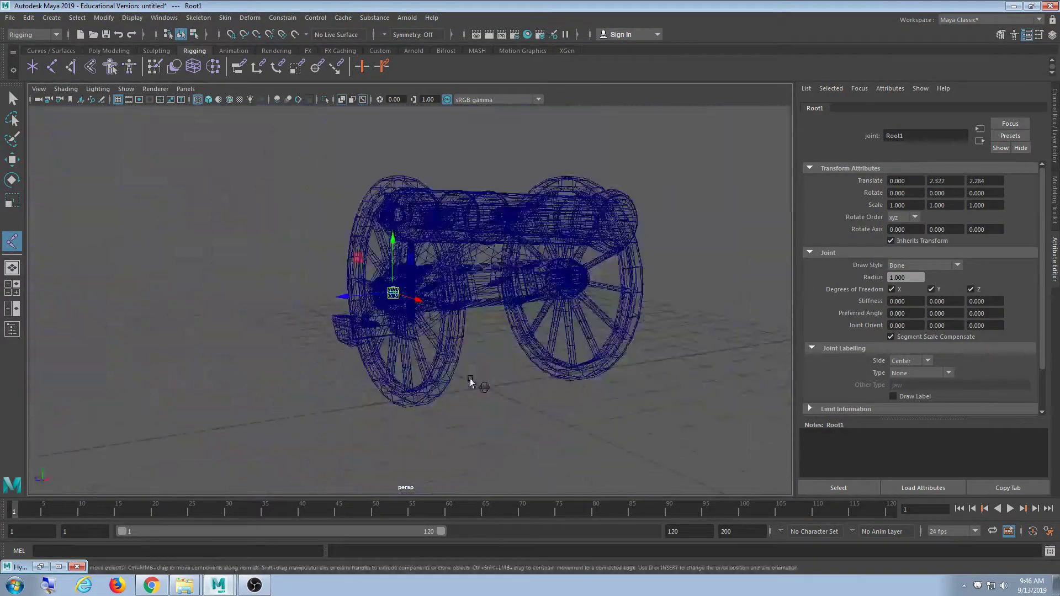
scroll(478, 404, up, 10)
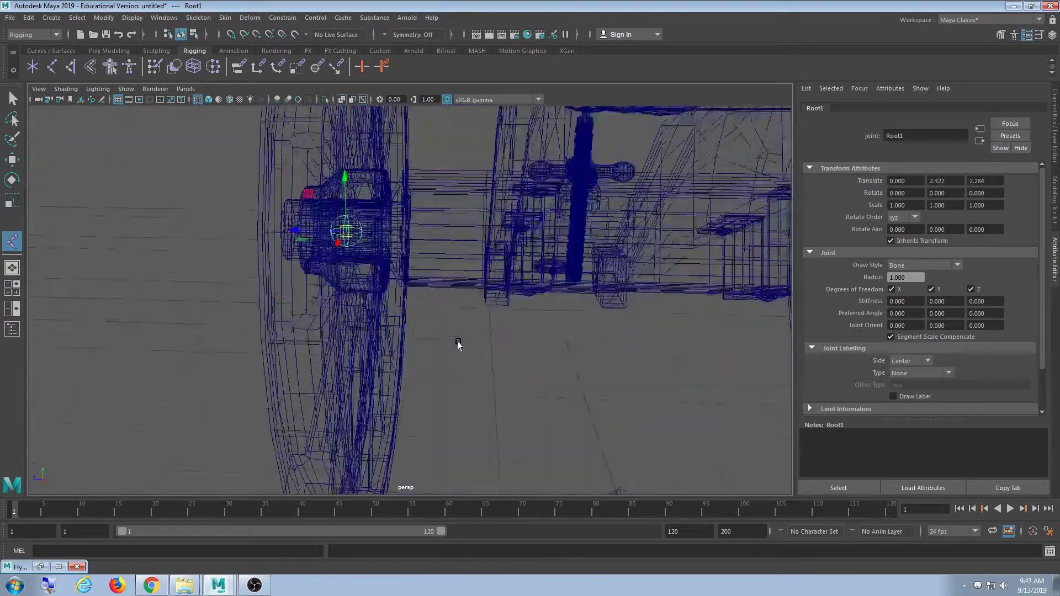
scroll(524, 372, down, 6)
- Select the Root joint and the wheel joint in turn to compare their positions and attributes
click(508, 411)
alt+drag(508, 411, 475, 417)
scroll(486, 416, up, 4)
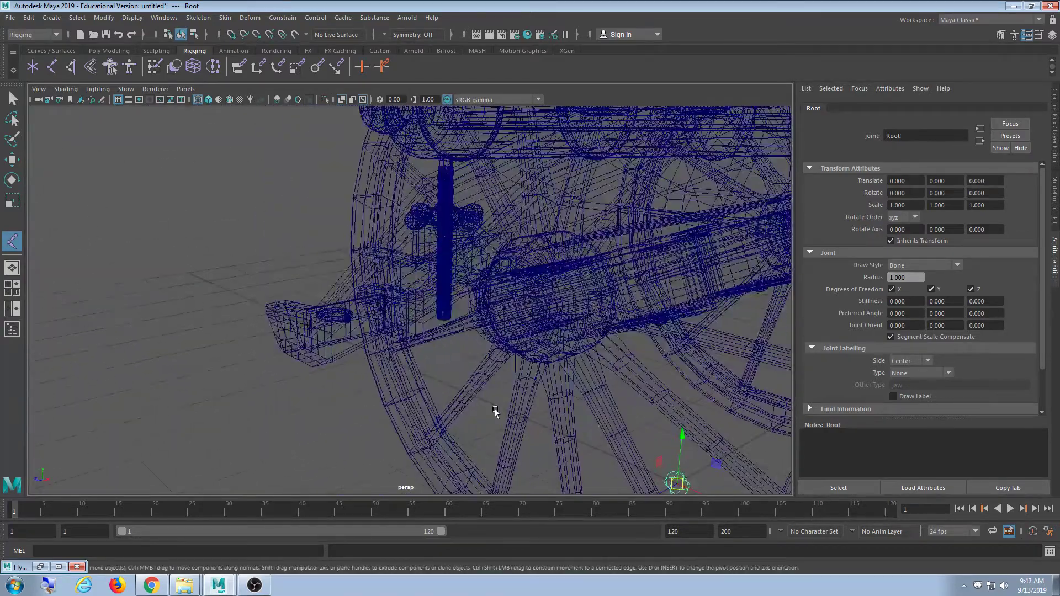
click(537, 305)
scroll(558, 381, down, 5)
scroll(510, 381, up, 3)
scroll(510, 381, down, 4)
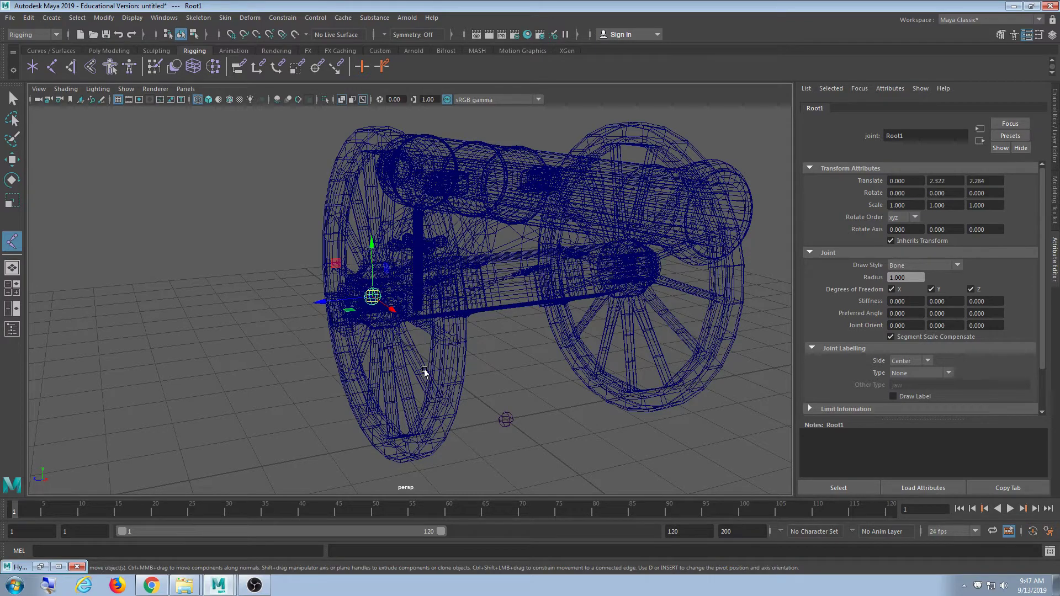
- Select the opposite wheel, Cylinder62_copy19_default, inspect its pivot attributes and rotate pivot display option, and clear the selection
alt+drag(632, 276, 474, 391)
click(501, 327)
click(514, 363)
click(448, 348)
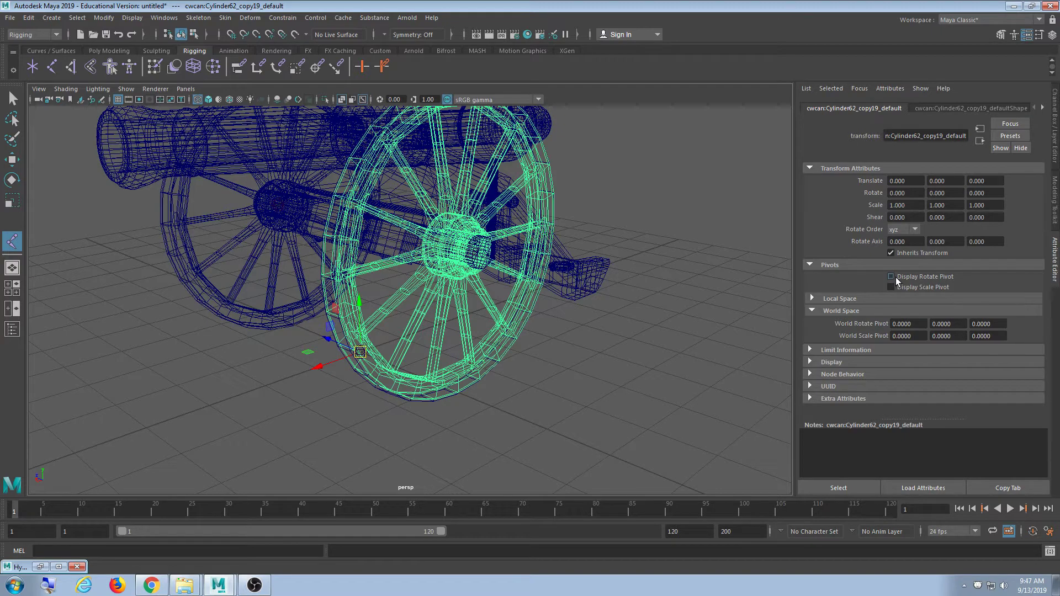
click(442, 386)
- Duplicate the Root joint again to make a joint for the opposite wheel
scroll(393, 379, up, 3)
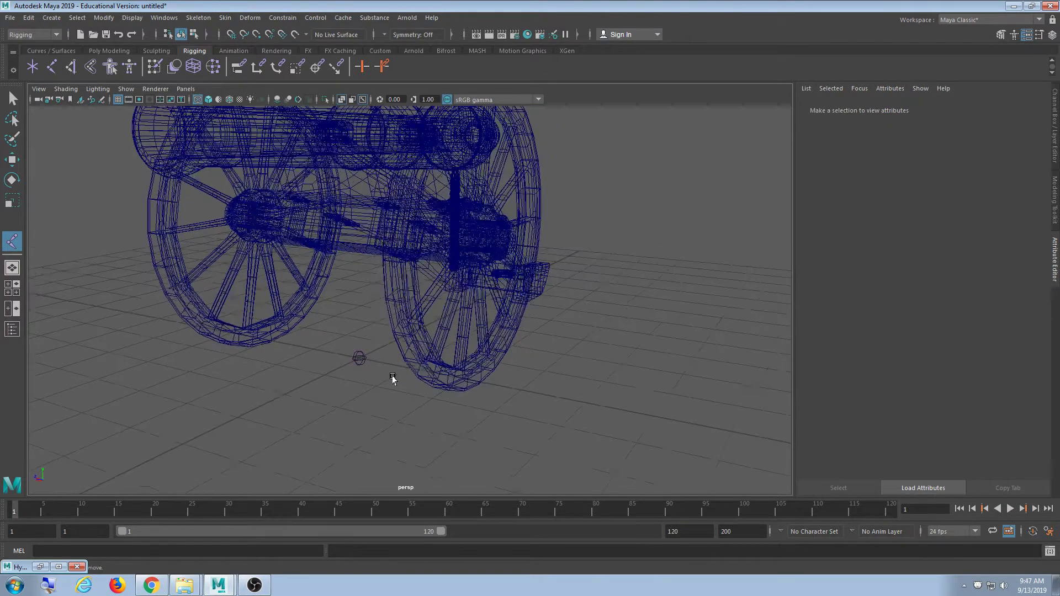
click(362, 361)
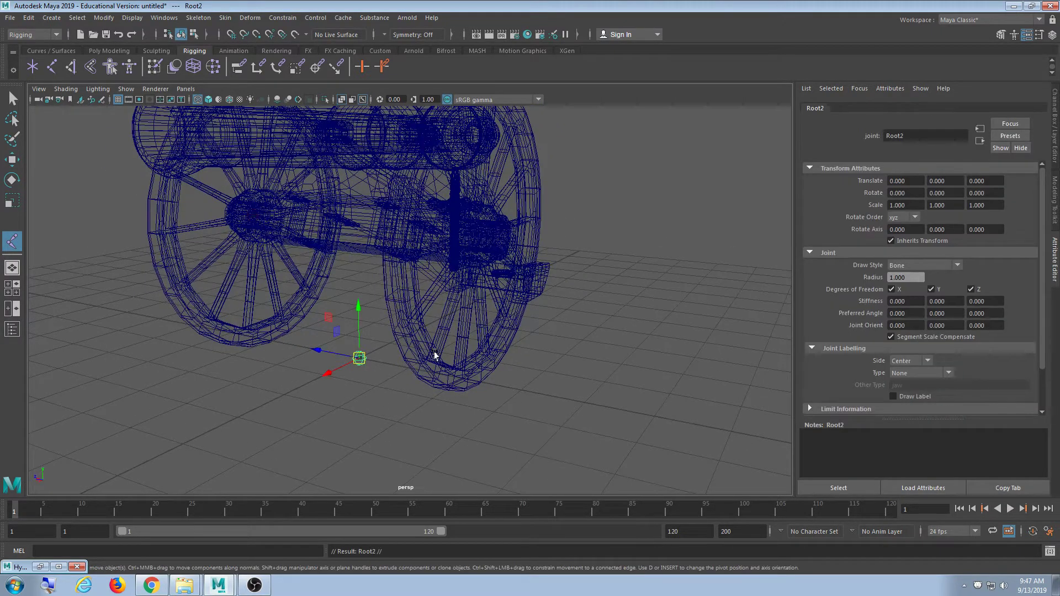
- Duplicate the root joint at the origin and switch the viewport to shaded display
key(ctrl+d)
scroll(479, 395, up, 6)
alt+drag(540, 374, 471, 389)
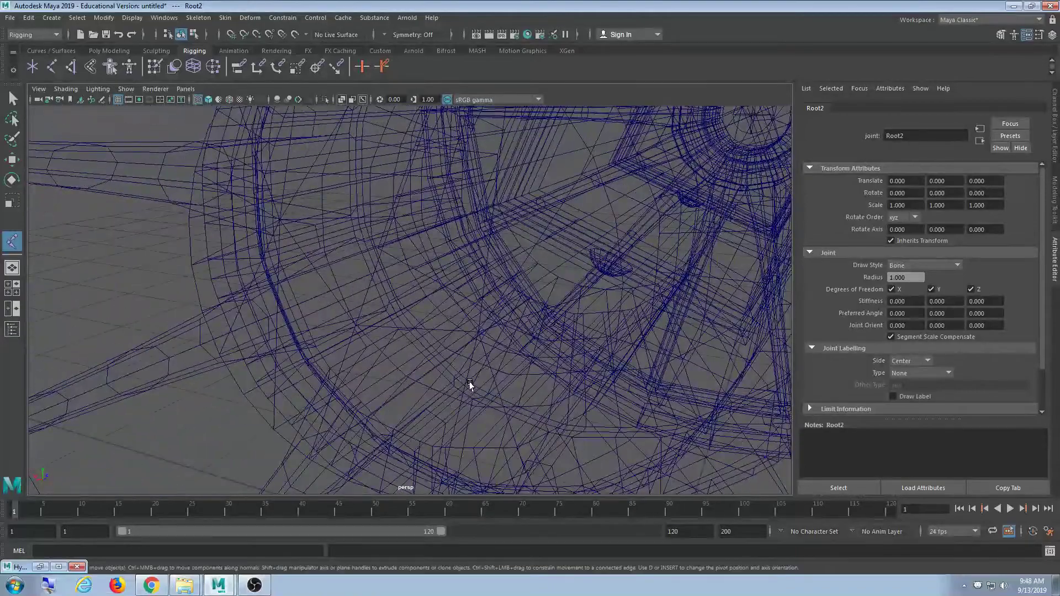
key(5)
scroll(469, 380, down, 10)
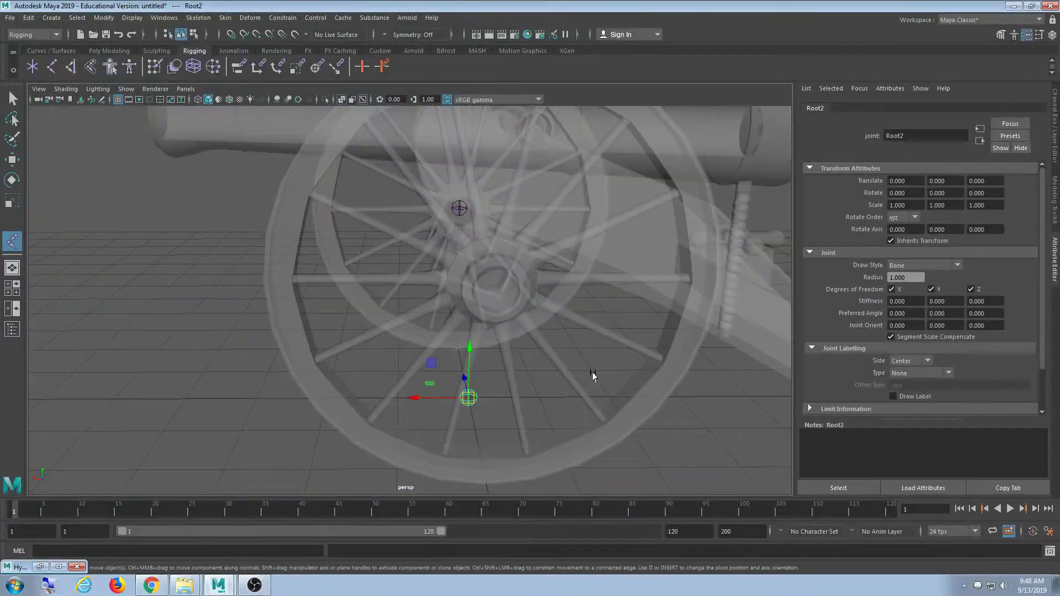
- Center the pivot of the wheel that has no joint at its hub yet
click(516, 349)
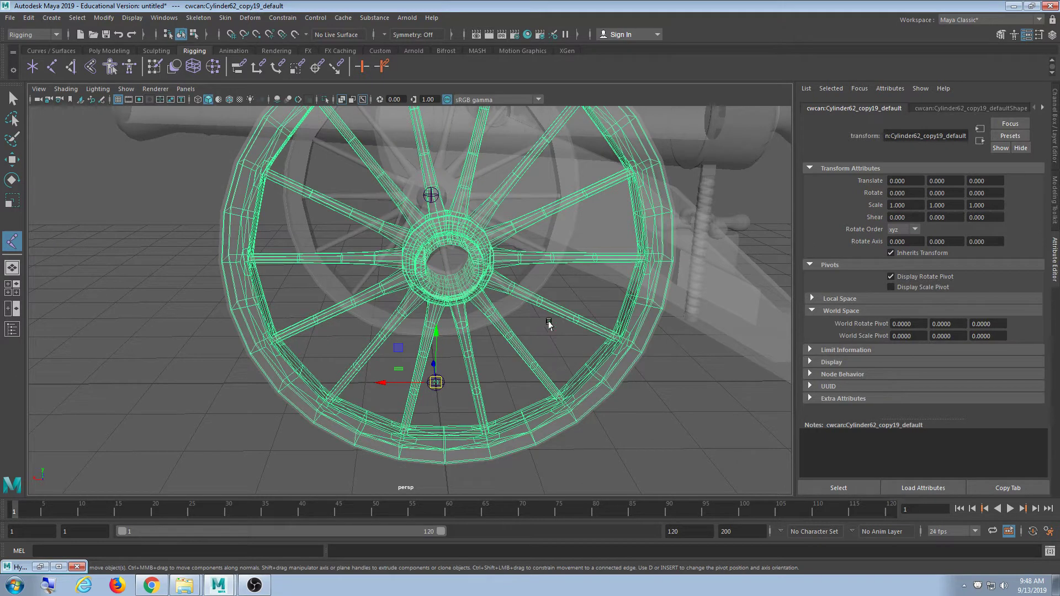
click(104, 18)
mouse_move(144, 82)
click(128, 99)
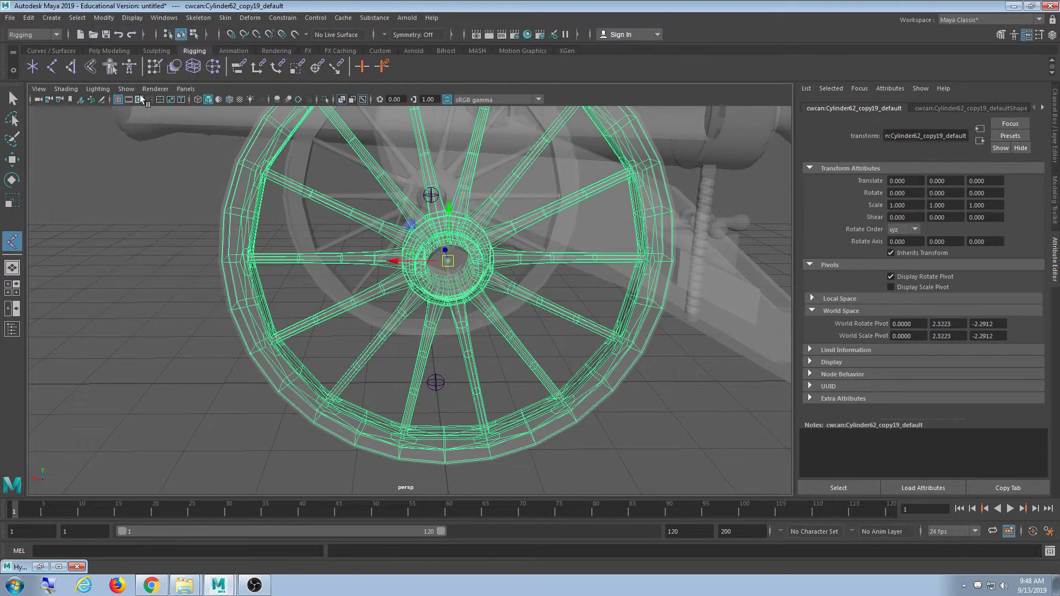
alt+drag(354, 265, 357, 330)
click(356, 330)
click(356, 331)
click(104, 18)
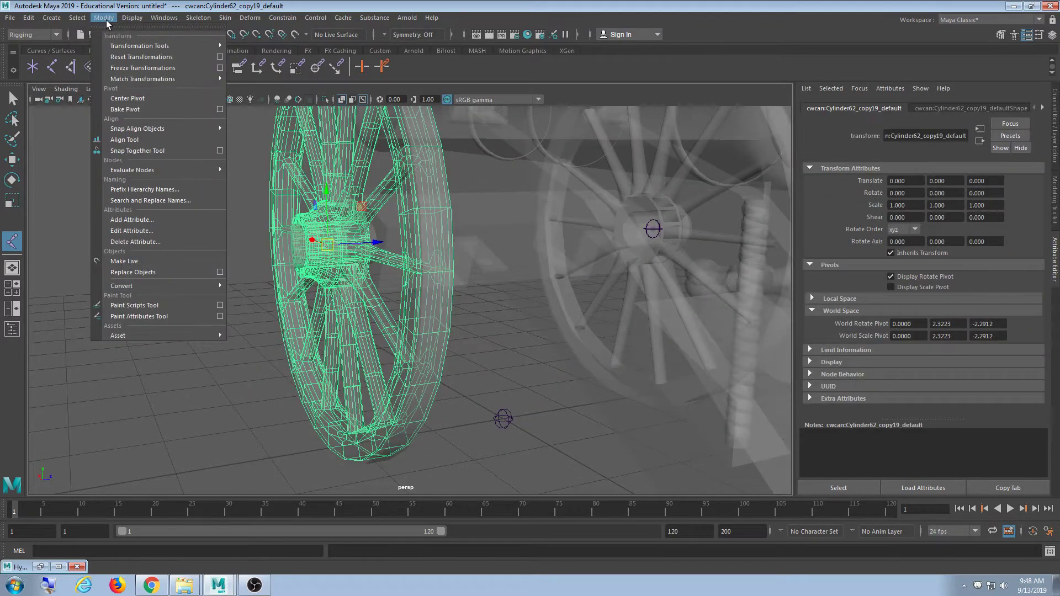
alt+drag(242, 363, 369, 329)
- Move joint Root2 from the origin and snap it to the center of the second wheel's hub
click(473, 401)
scroll(458, 424, up, 3)
alt+drag(596, 426, 490, 379)
scroll(509, 395, up, 3)
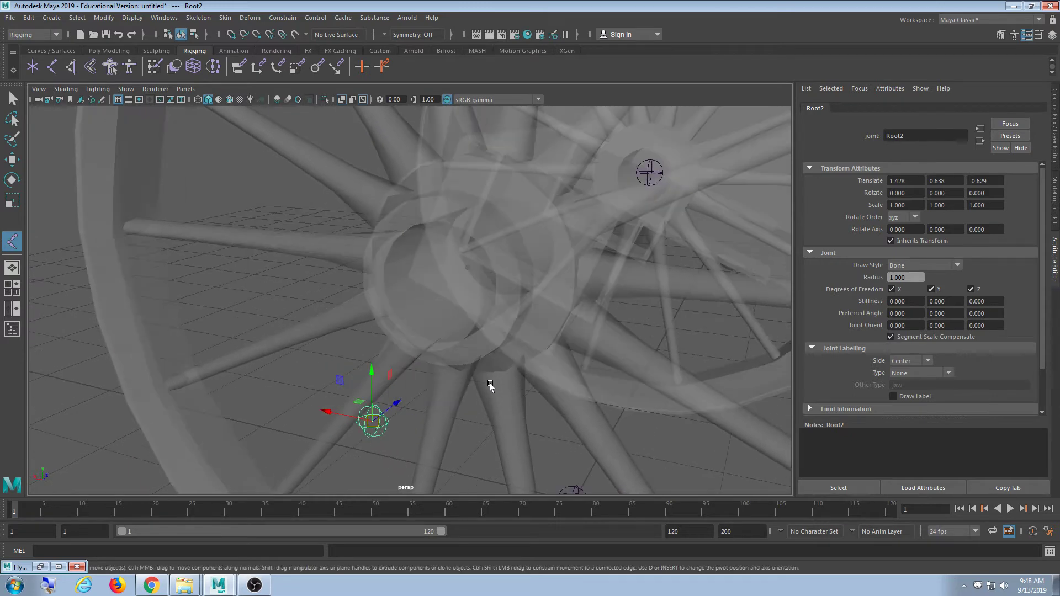
key(v)
drag(372, 423, 466, 265)
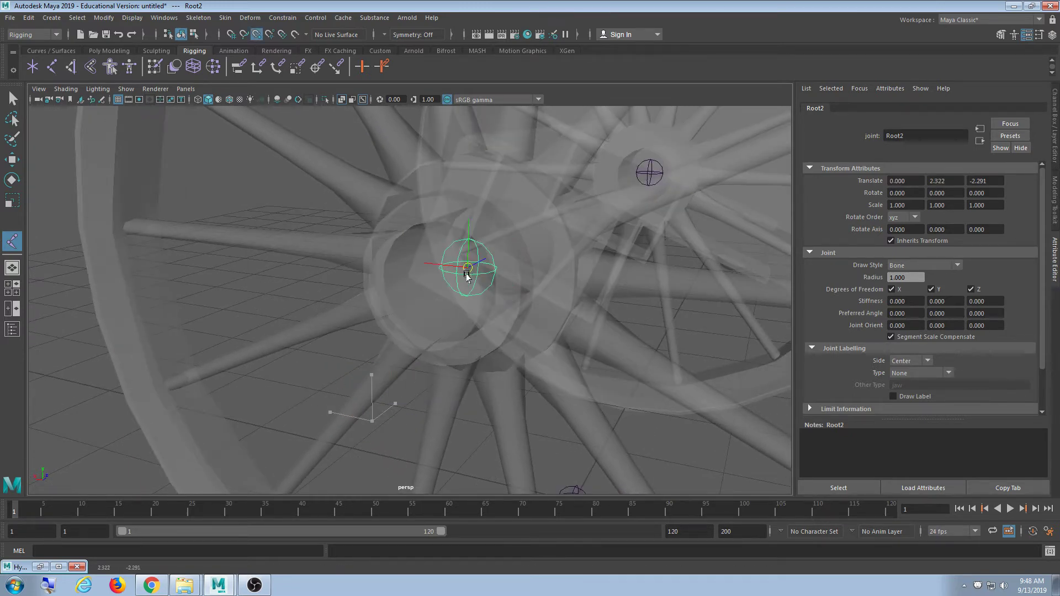
- Select all three root joints, at the origin and at both wheel hubs
scroll(513, 371, down, 5)
alt+drag(514, 372, 610, 376)
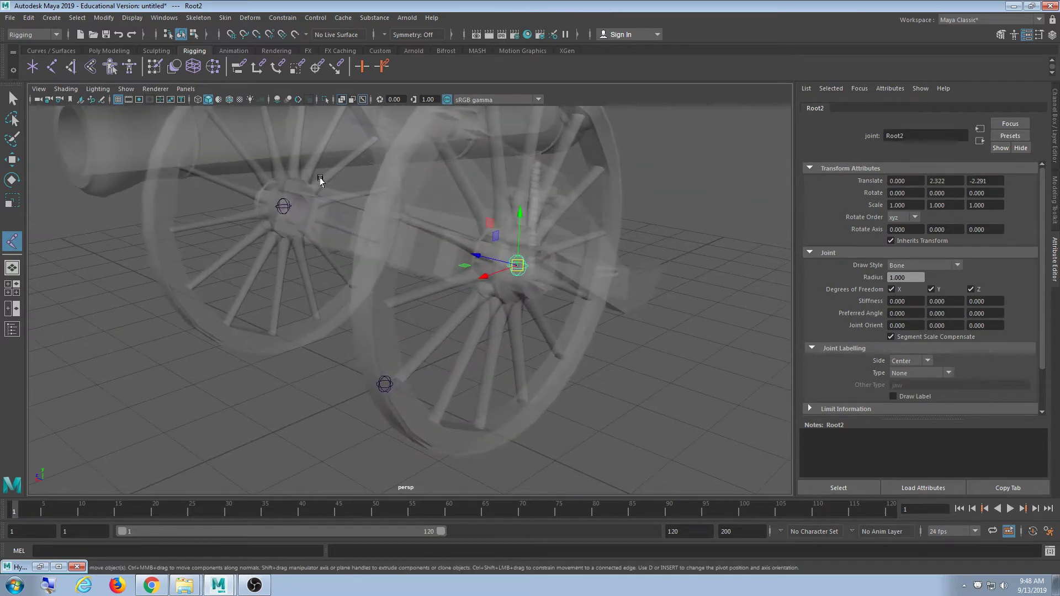
drag(319, 218, 652, 403)
shift+click(282, 206)
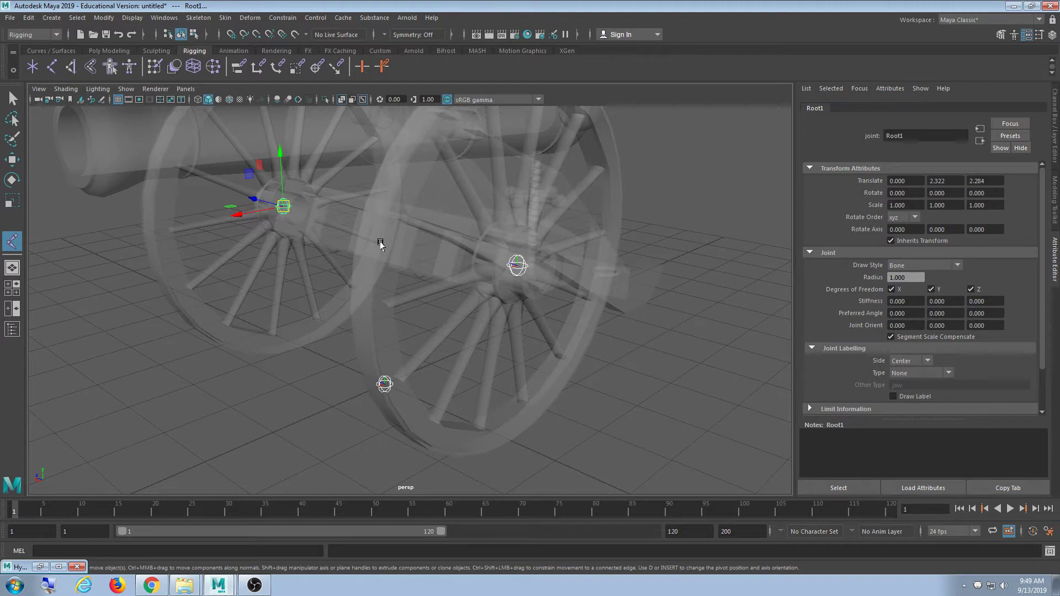
- Save the scene to the Desktop as a Maya Binary file named Cannon
click(10, 18)
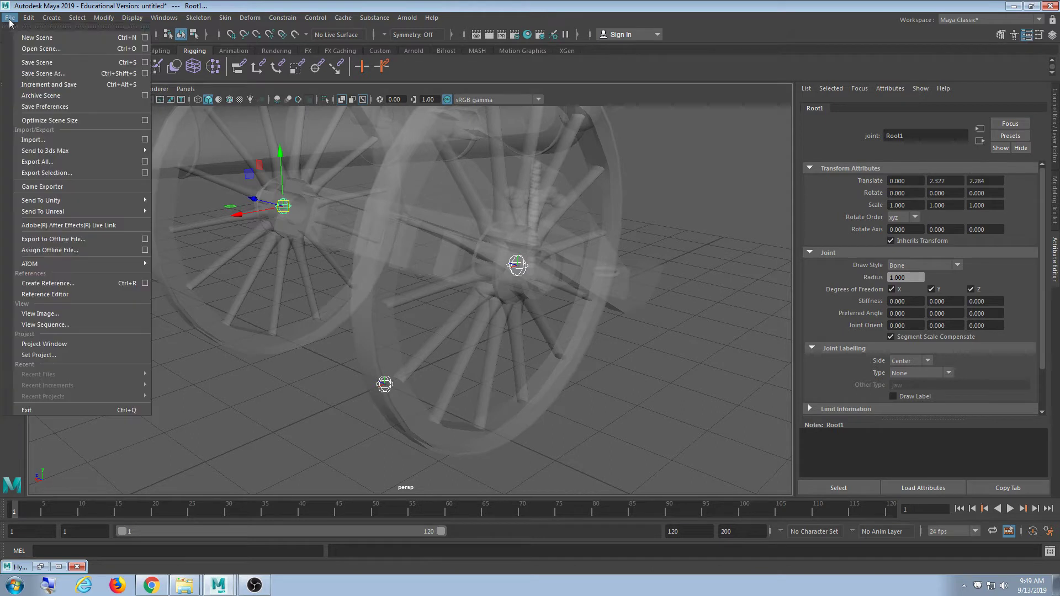
click(46, 72)
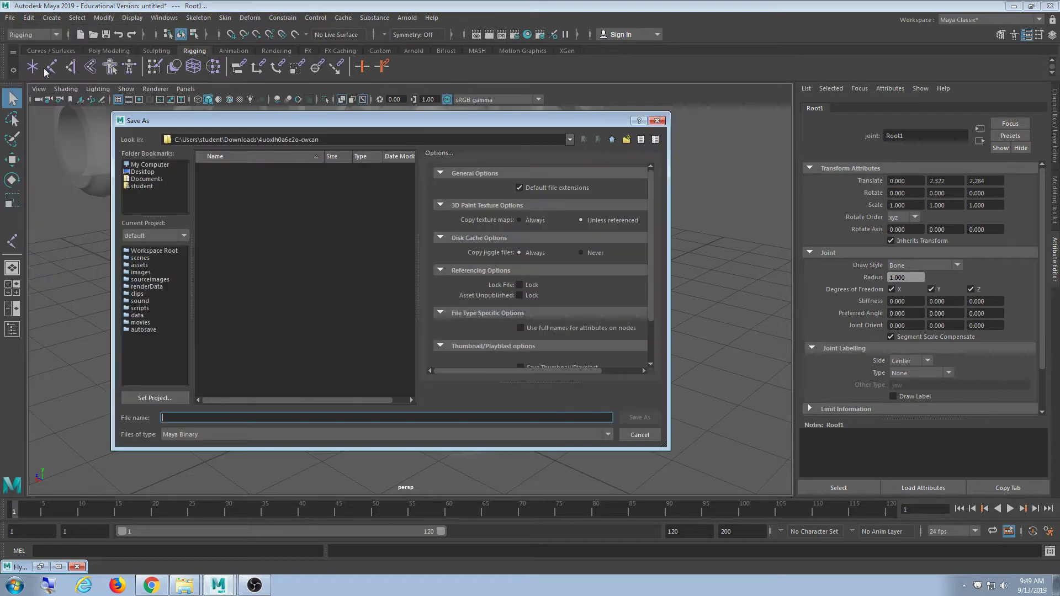
drag(197, 125, 197, 113)
click(143, 159)
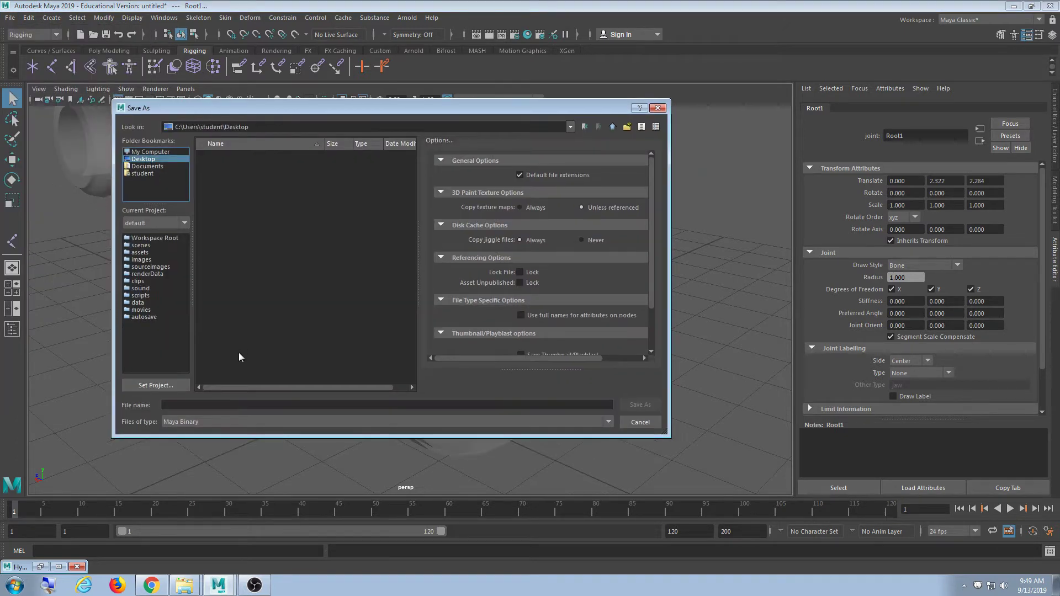
click(208, 405)
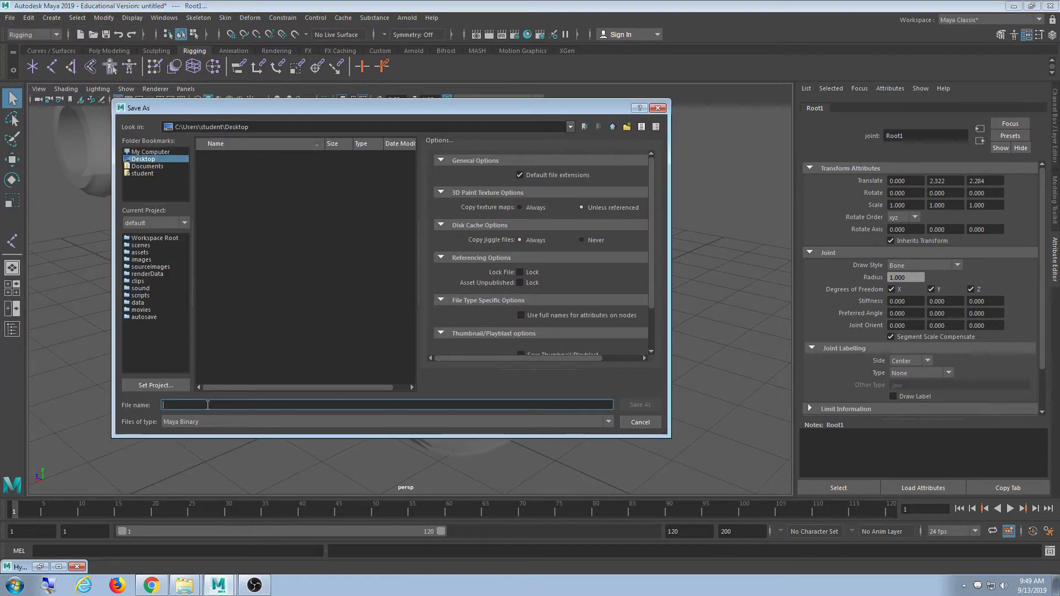
text(Cannon)
key(Return)
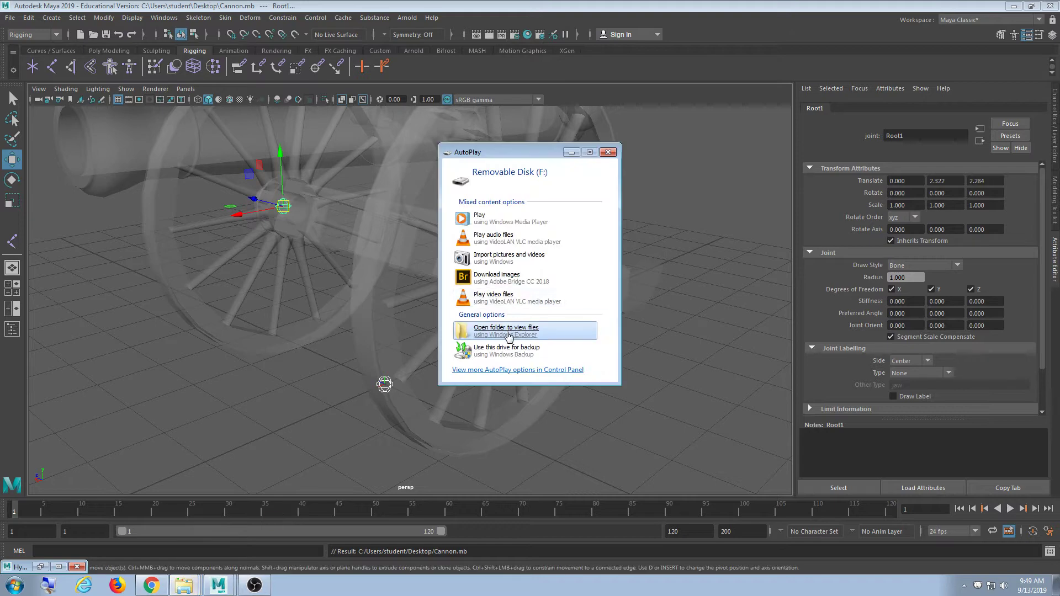
- Switch to Windows Explorer from the AutoPlay prompt and copy Cannon.mb from the Desktop folder
click(502, 323)
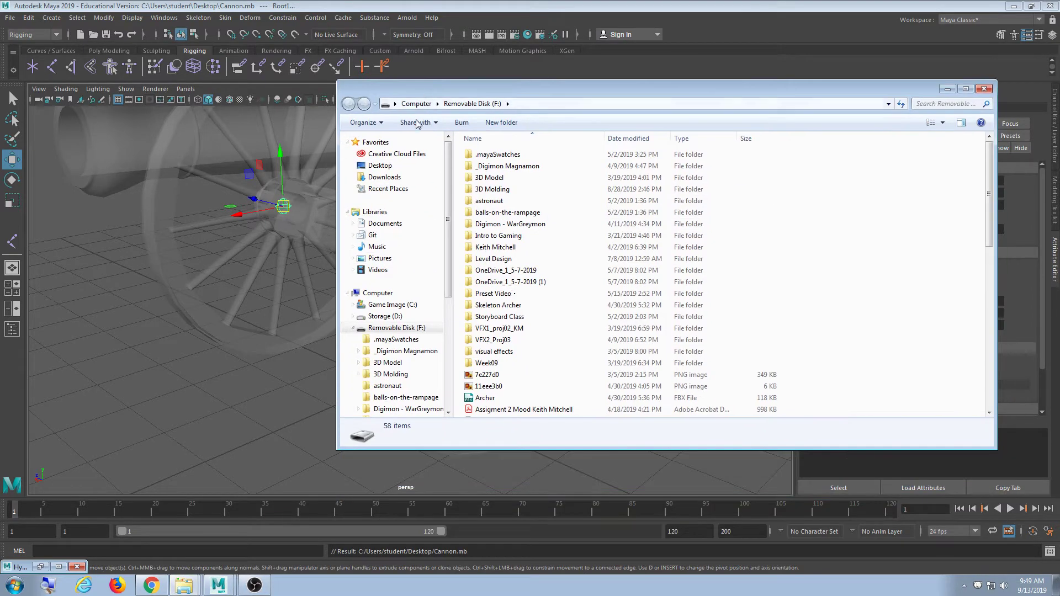
click(383, 166)
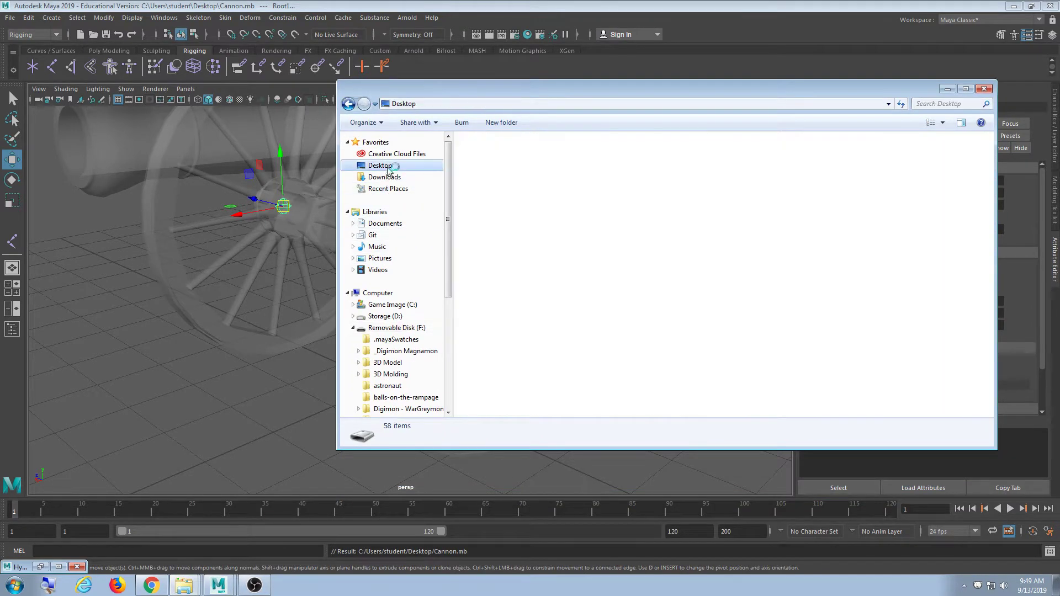
scroll(569, 276, down, 5)
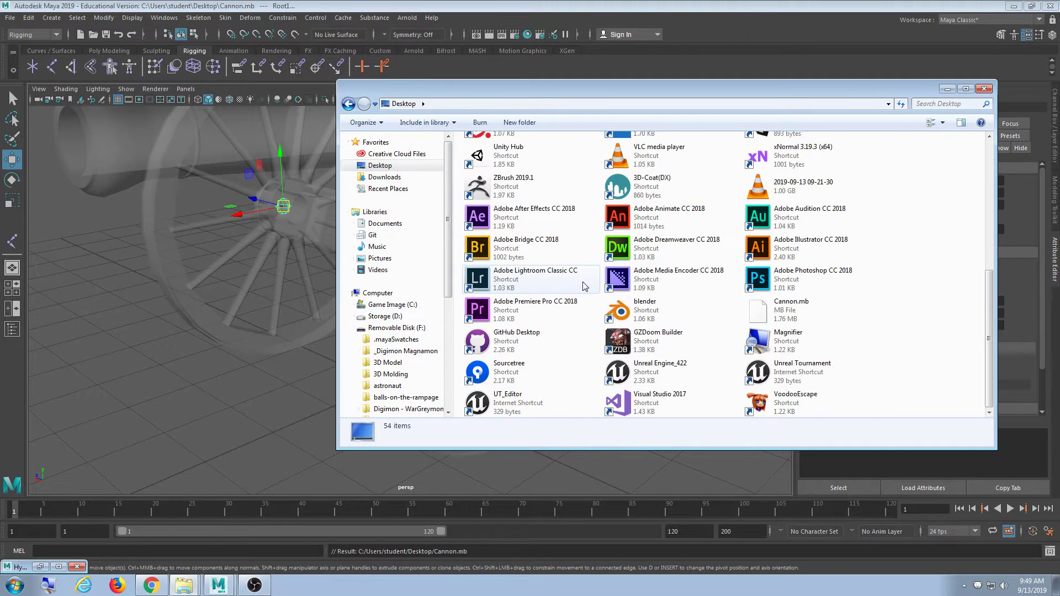
scroll(582, 282, up, 5)
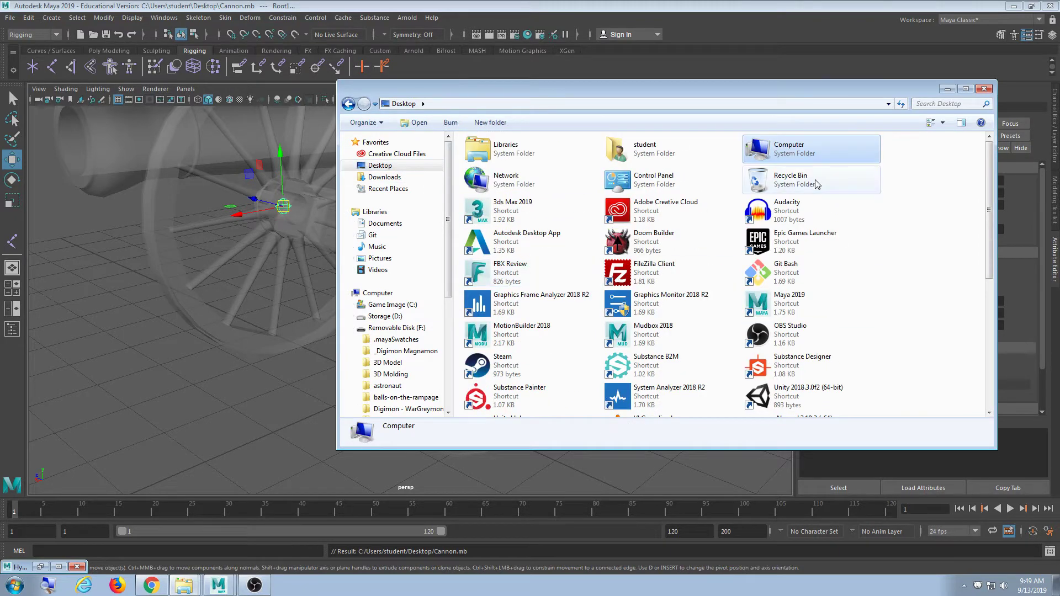
key(c)
key(c)
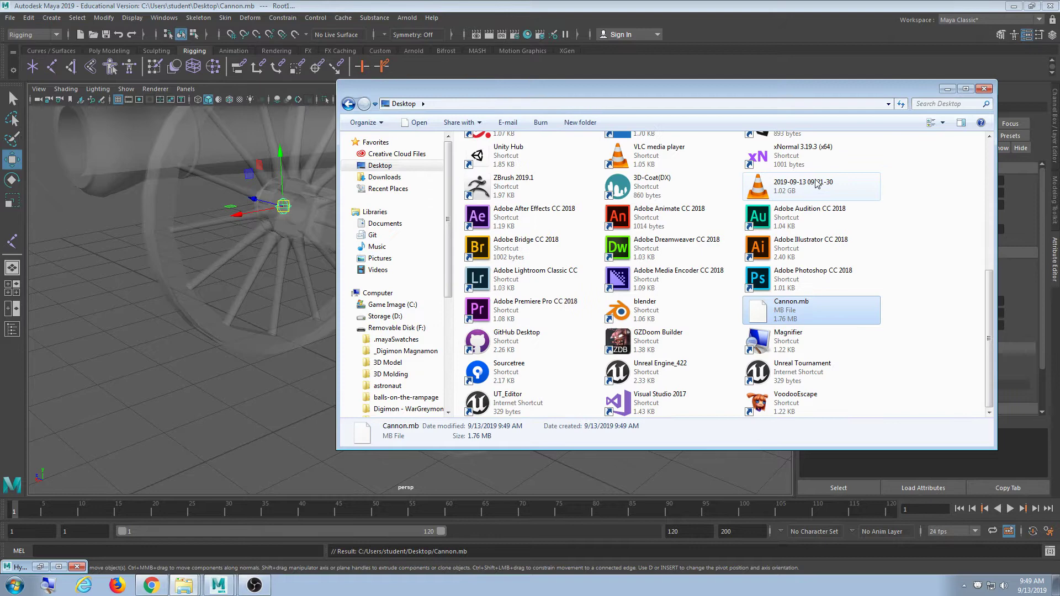
double_click(834, 312)
right_click(835, 312)
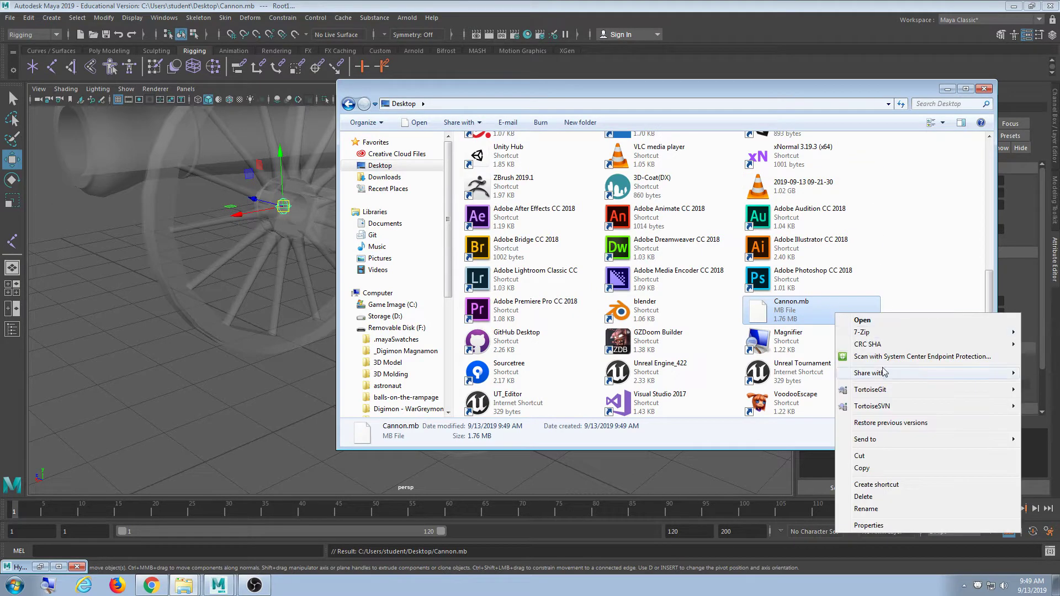
click(886, 469)
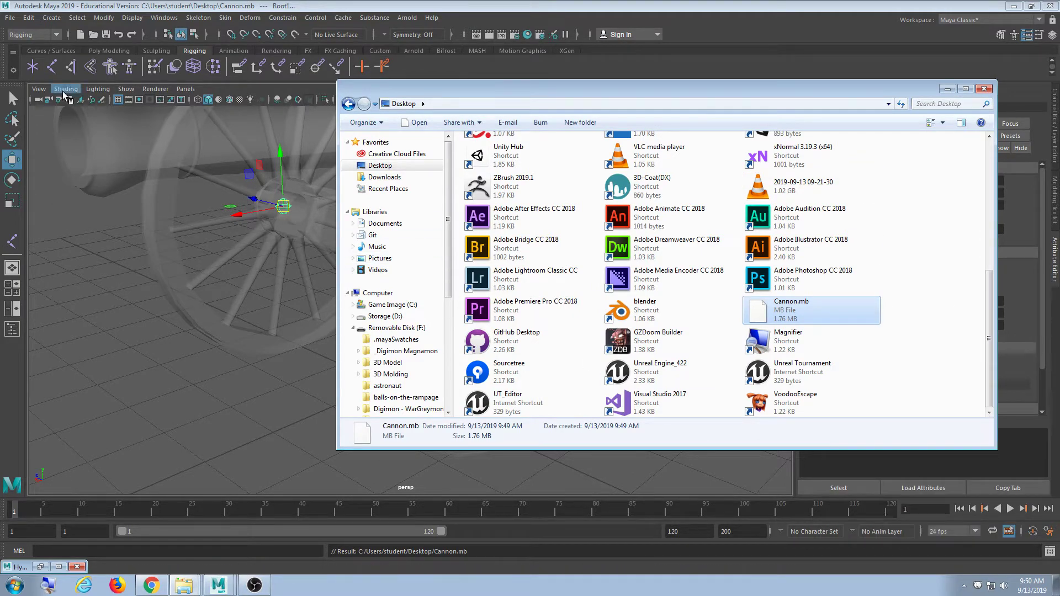
- Paste Cannon.mb into the root of Removable Disk (F:) and close the Explorer window
scroll(436, 274, down, 5)
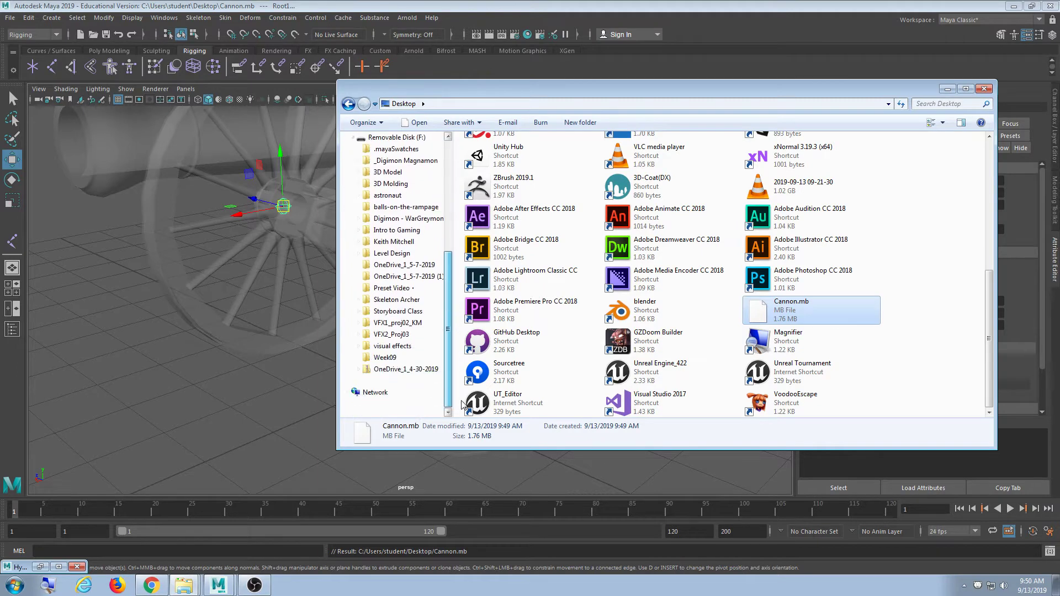
scroll(425, 259, up, 2)
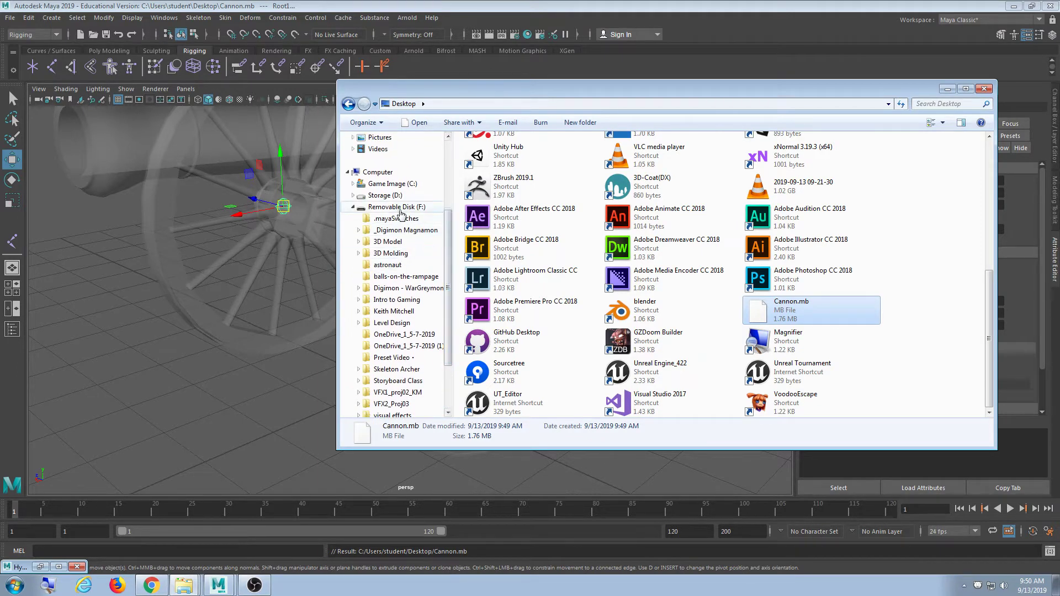
click(399, 207)
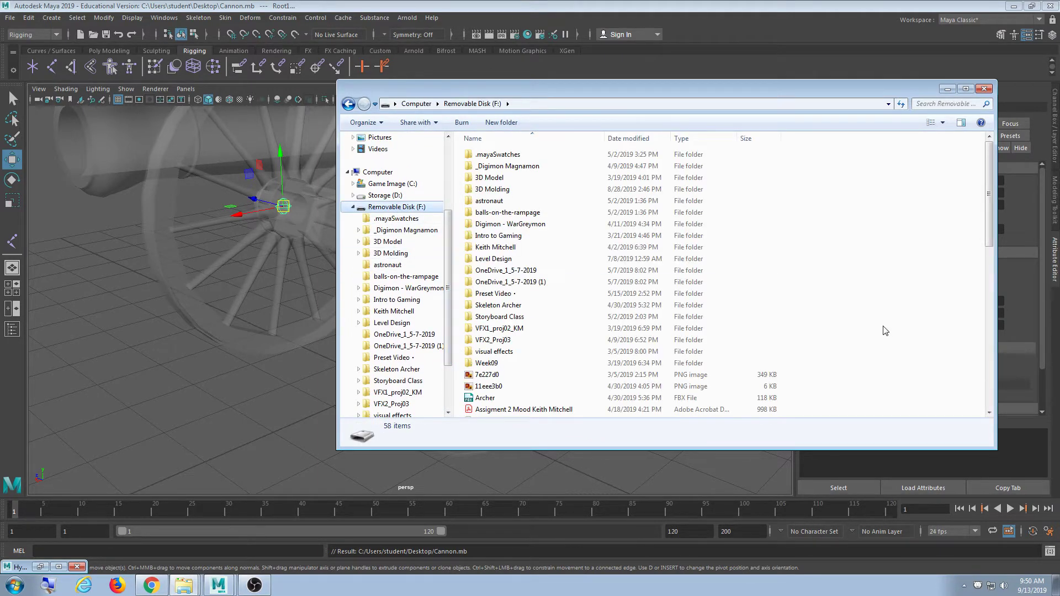
key(ctrl+v)
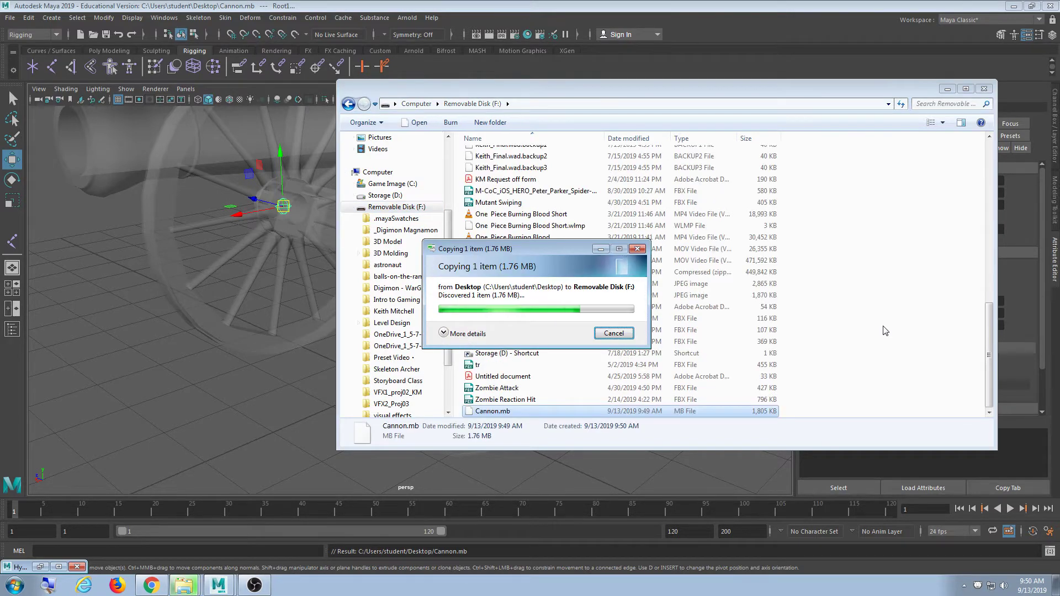
click(984, 89)
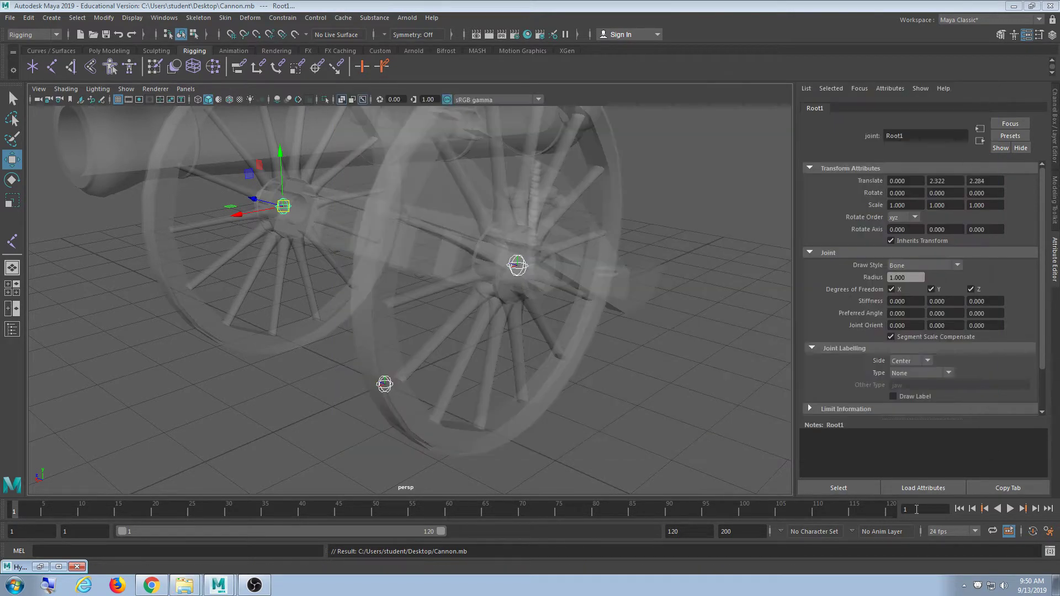
- Safely eject the Cruzer Glide USB drive
click(965, 586)
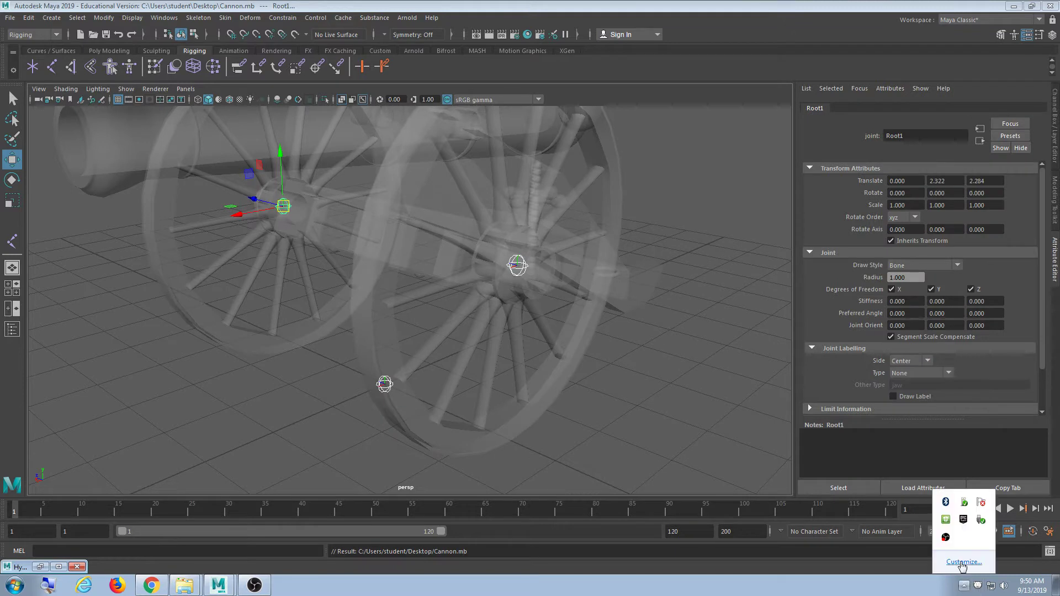
click(982, 523)
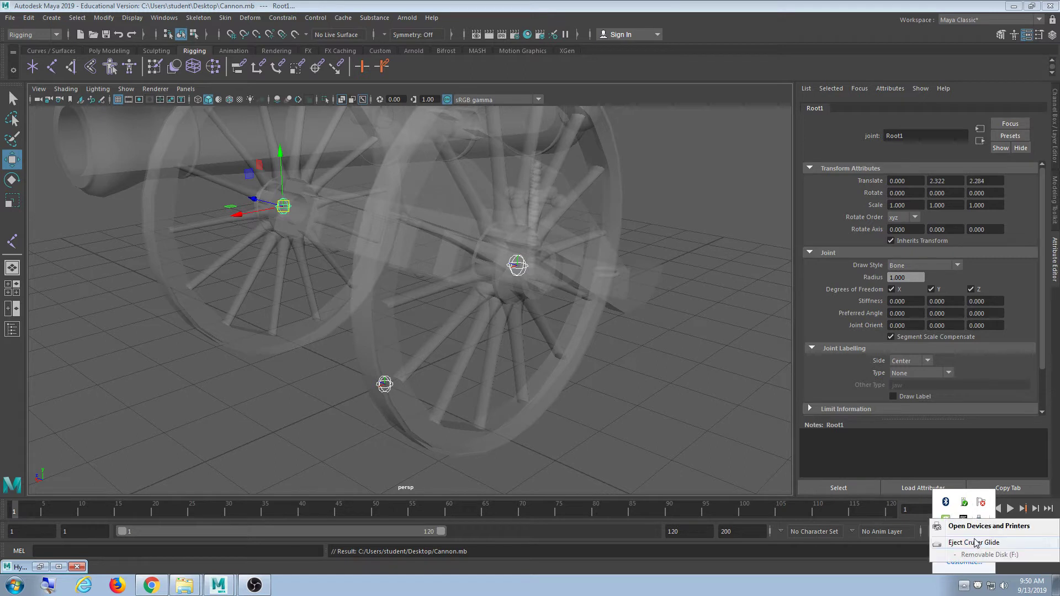
click(975, 543)
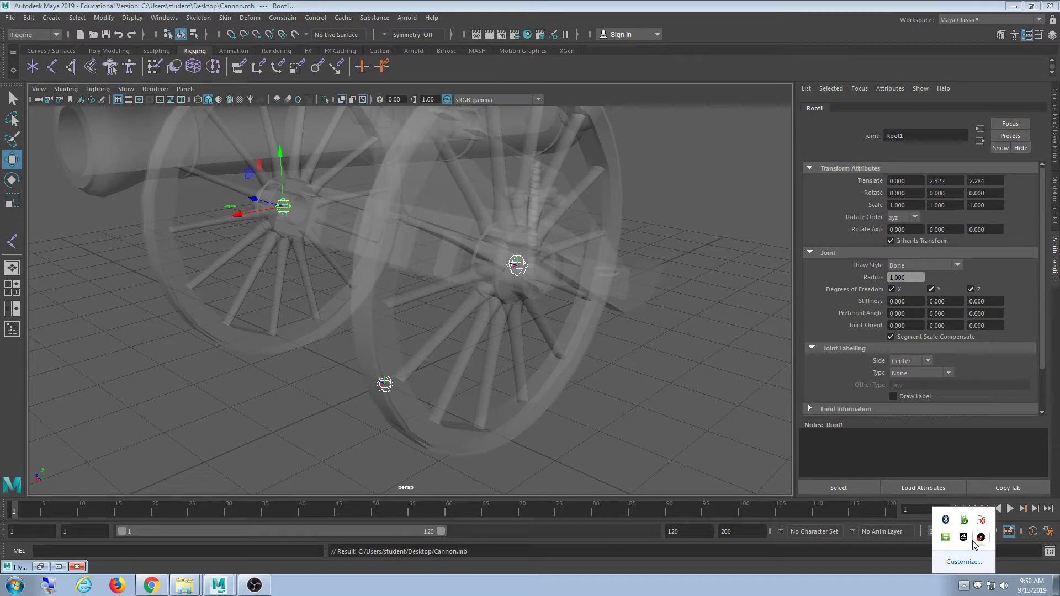
- Clear the current selection and select only joint Root1 at its wheel's hub
alt+drag(564, 303, 434, 301)
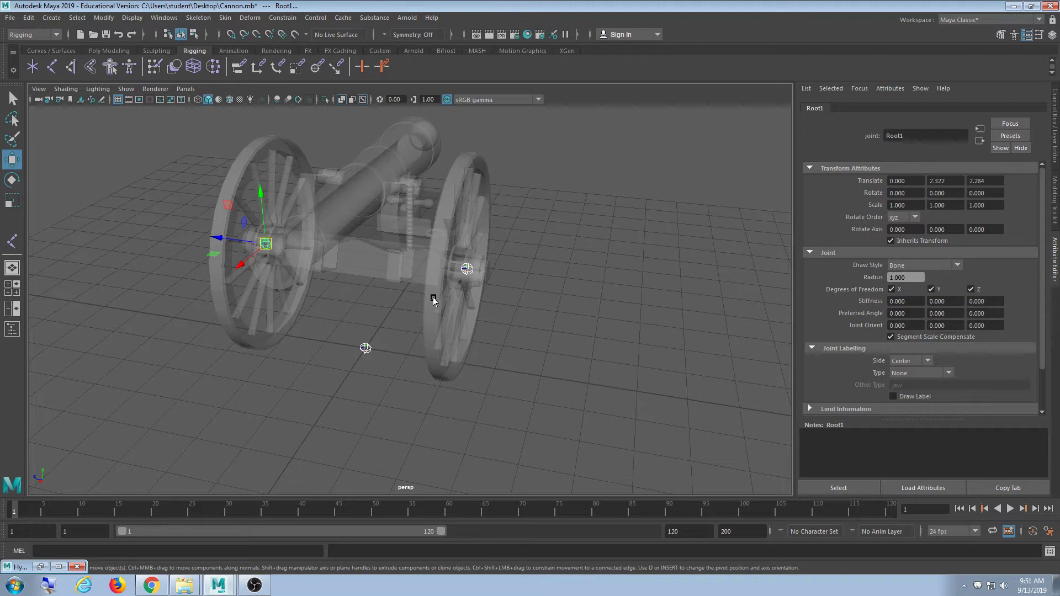
click(367, 348)
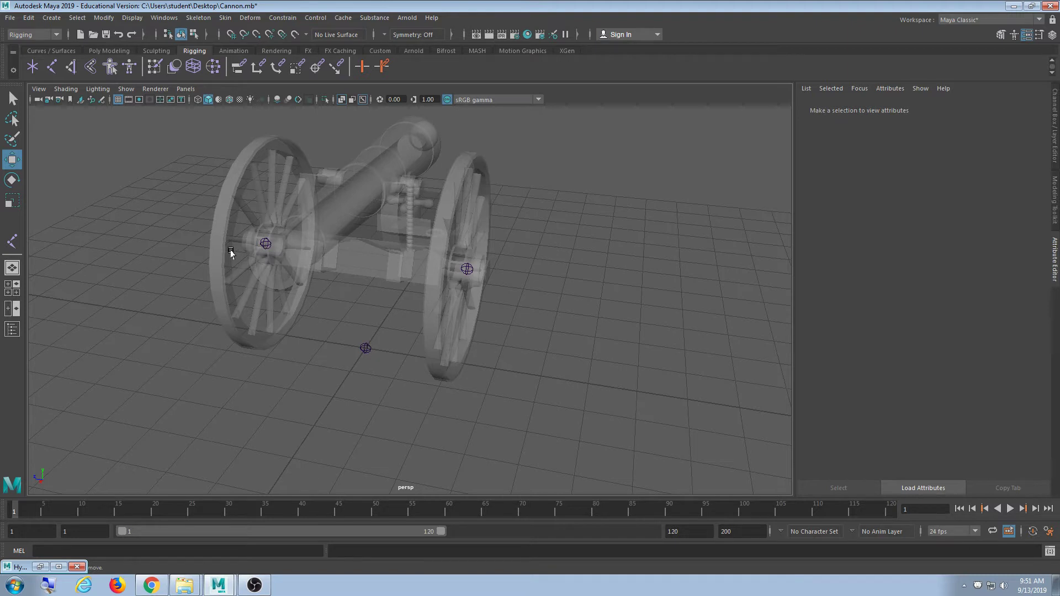
drag(278, 211, 258, 278)
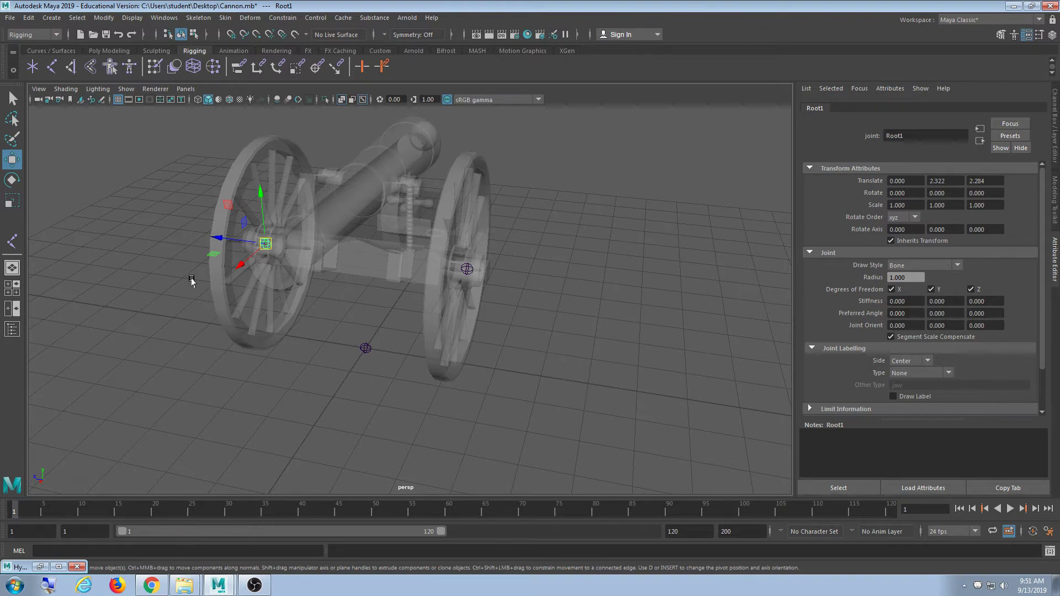
- Center the pivot of the wheel at joint Root1 again and clear the selection
alt+drag(255, 326, 308, 352)
click(322, 175)
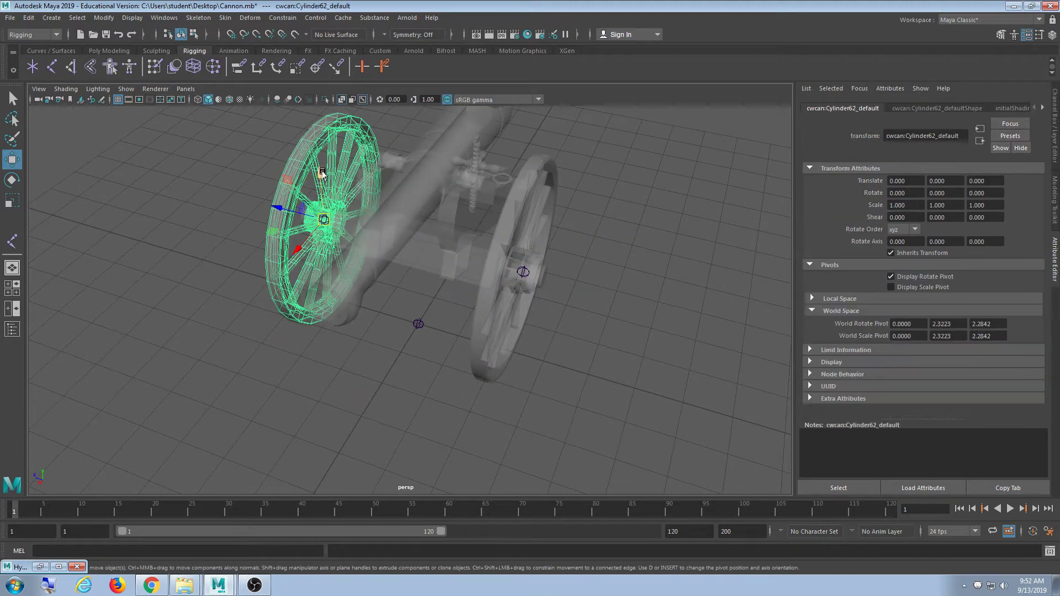
click(110, 21)
click(146, 96)
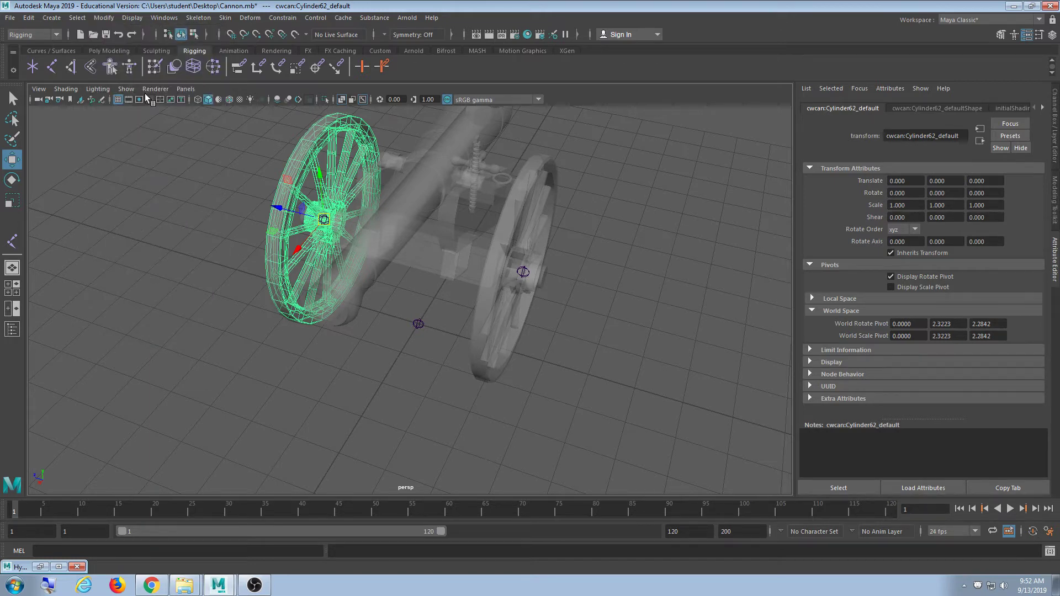
click(375, 431)
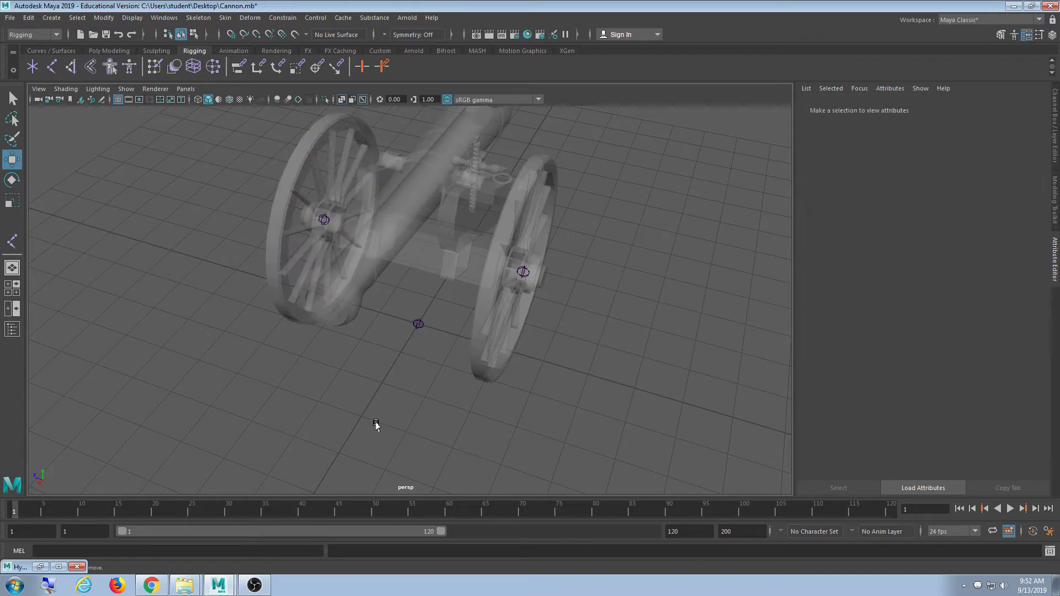
- Select the wheel, check its pivot against the joint at the hub from several angles, and clear the selection
scroll(303, 244, up, 5)
alt+drag(324, 260, 386, 234)
click(316, 212)
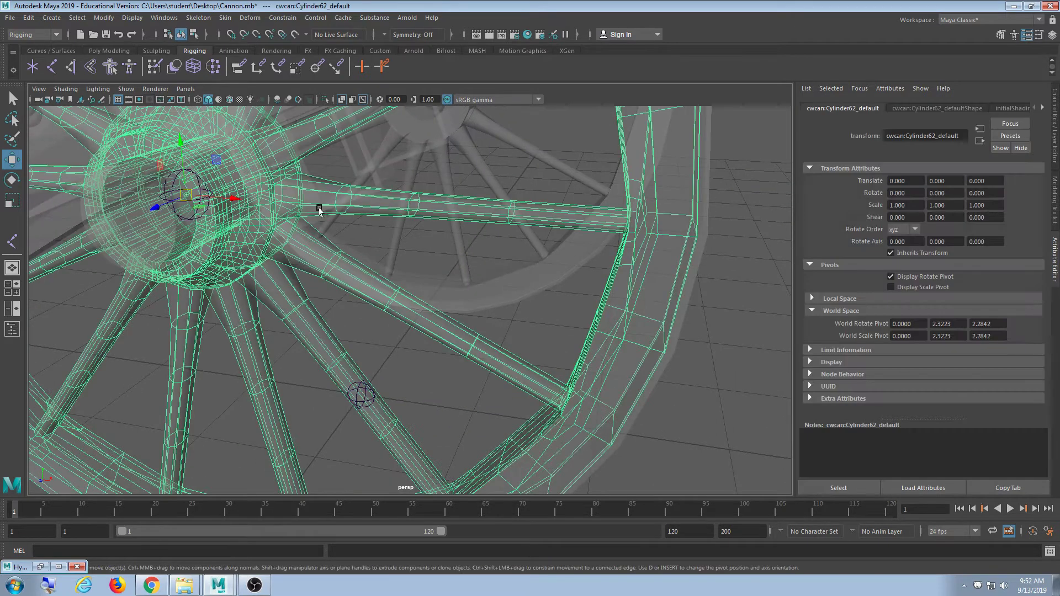
alt+drag(511, 255, 455, 301)
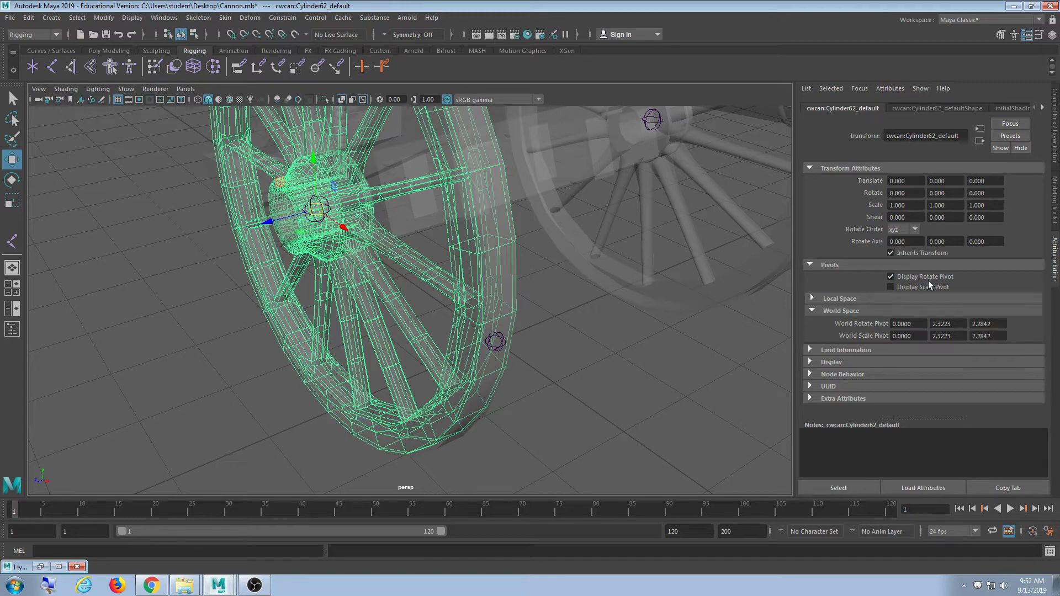
click(625, 342)
scroll(625, 343, up, 6)
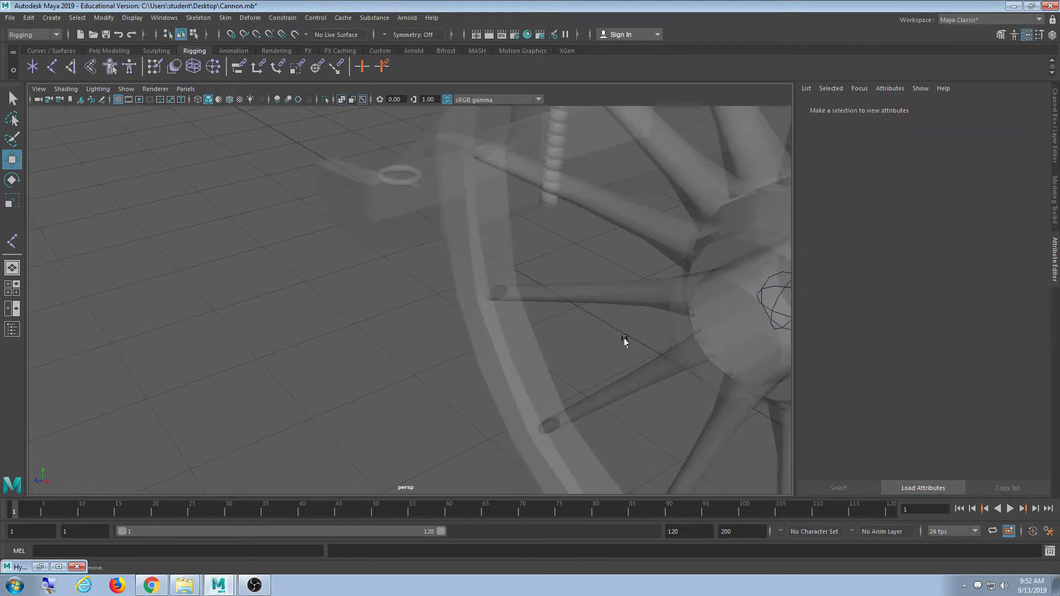
alt+middle_drag(625, 342, 407, 346)
scroll(540, 348, up, 3)
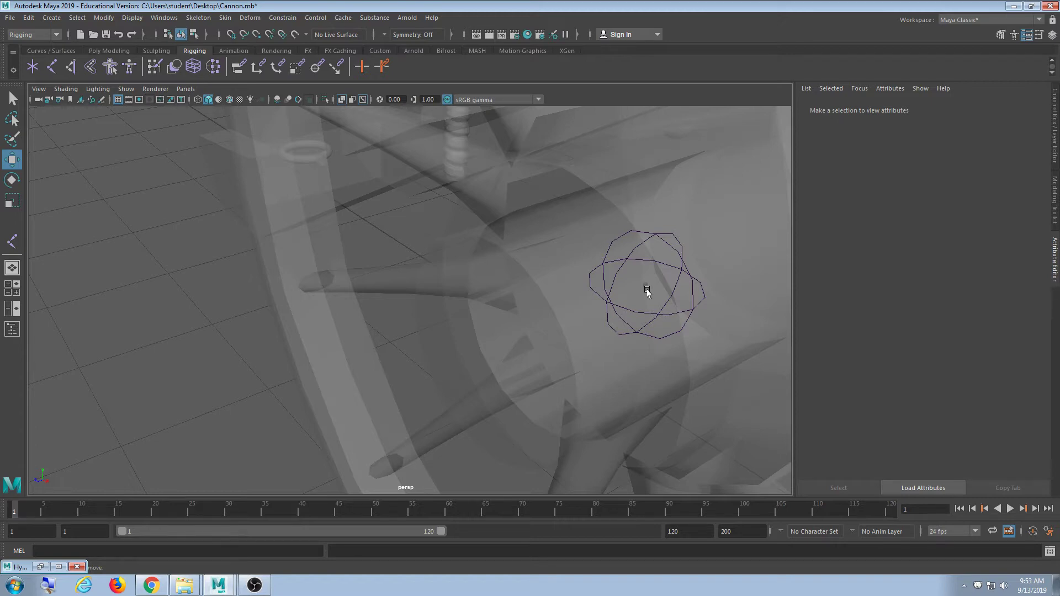
click(407, 163)
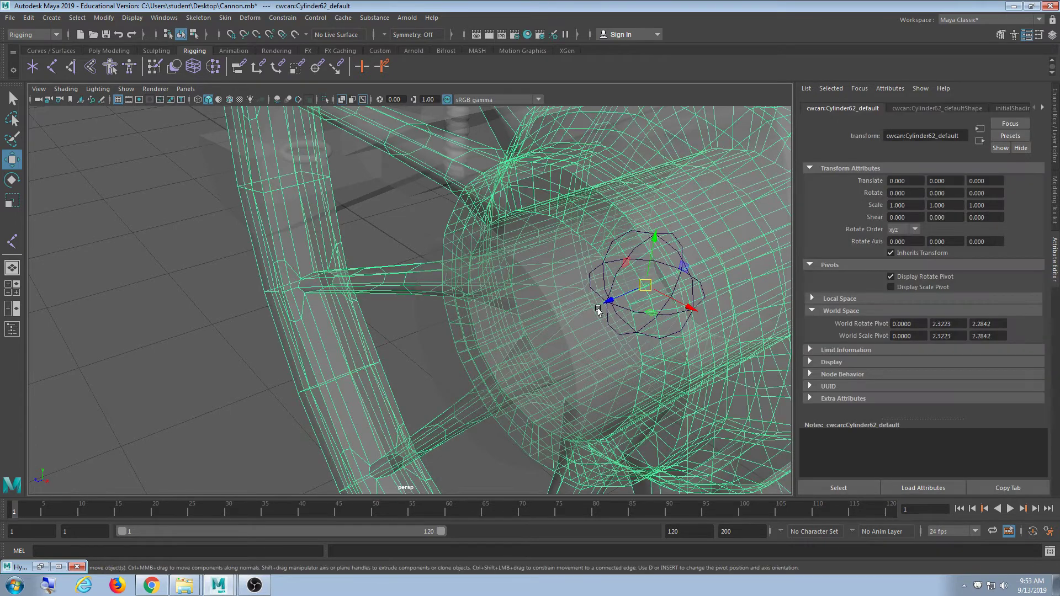
click(75, 381)
scroll(551, 310, down, 5)
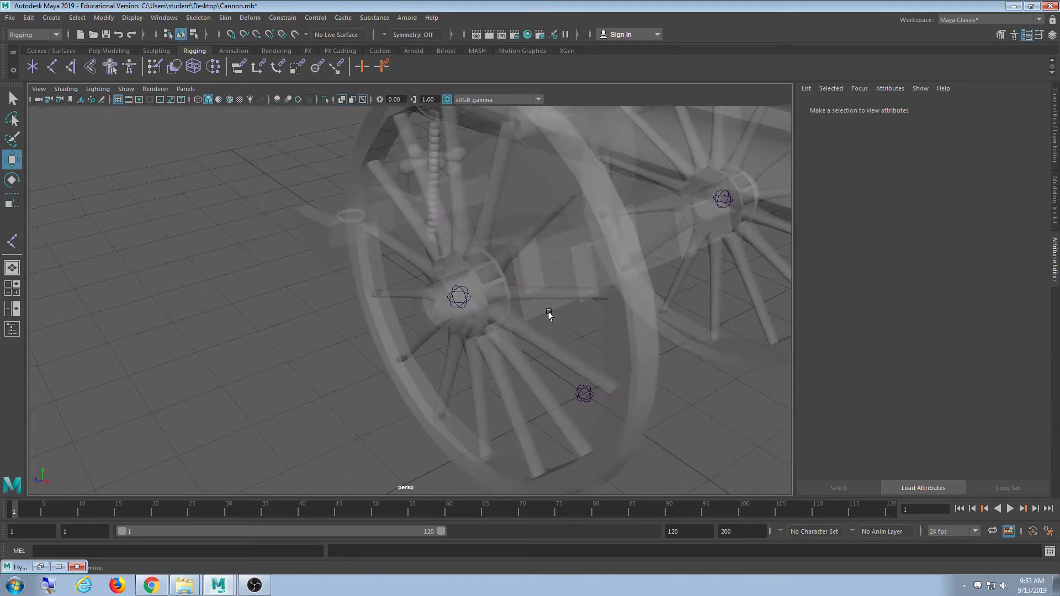
- Select the Root joint at the origin
scroll(557, 340, up, 2)
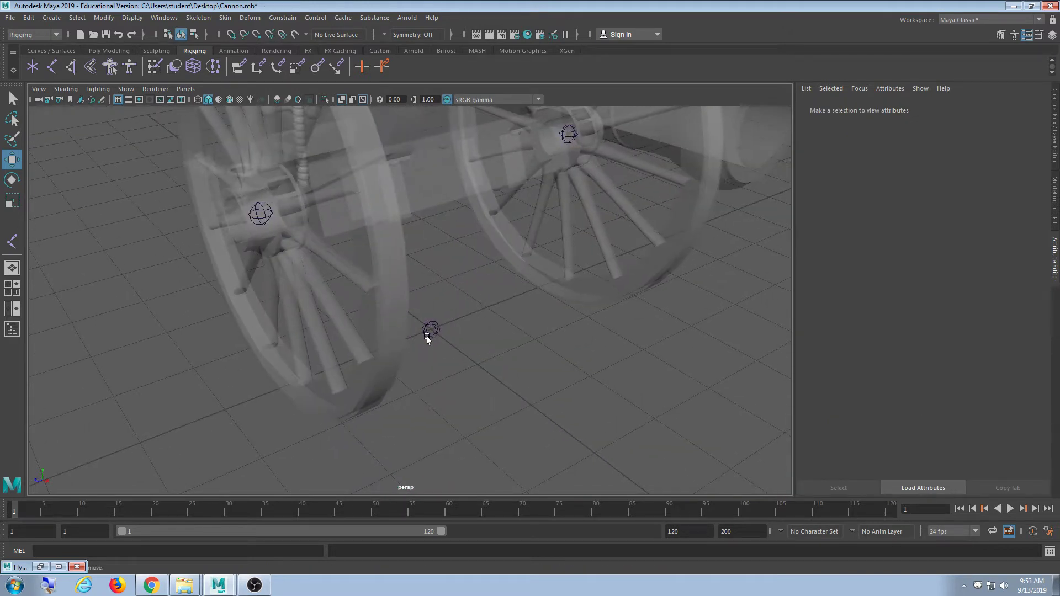
click(430, 329)
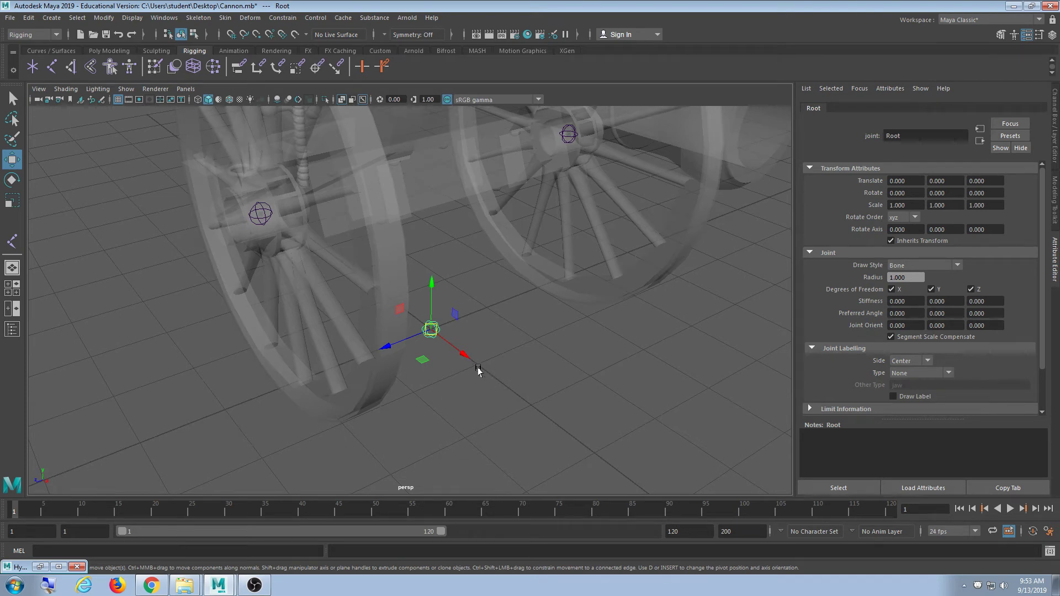
click(28, 18)
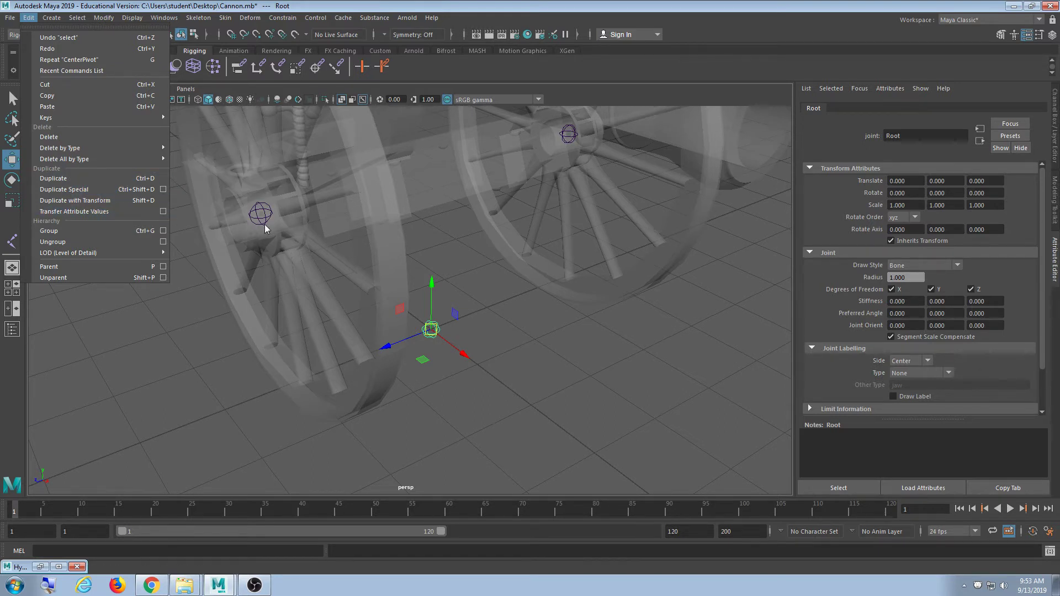
click(431, 333)
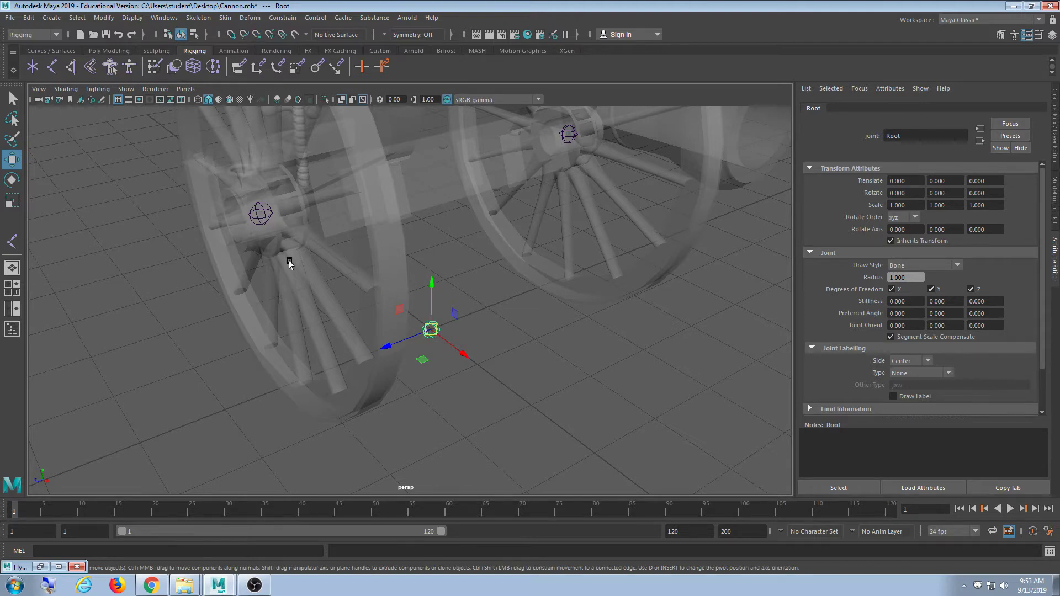
- Examine the joint inside the near wheel's hub and select the opposite wheel to check its pivot
alt+drag(291, 261, 308, 289)
scroll(390, 299, up, 10)
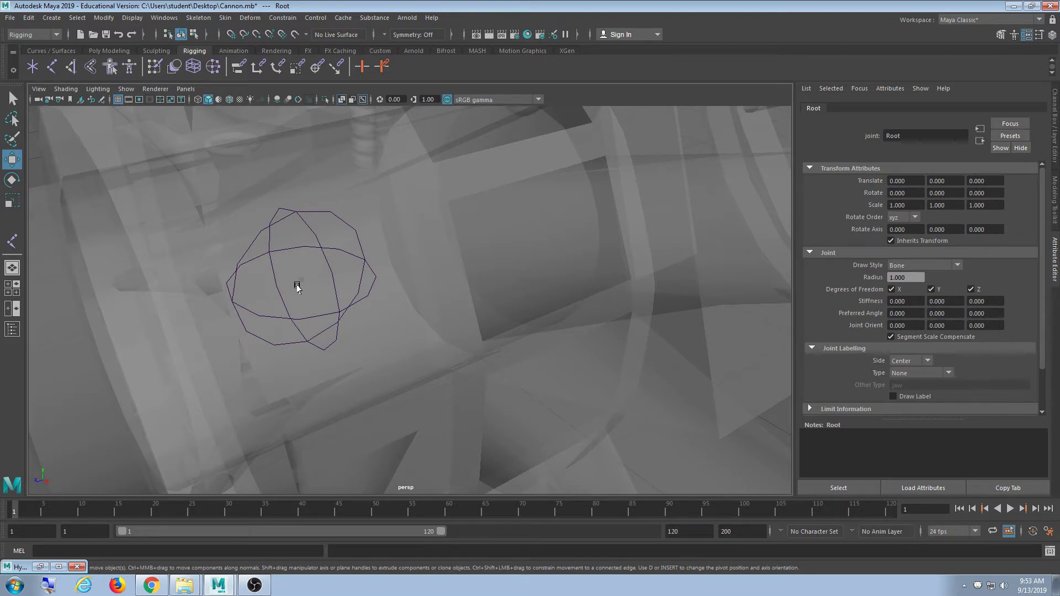
scroll(296, 301, up, 3)
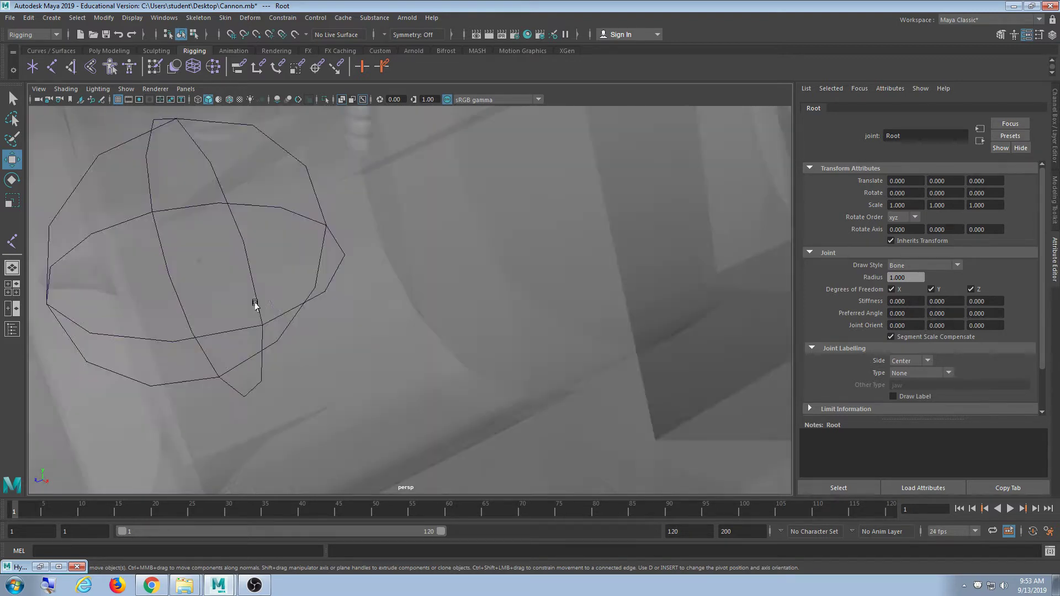
scroll(255, 304, down, 7)
alt+drag(248, 333, 288, 329)
scroll(287, 328, up, 5)
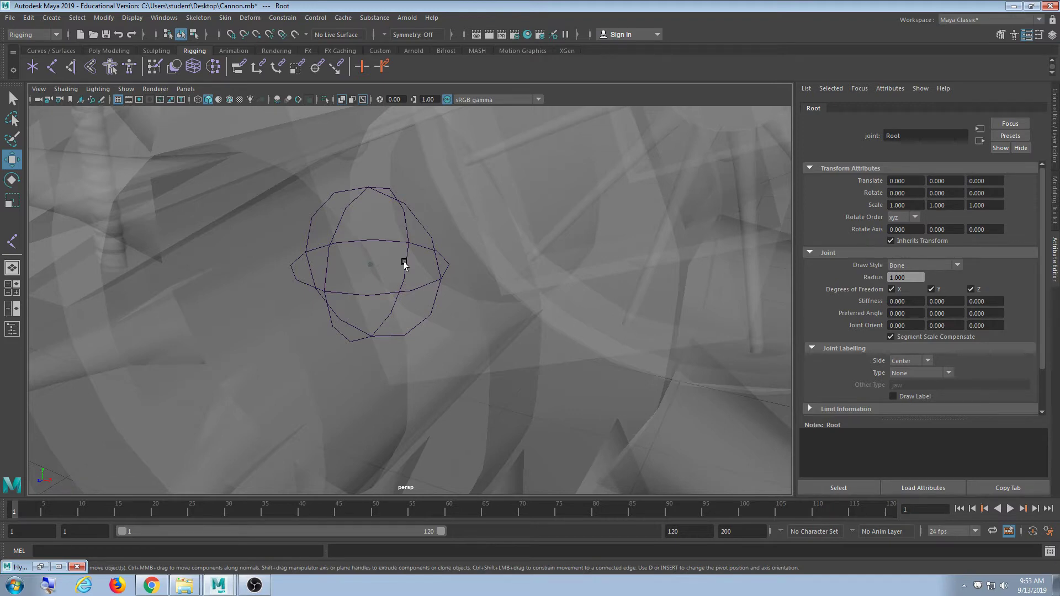
scroll(401, 284, down, 10)
alt+drag(403, 296, 331, 253)
mouse_move(410, 268)
alt+mouse_down()
mouse_move(386, 260)
mouse_move(465, 232)
mouse_move(360, 288)
mouse_move(607, 303)
mouse_move(465, 313)
mouse_move(489, 324)
mouse_move(512, 310)
mouse_move(514, 351)
mouse_move(542, 351)
mouse_move(420, 309)
mouse_move(379, 331)
mouse_move(433, 303)
mouse_move(398, 323)
mouse_move(360, 273)
mouse_move(363, 286)
alt+mouse_up()
click(466, 237)
scroll(383, 298, down, 3)
scroll(391, 301, up, 8)
click(608, 303)
scroll(552, 304, down, 5)
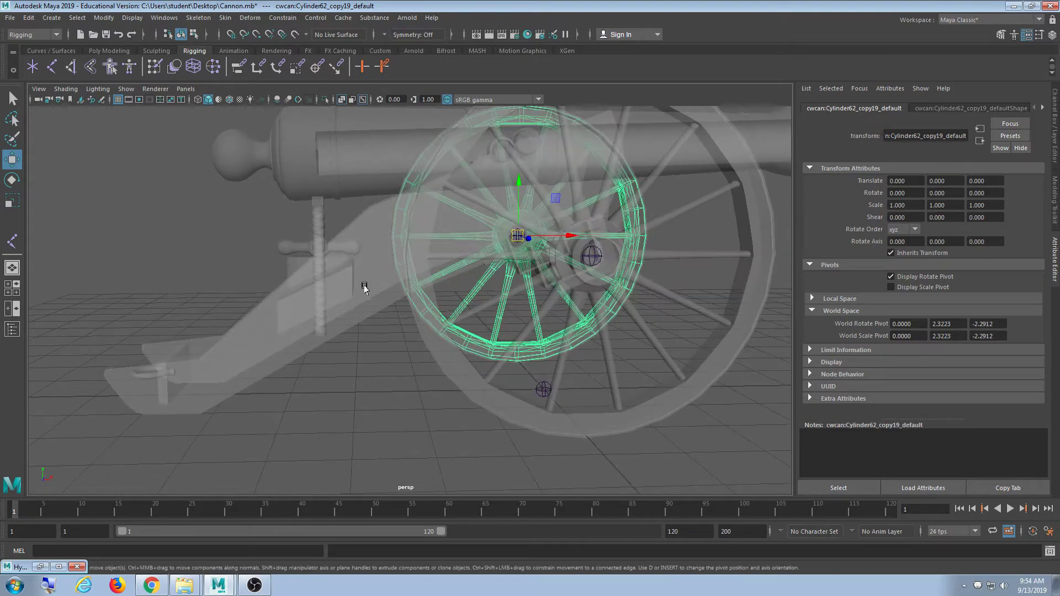
- Turn off X-Ray shading in the perspective view
click(80, 89)
click(138, 208)
scroll(282, 307, down, 5)
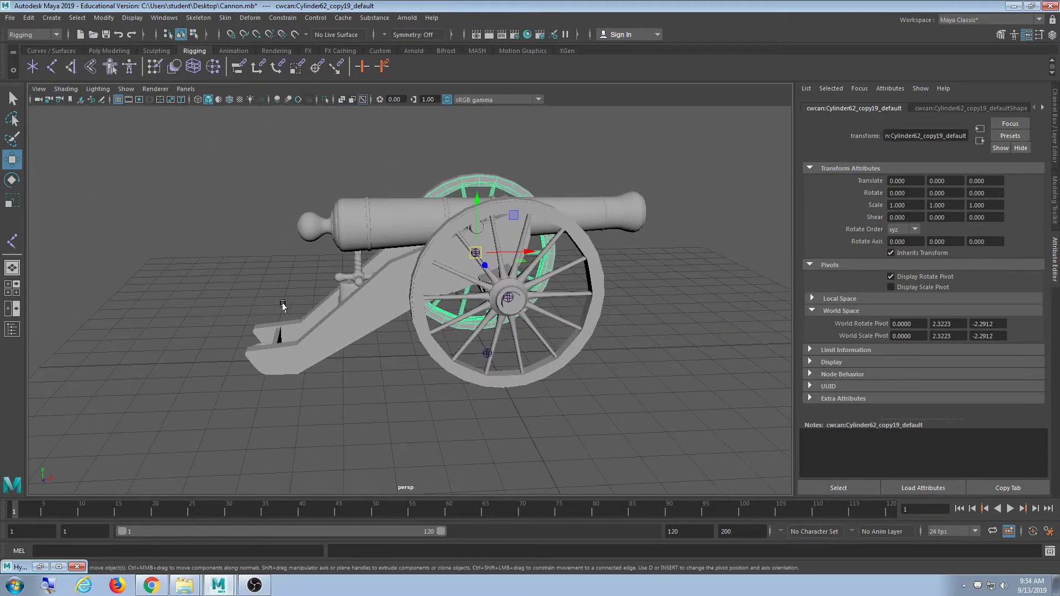
- Select the cannon barrel and the axle in turn to check where their pivots lie
click(421, 386)
alt+drag(422, 386, 386, 334)
click(426, 267)
scroll(466, 391, down, 6)
scroll(389, 406, up, 4)
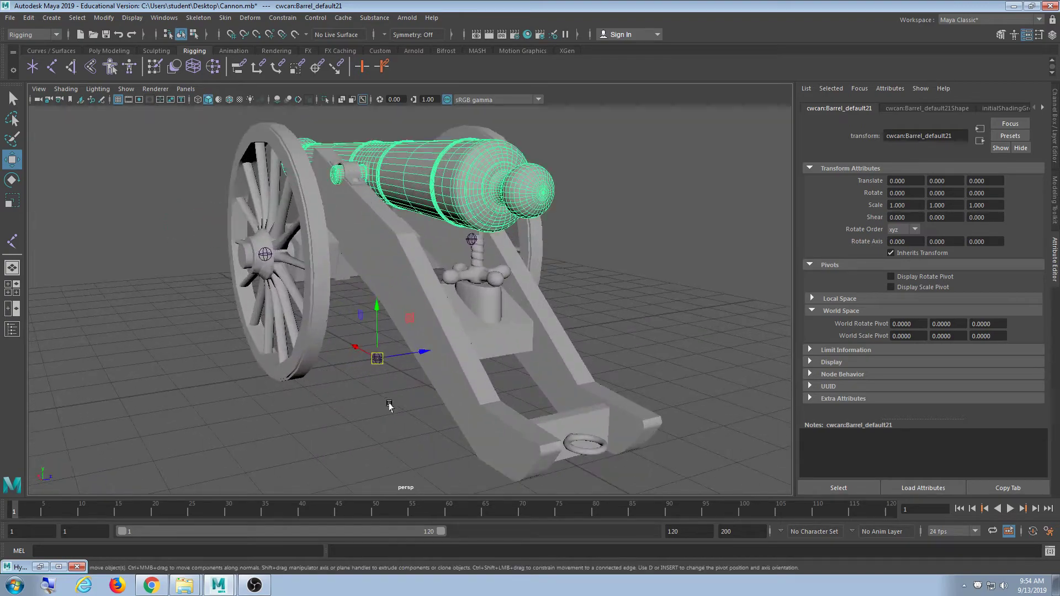
click(443, 391)
alt+drag(443, 391, 343, 331)
click(355, 296)
scroll(356, 296, down, 4)
alt+drag(355, 296, 351, 355)
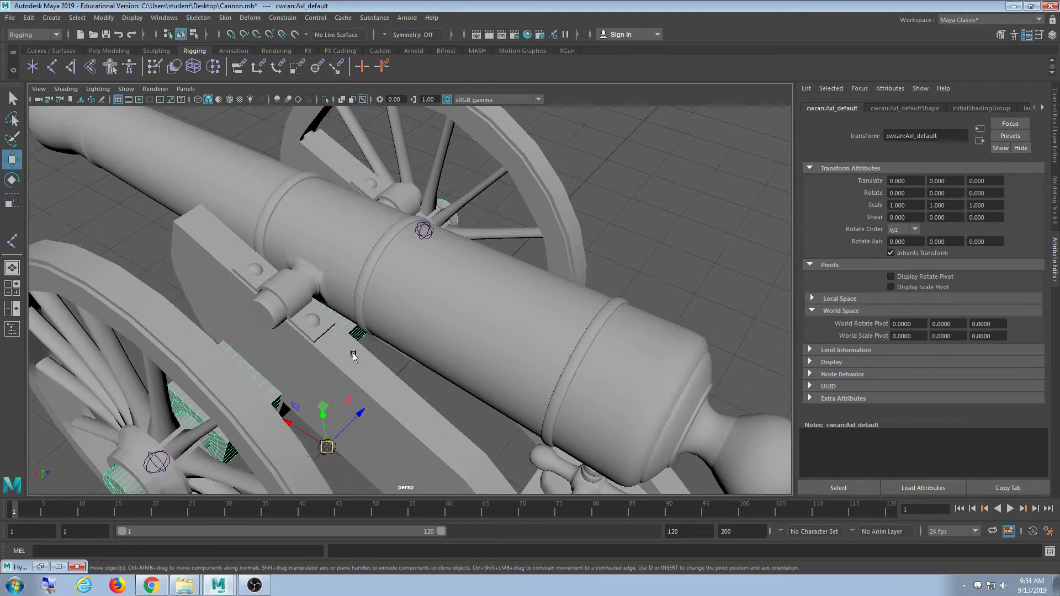
- Select the barrel, frame it in the view and examine the side trunnions where it rests on the carriage
click(341, 260)
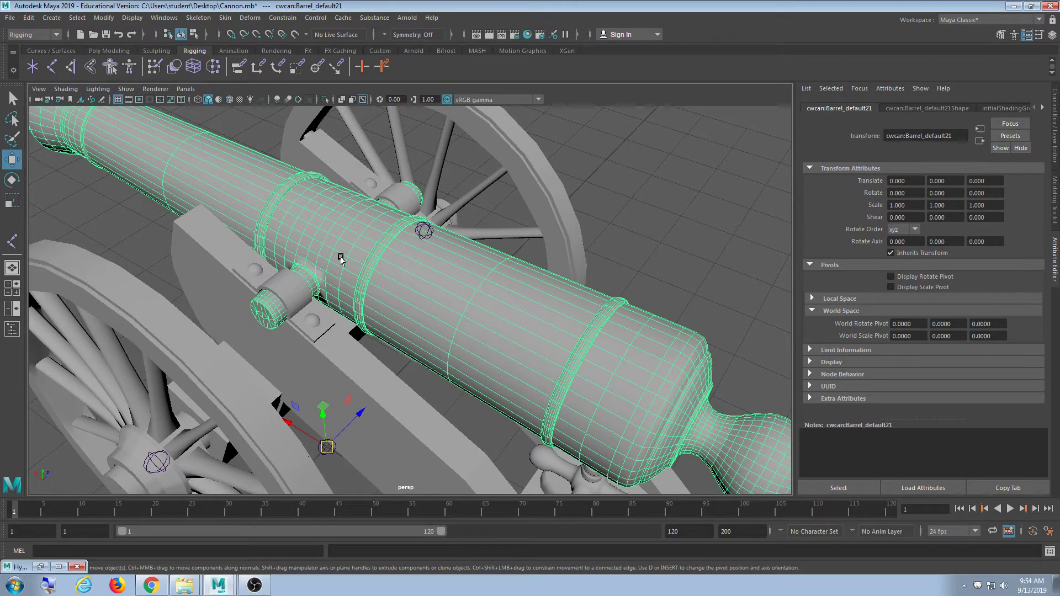
key(f)
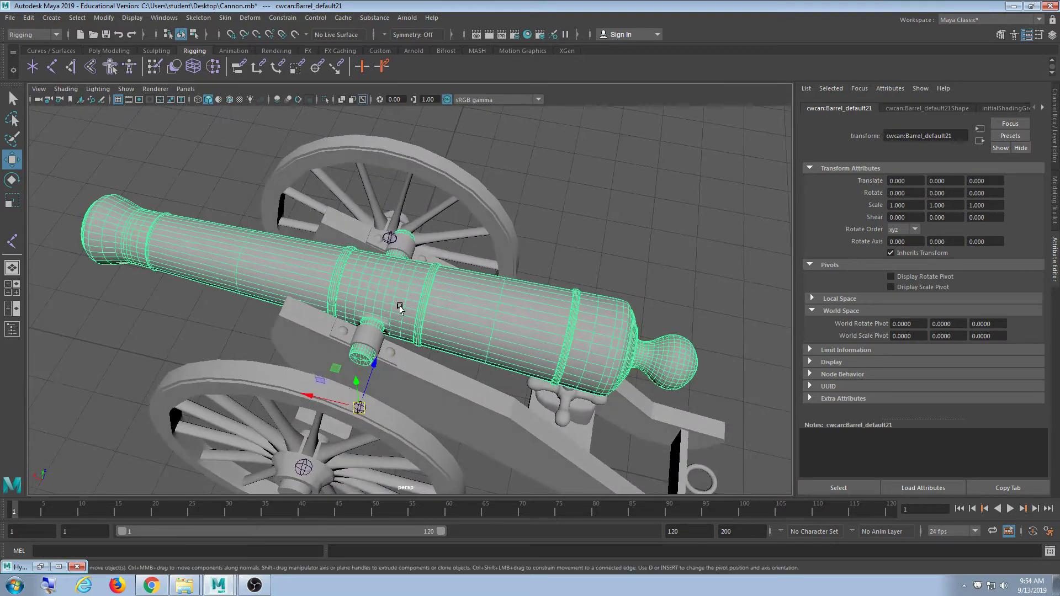
alt+drag(400, 308, 459, 277)
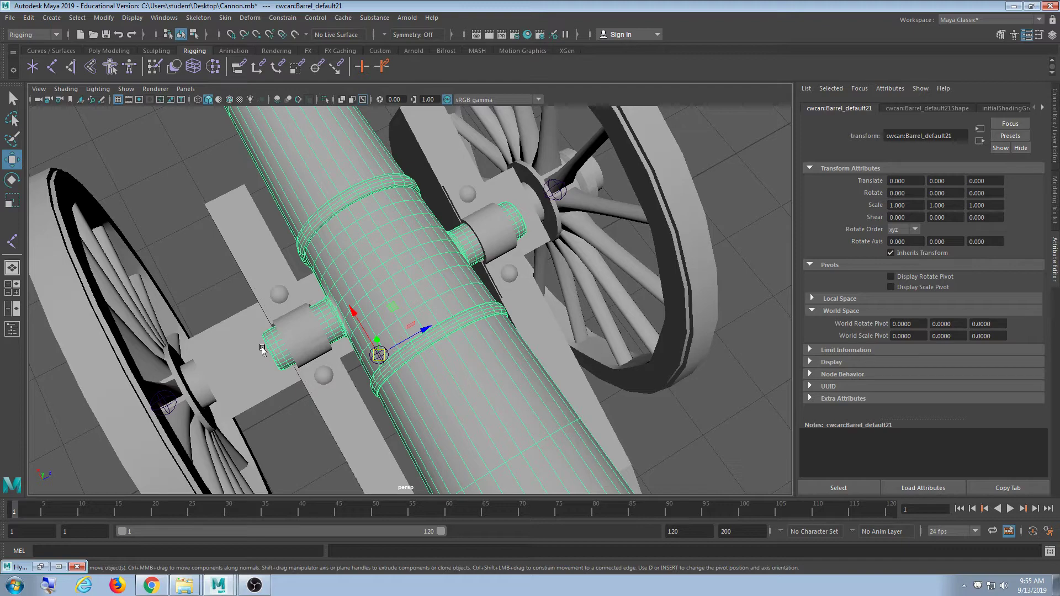
scroll(263, 350, down, 5)
alt+drag(262, 348, 402, 386)
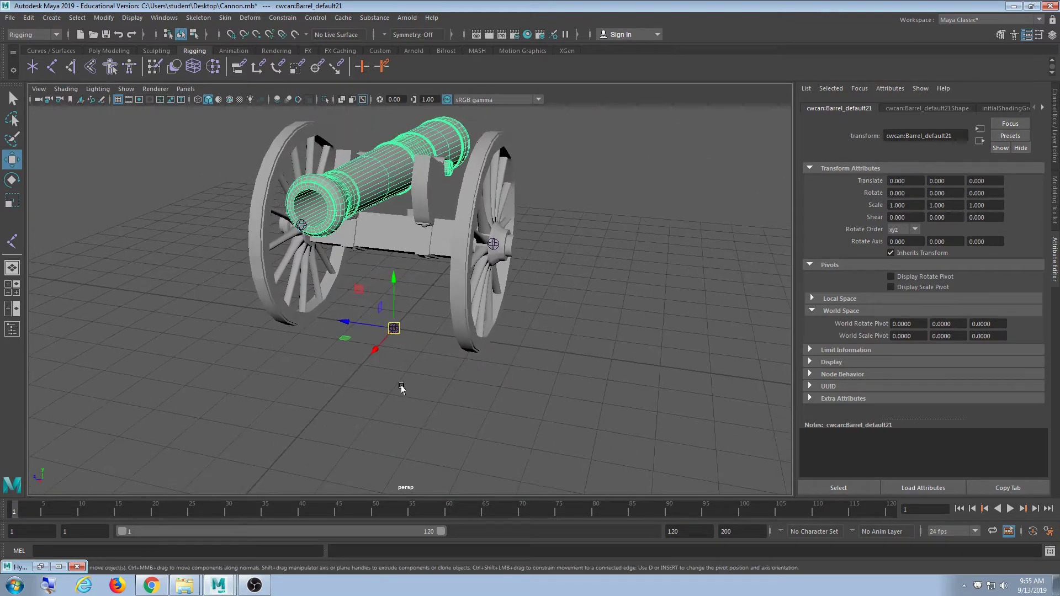
- Select only the Root joint at the origin and duplicate it
click(406, 362)
click(395, 329)
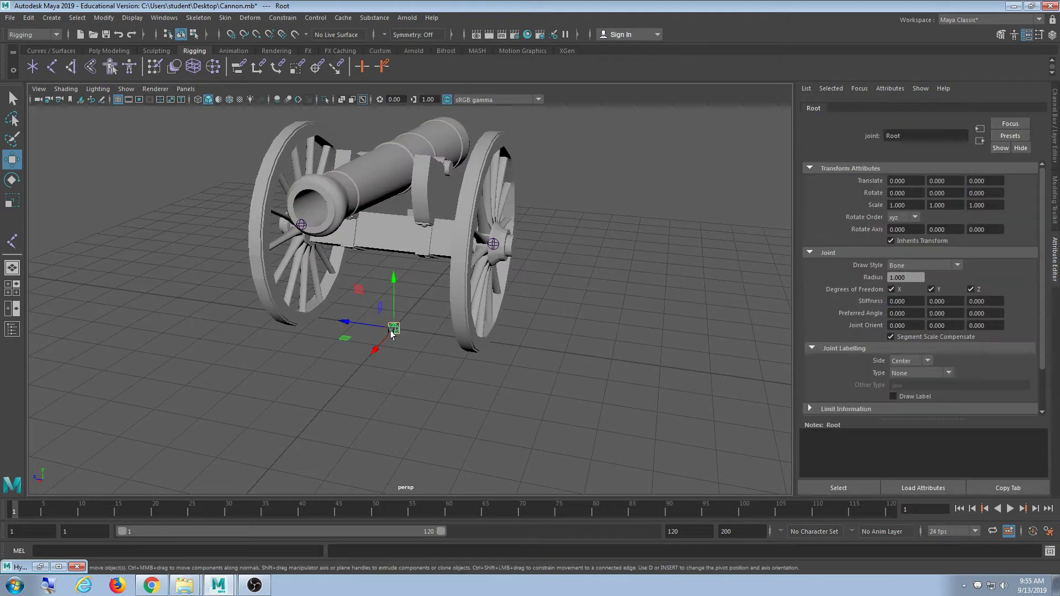
scroll(518, 423, up, 5)
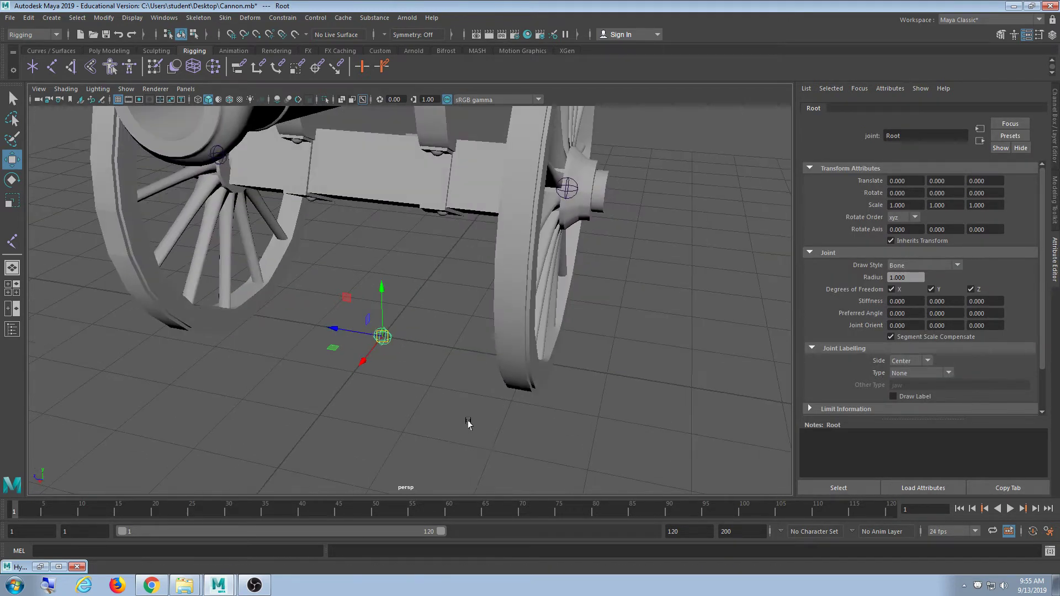
alt+drag(469, 426, 461, 422)
key(ctrl+d)
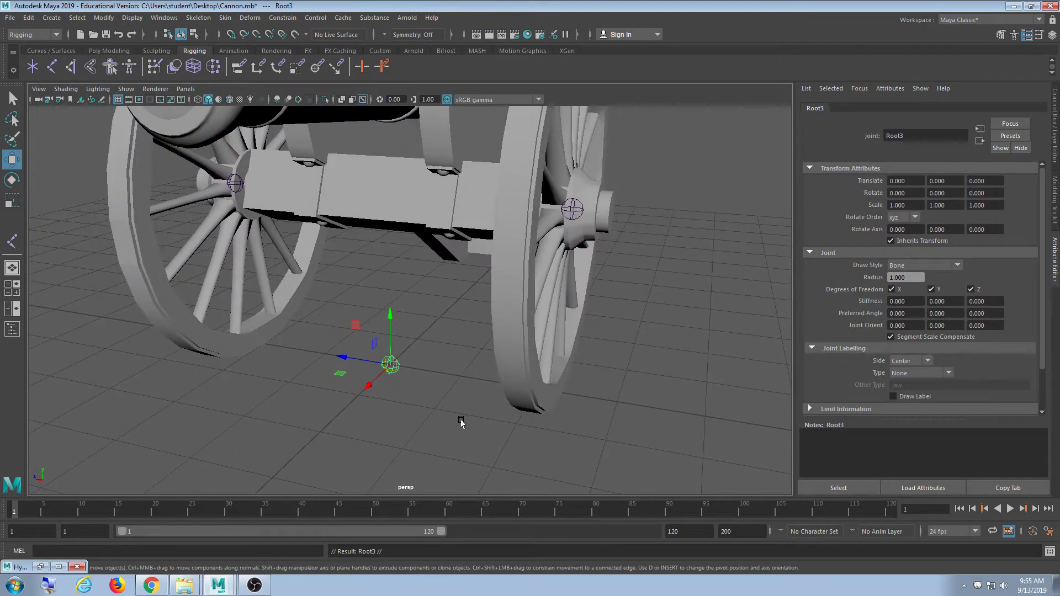
- Move the duplicated joint up to about Y 3.868 and along X to about -0.595, between the barrel's trunnions
drag(394, 313, 341, 130)
alt+middle_drag(369, 219, 374, 386)
drag(381, 295, 366, 190)
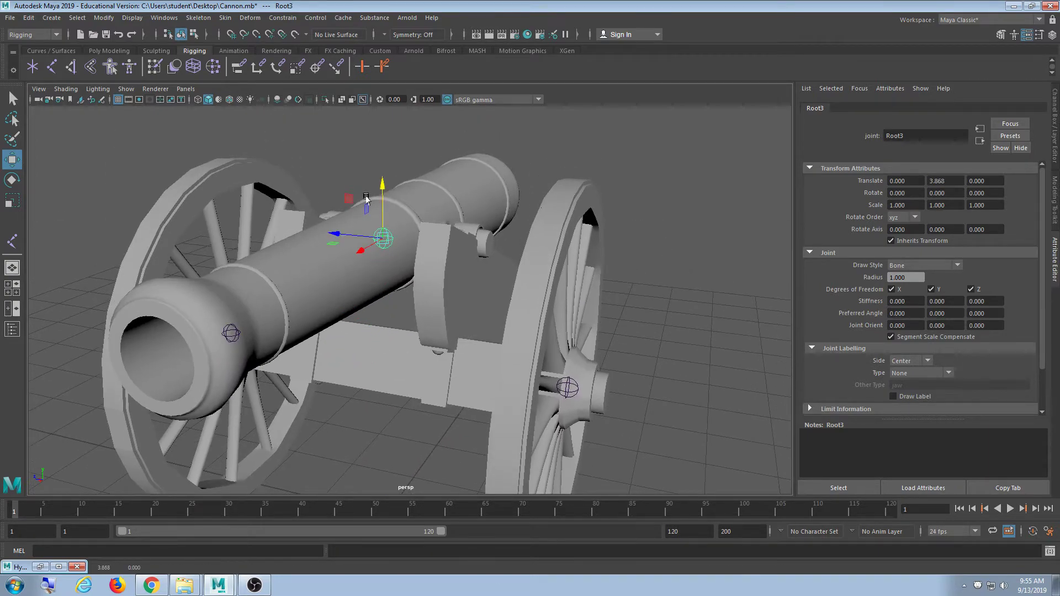
alt+drag(353, 232, 395, 293)
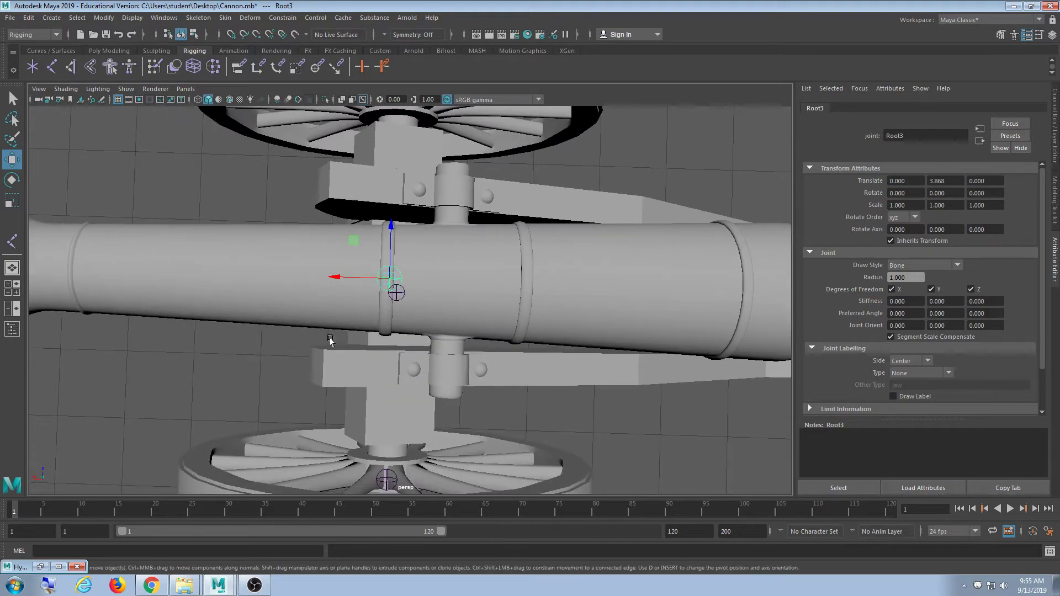
drag(324, 280, 528, 314)
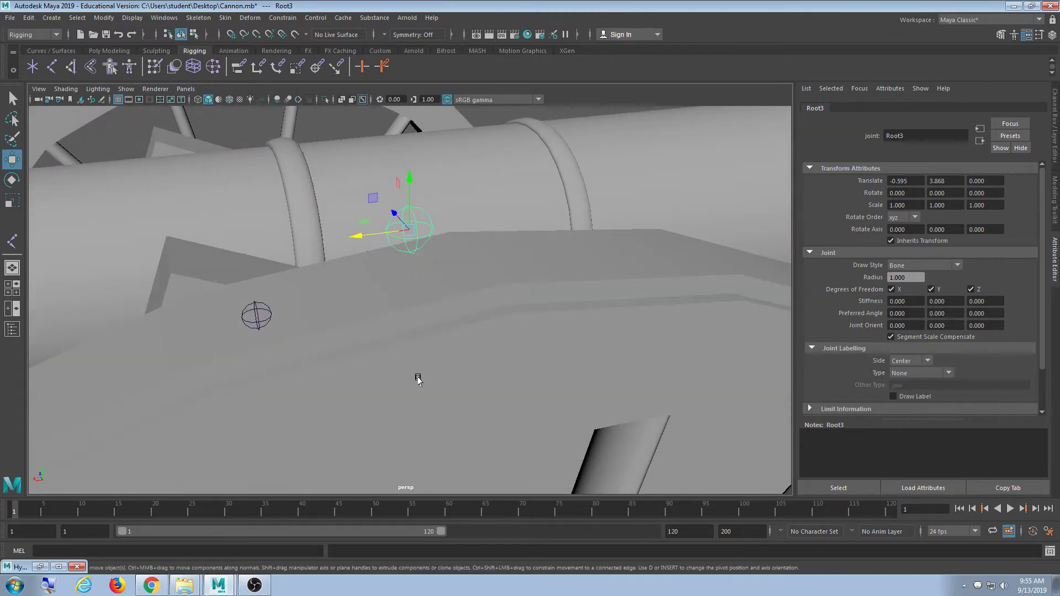
- In a wireframe front view, center the joint in the trunnion circle at about X -0.592, Y 3.777
key(space)
scroll(300, 394, up, 5)
key(space)
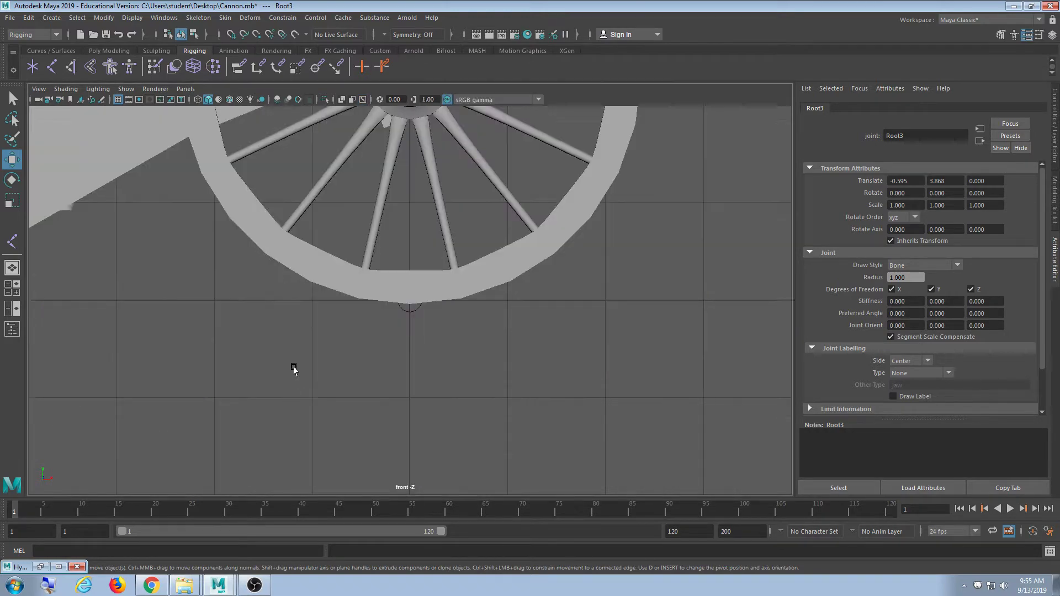
scroll(293, 366, down, 5)
scroll(400, 376, up, 3)
scroll(400, 375, up, 4)
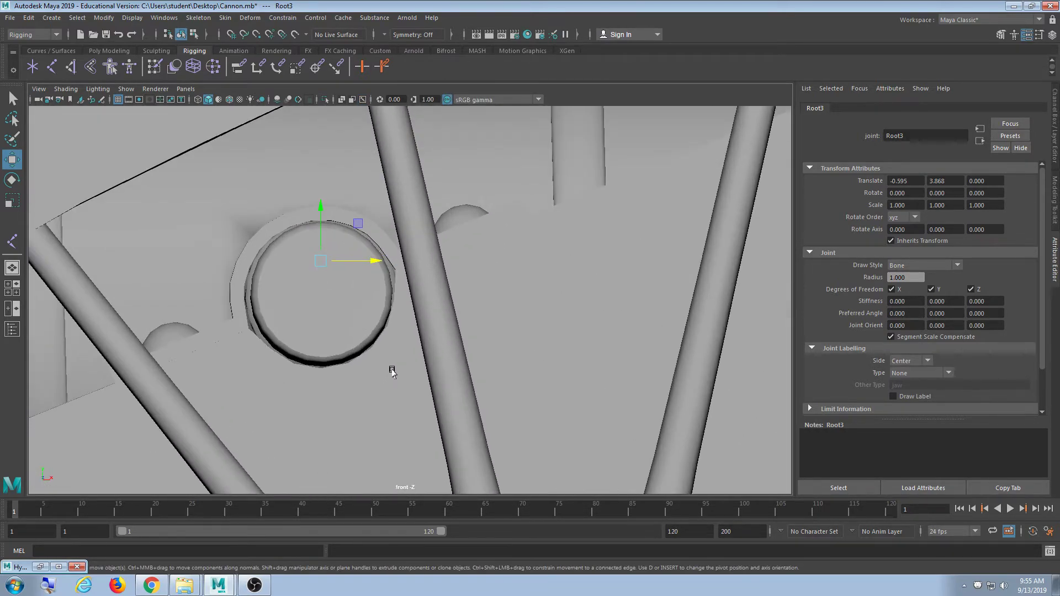
key(4)
scroll(436, 355, up, 5)
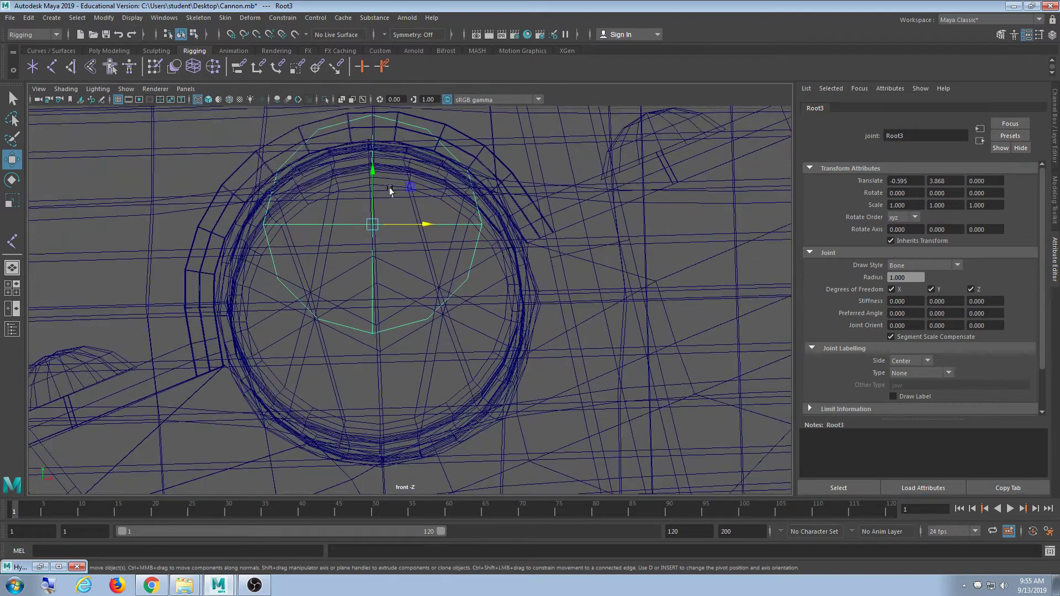
drag(371, 171, 397, 253)
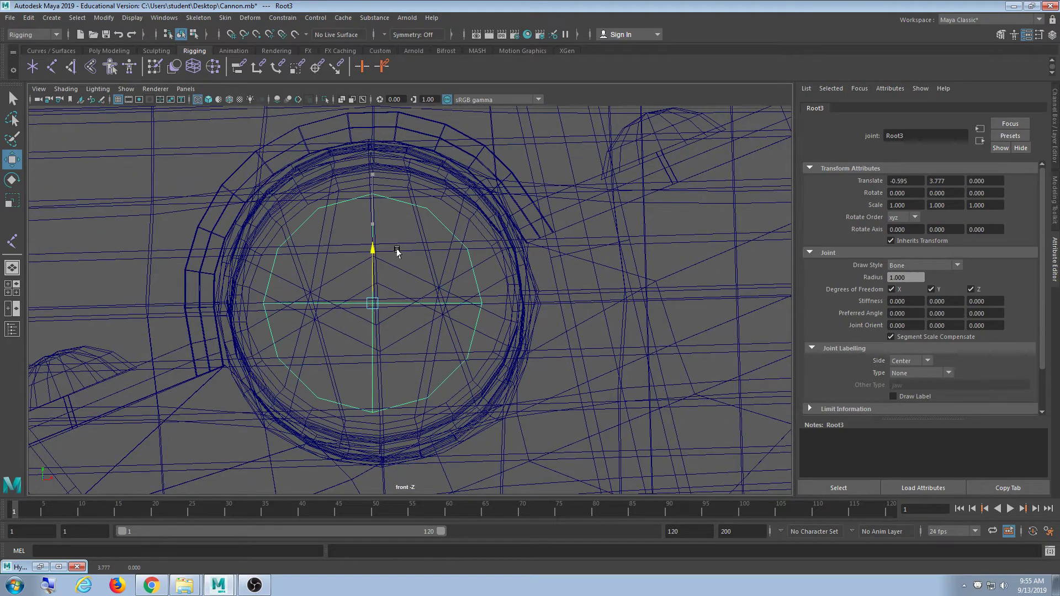
drag(412, 306, 415, 304)
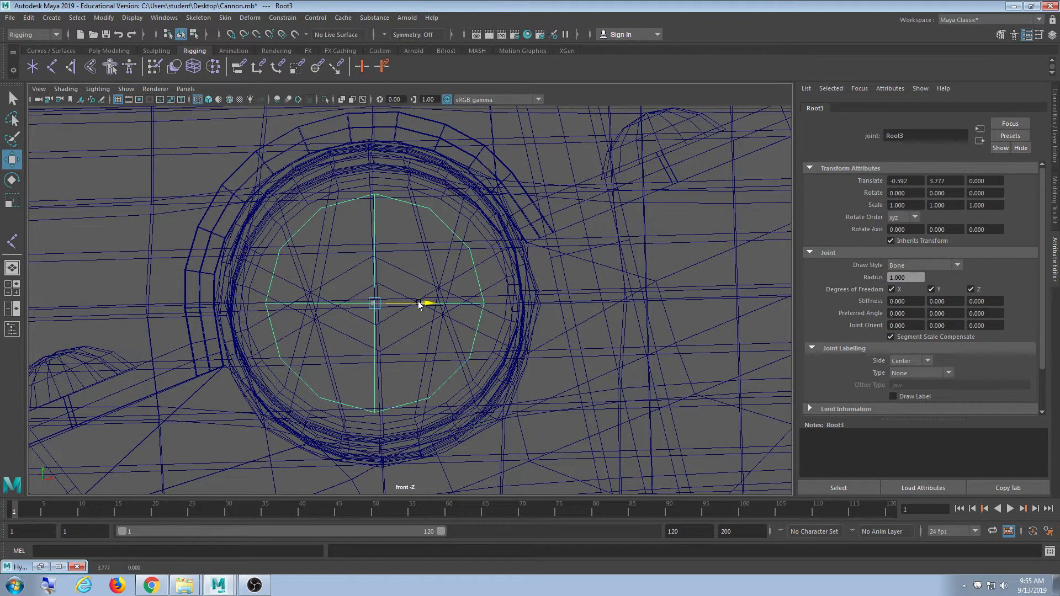
- Fine-tune the joint's horizontal position in the trunnion circle to about X -0.591
scroll(423, 312, down, 6)
scroll(423, 312, up, 8)
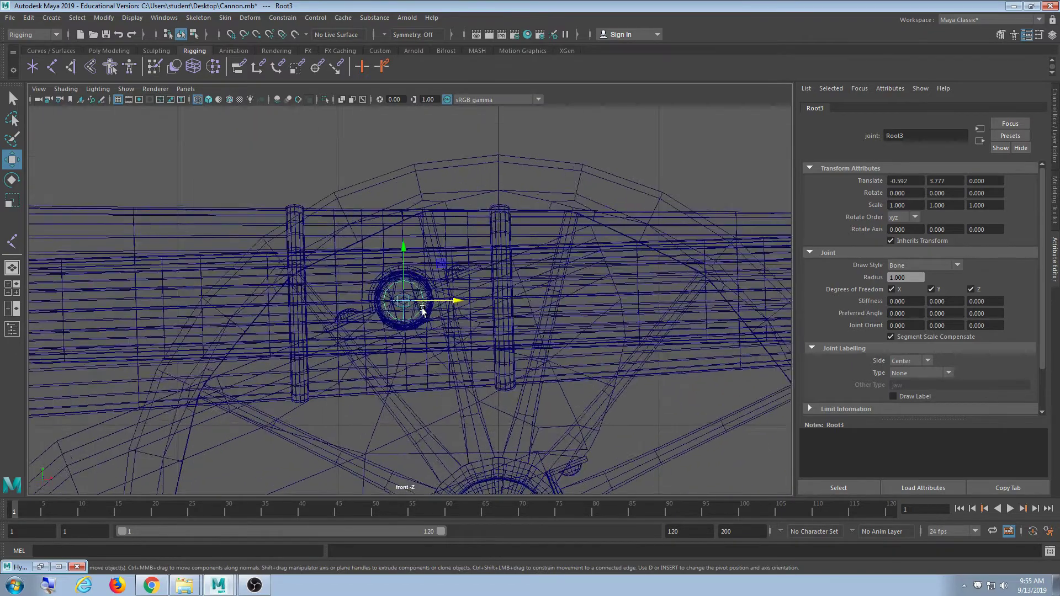
scroll(497, 383, up, 6)
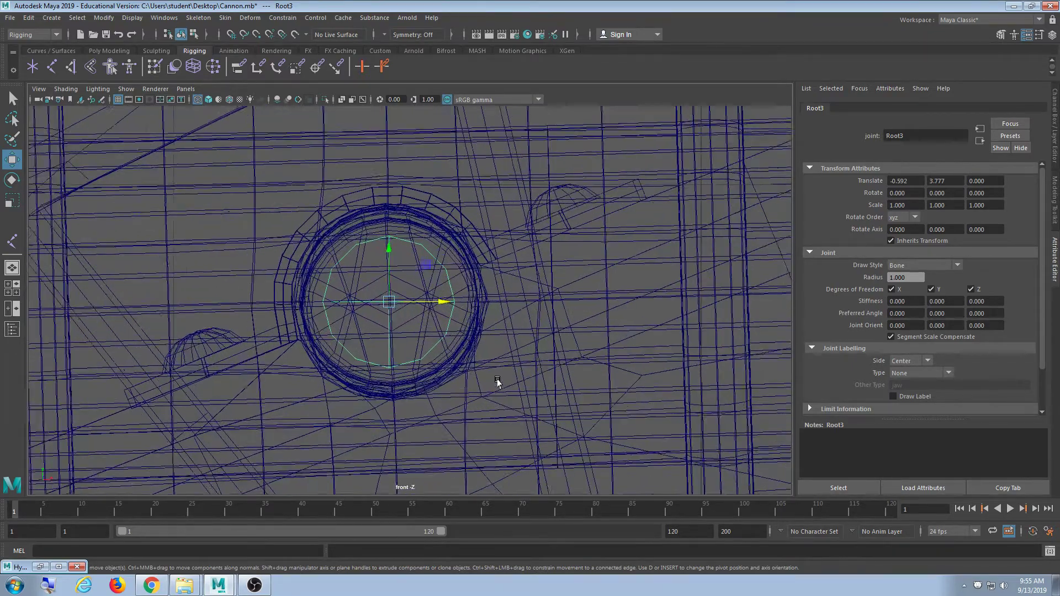
drag(450, 274, 452, 280)
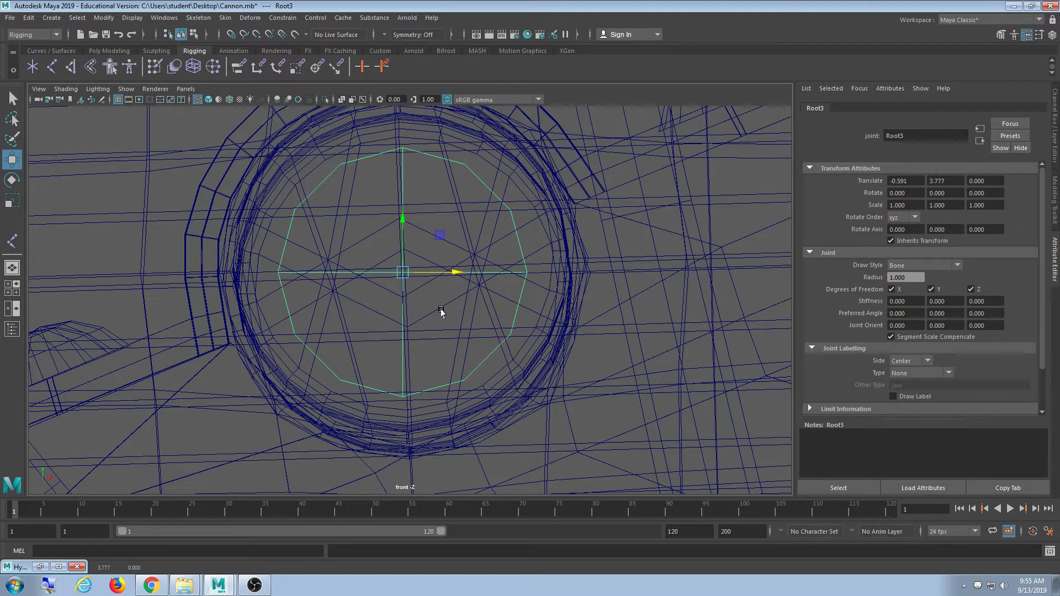
- Display the top and side views in wireframe, and frame the whole cannon in the shaded perspective view
key(space)
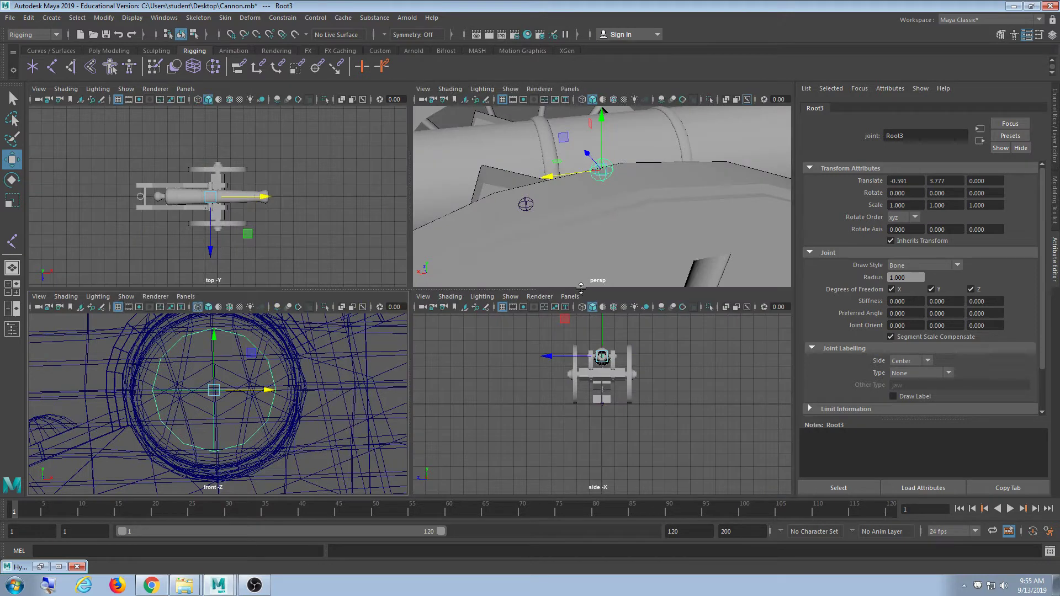
click(509, 375)
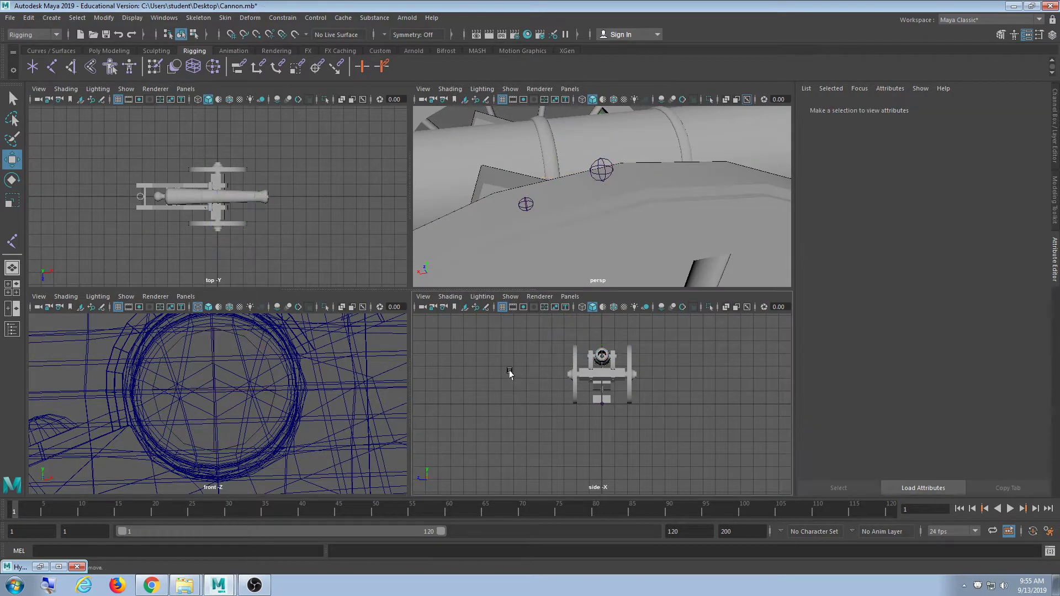
key(space)
key(space)
click(389, 242)
key(space)
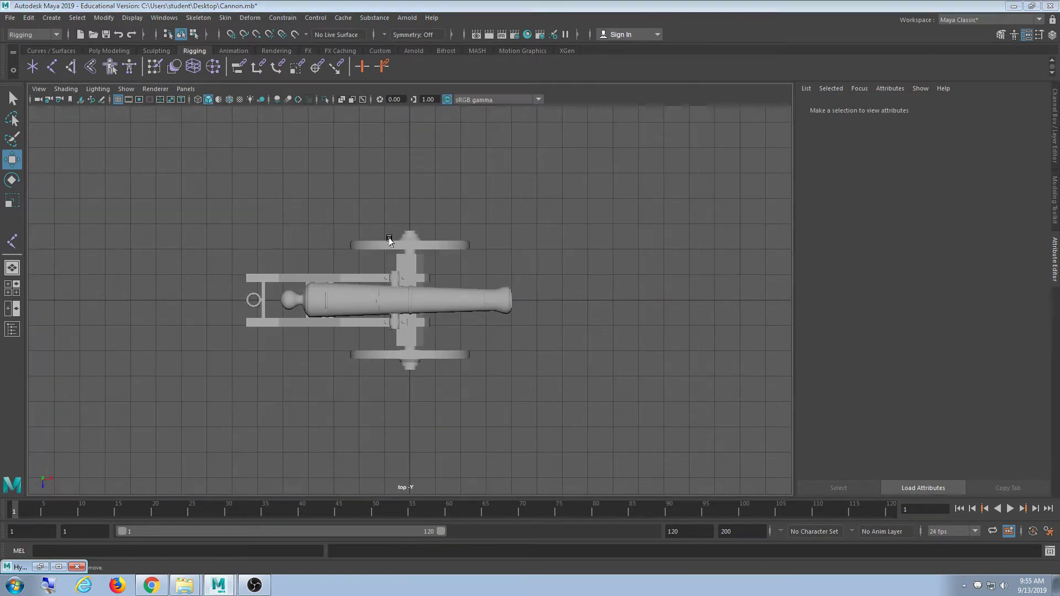
key(space)
key(4)
key(4)
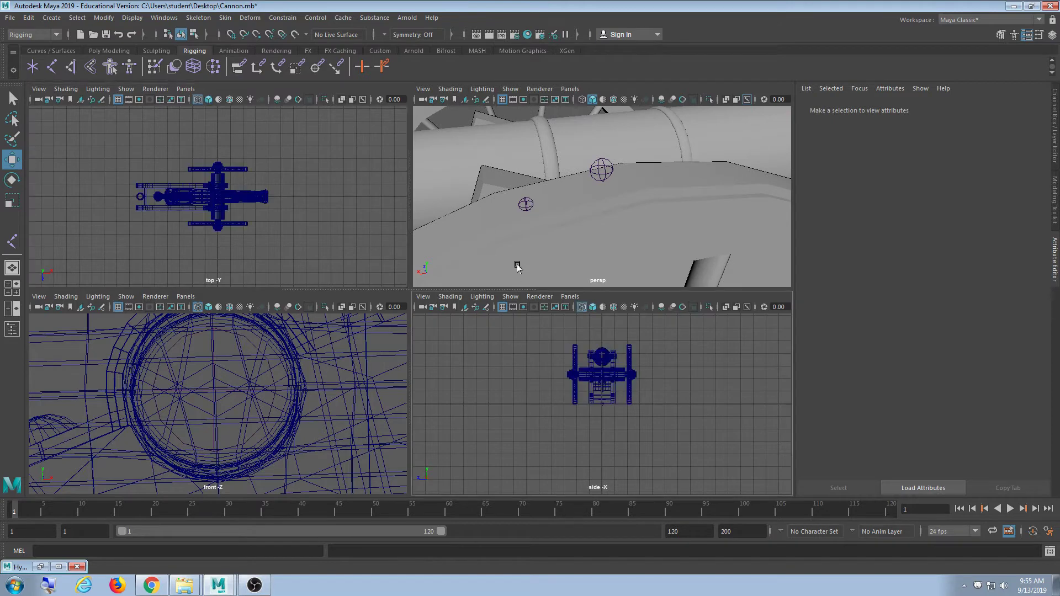
key(4)
key(a)
key(5)
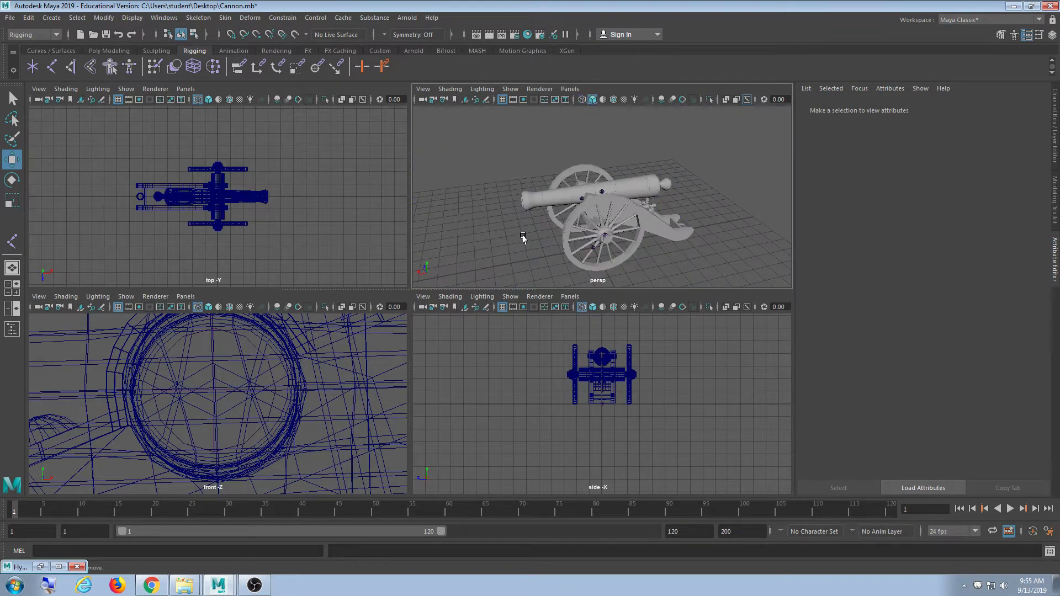
mouse_move(523, 237)
alt+mouse_down()
mouse_move(585, 204)
mouse_move(580, 289)
alt+mouse_up()
scroll(552, 392, up, 2)
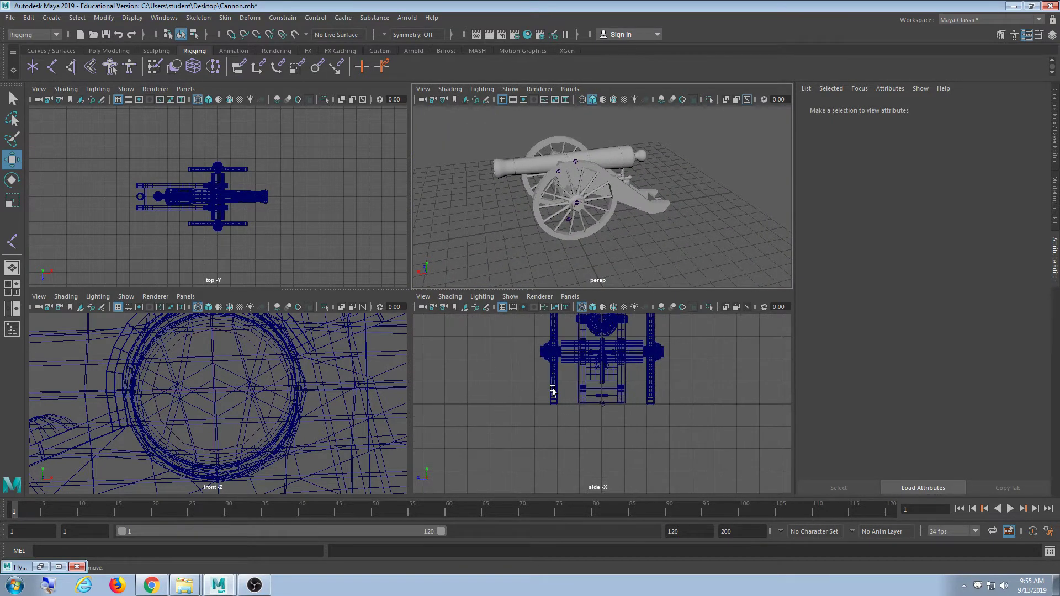
scroll(498, 406, up, 1)
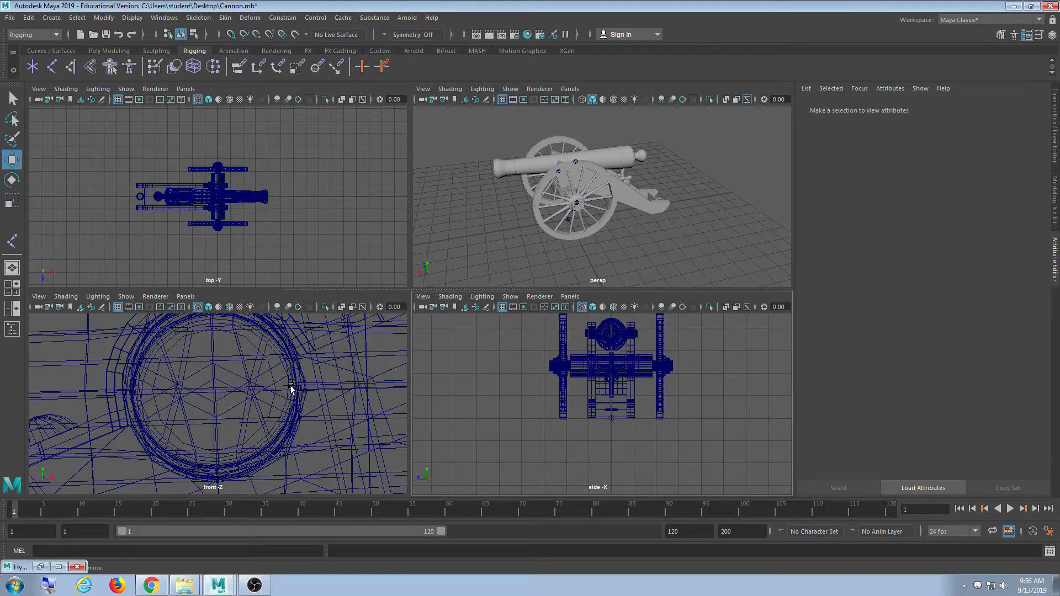
- Reselect the joint in the barrel's trunnion and check its centering up close in the front view
click(315, 356)
key(space)
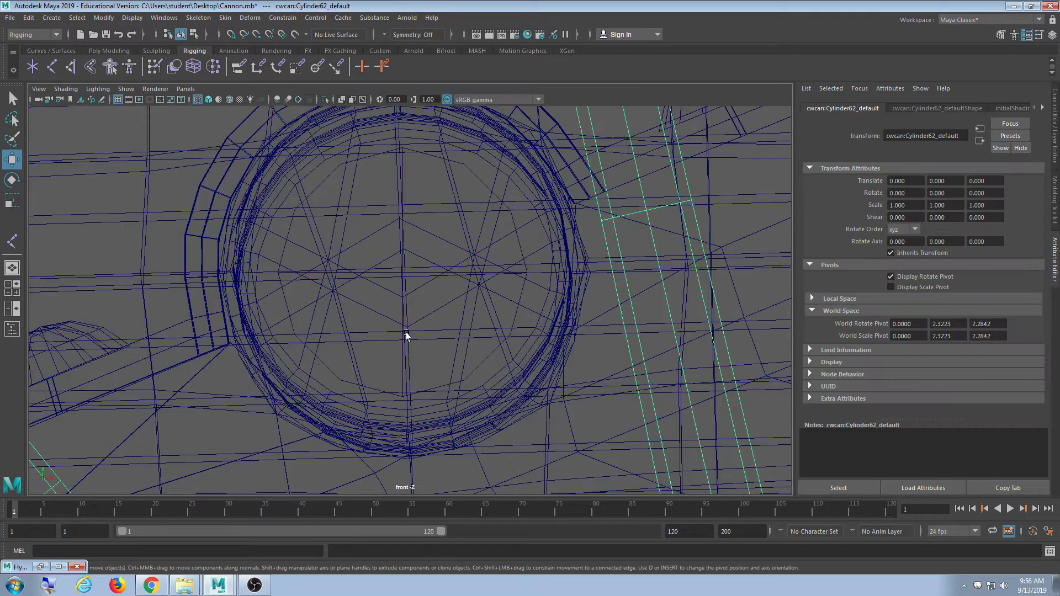
key(f)
click(324, 227)
click(410, 298)
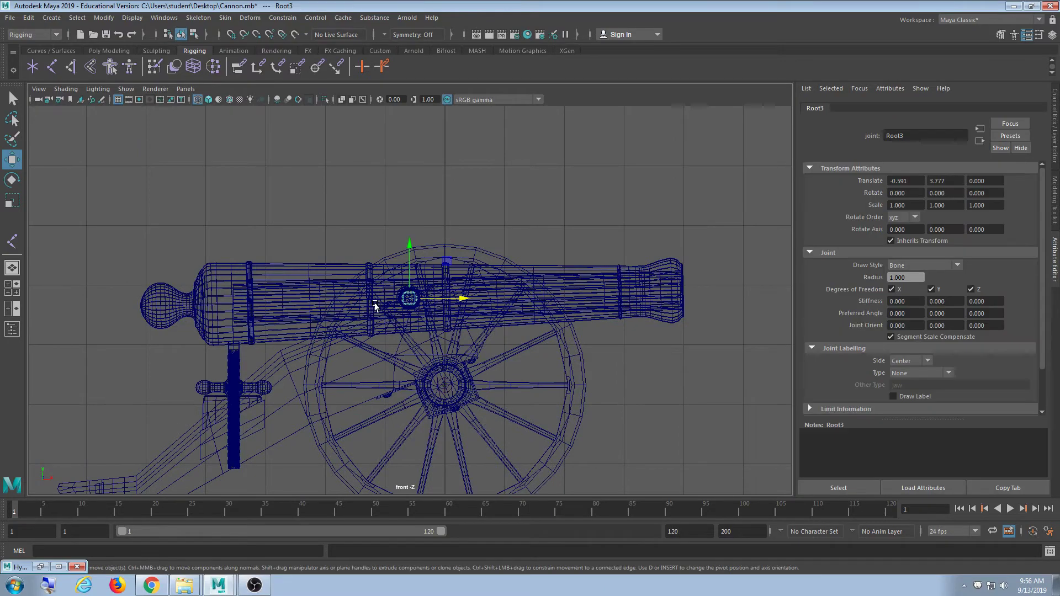
key(f)
scroll(389, 327, up, 10)
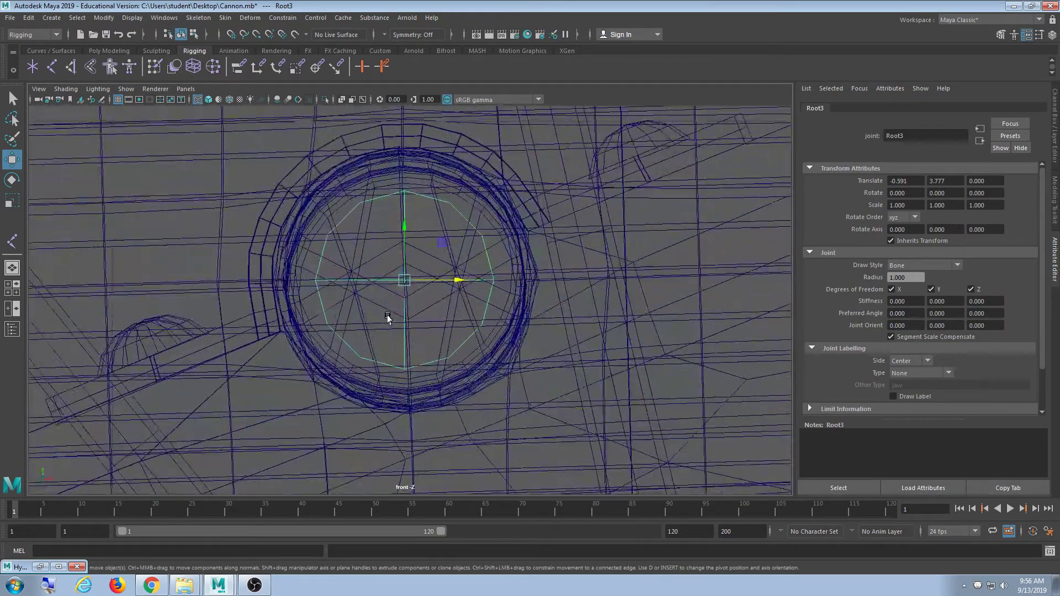
scroll(386, 316, up, 1)
alt+middle_drag(386, 316, 377, 365)
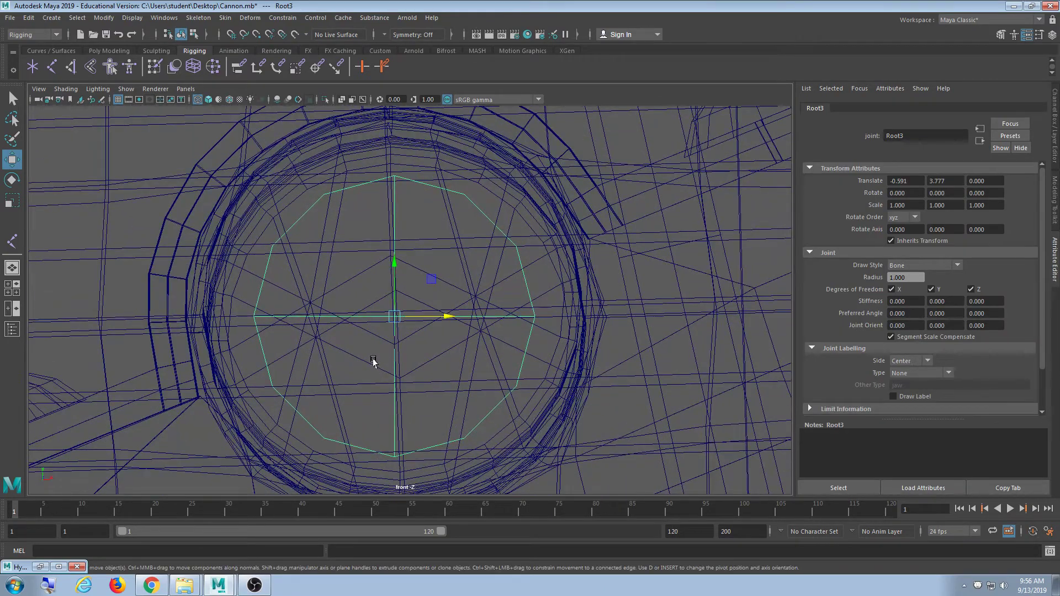
- Set the perspective view to wireframe and check the trunnion joint's placement there and in the front view
key(space)
key(space)
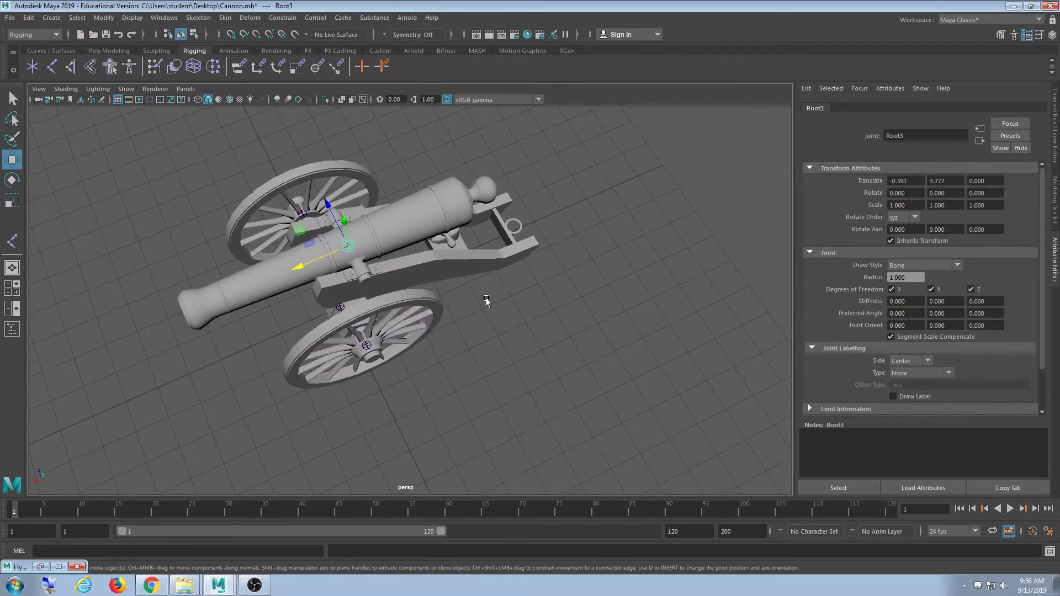
key(4)
scroll(372, 255, up, 5)
alt+drag(372, 255, 704, 315)
key(space)
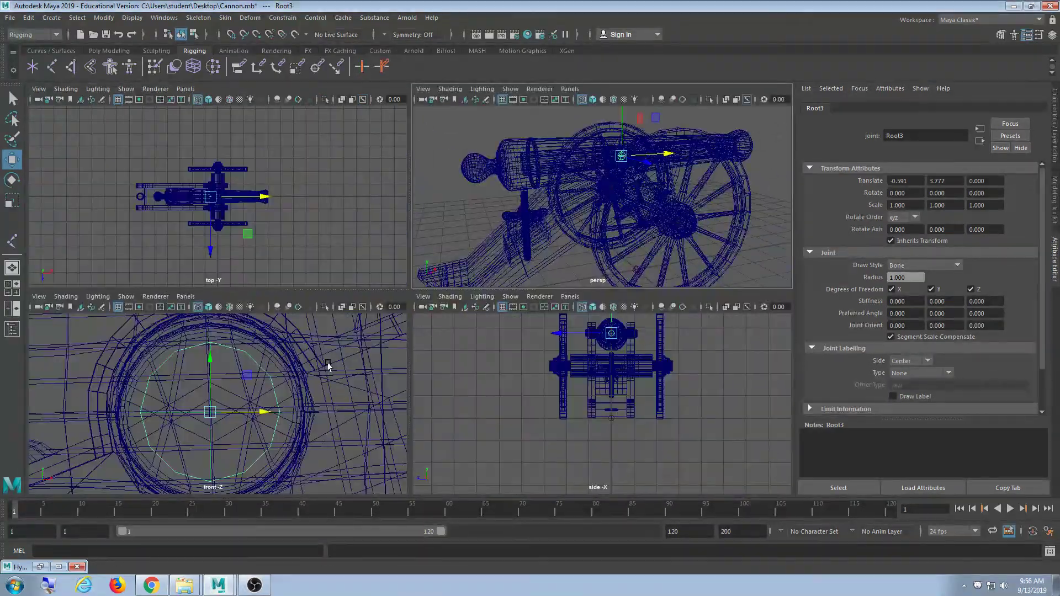
key(space)
scroll(365, 352, down, 5)
scroll(366, 356, up, 3)
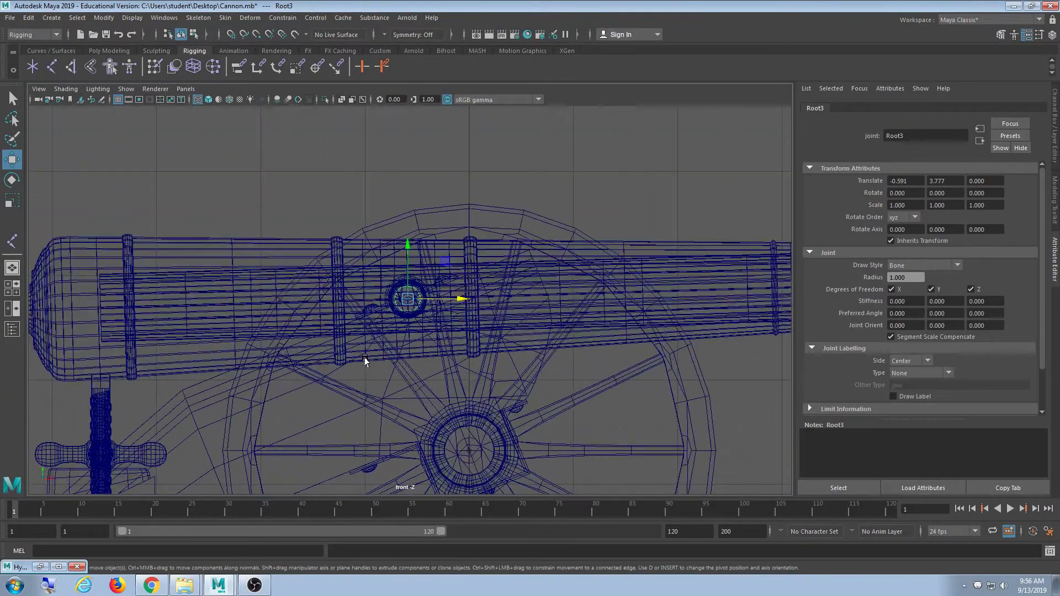
scroll(364, 361, up, 8)
scroll(330, 410, up, 2)
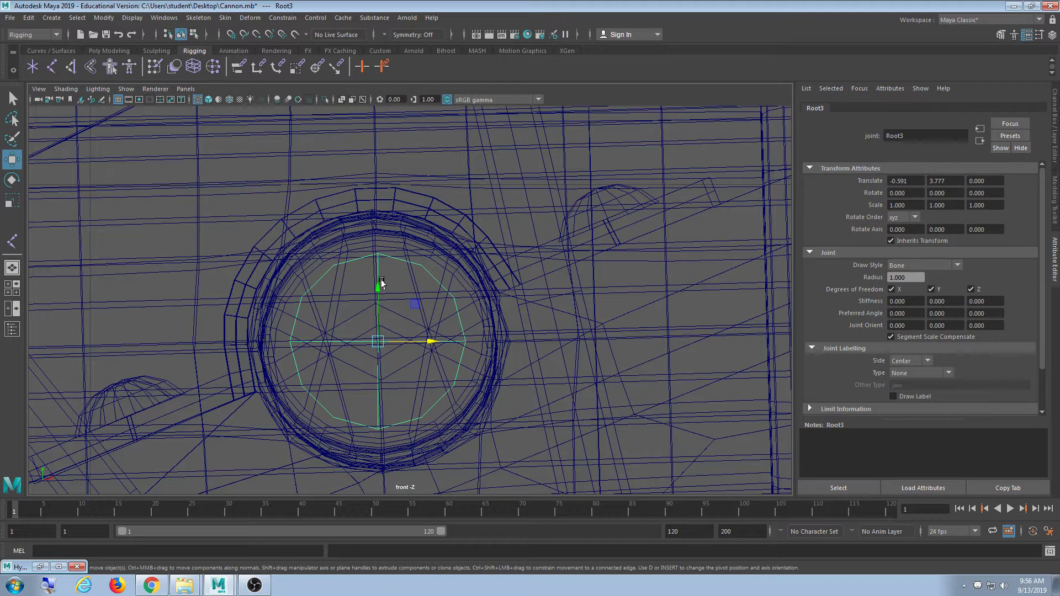
- Show the channel list instead of the detailed attributes, and reselect the trunnion joint with its name open for editing
key(ctrl+a)
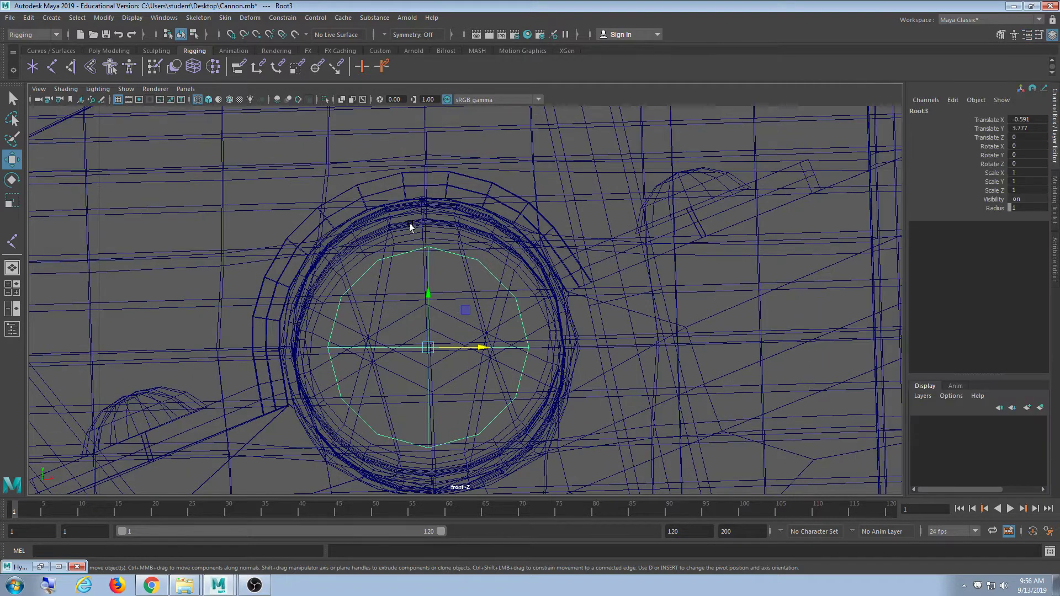
double_click(934, 111)
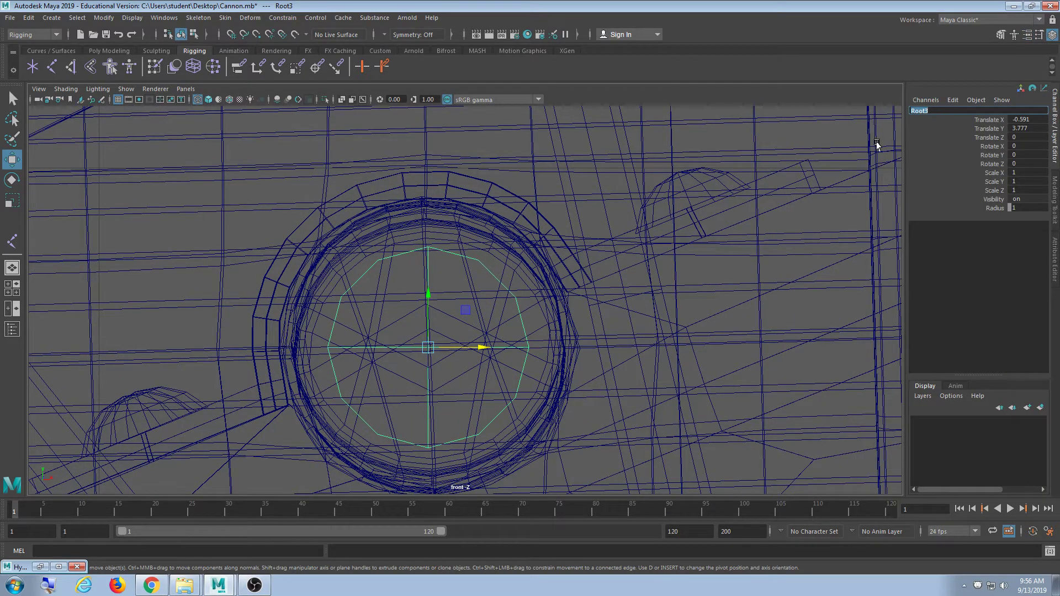
click(705, 158)
key(space)
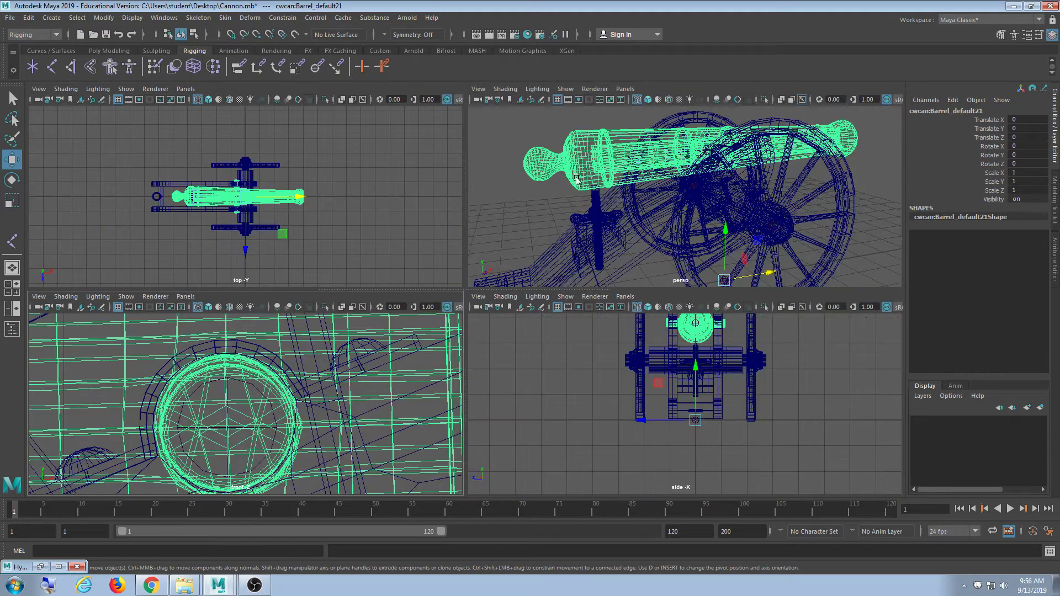
alt+drag(587, 172, 693, 211)
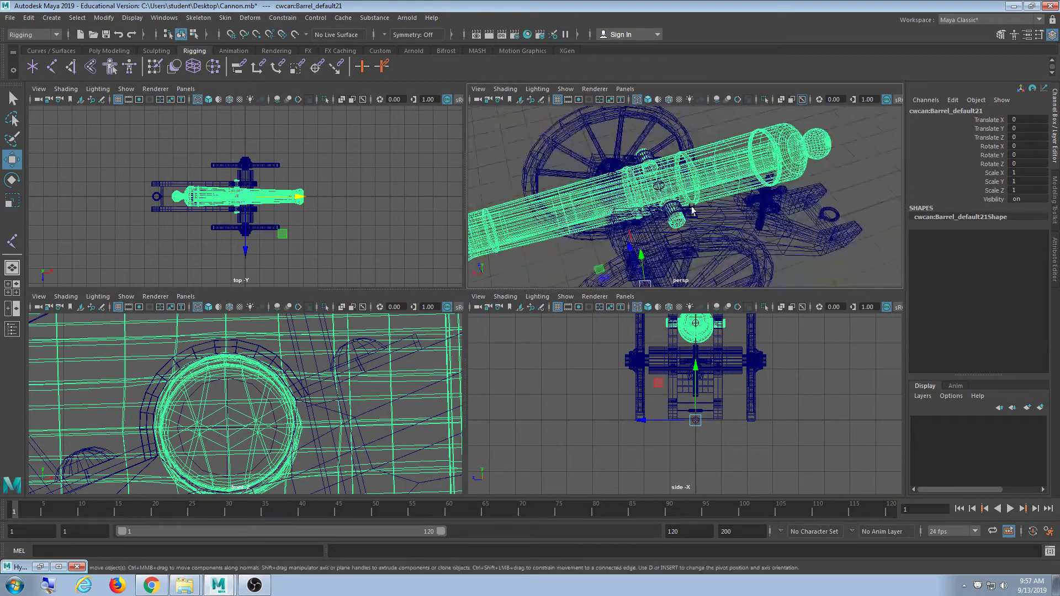
key(f)
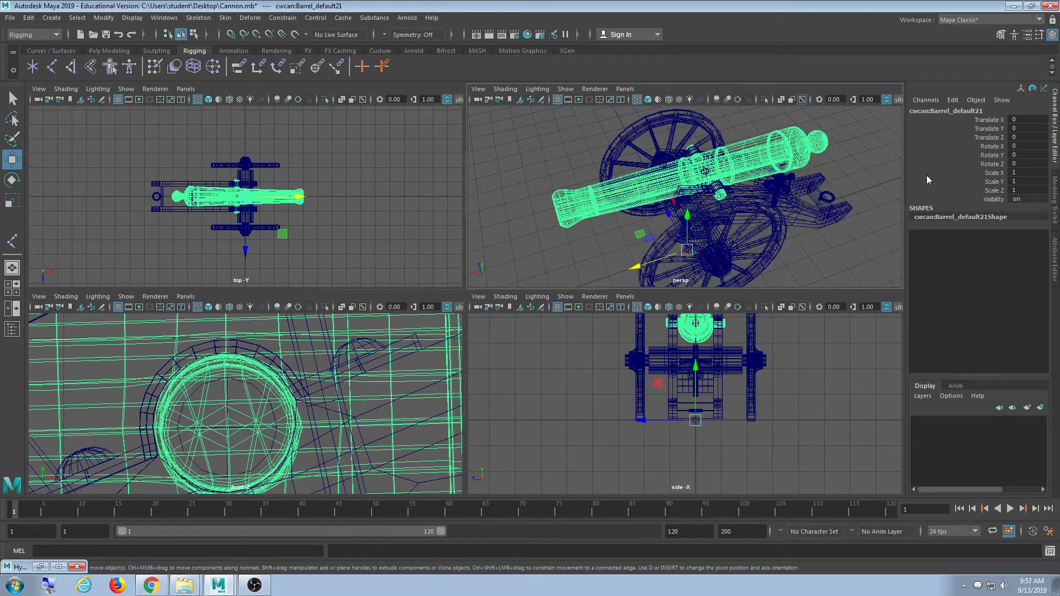
click(707, 172)
click(937, 111)
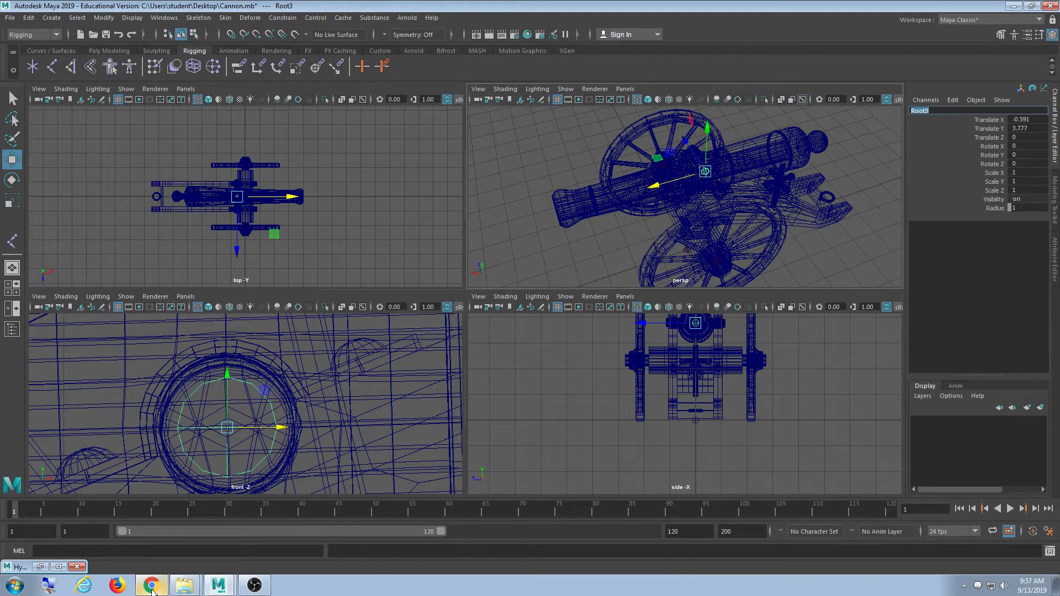
- Switch to Chrome, look up the spelling of "barrel" on Google, and return to Maya
key(alt+Tab)
click(340, 30)
text(barrell)
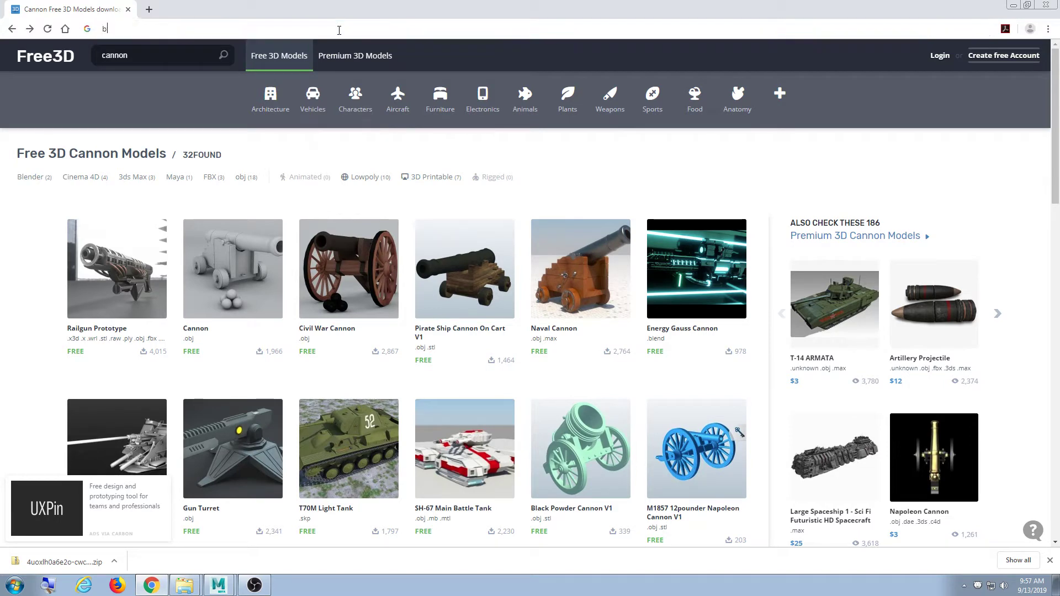
key(Return)
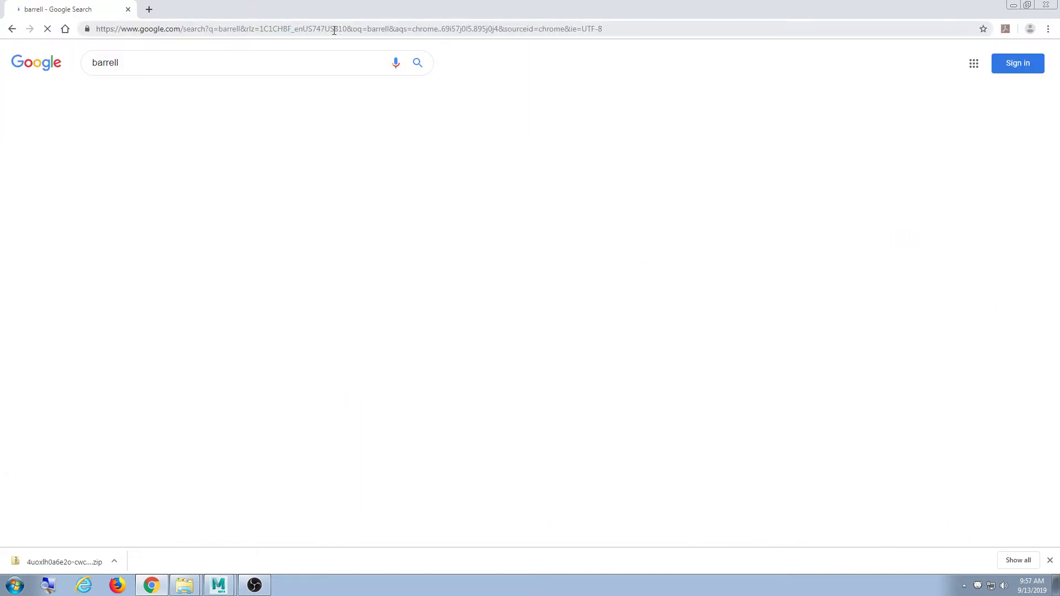
click(174, 145)
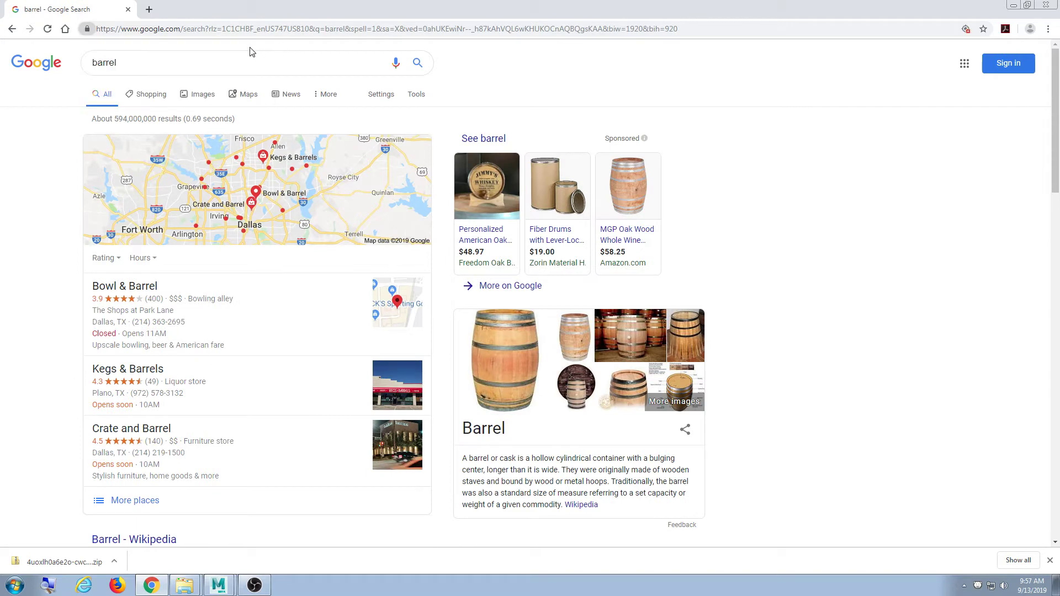
click(1014, 5)
- Rename the trunnion joint as Barrel and clear the selection
click(933, 110)
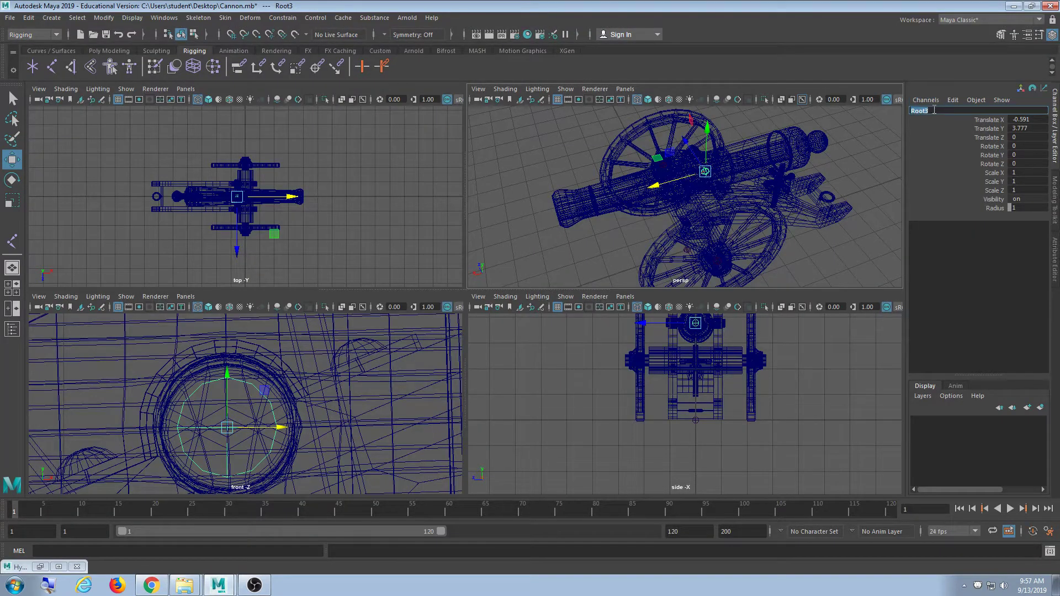
text(Barrel)
key(Return)
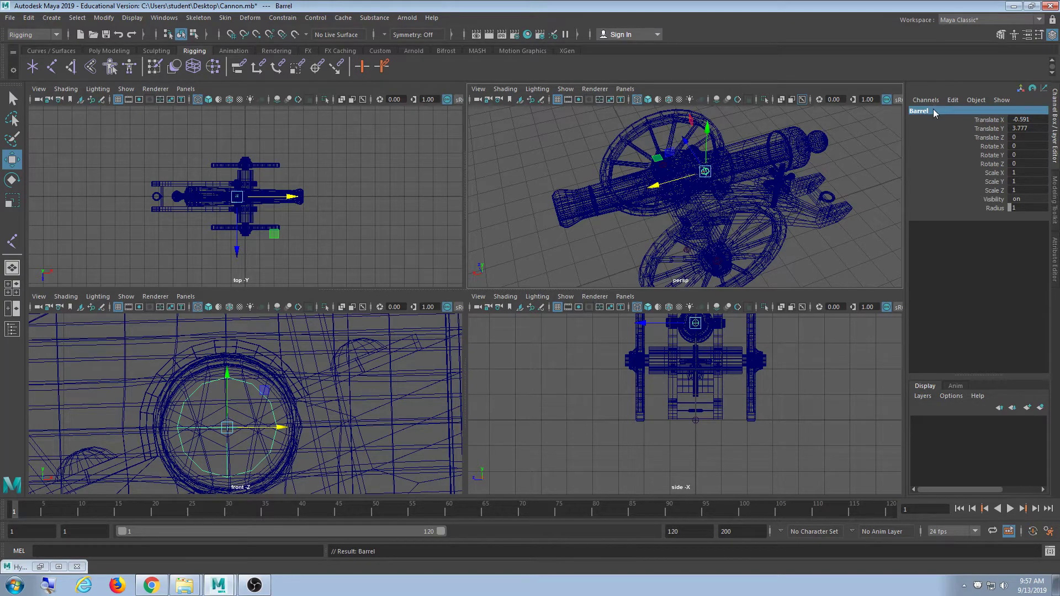
click(845, 144)
key(space)
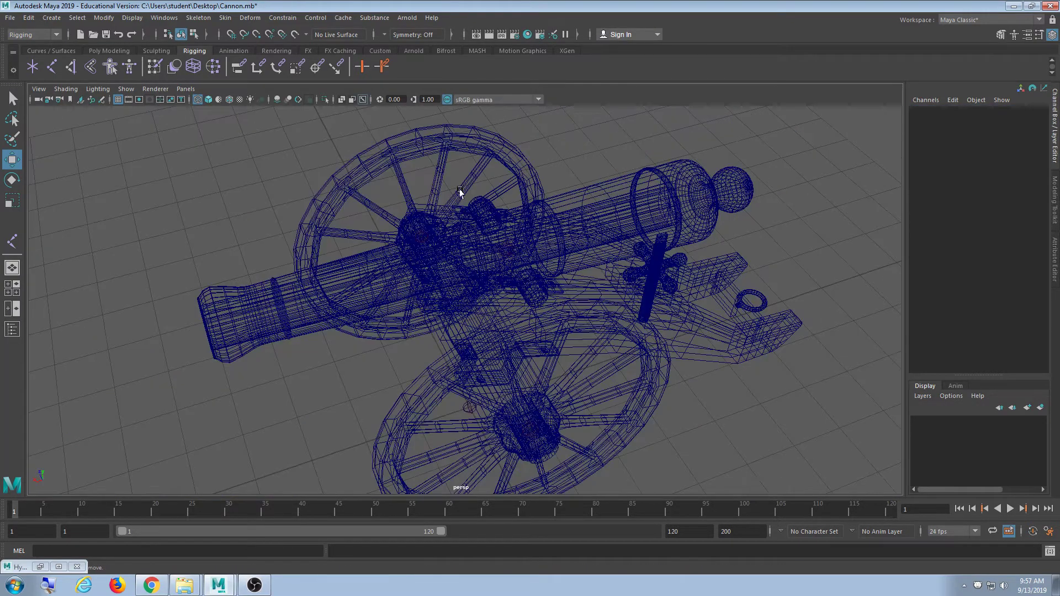
mouse_move(461, 196)
alt+mouse_down()
mouse_move(525, 192)
mouse_move(539, 208)
mouse_move(568, 184)
mouse_move(469, 199)
mouse_move(491, 199)
mouse_move(464, 213)
alt+mouse_up()
key(space)
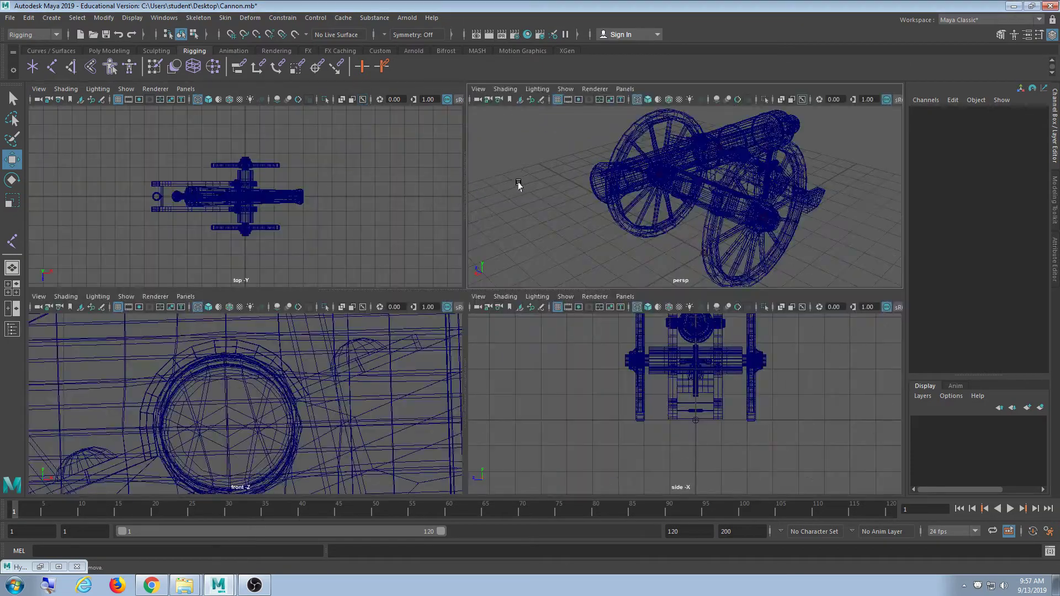
click(446, 363)
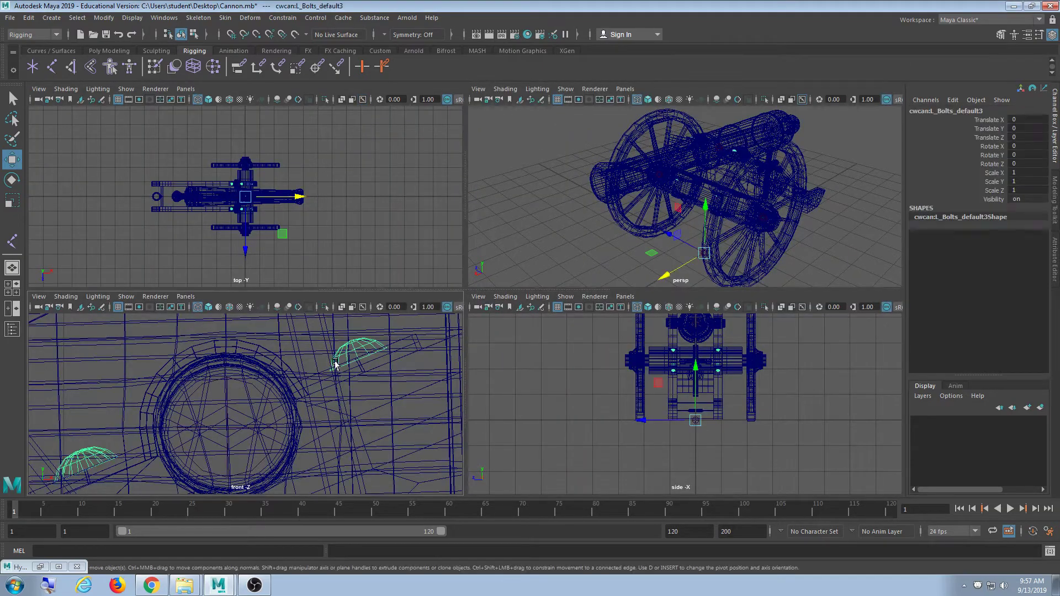
click(363, 239)
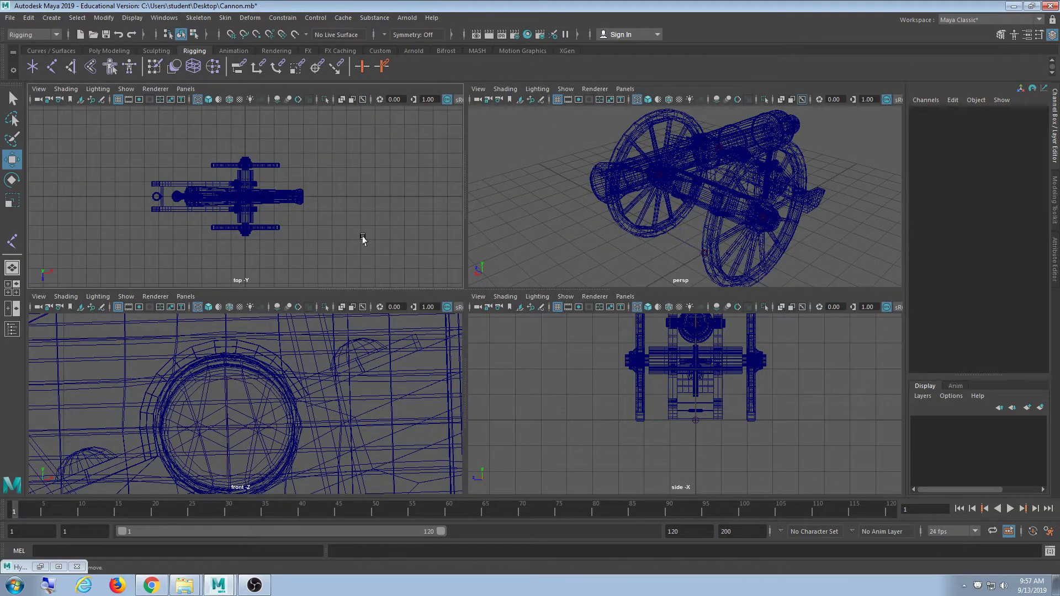
click(625, 89)
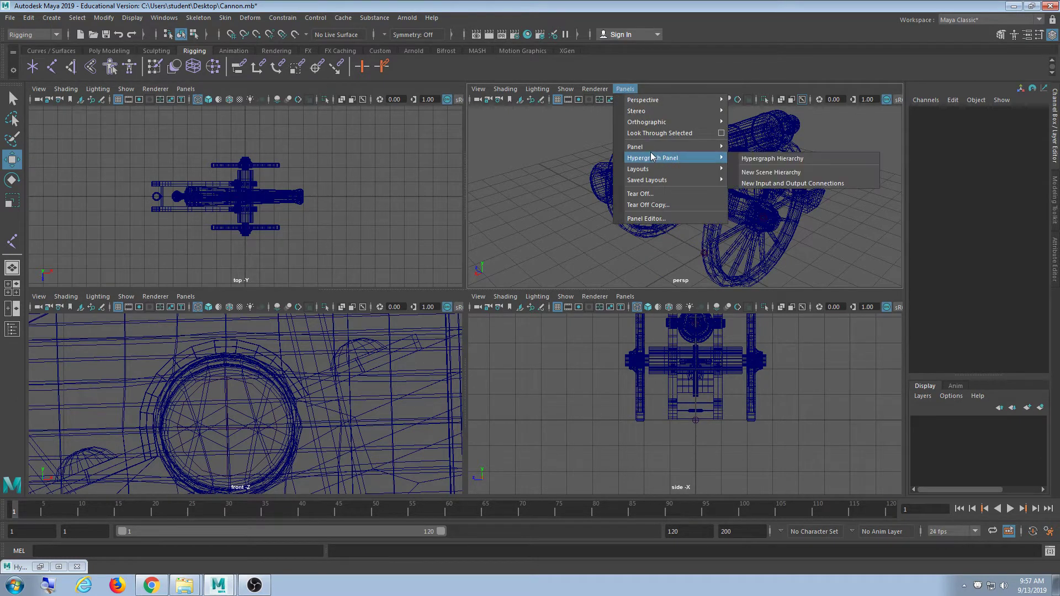
mouse_move(651, 151)
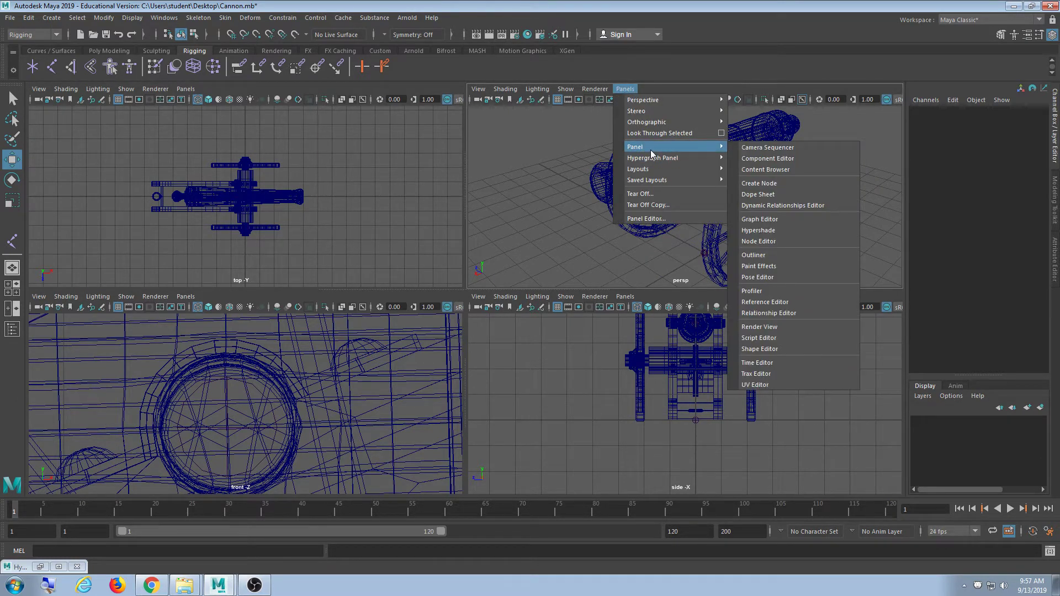
mouse_move(650, 174)
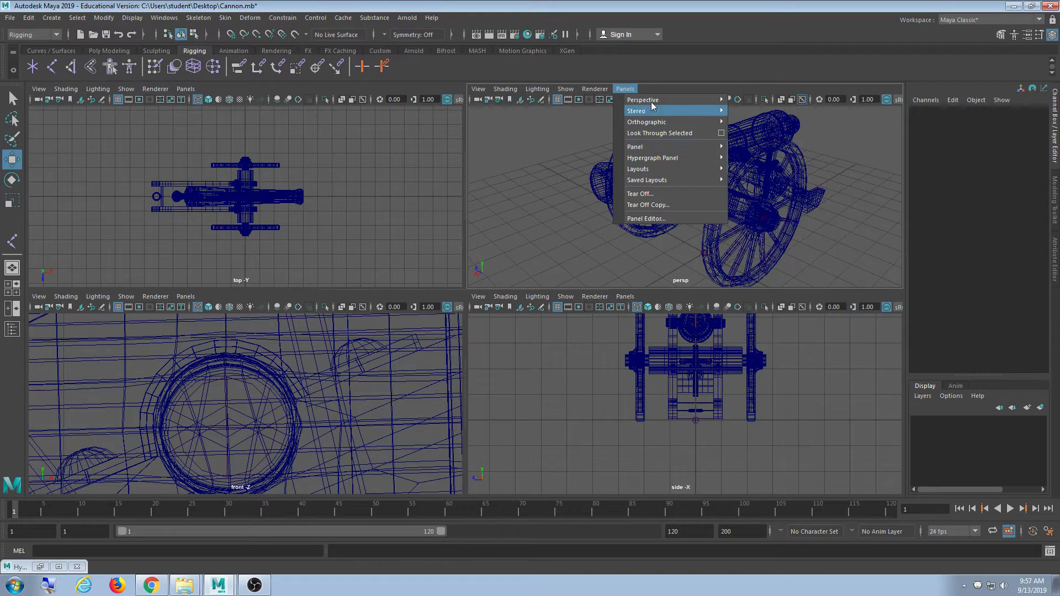
mouse_move(652, 102)
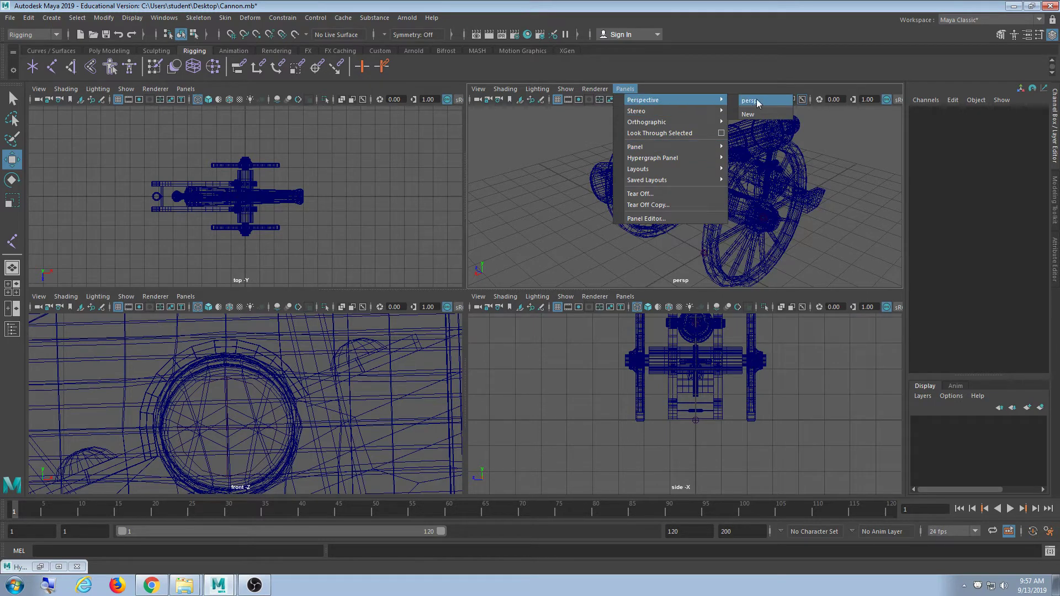
mouse_move(656, 126)
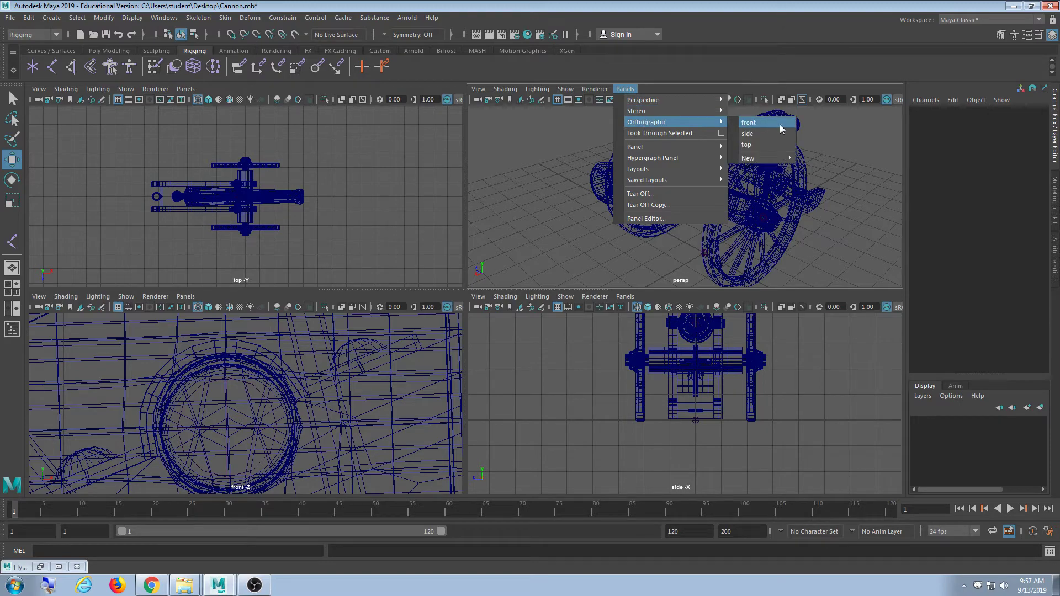
alt+drag(623, 188, 568, 201)
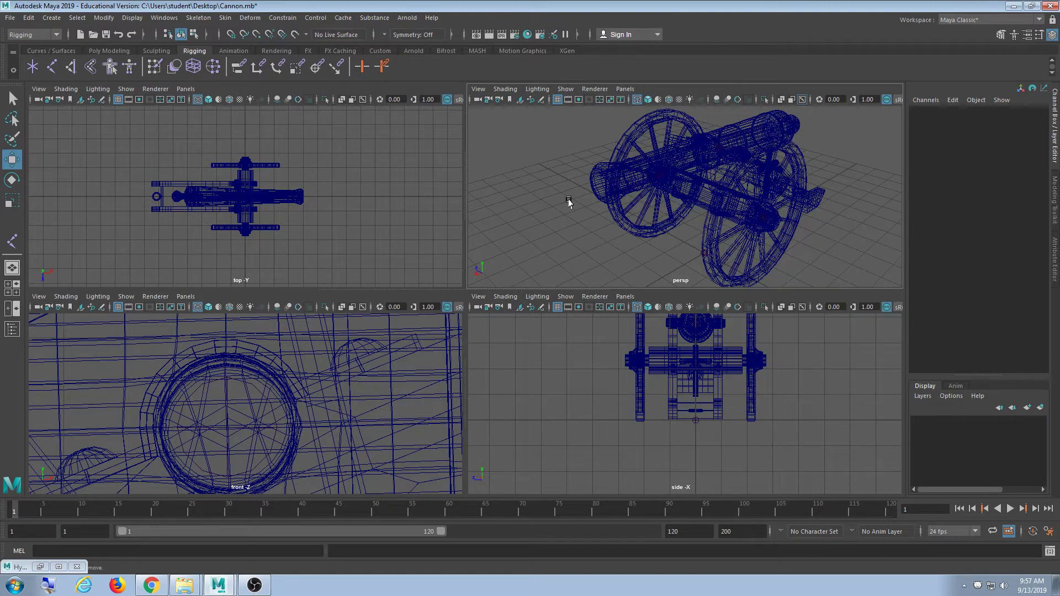
- Enlarge the perspective view to fill the workspace and bring the cannon's wheel hubs into view
key(space)
alt+drag(634, 232, 467, 256)
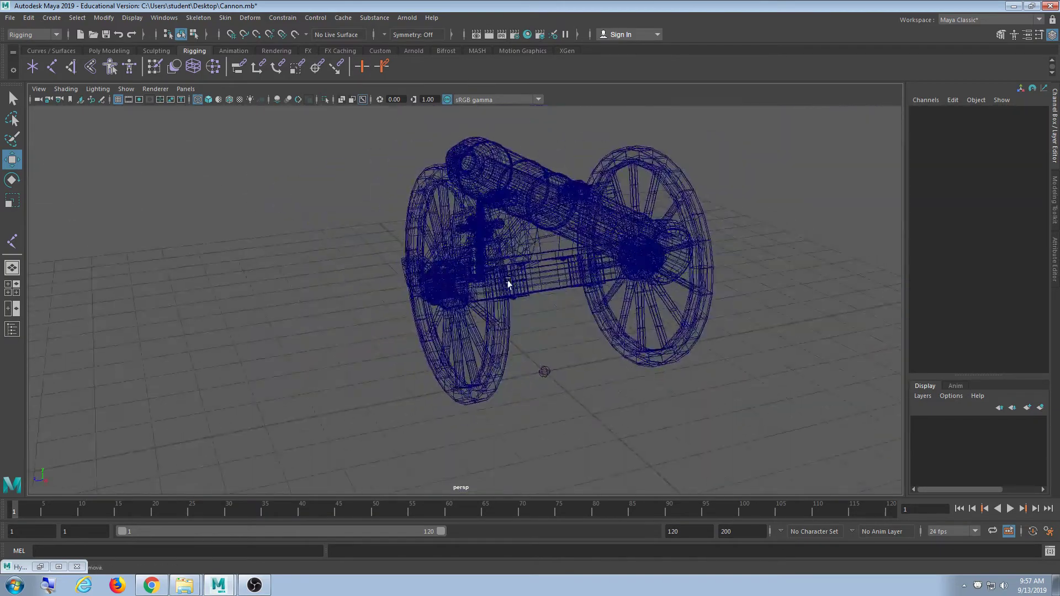
click(467, 256)
alt+drag(764, 274, 715, 248)
click(688, 315)
alt+drag(654, 343, 484, 368)
- Rename the joint at the left wheel's center as LWheel
click(323, 236)
click(458, 265)
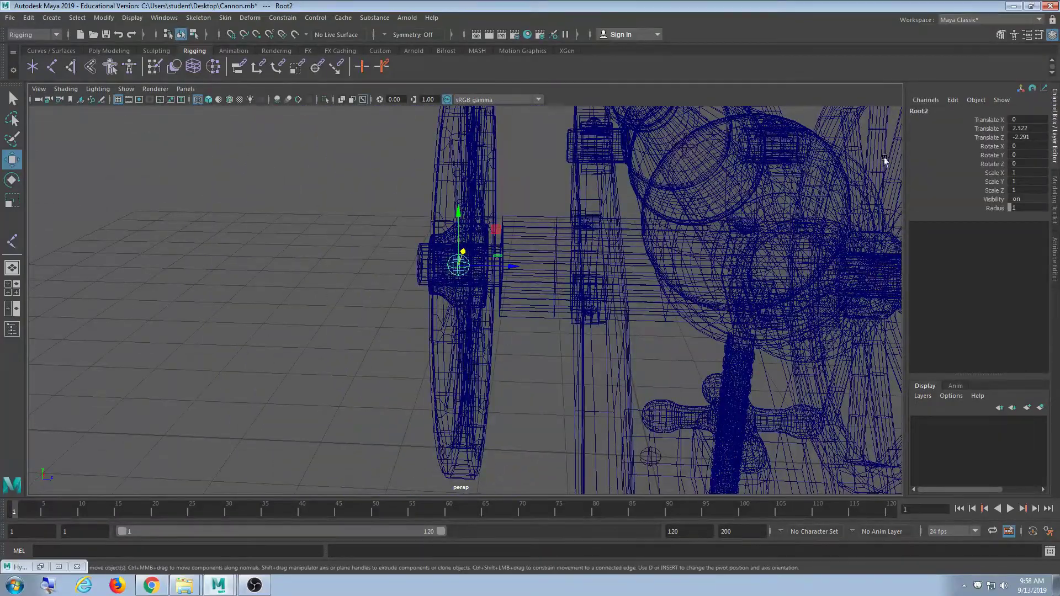
scroll(564, 261, up, 2)
click(284, 260)
drag(353, 218, 445, 317)
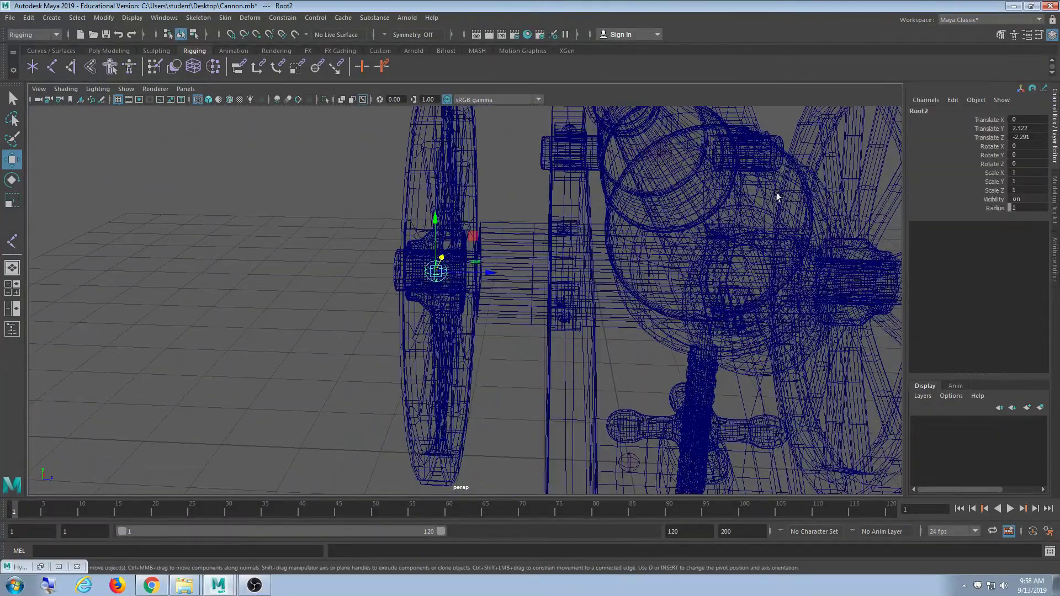
click(942, 118)
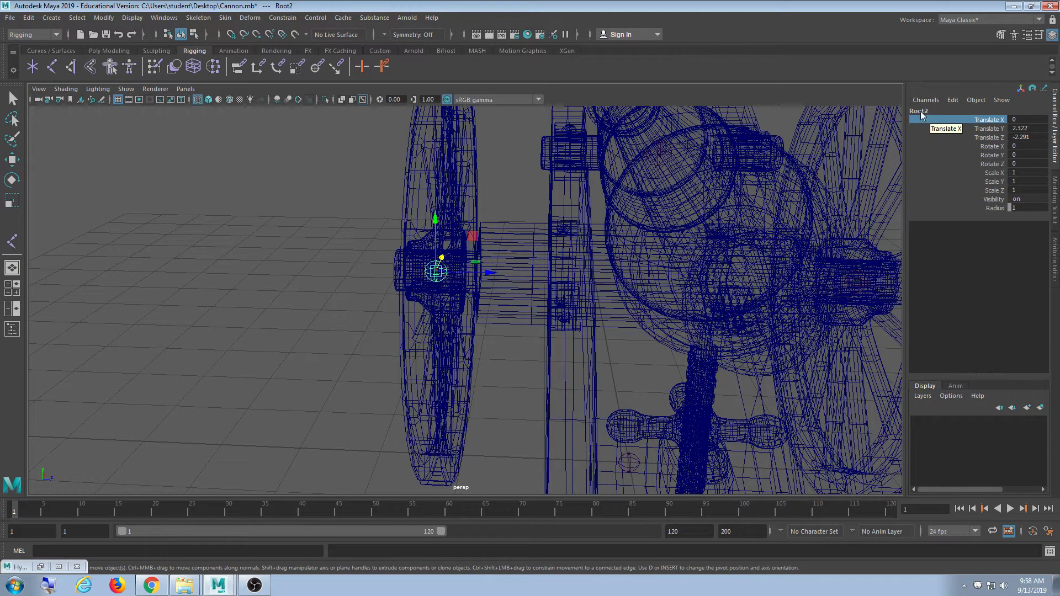
double_click(920, 111)
text(LWhe)
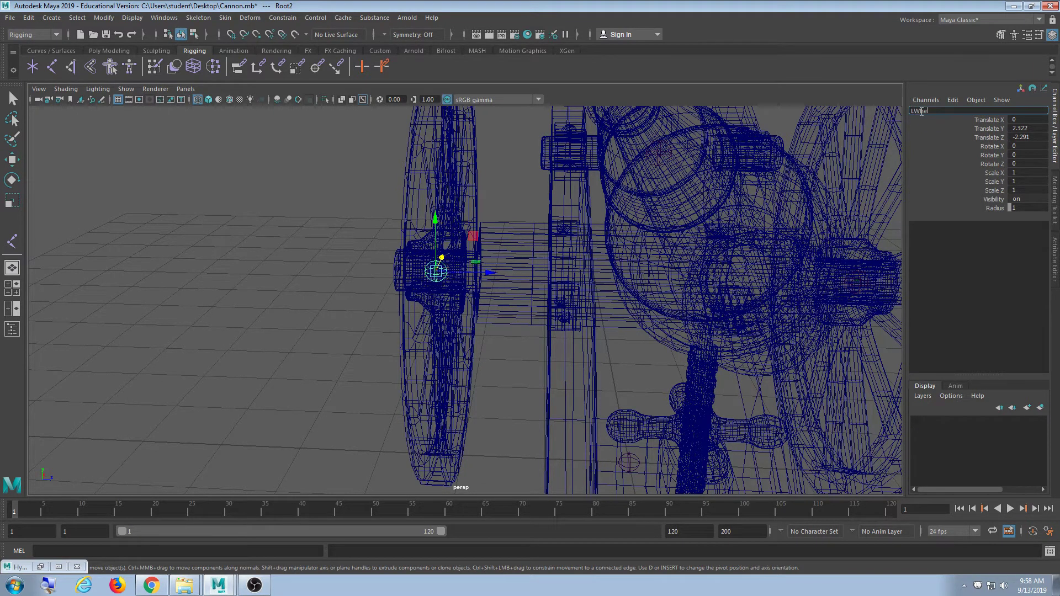
text(el)
key(Return)
- Rename the joint at the opposite wheel's center as RWheel
alt+right_drag(689, 228, 575, 212)
alt+middle_drag(673, 280, 591, 260)
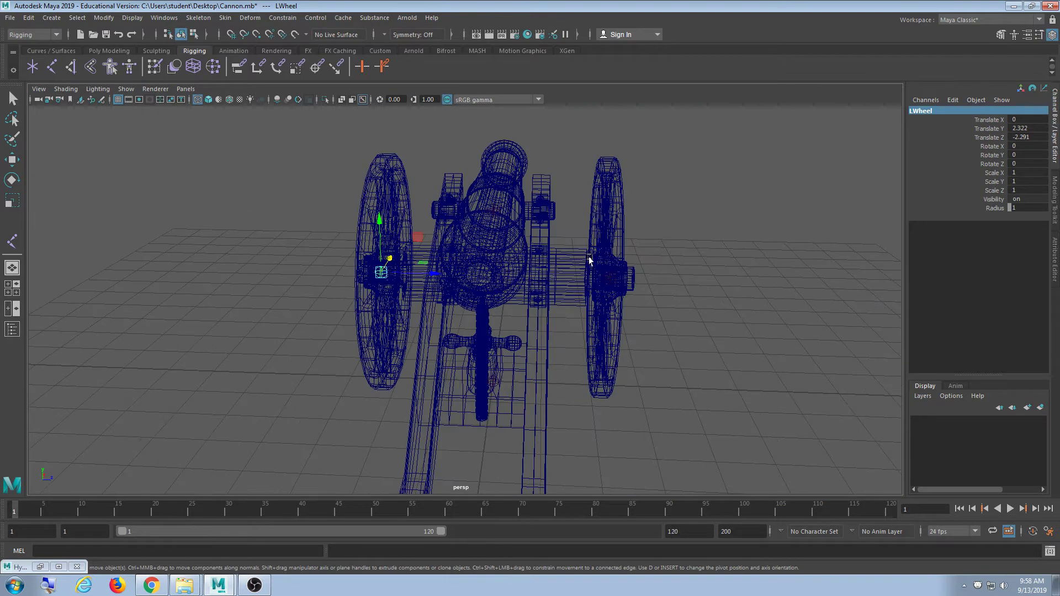
click(611, 273)
double_click(943, 111)
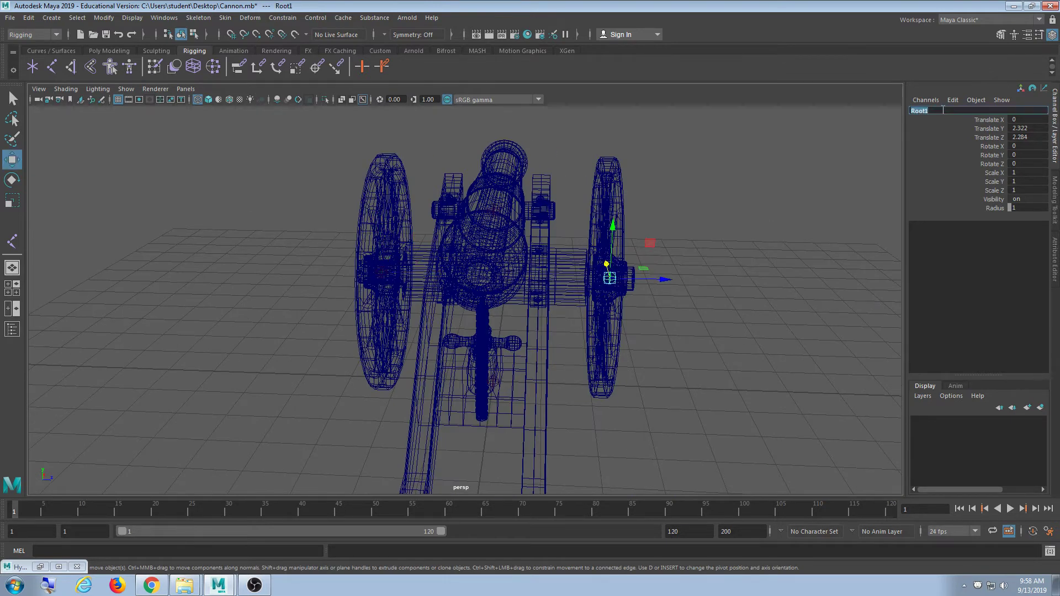
text(RWheel)
key(Return)
- Select the root, wheel and barrel joints together and check their placement in the cannon
alt+drag(552, 210, 755, 266)
drag(764, 175, 161, 423)
alt+drag(161, 423, 683, 410)
key(t)
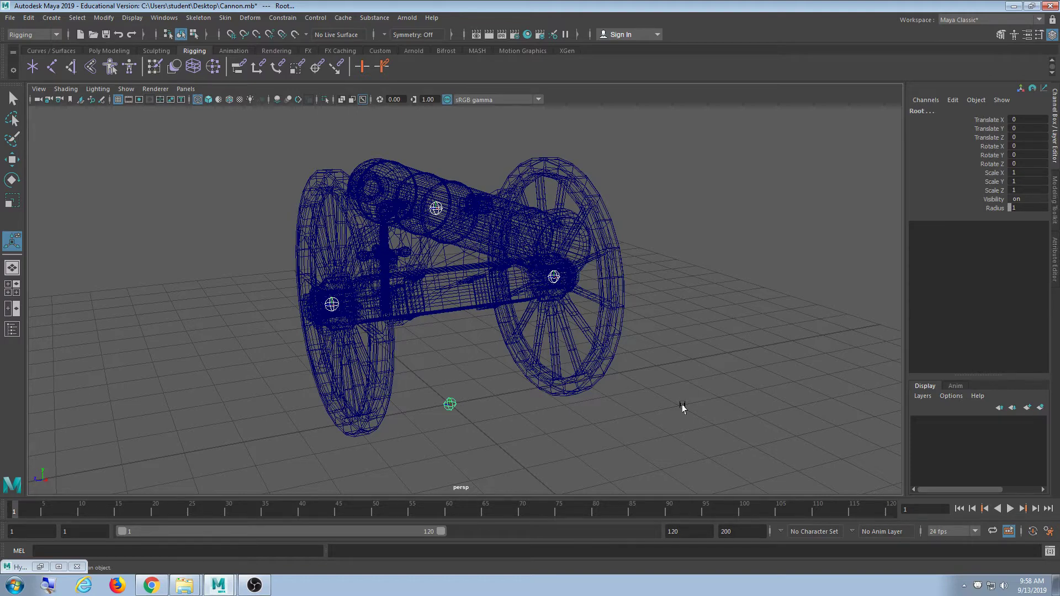
- Show the cannon in smooth shading and examine the cross-shaped elevation knob beneath the barrel's rear end
mouse_move(587, 284)
alt+mouse_down()
mouse_move(705, 284)
mouse_move(728, 266)
mouse_move(575, 303)
mouse_move(810, 284)
mouse_move(611, 367)
mouse_move(525, 350)
mouse_move(575, 372)
mouse_move(500, 309)
mouse_move(497, 379)
mouse_move(433, 362)
mouse_move(493, 303)
mouse_move(587, 288)
mouse_move(570, 293)
mouse_move(610, 267)
mouse_move(558, 315)
alt+mouse_up()
scroll(575, 372, up, 5)
click(500, 303)
key(5)
scroll(543, 333, up, 4)
click(433, 362)
scroll(493, 302, up, 4)
scroll(493, 303, down, 4)
click(554, 243)
scroll(610, 266, up, 4)
click(559, 315)
scroll(632, 379, up, 4)
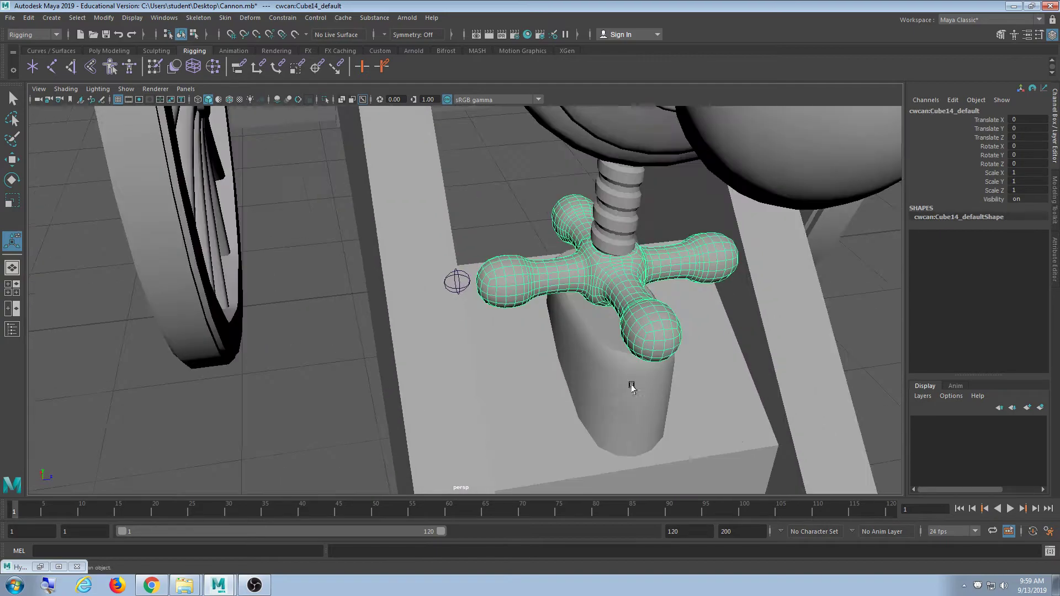
alt+drag(629, 380, 596, 365)
scroll(597, 313, up, 3)
scroll(663, 380, up, 3)
click(564, 299)
click(564, 299)
click(573, 330)
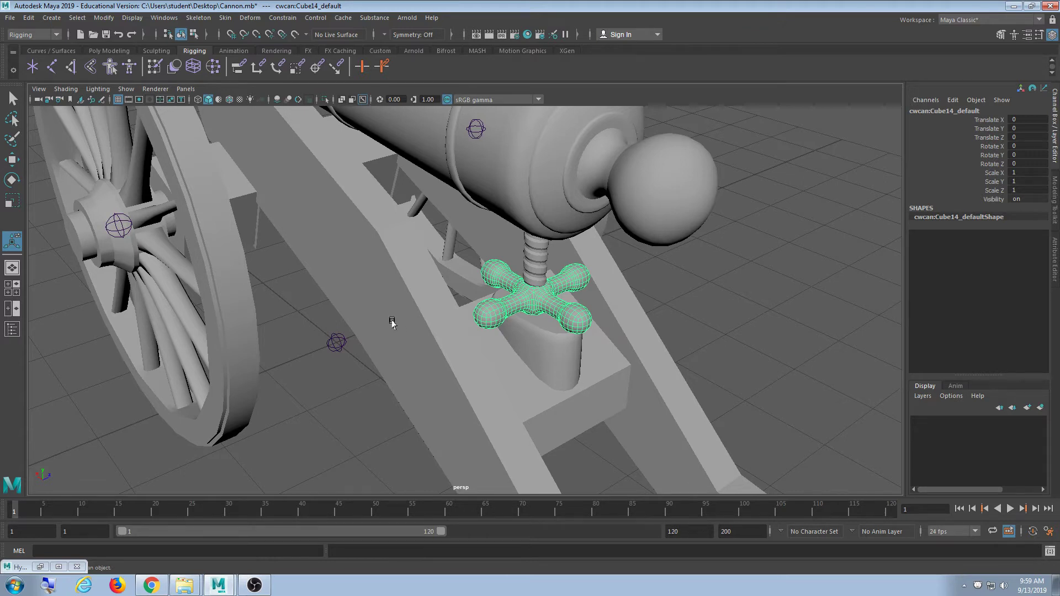
- Duplicate the root joint and move the copy beside the cannon's trail, to about X -5.16 and Y 2.35
click(337, 352)
click(336, 344)
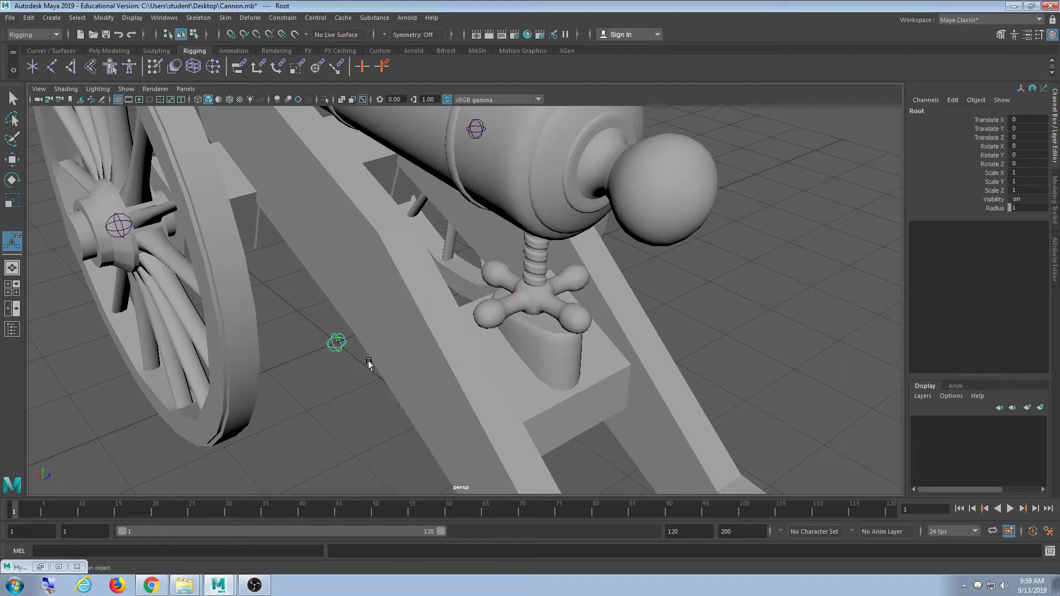
key(ctrl+d)
key(w)
middle_drag(369, 362, 369, 294)
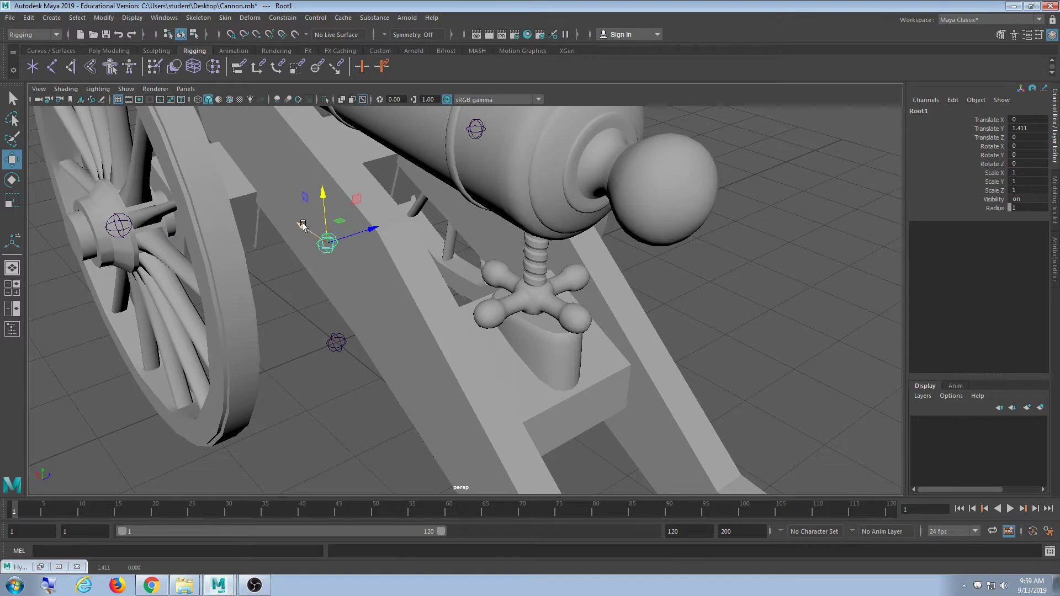
drag(301, 226, 650, 391)
drag(678, 433, 694, 336)
click(641, 196)
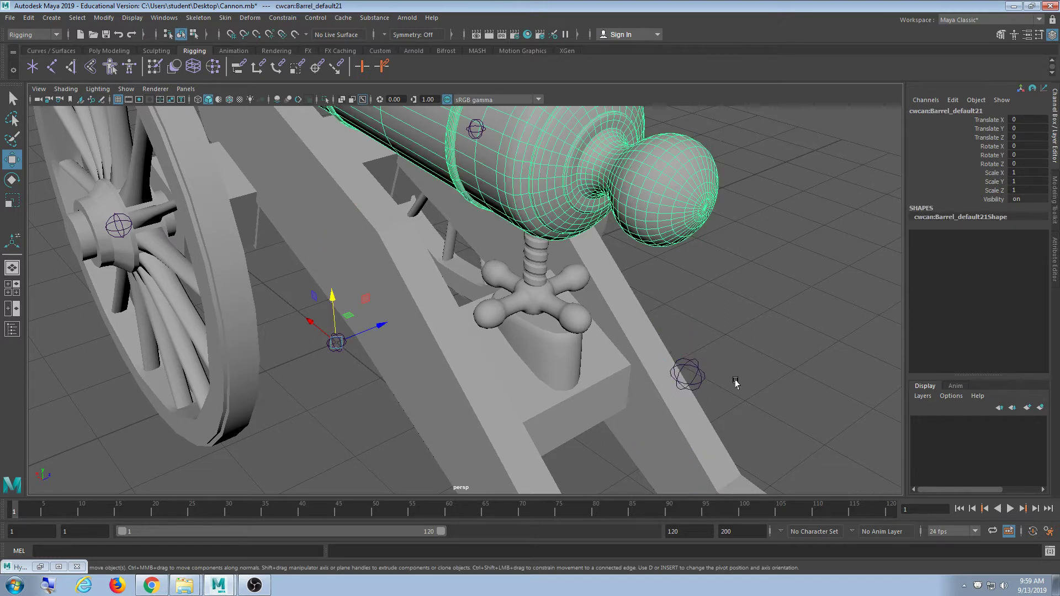
click(700, 375)
- Examine the elevation knob mesh and its pivot location from several angles
alt+drag(643, 408, 535, 280)
scroll(594, 421, up, 3)
click(535, 279)
scroll(565, 390, up, 2)
alt+drag(565, 390, 426, 379)
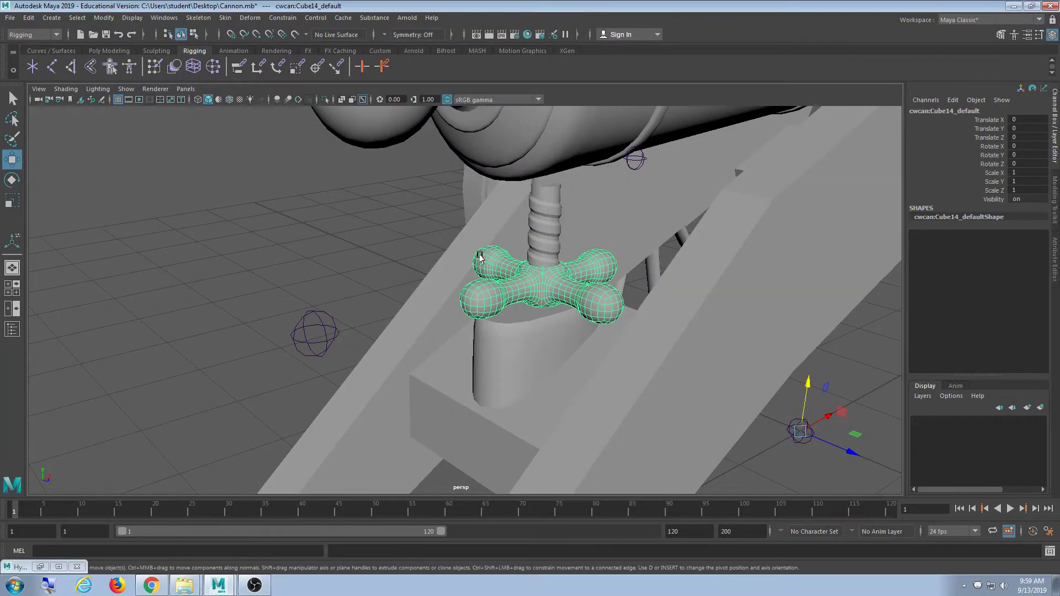
click(412, 218)
click(484, 256)
alt+drag(223, 335, 434, 263)
click(632, 405)
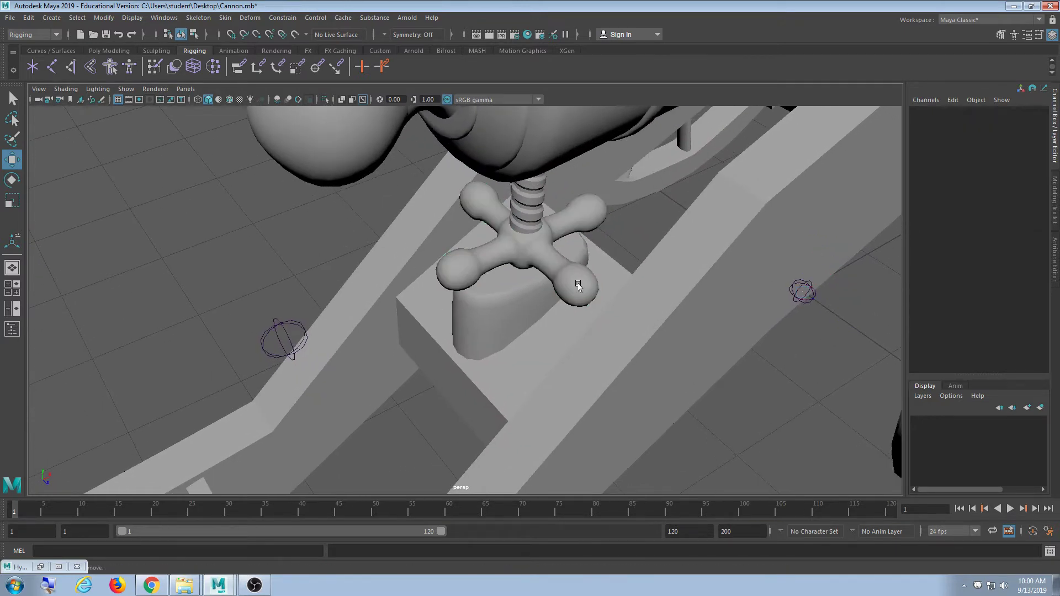
- Center the pivot of the elevation knob mesh and check it from the other side
click(572, 303)
click(103, 18)
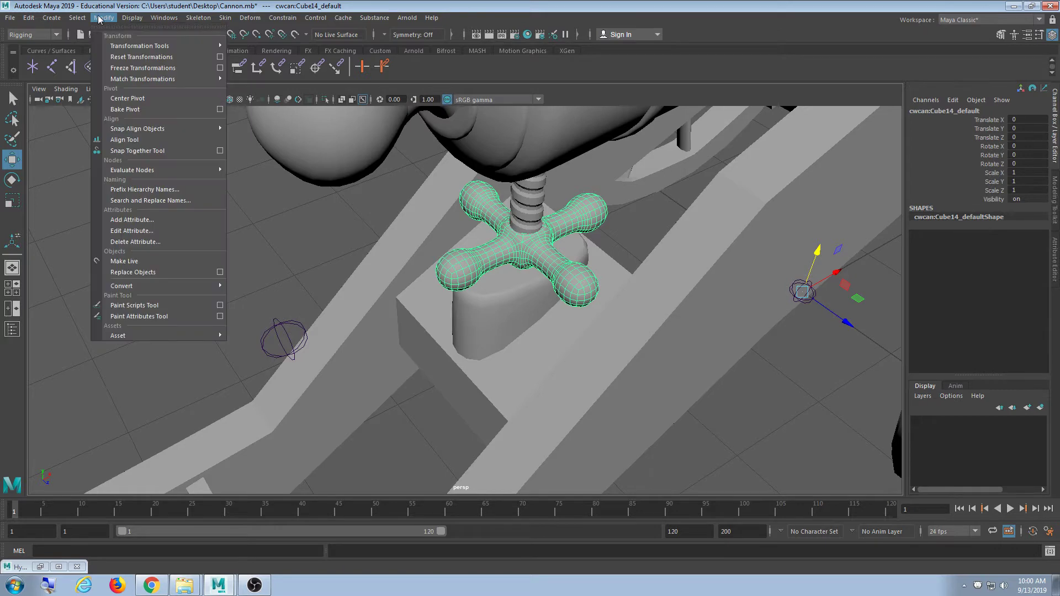
click(120, 99)
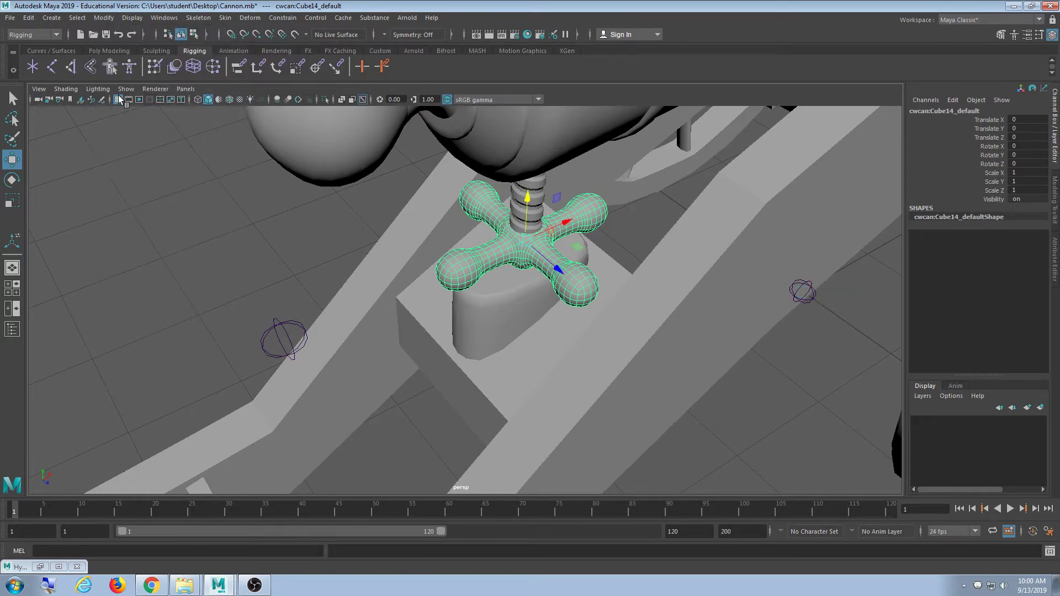
alt+drag(182, 183, 445, 307)
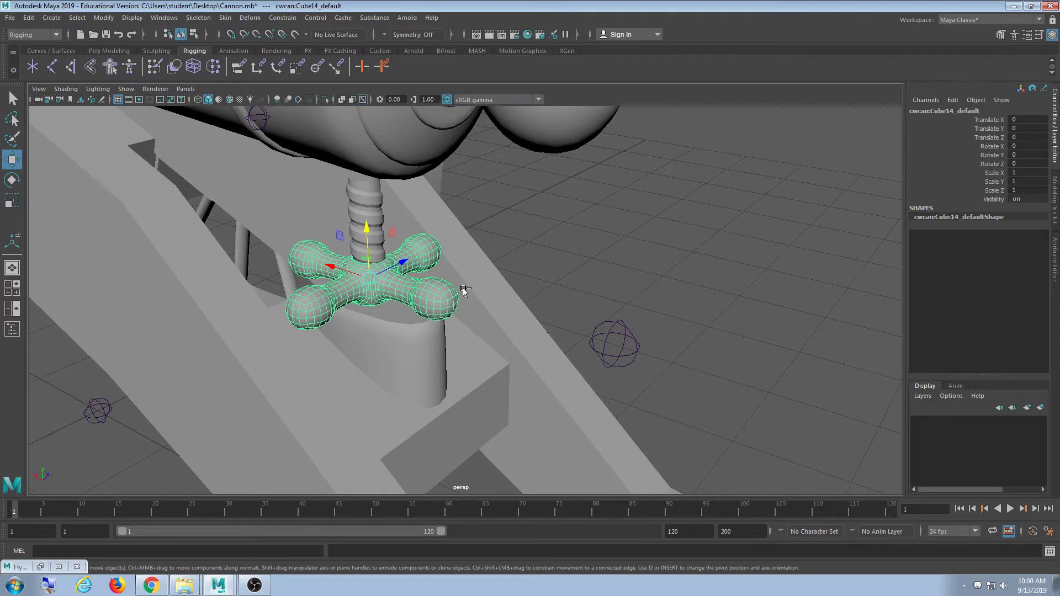
- Turn on the rotate pivot display for the knob mesh and check it in wireframe, returning to smooth shading
key(ctrl+a)
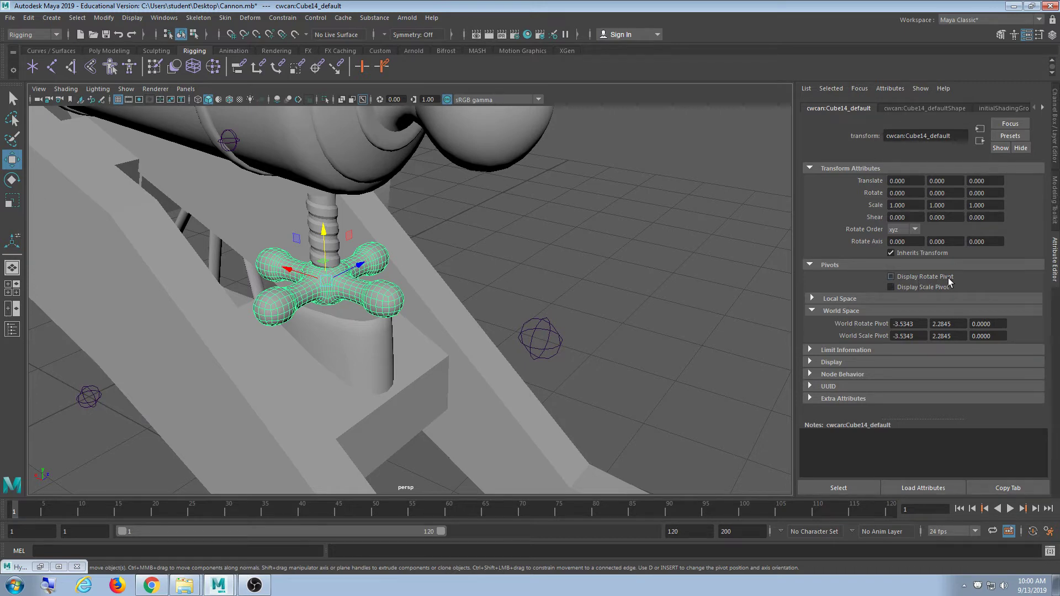
click(939, 277)
alt+drag(547, 232, 501, 230)
key(4)
click(540, 276)
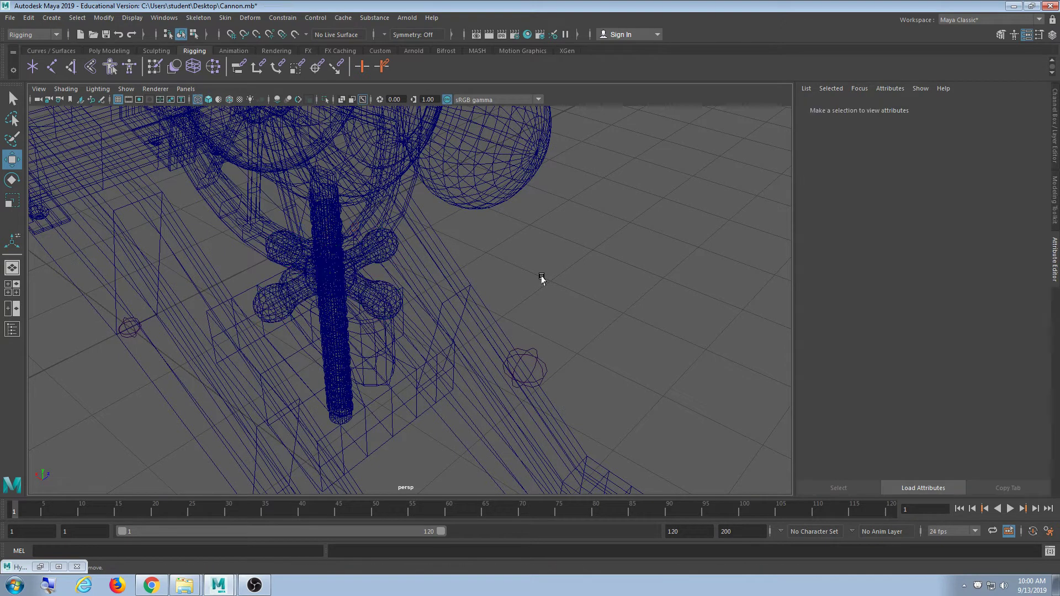
key(5)
alt+drag(448, 237, 424, 221)
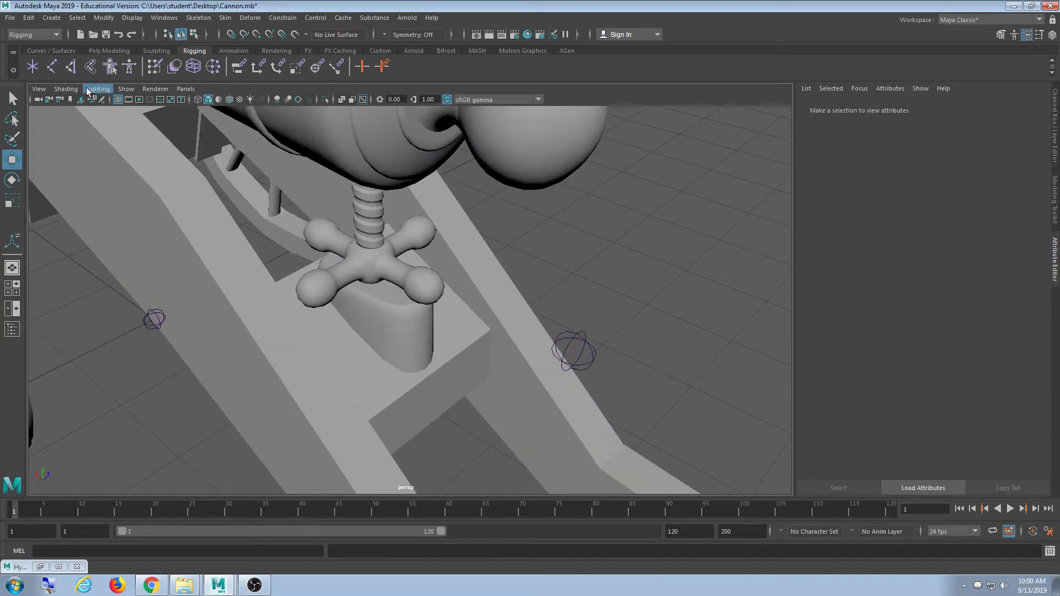
click(66, 89)
click(120, 222)
mouse_move(220, 248)
alt+mouse_down()
mouse_move(253, 255)
mouse_move(243, 249)
alt+mouse_up()
click(66, 89)
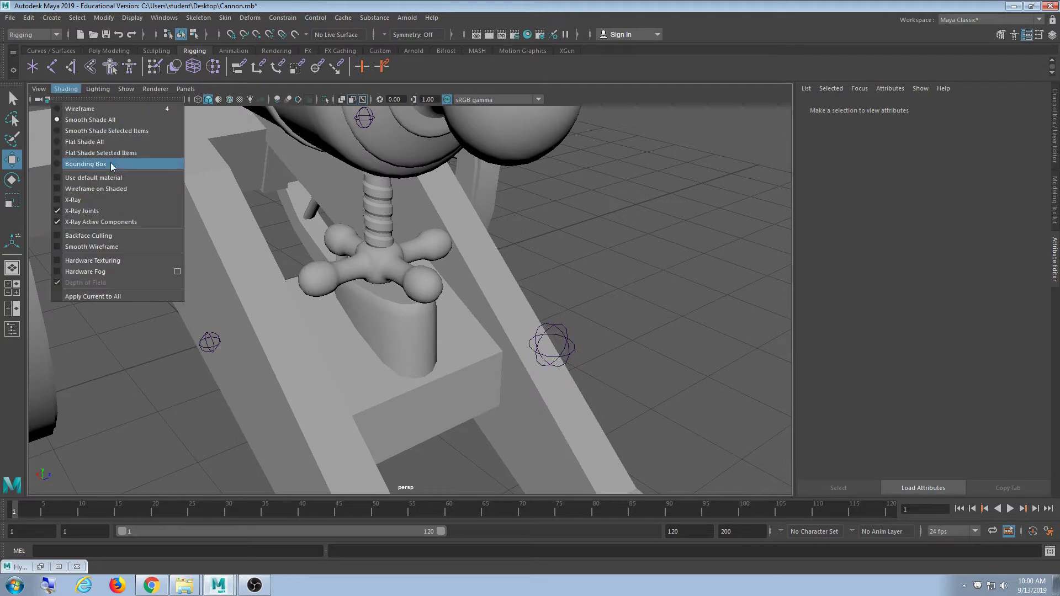
click(110, 221)
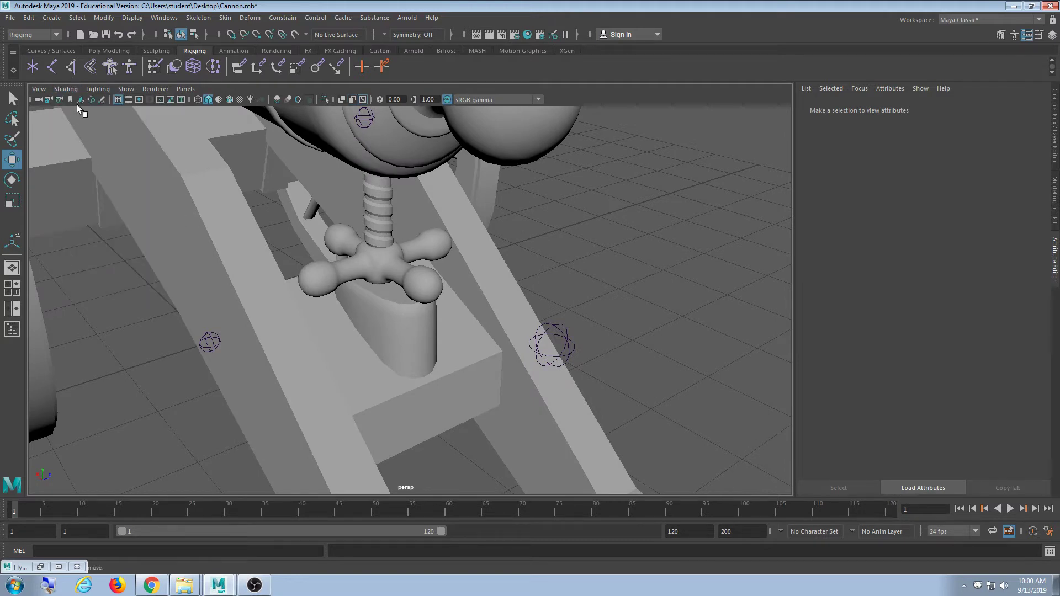
- Turn on X-Ray shading in the perspective view to see through the elevation knob and screw
click(66, 89)
click(99, 200)
scroll(383, 280, up, 5)
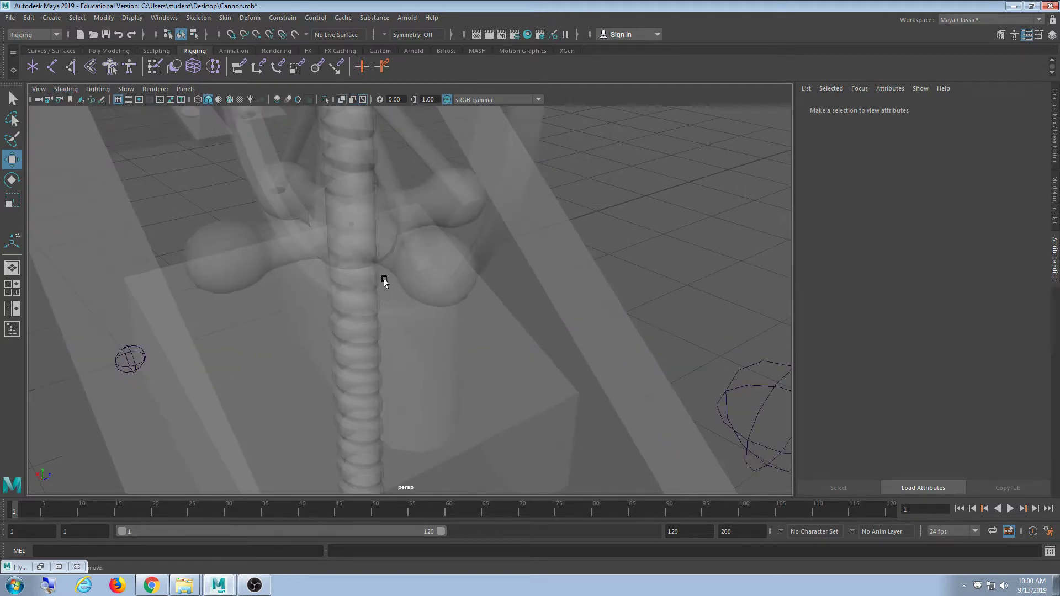
mouse_move(383, 280)
alt+mouse_down()
mouse_move(357, 274)
mouse_move(391, 281)
mouse_move(457, 254)
mouse_move(407, 281)
mouse_move(564, 301)
alt+mouse_up()
- Show the channel list for the duplicated joint beside the trail and rename it as Knob
click(576, 297)
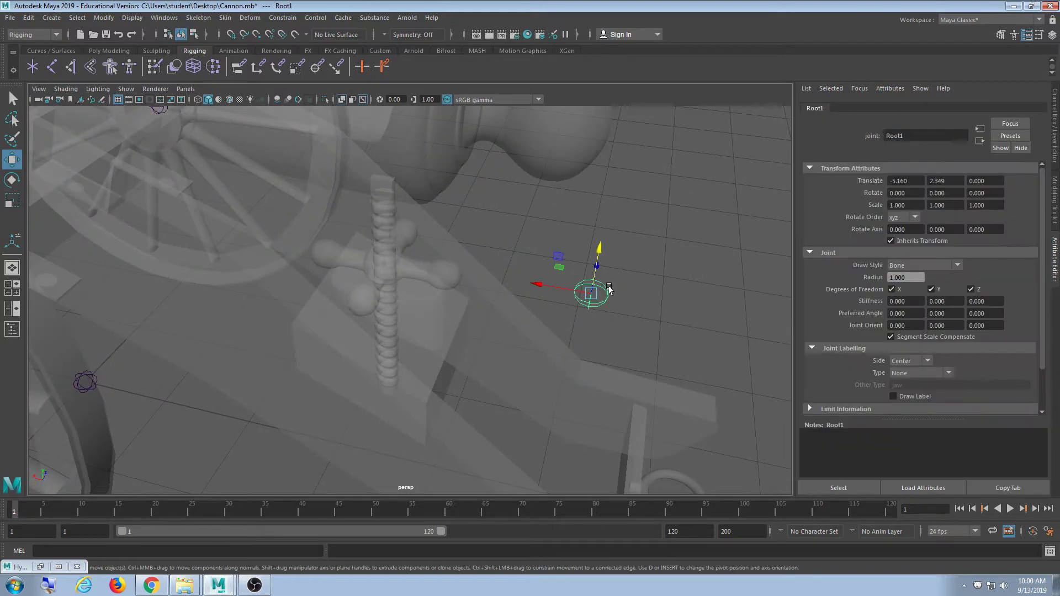
key(ctrl+a)
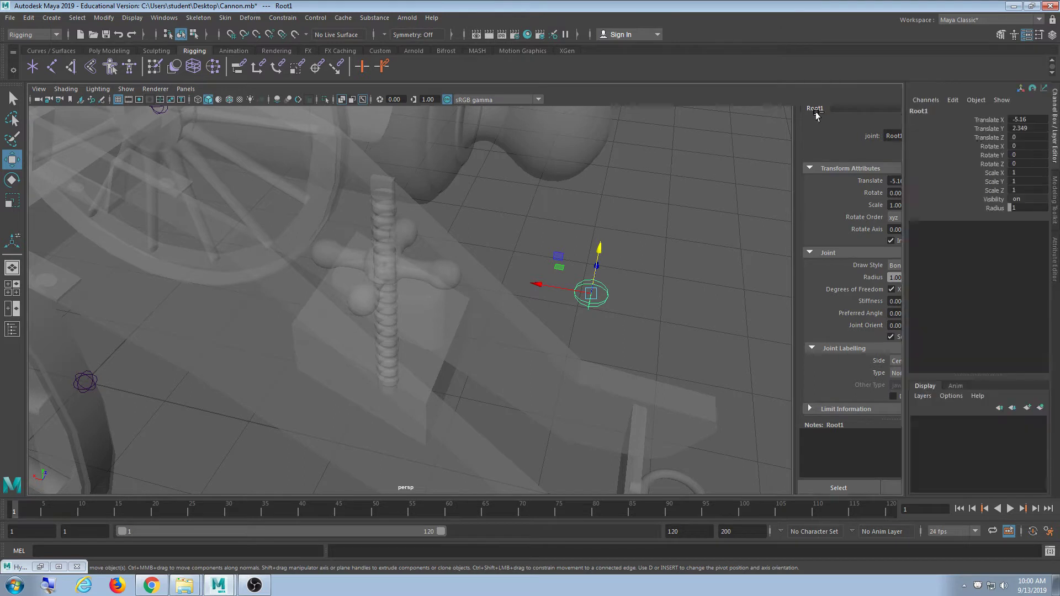
double_click(954, 111)
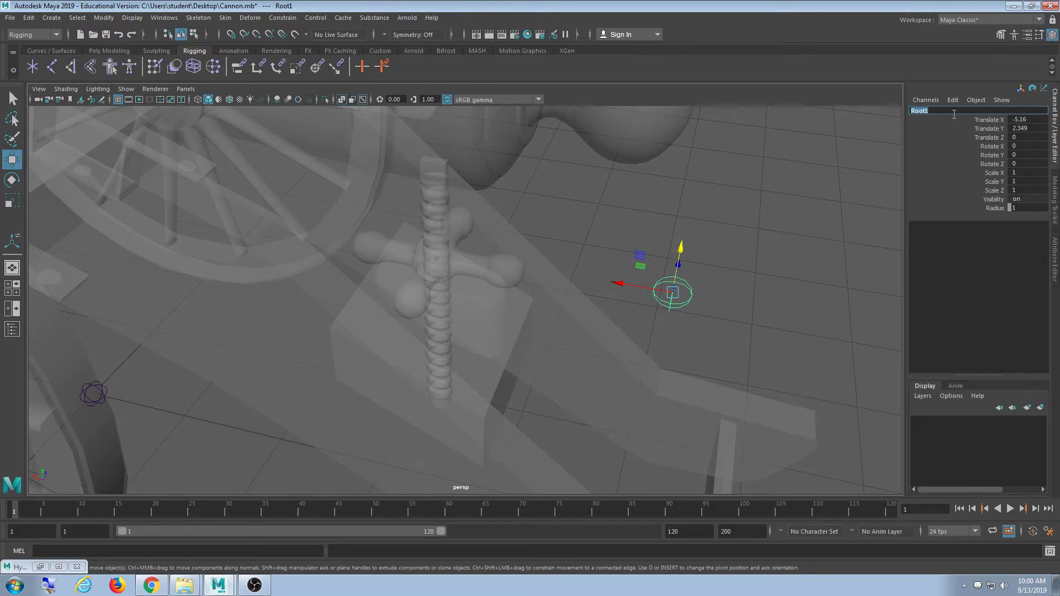
text(Knob)
key(Return)
- Snap the Knob joint onto the knob mesh's pivot at X -3.534, Y 2.285 and check its placement
alt+drag(750, 314, 545, 367)
key(v)
scroll(587, 350, down, 3)
scroll(588, 355, up, 1)
scroll(545, 367, up, 5)
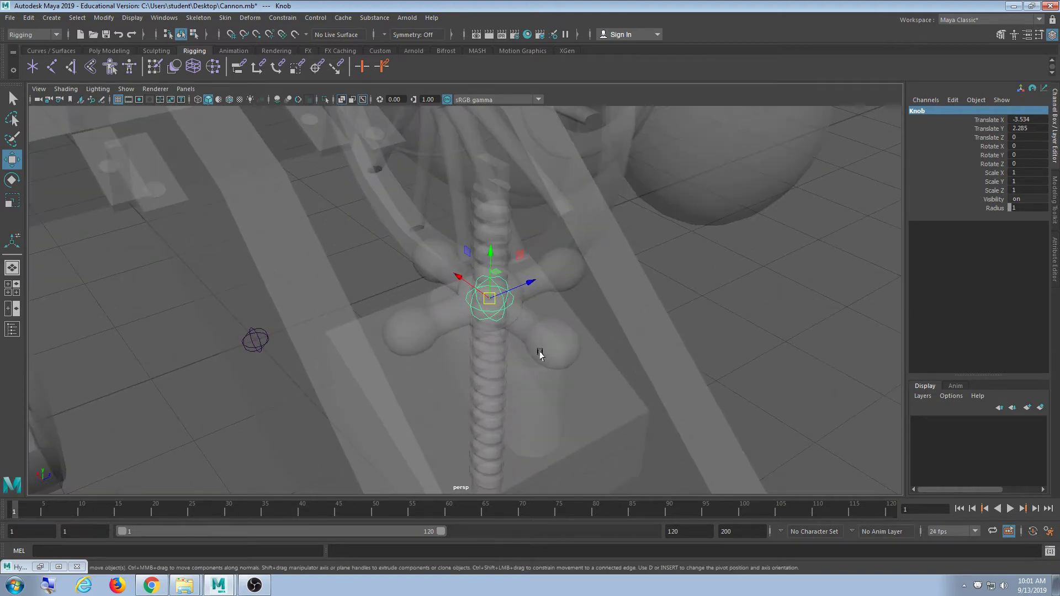
scroll(569, 369, up, 2)
alt+drag(570, 369, 545, 386)
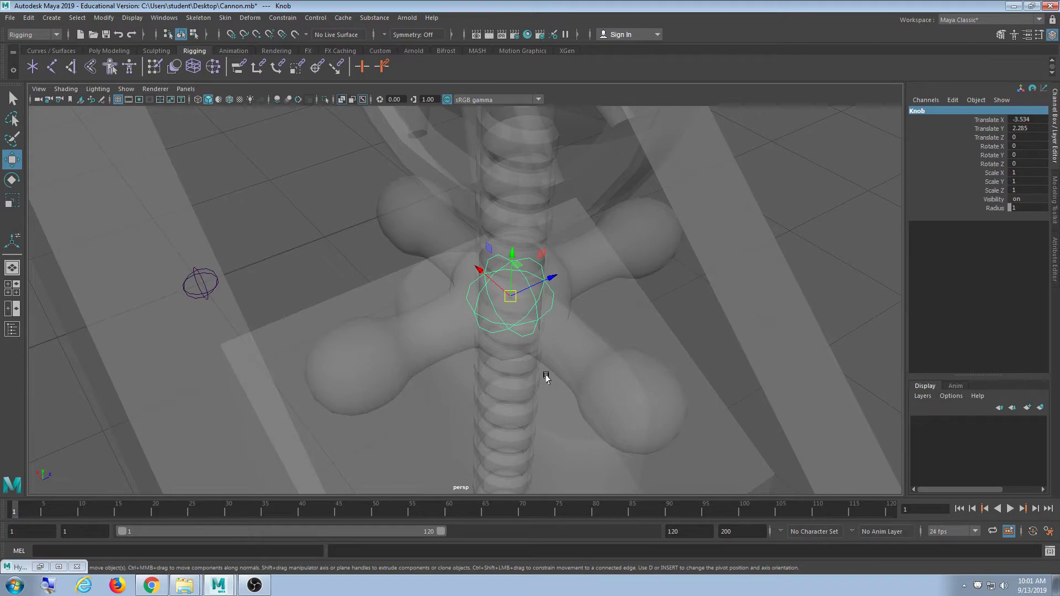
- Check the Knob joint's placement, clear the selection and turn off X-Ray shading in the perspective view
alt+drag(338, 390, 488, 291)
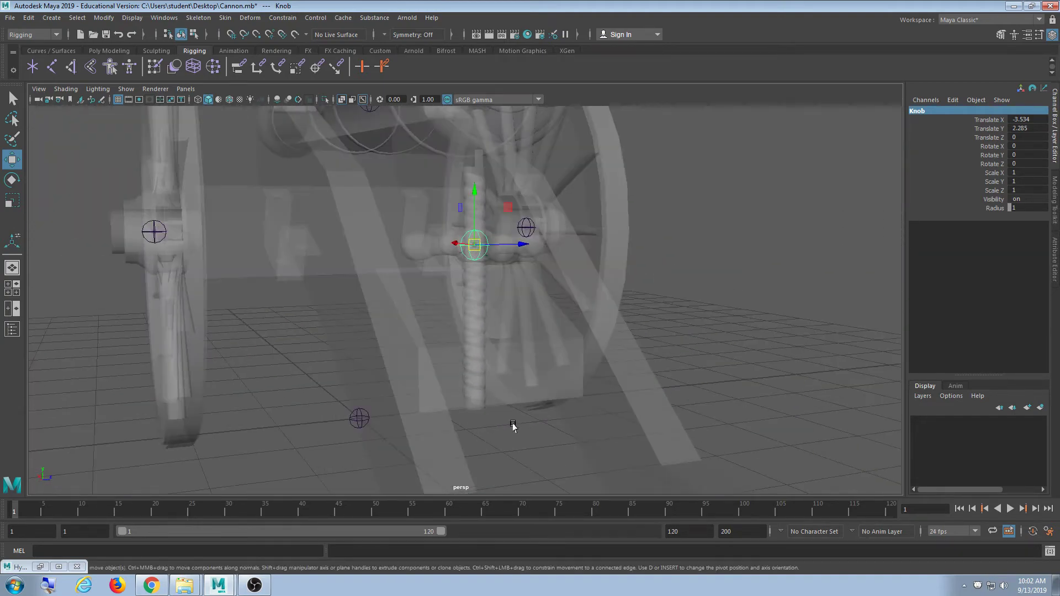
alt+drag(513, 427, 481, 406)
click(481, 406)
mouse_move(616, 386)
alt+mouse_down()
mouse_move(606, 414)
mouse_move(656, 375)
mouse_move(426, 362)
mouse_move(500, 380)
mouse_move(453, 410)
mouse_move(748, 386)
mouse_move(694, 345)
mouse_move(546, 338)
mouse_move(528, 386)
mouse_move(542, 379)
mouse_move(587, 400)
mouse_move(668, 376)
mouse_move(502, 372)
mouse_move(630, 376)
alt+mouse_up()
click(611, 302)
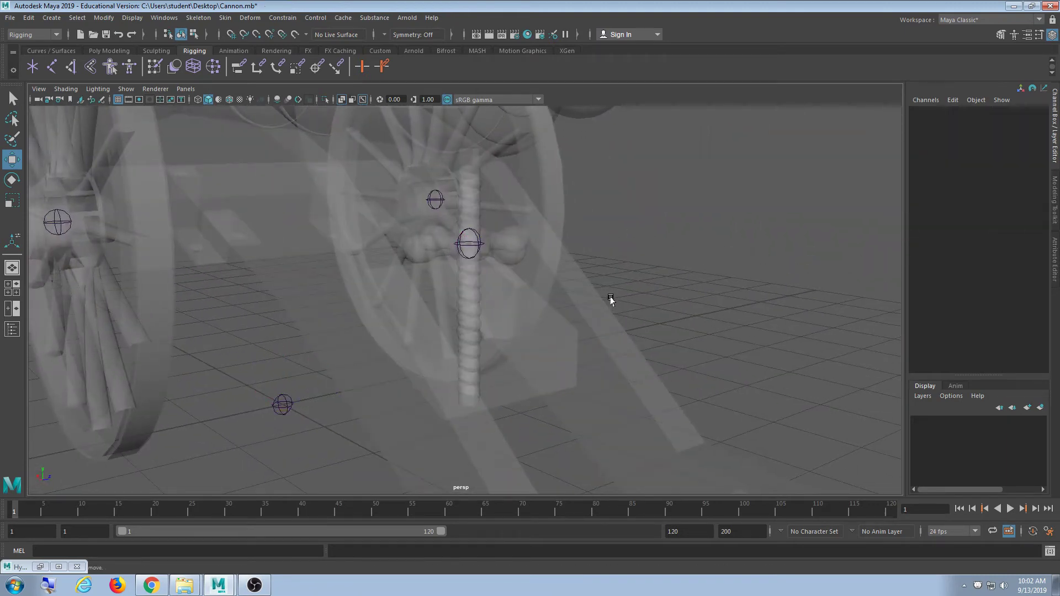
click(66, 89)
click(108, 199)
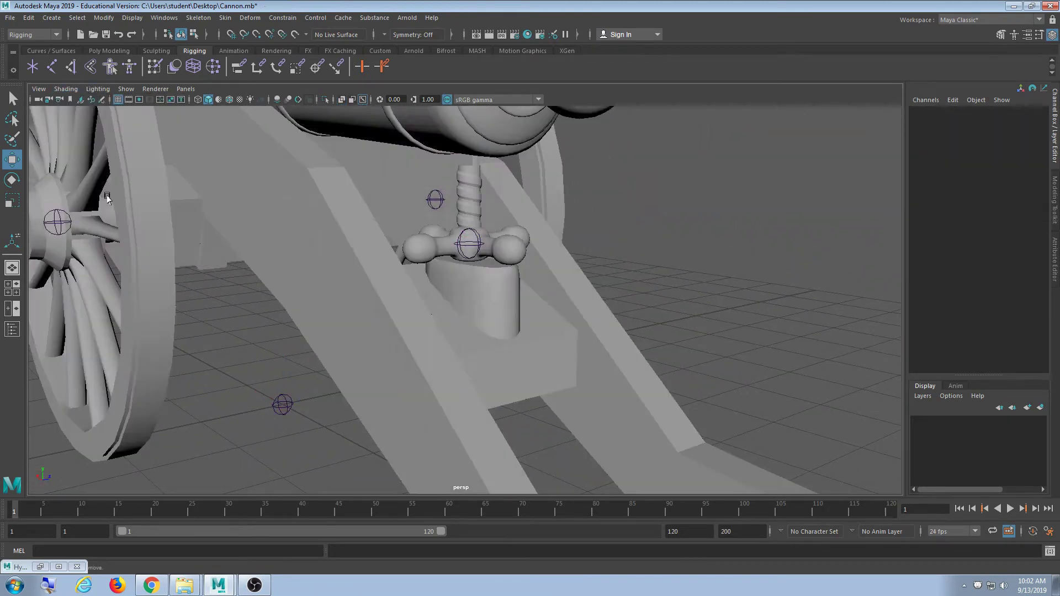
- Select the elevation knob mesh and examine it together with the screw from several angles
alt+drag(109, 199, 554, 309)
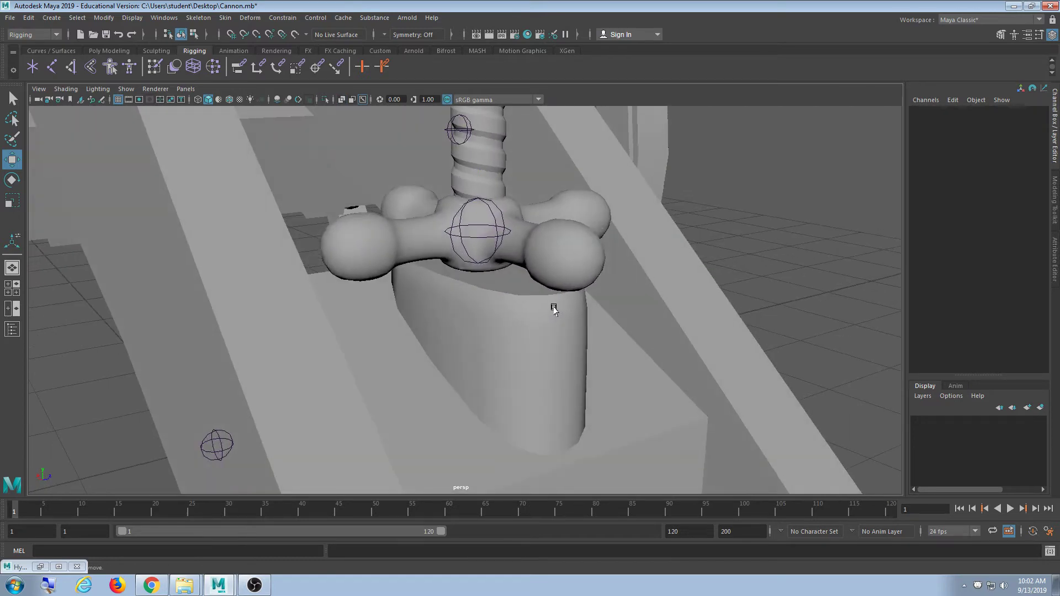
click(557, 259)
alt+drag(558, 260, 578, 405)
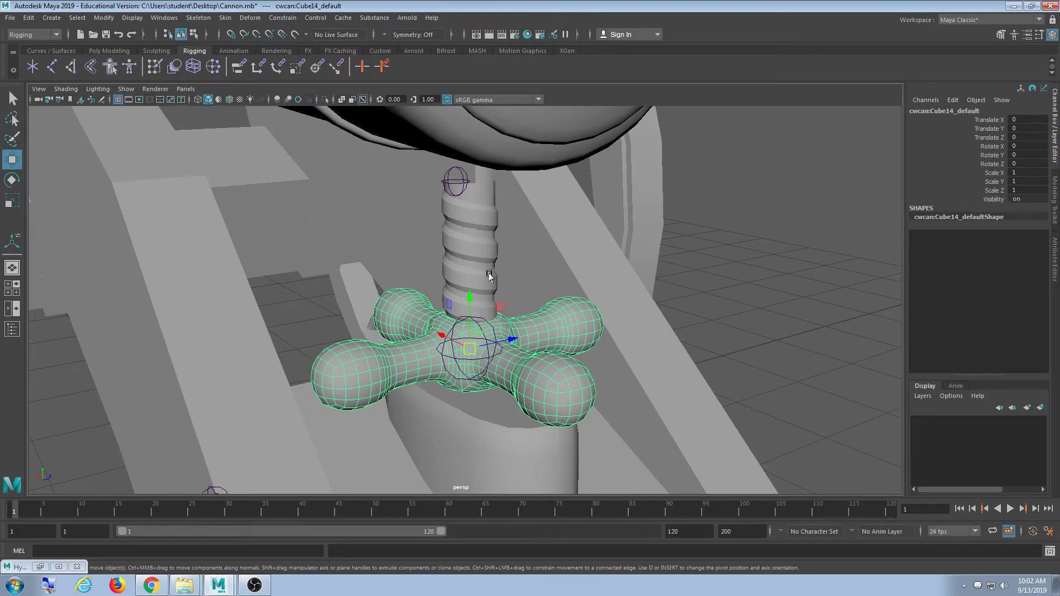
alt+drag(457, 182, 449, 243)
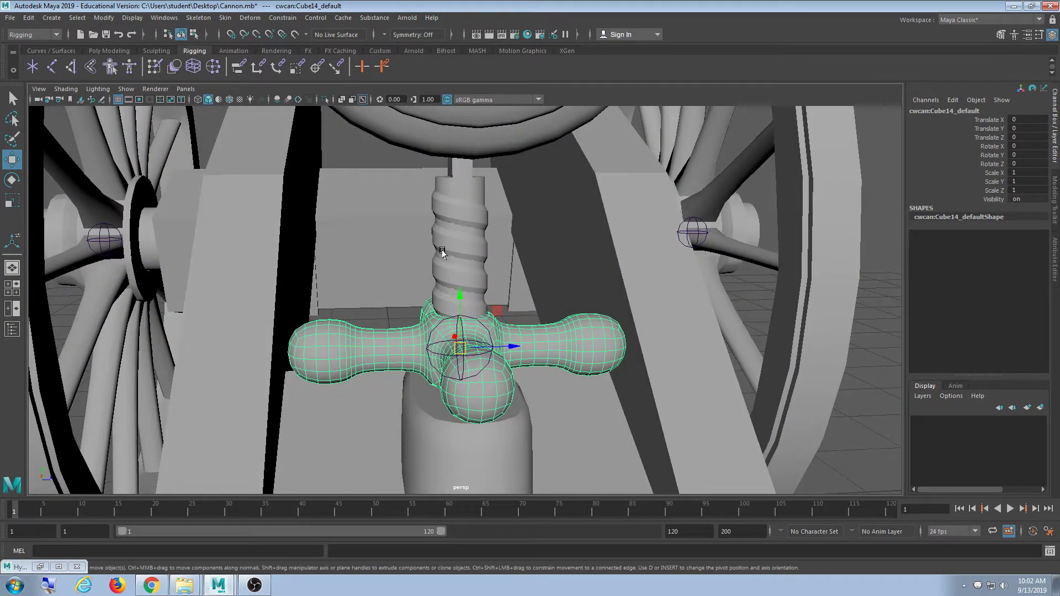
scroll(514, 312, down, 3)
mouse_move(508, 307)
alt+mouse_down()
mouse_move(552, 303)
mouse_move(499, 333)
mouse_move(587, 350)
alt+mouse_up()
scroll(513, 324, up, 3)
- Switch the perspective view to wireframe and select the elevation screw mesh
key(4)
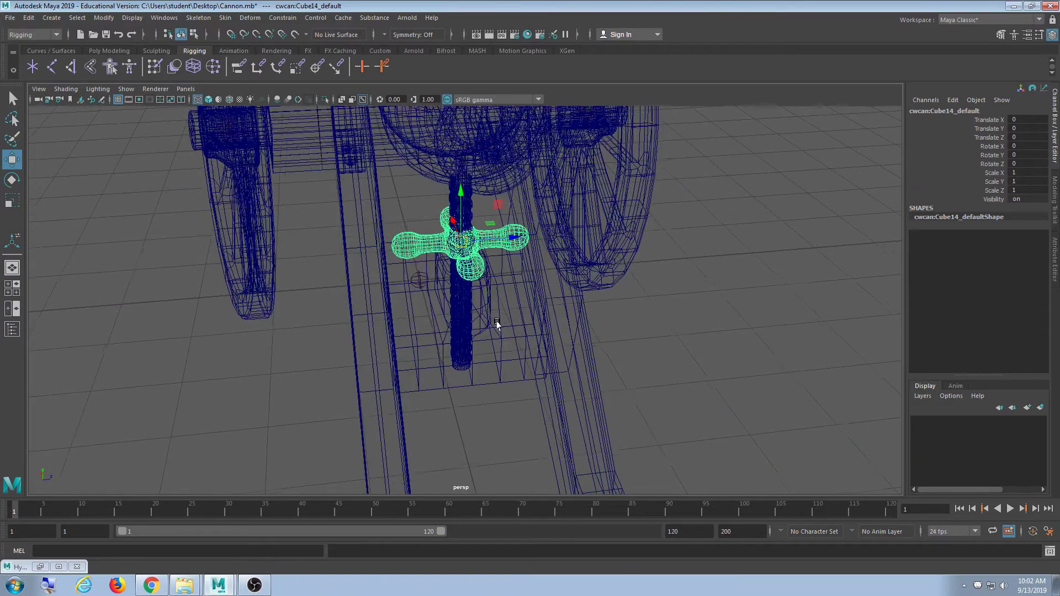
click(729, 349)
alt+drag(718, 350, 535, 360)
scroll(515, 279, down, 3)
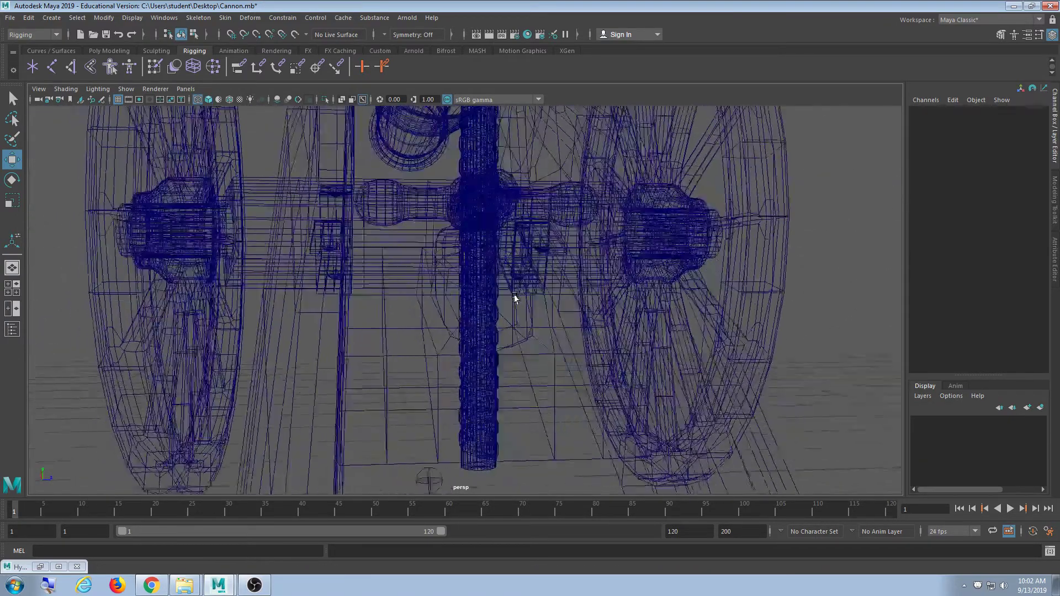
scroll(486, 209, up, 4)
click(486, 209)
alt+drag(572, 204, 667, 333)
scroll(641, 310, down, 3)
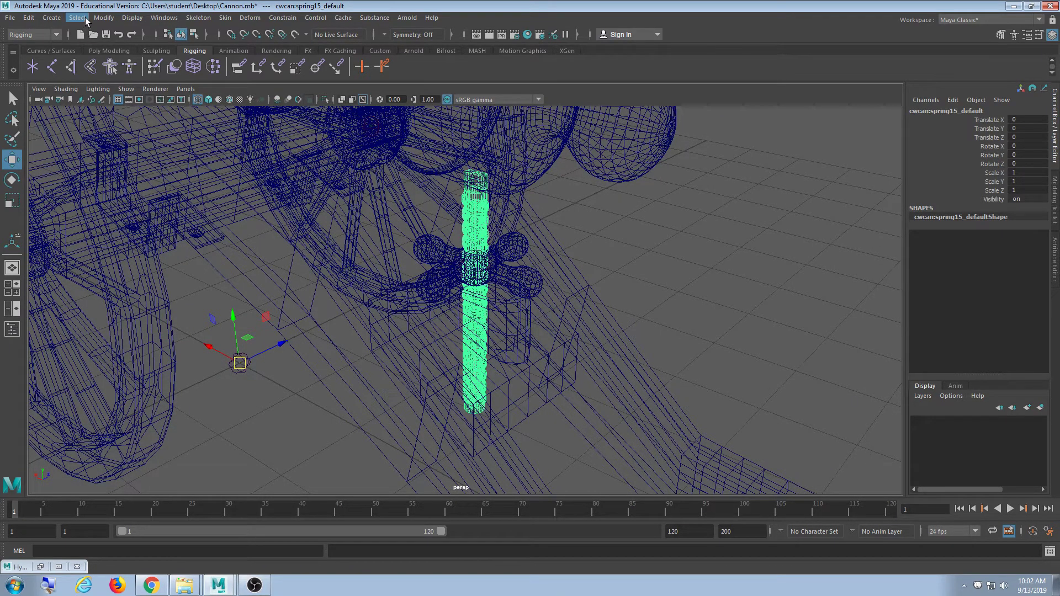
- Center the screw mesh's pivot and turn on its rotate pivot display
click(108, 20)
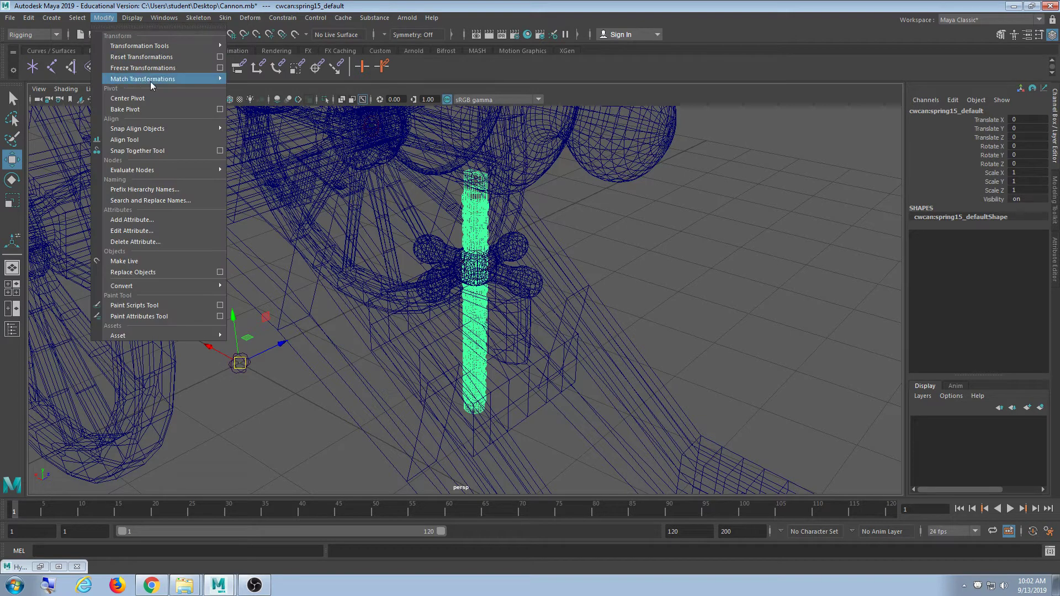
click(142, 98)
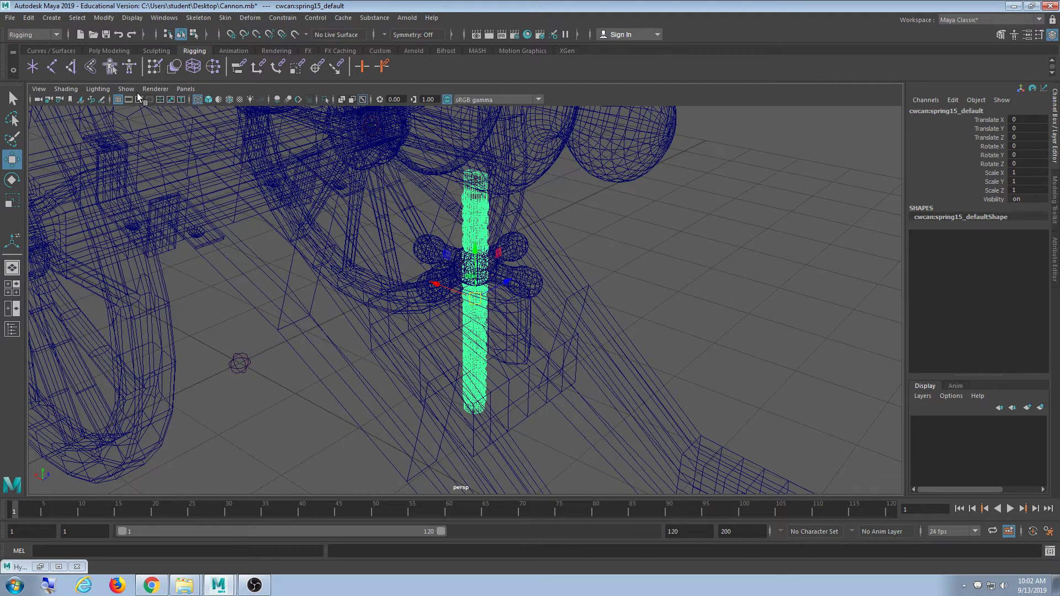
key(ctrl+a)
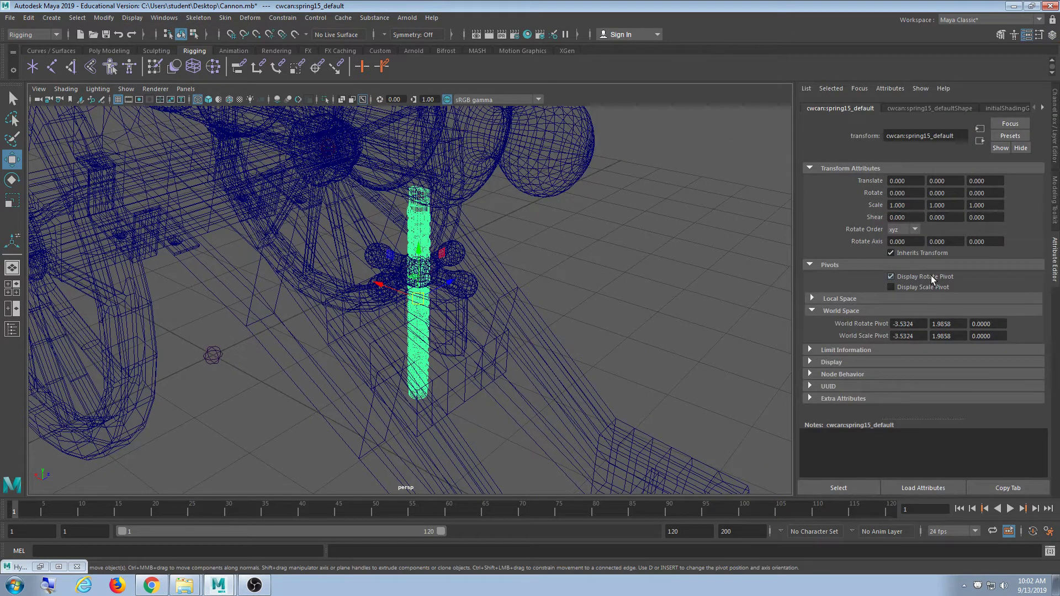
alt+drag(531, 254, 424, 223)
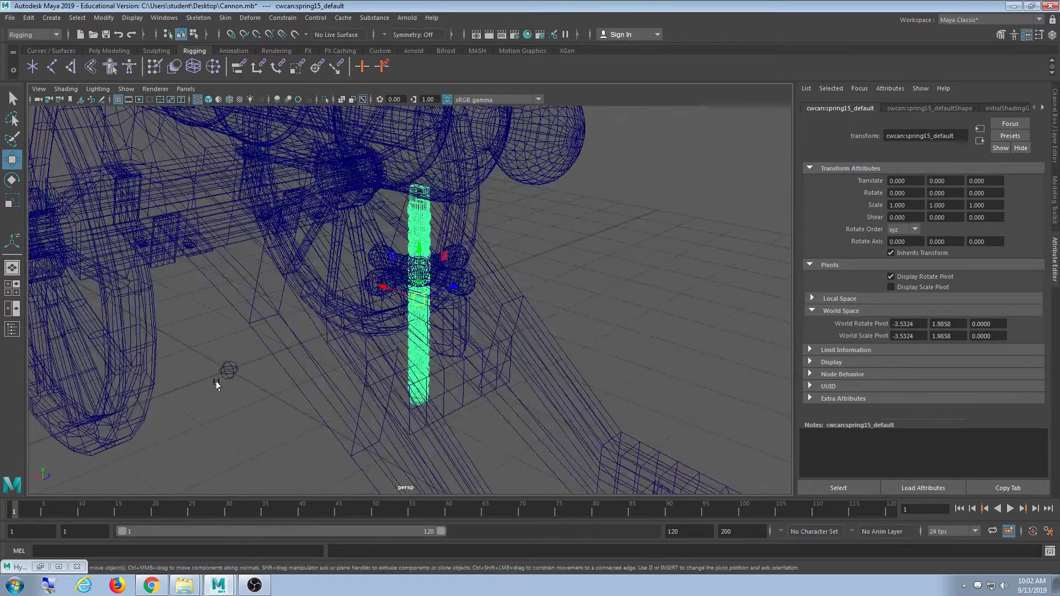
- Duplicate the root joint along X to -1.631 and rename the copy as Screw
click(228, 370)
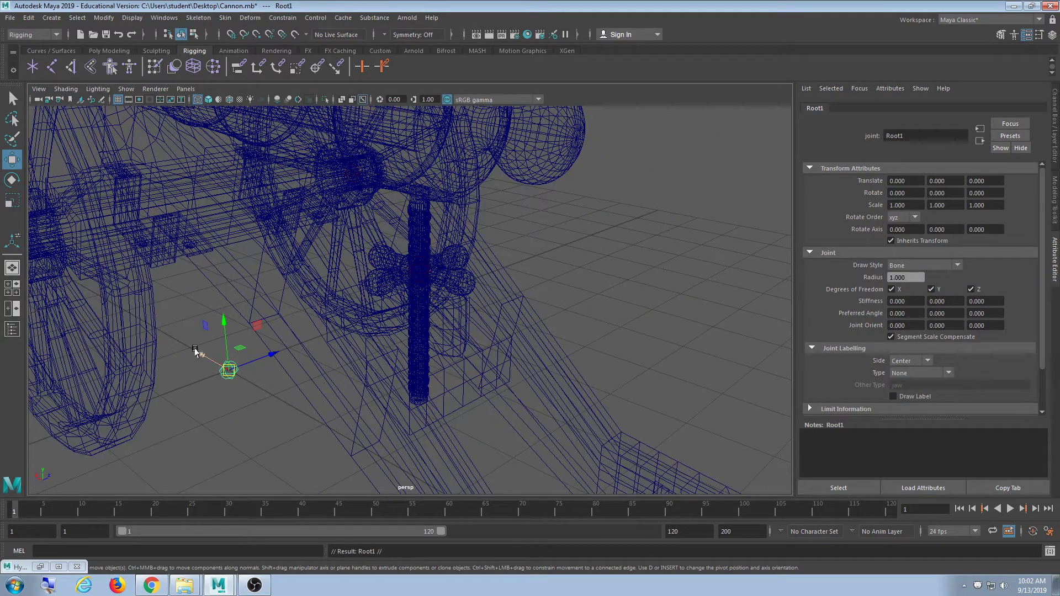
shift+drag(200, 354, 273, 396)
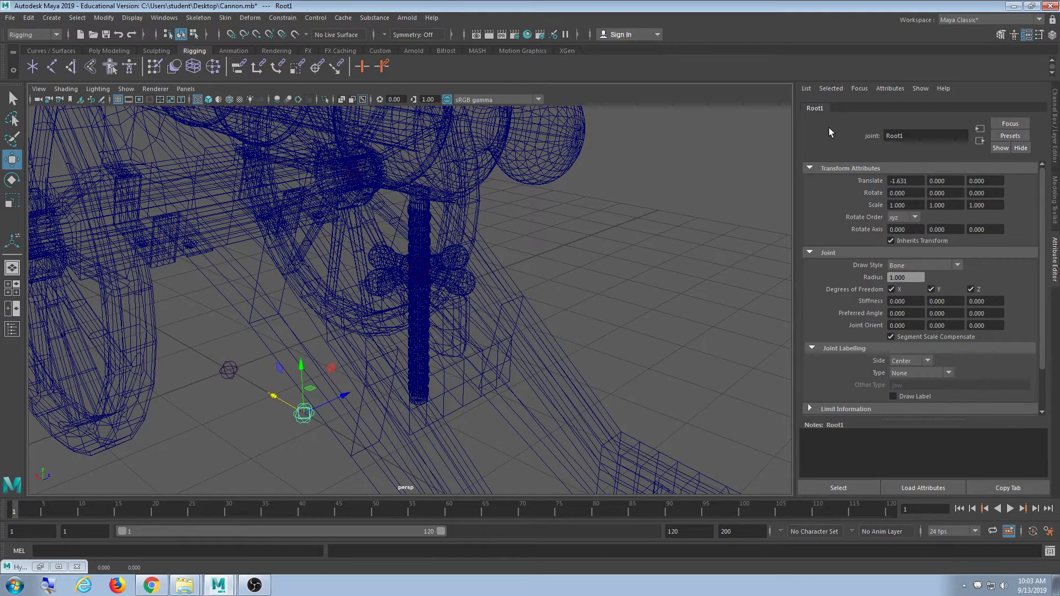
key(ctrl+a)
double_click(926, 110)
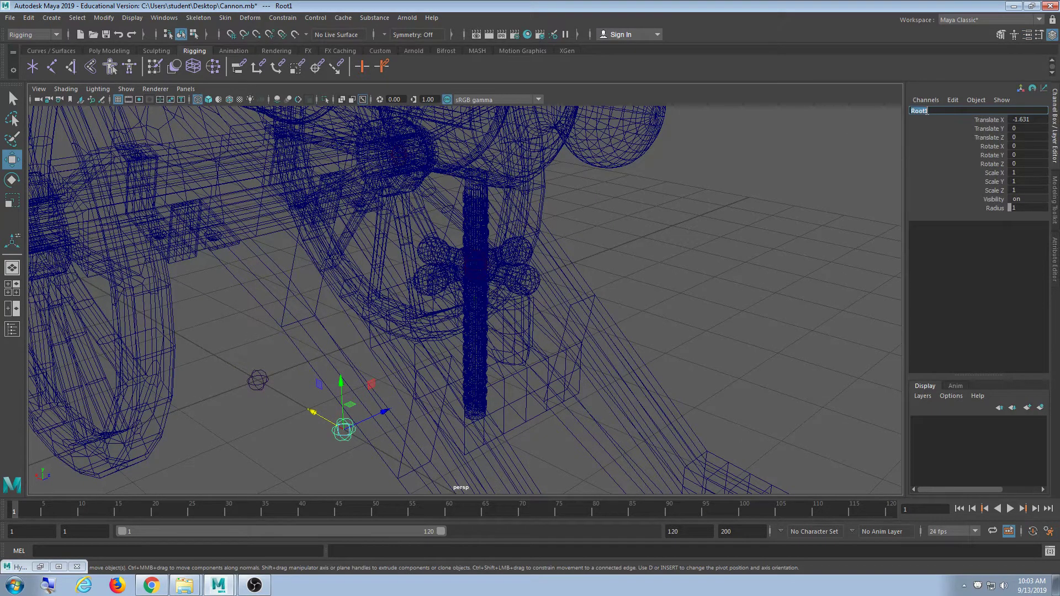
text(Screw)
key(Return)
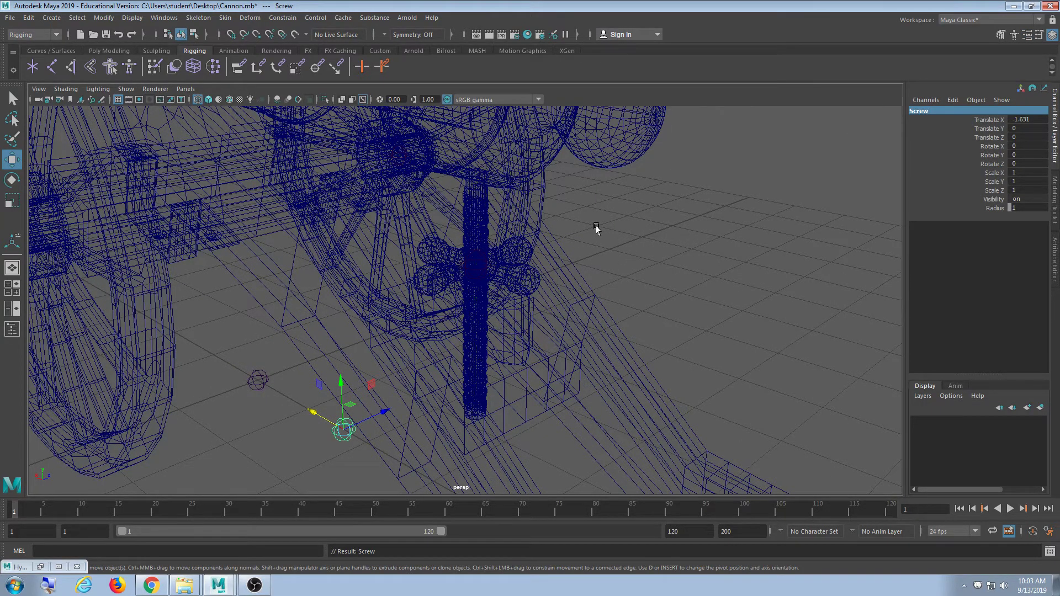
- Return the perspective view to smooth shading and turn on X-Ray to see inside the screw
alt+middle_drag(597, 229, 584, 220)
key(5)
alt+drag(549, 307, 509, 315)
click(66, 89)
click(81, 202)
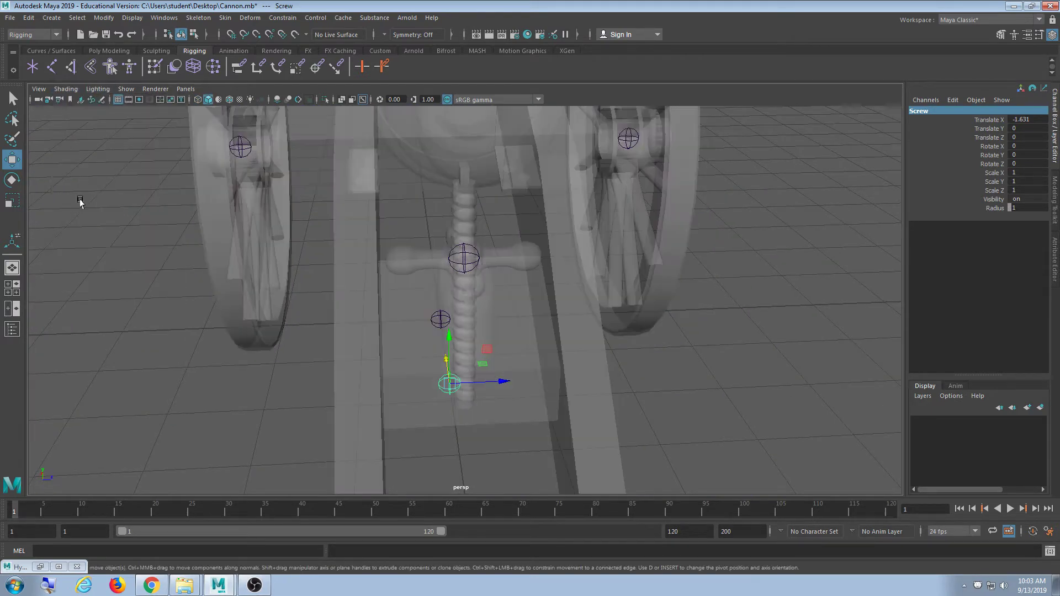
- Snap the Screw joint onto the screw mesh's pivot at X -3.532, Y 1.986, Z 0
mouse_move(439, 295)
alt+mouse_down()
mouse_move(508, 300)
mouse_move(496, 297)
alt+mouse_up()
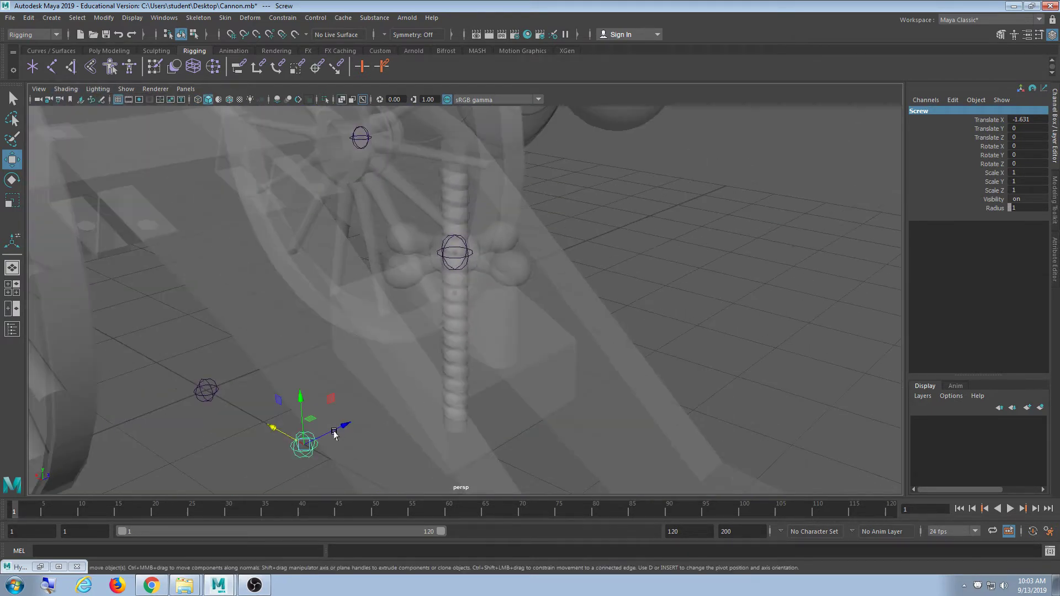
drag(306, 444, 451, 288)
key(f)
scroll(473, 320, up, 6)
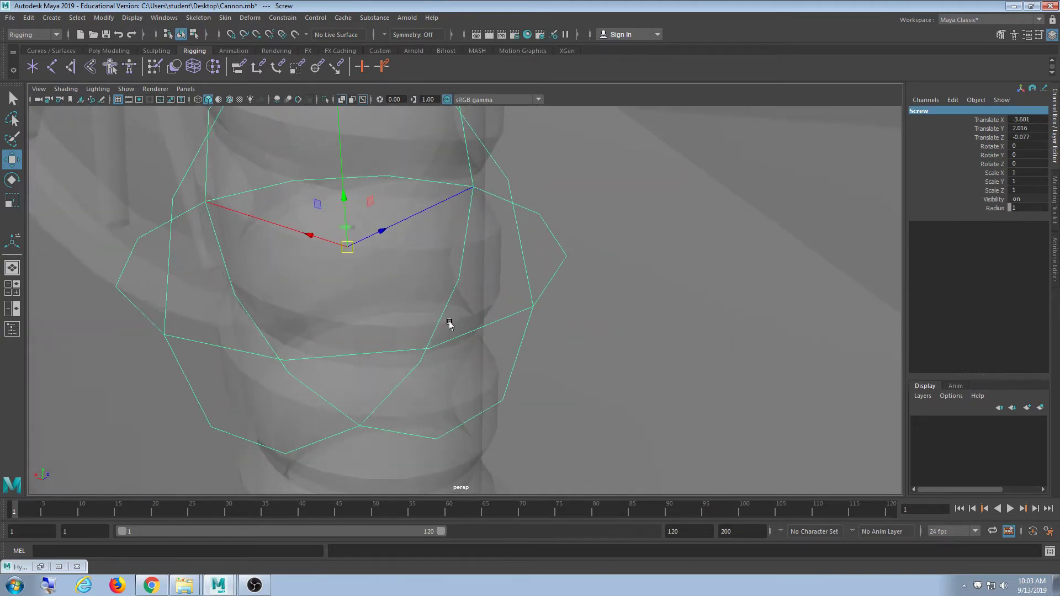
drag(351, 255, 350, 253)
scroll(351, 227, down, 8)
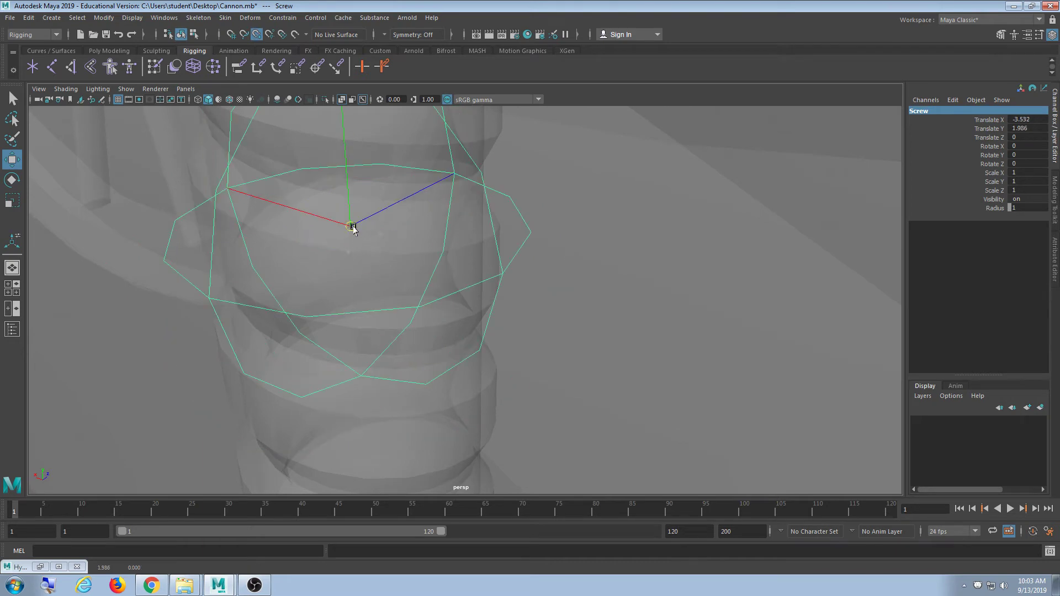
alt+drag(623, 337, 599, 367)
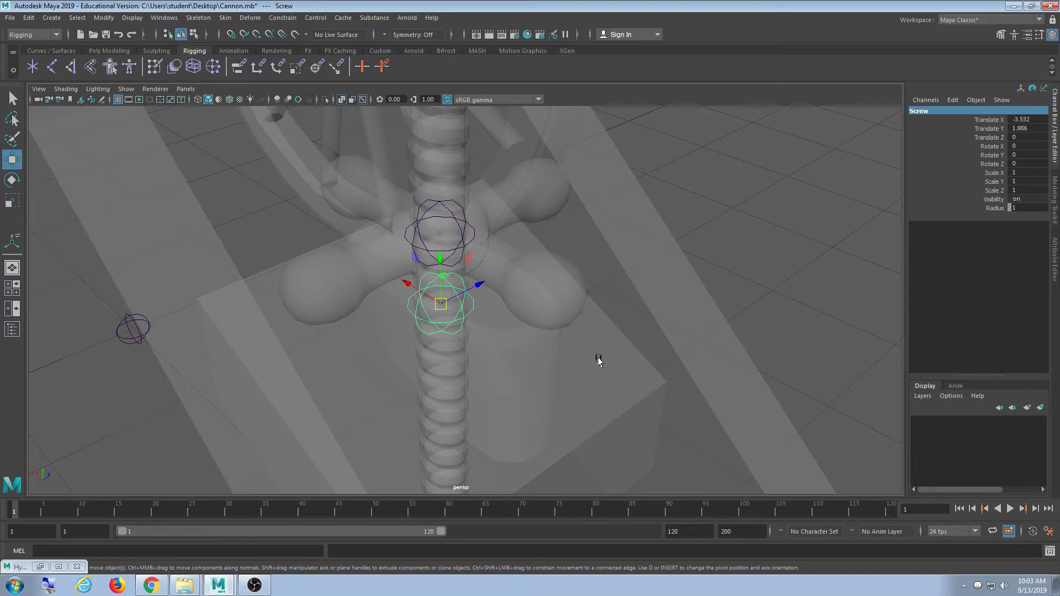
- Examine the placement of all joints across the cannon and select the ring mesh at the trail's end
scroll(599, 360, down, 10)
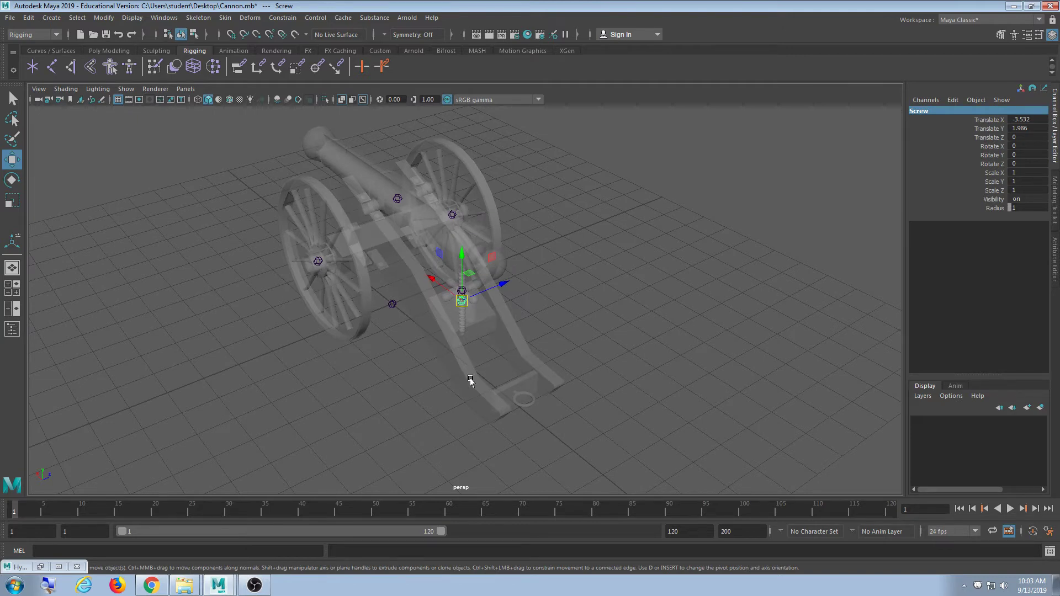
scroll(478, 388, up, 10)
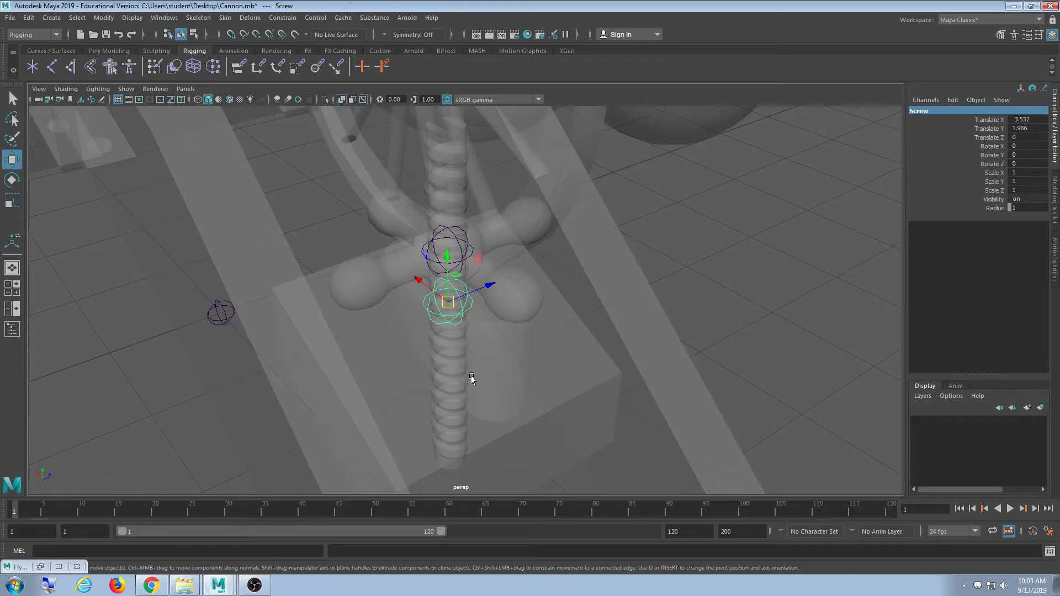
scroll(454, 367, down, 5)
alt+drag(426, 332, 531, 329)
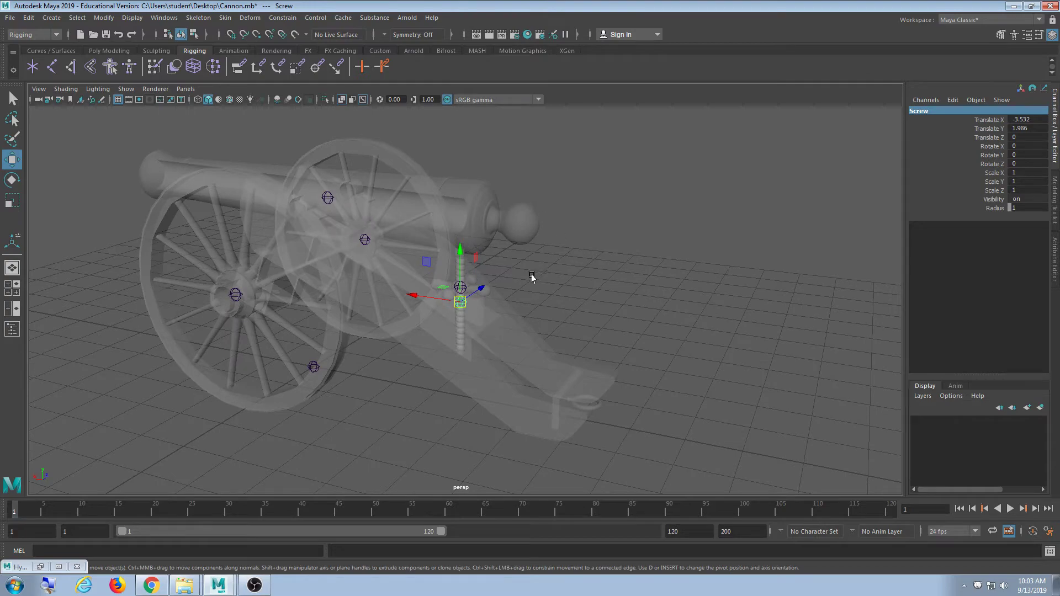
alt+drag(532, 278, 425, 370)
click(528, 420)
click(517, 411)
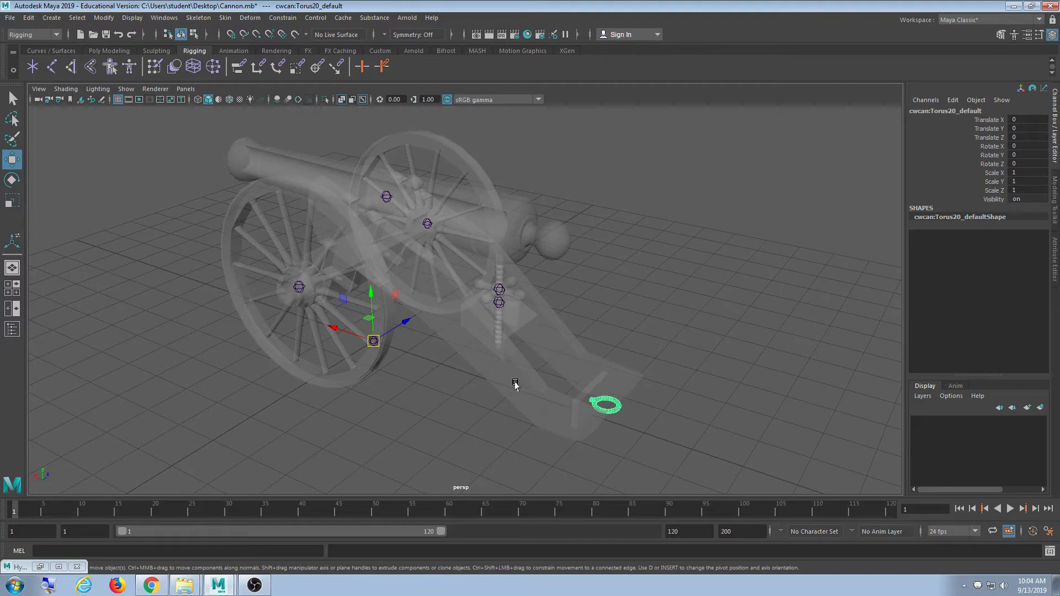
- Inspect the left wheel mesh and select the LWheel joint to compare their positions at the hub
alt+drag(515, 385, 548, 240)
scroll(640, 364, up, 3)
click(569, 220)
key(f)
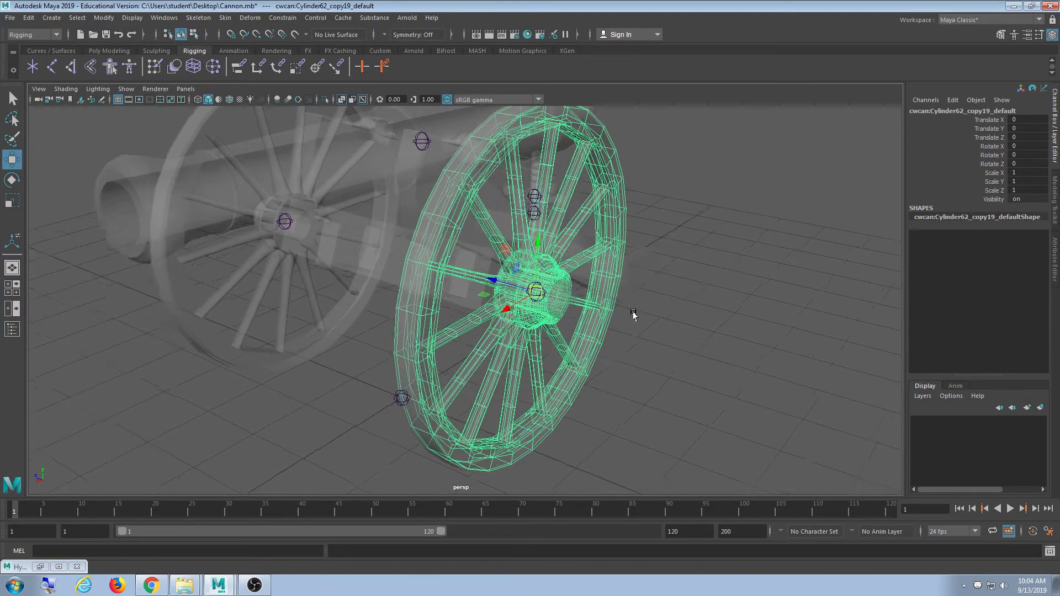
alt+drag(634, 315, 570, 338)
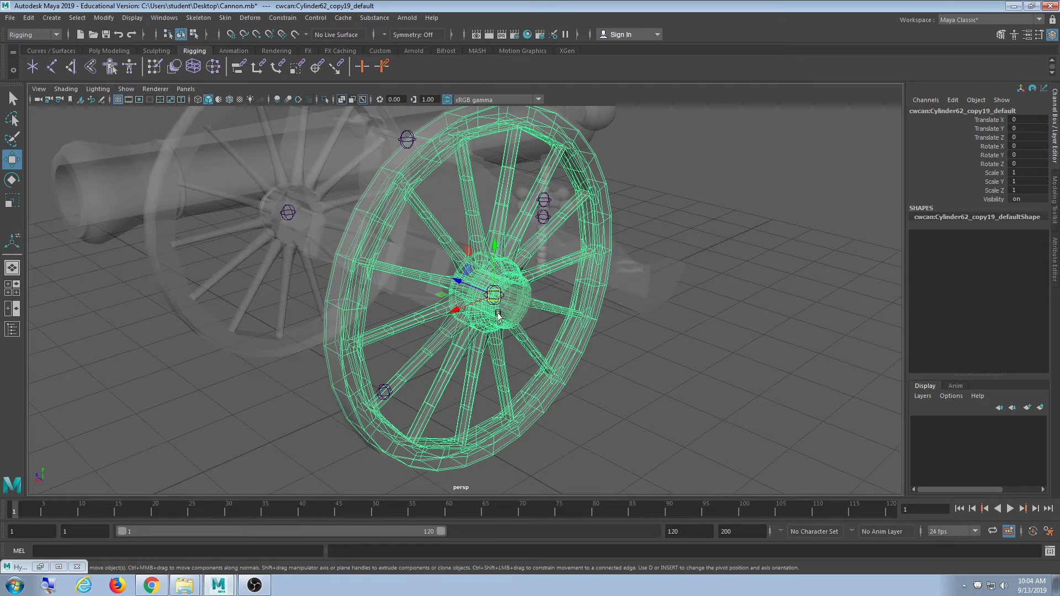
click(380, 199)
scroll(367, 194, down, 3)
alt+drag(366, 194, 651, 255)
click(632, 270)
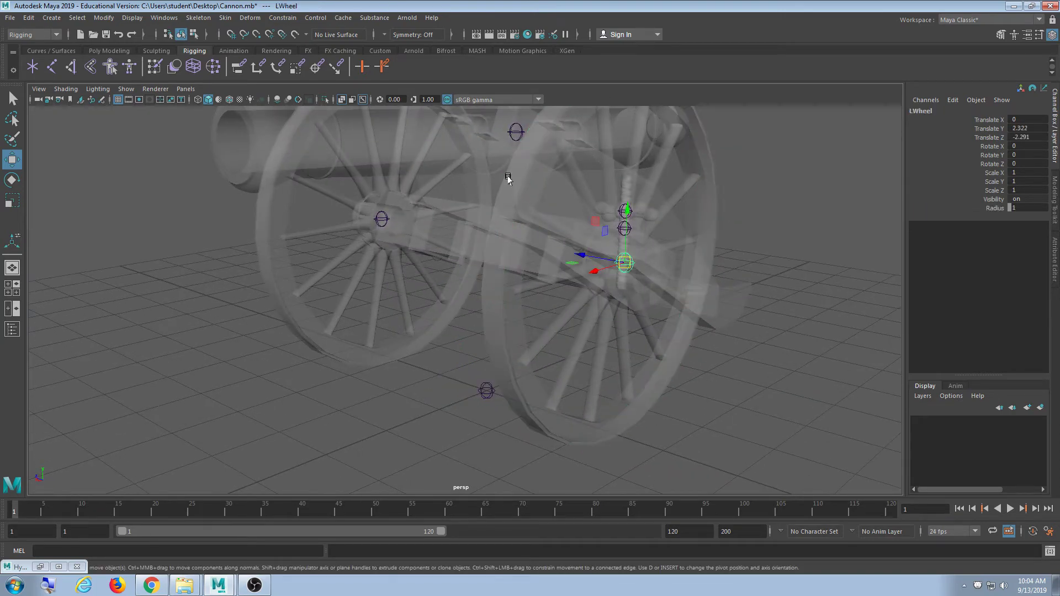
- Select the axle mesh and examine how it runs between the two wheel joints from several sides
alt+drag(569, 227, 695, 313)
click(587, 259)
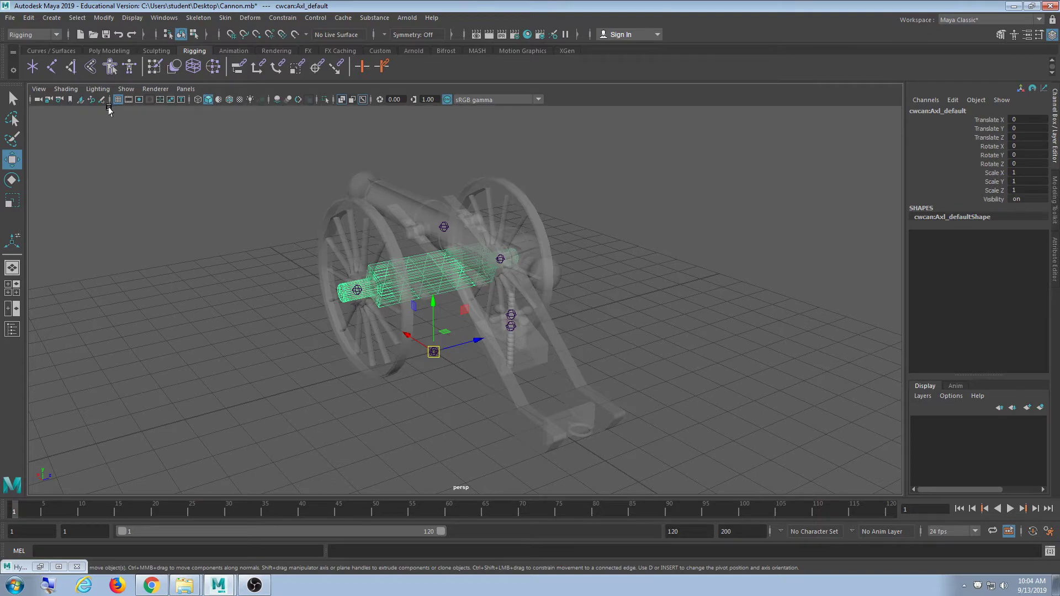
alt+drag(88, 160, 257, 299)
alt+drag(437, 294, 433, 387)
alt+drag(378, 395, 381, 393)
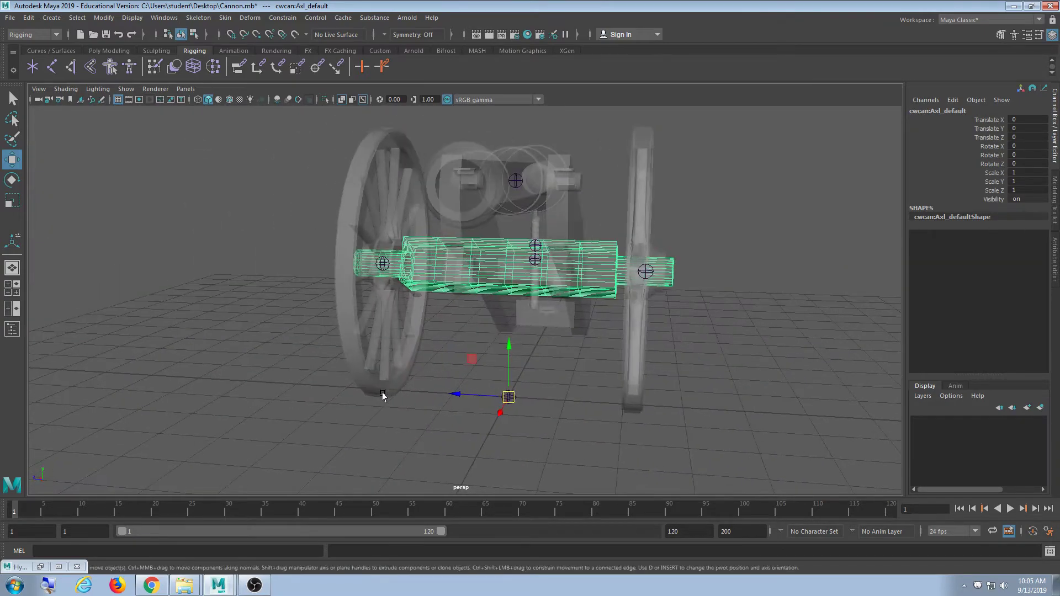
alt+drag(372, 348, 337, 322)
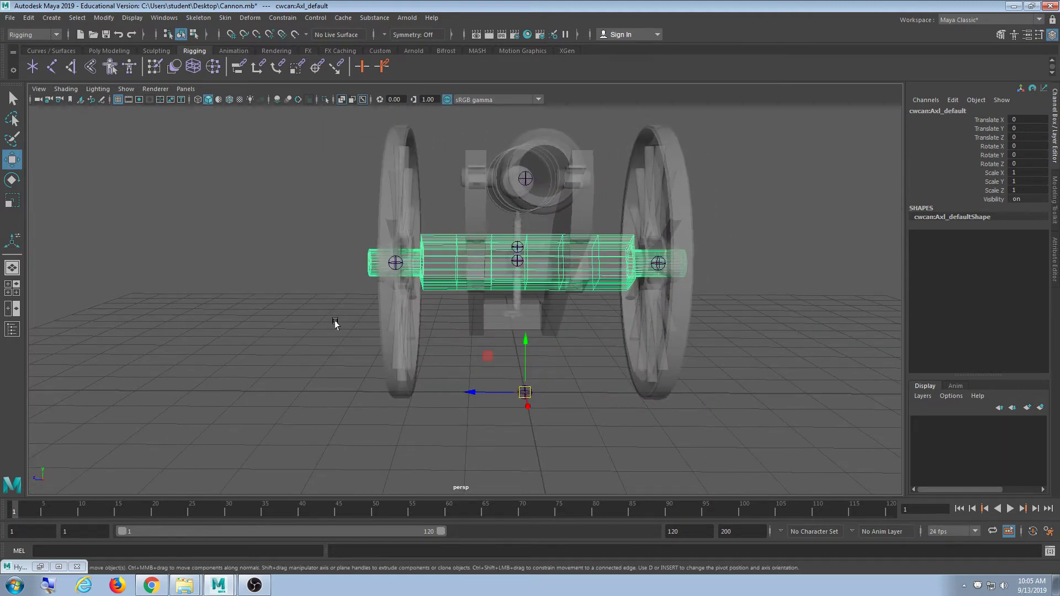
alt+drag(335, 324, 379, 340)
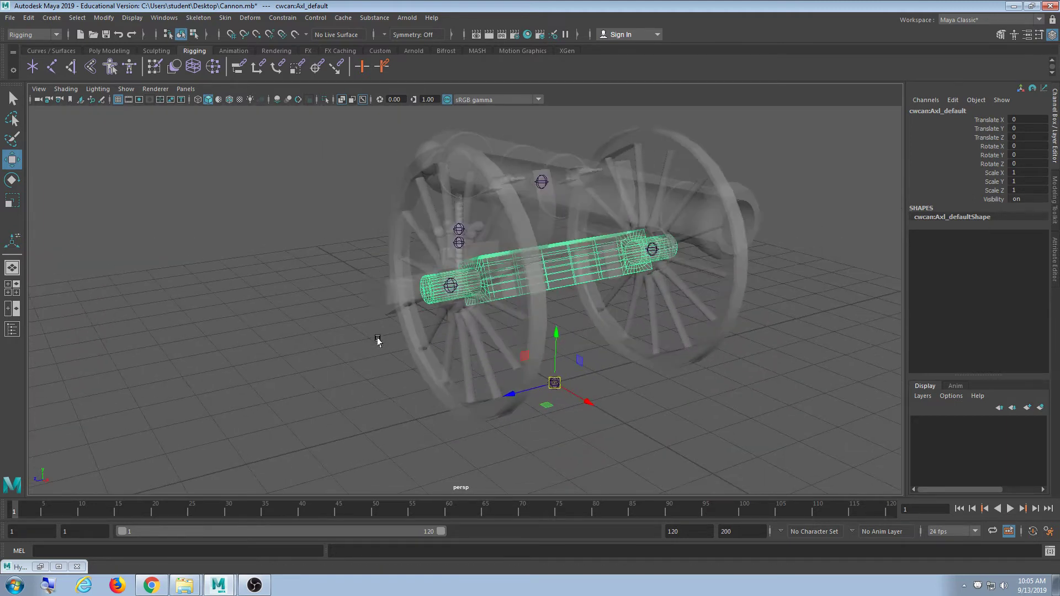
- Select the RWheel, LWheel and Root joints together and examine how they relate from several angles
click(451, 286)
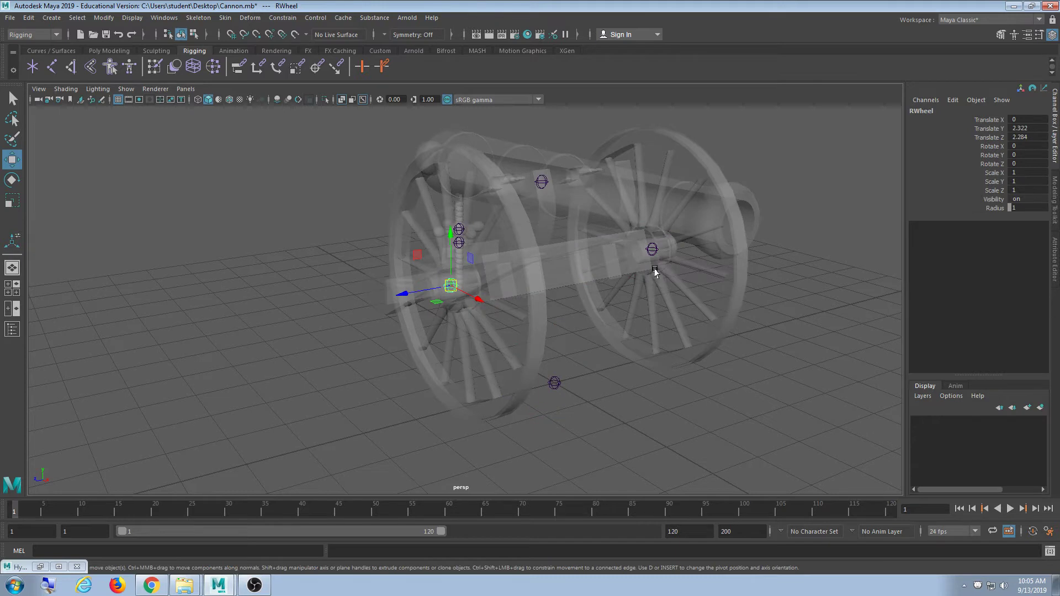
shift+click(653, 250)
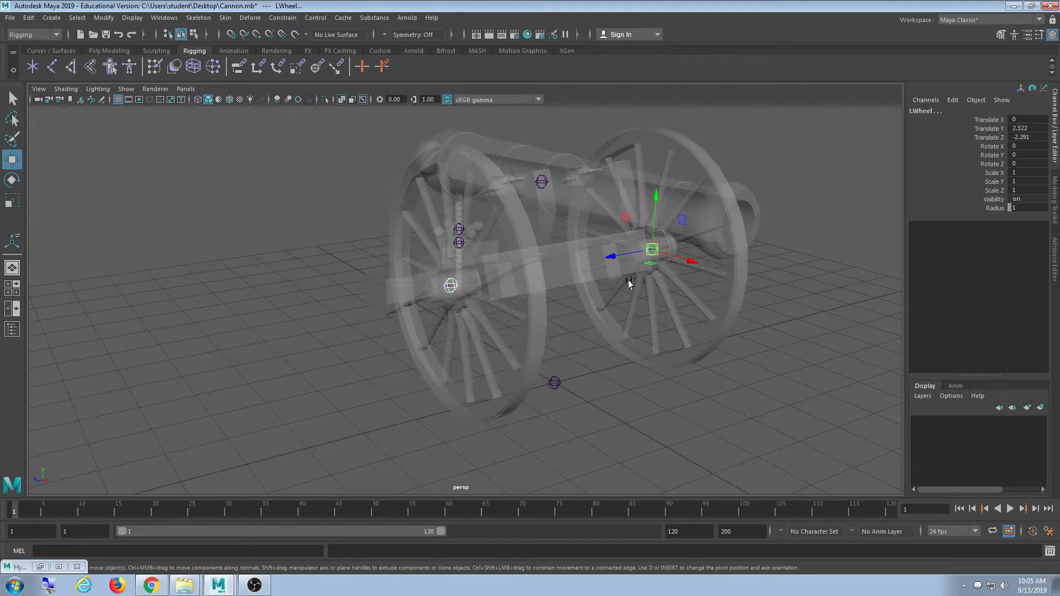
shift+click(555, 383)
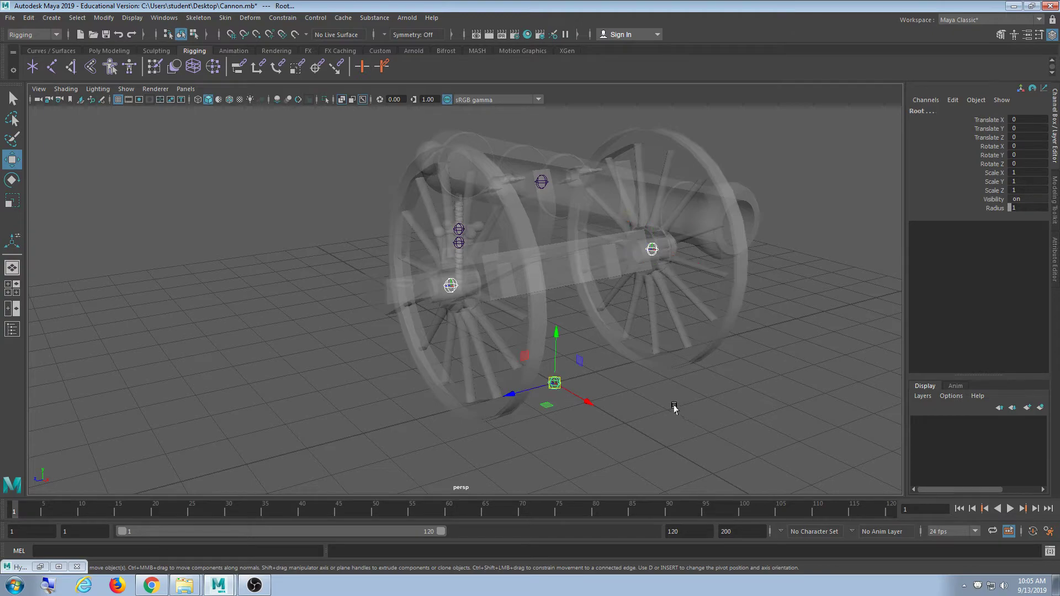
mouse_move(674, 408)
alt+mouse_down()
mouse_move(620, 409)
mouse_move(571, 374)
mouse_move(521, 396)
mouse_move(579, 411)
mouse_move(654, 386)
mouse_move(674, 392)
alt+mouse_up()
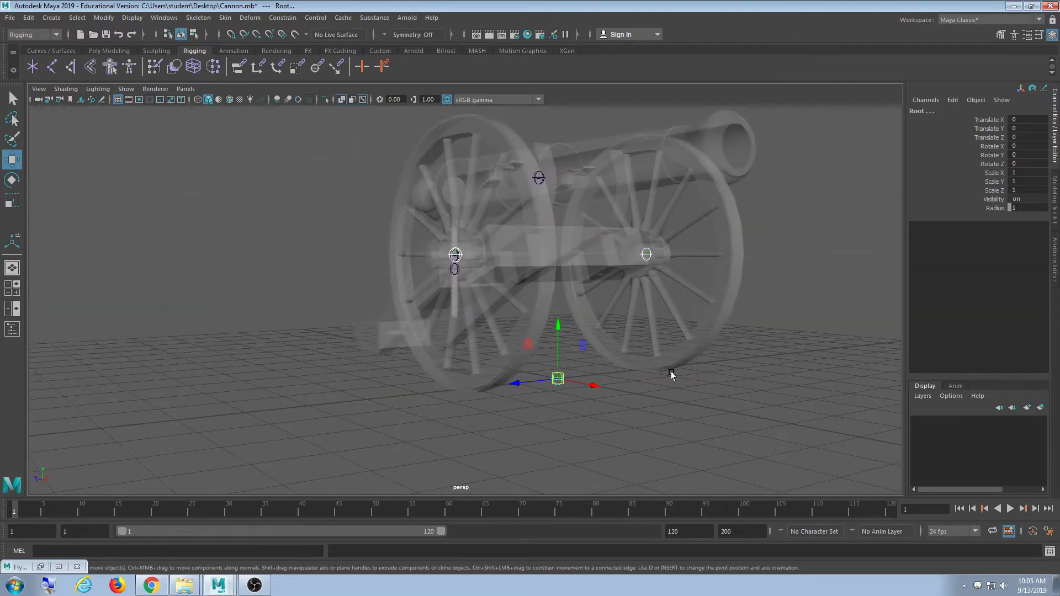
mouse_move(670, 327)
alt+mouse_down()
mouse_move(620, 326)
mouse_move(670, 344)
alt+mouse_up()
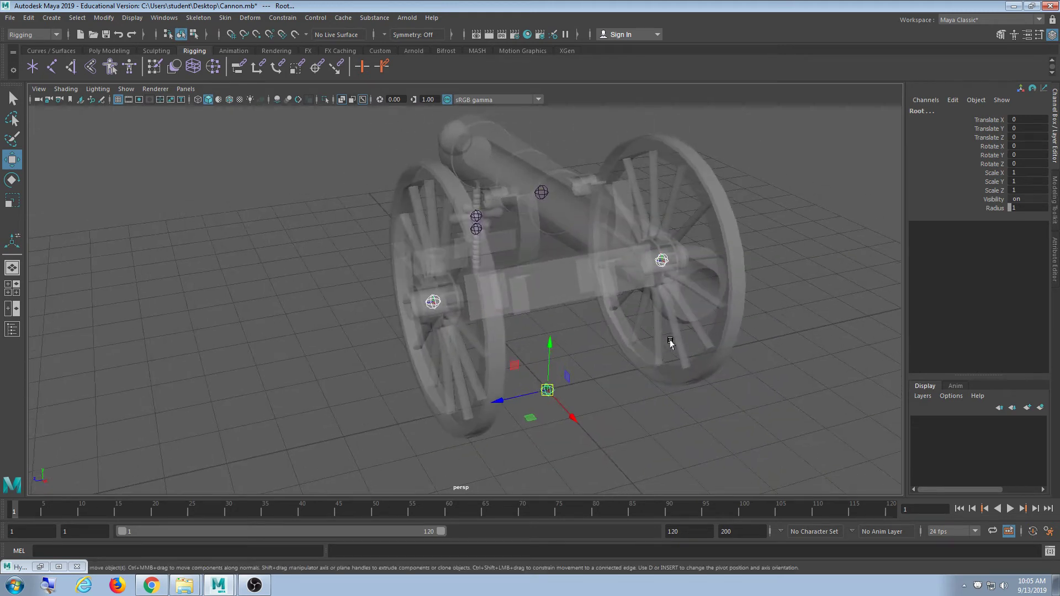
click(845, 350)
alt+drag(845, 350, 685, 246)
- Try parenting the LWheel joint to the Root joint and undo the parenting
click(660, 257)
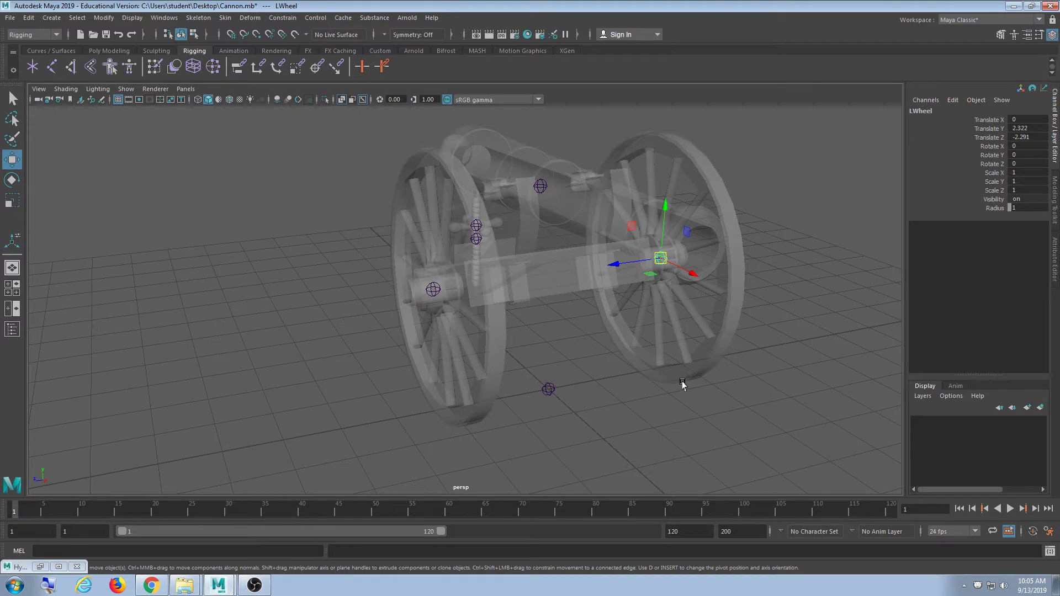
click(548, 390)
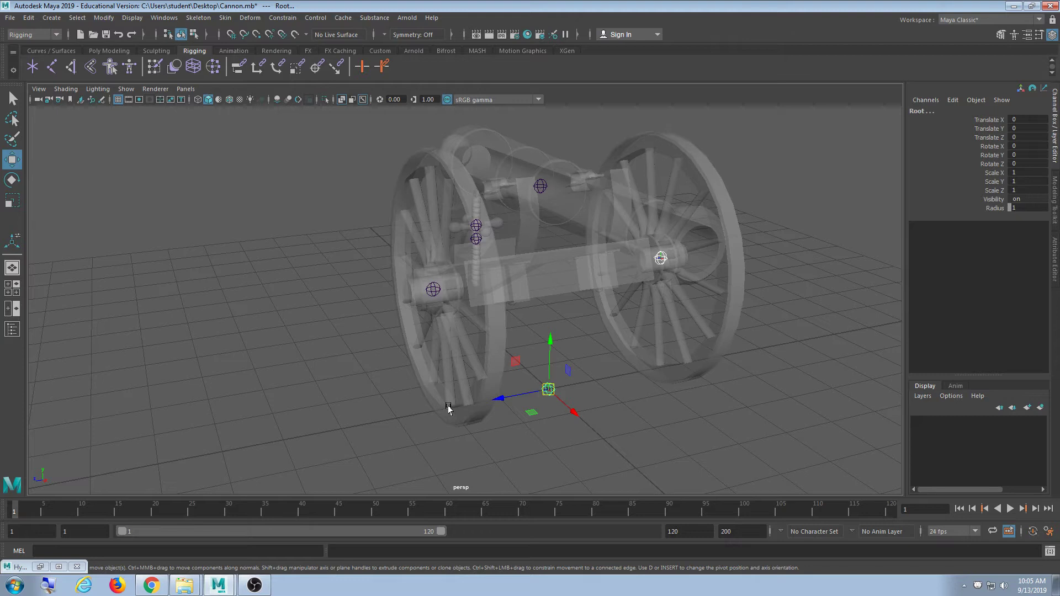
key(p)
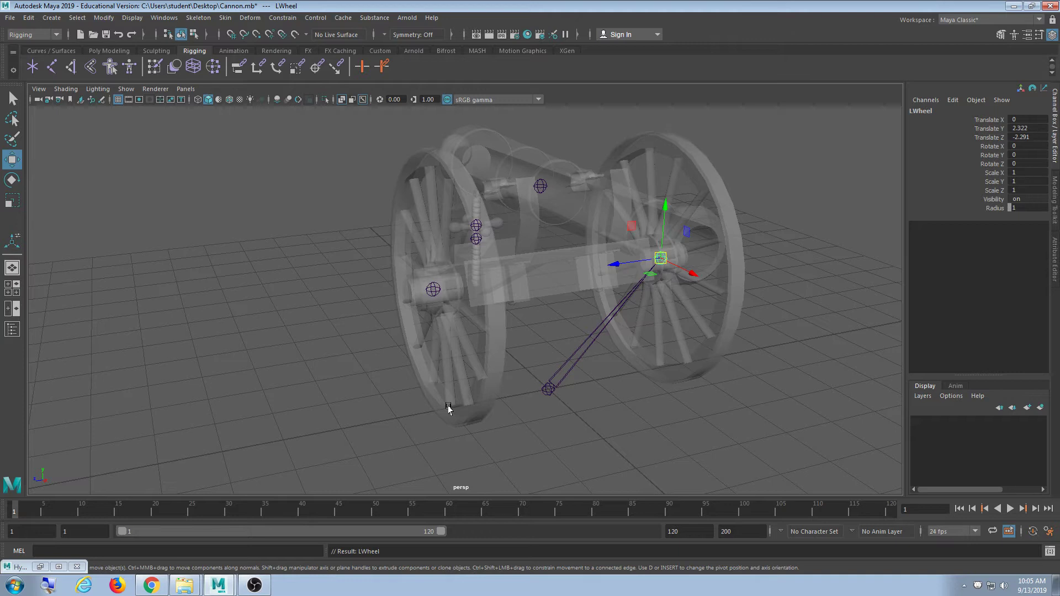
key(ctrl+z)
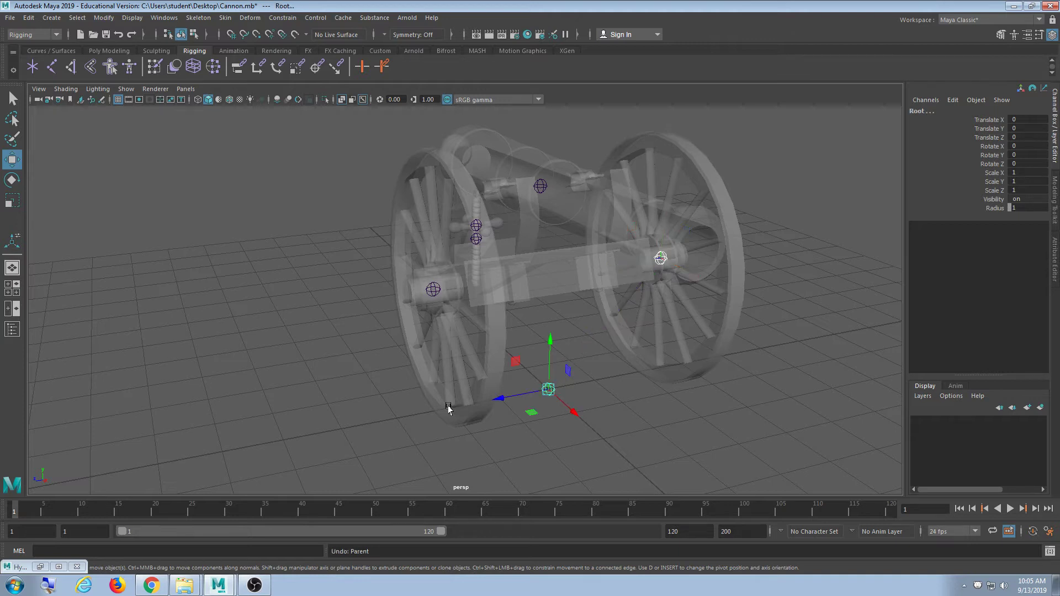
- Demonstrate the LWheel-to-Root parenting once more from a cleared selection and undo it again
click(710, 429)
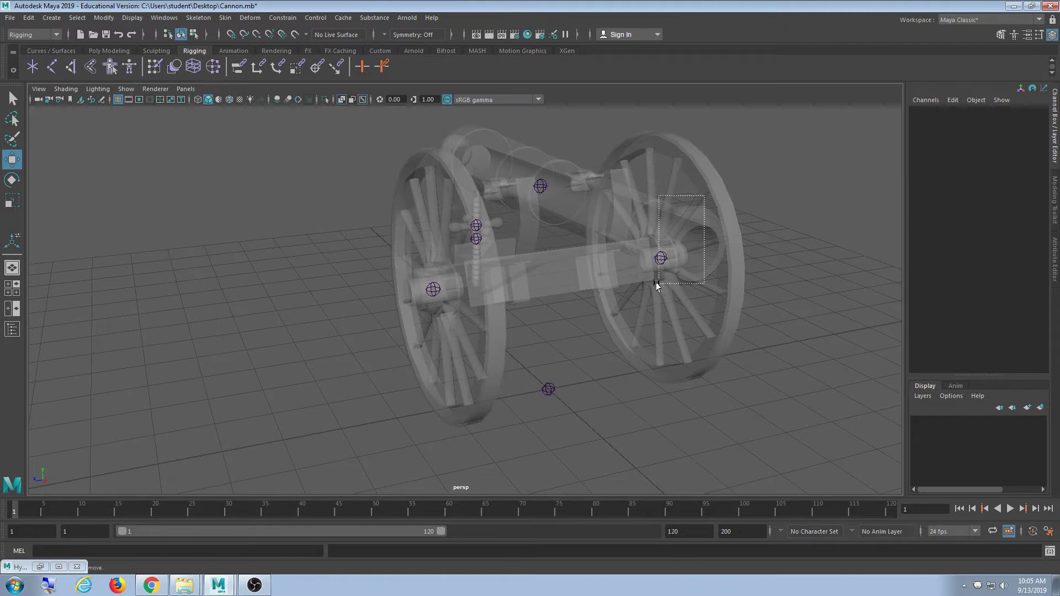
click(660, 259)
alt+middle_drag(628, 331, 622, 330)
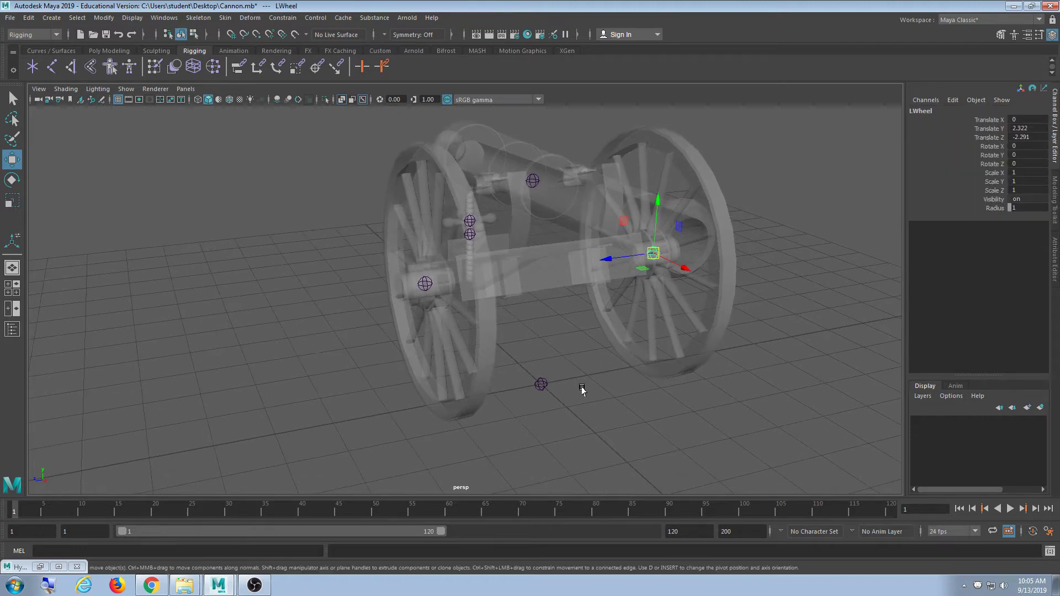
click(551, 385)
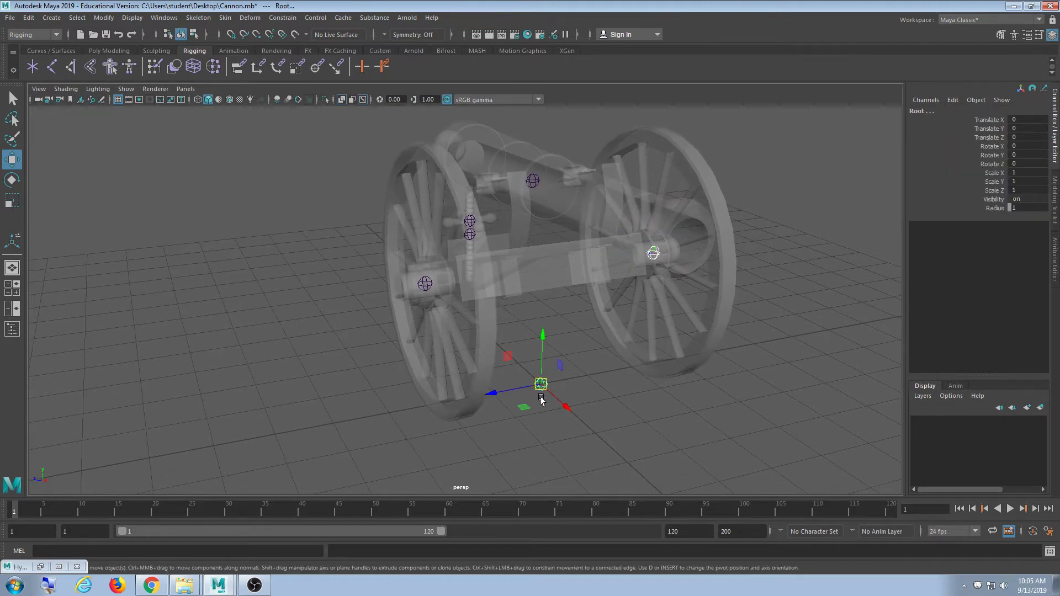
key(p)
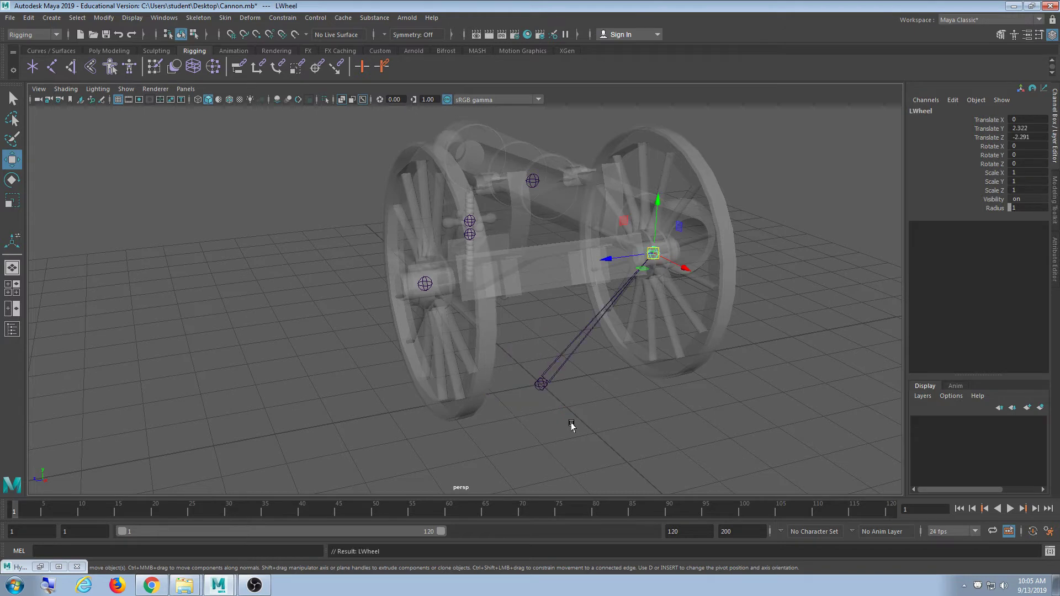
click(756, 321)
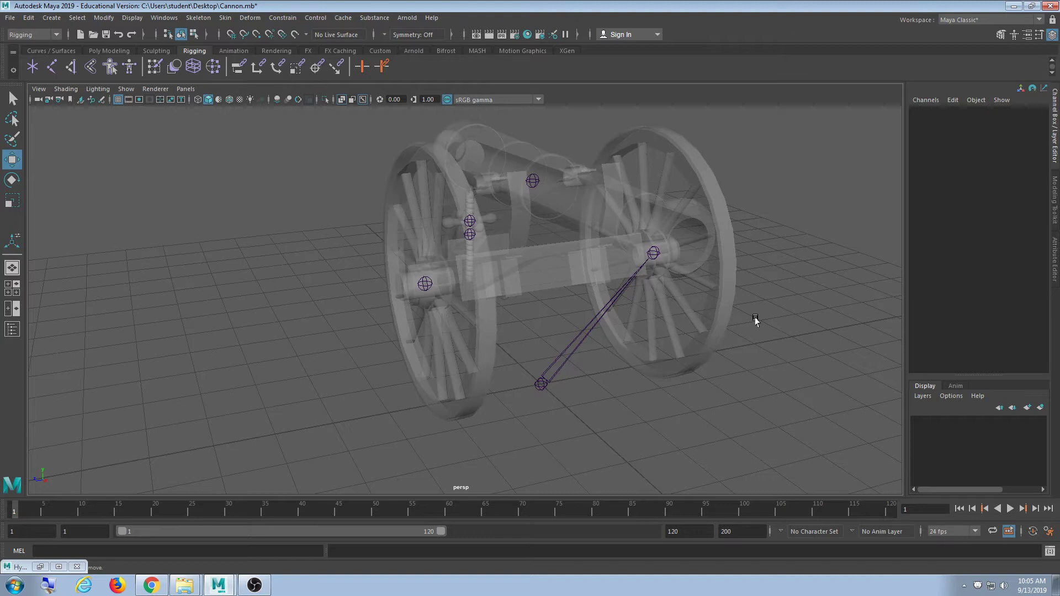
key(ctrl+z)
key(ctrl+z)
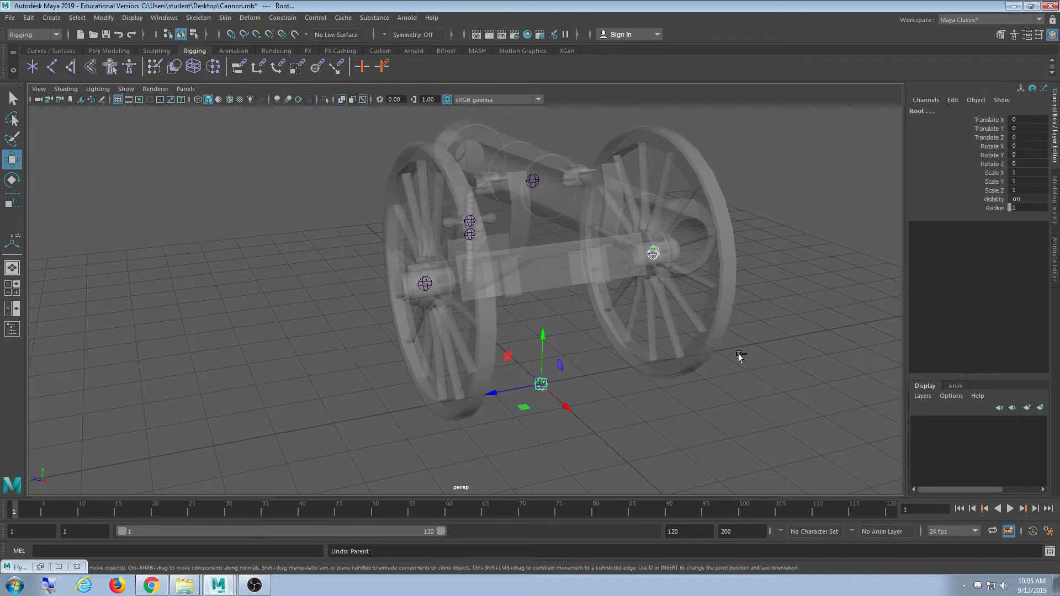
- Parent the LWheel and RWheel joints together under the Root joint
click(727, 356)
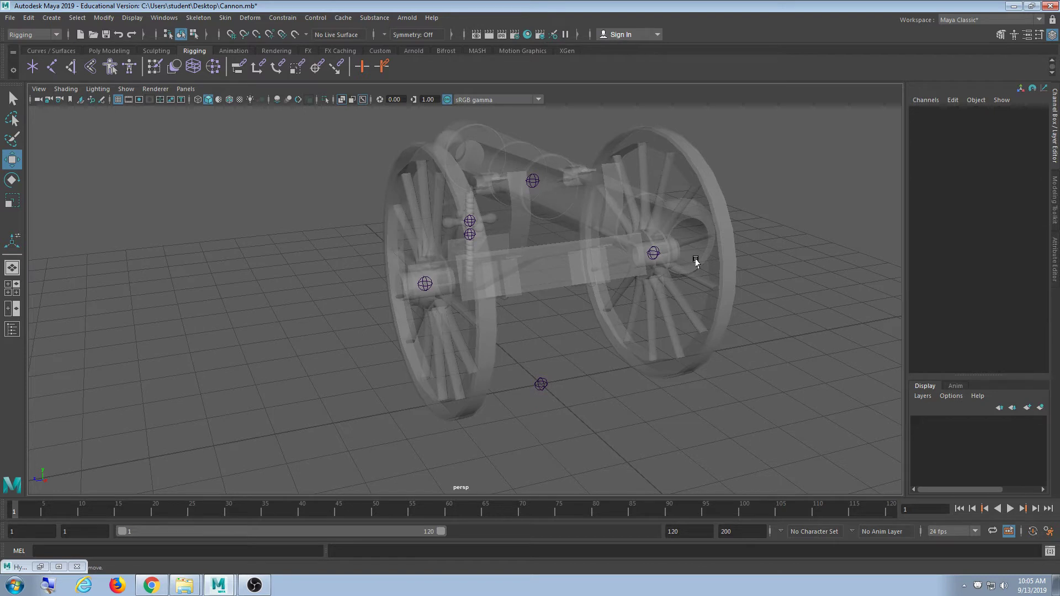
click(653, 253)
shift+click(424, 284)
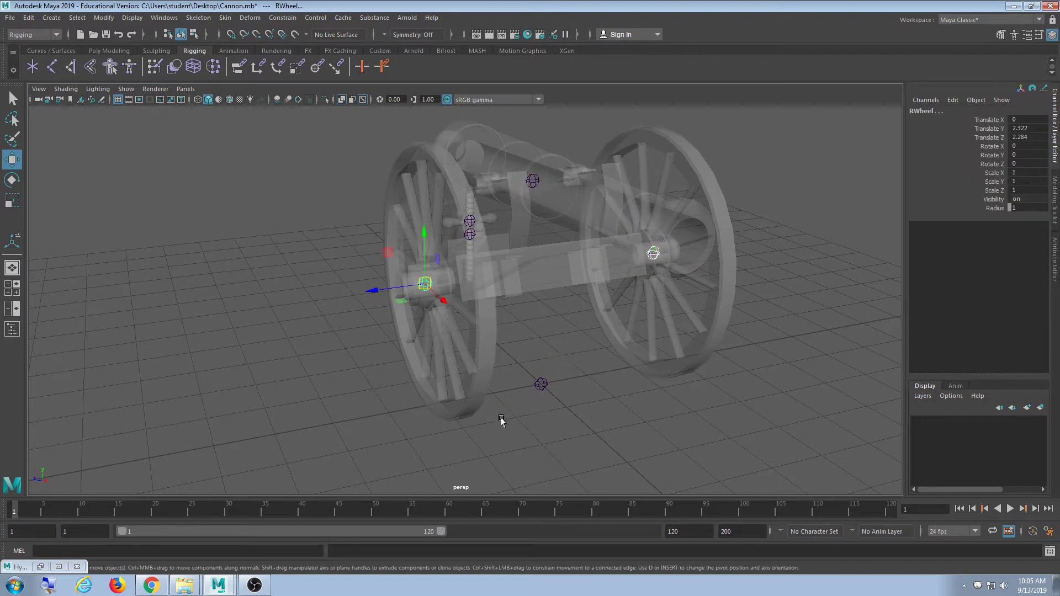
shift+click(541, 384)
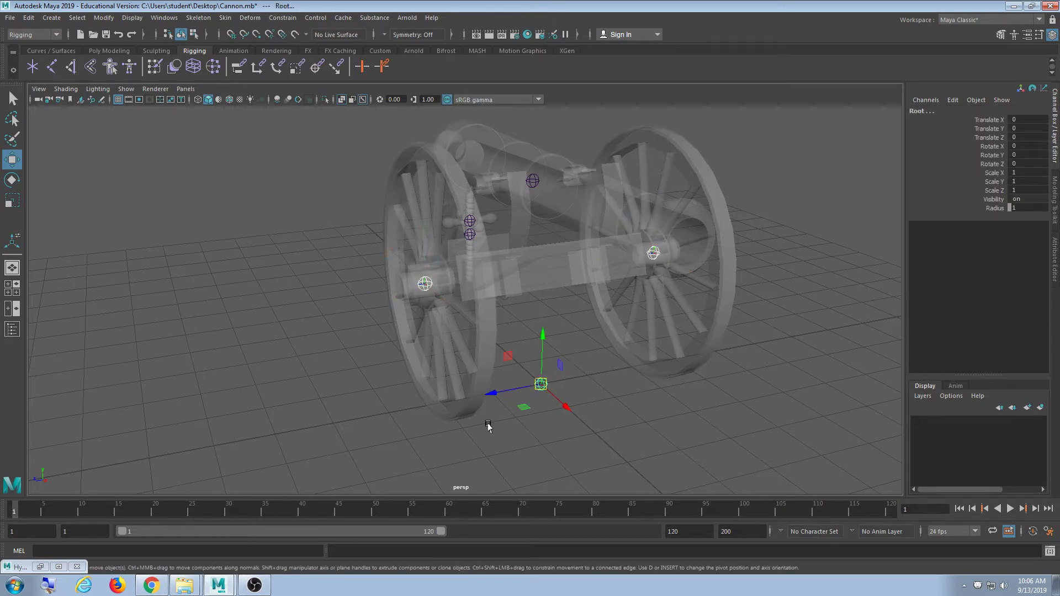
key(p)
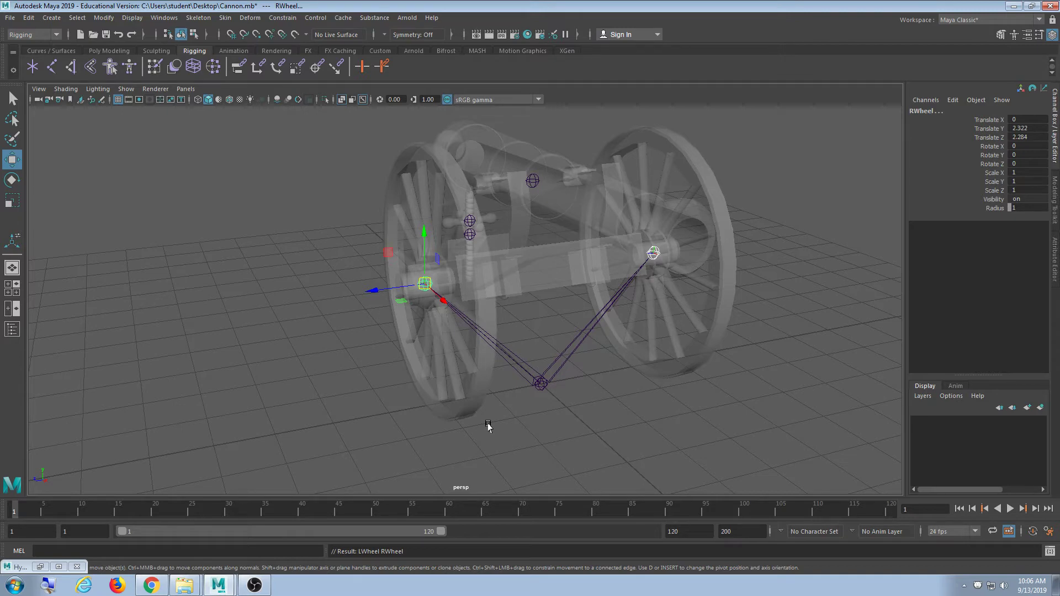
- Parent the Barrel joint at the trunnion under the Root joint
mouse_move(658, 253)
alt+mouse_down()
mouse_move(433, 209)
mouse_move(436, 260)
mouse_move(852, 234)
mouse_move(424, 237)
mouse_move(474, 287)
mouse_move(665, 249)
alt+mouse_up()
click(398, 173)
click(529, 390)
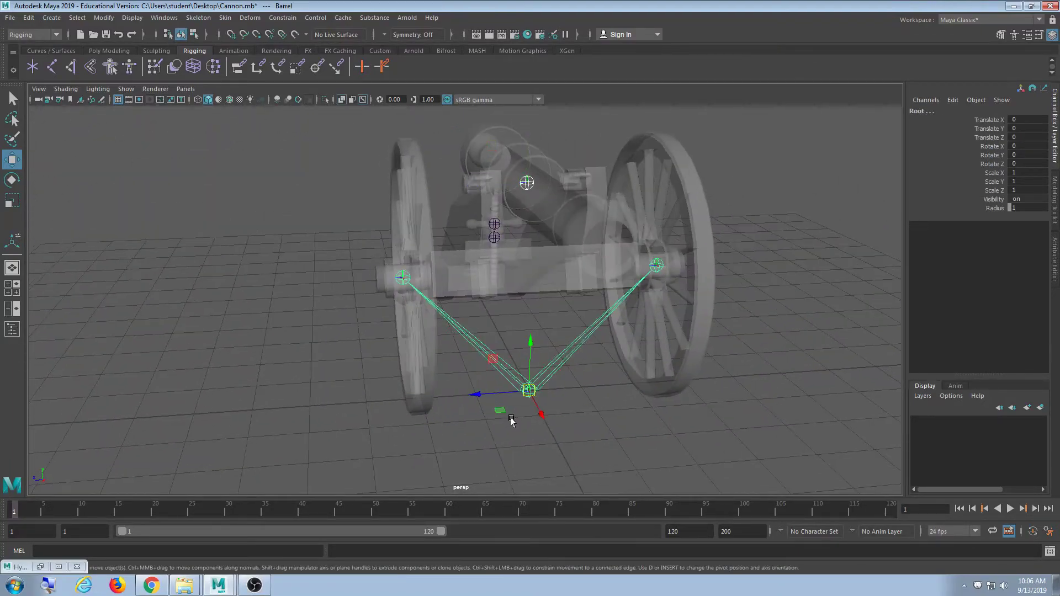
alt+drag(664, 388, 606, 371)
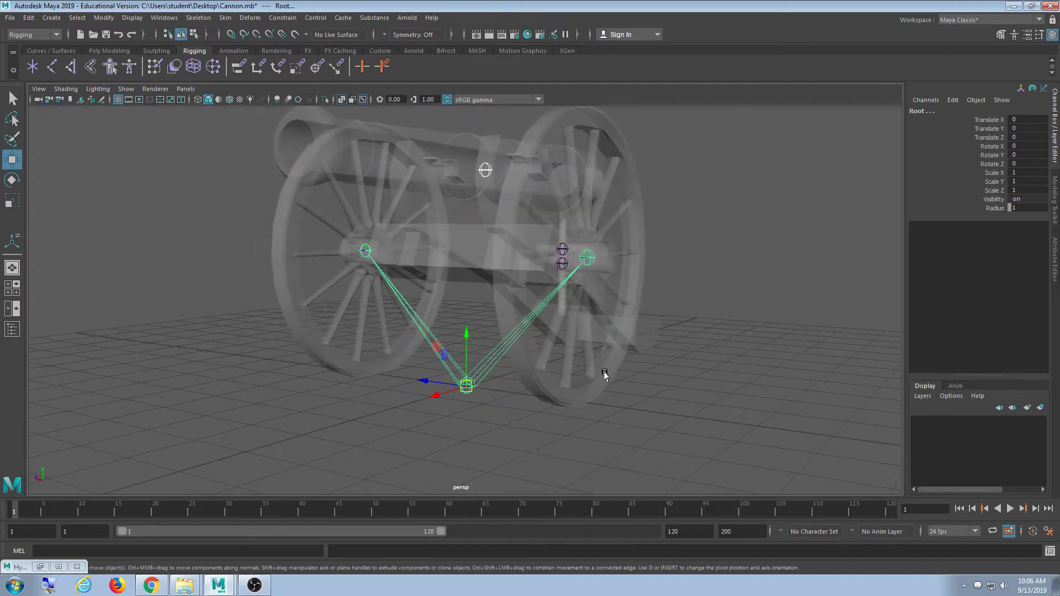
key(Down)
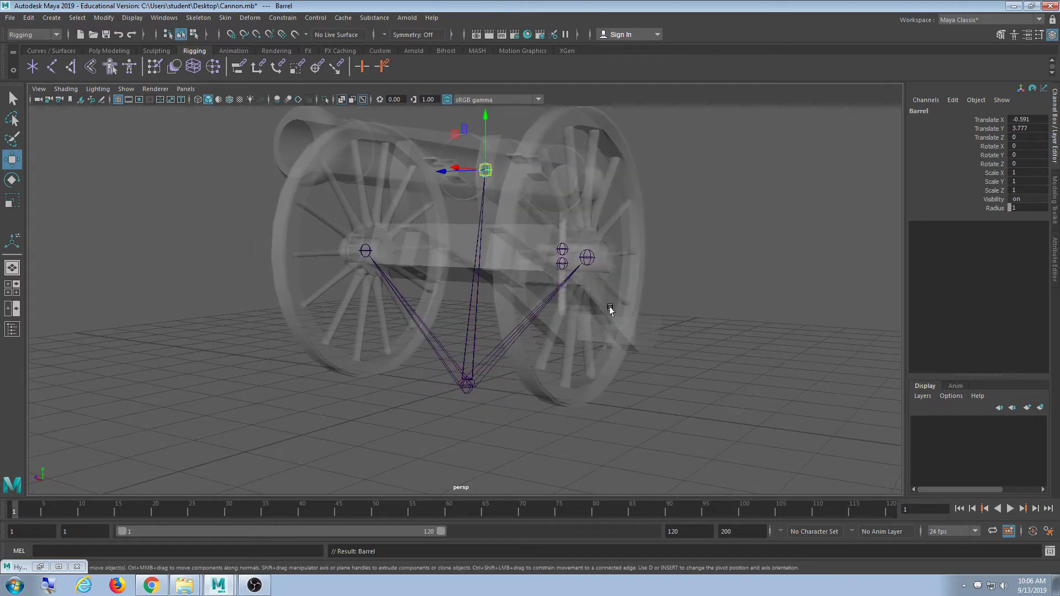
- Parent the Knob joint, the upper one on the elevation screw, under the Root joint
alt+drag(610, 310, 434, 316)
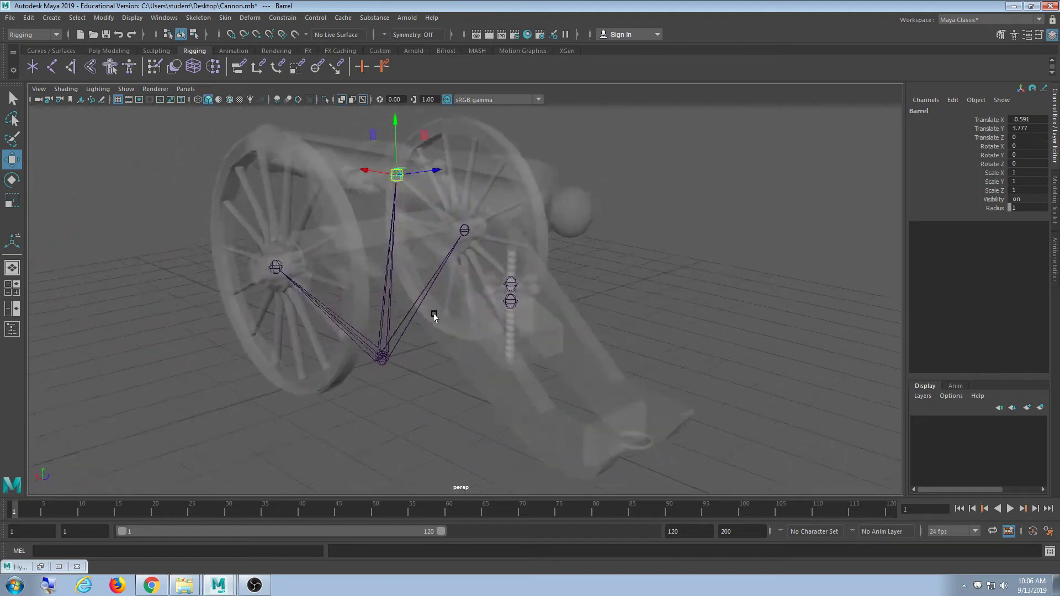
scroll(540, 312, up, 5)
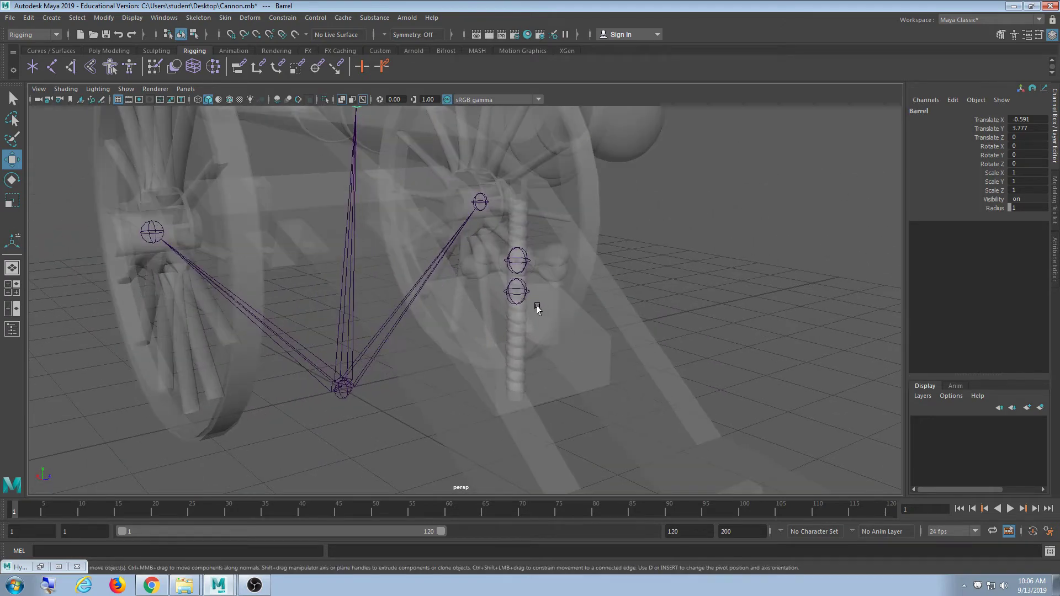
alt+drag(553, 308, 530, 330)
click(497, 294)
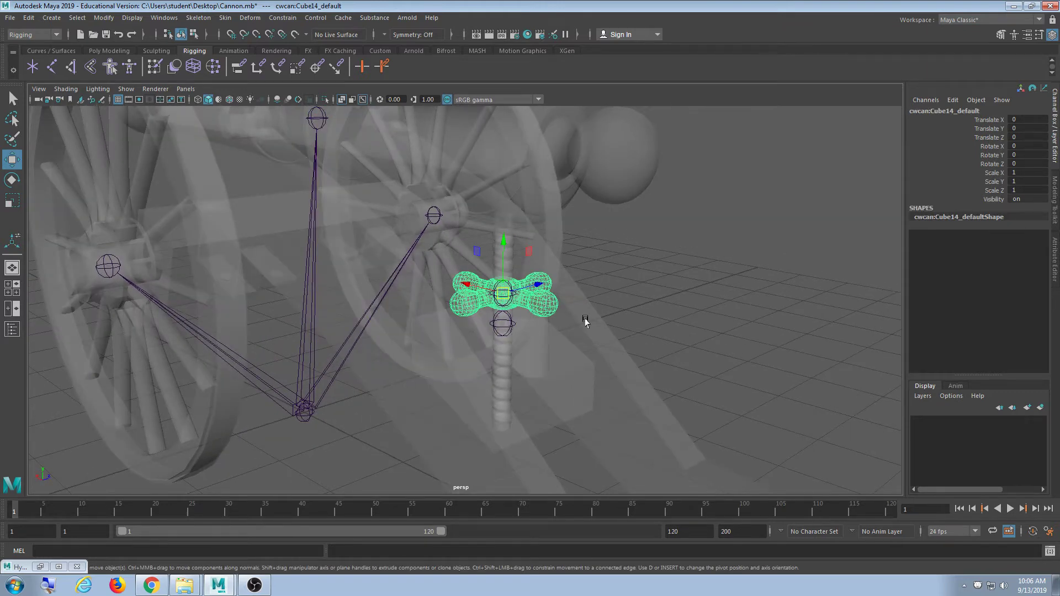
click(521, 300)
click(509, 301)
click(635, 331)
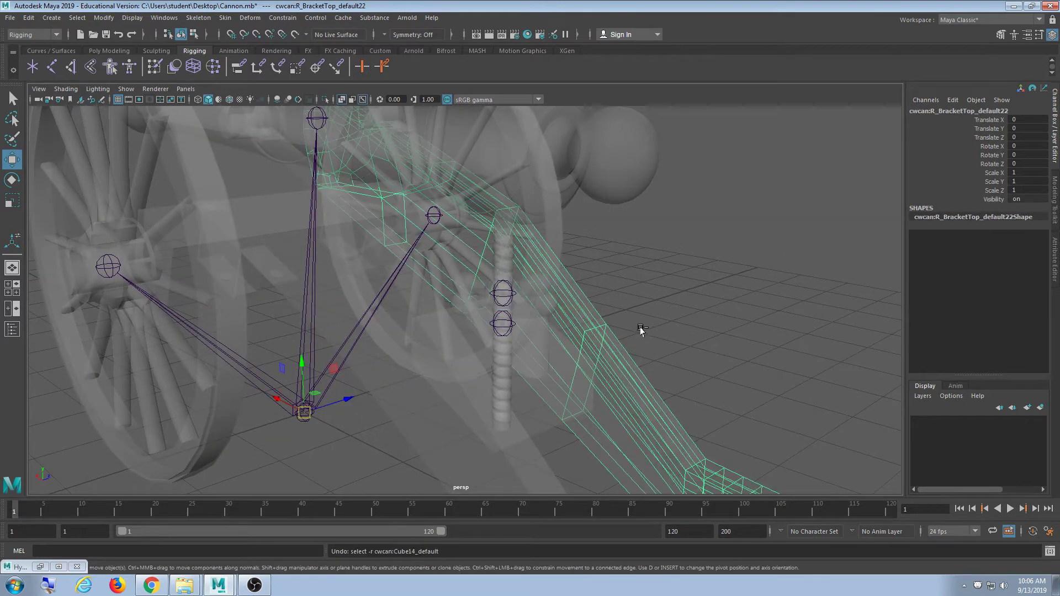
click(593, 307)
click(509, 286)
alt+drag(655, 334, 646, 340)
shift+drag(356, 358, 273, 425)
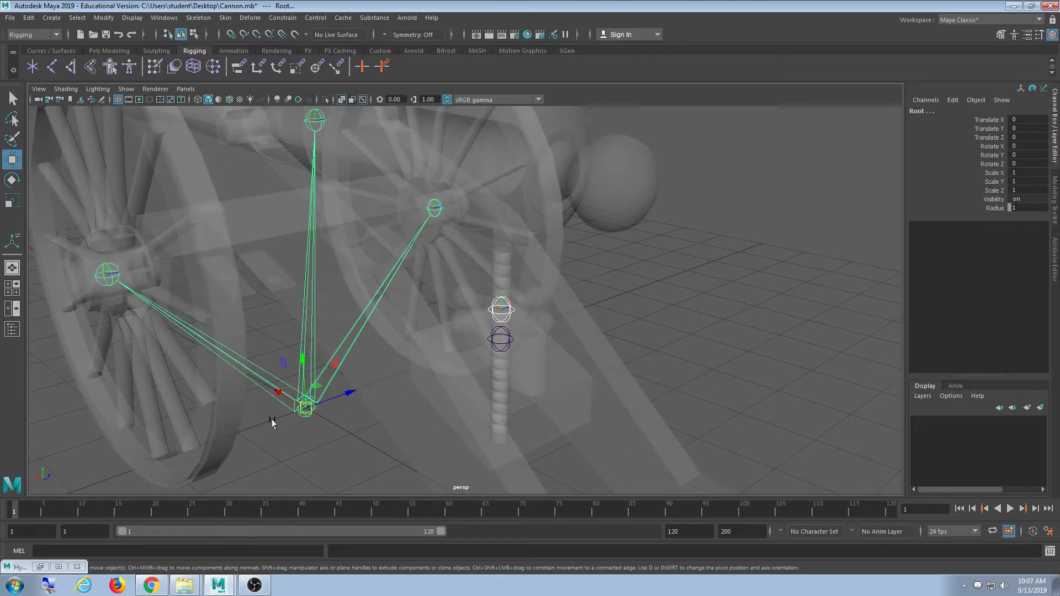
key(p)
- Parent the Screw joint under the Knob joint and clear the selection
alt+drag(450, 392, 523, 395)
scroll(523, 394, up, 3)
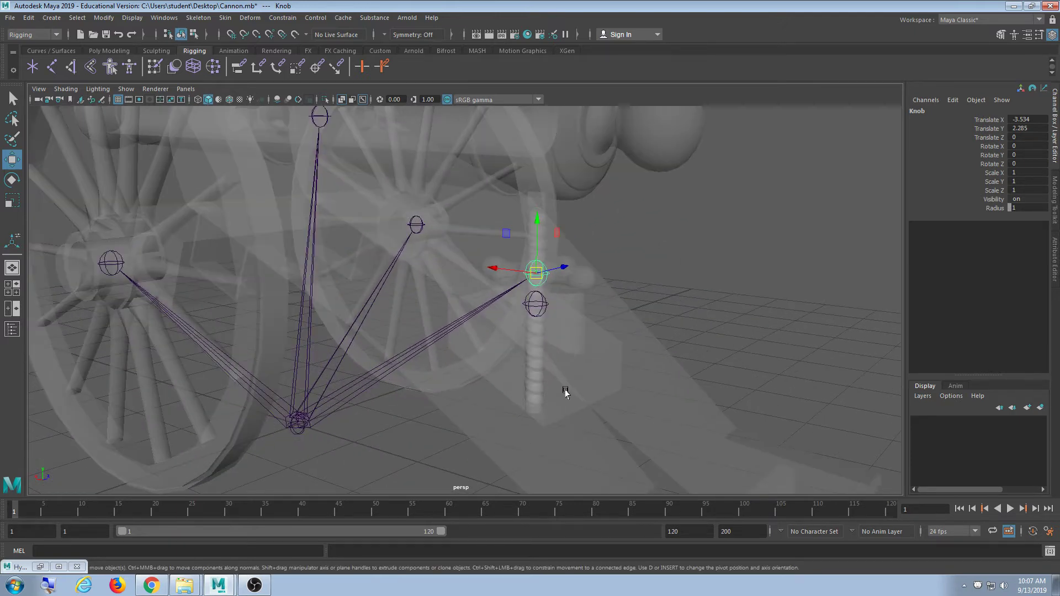
alt+middle_drag(519, 371, 476, 394)
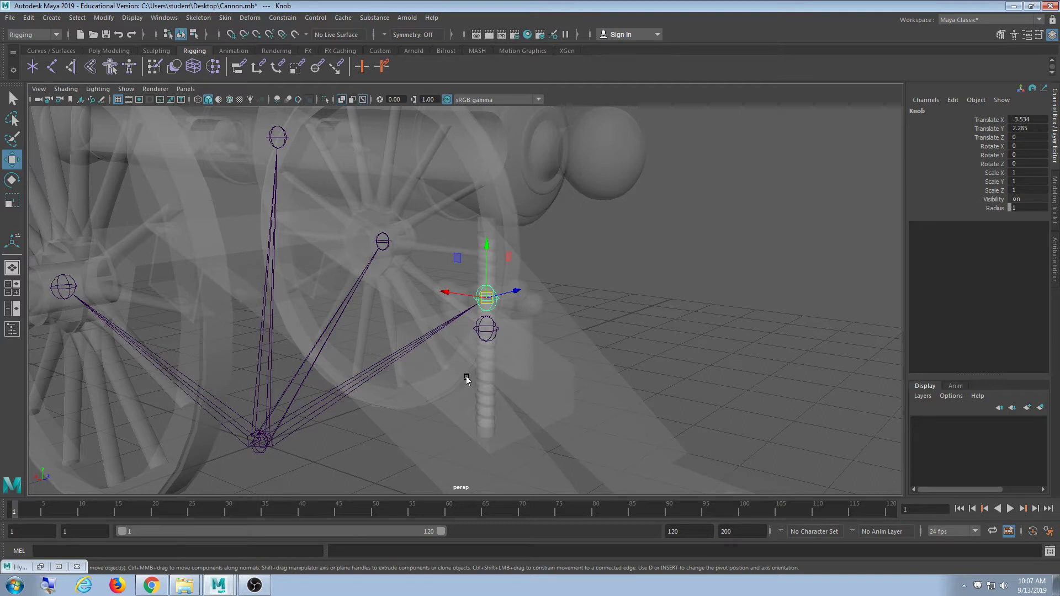
click(581, 316)
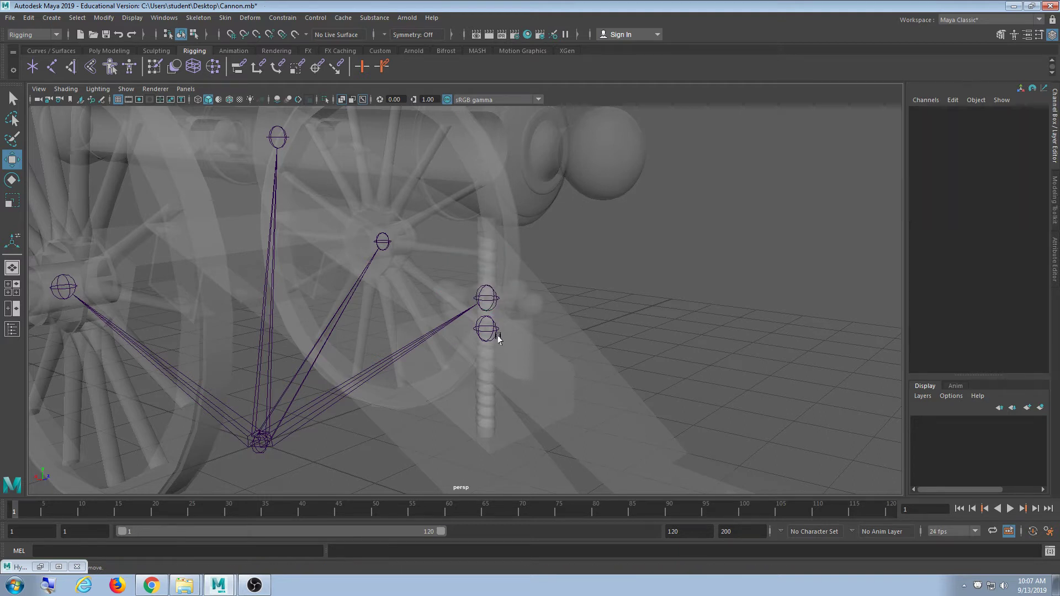
click(492, 338)
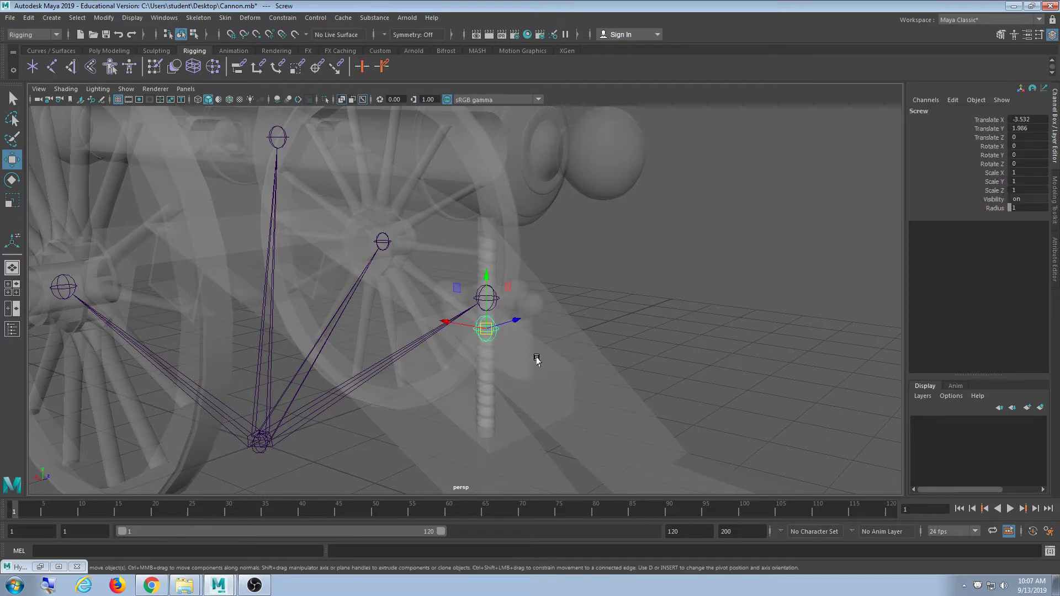
click(487, 299)
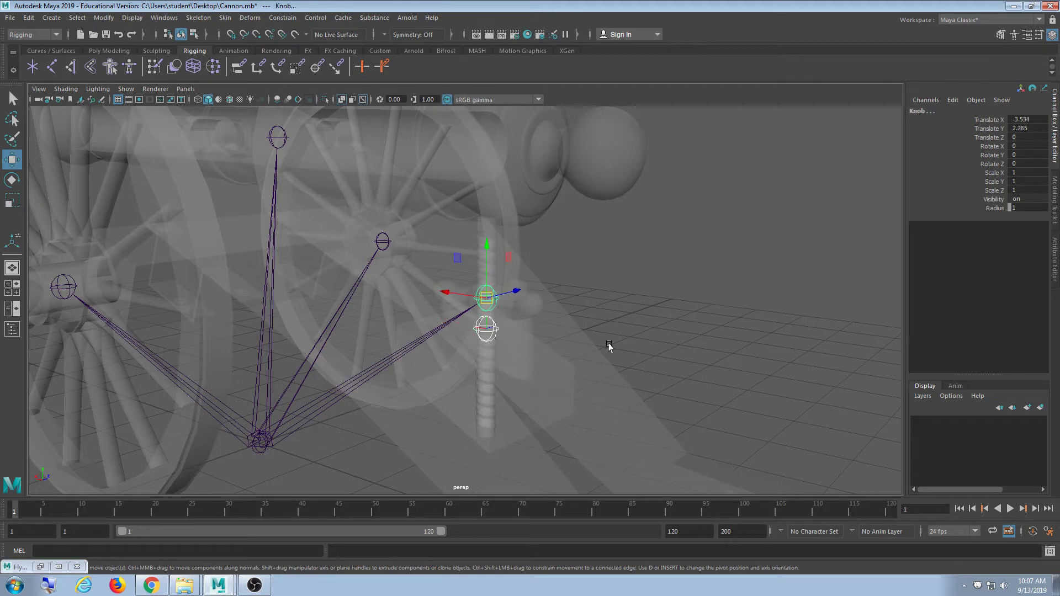
key(Down)
click(609, 346)
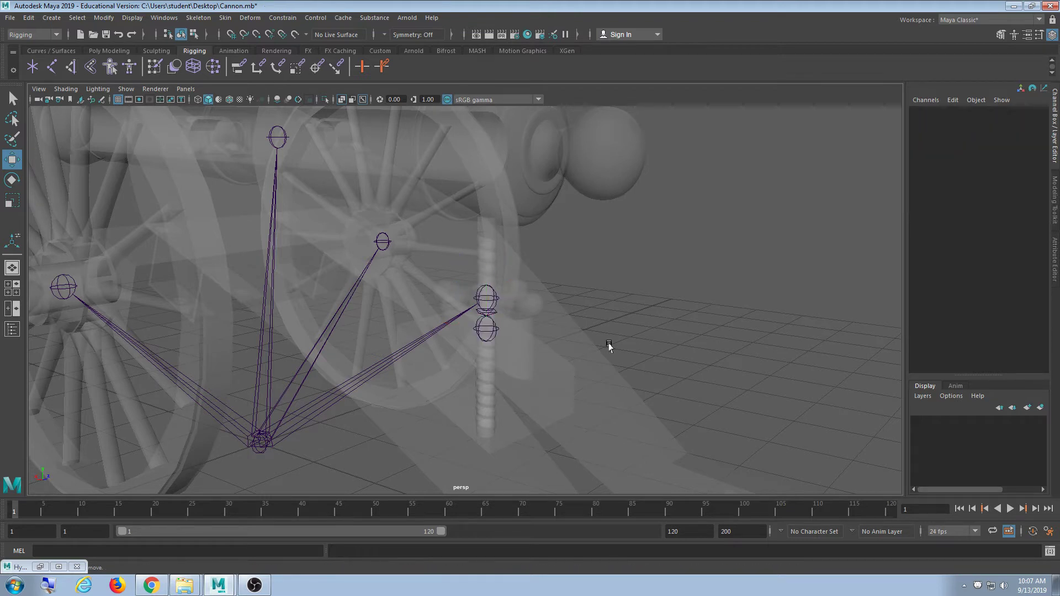
- Test the Knob and Screw hierarchy by rotating the Knob joint, undo the rotation and clear the selection
click(487, 297)
key(e)
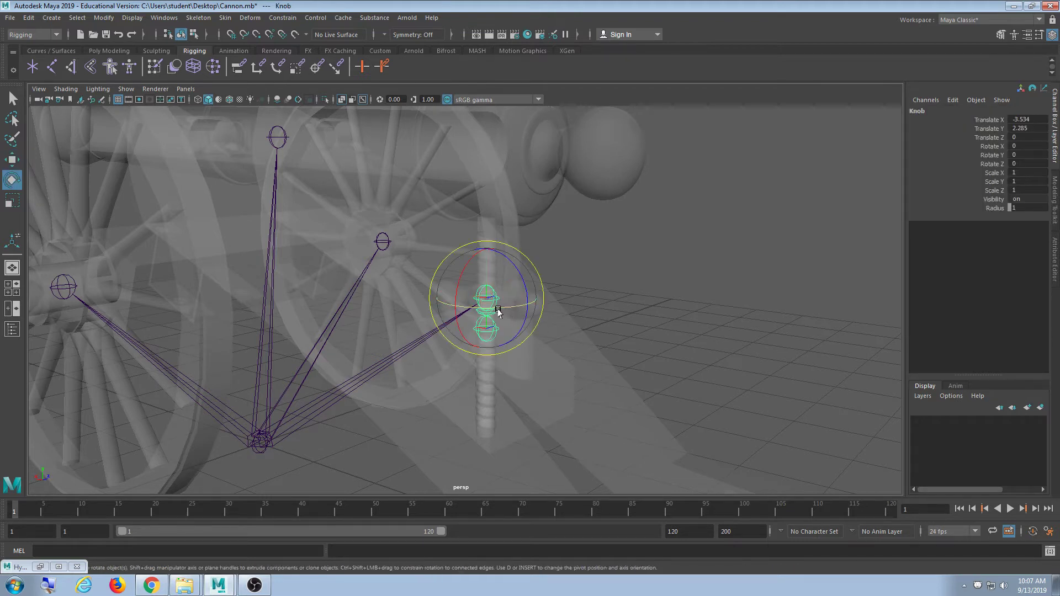
drag(492, 307, 504, 324)
key(ctrl+z)
click(552, 337)
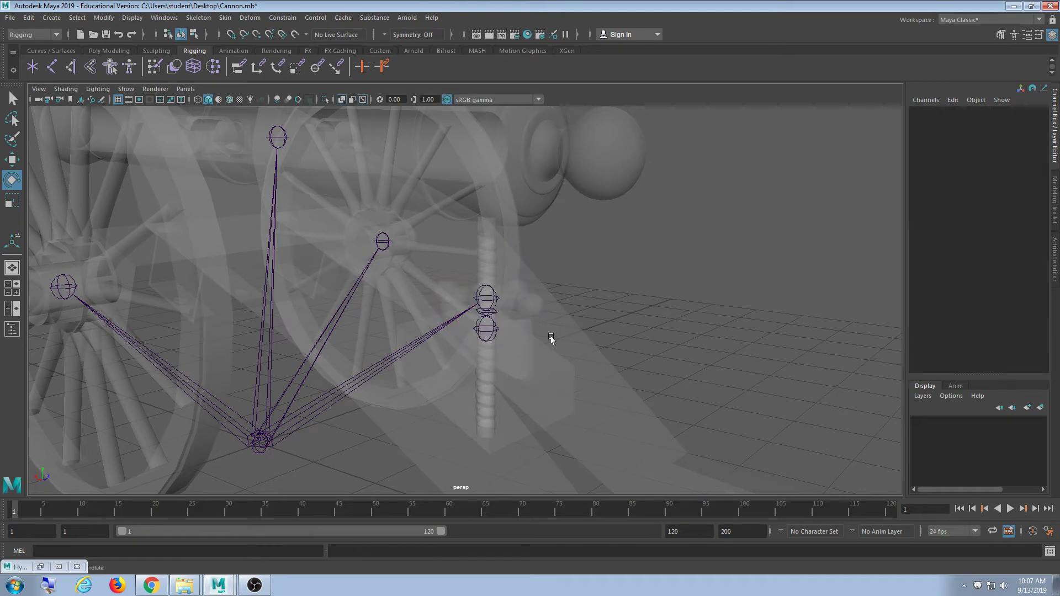
- Select the Screw joint with the Move tool to check its placement under the Knob, and clear the selection
click(487, 330)
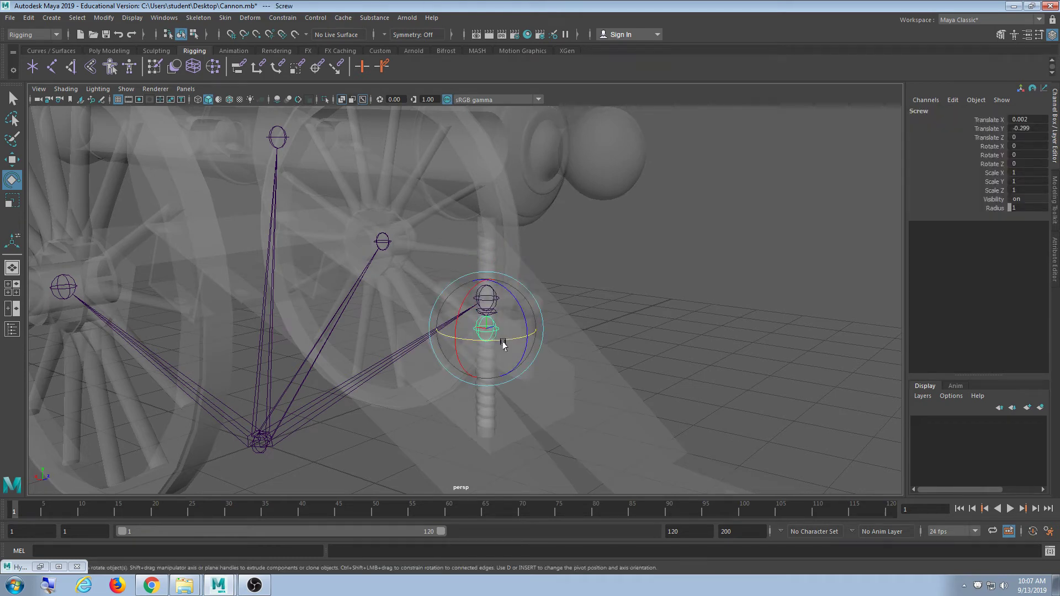
key(w)
mouse_move(486, 296)
mouse_down()
mouse_move(480, 310)
mouse_move(485, 183)
mouse_move(497, 299)
mouse_up()
click(618, 251)
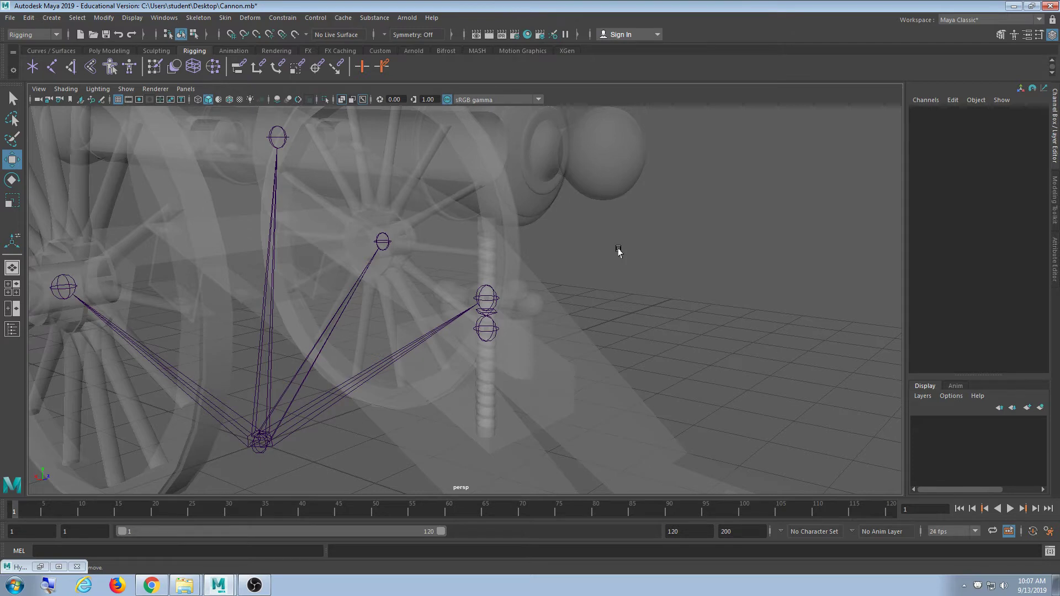
scroll(563, 253, down, 3)
alt+drag(563, 254, 516, 296)
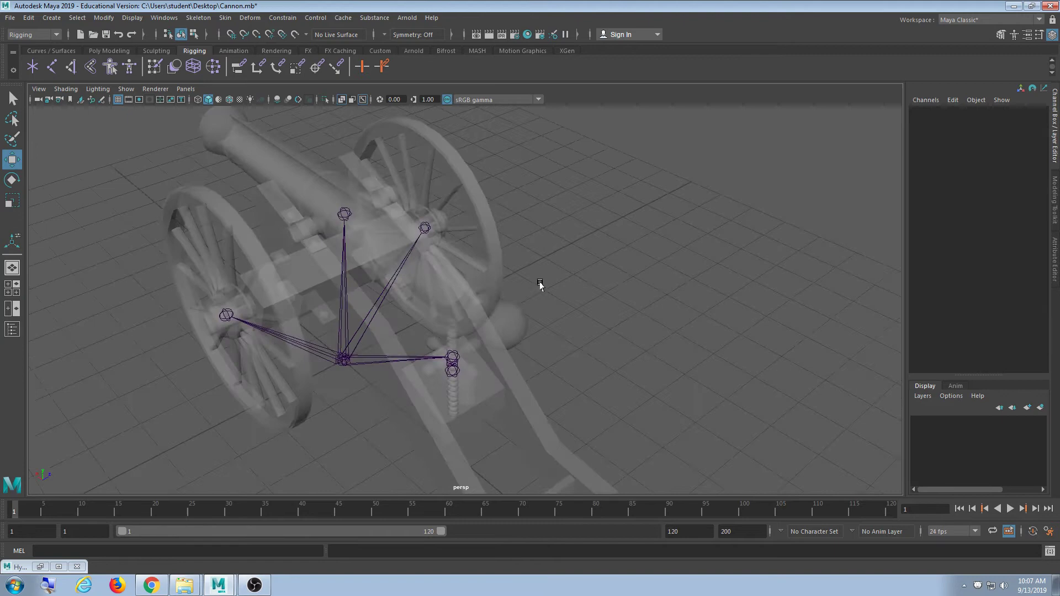
scroll(549, 267, up, 3)
scroll(540, 286, down, 3)
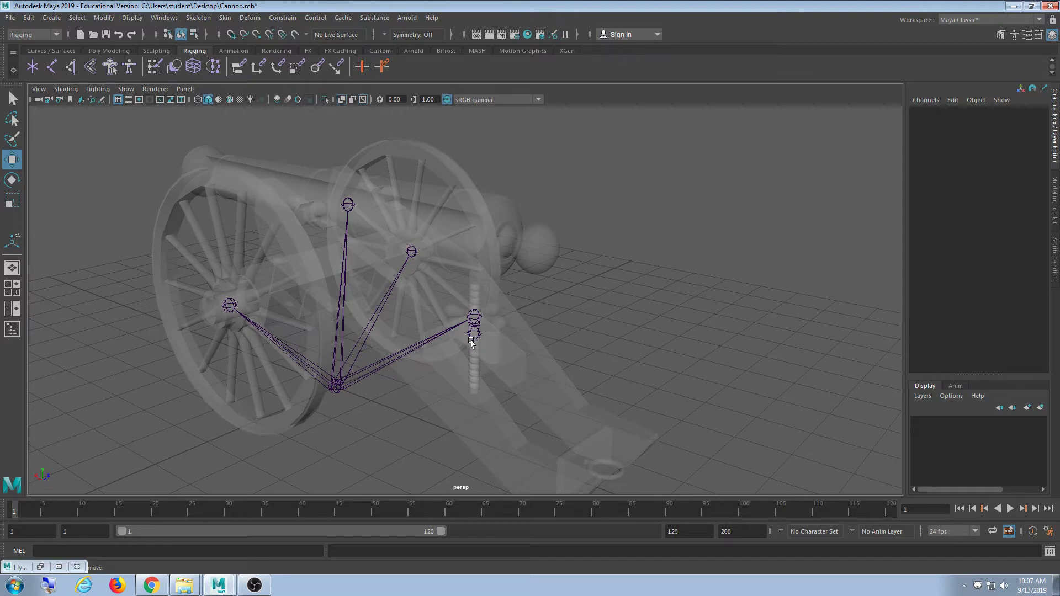
- Try unparenting the Barrel joint from the Root joint and undo the unparenting
click(346, 206)
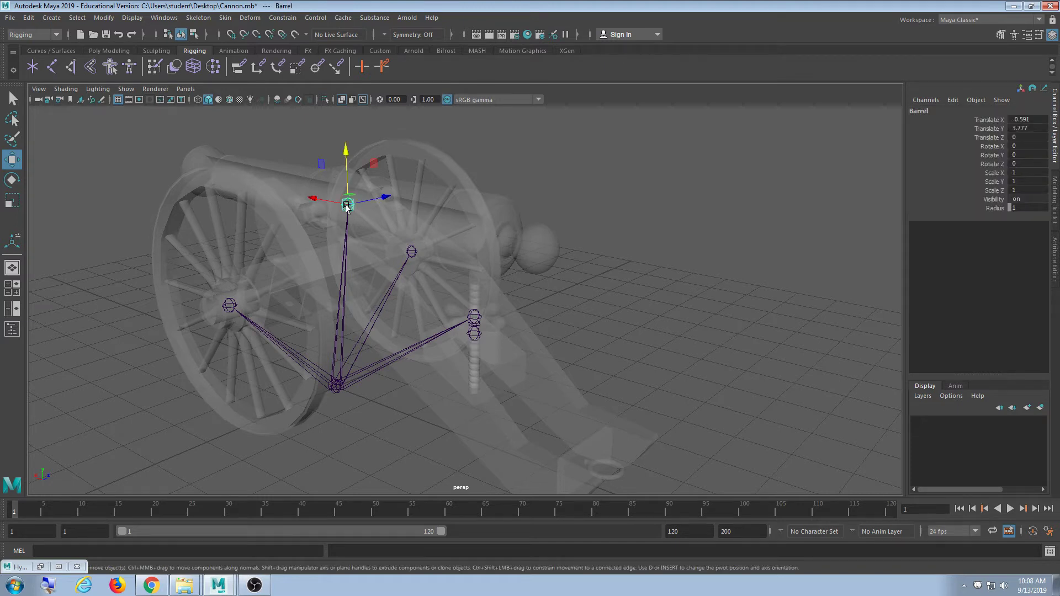
key(shift+p)
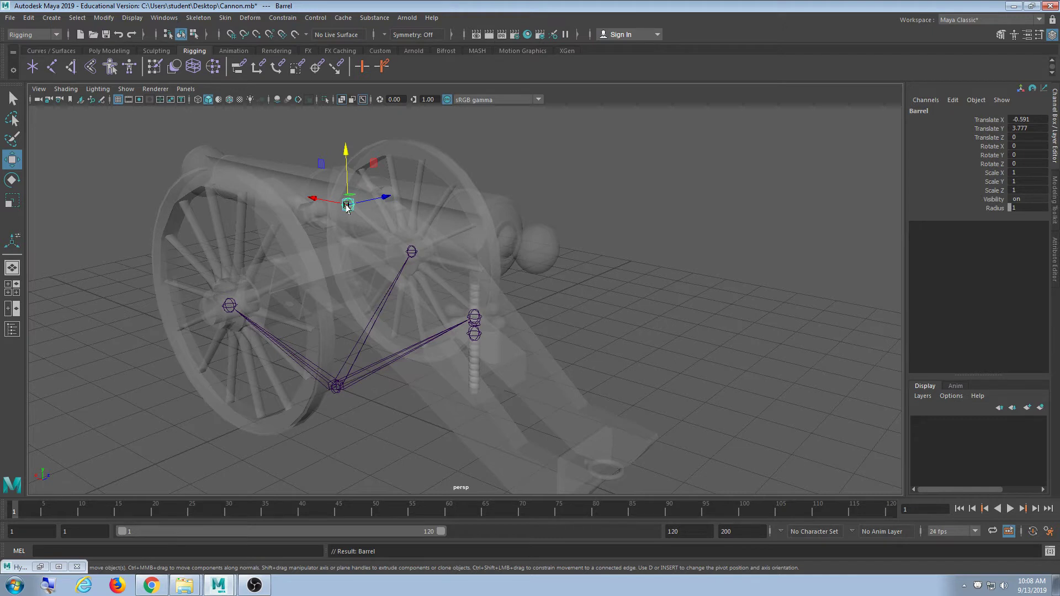
key(ctrl+z)
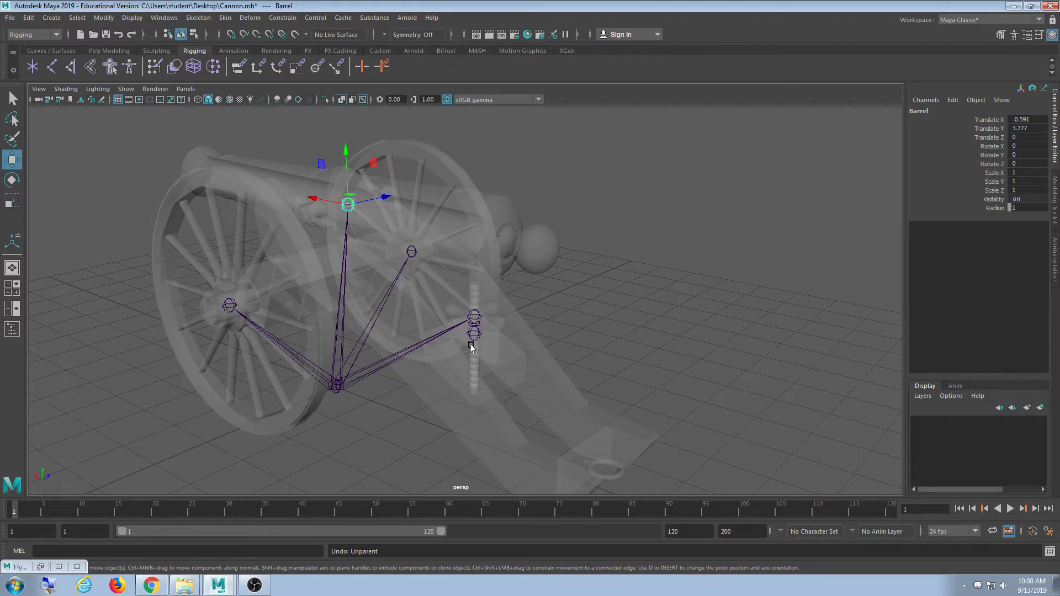
- Test the whole joint hierarchy by moving the Root joint slightly, and undo the move
click(474, 334)
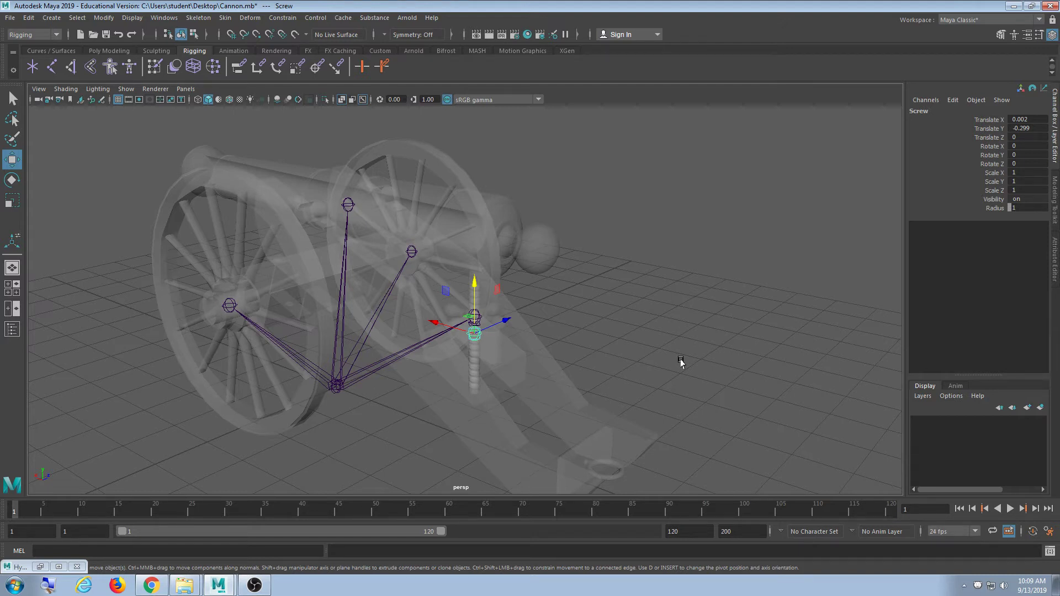
click(336, 386)
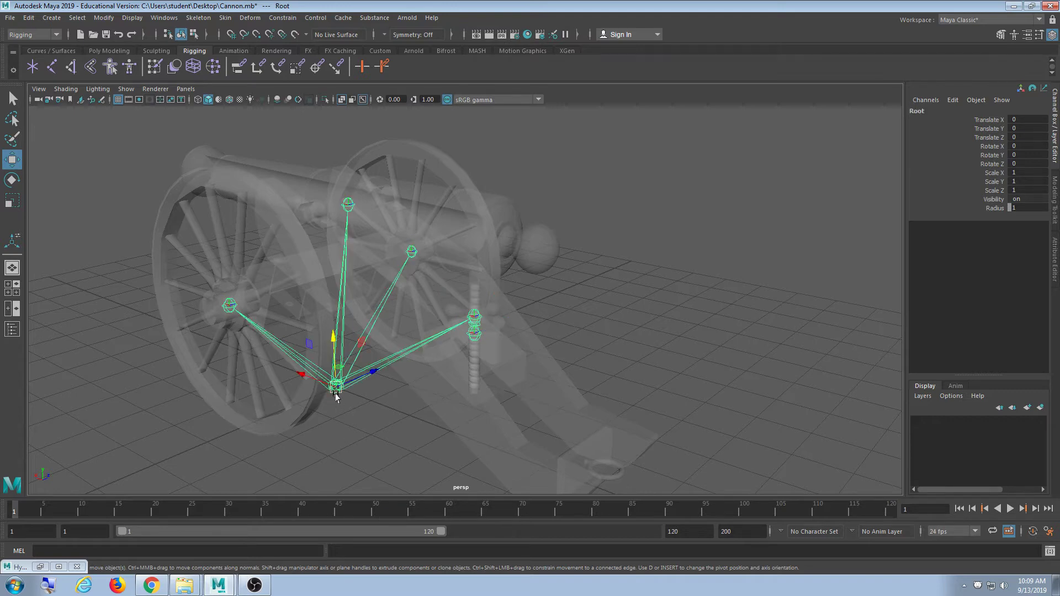
mouse_move(336, 387)
mouse_down()
mouse_move(314, 307)
mouse_move(332, 362)
mouse_move(500, 453)
mouse_move(457, 296)
mouse_move(436, 435)
mouse_move(358, 416)
mouse_move(376, 395)
mouse_move(344, 420)
mouse_move(406, 426)
mouse_move(407, 371)
mouse_move(331, 363)
mouse_move(348, 353)
mouse_move(326, 392)
mouse_up()
key(ctrl+z)
key(ctrl+z)
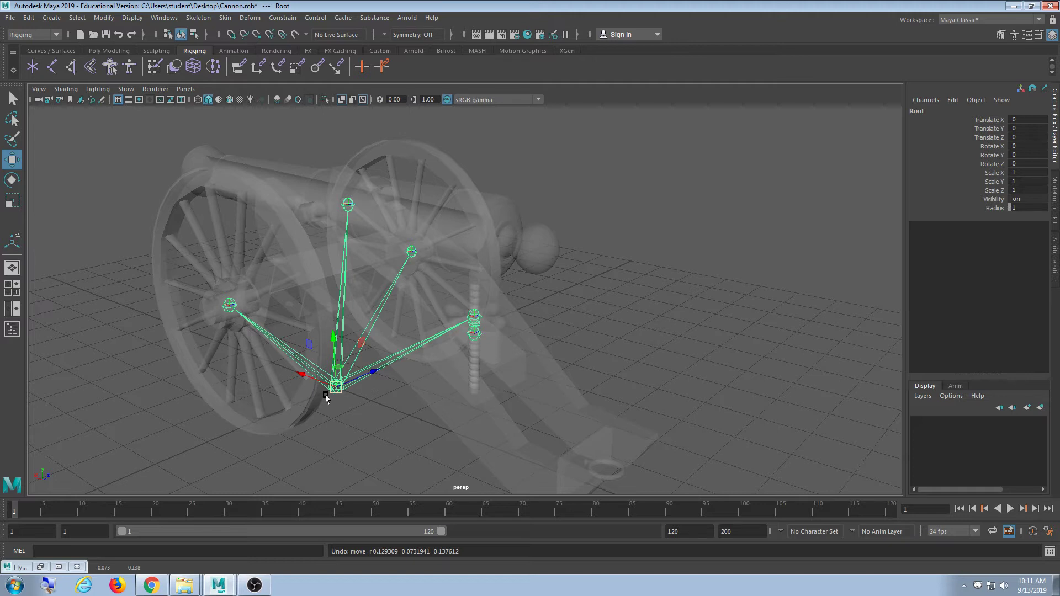
- Save the scene as a new Maya Binary file named Cannon1.mb in the Desktop folder
scroll(511, 397, down, 3)
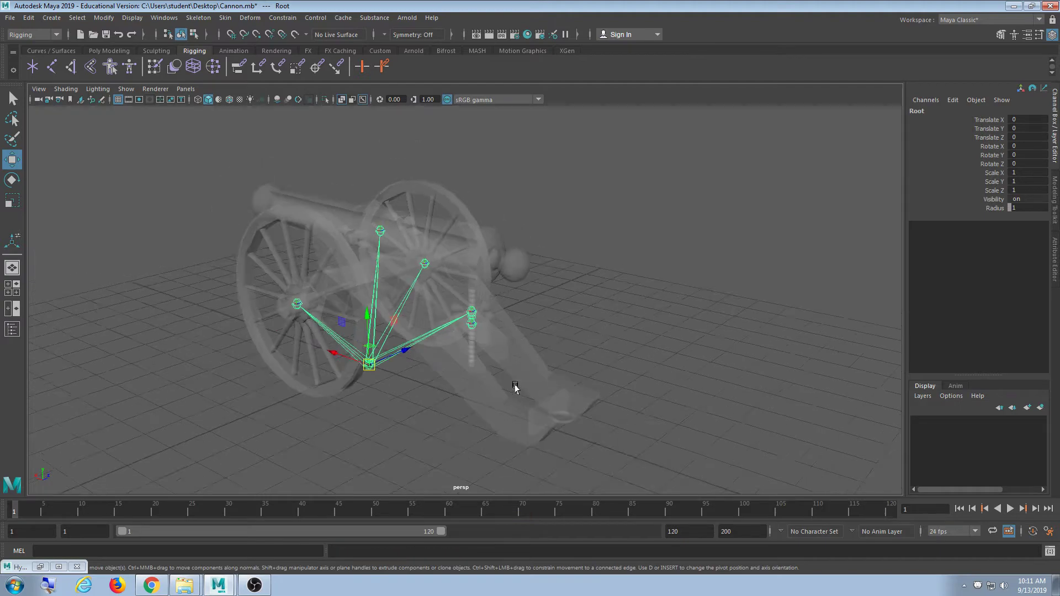
alt+drag(515, 386, 558, 396)
scroll(462, 413, up, 4)
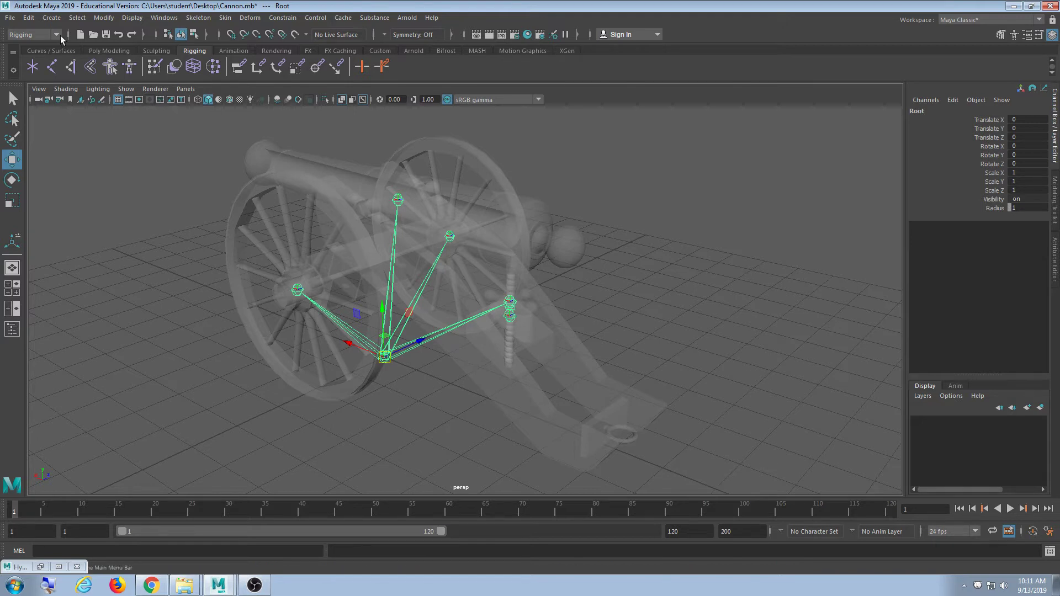
click(10, 18)
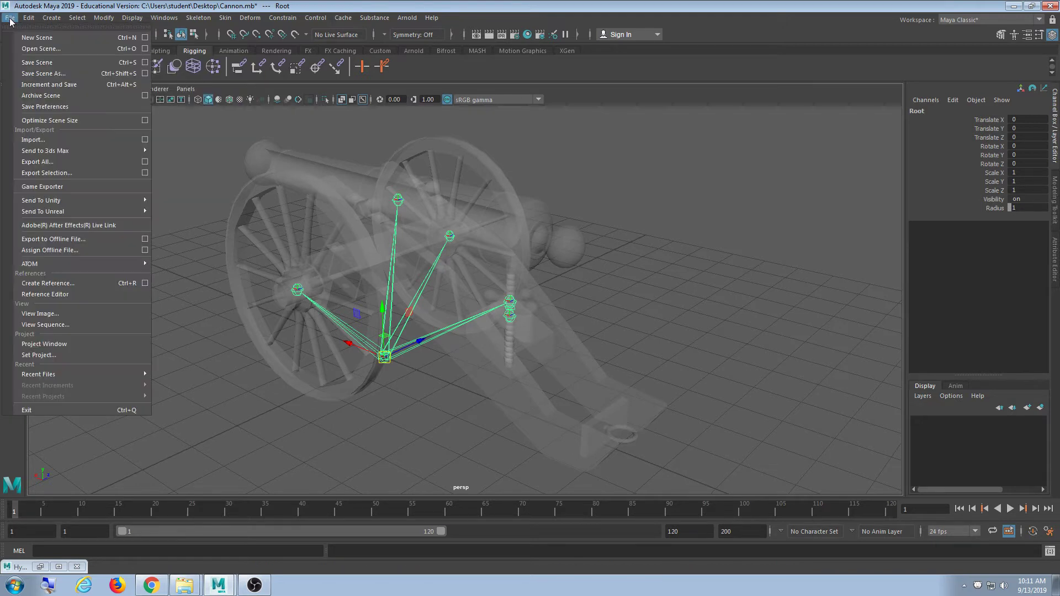
click(44, 73)
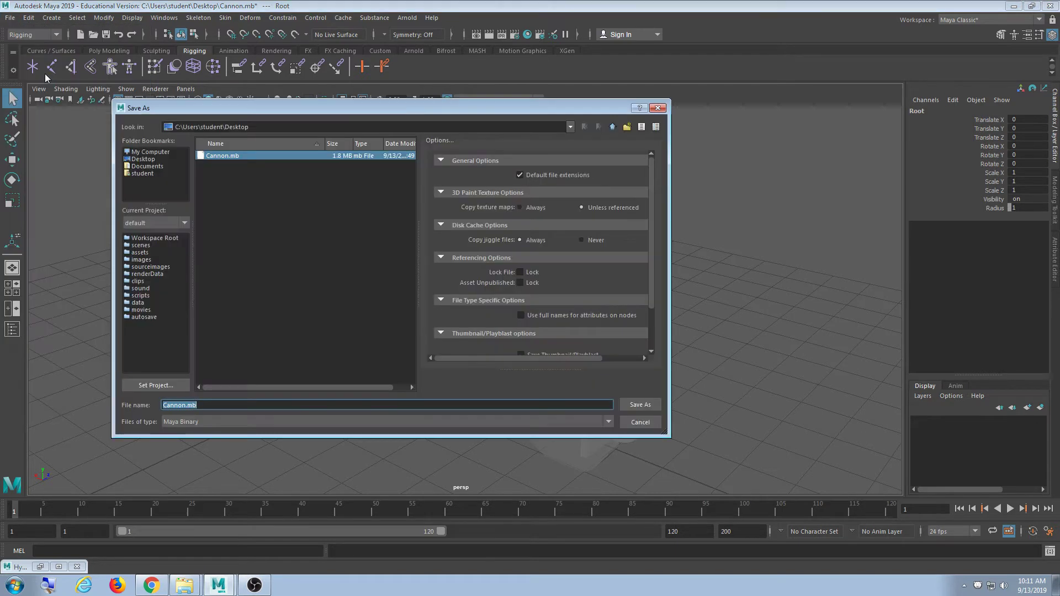
drag(349, 99, 382, 107)
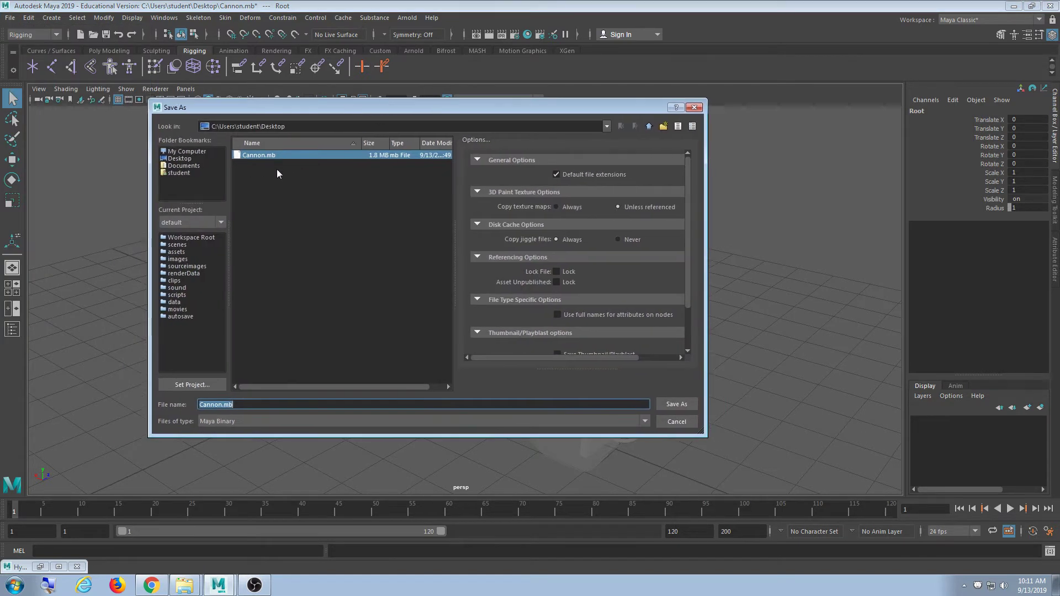
key(End)
text(1)
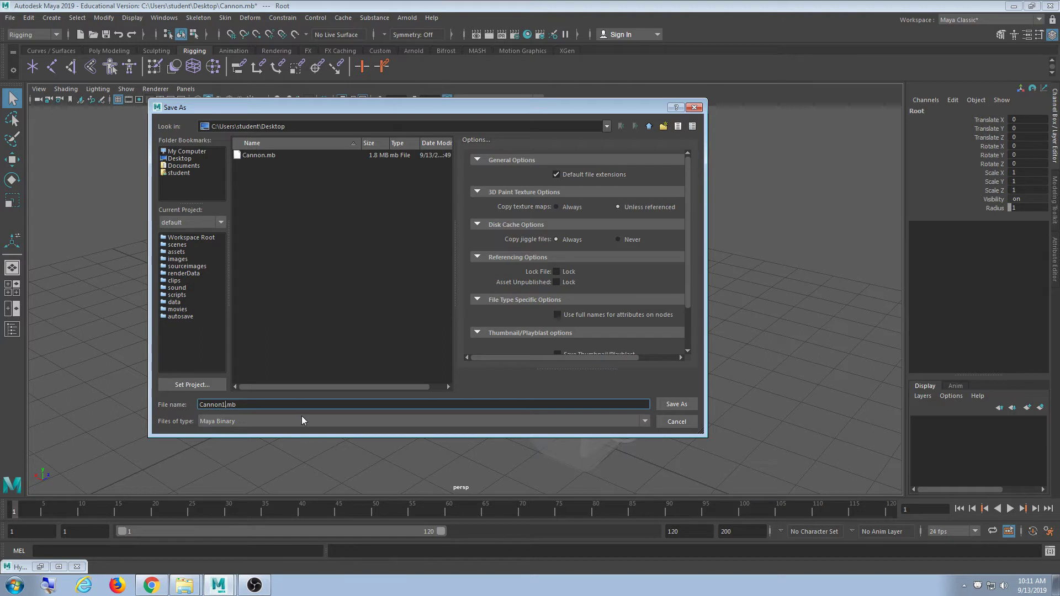
click(687, 403)
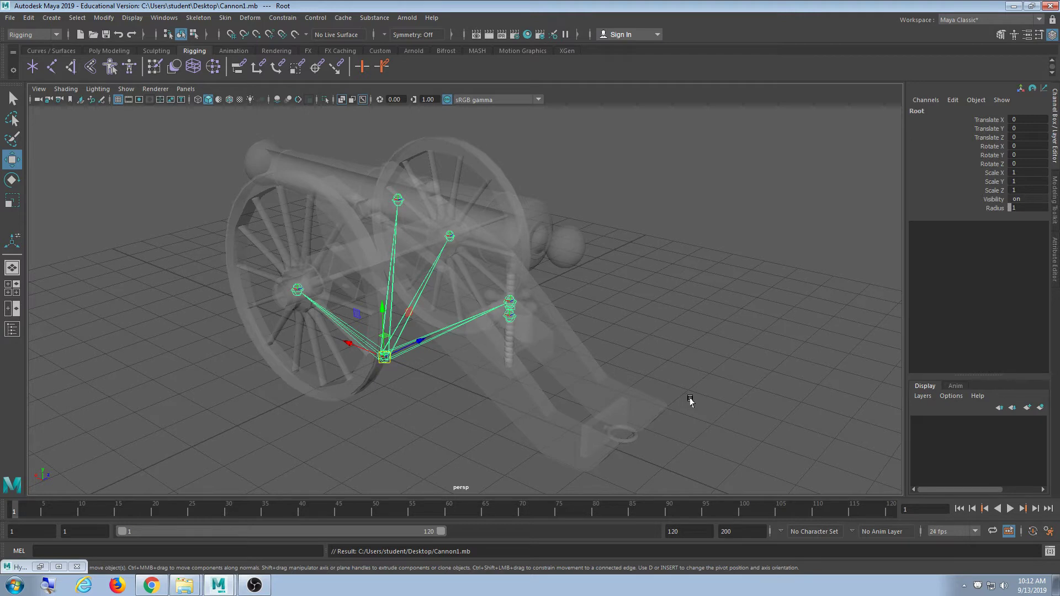
- Clear the selection and detach the viewport's object display filters into a floating window
click(694, 381)
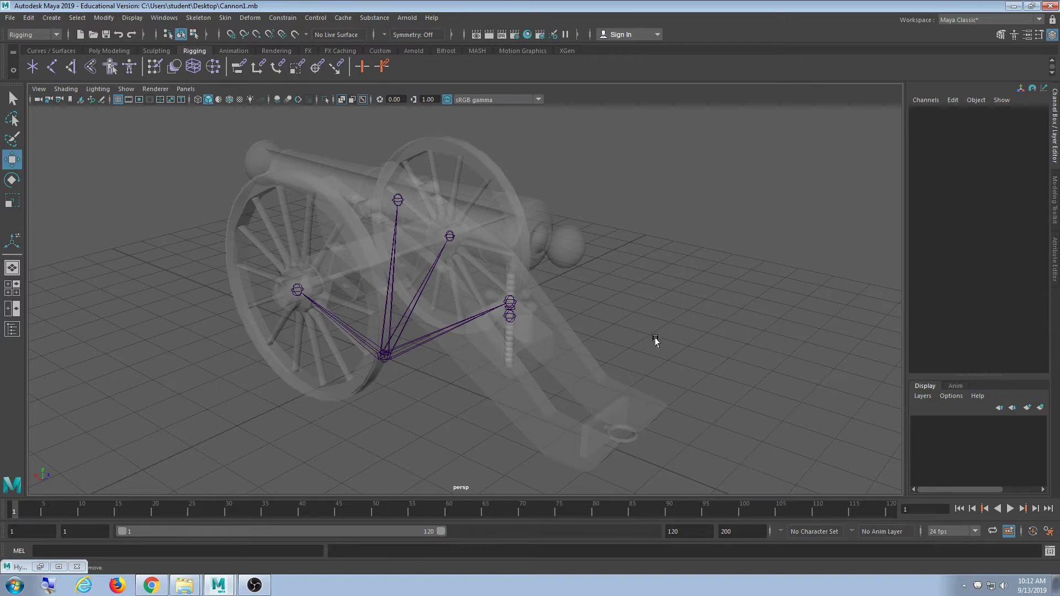
alt+drag(661, 334, 533, 376)
scroll(533, 360, up, 2)
scroll(532, 360, down, 2)
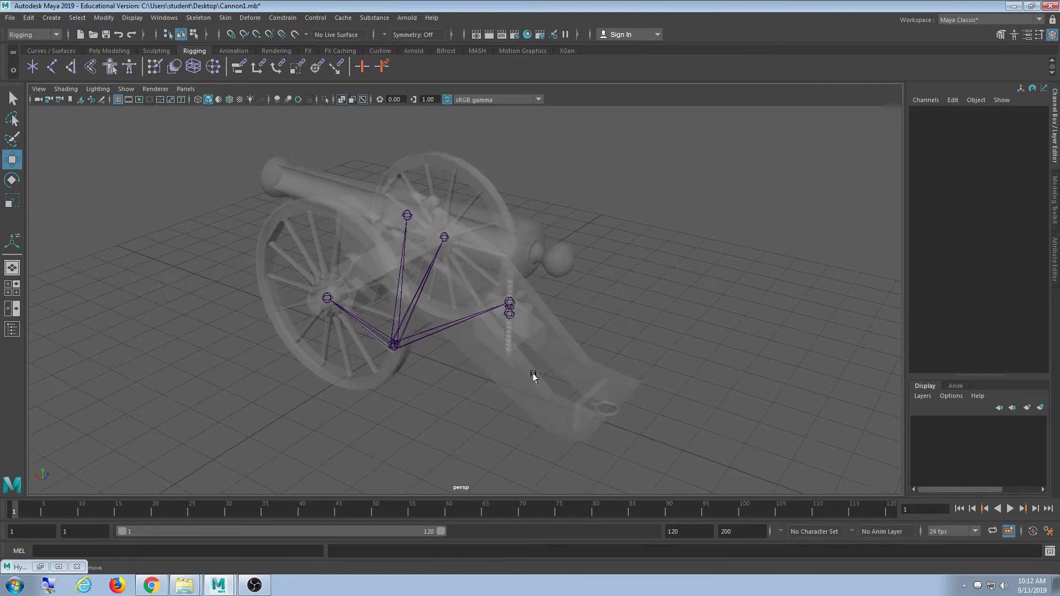
alt+middle_drag(533, 377, 504, 379)
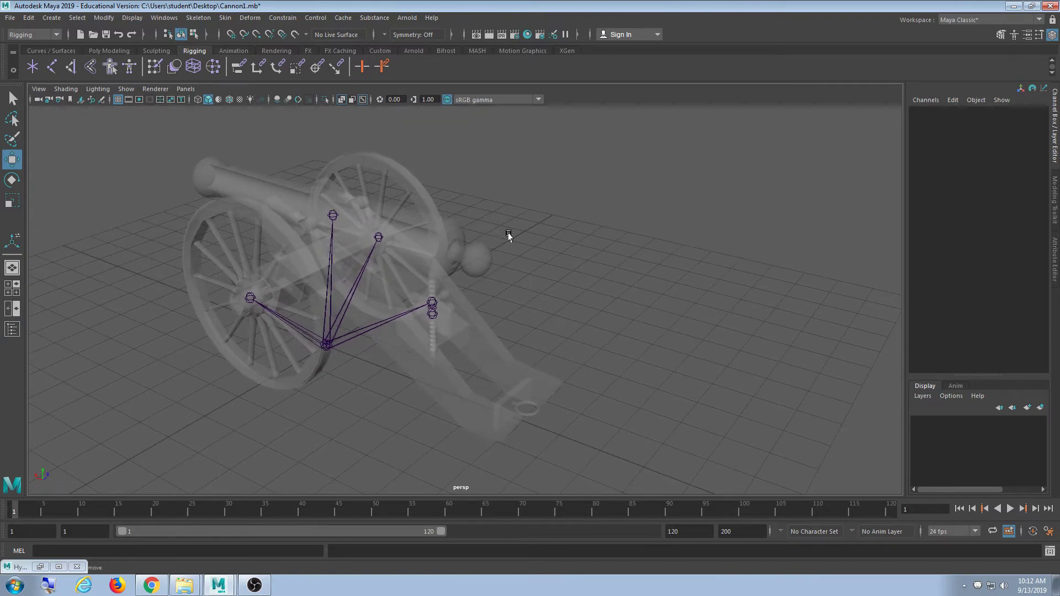
alt+drag(391, 239, 632, 253)
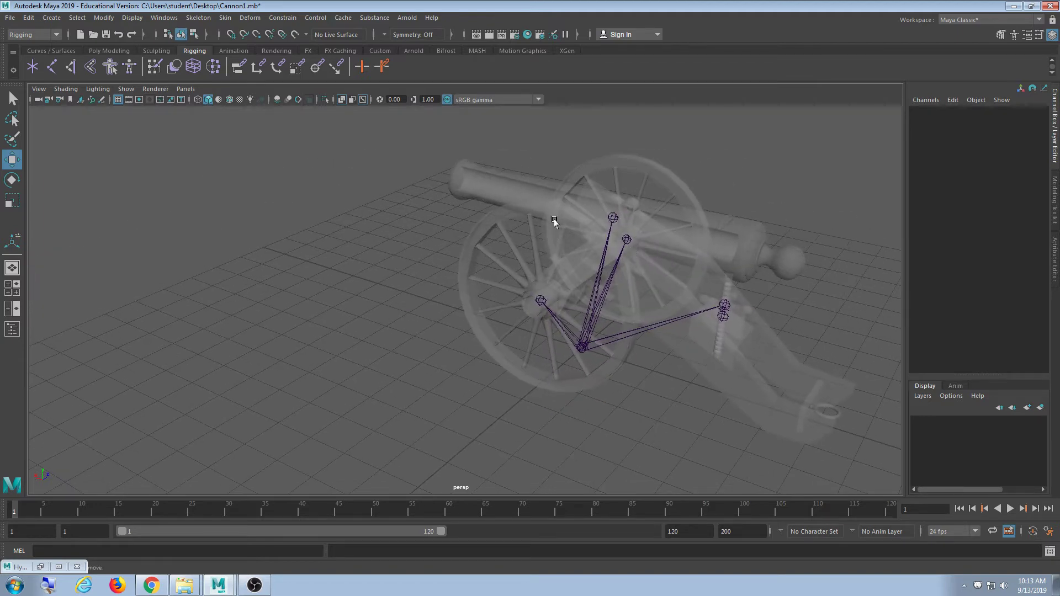
click(126, 90)
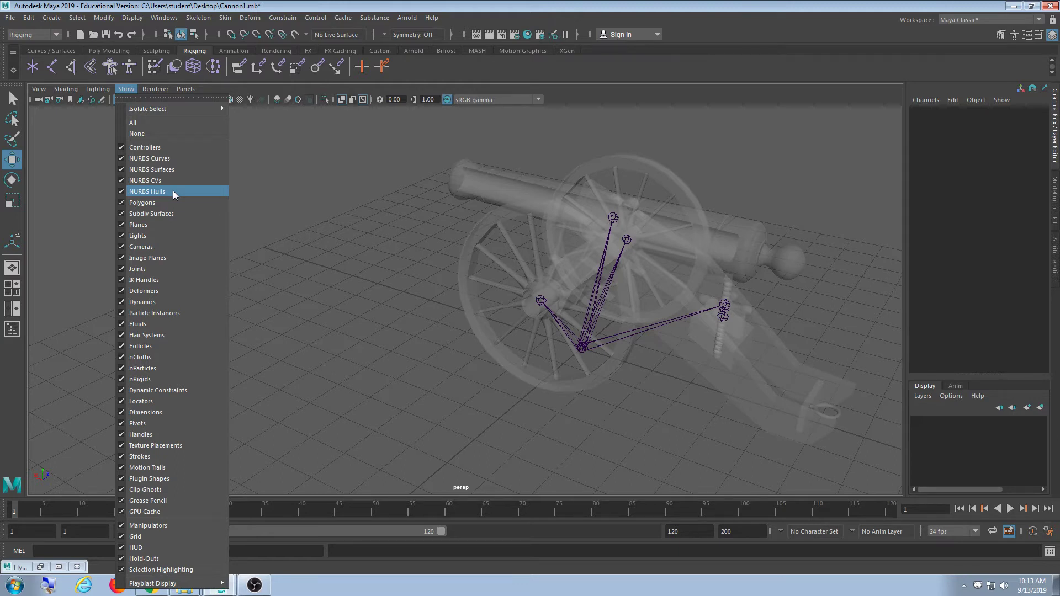
click(151, 99)
drag(152, 99, 114, 48)
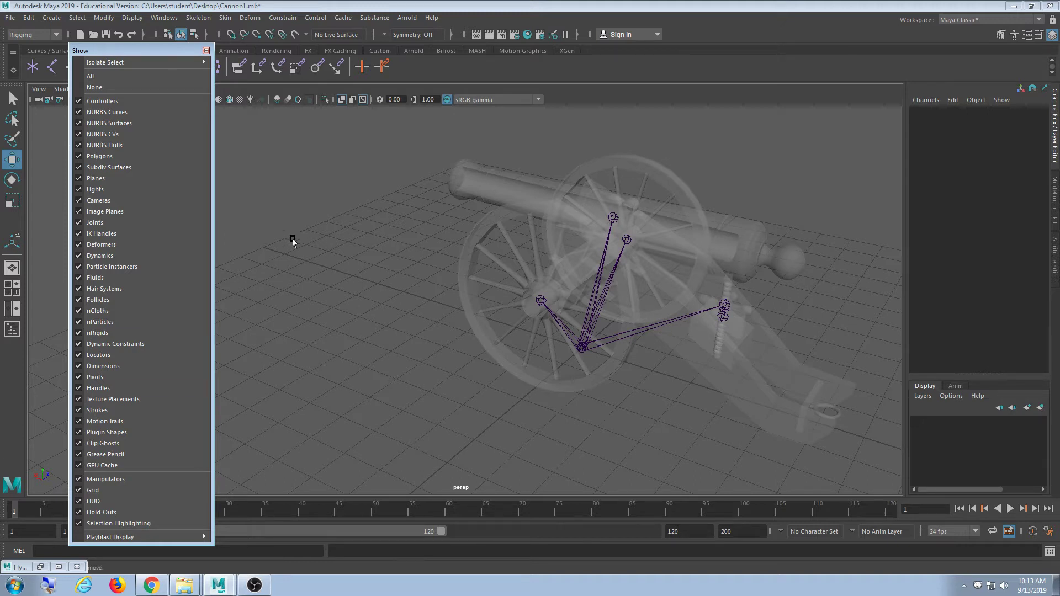
- Select all of the cannon's geometry while the joints are temporarily hidden in the viewport
click(121, 224)
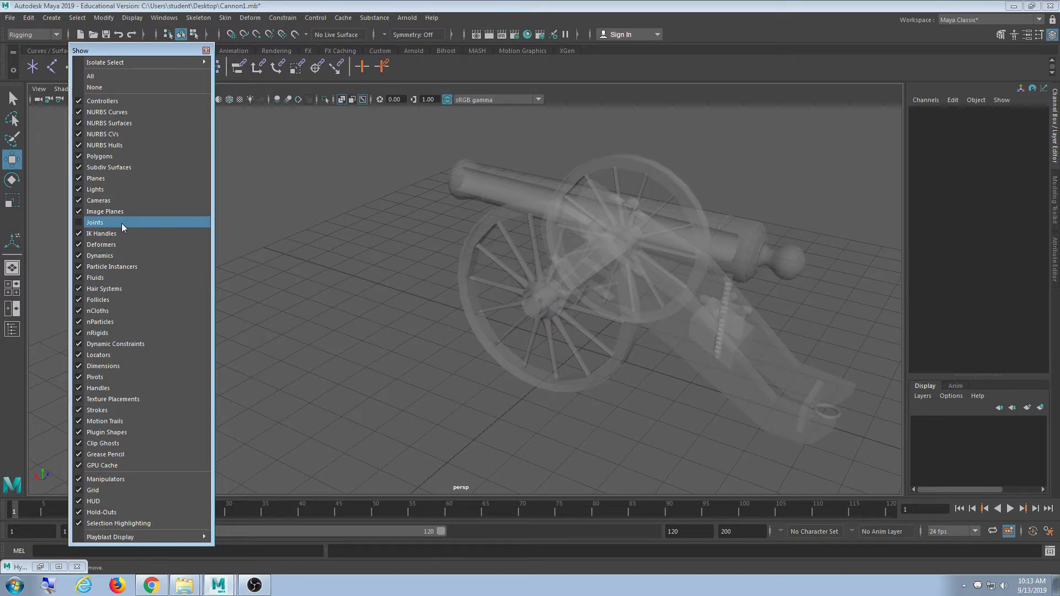
drag(379, 133, 879, 430)
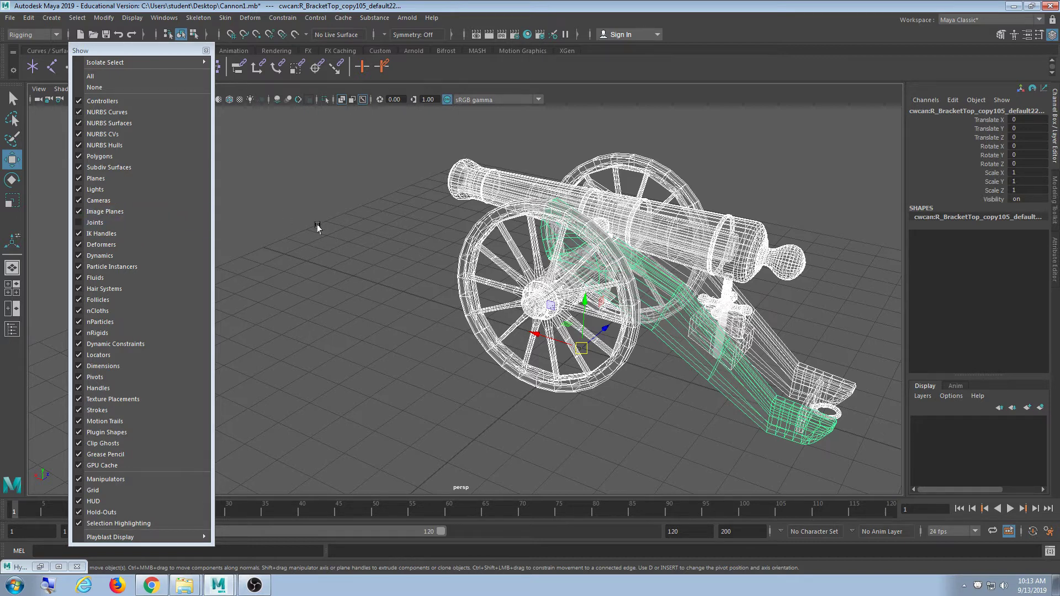
click(157, 221)
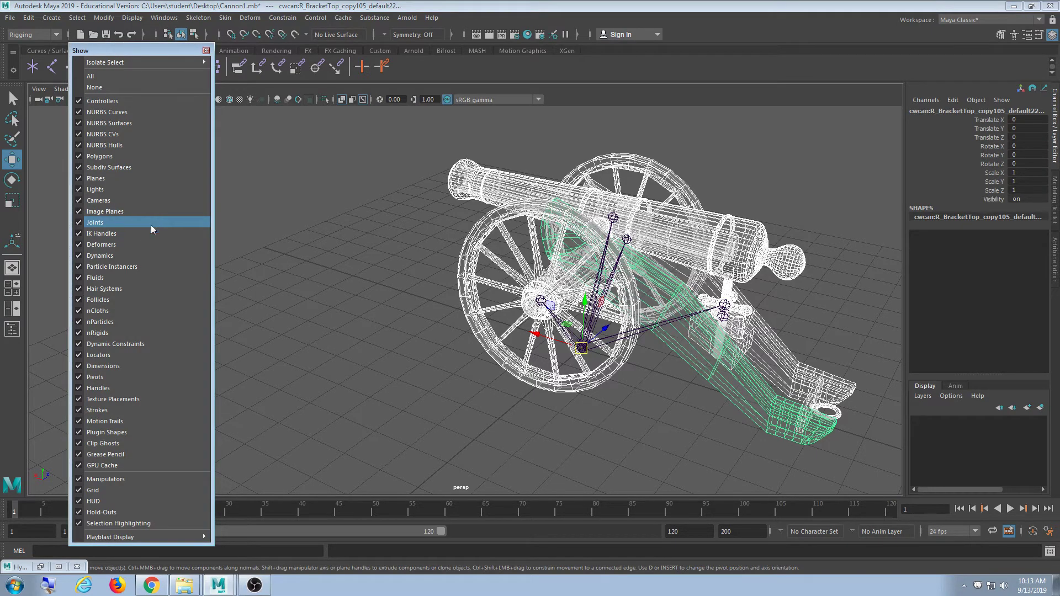
- Add the Root joint to the selected cannon geometry
alt+drag(387, 354, 514, 364)
scroll(532, 365, up, 5)
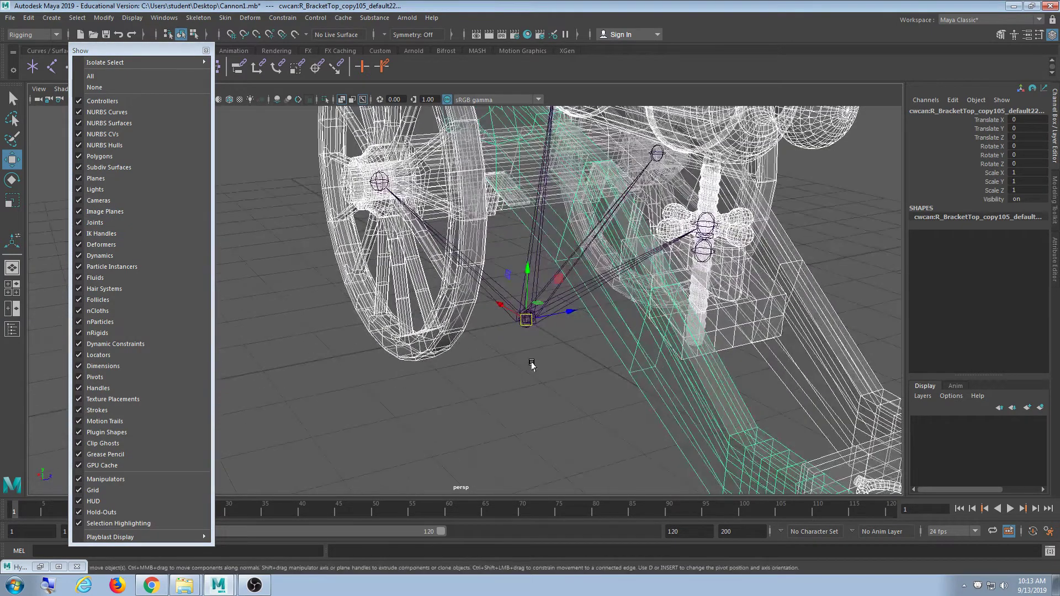
click(535, 258)
scroll(460, 333, down, 5)
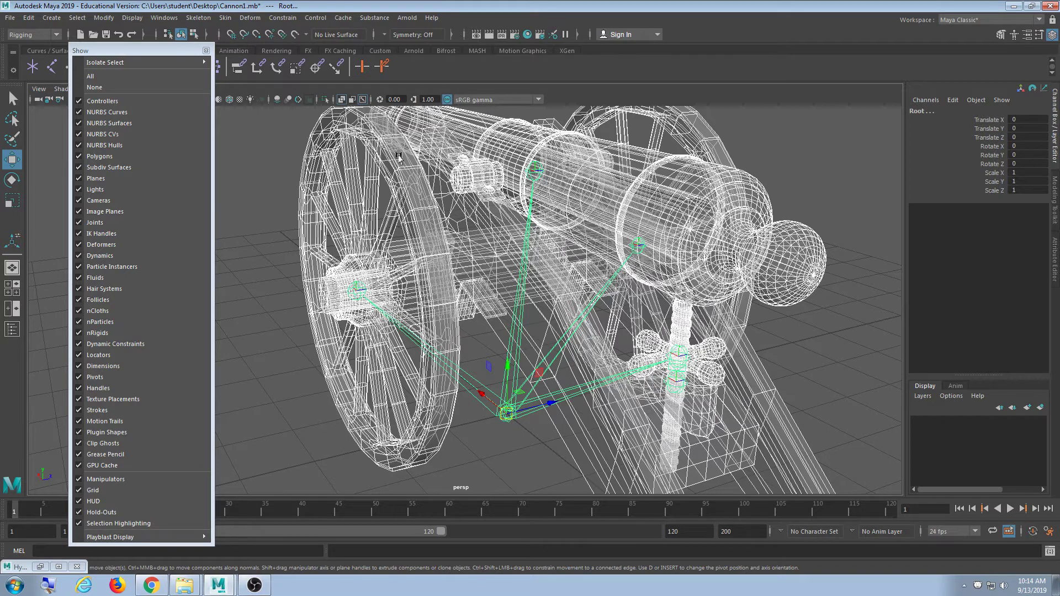
click(110, 62)
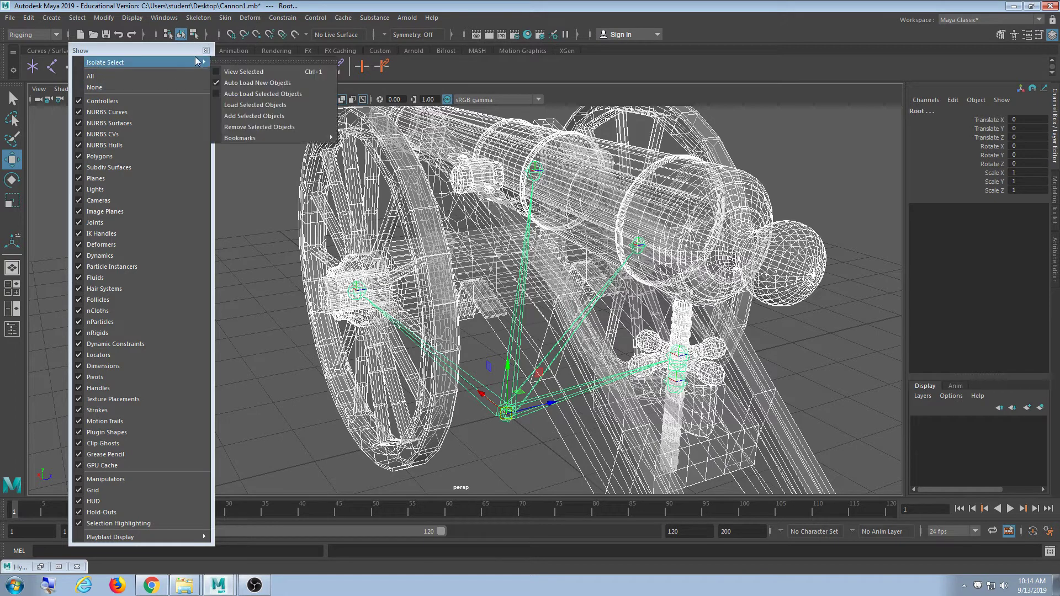
- Open the Bind Skin options with the Rigging menu set active and turn off Remove unused influences
click(224, 17)
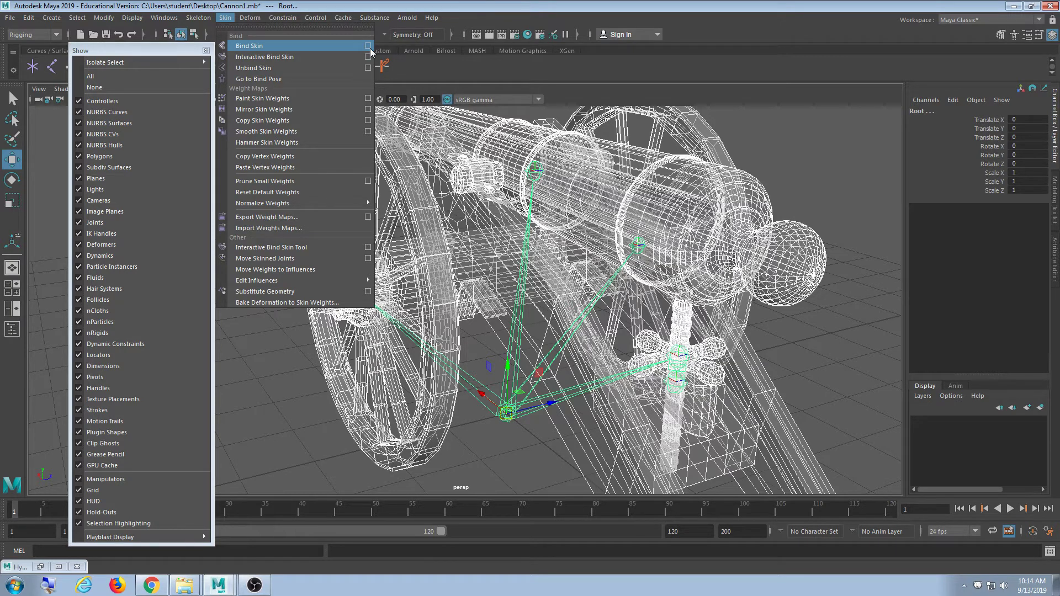
click(368, 45)
drag(502, 190, 466, 155)
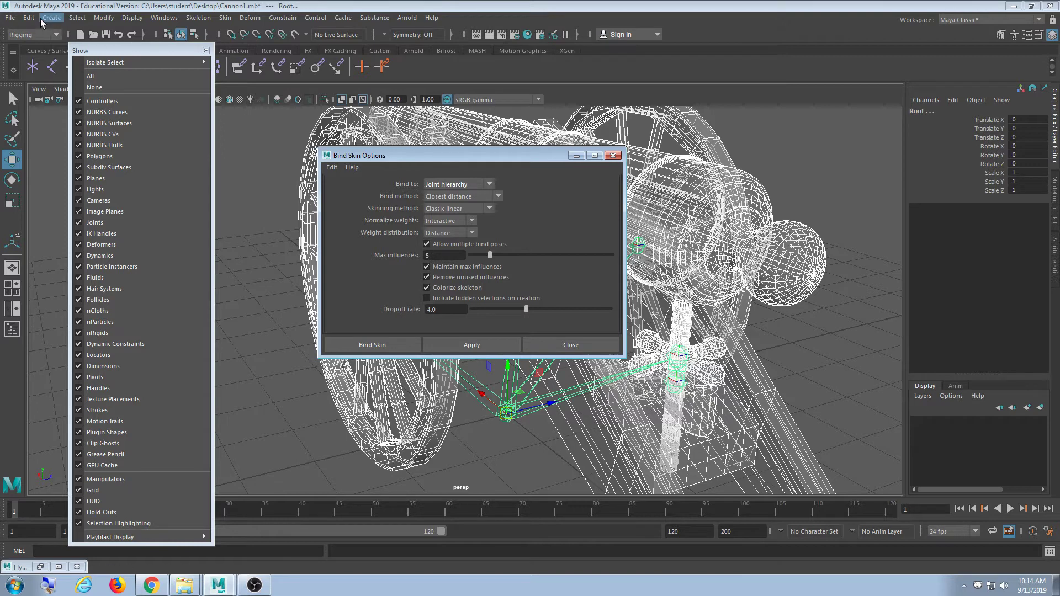
click(45, 34)
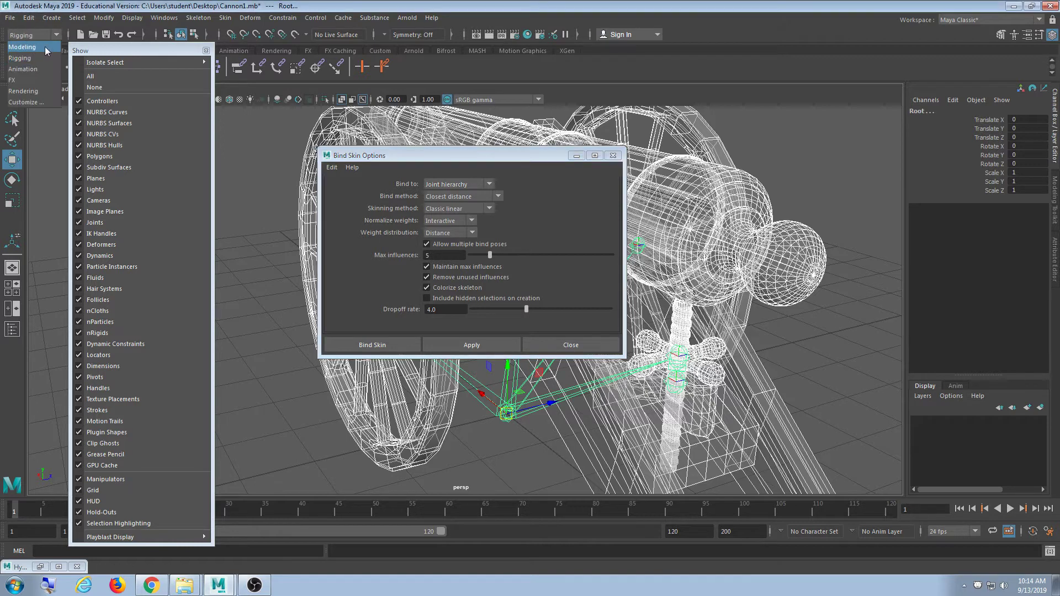
click(32, 61)
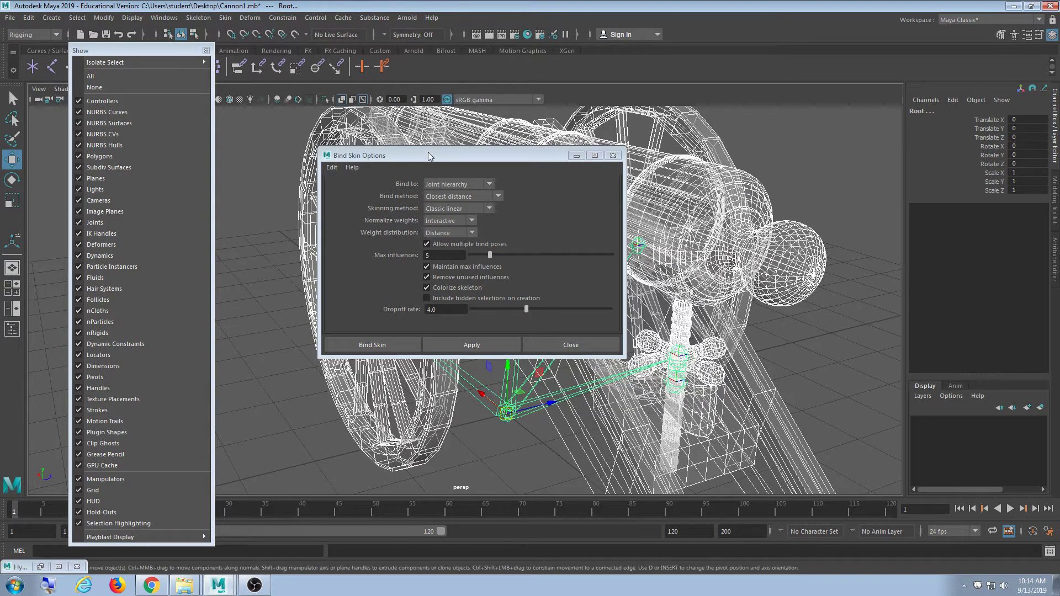
drag(429, 153, 421, 136)
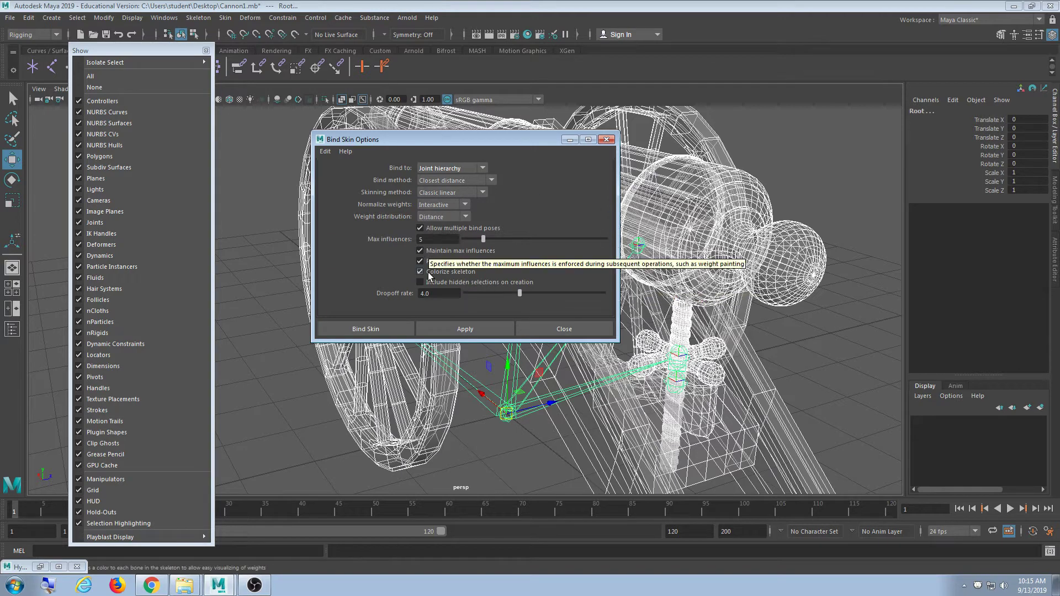
click(486, 262)
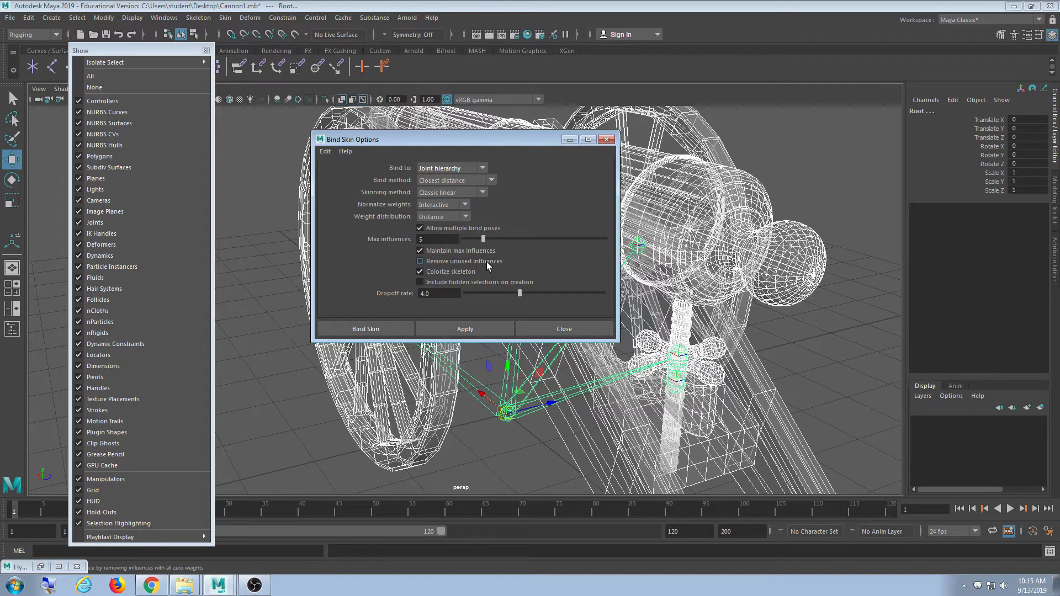
- Bind the selected cannon geometry to the joint hierarchy with Remove unused influences turned off, and close the Bind Skin options
click(223, 21)
click(372, 42)
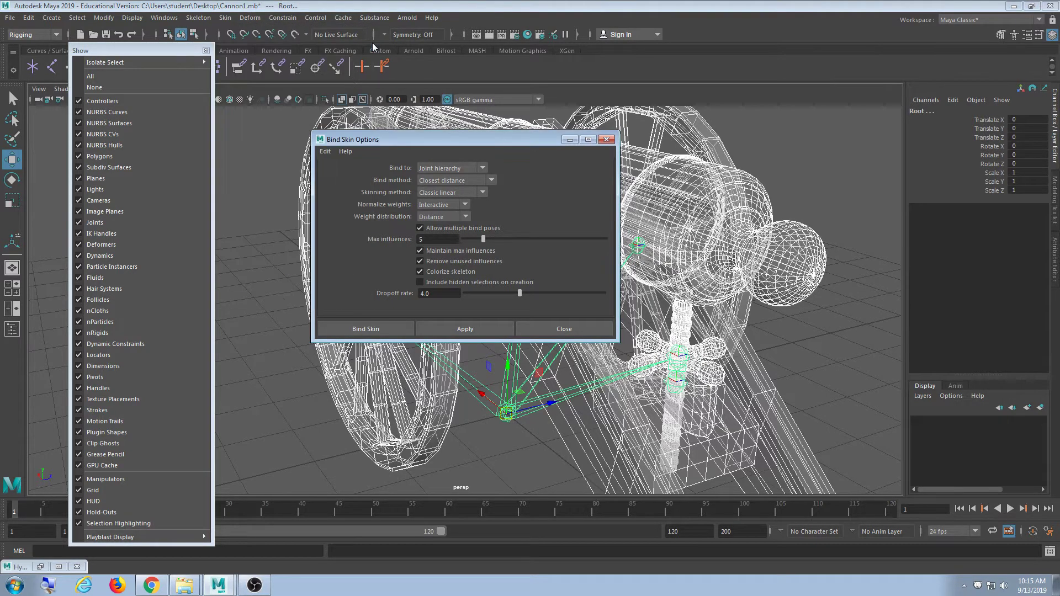
drag(444, 137, 448, 130)
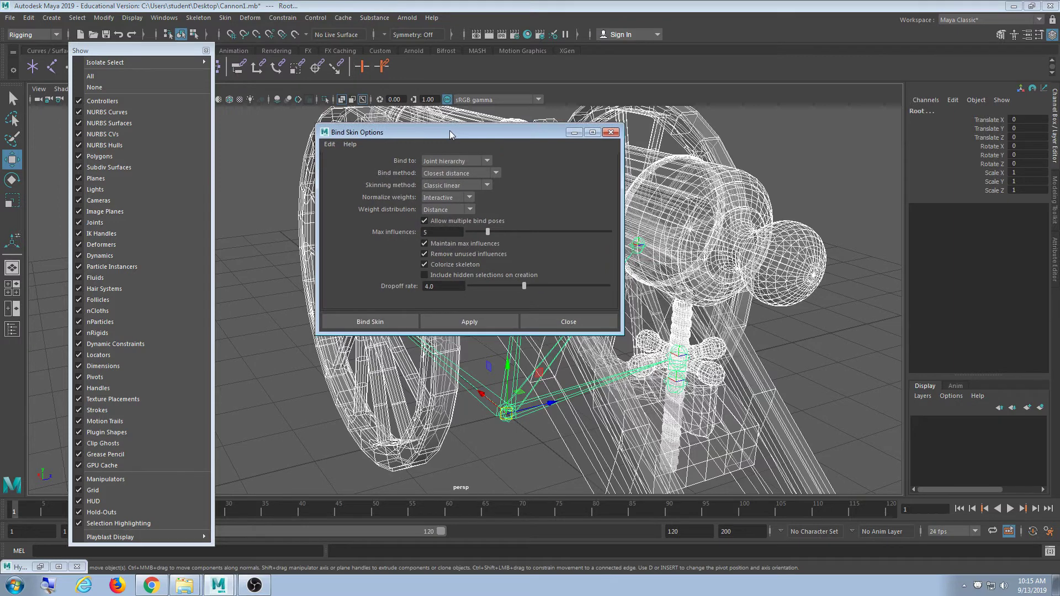
click(451, 253)
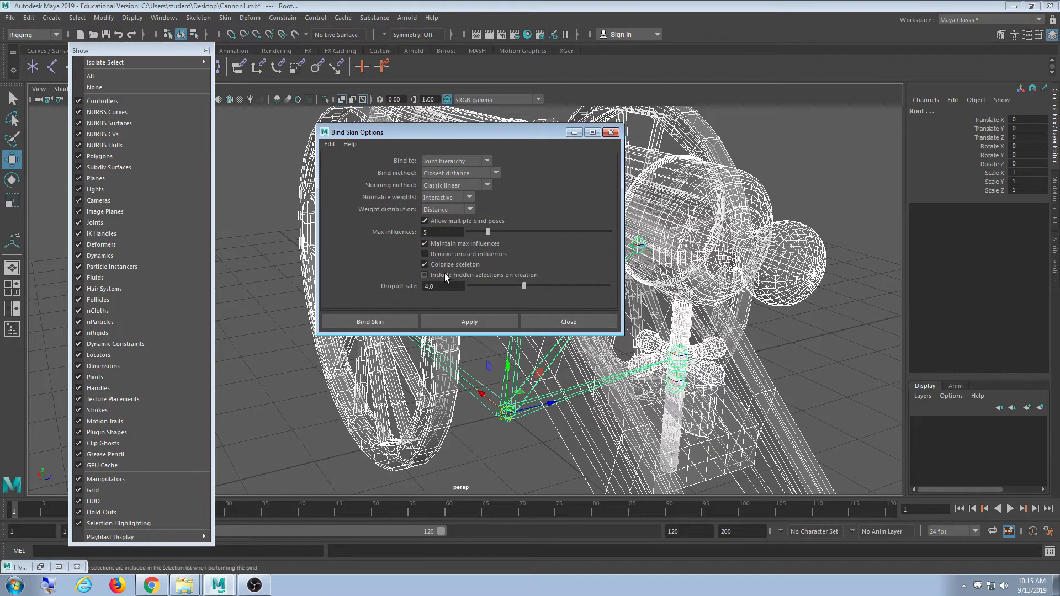
click(491, 317)
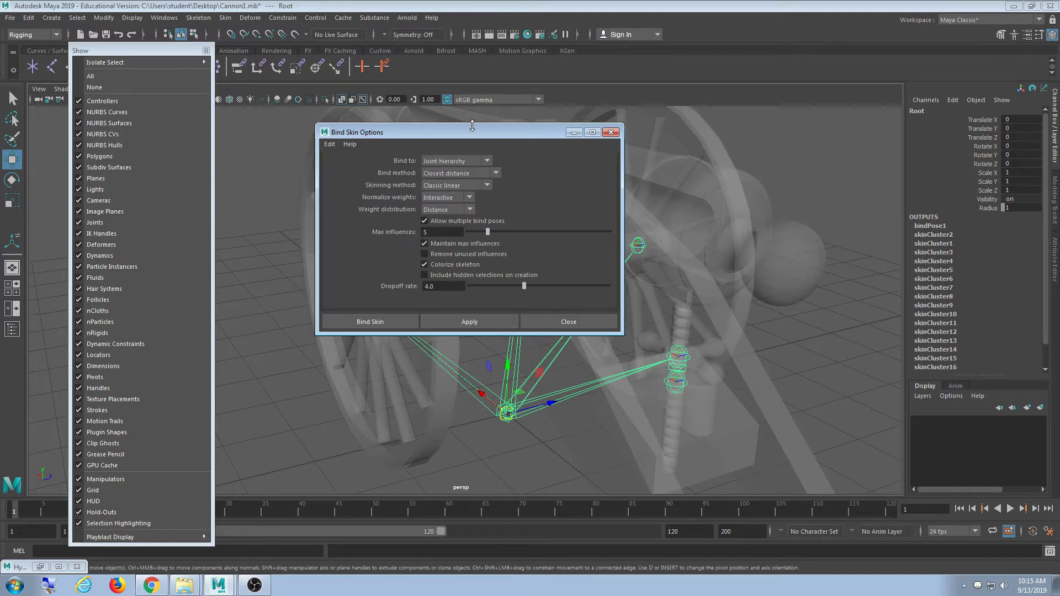
drag(472, 134, 282, 160)
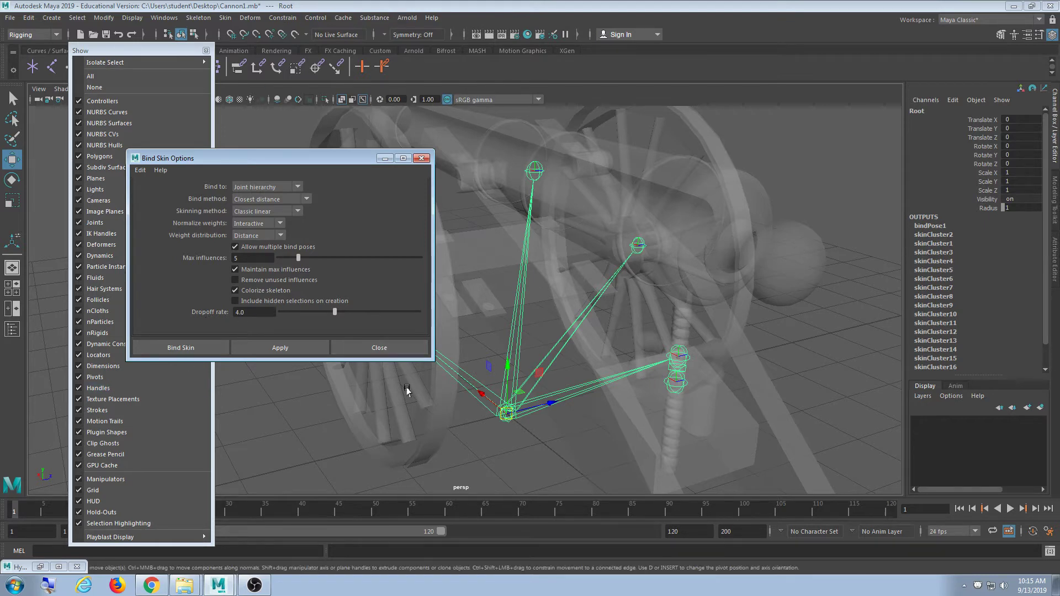
click(380, 348)
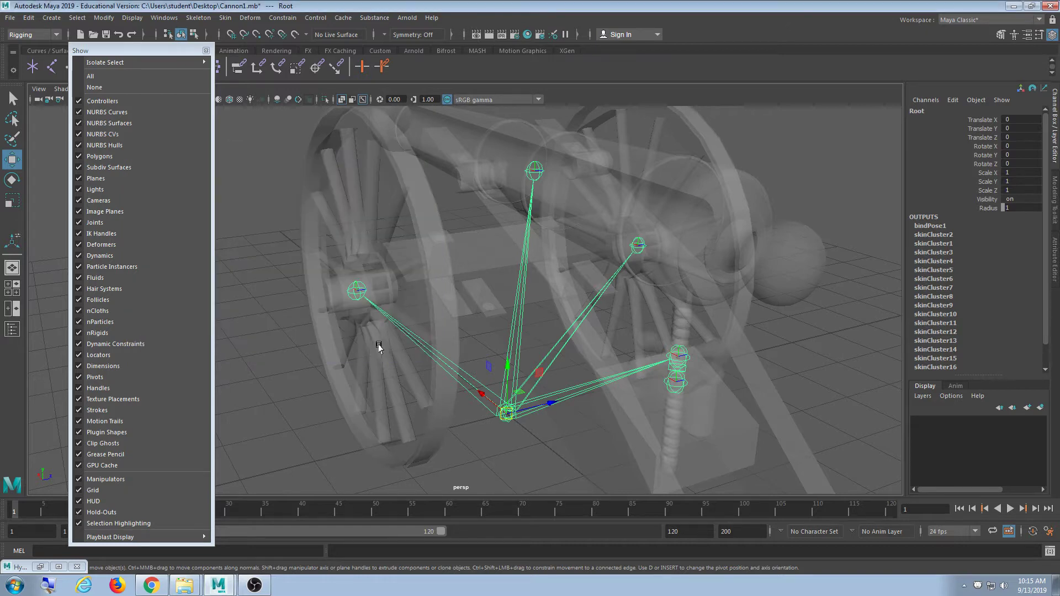
- Test the skin binding by pulling the LWheel joint away from the cannon, and undo the move
scroll(536, 269, down, 5)
scroll(536, 277, up, 5)
alt+middle_drag(498, 231, 500, 237)
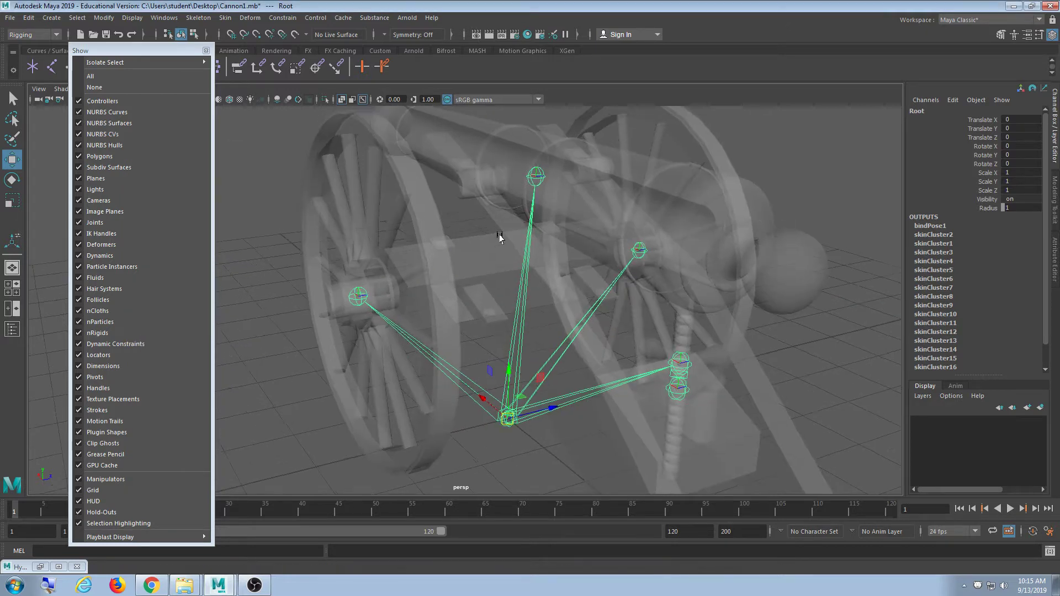
click(538, 172)
scroll(602, 301, down, 5)
alt+drag(548, 280, 499, 290)
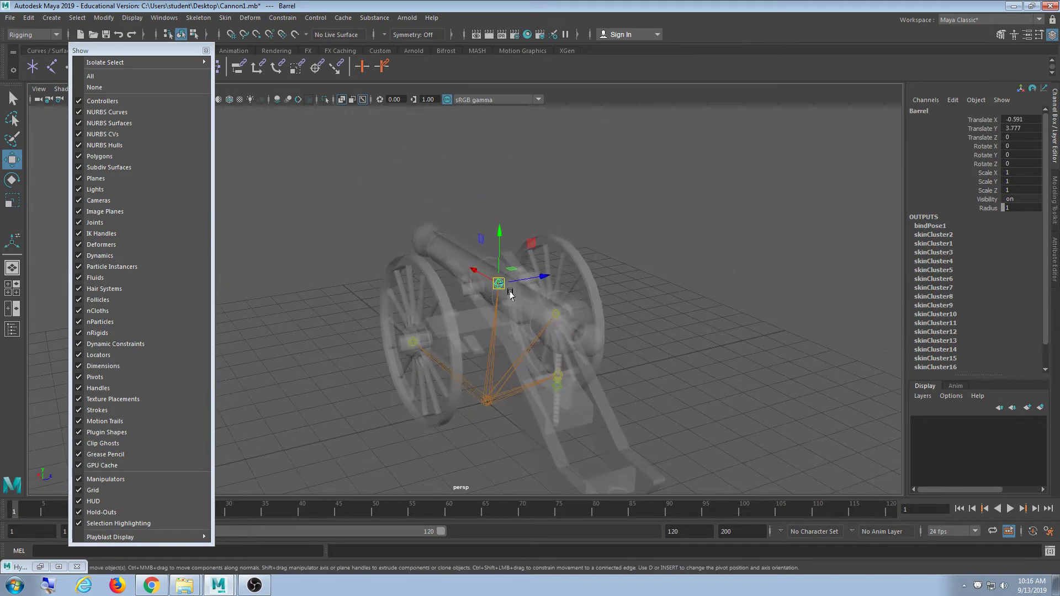
scroll(497, 248, up, 3)
alt+drag(496, 214, 309, 365)
click(416, 346)
click(413, 342)
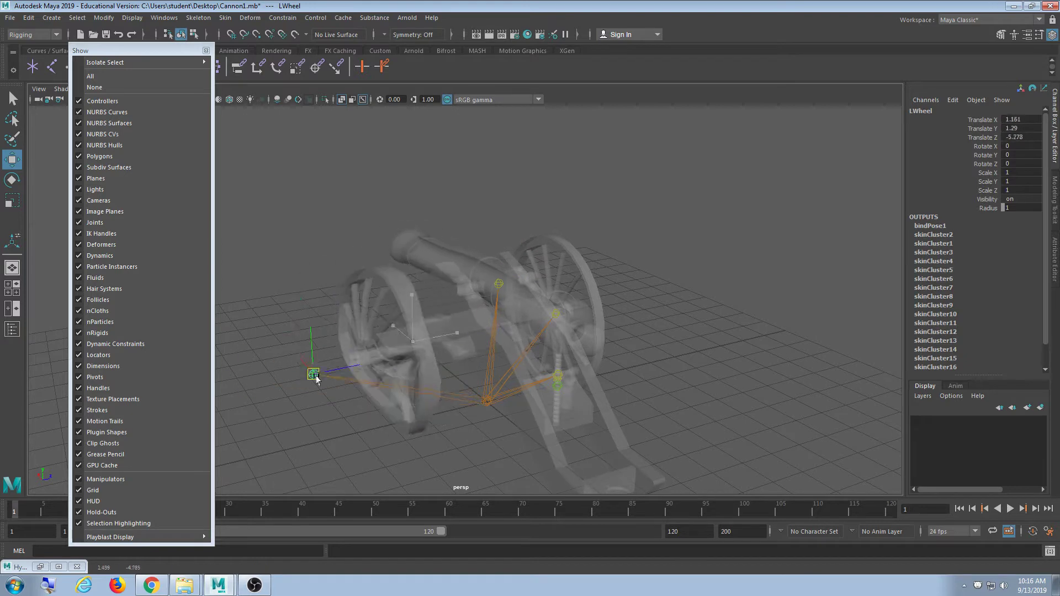
key(ctrl+z)
- Test-move the other wheel joint, the elevating screw's joint and the Barrel joint, and undo the moves
click(555, 314)
alt+drag(556, 307, 587, 419)
click(557, 380)
alt+drag(557, 375, 495, 167)
click(538, 318)
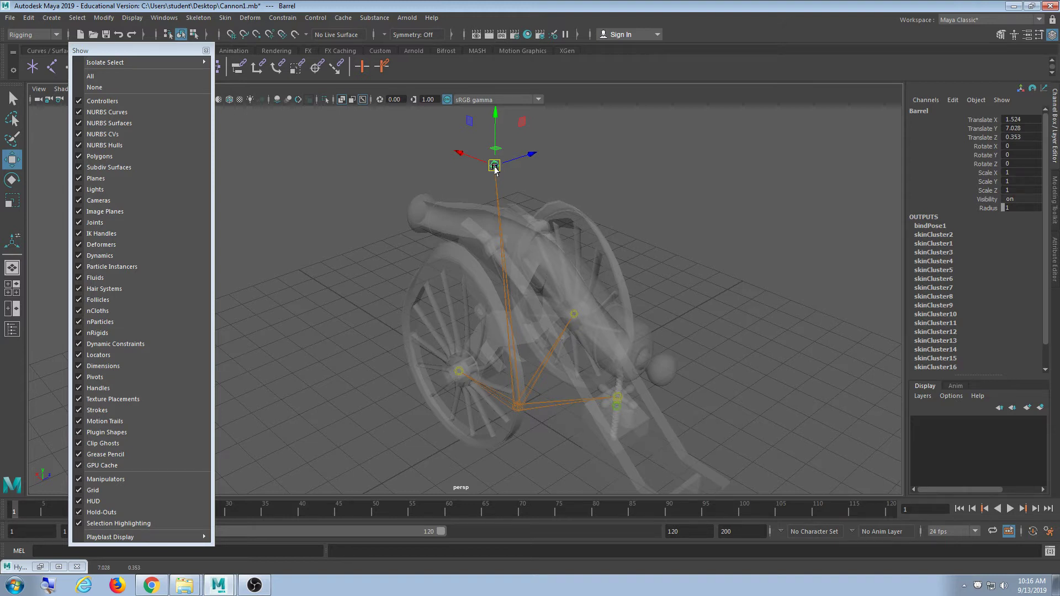
key(ctrl+z)
- Examine the bound cannon from several angles with the Barrel joint and the Root joint selected in turn
alt+drag(833, 248, 685, 320)
alt+drag(372, 213, 455, 308)
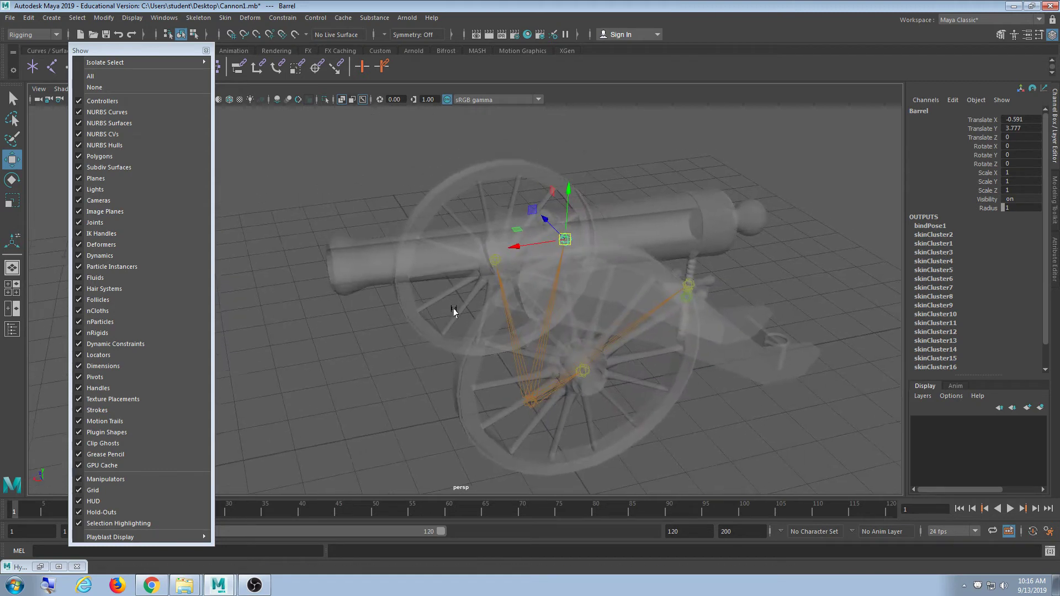
click(422, 273)
click(630, 202)
alt+drag(630, 202, 618, 287)
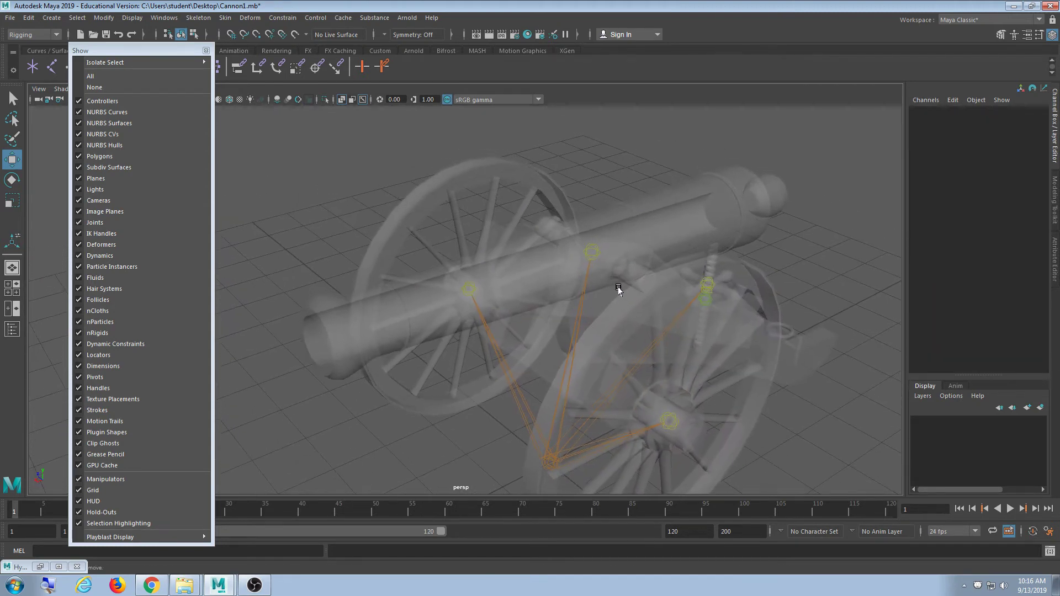
click(618, 238)
click(590, 249)
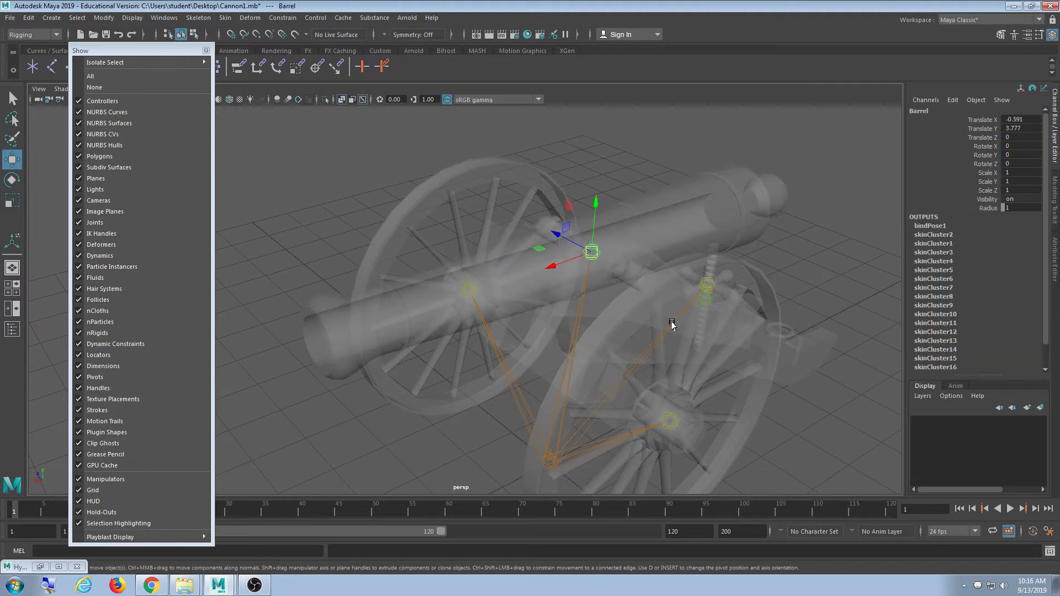
alt+drag(603, 253, 674, 320)
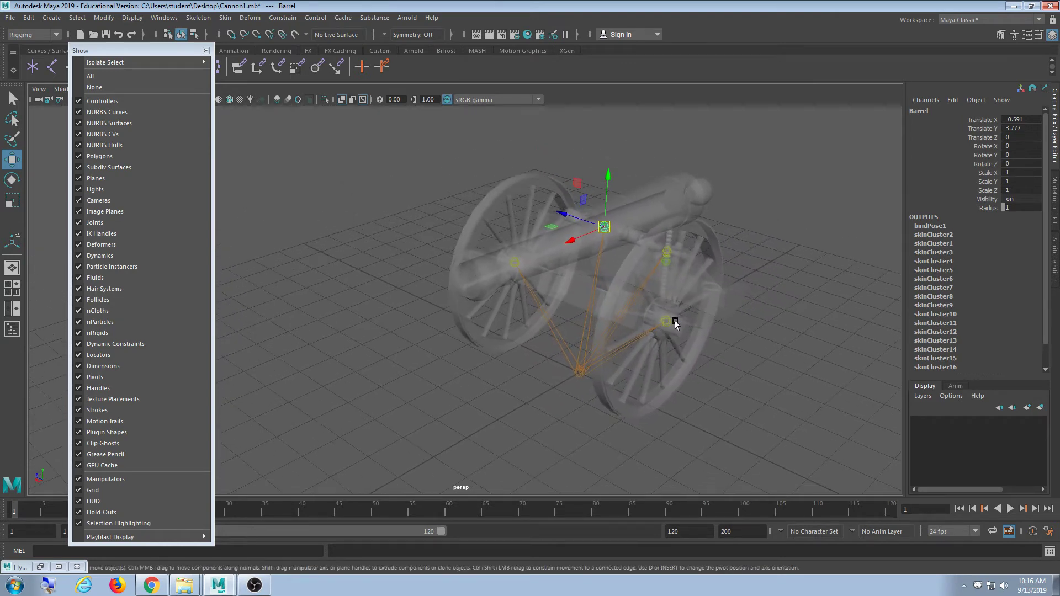
drag(399, 155, 762, 191)
alt+drag(607, 409, 573, 387)
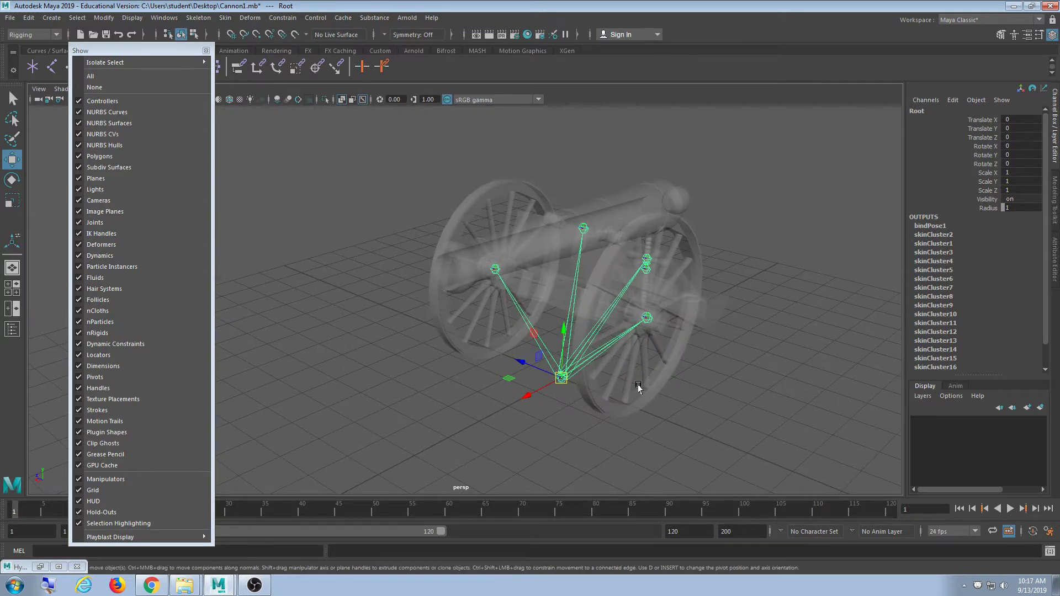
alt+drag(680, 421, 743, 395)
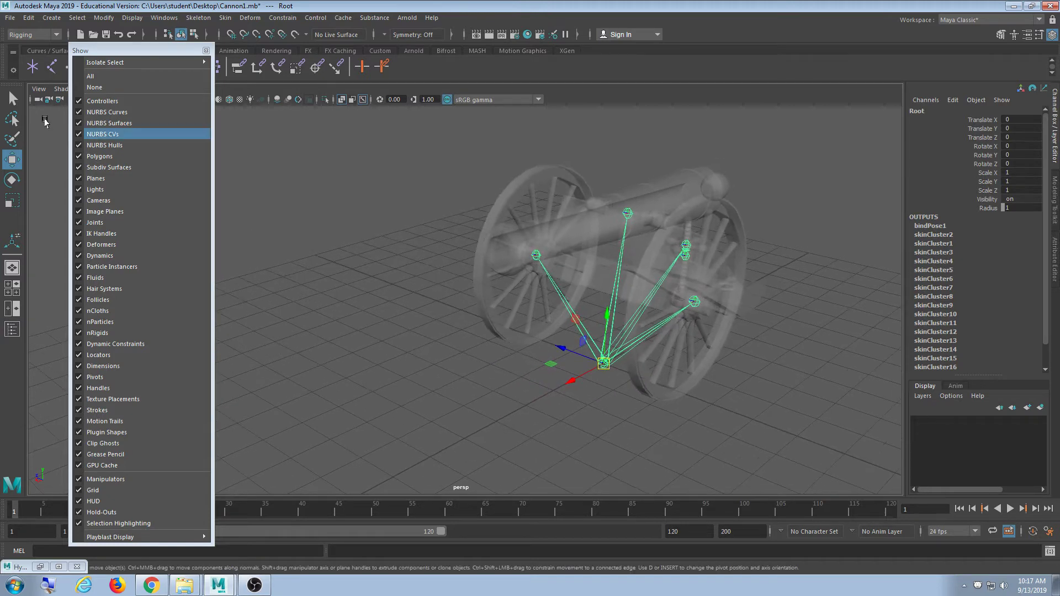
- Clear the selection, hide the joints in the viewport and select all of the cannon's geometry
click(495, 275)
click(427, 320)
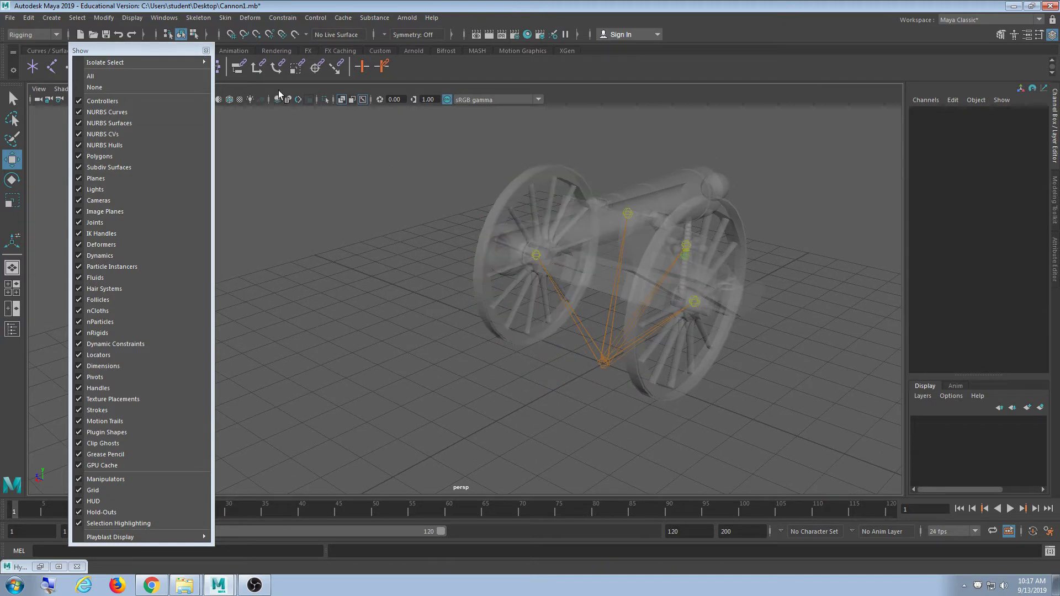
click(108, 223)
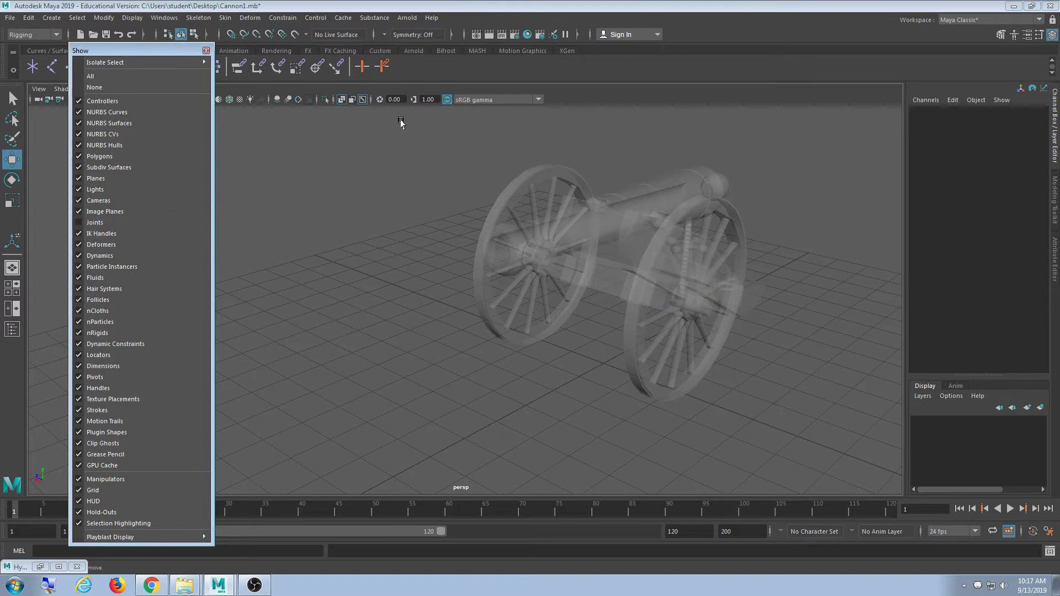
drag(401, 123, 860, 439)
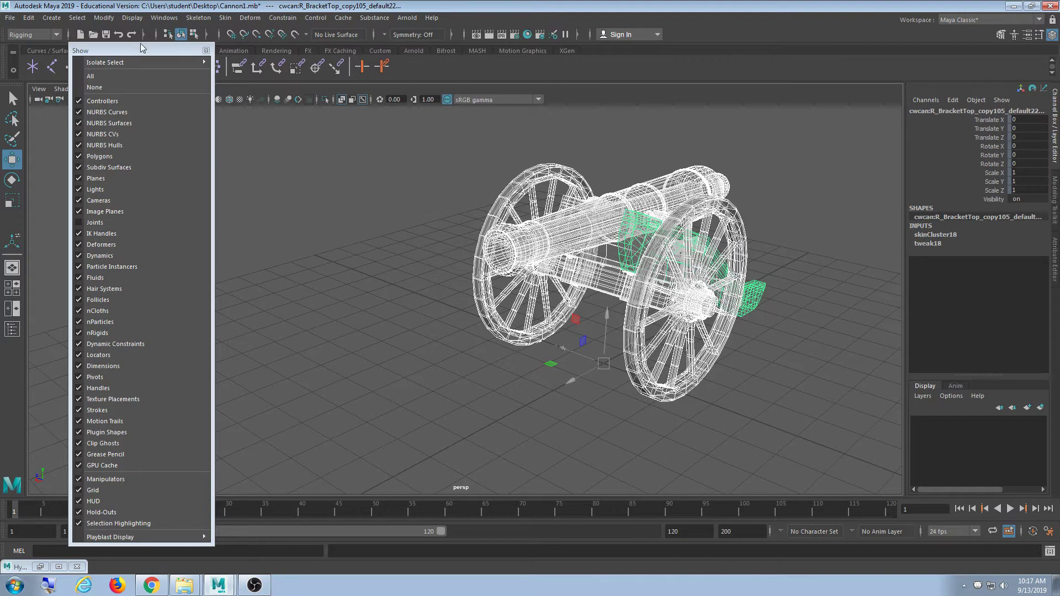
- Activate the Paint Skin Weights tool on the selected geometry and open its tool settings beside the model
drag(134, 44, 139, 99)
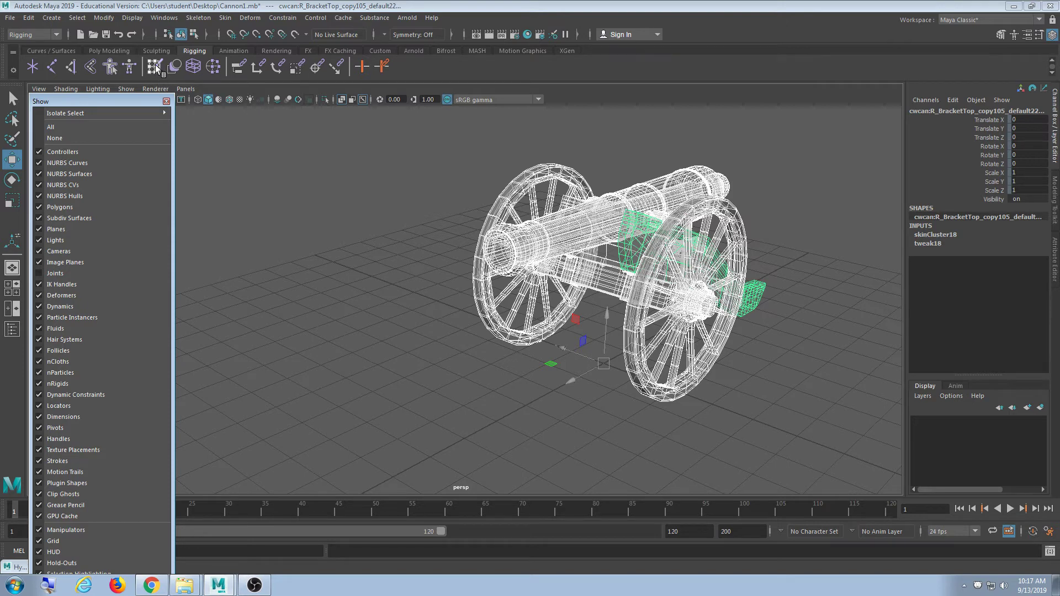
click(159, 68)
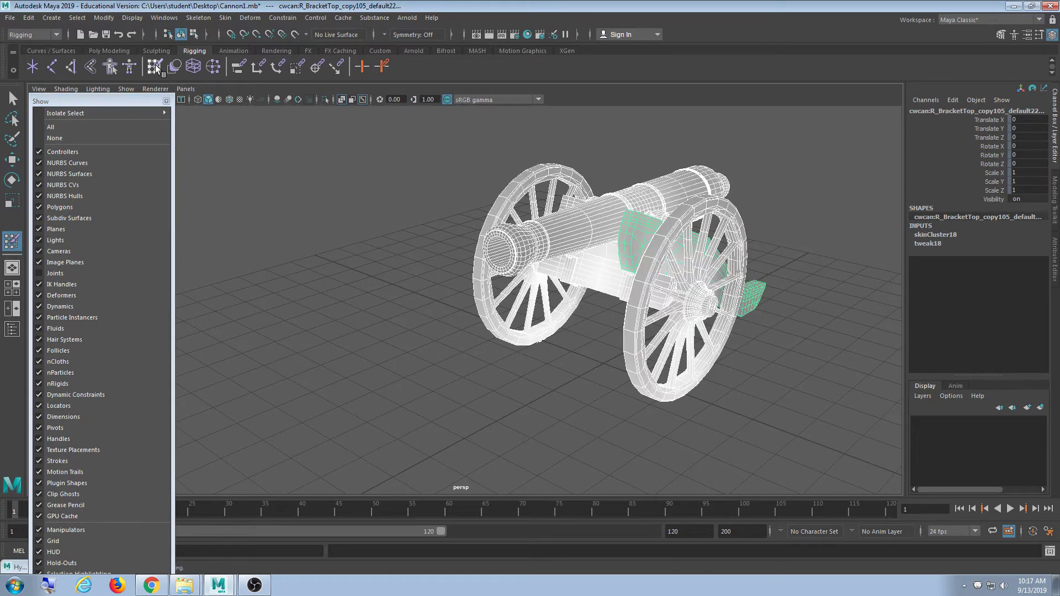
double_click(158, 68)
mouse_move(234, 102)
mouse_down()
mouse_move(268, 60)
mouse_move(287, 75)
mouse_up()
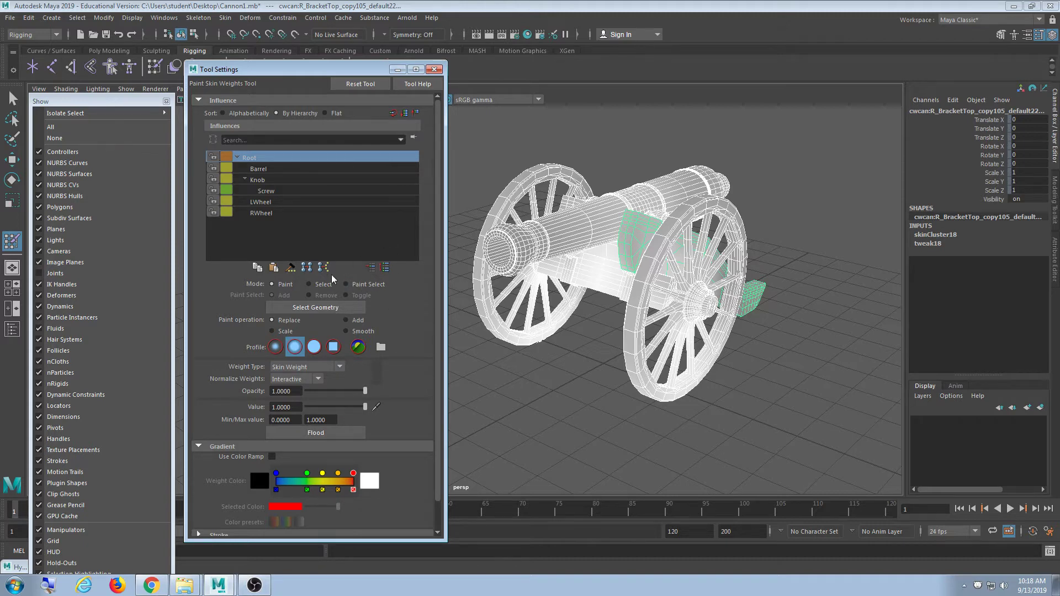
- Examine the skin weights on the cannon for each influence in turn: Root, Barrel, Knob, Screw, LWheel and RWheel
click(268, 169)
click(273, 180)
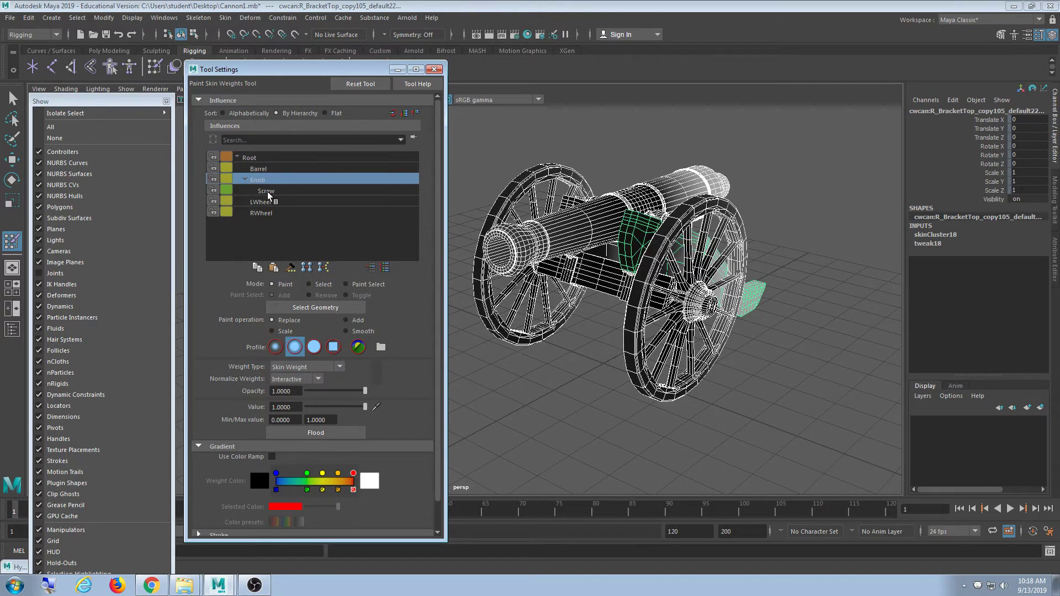
click(272, 191)
click(269, 213)
click(267, 202)
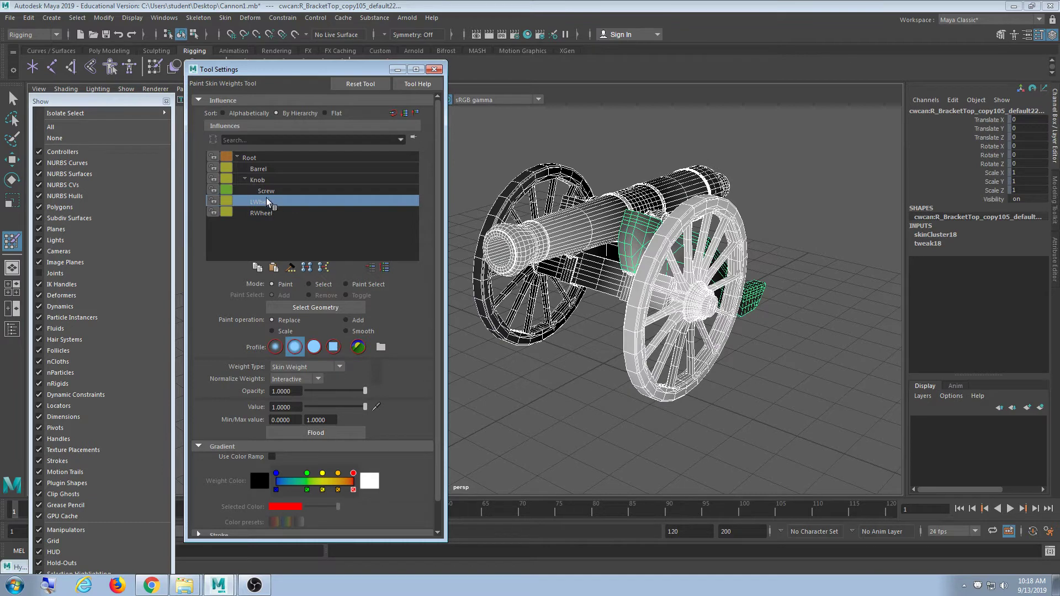
click(267, 190)
click(269, 181)
click(269, 169)
click(268, 158)
click(269, 169)
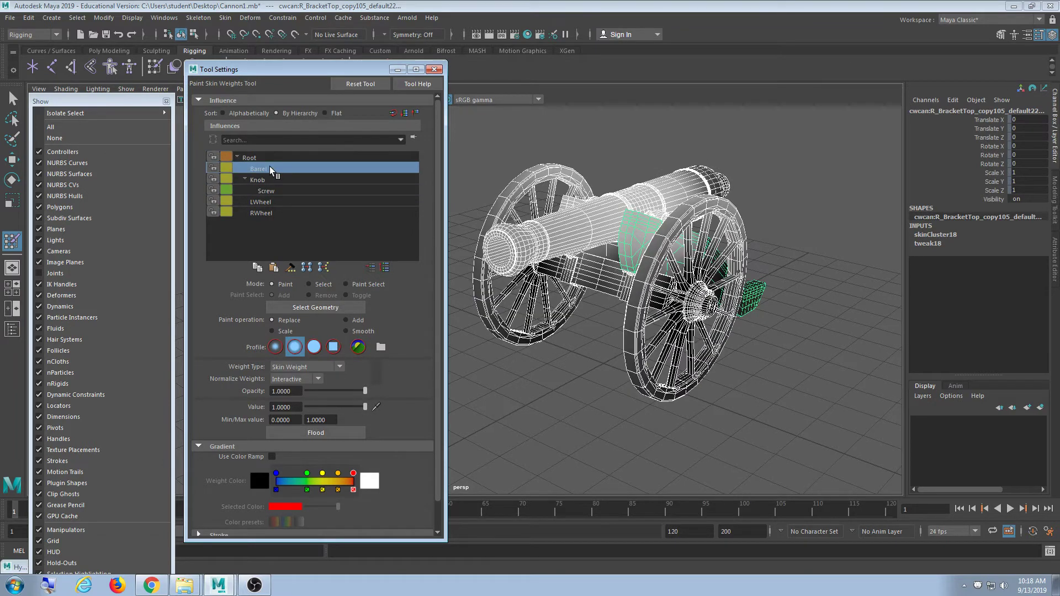
click(272, 182)
click(273, 191)
click(273, 212)
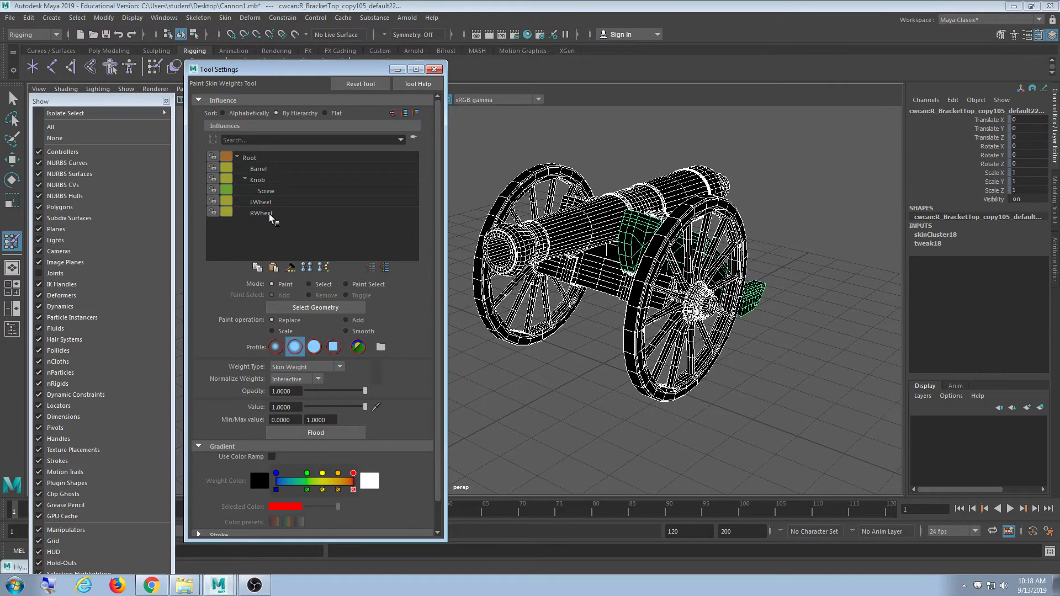
click(273, 202)
click(270, 180)
click(269, 169)
click(267, 158)
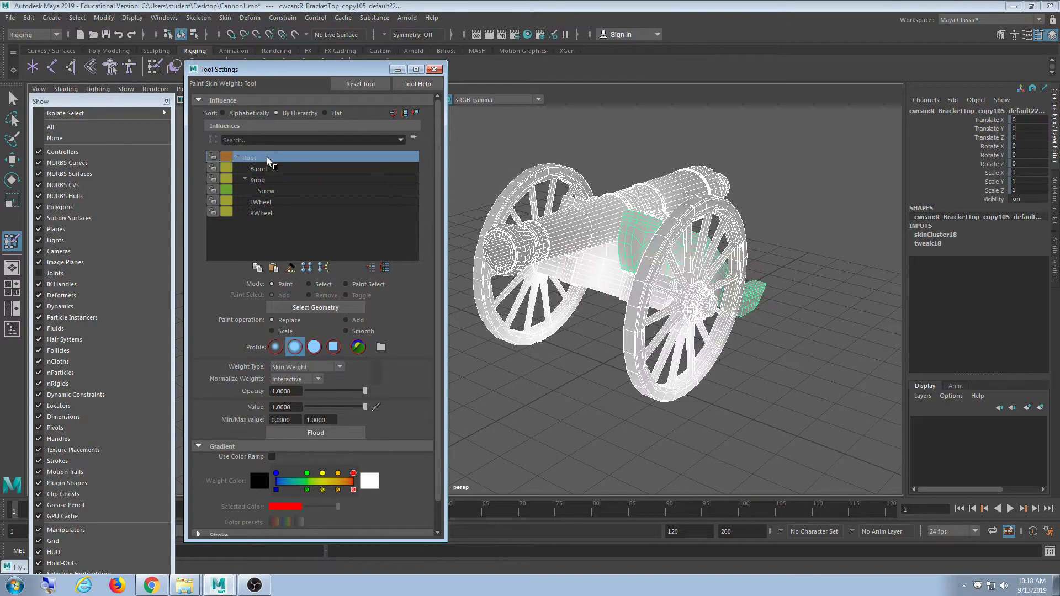
click(270, 169)
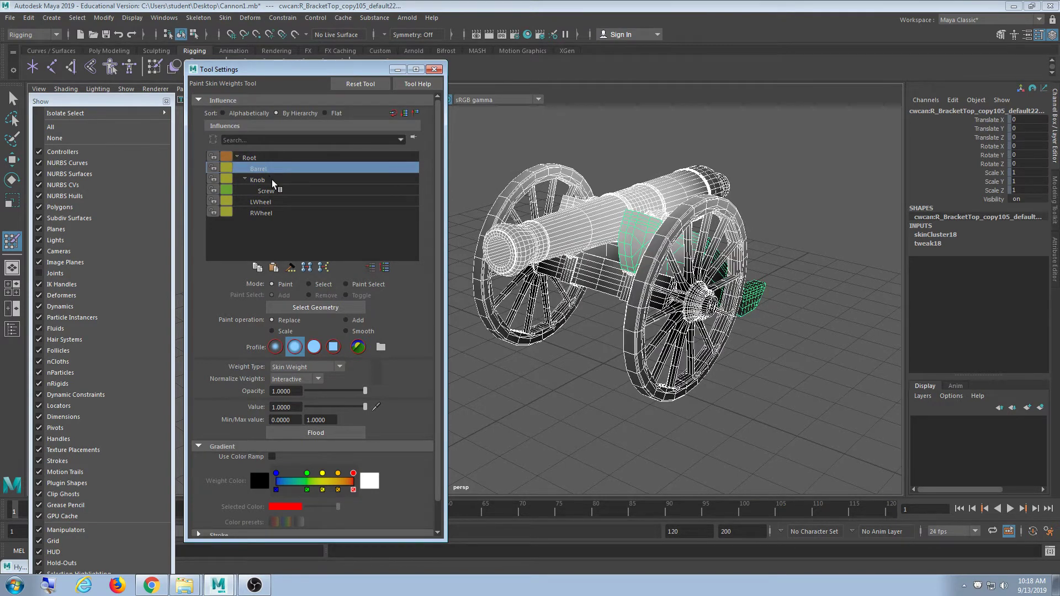
click(273, 181)
click(276, 191)
click(279, 202)
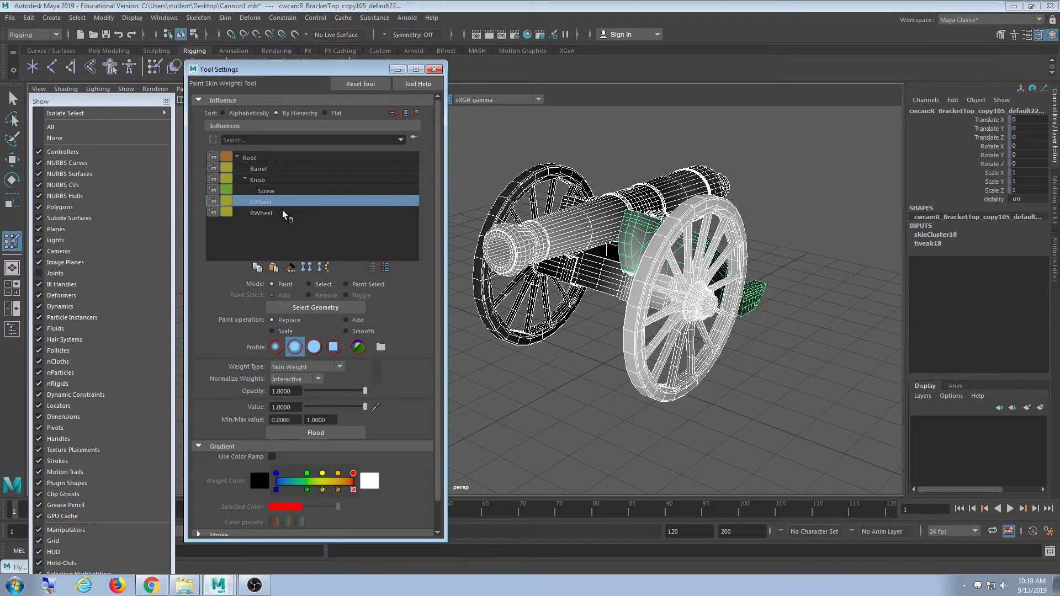
- Flood all of the cannon's geometry with a skin weight of 1 for the Root influence and return to the Select tool
click(282, 213)
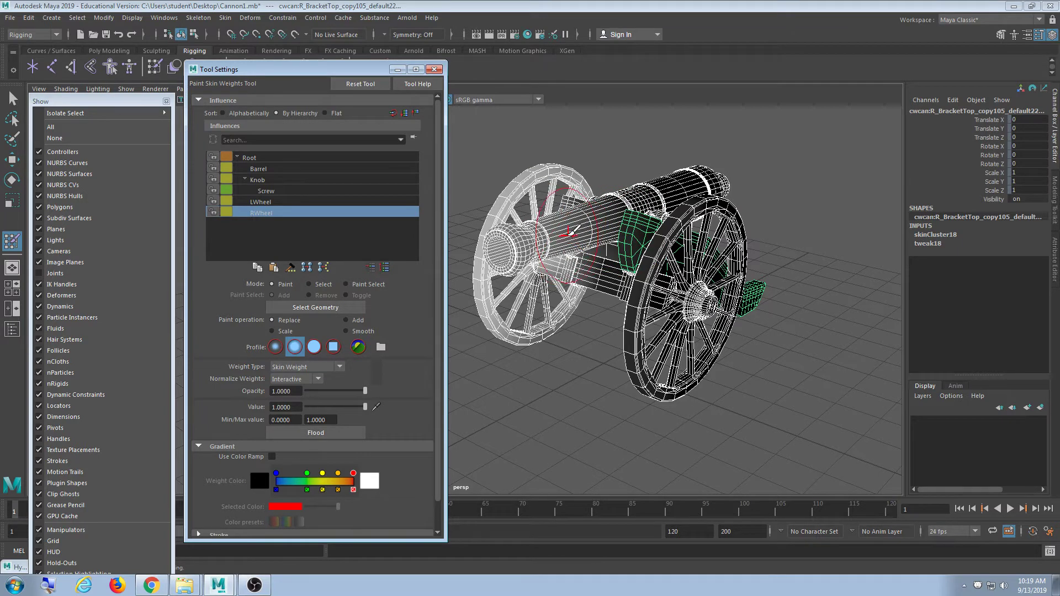
click(293, 167)
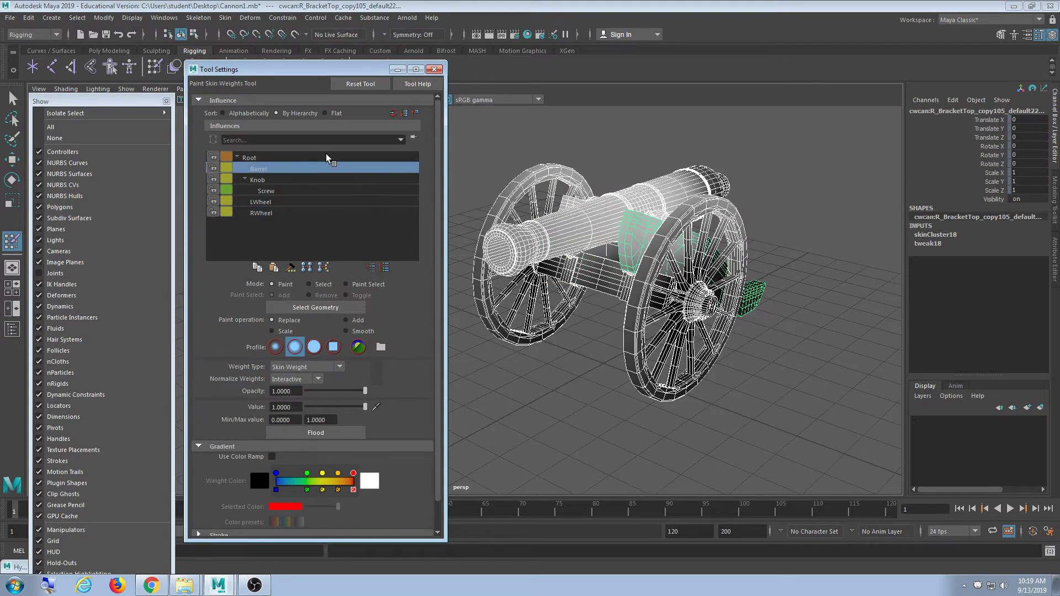
click(310, 159)
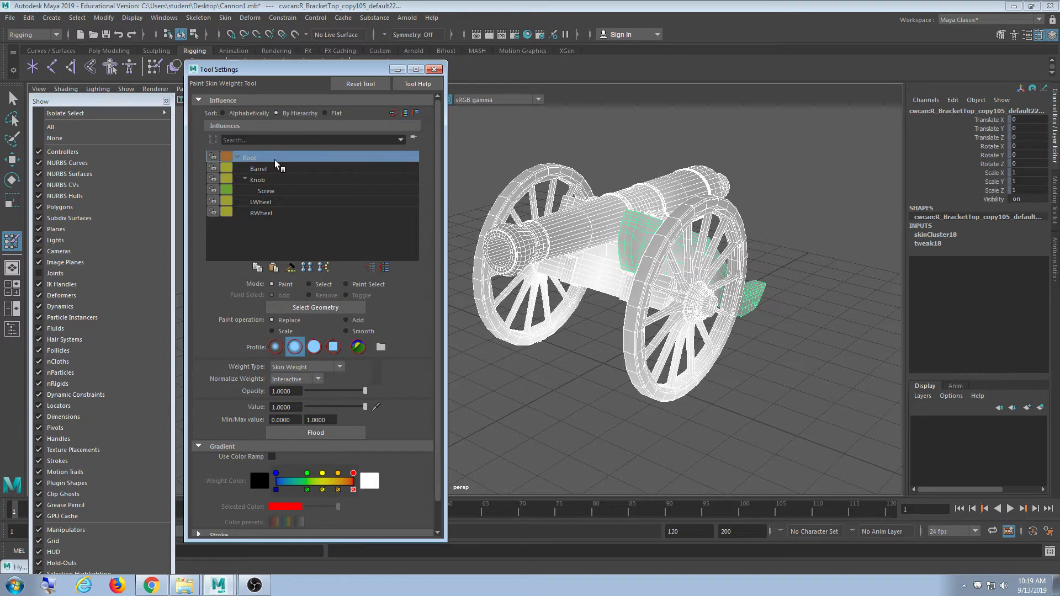
click(314, 433)
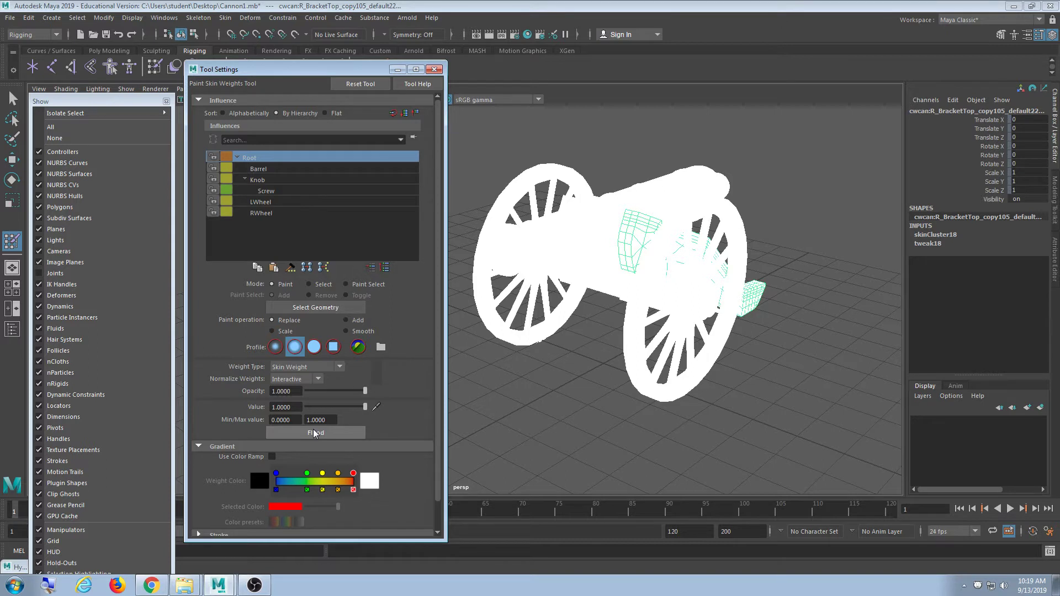
click(434, 69)
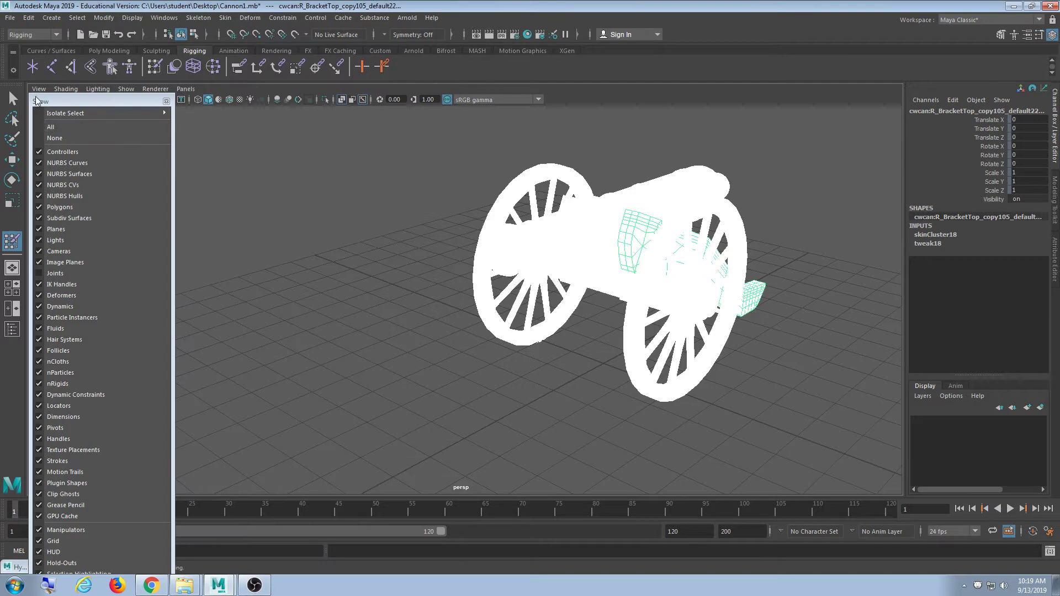
click(14, 99)
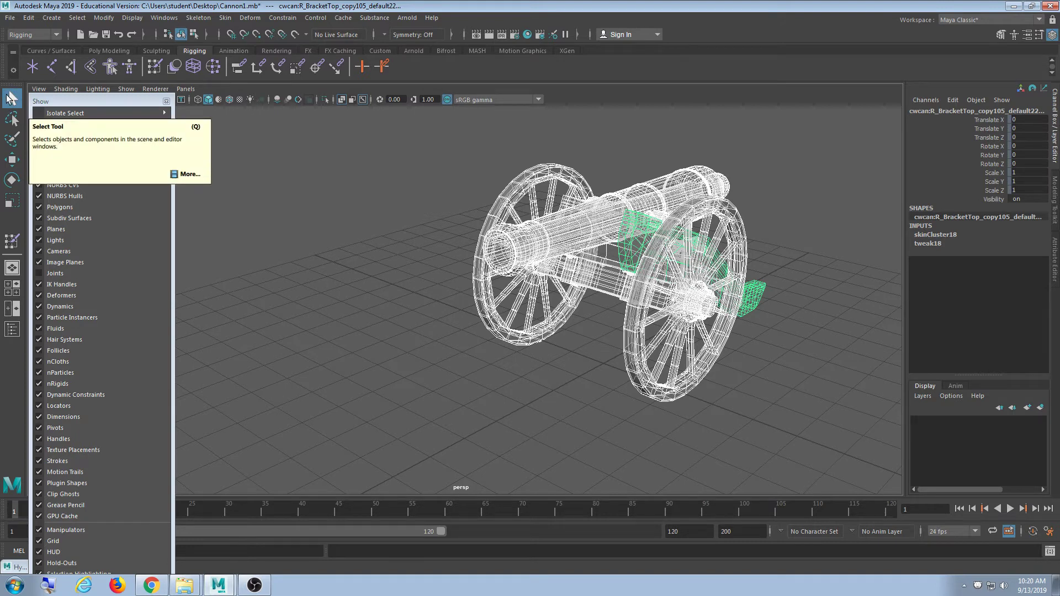
- Clear the geometry selection and show the joints in the viewport again
click(588, 398)
mouse_move(651, 367)
alt+mouse_down()
mouse_move(727, 336)
mouse_move(738, 350)
mouse_move(667, 374)
alt+mouse_up()
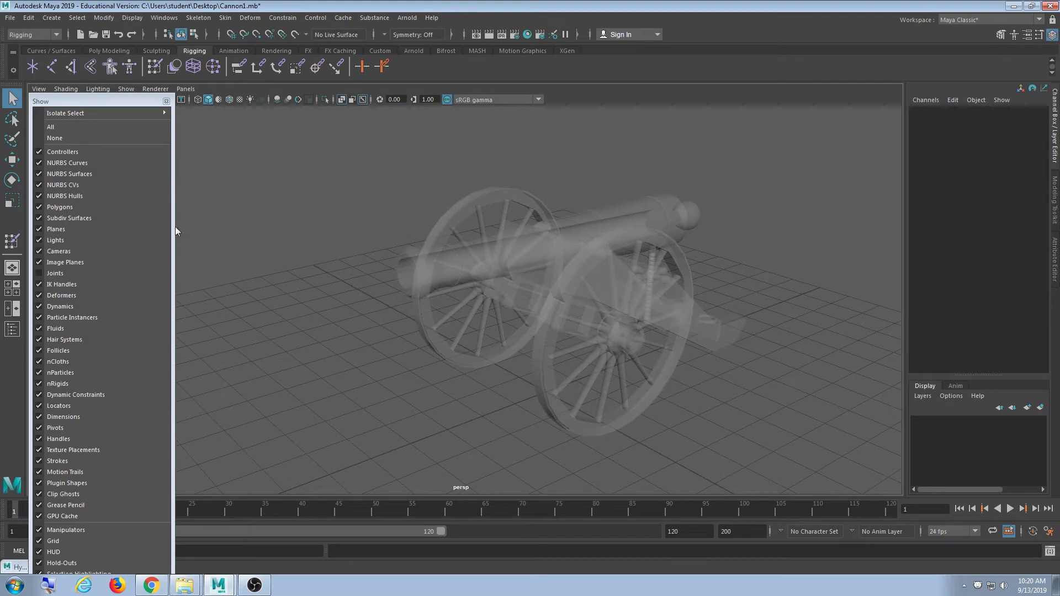
click(118, 273)
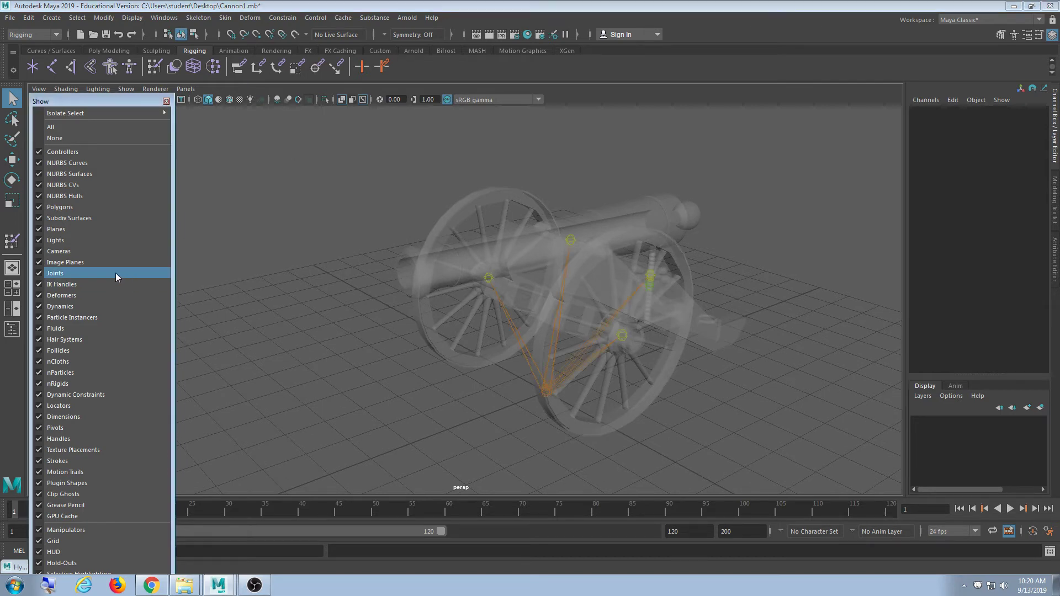
alt+drag(342, 320, 564, 230)
- Select only the cannon's barrel geometry
click(419, 261)
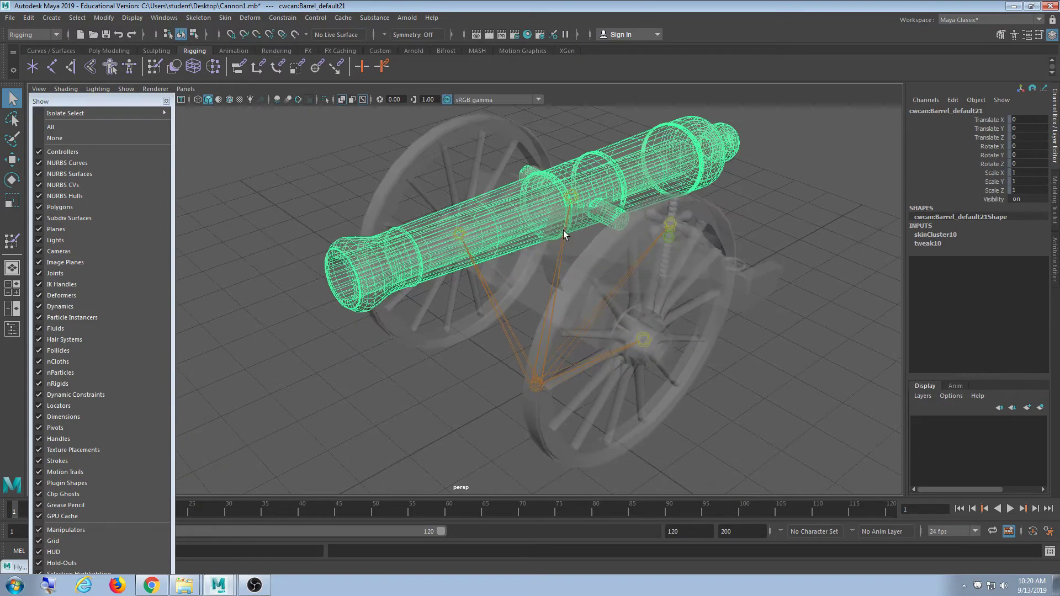
click(462, 370)
click(418, 271)
alt+drag(418, 270, 355, 429)
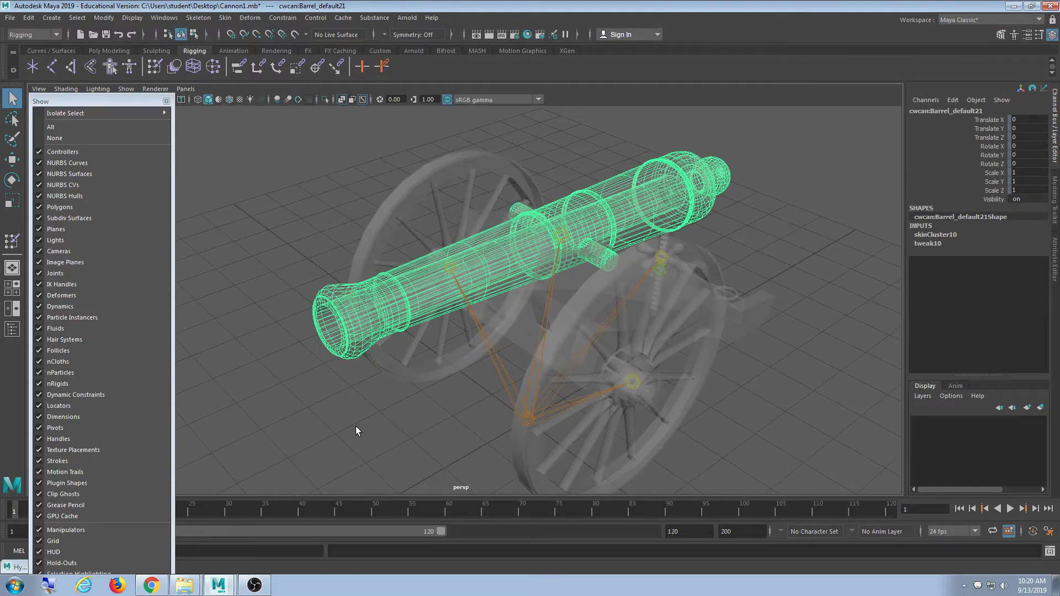
click(356, 427)
click(394, 307)
alt+drag(391, 320, 442, 304)
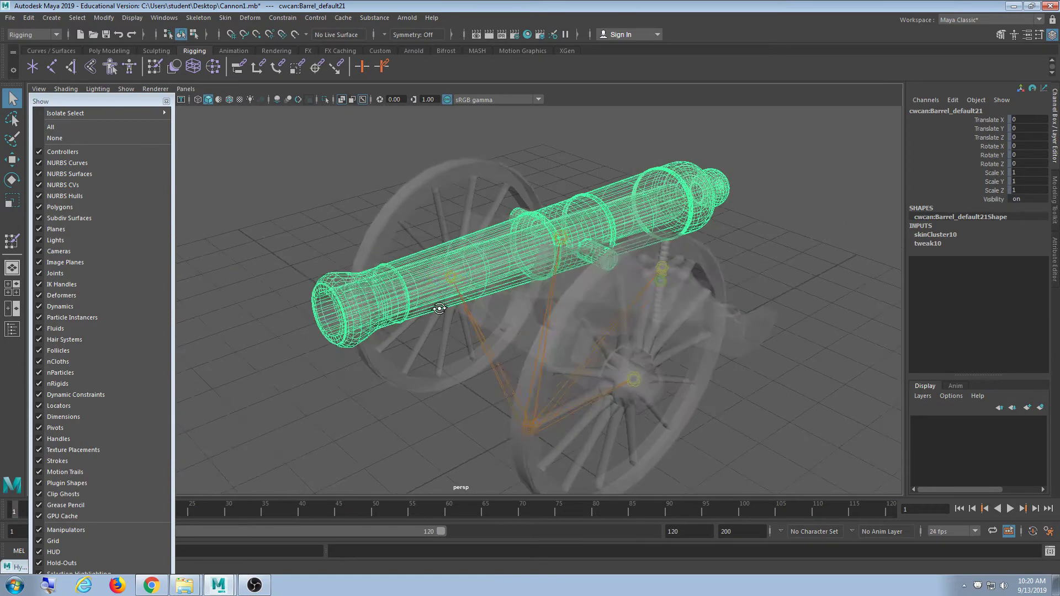
alt+middle_drag(442, 303, 451, 299)
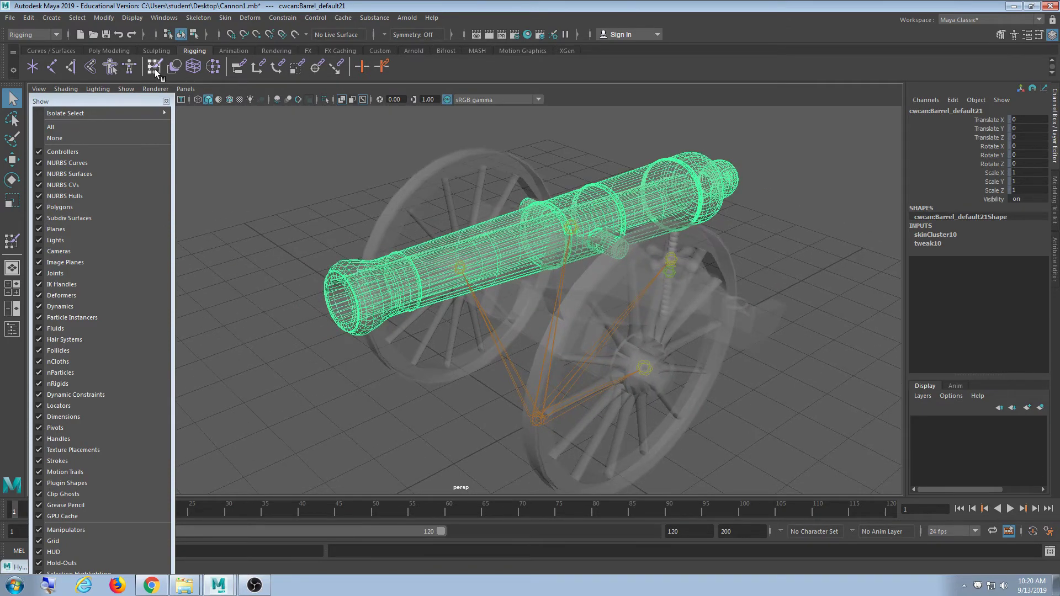
- Flood the barrel geometry with a skin weight of 1 for the Barrel influence, using the Paint Skin Weights tool
double_click(155, 67)
drag(380, 72, 326, 75)
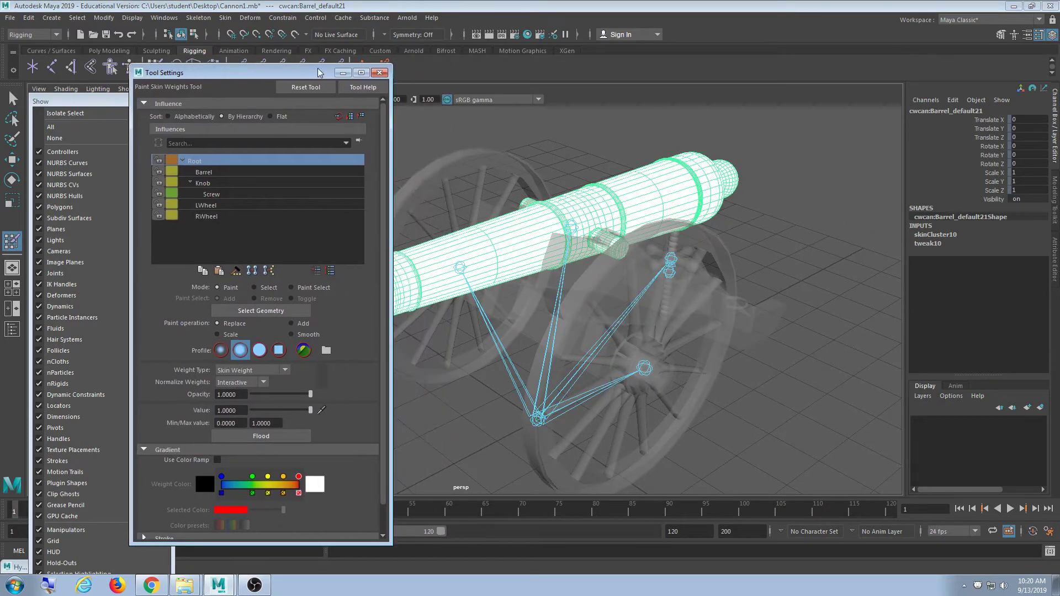
alt+middle_drag(509, 201, 584, 195)
alt+drag(584, 195, 604, 230)
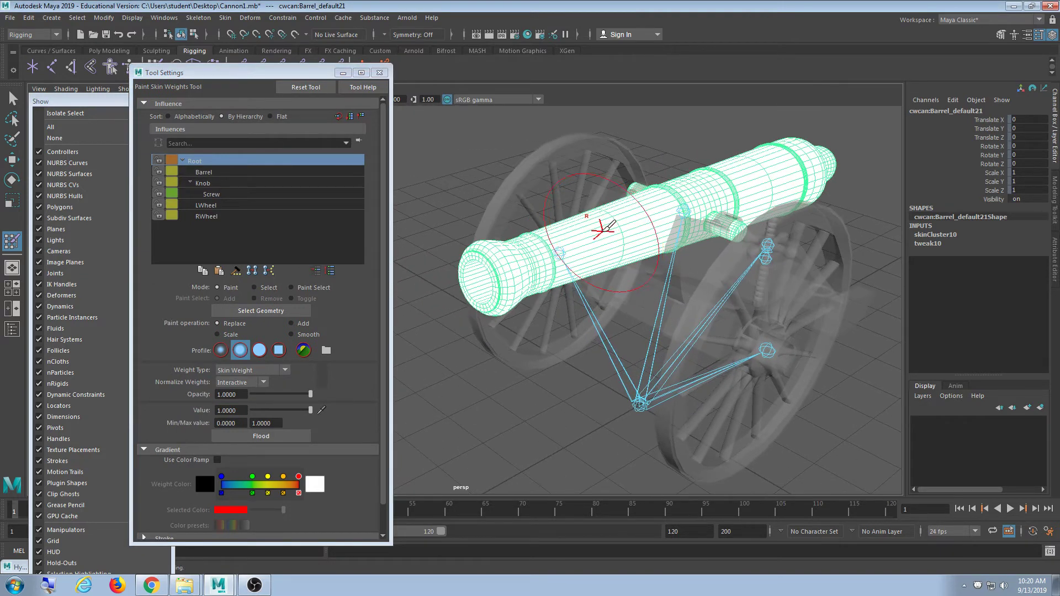
click(245, 173)
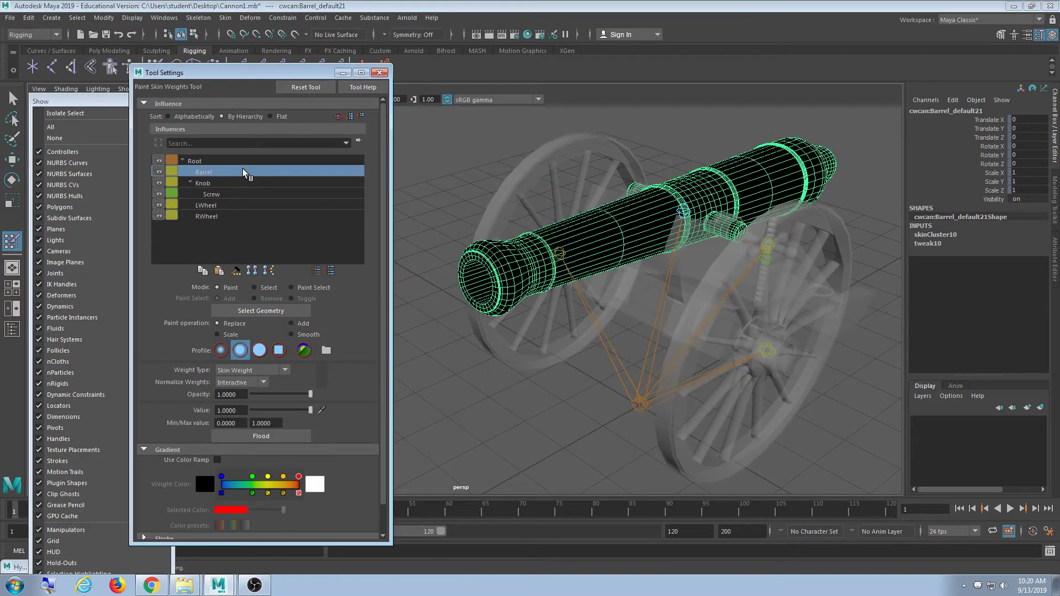
click(279, 436)
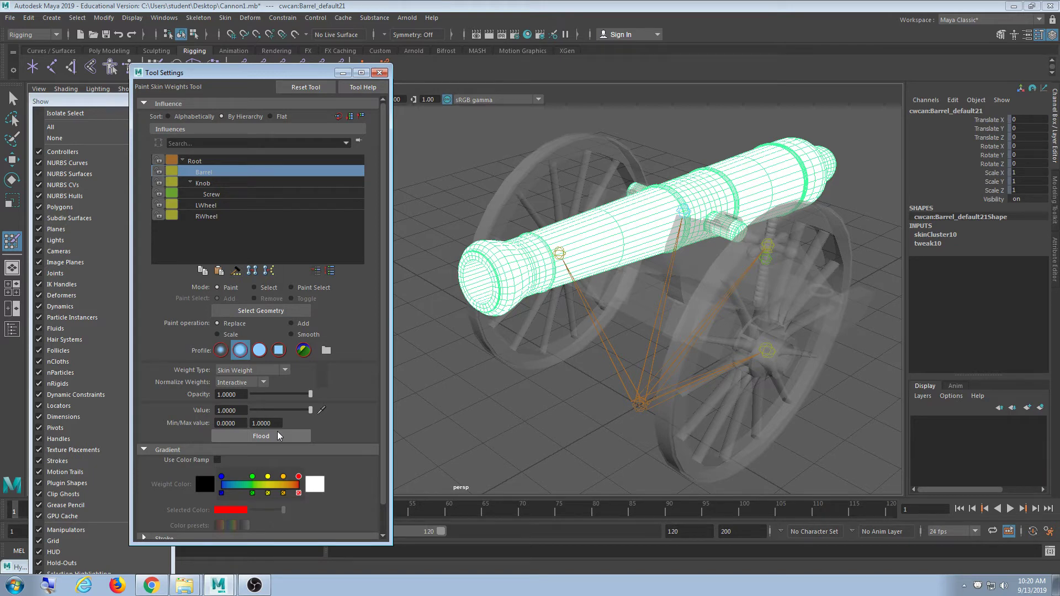
click(380, 72)
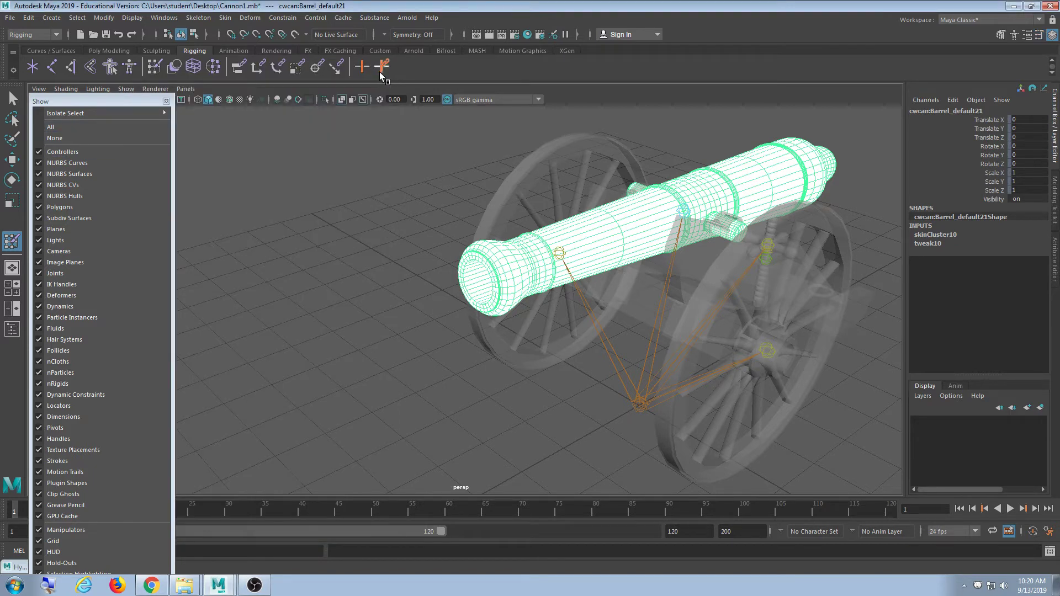
click(13, 98)
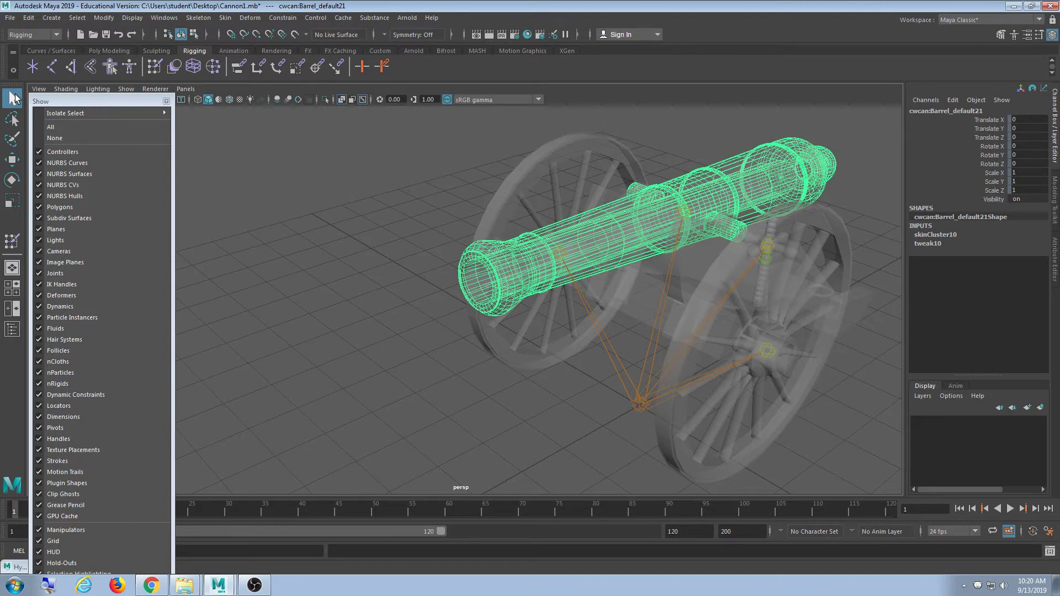
- Select the cross-shaped knob under the barrel's rear and flood it with a skin weight of 1 for the Knob influence
alt+drag(721, 376, 631, 306)
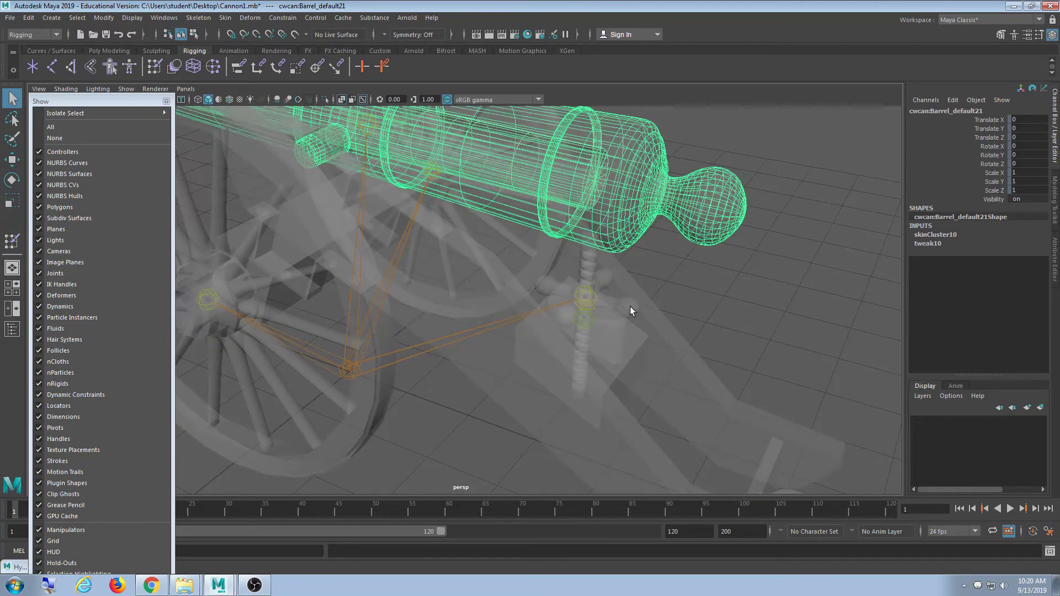
click(631, 306)
click(743, 296)
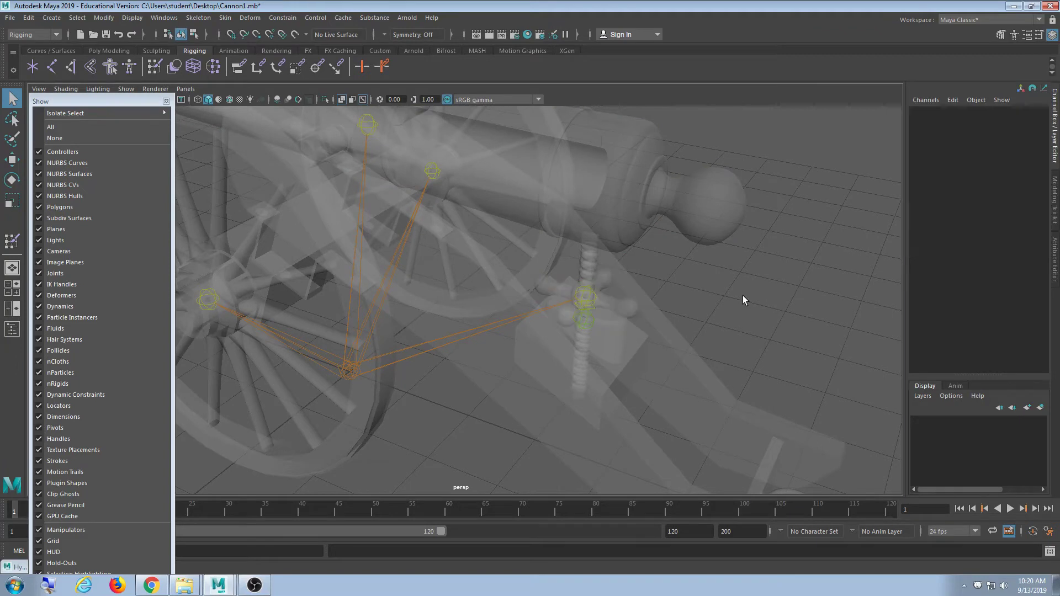
click(632, 305)
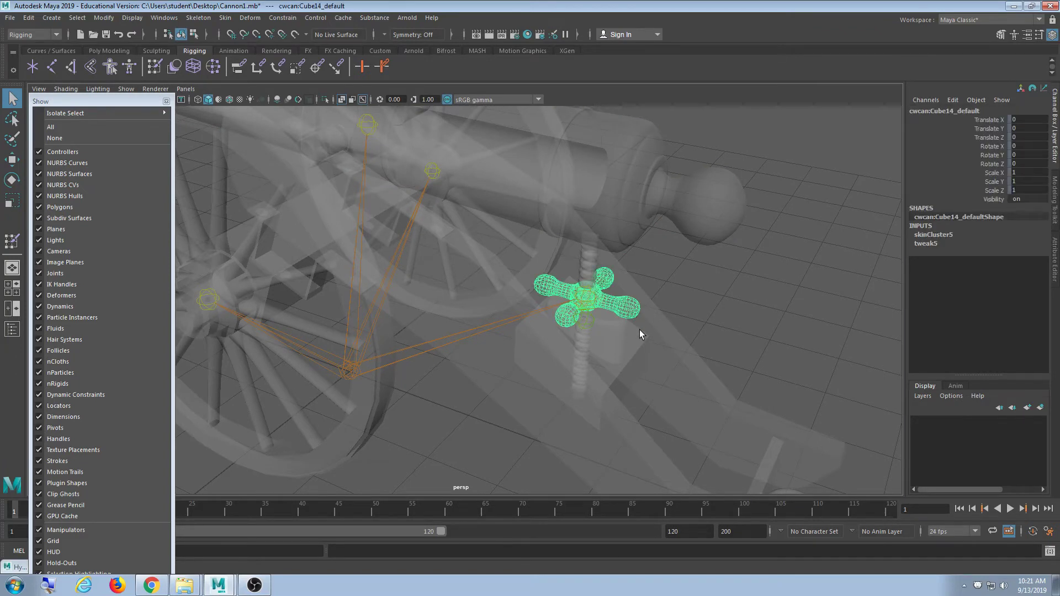
double_click(156, 67)
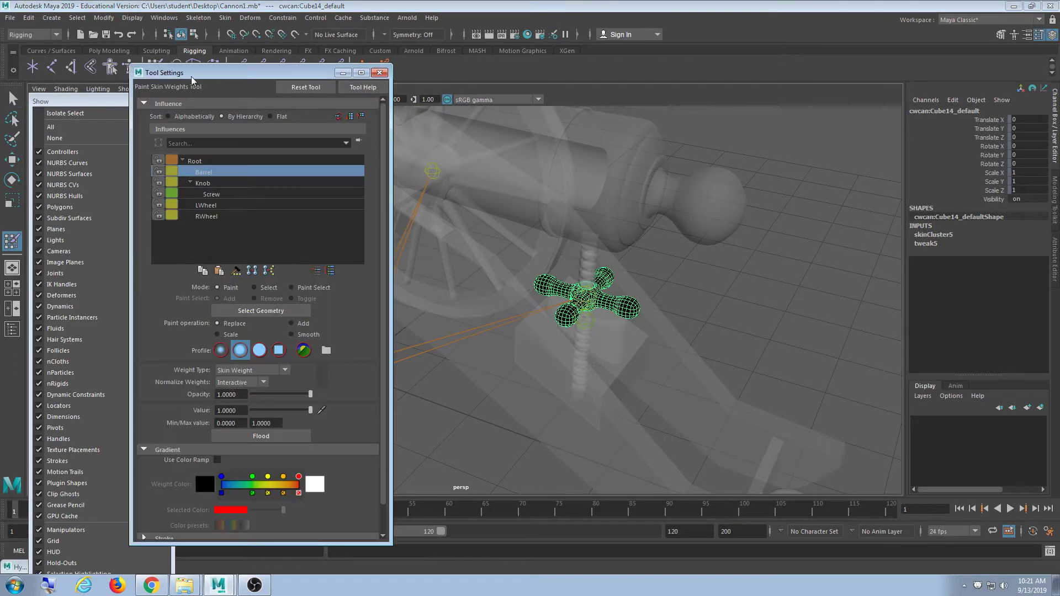
drag(260, 78, 254, 73)
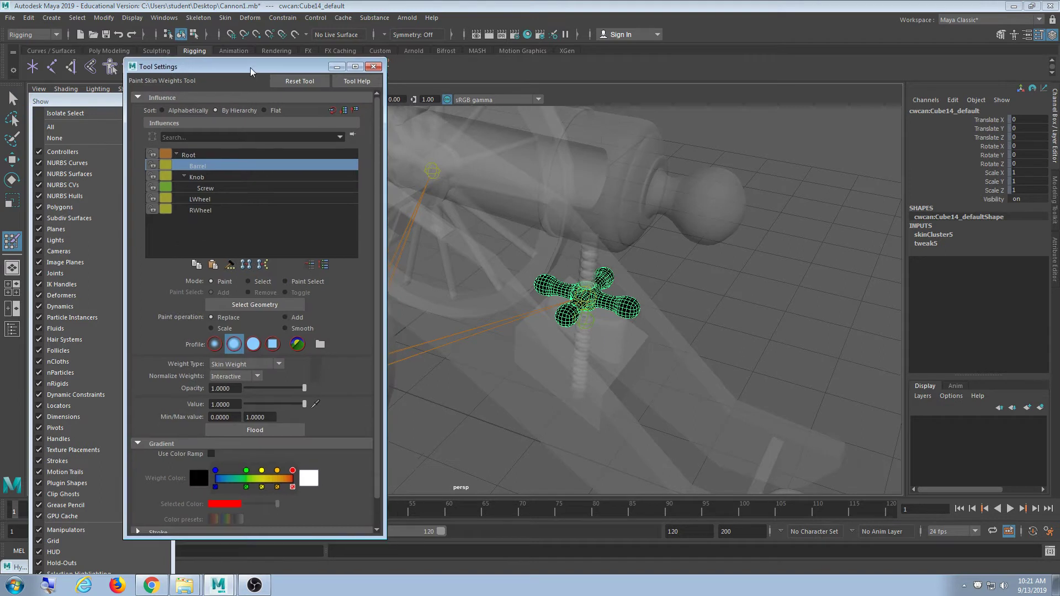
click(213, 182)
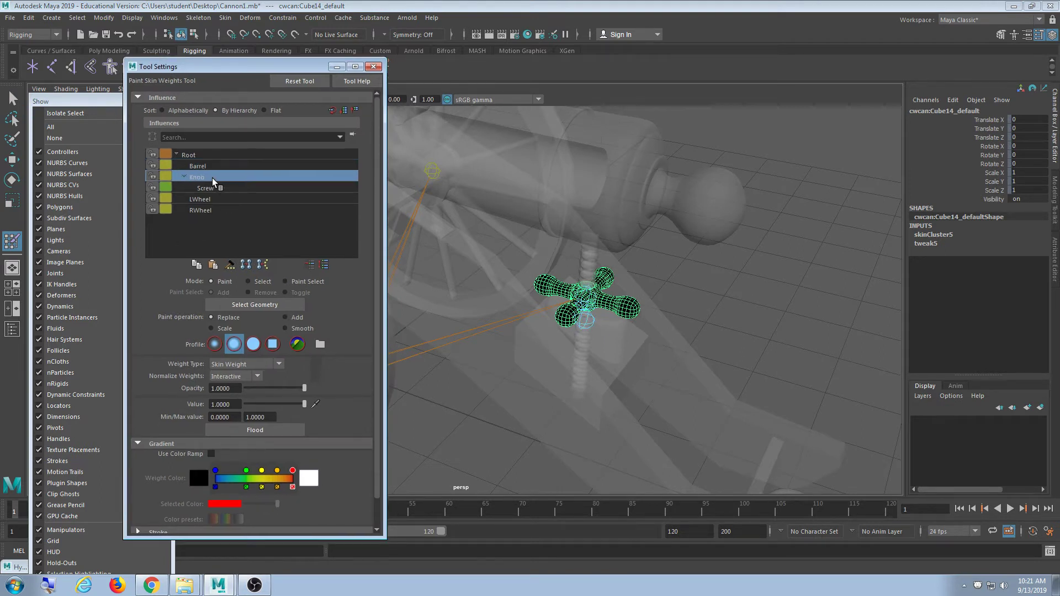
click(272, 430)
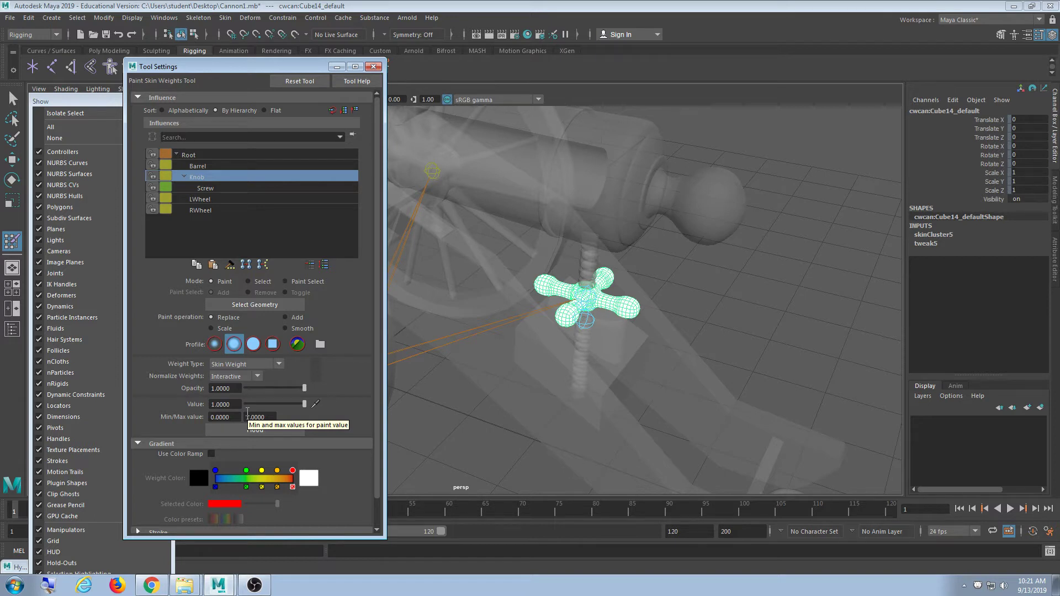
alt+drag(584, 287, 568, 350)
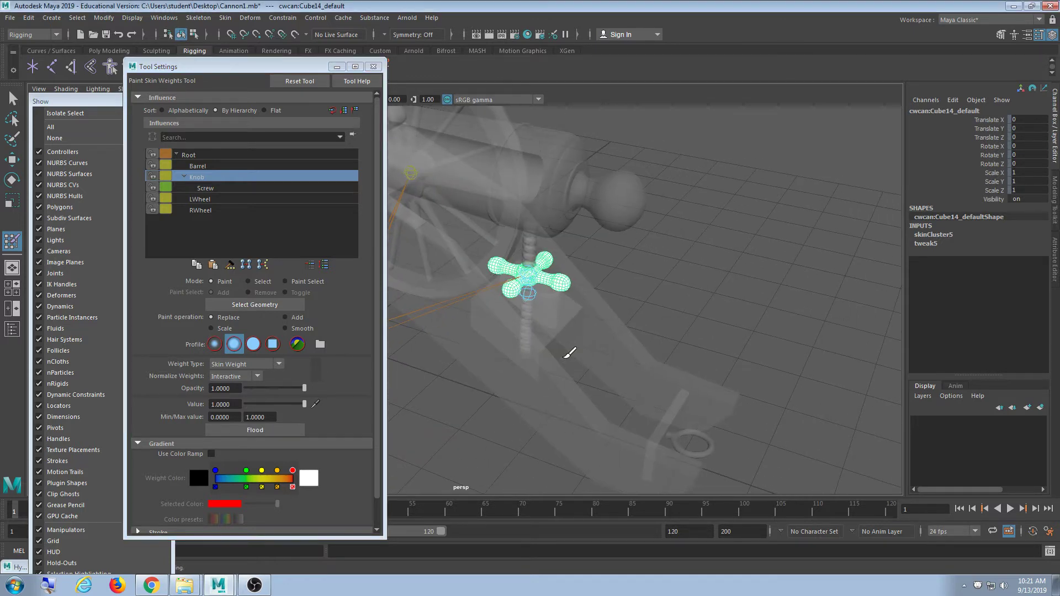
click(373, 66)
click(12, 99)
- Select the threaded screw running through the knob and flood it with a skin weight of 1 for the Screw influence
click(626, 289)
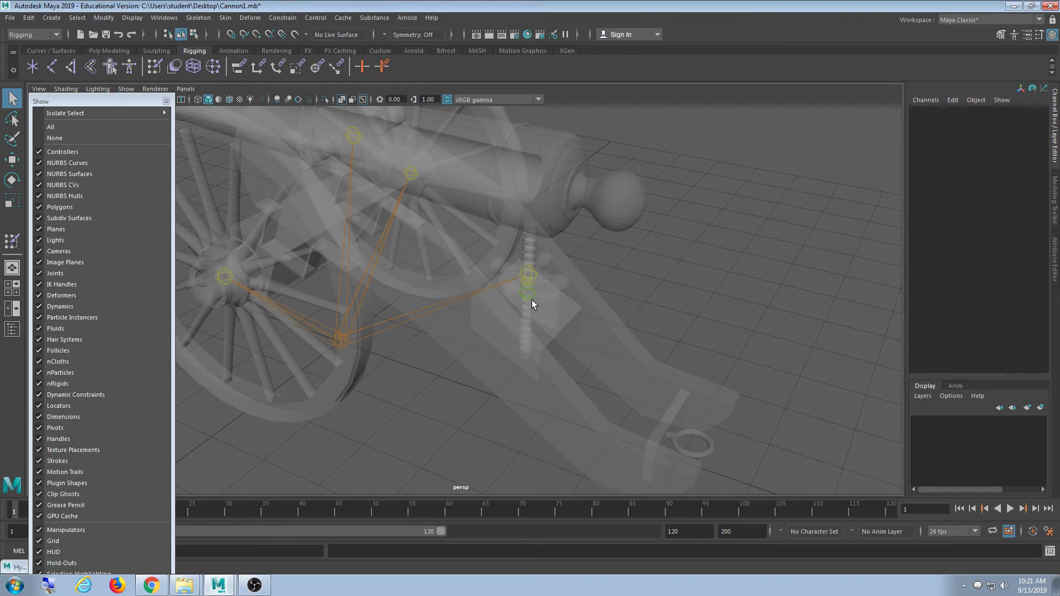
click(529, 314)
click(529, 250)
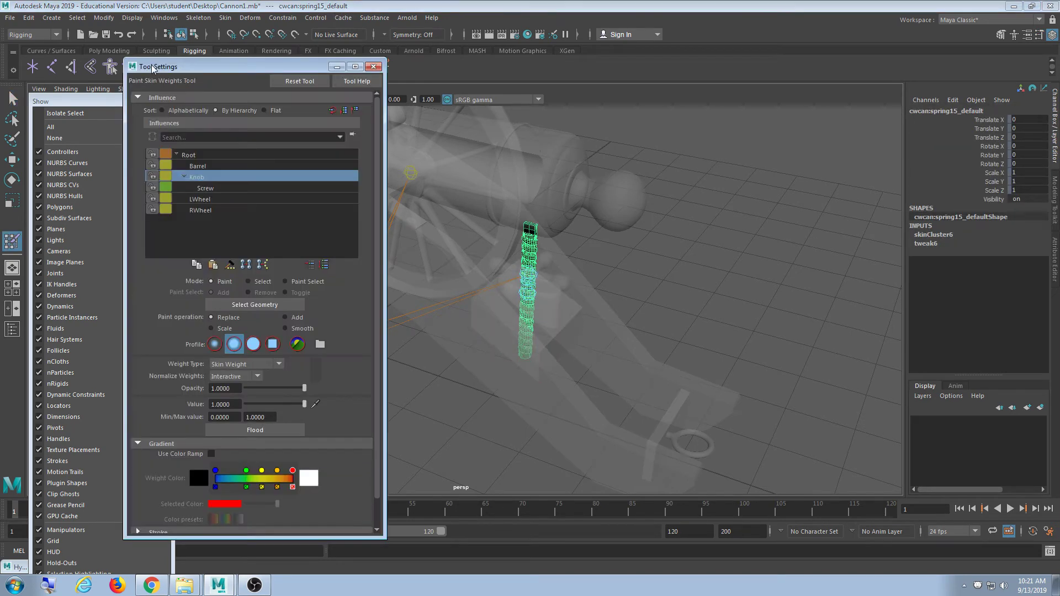
double_click(153, 67)
click(232, 189)
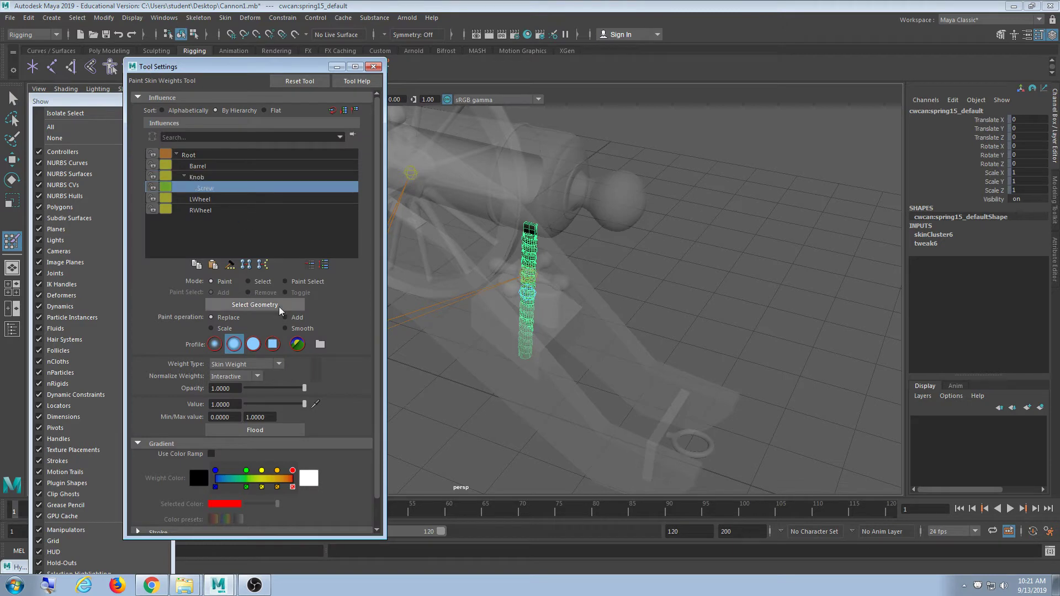
click(270, 431)
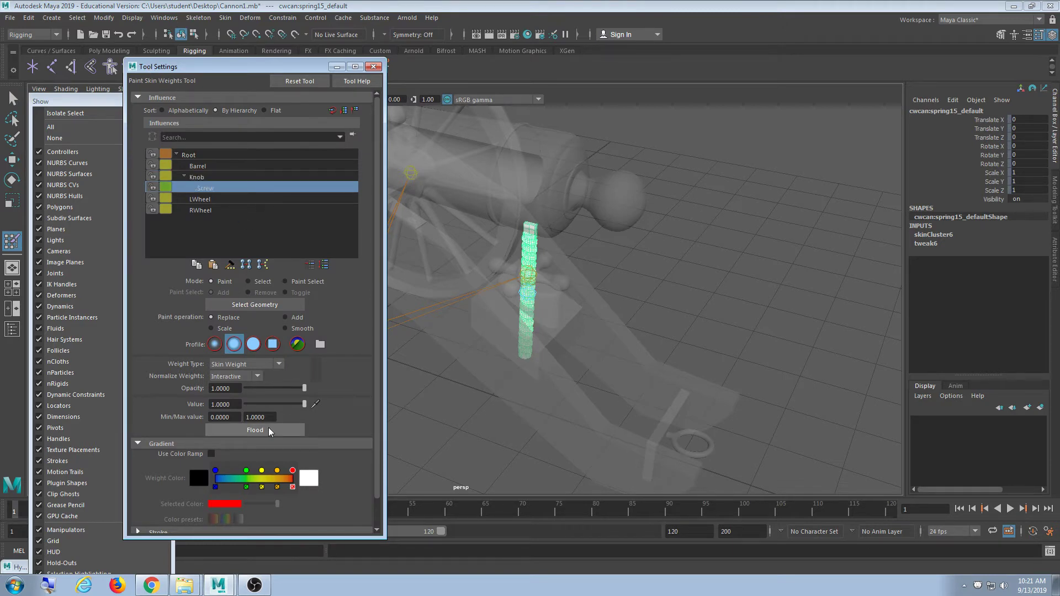
alt+drag(611, 314, 735, 342)
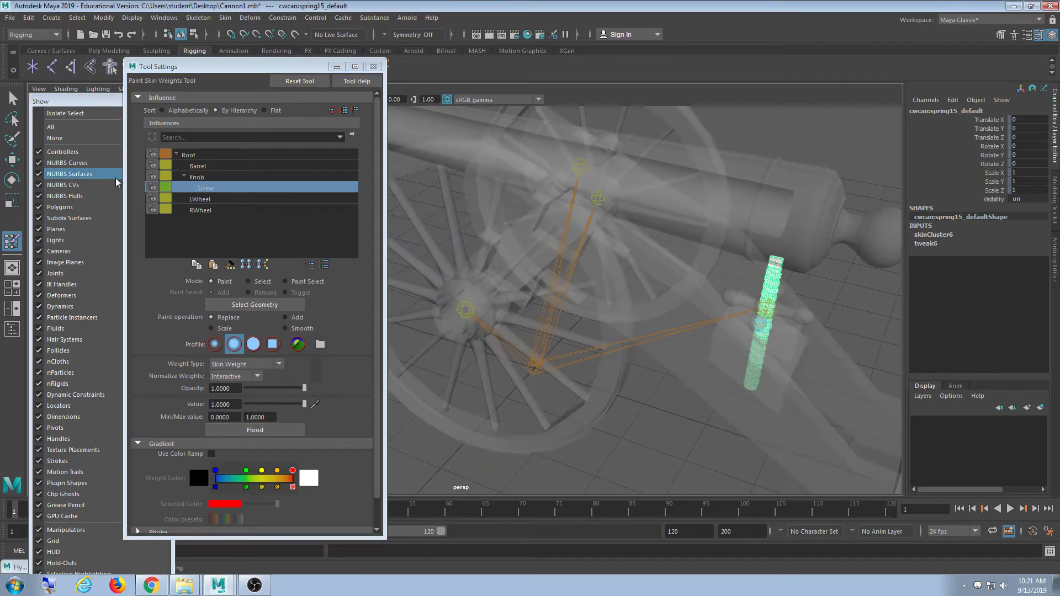
click(373, 67)
key(q)
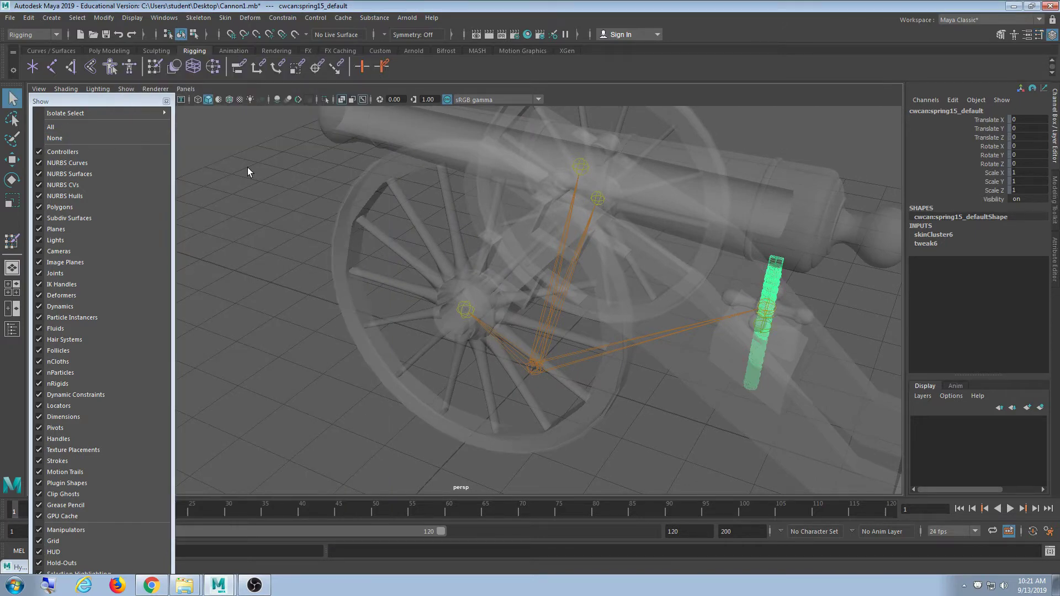
- Select the complete wheel on the near side of the cannon, including its outer rim, spokes and hub
alt+drag(247, 167, 584, 283)
click(378, 226)
click(584, 284)
alt+drag(539, 260, 495, 261)
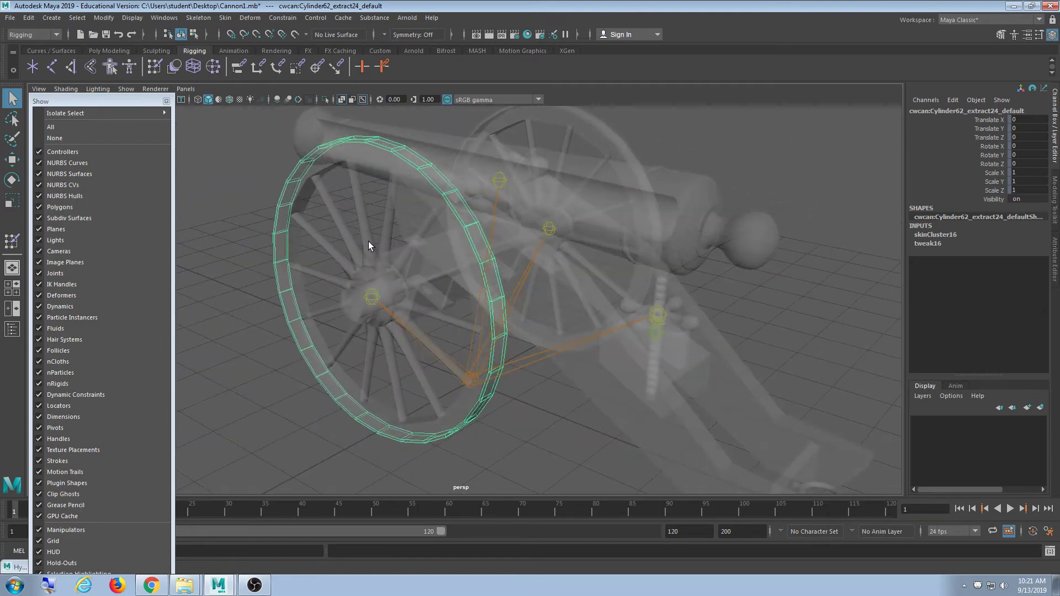
click(360, 209)
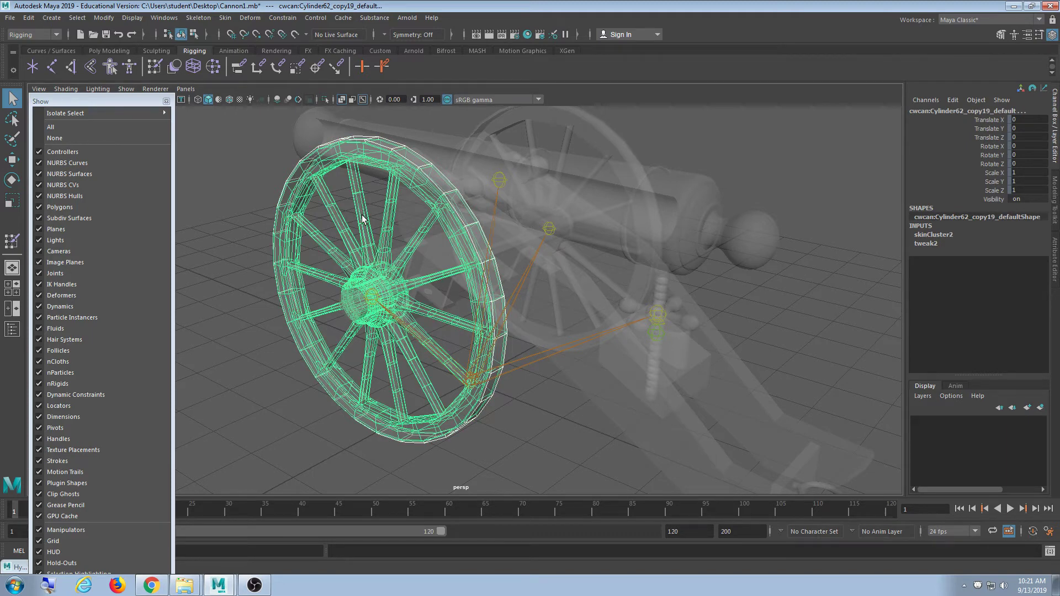
- Flood the selected wheel geometry with a skin weight of 1 for the LWheel influence, using the Paint Skin Weights tool
double_click(180, 65)
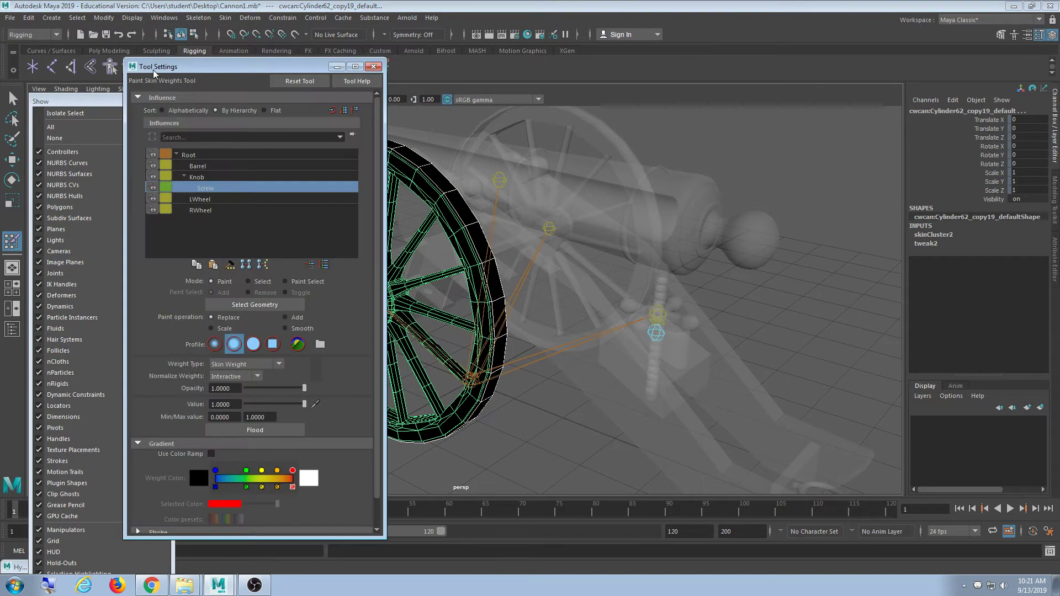
click(232, 209)
click(231, 200)
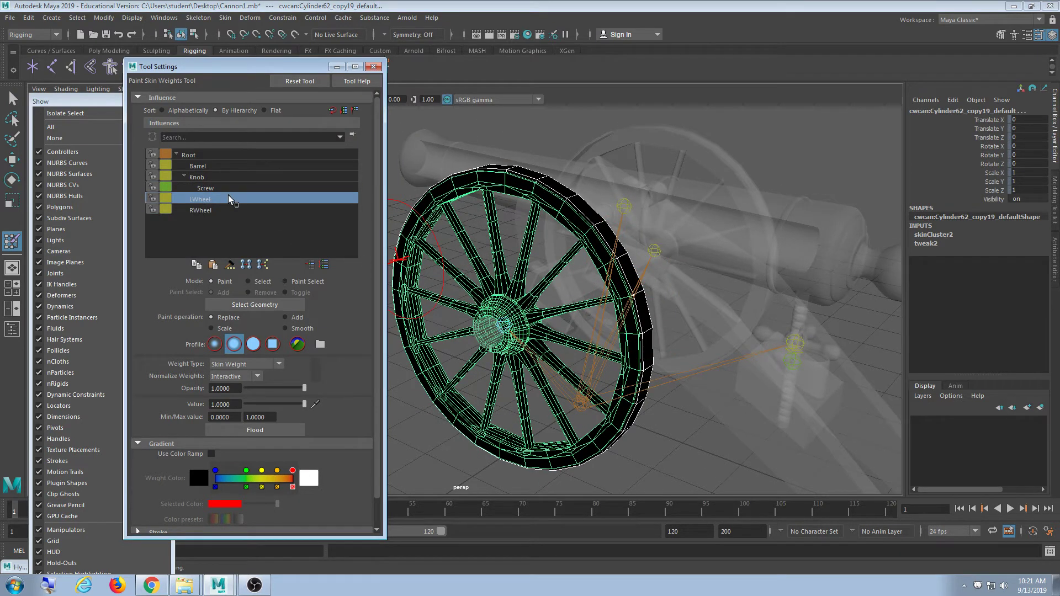
click(256, 430)
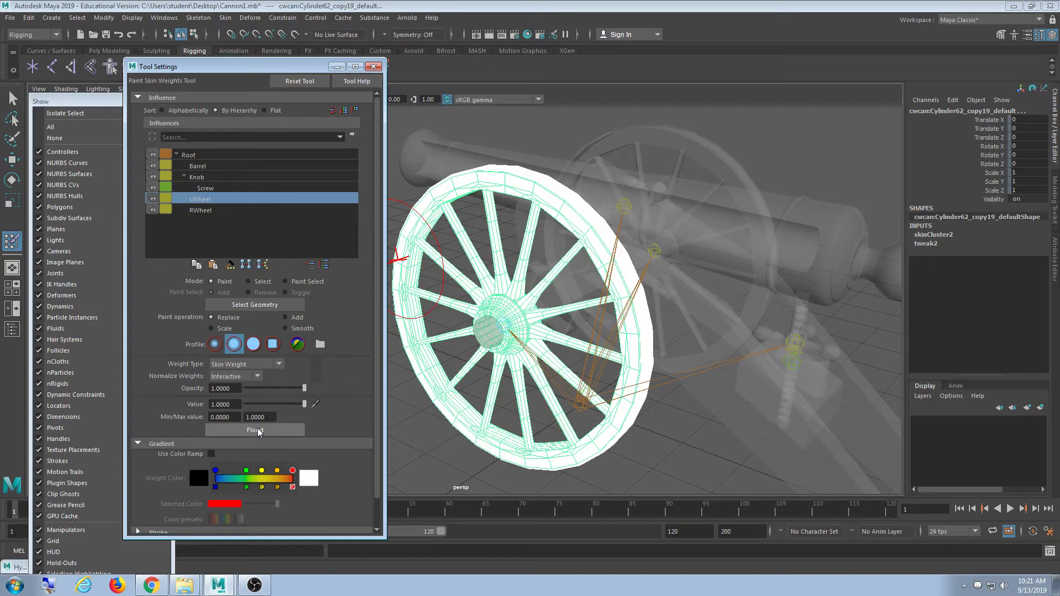
click(374, 66)
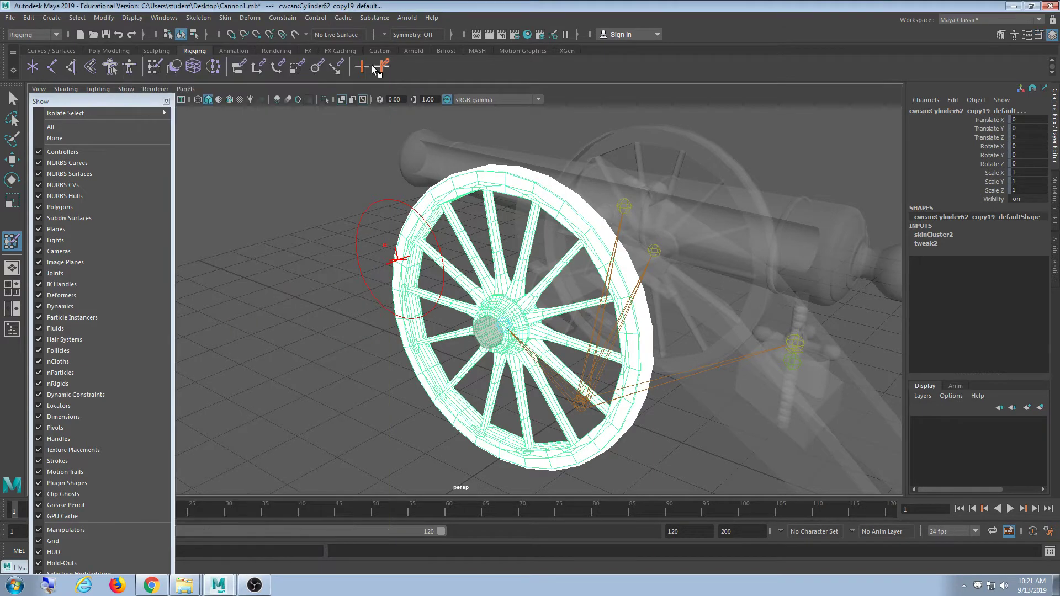
- Select the complete wheel on the opposite side of the cannon, including its outer rim, spokes and hub
alt+drag(453, 216, 558, 309)
click(13, 99)
mouse_move(277, 232)
alt+mouse_down()
mouse_move(421, 221)
mouse_move(459, 153)
alt+mouse_up()
click(549, 183)
alt+drag(549, 184, 575, 211)
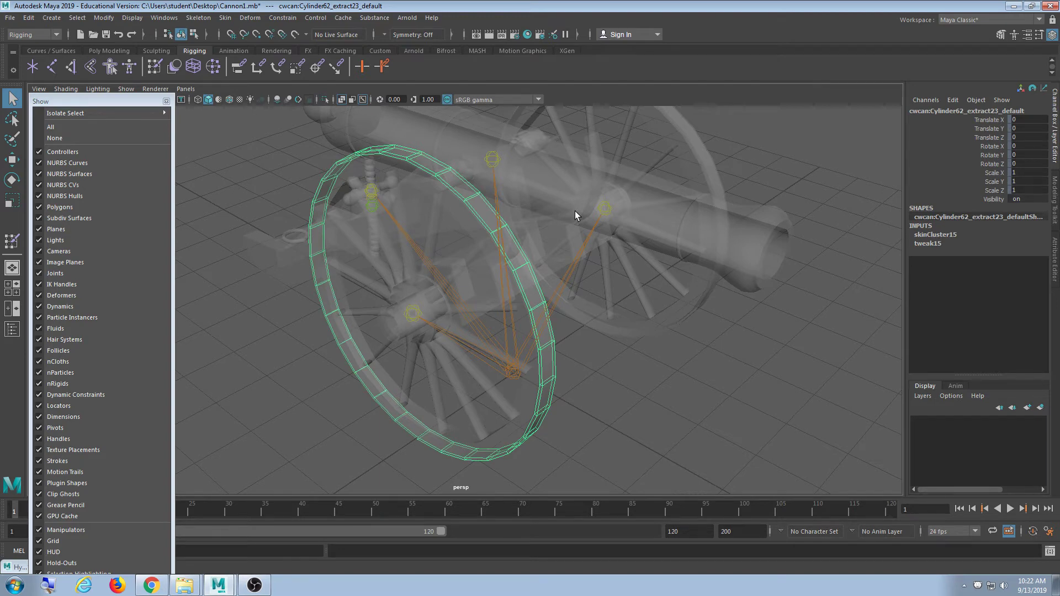
alt+drag(575, 211, 691, 339)
alt+drag(523, 311, 497, 248)
click(484, 234)
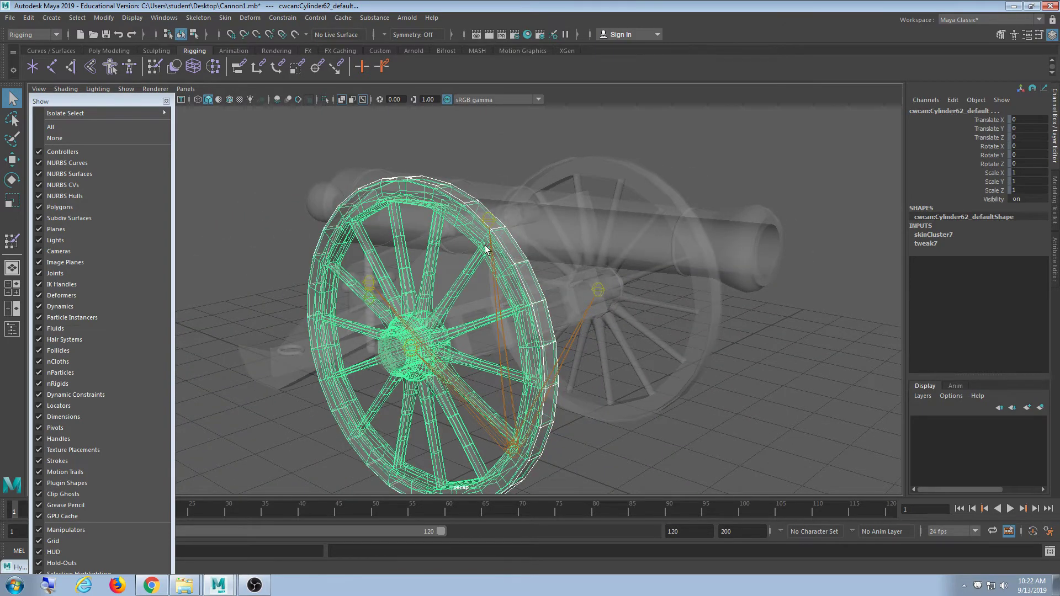
- Start the Paint Skin Weights tool on the opposite wheel and choose the RWheel influence
double_click(158, 66)
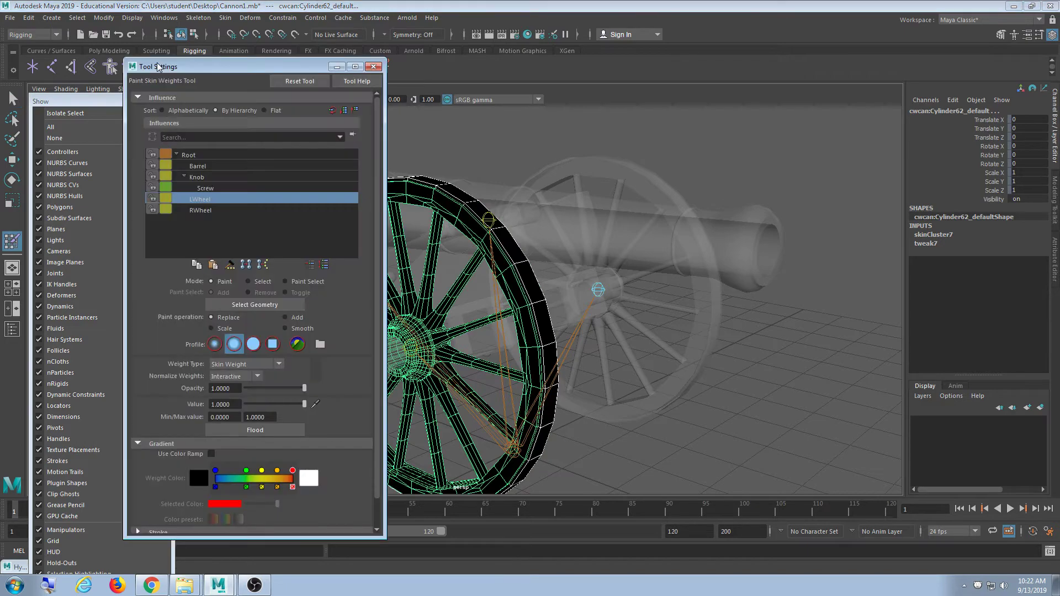
alt+drag(504, 276, 605, 276)
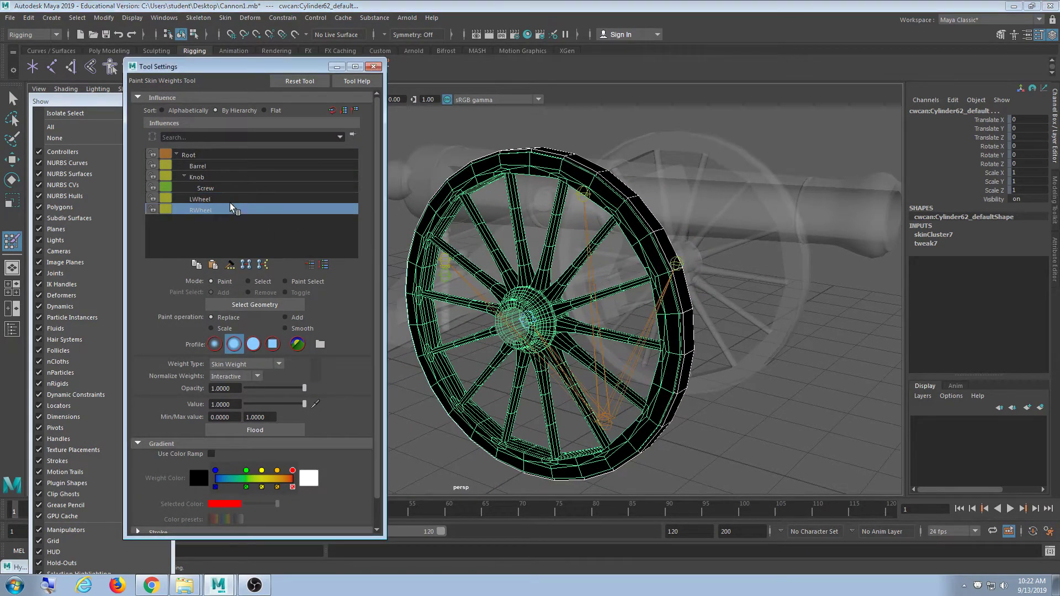
click(228, 210)
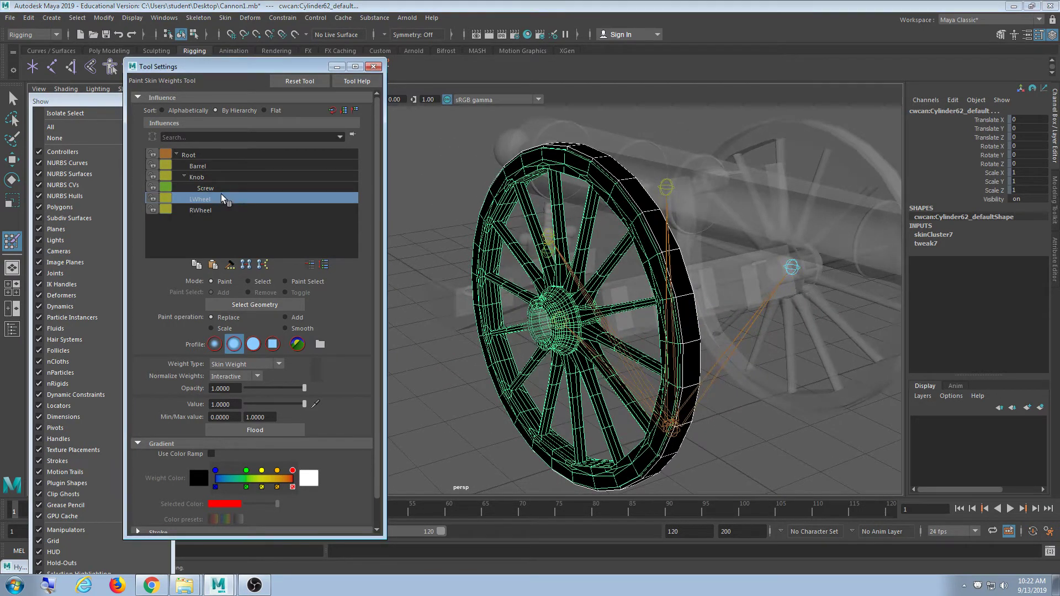
- Compare the Screw, LWheel and RWheel influences in the Paint Skin Weights Tool to find the joint matching the displayed wheel
key(Up)
key(Up)
key(Up)
key(Up)
click(235, 187)
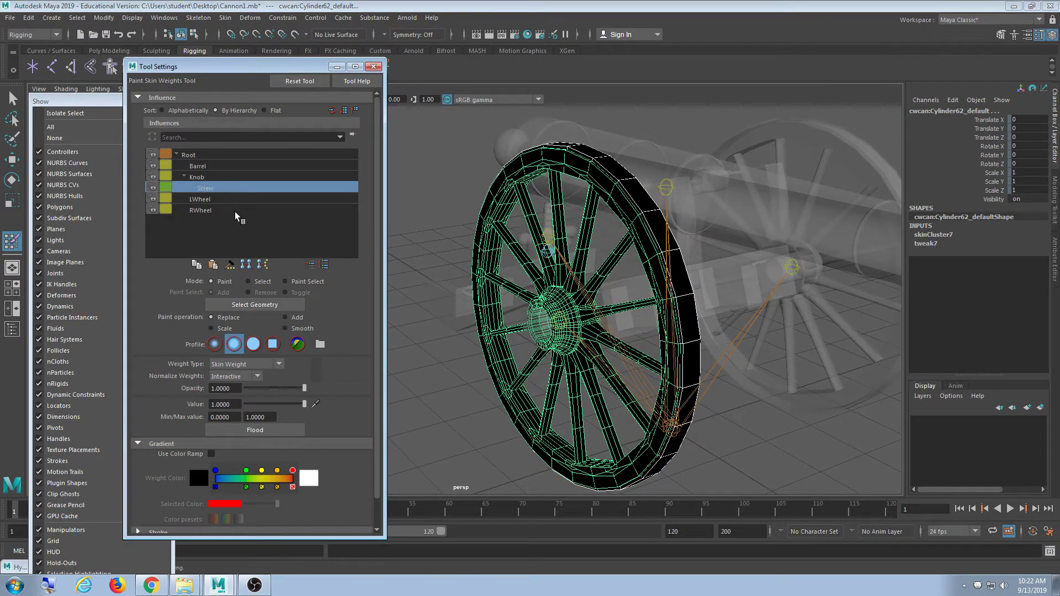
click(234, 211)
click(226, 197)
click(230, 209)
click(226, 197)
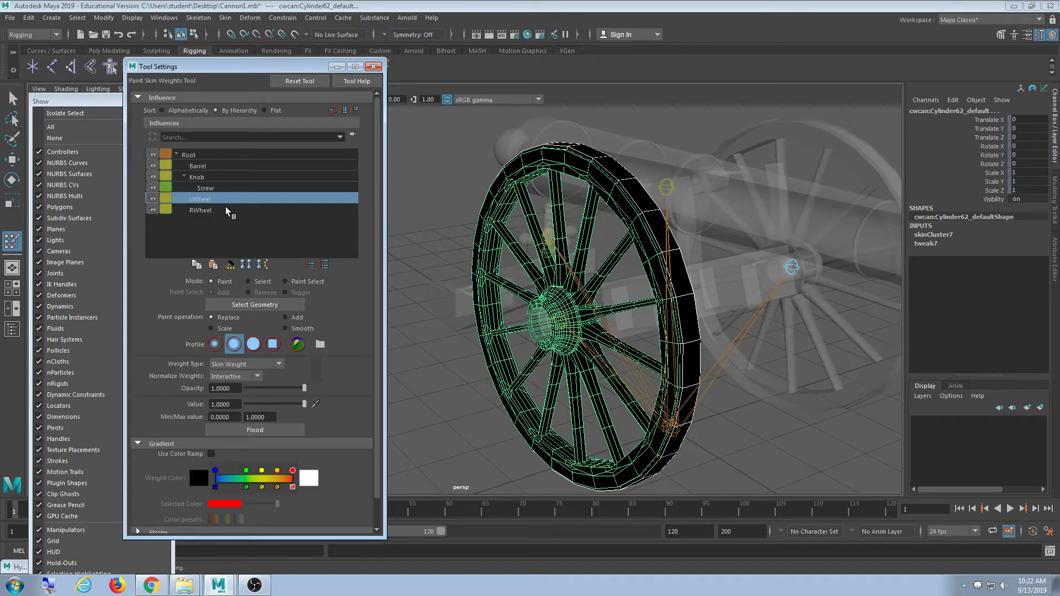
click(230, 209)
click(226, 199)
click(229, 209)
click(227, 200)
click(229, 209)
click(226, 199)
click(229, 209)
click(225, 203)
click(227, 209)
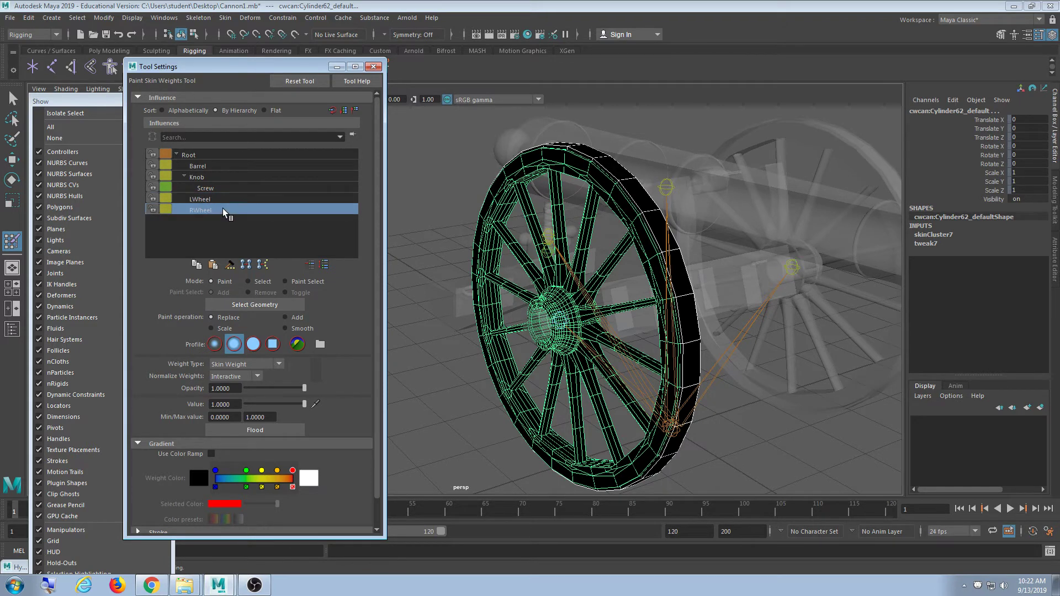
click(227, 199)
- Flood the displayed wheel with full RWheel influence, using Replace at value 1.0, and close the Paint Skin Weights settings
click(228, 209)
alt+drag(530, 265, 572, 269)
click(277, 431)
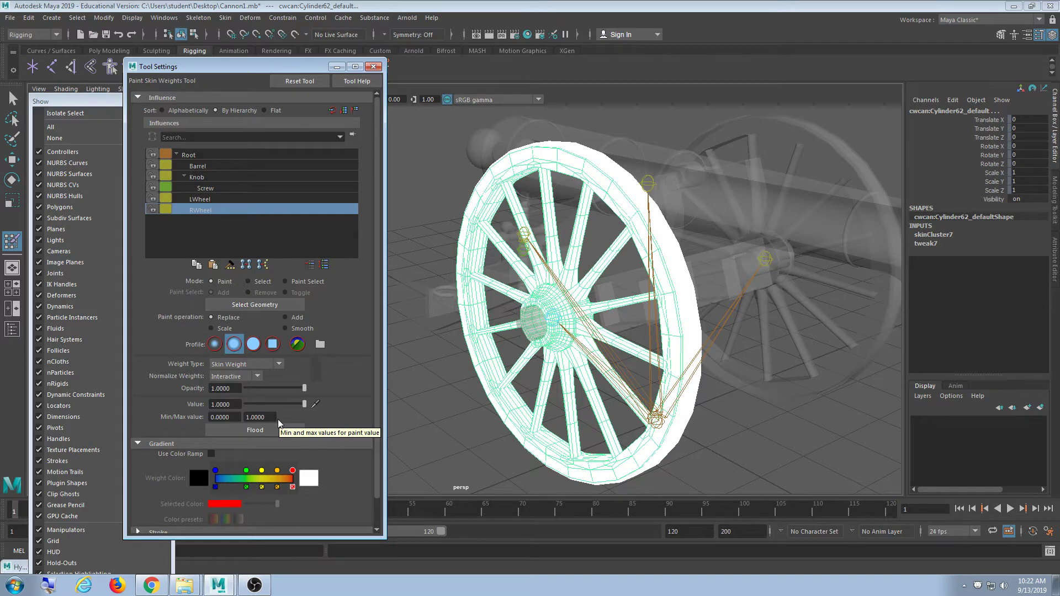
click(374, 66)
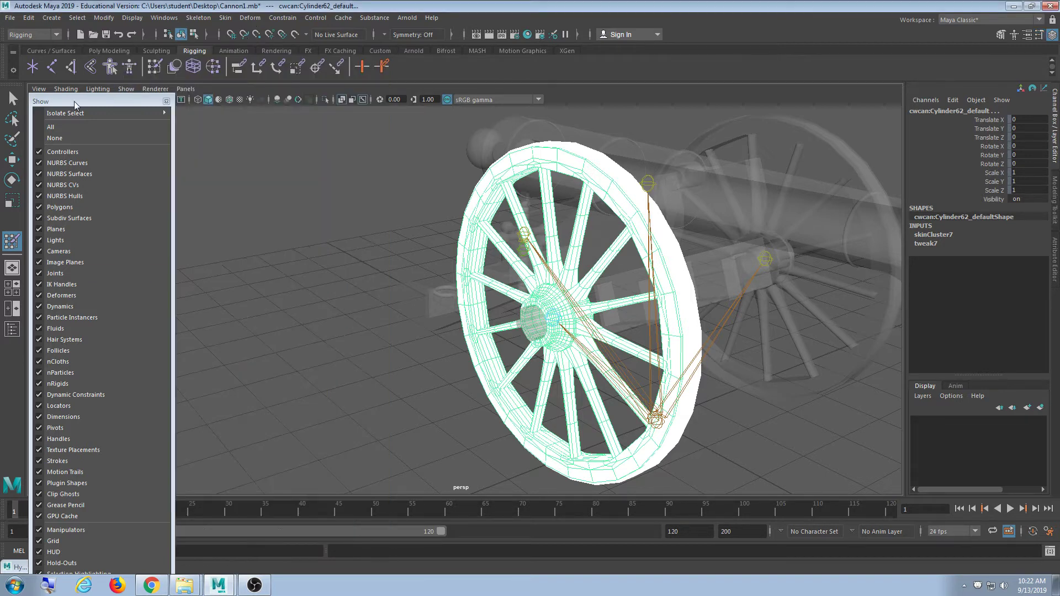
click(12, 101)
- Test-move the Root and Barrel joints to check the cannon's skinning, undoing each move
alt+drag(575, 314, 415, 359)
click(480, 374)
mouse_move(480, 374)
alt+mouse_down()
mouse_move(480, 391)
mouse_move(497, 375)
mouse_move(694, 354)
mouse_move(645, 322)
mouse_move(561, 359)
mouse_move(538, 338)
mouse_move(564, 319)
mouse_move(480, 286)
mouse_move(470, 373)
mouse_move(471, 362)
alt+mouse_up()
key(w)
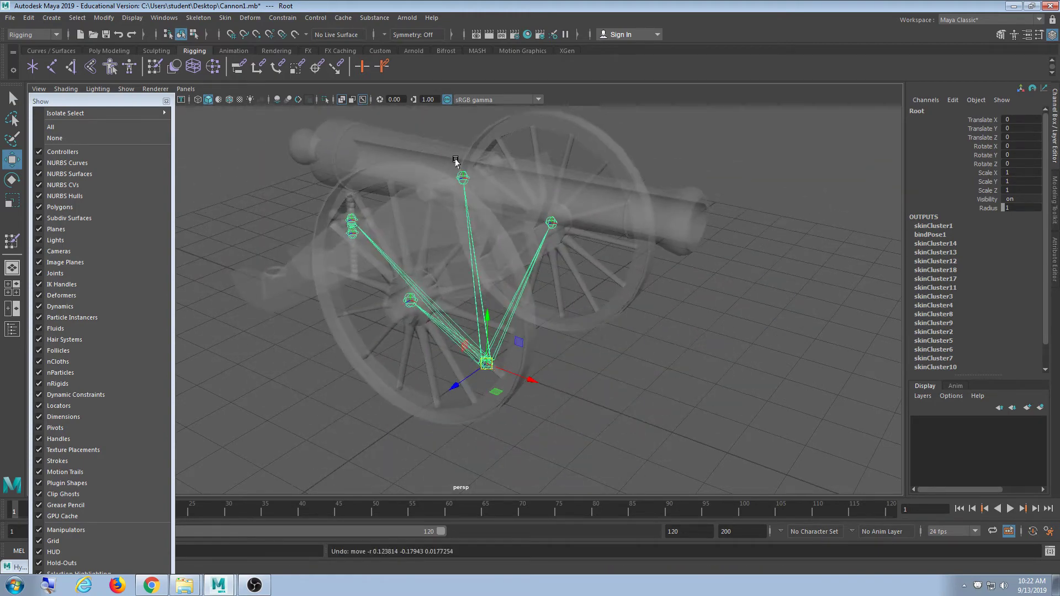
click(463, 176)
alt+drag(463, 176, 454, 148)
key(ctrl+z)
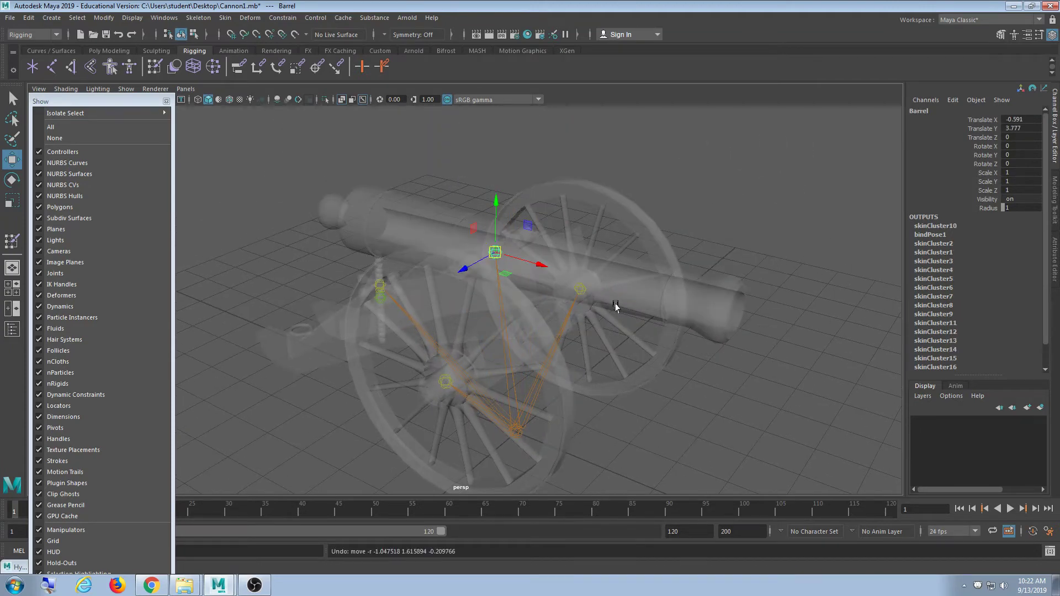
- Test-move the RWheel and LWheel joints to check that each wheel follows, undoing the moves
click(445, 382)
drag(451, 396, 337, 380)
key(ctrl+z)
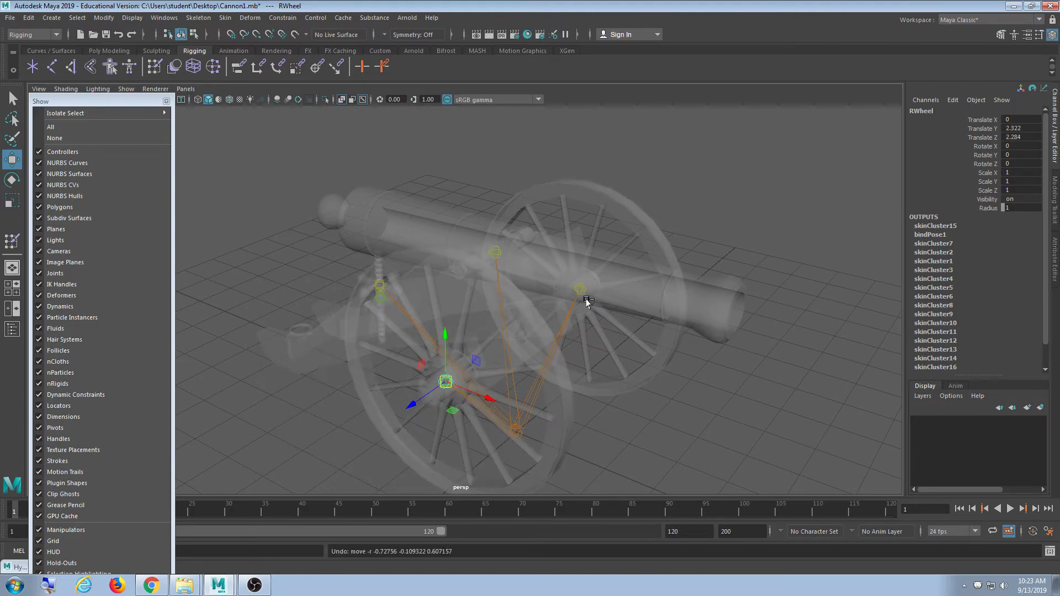
click(576, 291)
drag(576, 291, 480, 355)
- Test-move the Knob and Screw joints on the elevation mechanism, undoing each move
scroll(421, 260, up, 5)
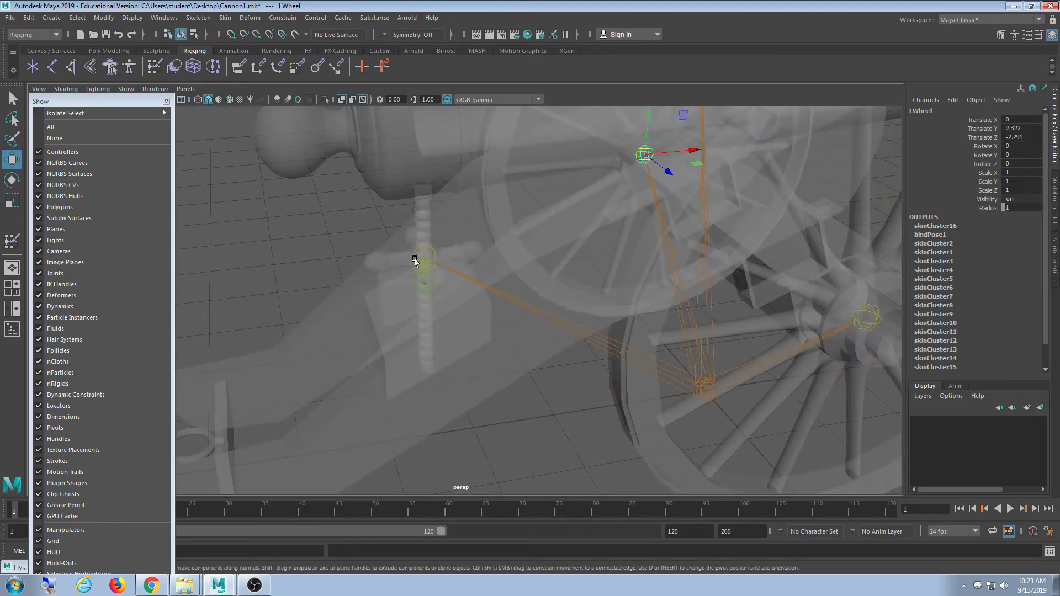
click(421, 258)
drag(421, 258, 414, 318)
key(ctrl+z)
click(433, 288)
click(424, 287)
key(ctrl+z)
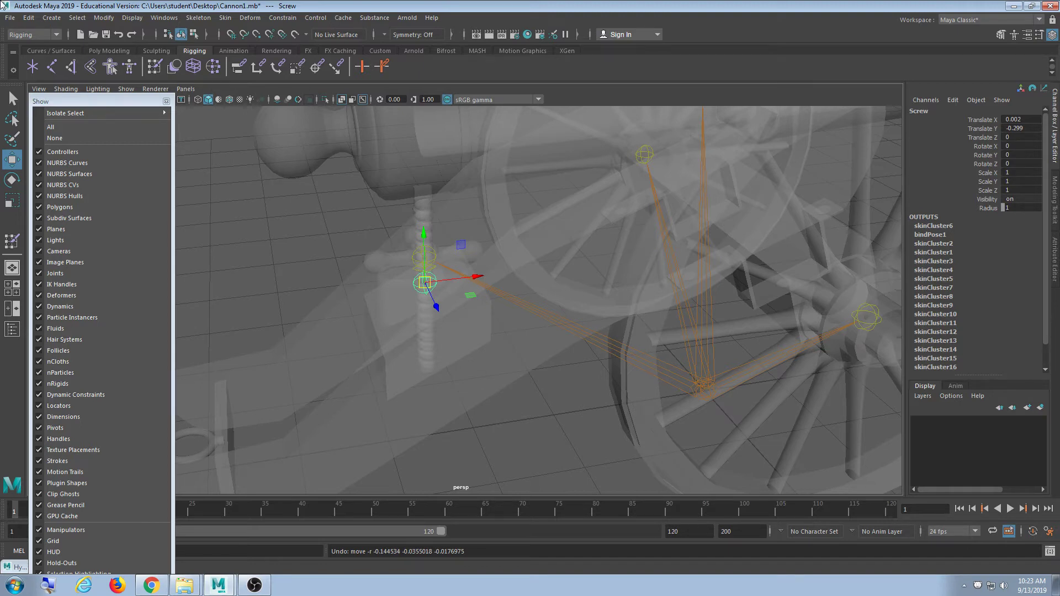
- Save the current scene Cannon1.mb
click(12, 17)
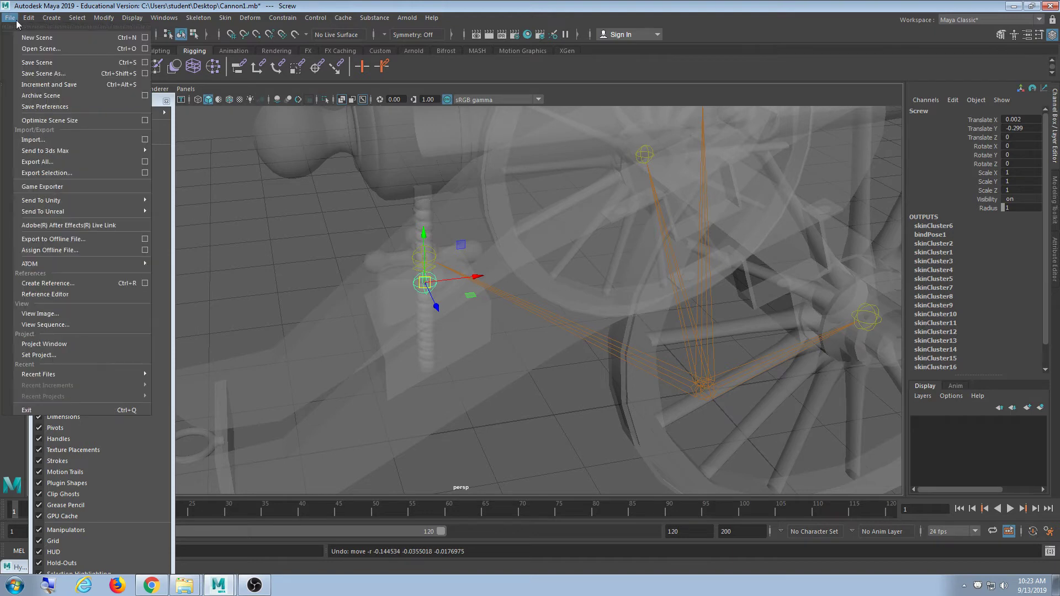
click(63, 66)
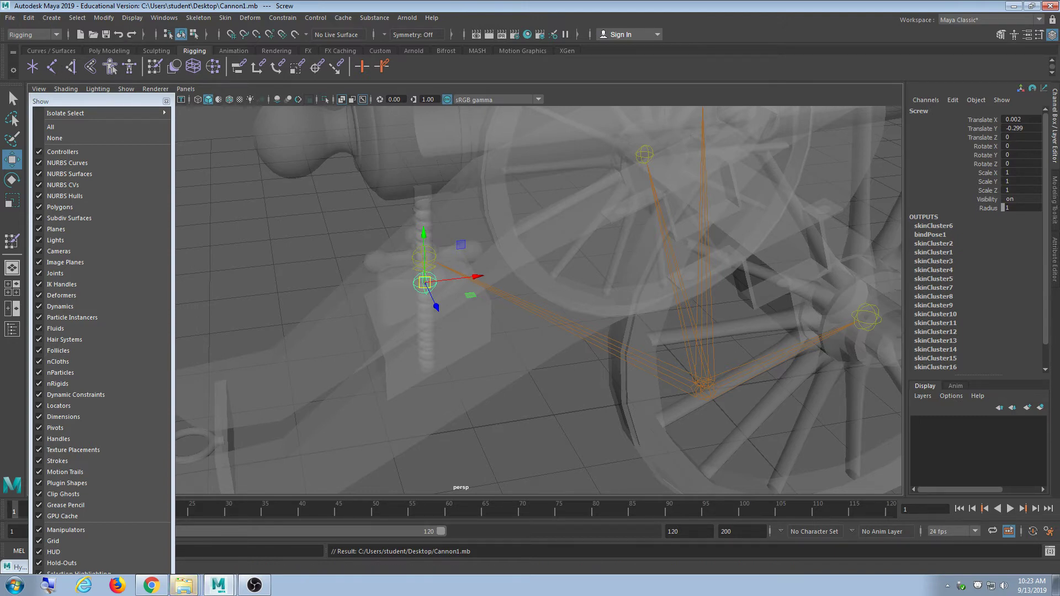
- Copy Cannon1.mb from the desktop to Removable Disk (F:) and close the drive's window
click(1014, 6)
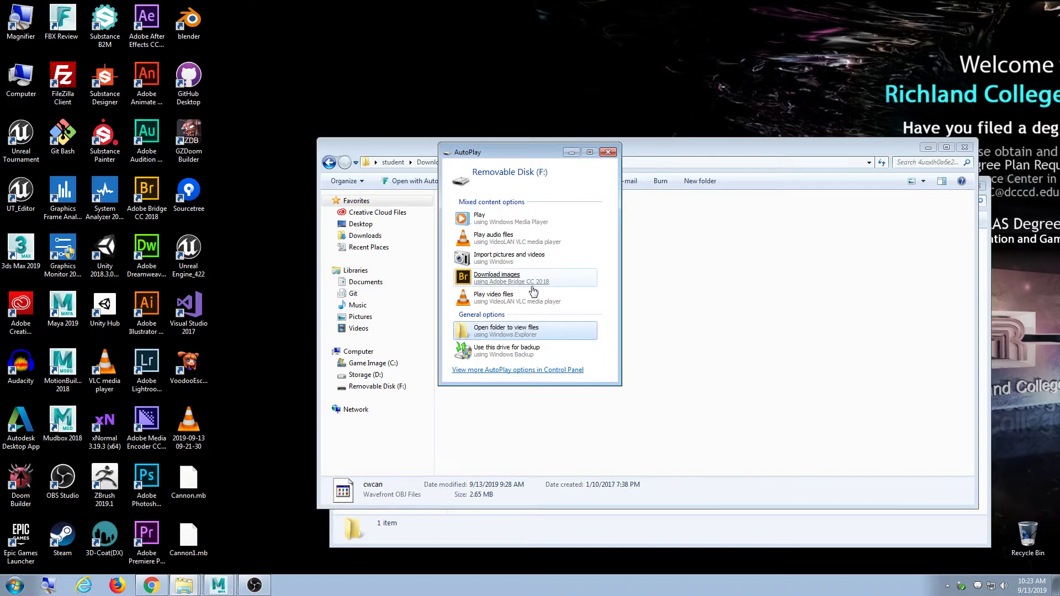
click(516, 331)
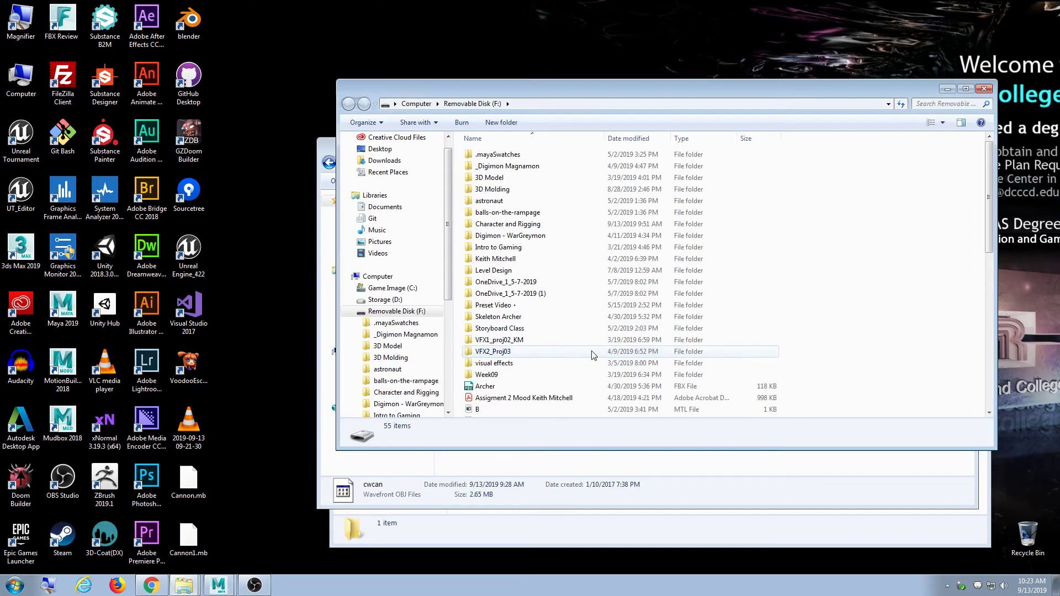
scroll(594, 355, down, 11)
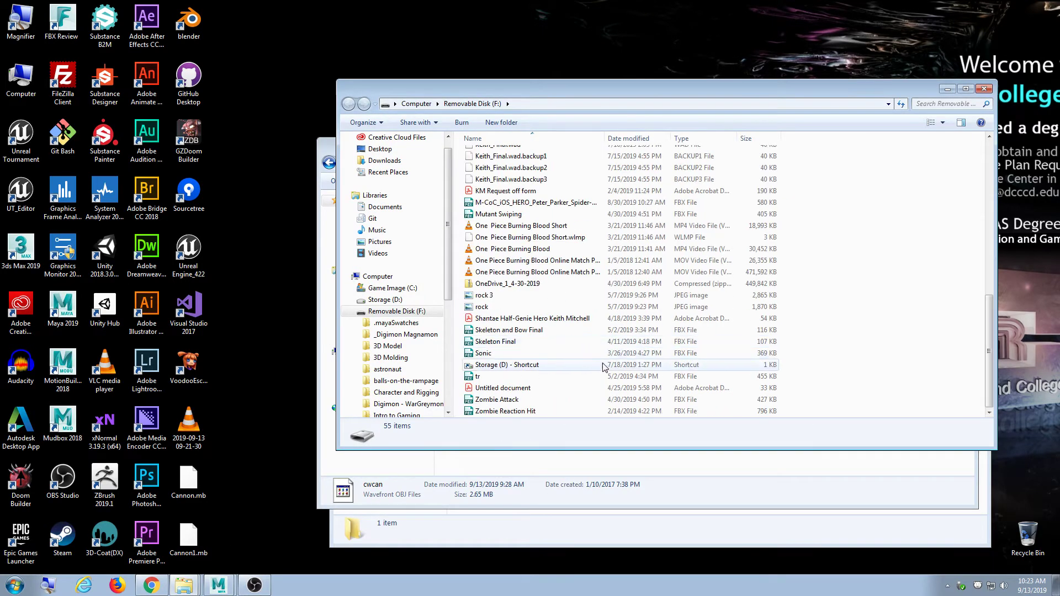
scroll(601, 355, up, 4)
key(f)
key(f)
key(f)
key(f)
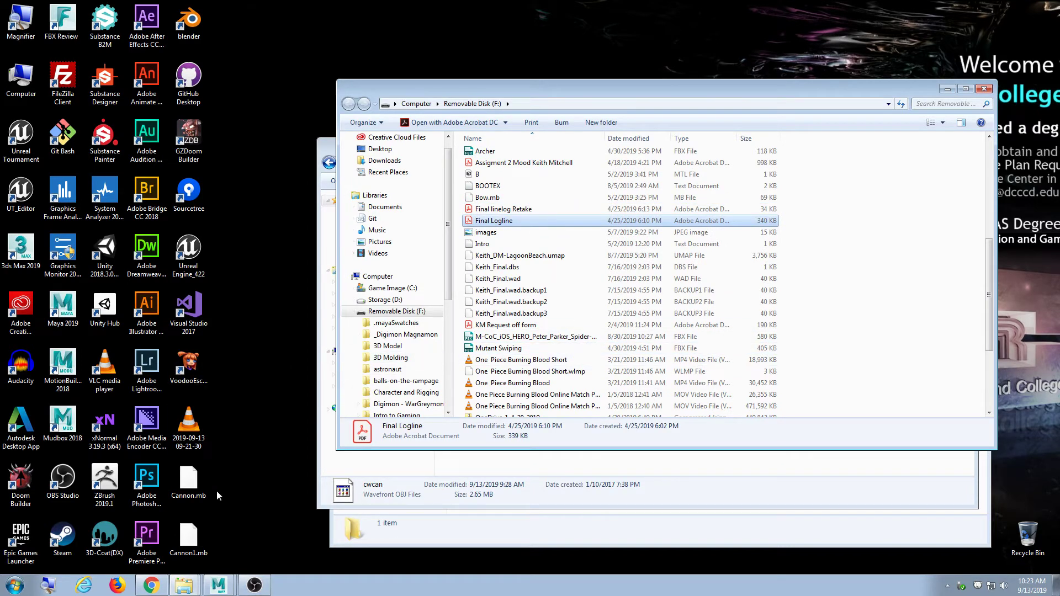
scroll(584, 354, down, 1)
key(ctrl+v)
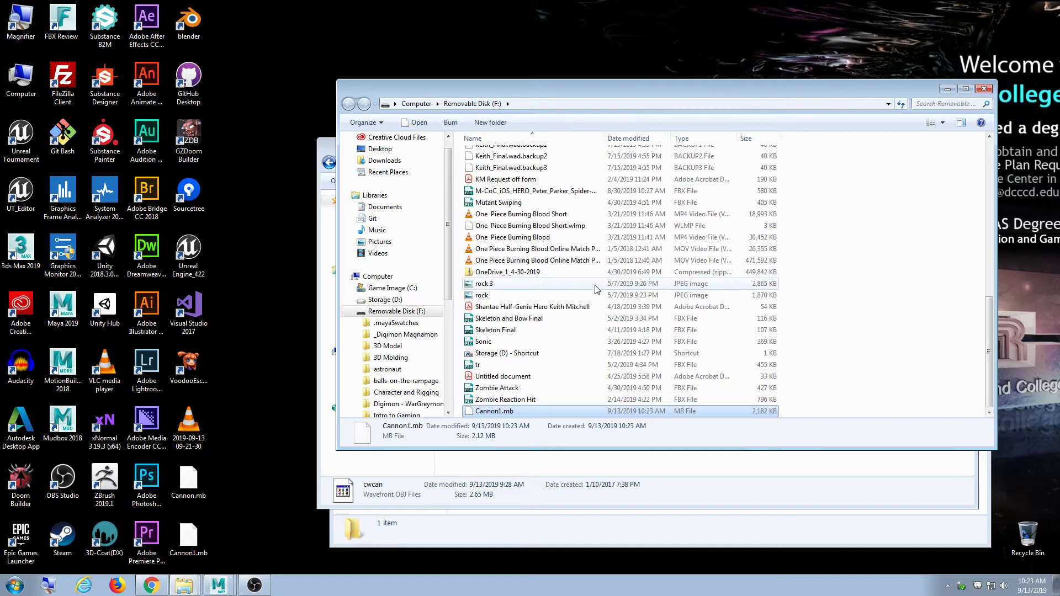
click(984, 89)
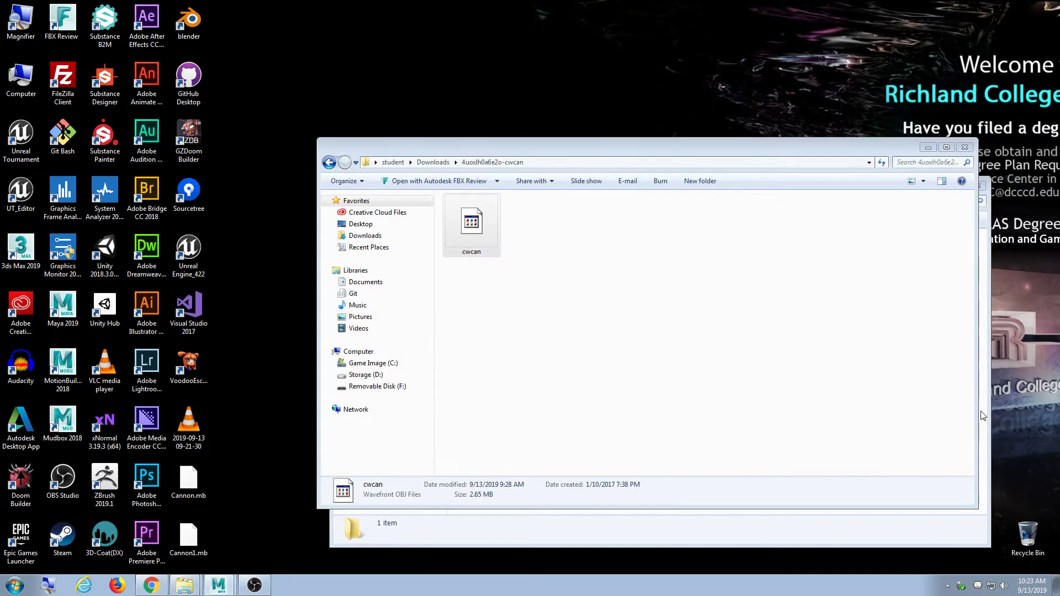
- Safely eject Removable Disk (F:) and switch back to Maya
click(961, 589)
click(953, 569)
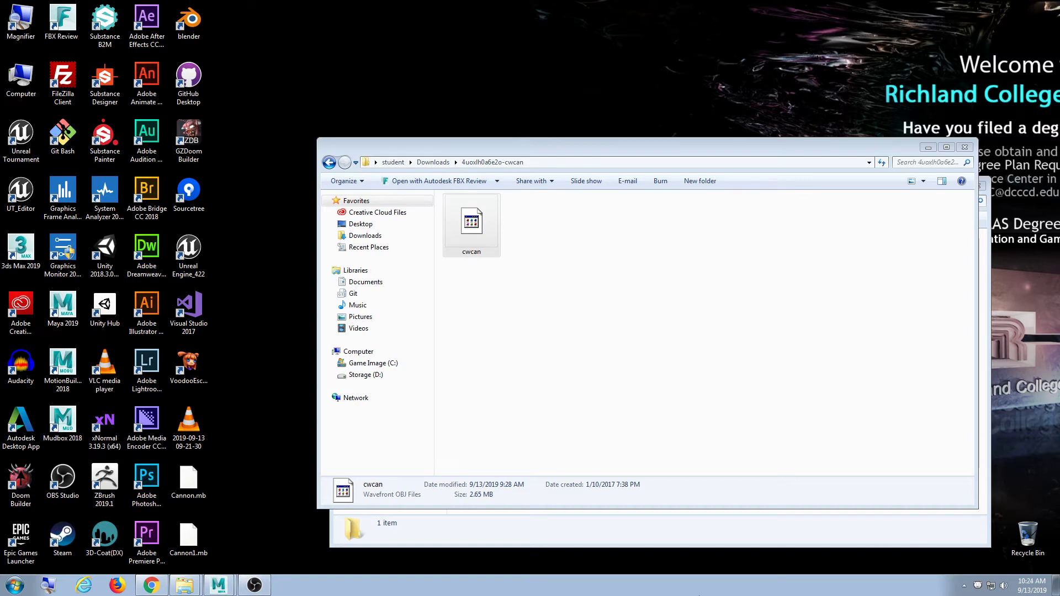
click(231, 589)
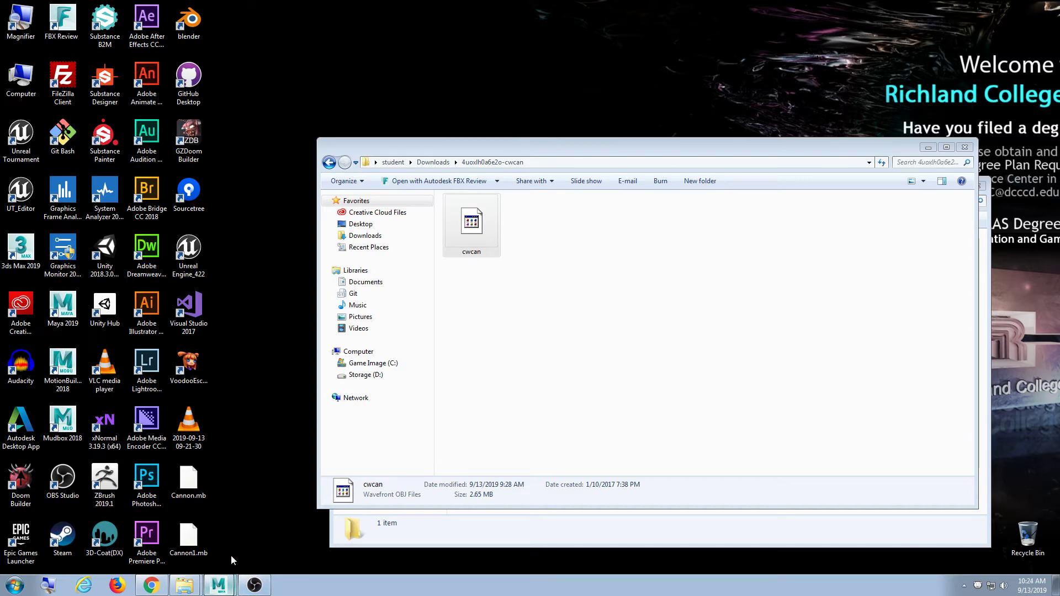
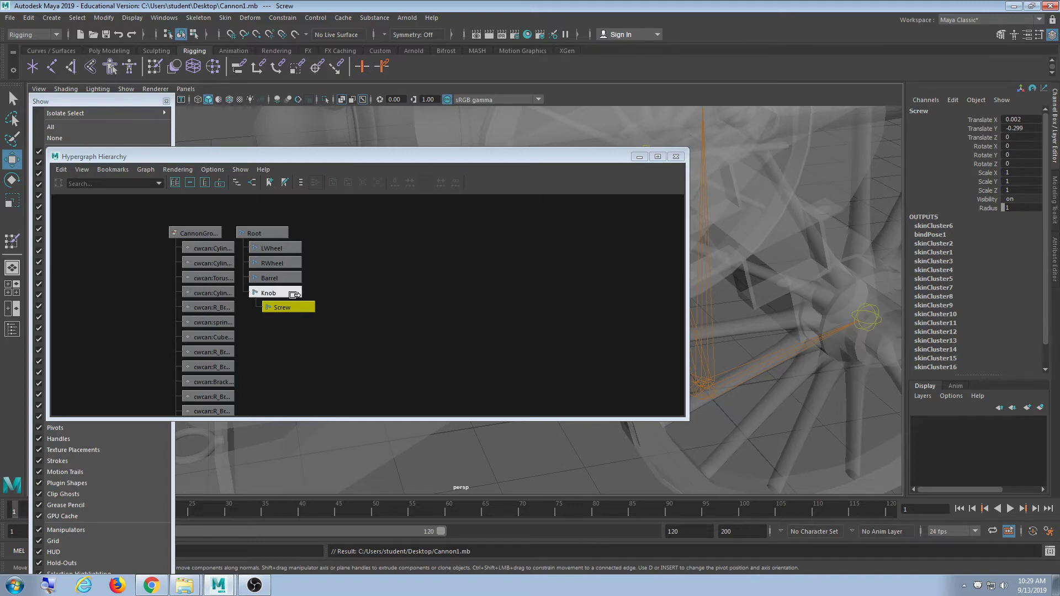
- Group the Root joint in the Hypergraph Hierarchy, undo the grouping and close the Hypergraph
click(274, 232)
key(ctrl+g)
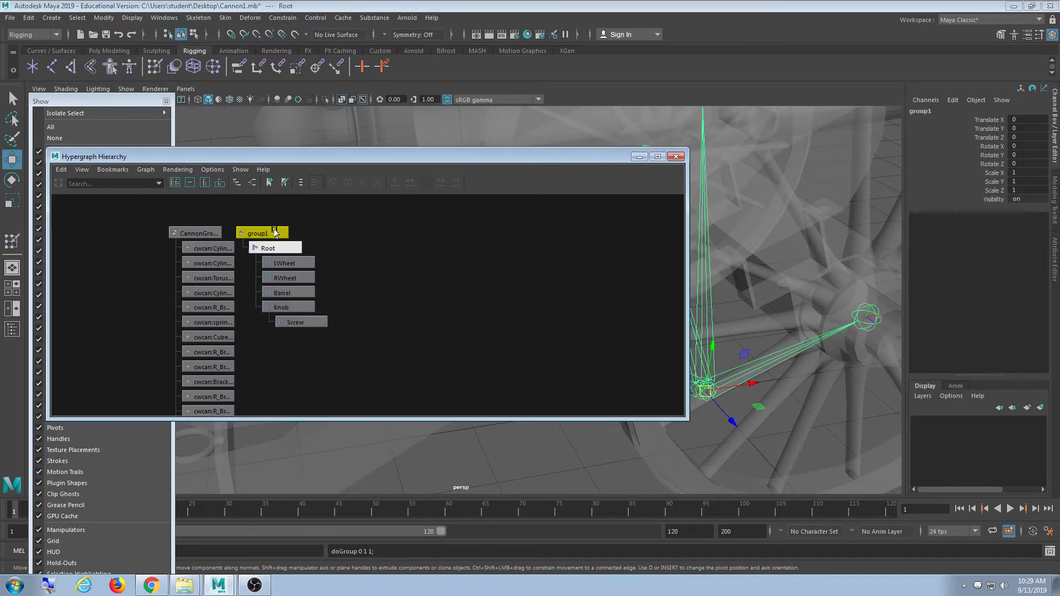
key(ctrl+z)
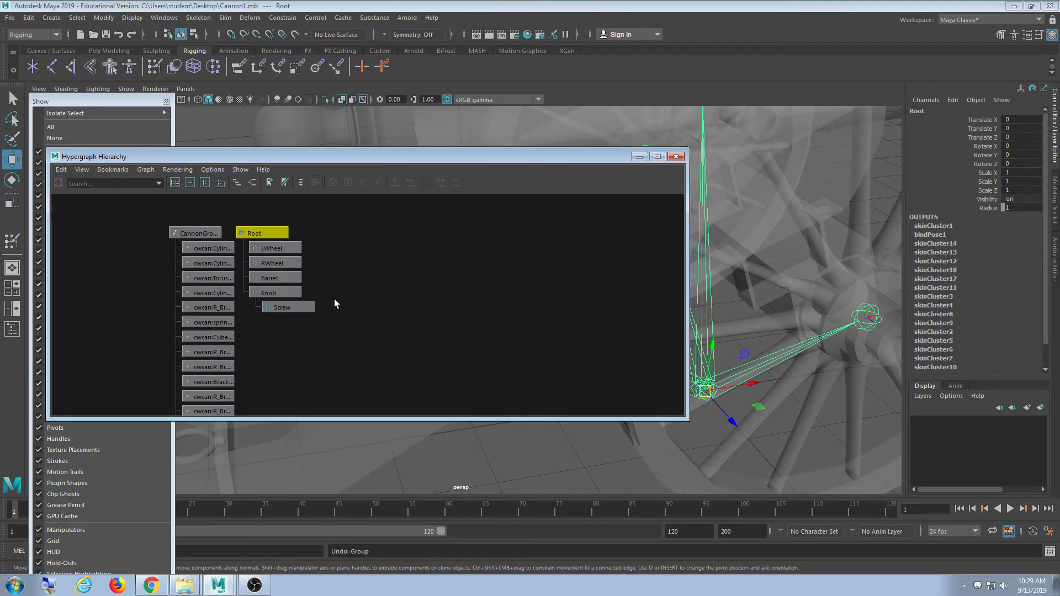
click(677, 158)
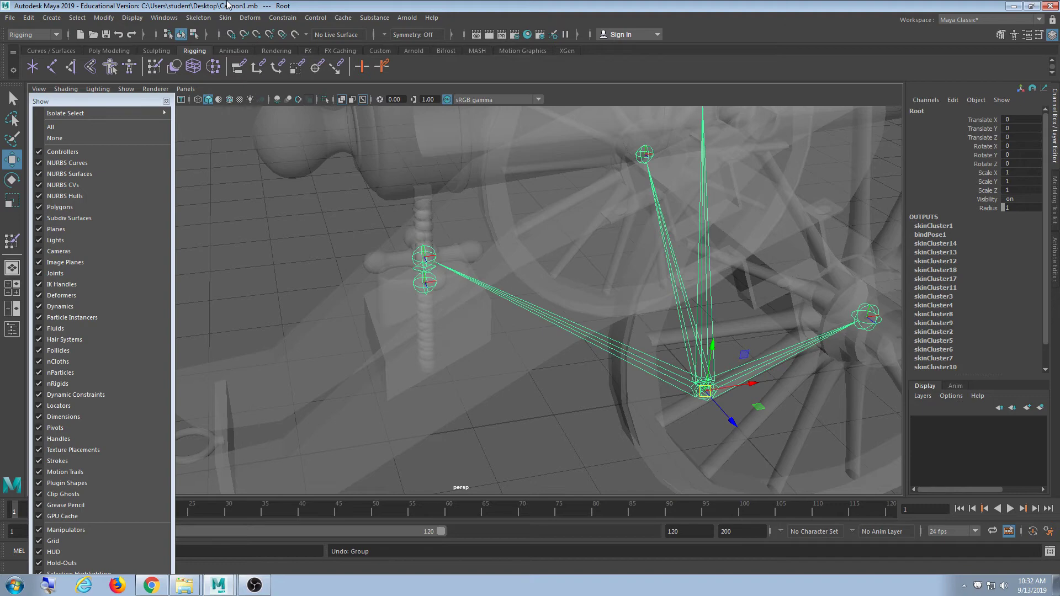
alt+drag(469, 248, 644, 320)
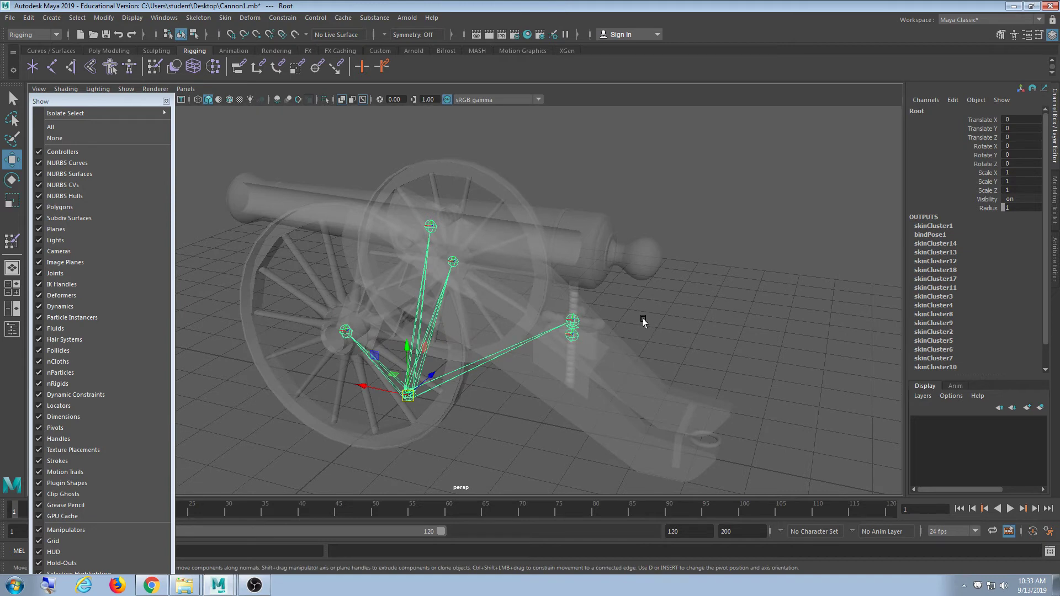
click(198, 18)
mouse_move(166, 18)
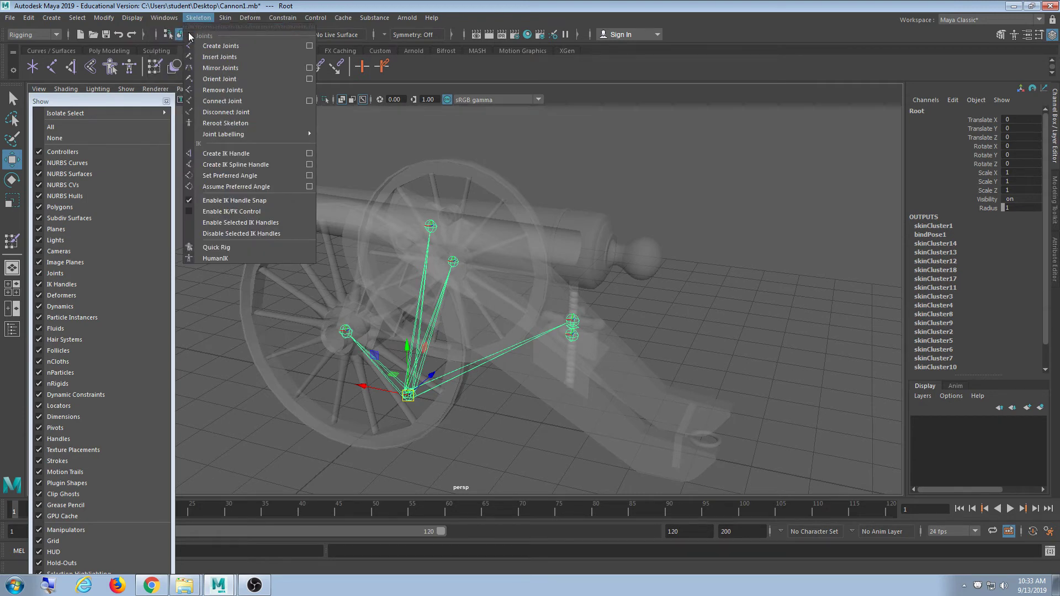
key(Escape)
click(157, 3)
- Switch to the Animation menu set, and bring up the Set Driven Key window for the Root joint and close it
click(46, 34)
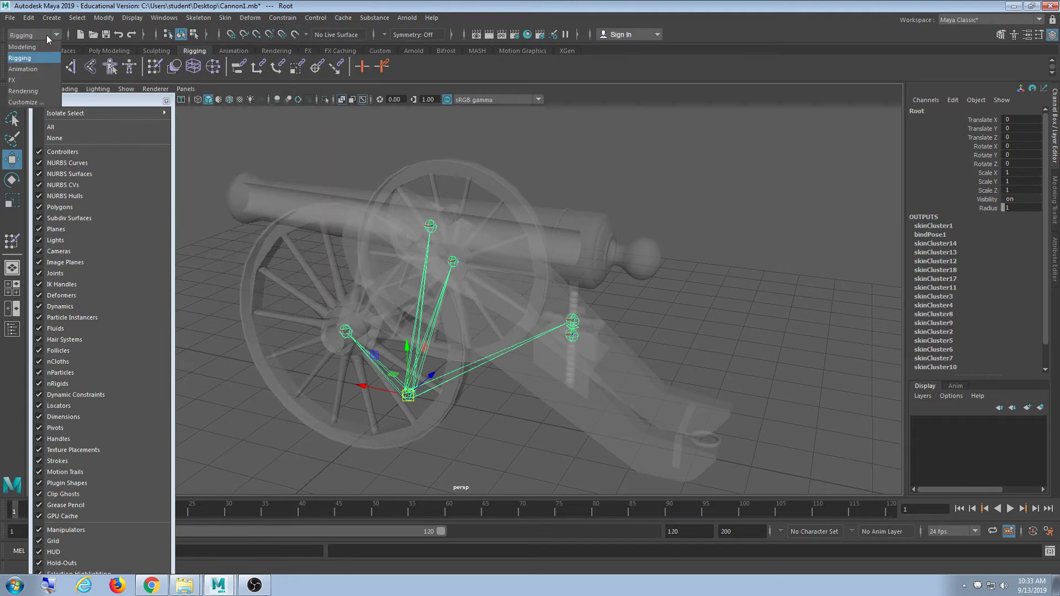
click(36, 68)
click(100, 18)
mouse_move(191, 18)
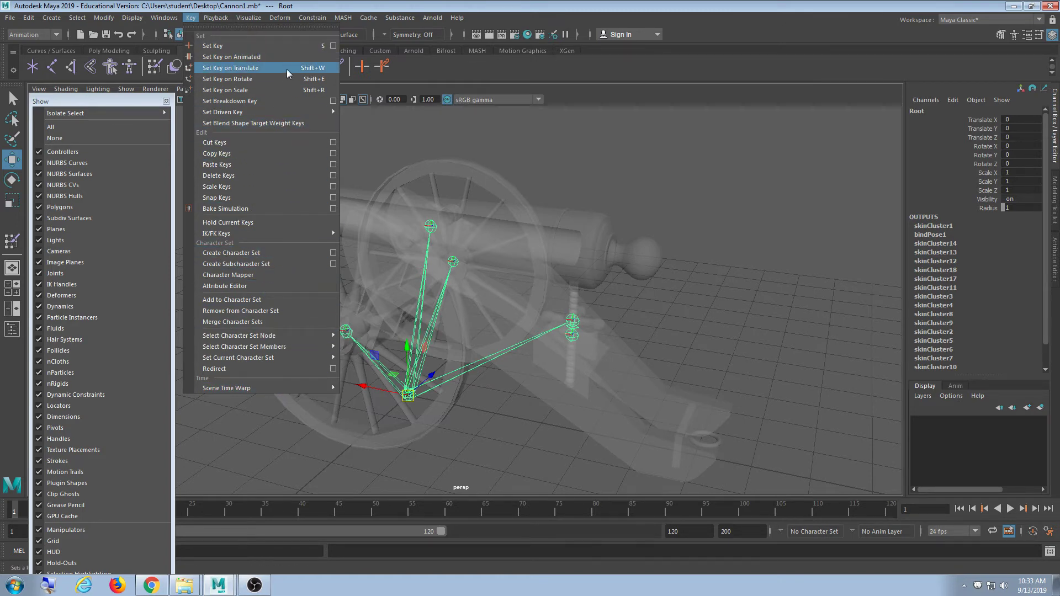
mouse_move(294, 115)
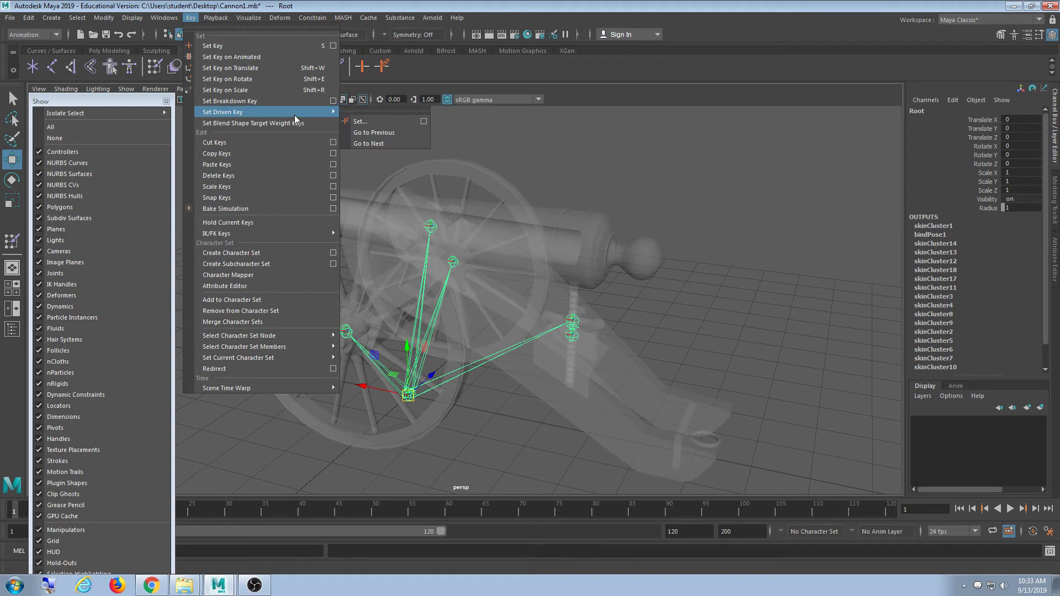
click(418, 122)
drag(465, 203, 818, 88)
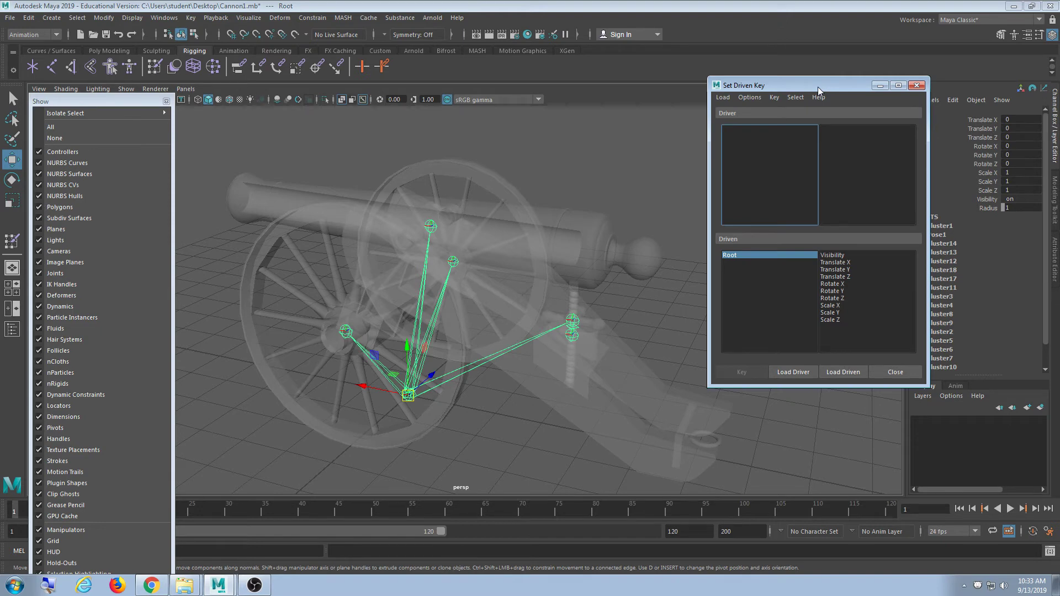
click(918, 86)
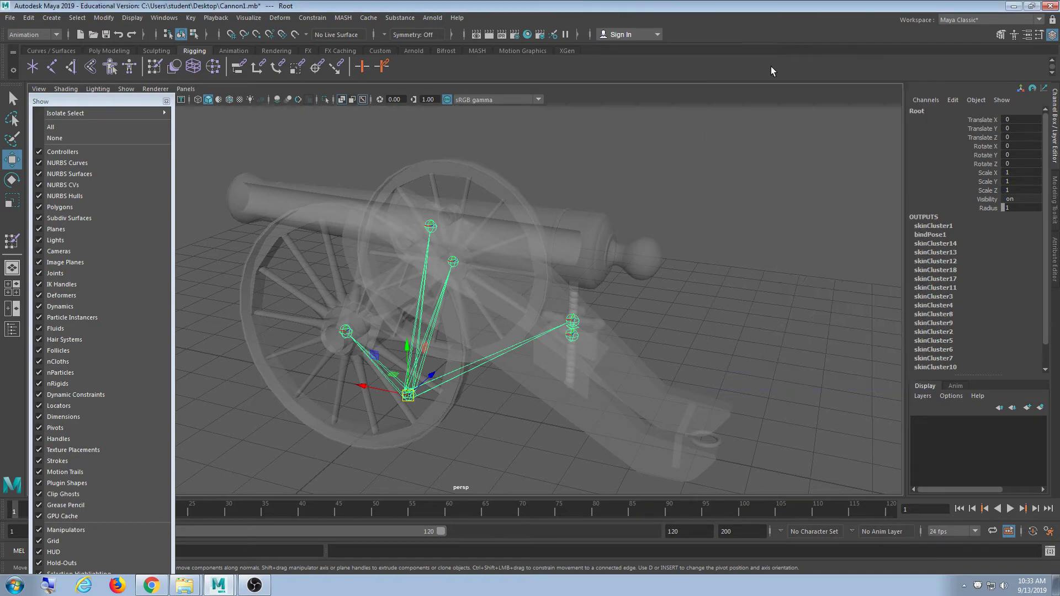
- Test-move the Barrel joint with the whole cannon in view and undo the move
click(627, 194)
alt+drag(627, 194, 495, 330)
click(584, 243)
click(653, 294)
scroll(495, 329, up, 3)
click(506, 227)
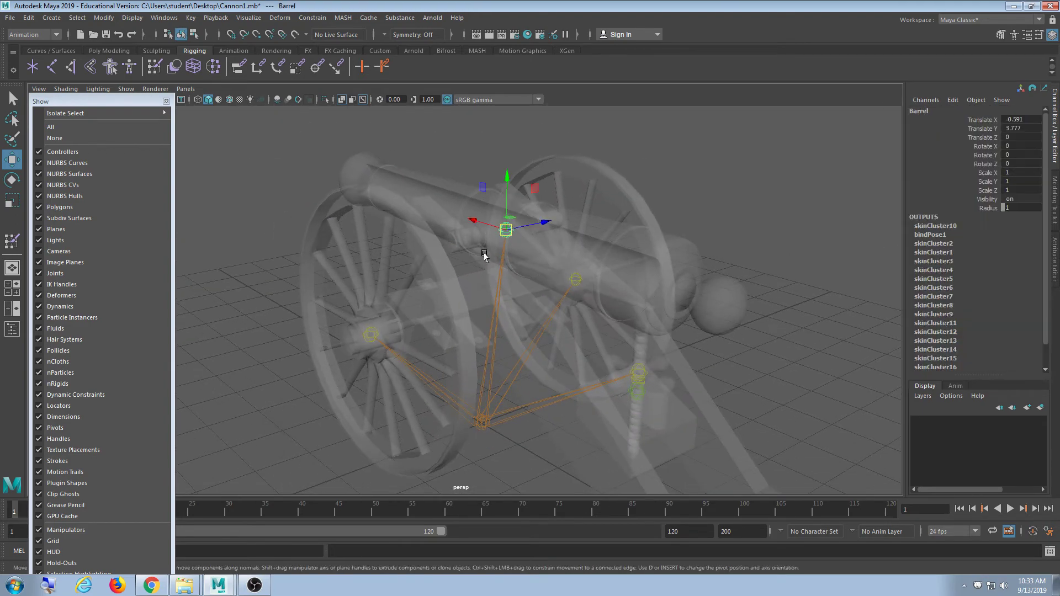
alt+drag(505, 226, 540, 246)
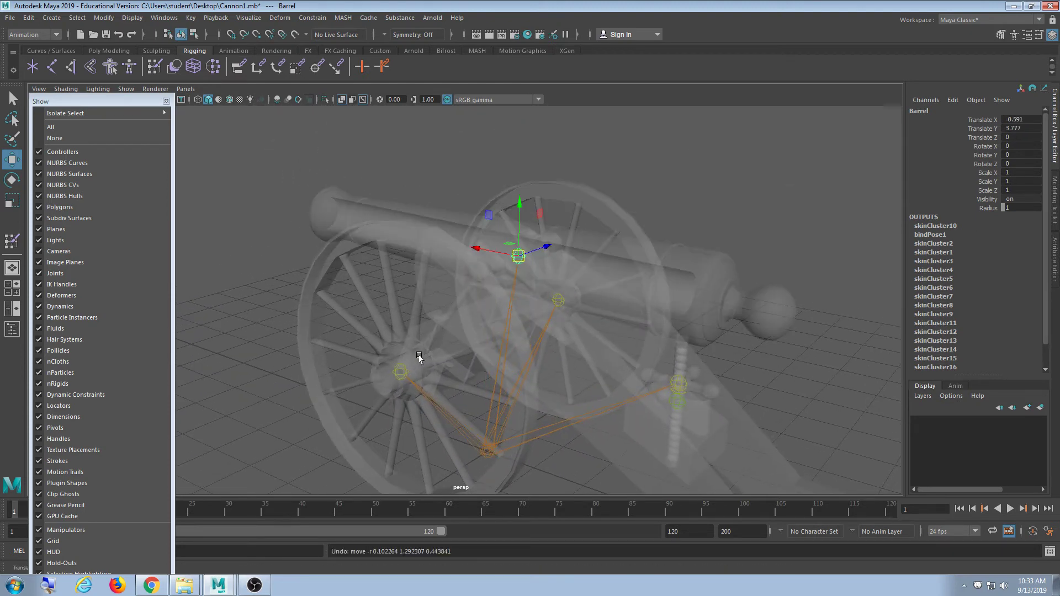
- Test-move the LWheel joint away from the cannon and undo the move
click(400, 371)
drag(400, 371, 336, 391)
key(ctrl+z)
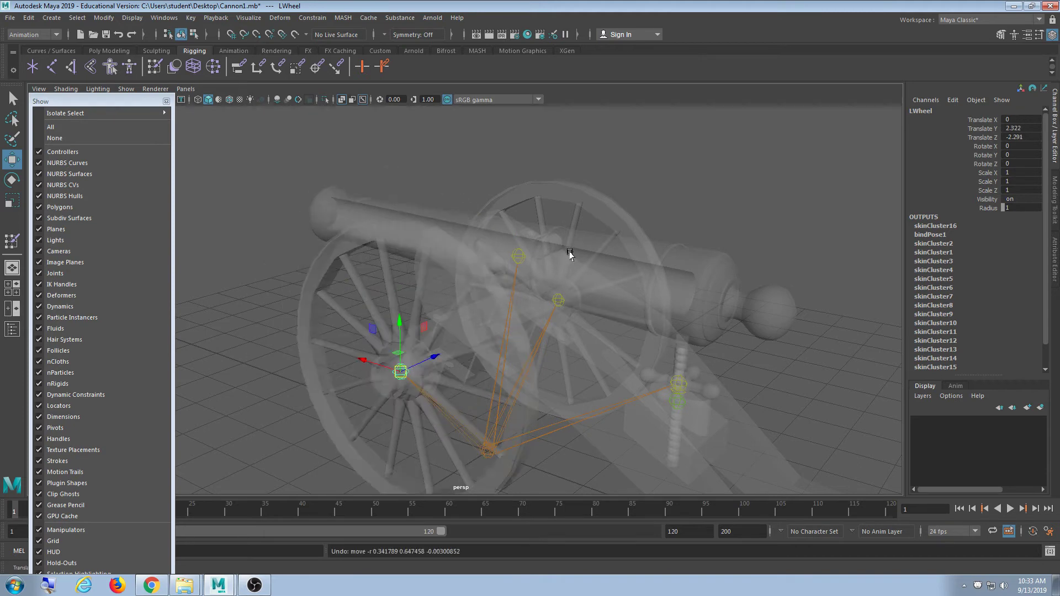
- Pull the Barrel, wheel, screw-handle and Screw joints away from the carriage to test that their geometry follows
click(559, 304)
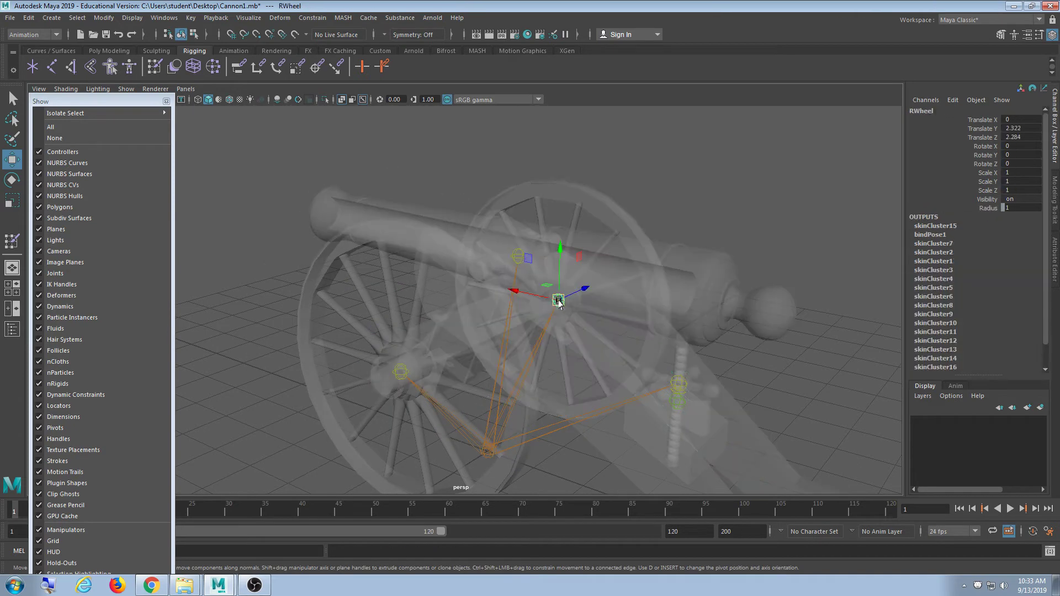
click(560, 301)
alt+drag(559, 298, 442, 328)
click(497, 289)
click(421, 314)
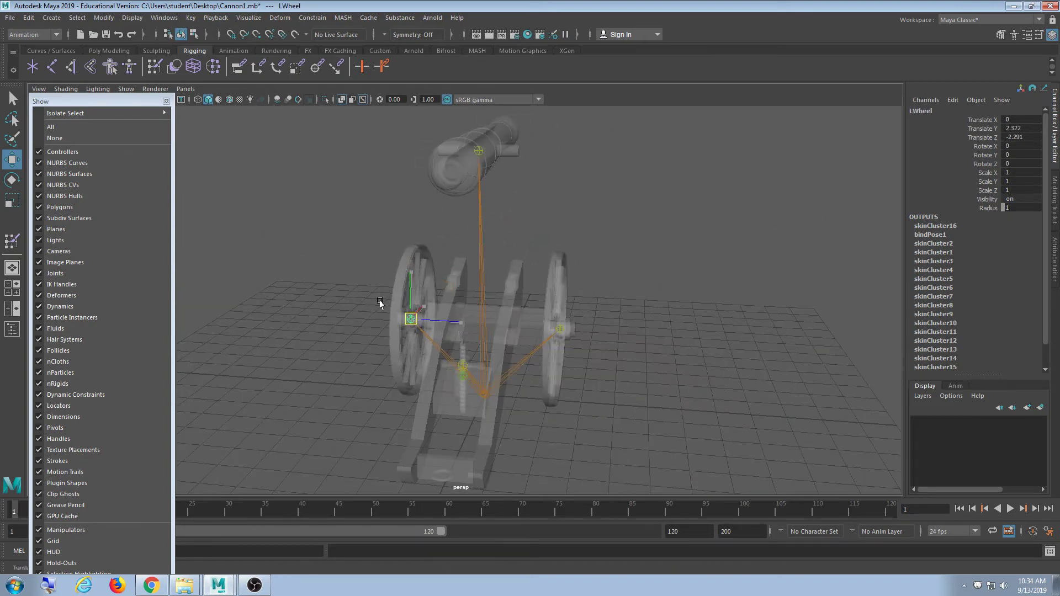
alt+drag(379, 300, 774, 293)
click(559, 329)
alt+drag(506, 341, 298, 433)
click(475, 313)
click(298, 311)
click(297, 292)
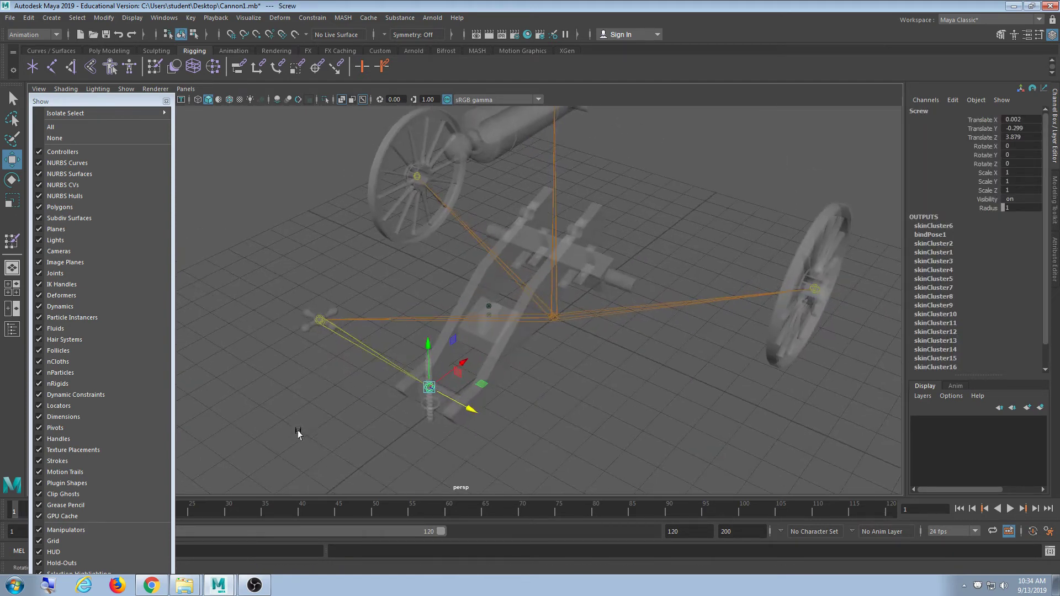
- Undo the test moves of the joints until the cannon is reassembled
click(568, 398)
alt+drag(568, 398, 611, 385)
click(607, 385)
key(ctrl+z)
key(ctrl+z)
key(ctrl+z)
key(ctrl+z)
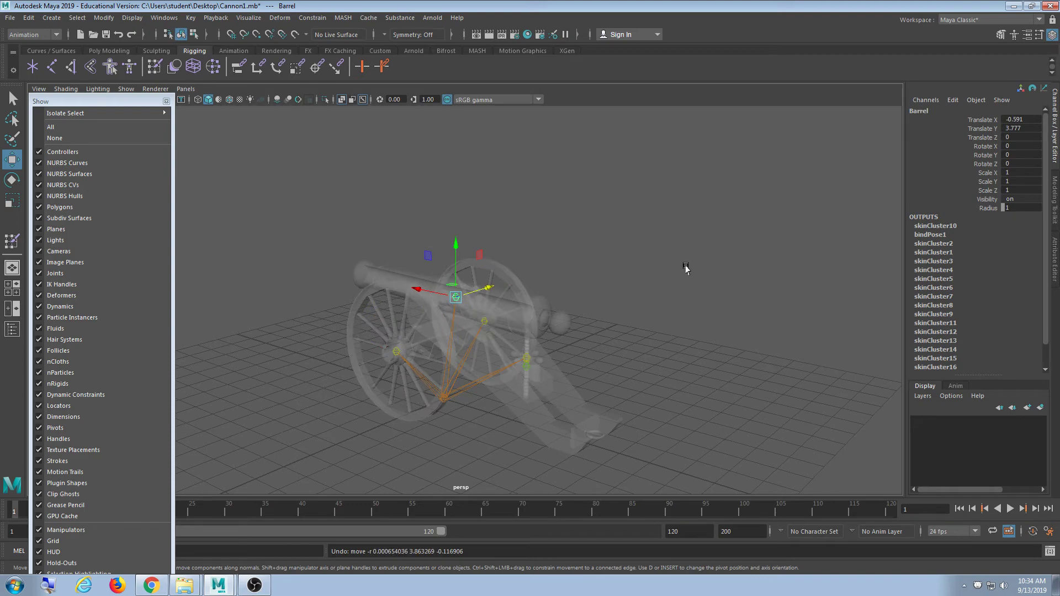
- Move the floating Show menu clear of the cannon and bring up the Curves / Surfaces shelf
click(486, 378)
alt+drag(485, 379, 517, 364)
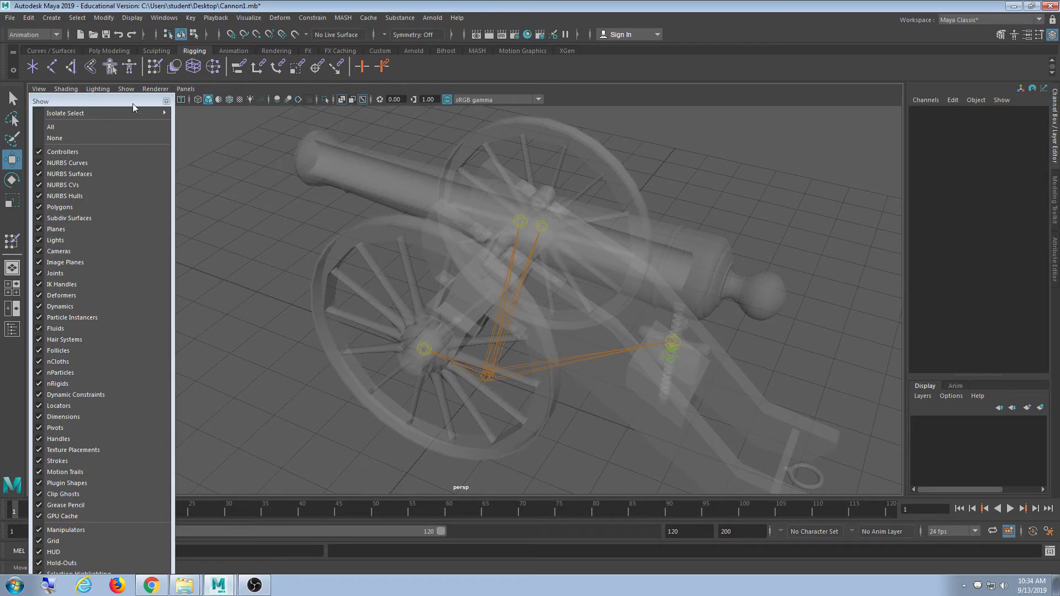
drag(133, 104, 828, 64)
alt+drag(497, 210, 450, 230)
scroll(446, 236, up, 2)
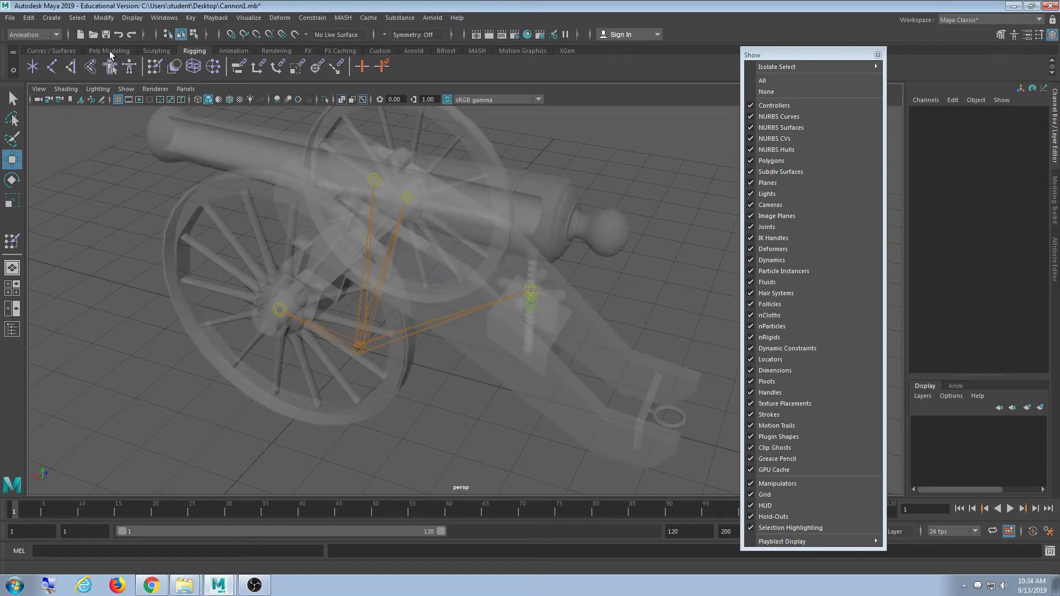
click(69, 52)
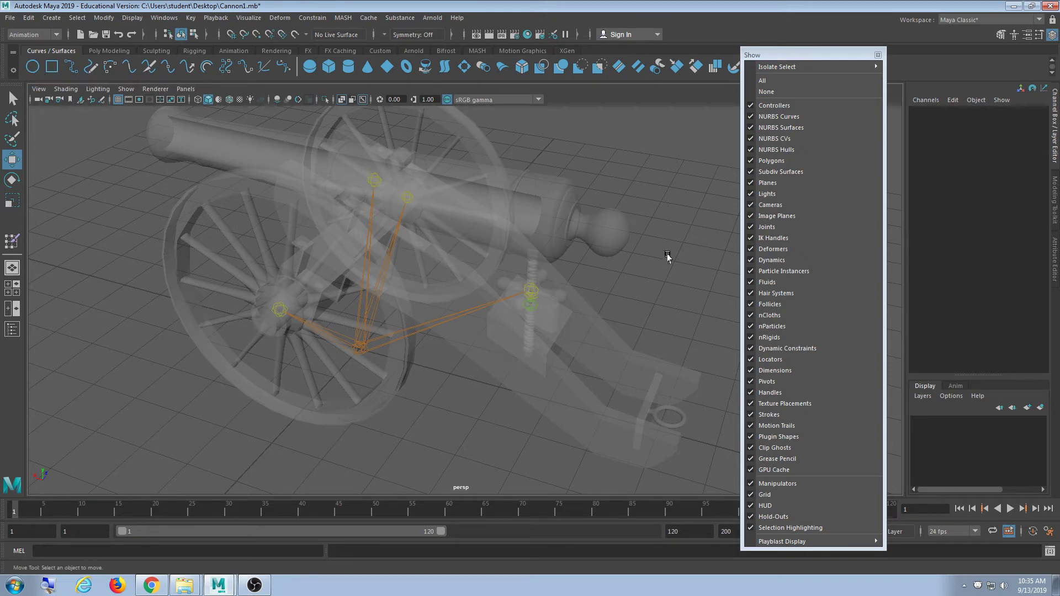
- Save the scene on the Desktop under the new name Cannon2.mb
click(12, 17)
click(45, 75)
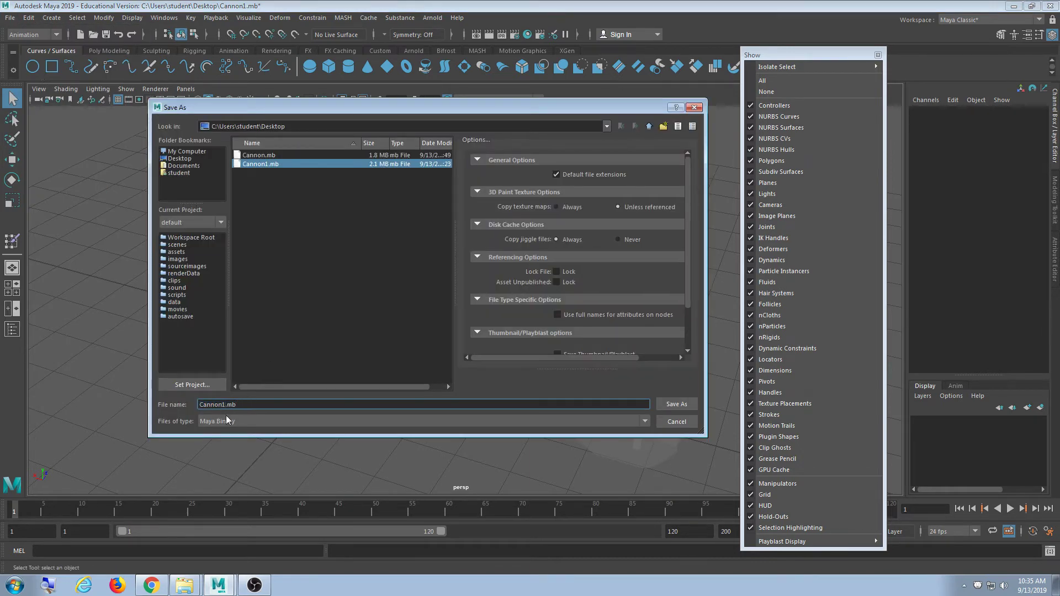
text(Cannon2.mb)
key(Return)
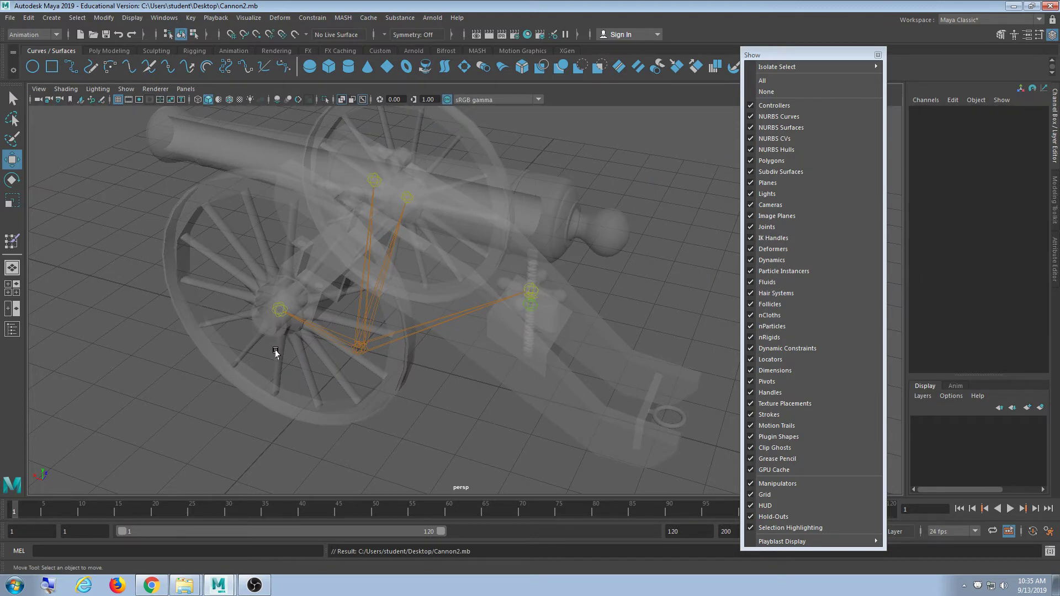
- Clear the selection and switch to the Rigging menu set
click(292, 365)
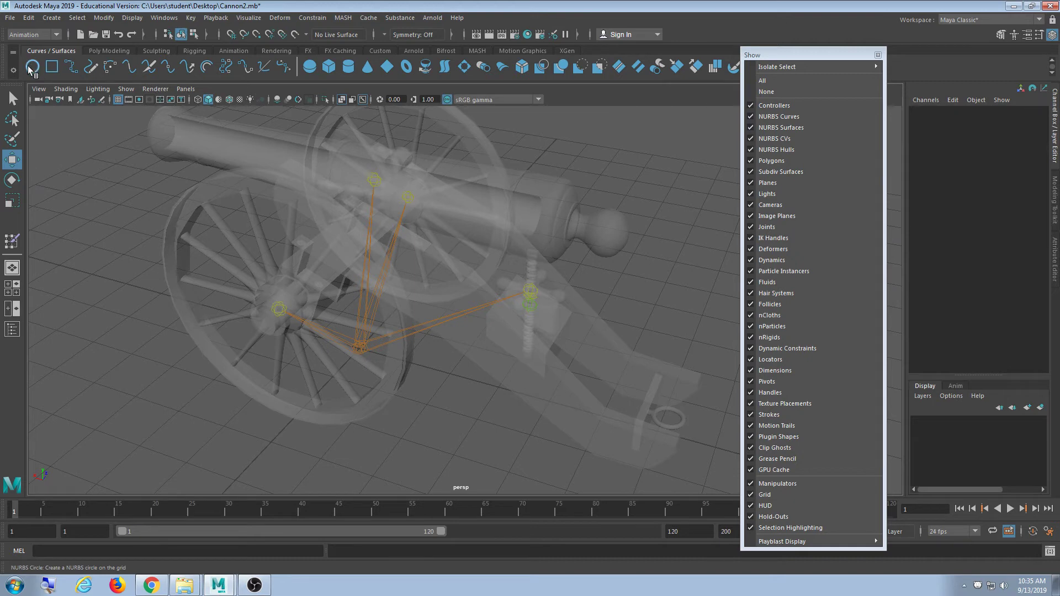
click(34, 35)
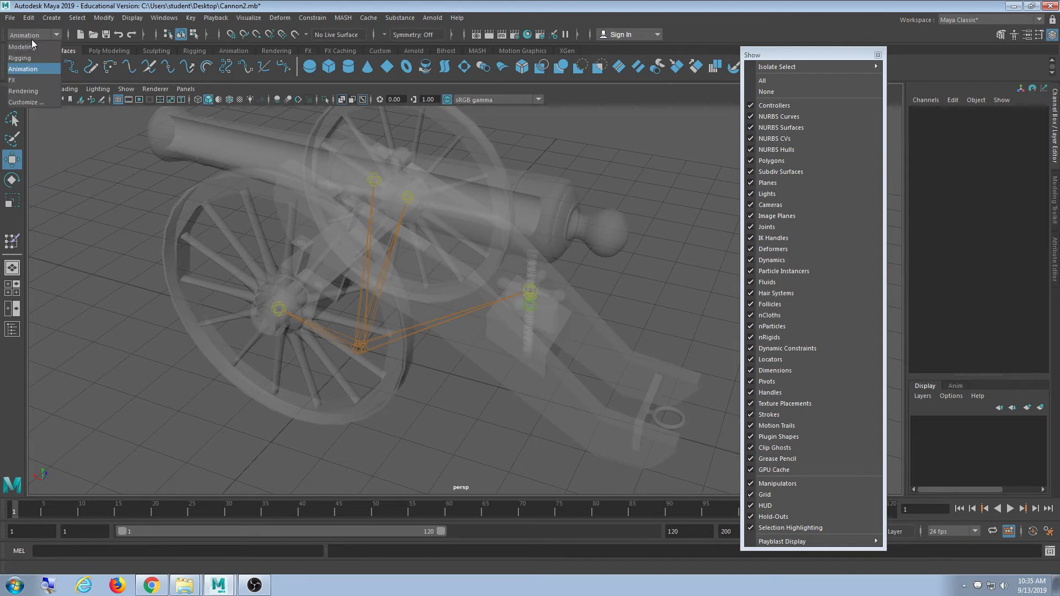
click(38, 57)
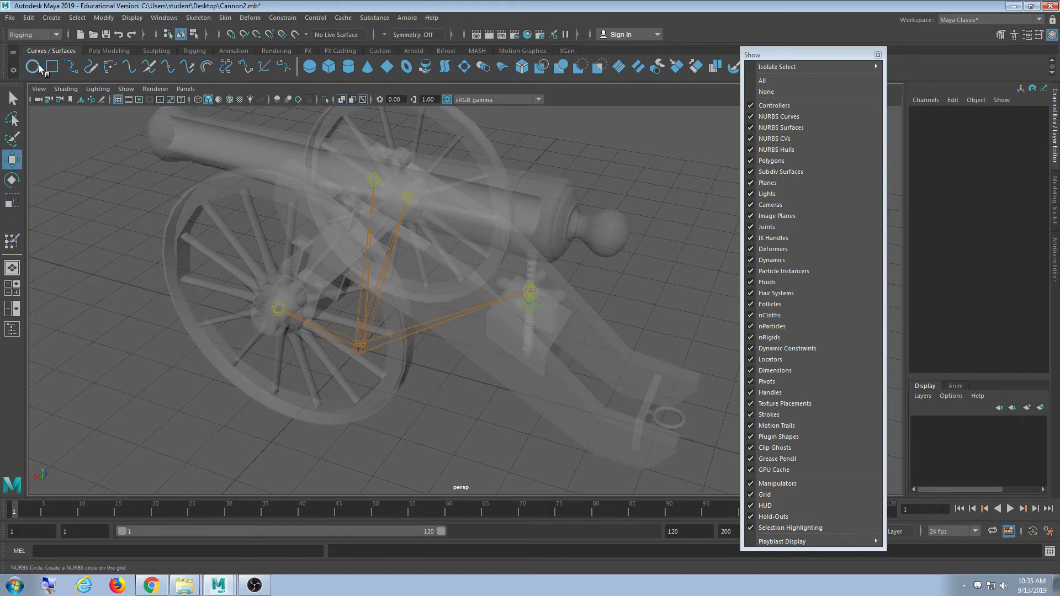
- Create a NURBS circle on the grid around the root joint and scale it uniformly to about 3.19
click(32, 67)
alt+drag(177, 213, 582, 321)
scroll(449, 317, down, 5)
key(r)
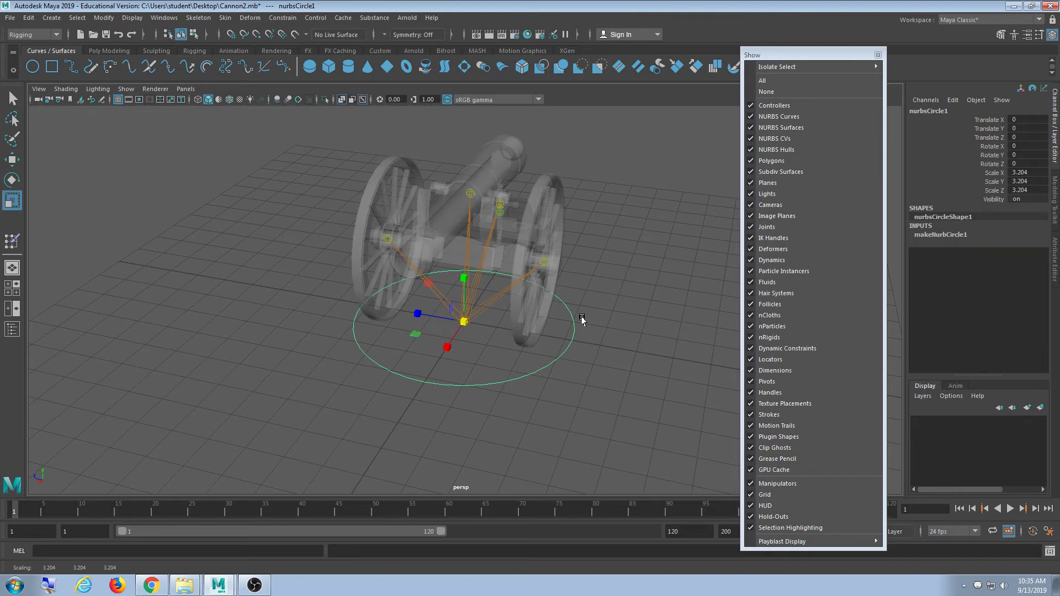
mouse_move(462, 322)
mouse_down()
mouse_move(492, 329)
mouse_move(459, 327)
mouse_up()
click(544, 314)
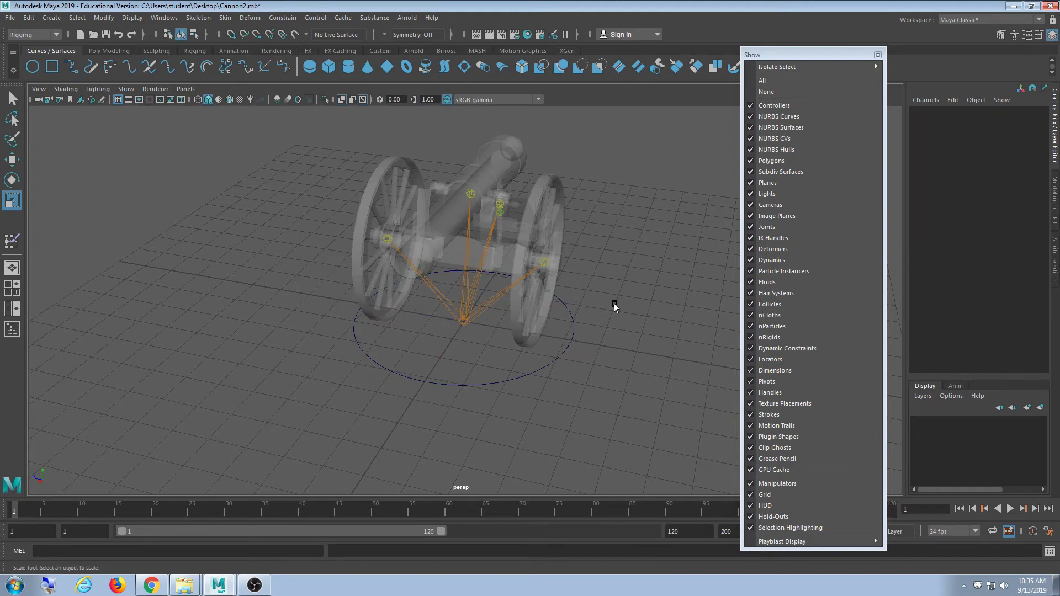
- Reduce the ground circle's uniform scale to about 3.03
alt+drag(613, 306, 413, 360)
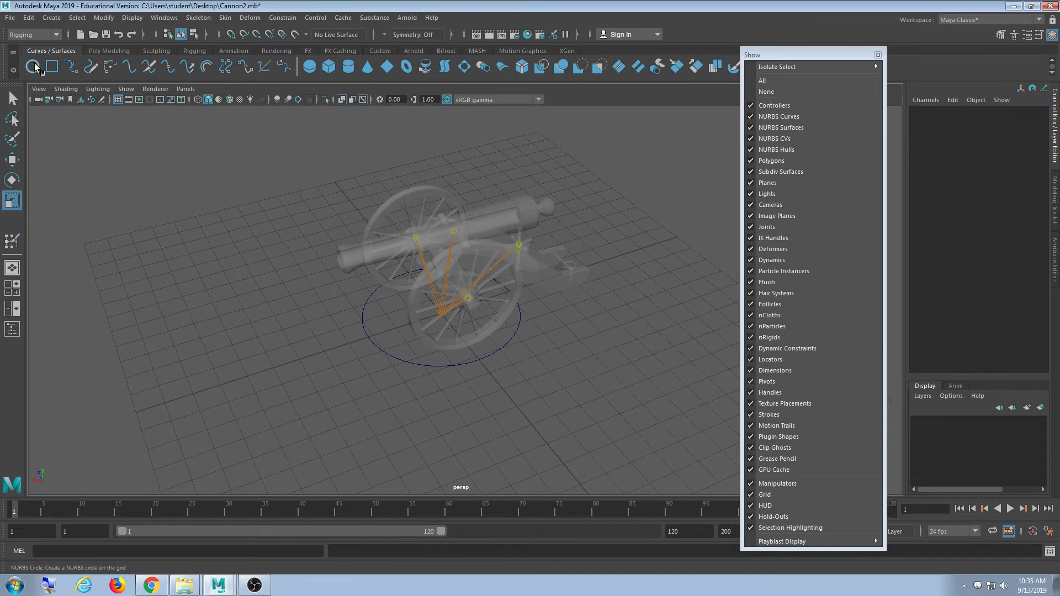
click(376, 344)
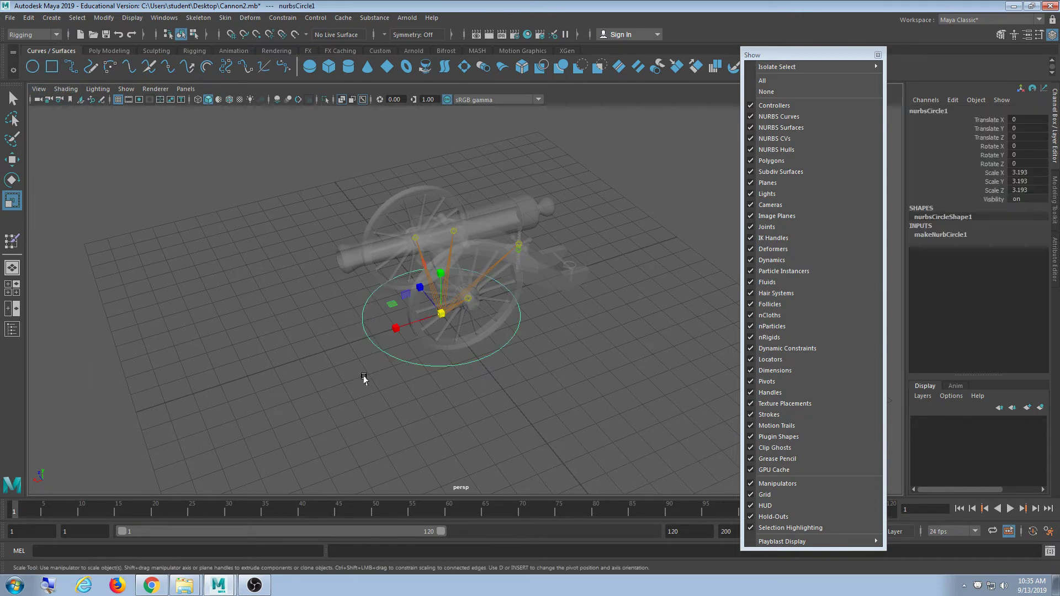
scroll(331, 397, up, 5)
alt+drag(475, 407, 431, 340)
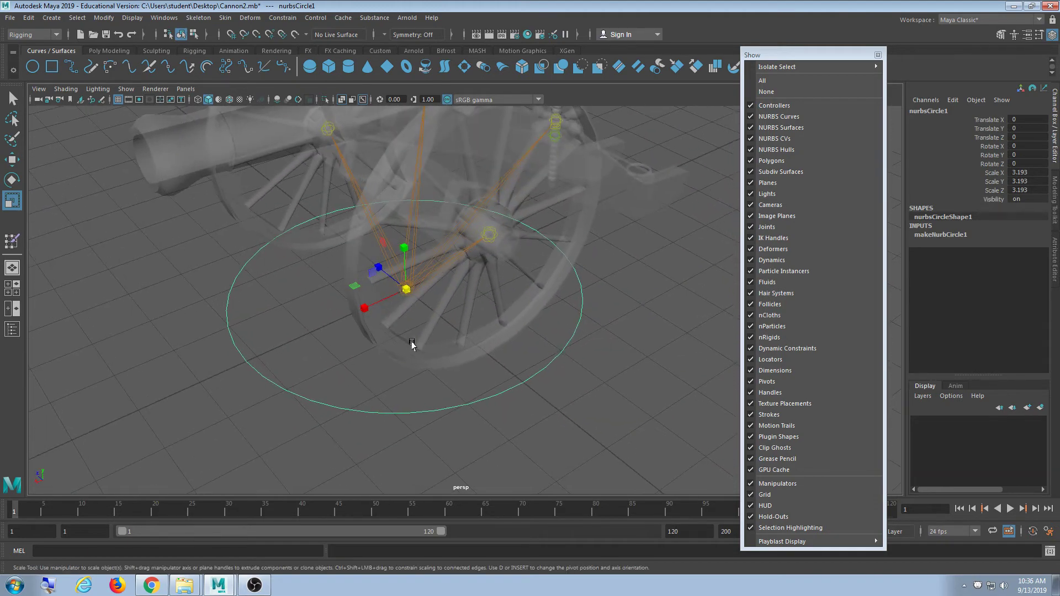
drag(406, 288, 390, 312)
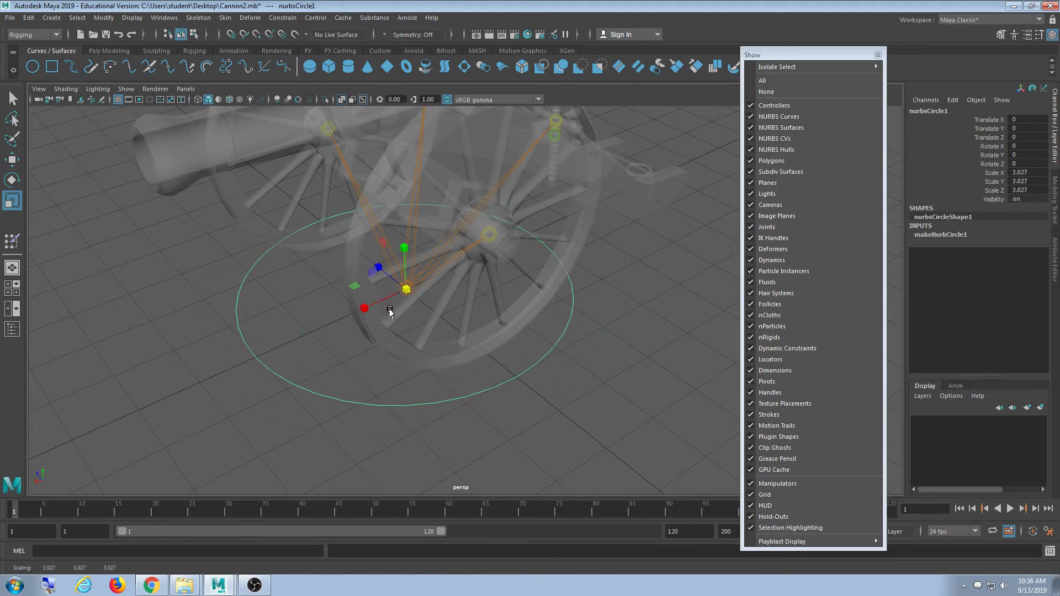
- Duplicate the ground circle and snap the copy onto the Barrel joint at -0.591, 3.777, 0
alt+drag(610, 400, 425, 362)
key(w)
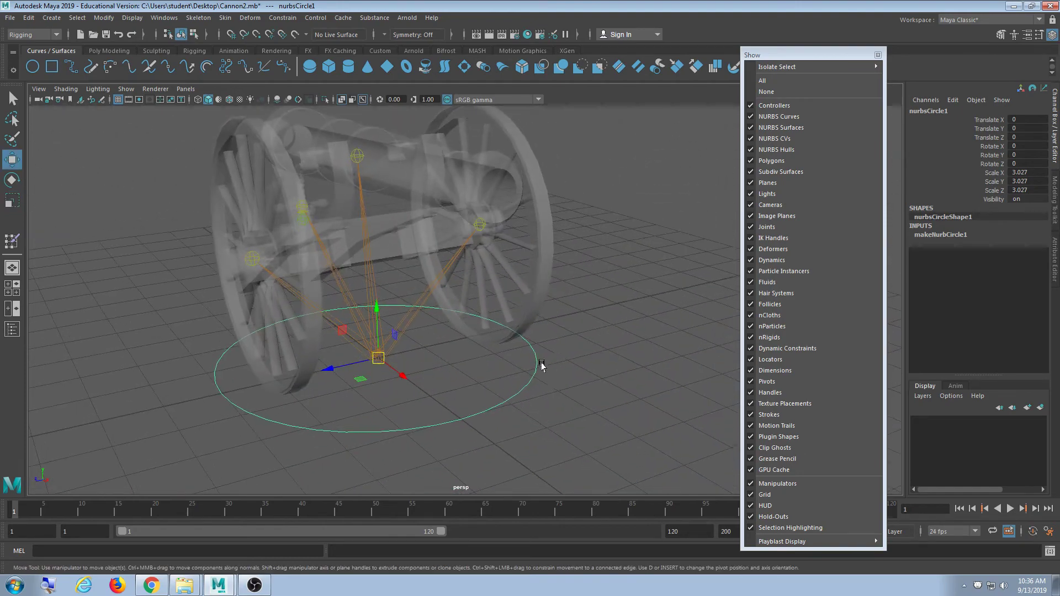
alt+drag(542, 367, 355, 151)
key(ctrl+d)
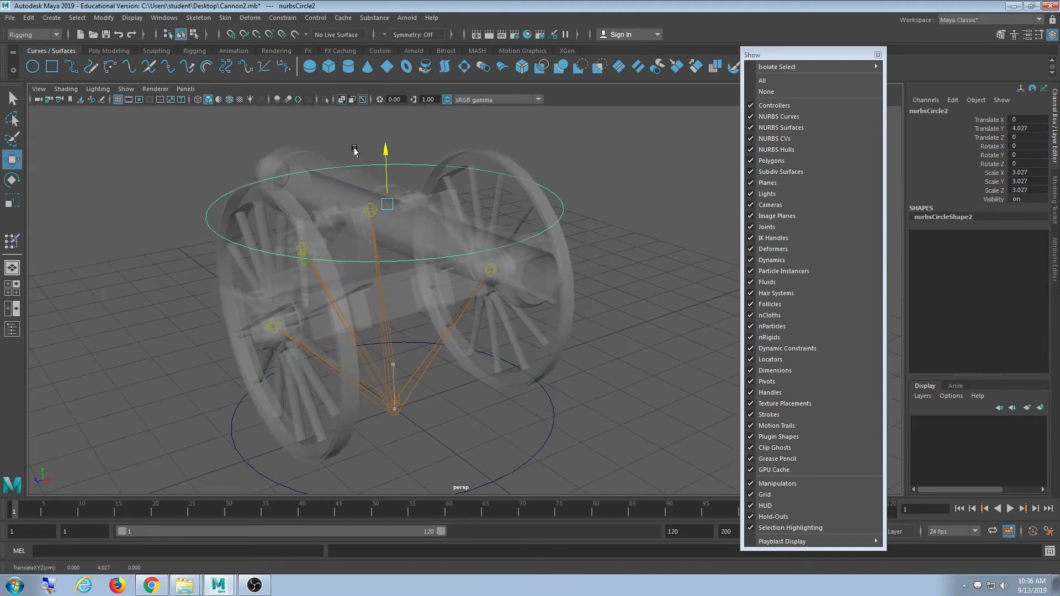
alt+drag(357, 249, 506, 282)
scroll(440, 350, up, 6)
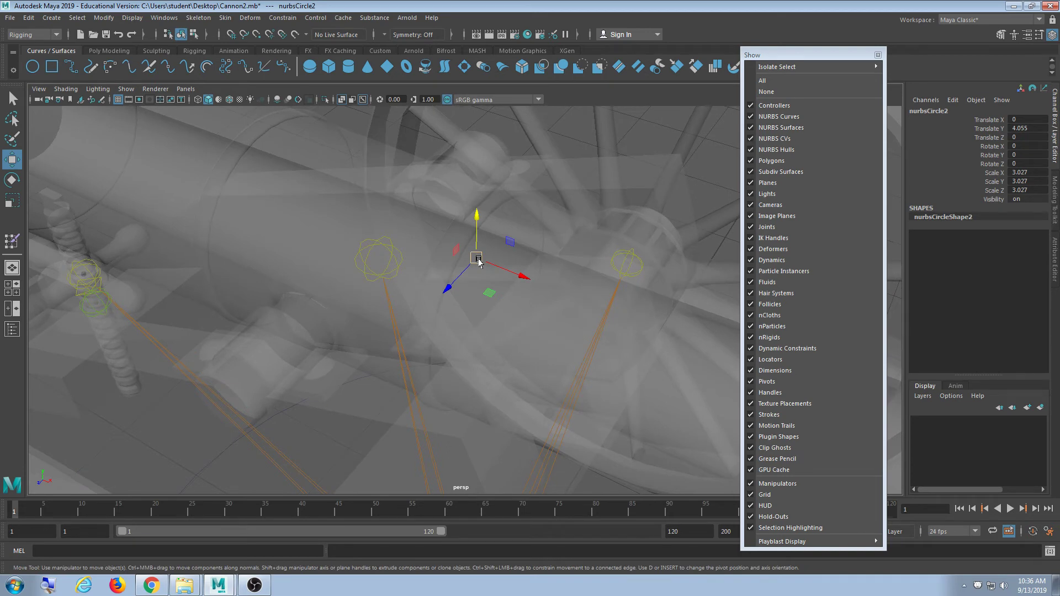
drag(479, 261, 390, 260)
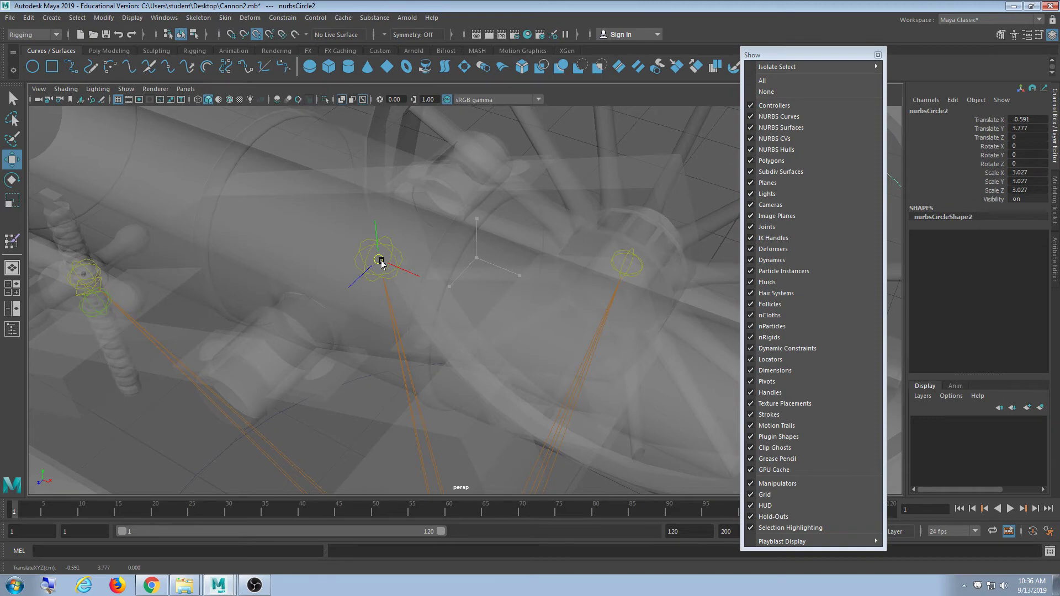
key(f)
- Delete the circle copy placed at the Barrel joint
alt+drag(381, 261, 357, 358)
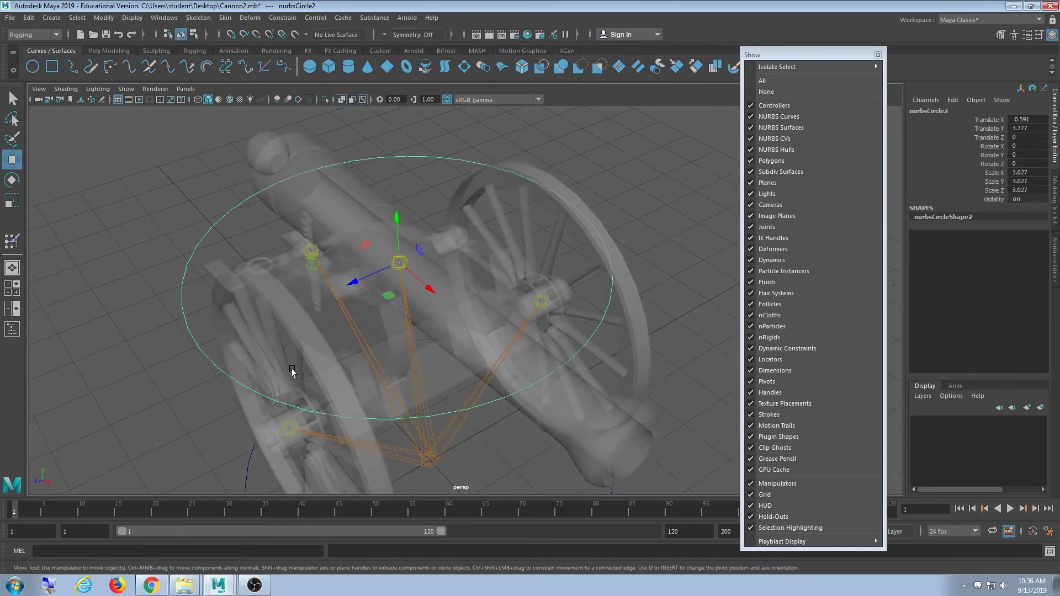
alt+drag(292, 371, 556, 374)
alt+right_drag(556, 374, 450, 377)
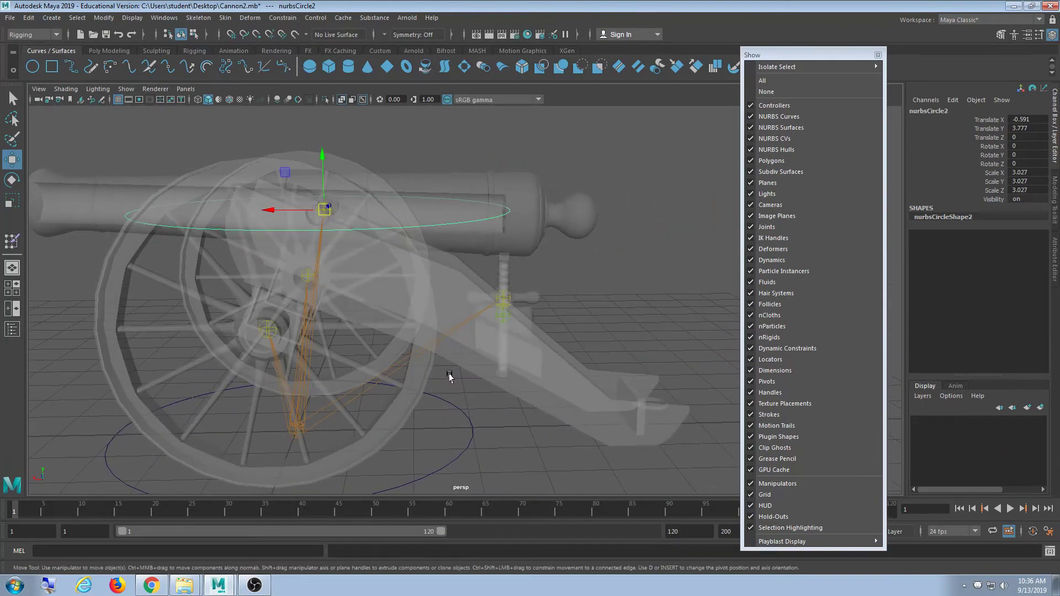
alt+drag(450, 377, 388, 385)
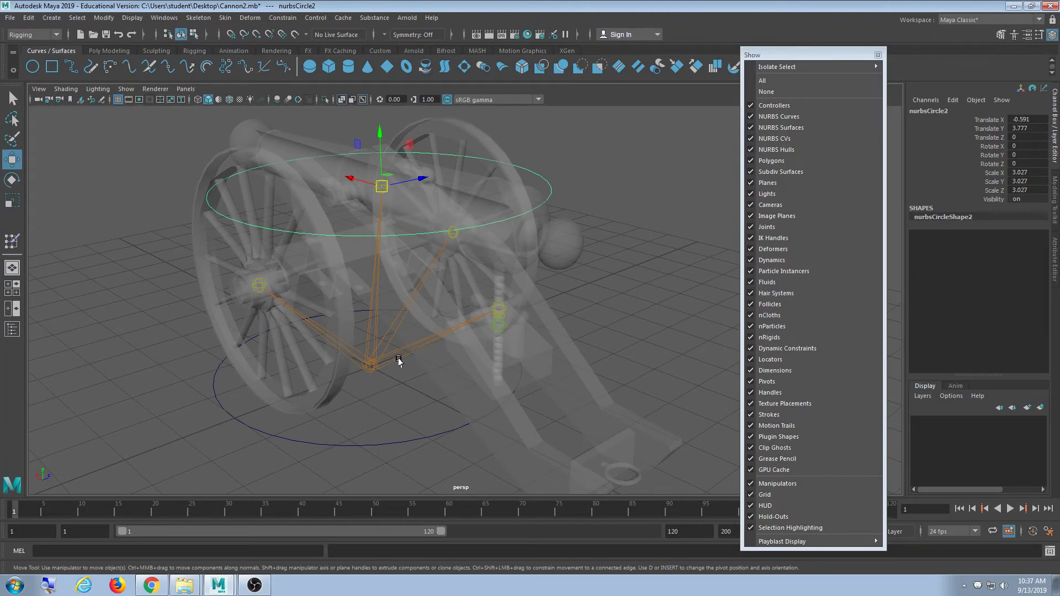
alt+drag(352, 356, 381, 348)
click(552, 178)
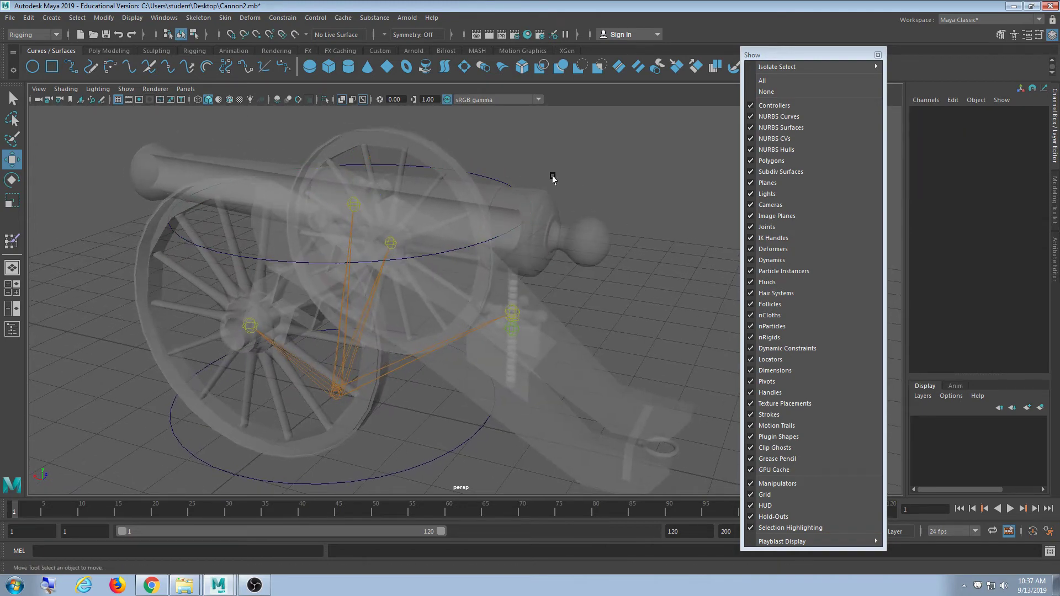
click(488, 176)
key(Delete)
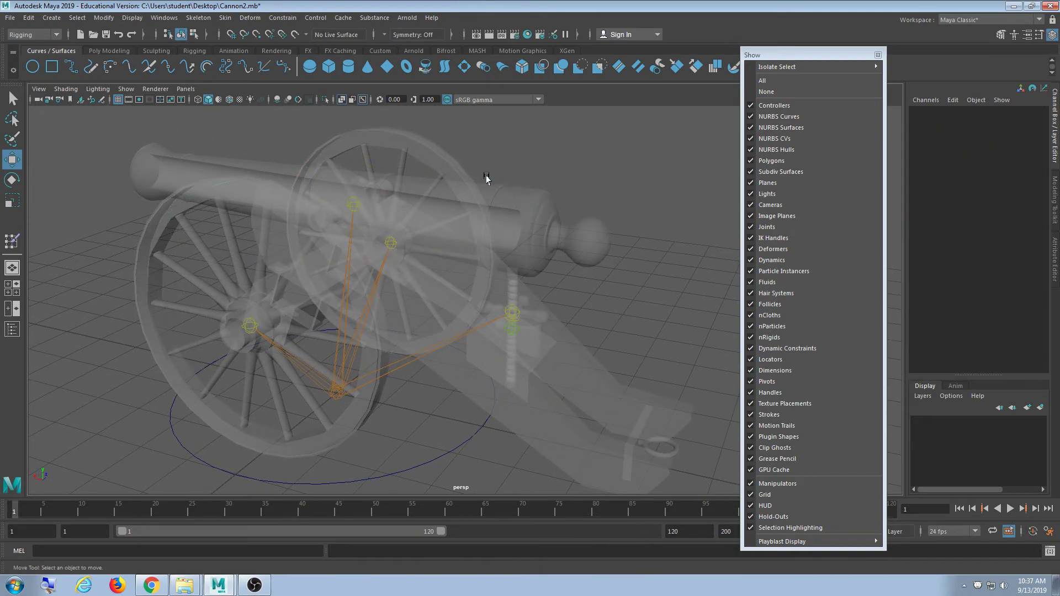
- Duplicate the ground circle and move the copy close to the RWheel joint
alt+drag(429, 178, 256, 216)
alt+drag(288, 278, 587, 433)
click(541, 352)
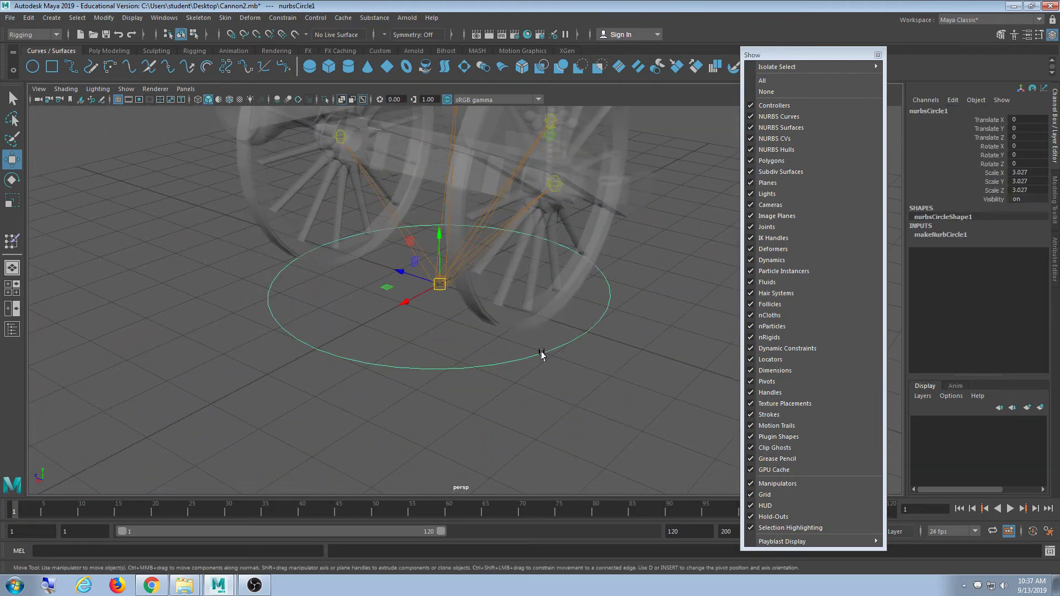
alt+drag(542, 355, 389, 433)
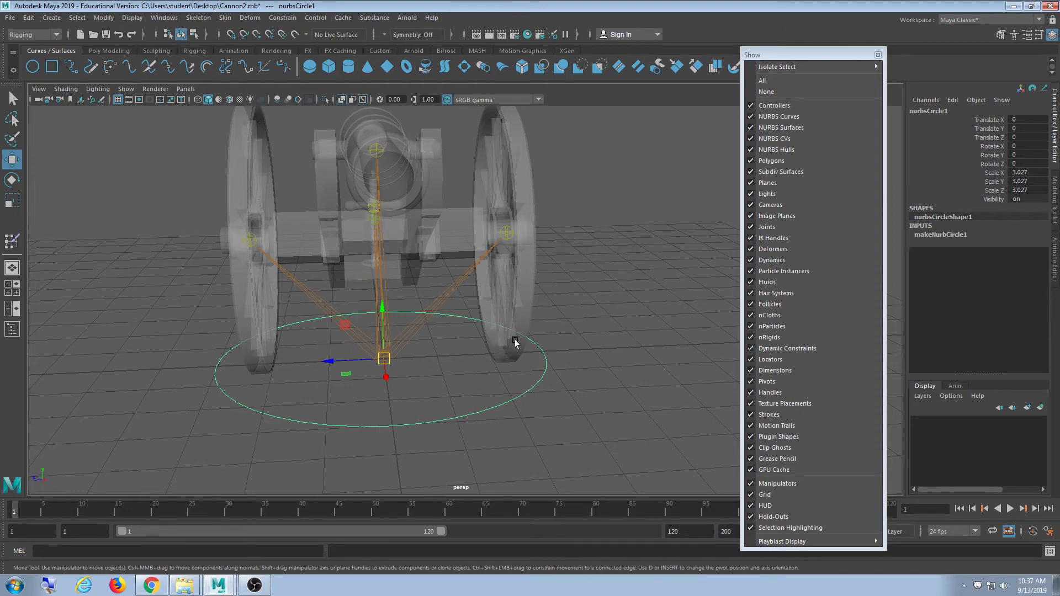
key(ctrl+d)
alt+drag(463, 362, 451, 396)
scroll(445, 381, up, 5)
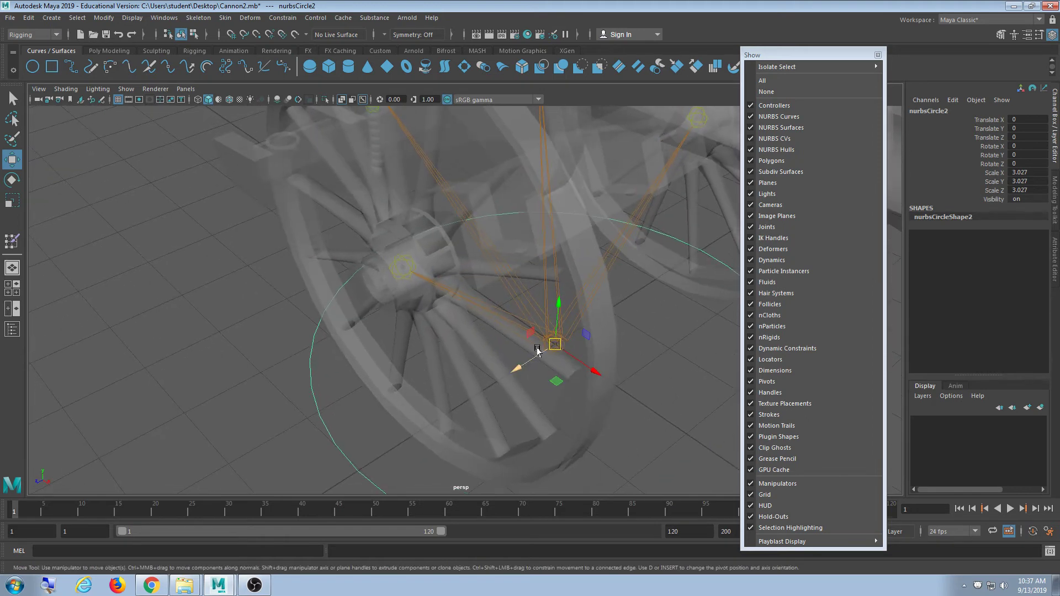
drag(556, 343, 401, 268)
- Snap the circle copy's centre exactly onto the RWheel joint at 0, 2.322, 2.284
scroll(403, 348, up, 8)
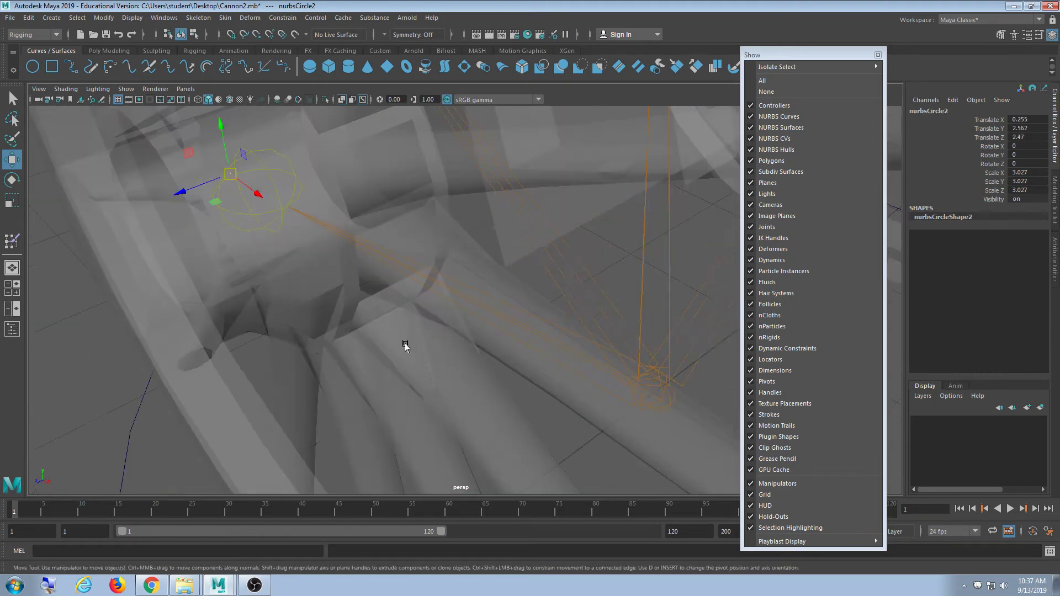
scroll(400, 377, down, 6)
scroll(540, 346, up, 1)
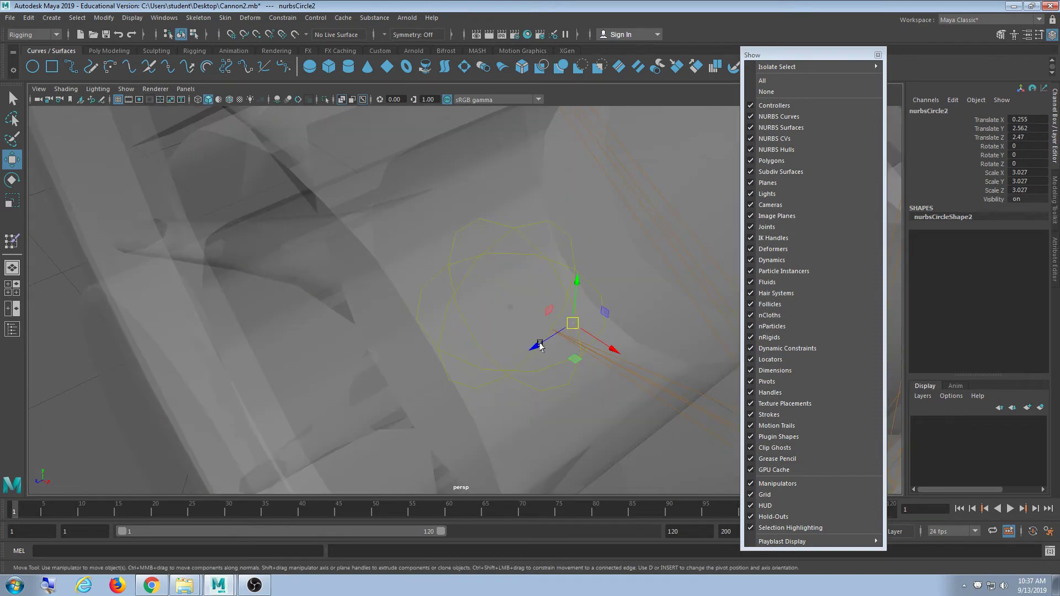
drag(573, 327, 529, 307)
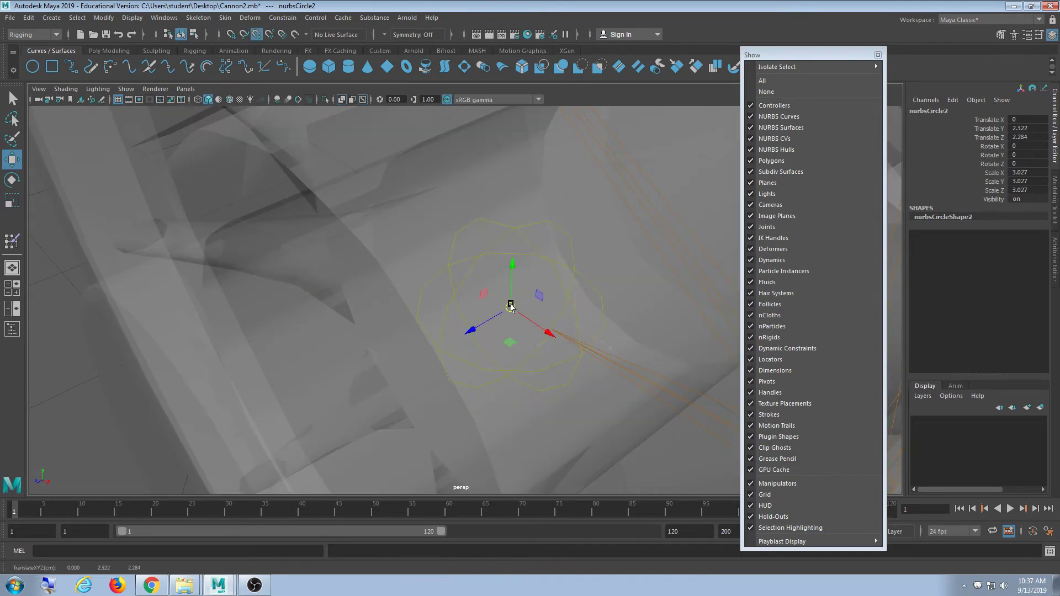
scroll(511, 307, down, 5)
alt+drag(533, 350, 336, 433)
scroll(424, 401, up, 2)
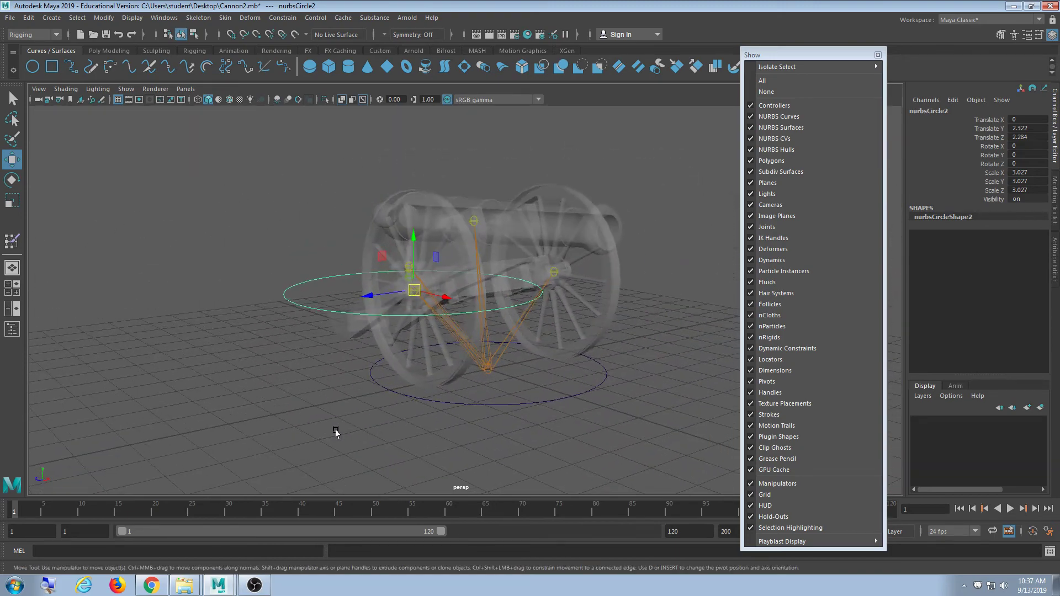
- Rotate the RWheel circle to exactly 90 degrees about X so it stands parallel to the wheel
scroll(336, 433, up, 2)
key(e)
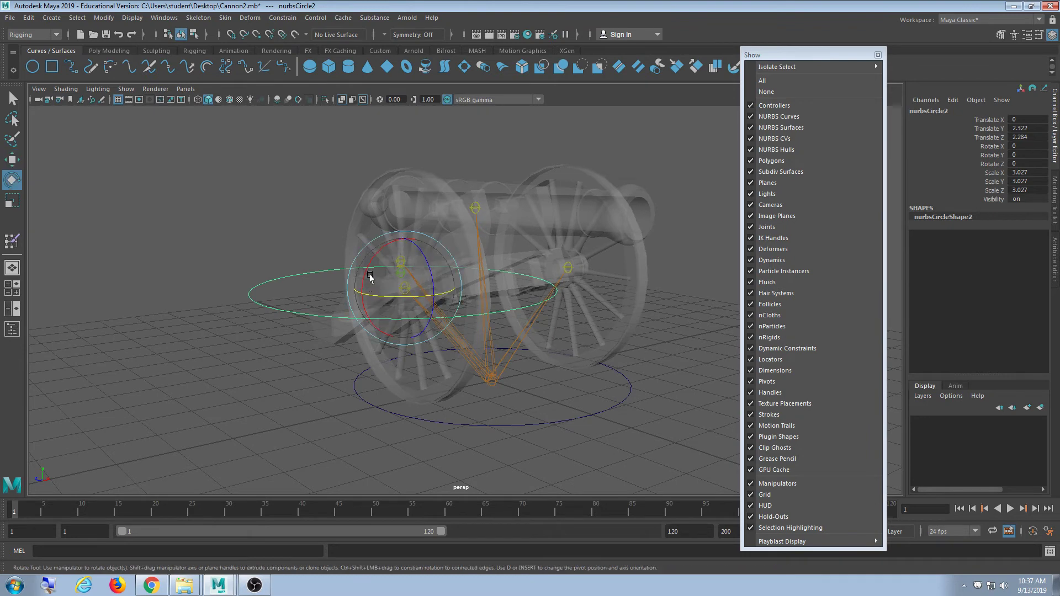
drag(372, 254, 326, 368)
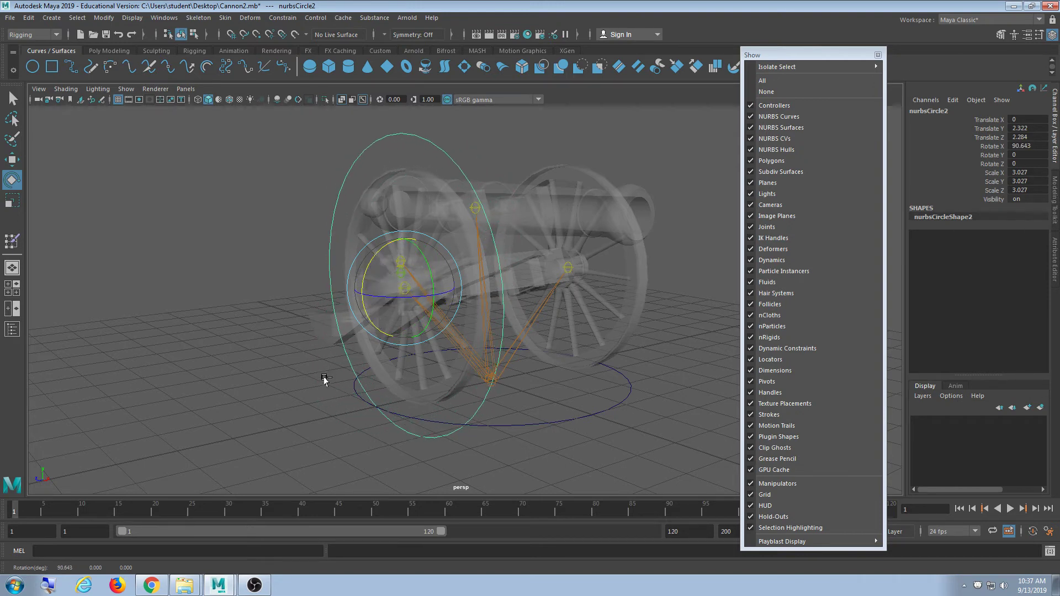
key(ctrl+z)
drag(372, 257, 679, 282)
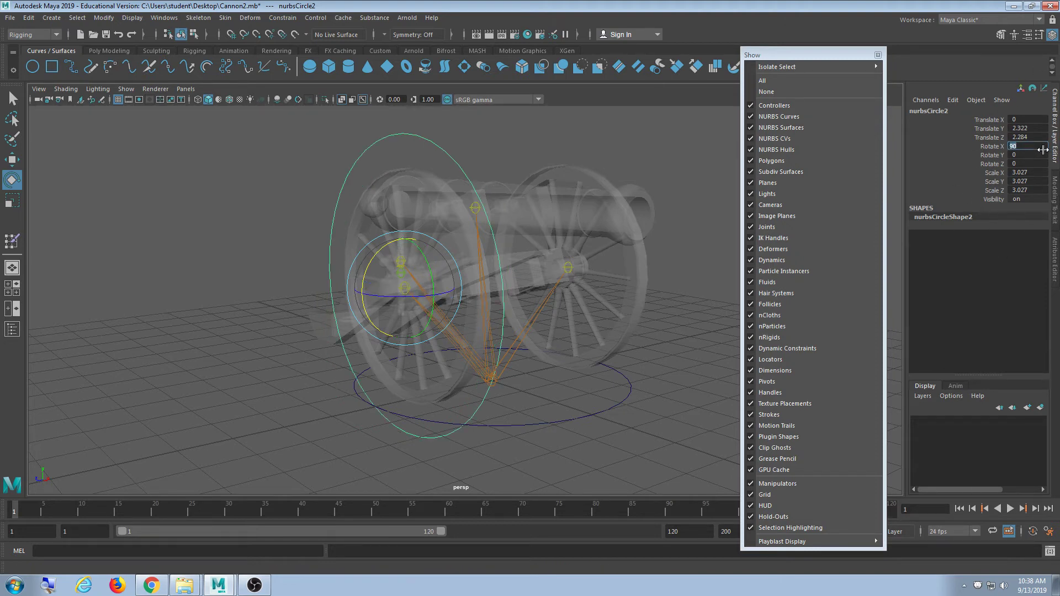
- Scale the RWheel circle uniformly to about 2.593, slightly larger than the wheel
alt+drag(594, 321, 442, 362)
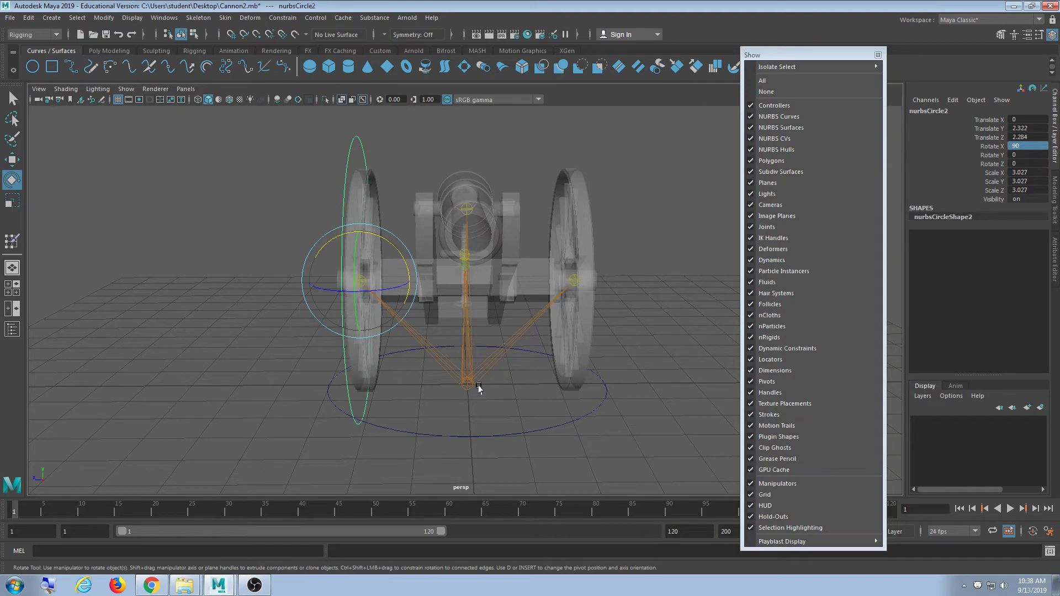
alt+drag(478, 388, 488, 367)
mouse_move(484, 365)
alt+mouse_down()
mouse_move(500, 379)
mouse_move(550, 370)
mouse_move(532, 379)
mouse_move(496, 360)
alt+mouse_up()
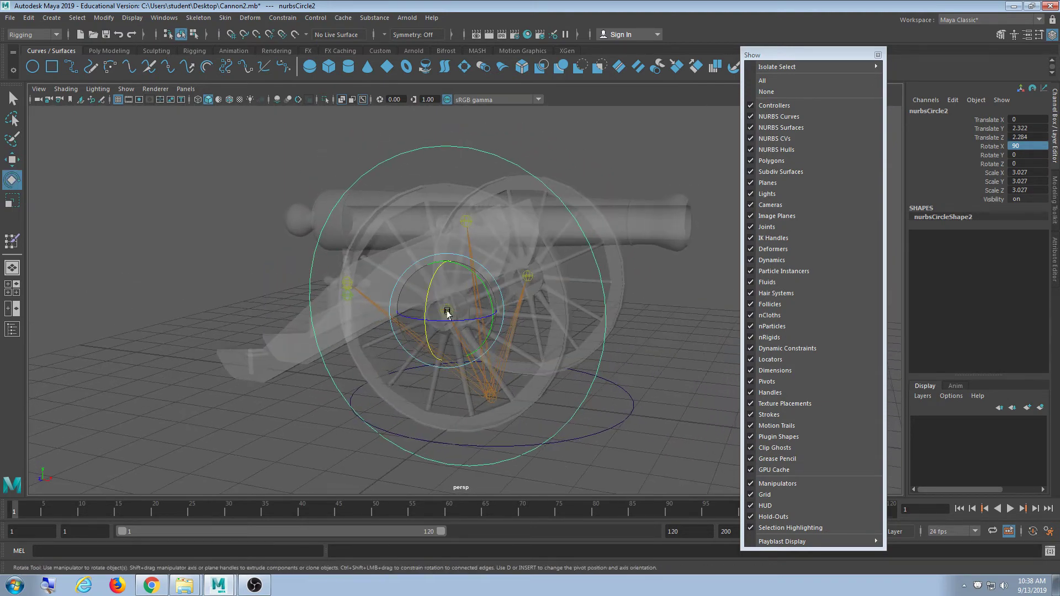
key(r)
drag(447, 311, 372, 407)
- Duplicate the RWheel circle and move the copy outward from the wheel to about 3.19 in Translate Z
key(ctrl+d)
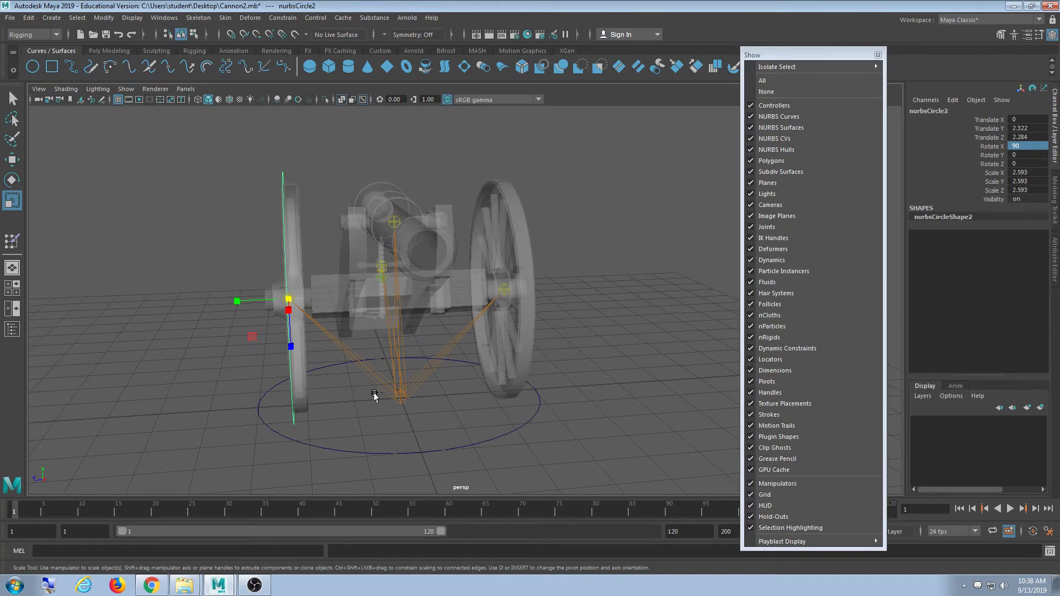
scroll(414, 422, up, 2)
scroll(309, 353, up, 2)
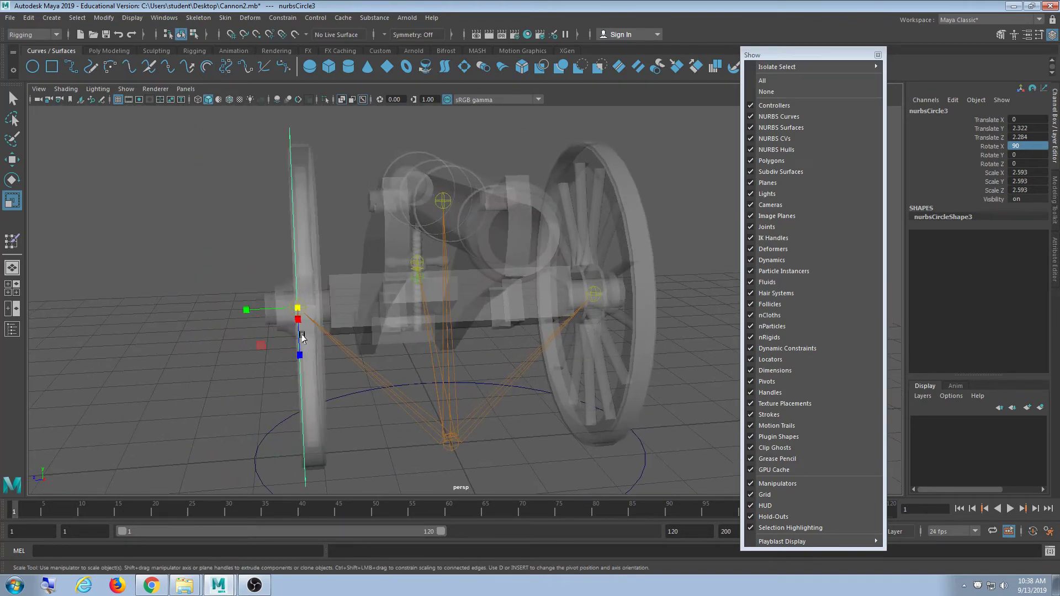
key(w)
mouse_move(303, 338)
middle_down()
mouse_move(331, 336)
mouse_move(310, 337)
middle_up()
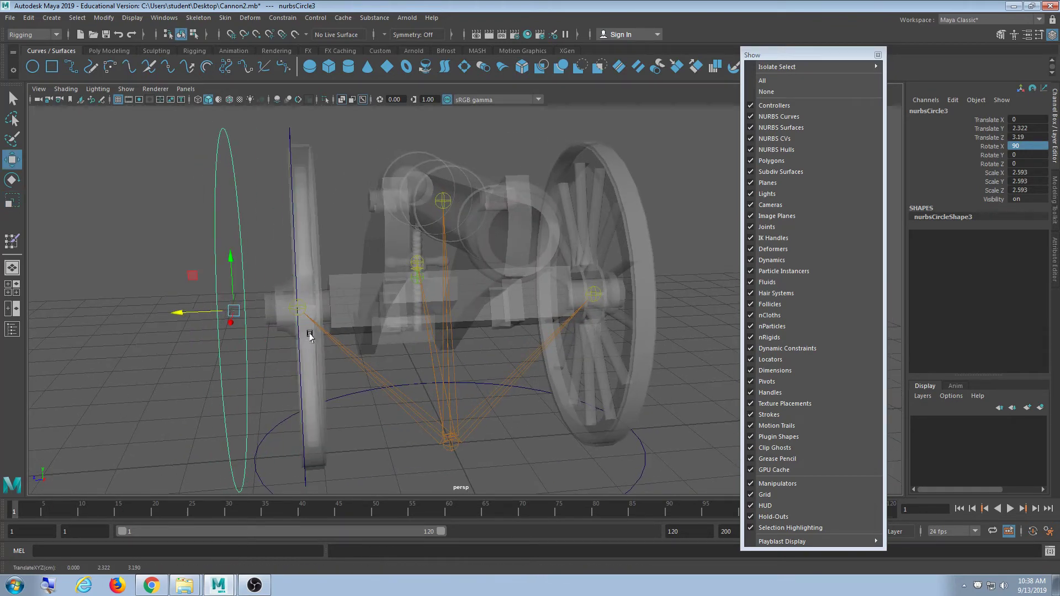
- Try to attach the two wheel circles using the Connect method, keeping multiple knots and the original curves
shift+click(291, 133)
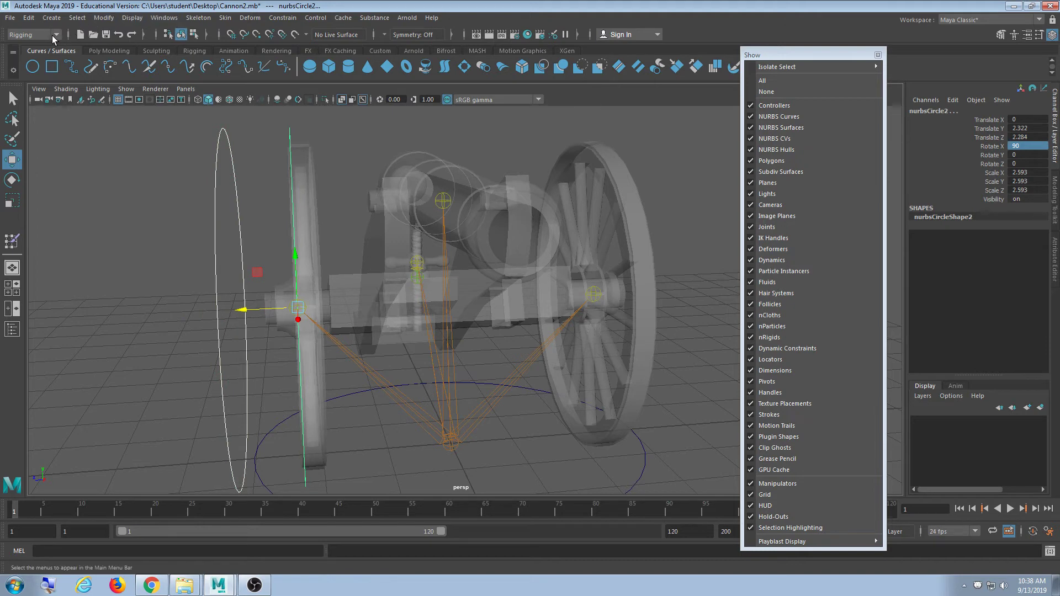
click(52, 34)
click(22, 47)
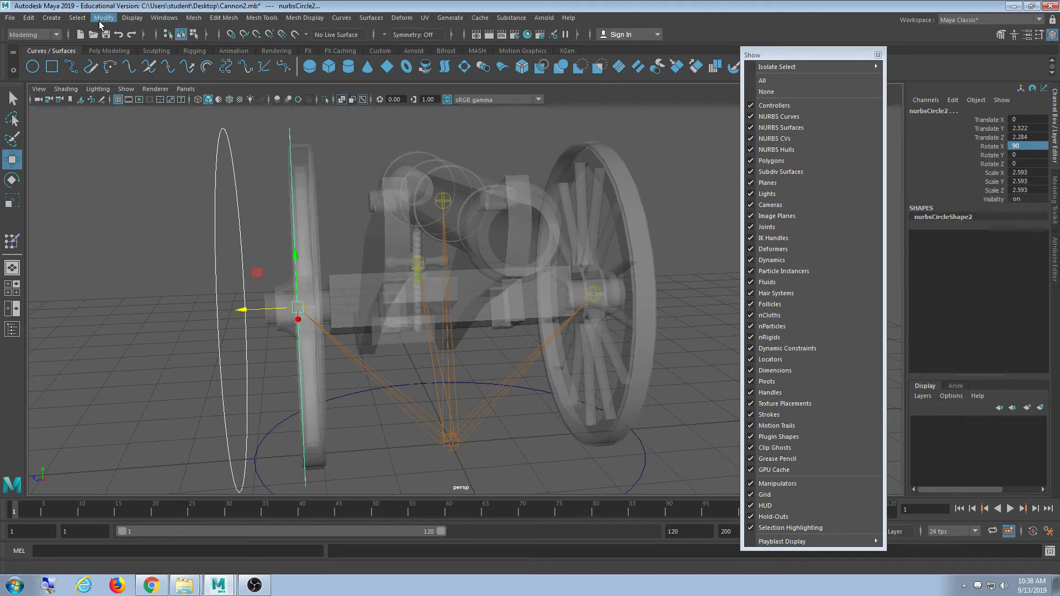
click(333, 19)
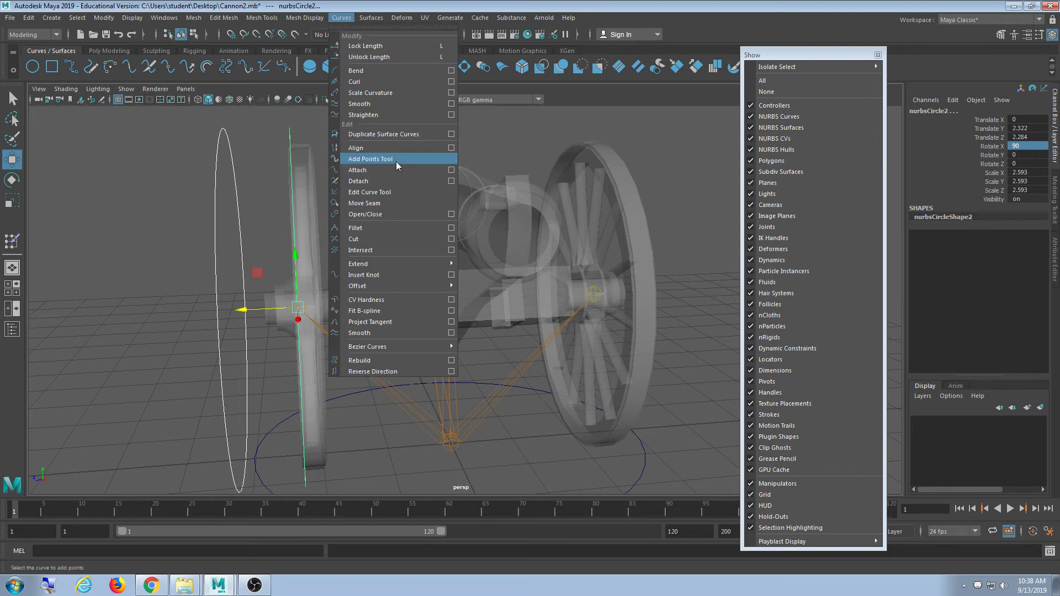
click(451, 169)
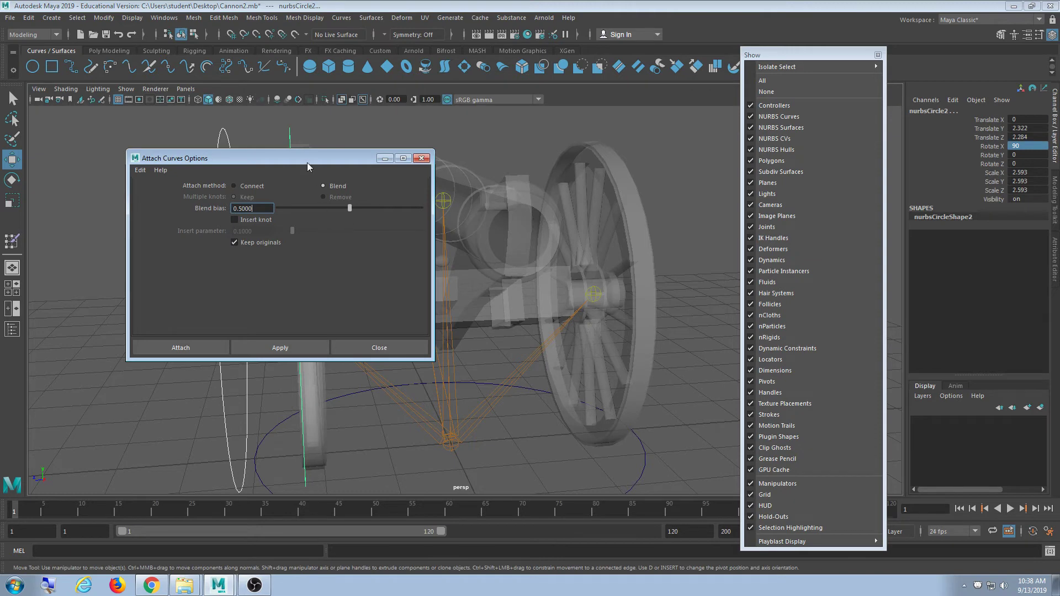
drag(307, 161, 585, 164)
click(523, 189)
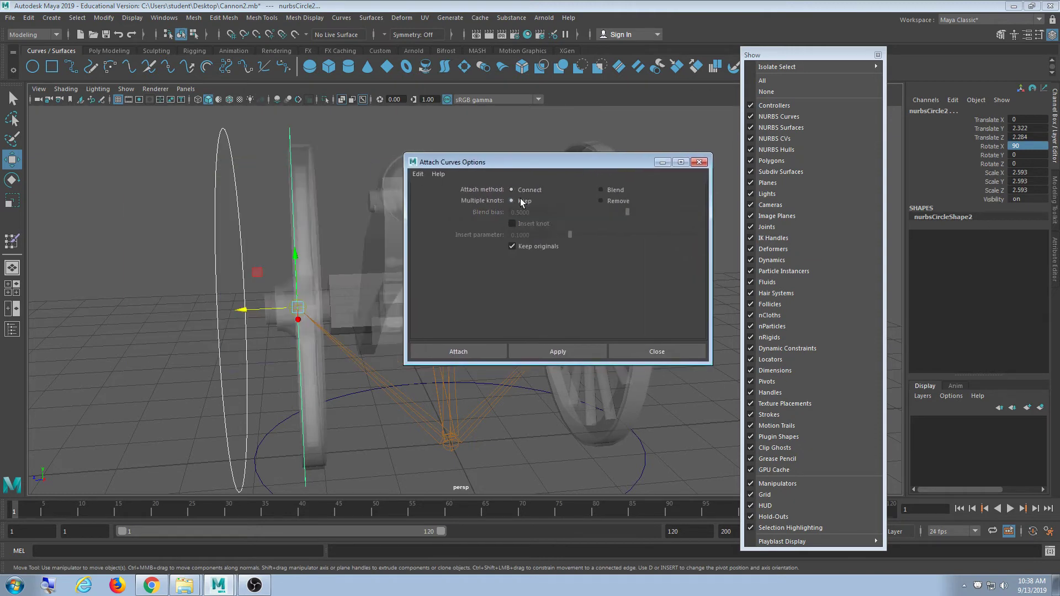
click(543, 354)
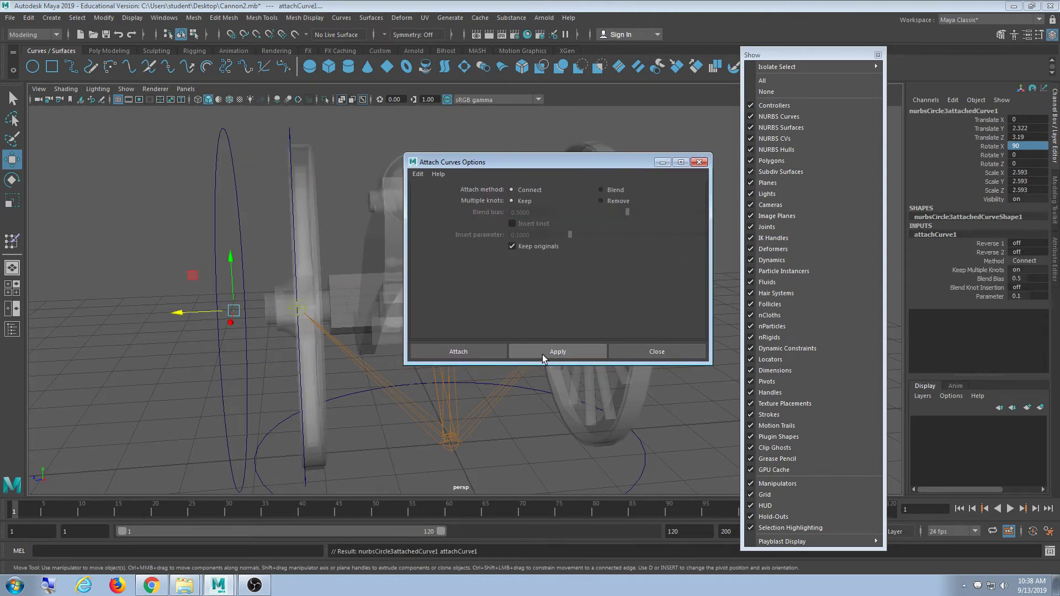
click(655, 353)
- Select the two wheel circles in turn and move each outward along Z to test whether they are joined
click(165, 186)
click(240, 214)
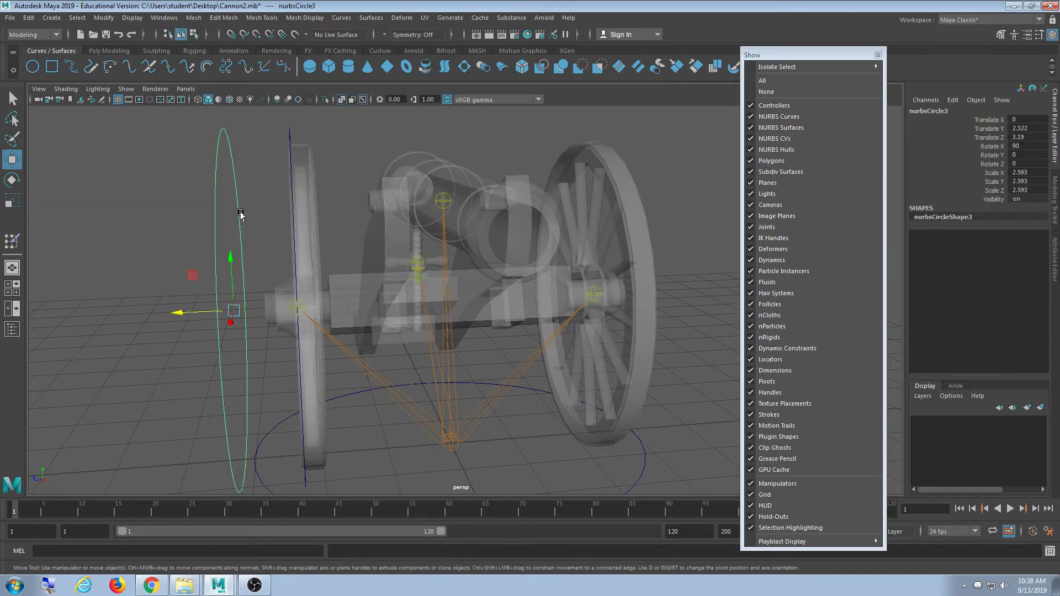
click(293, 243)
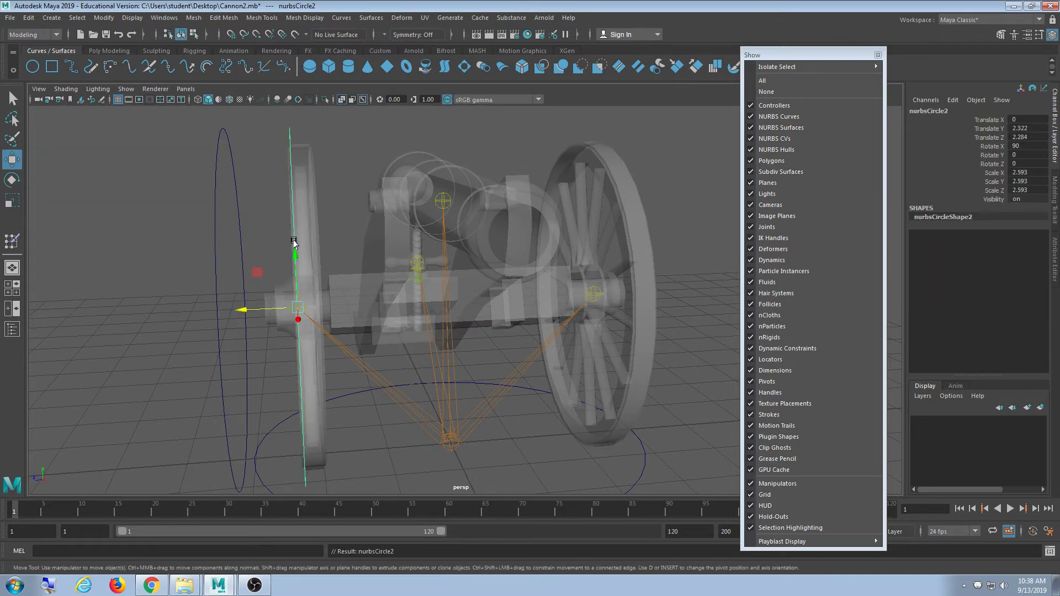
click(242, 228)
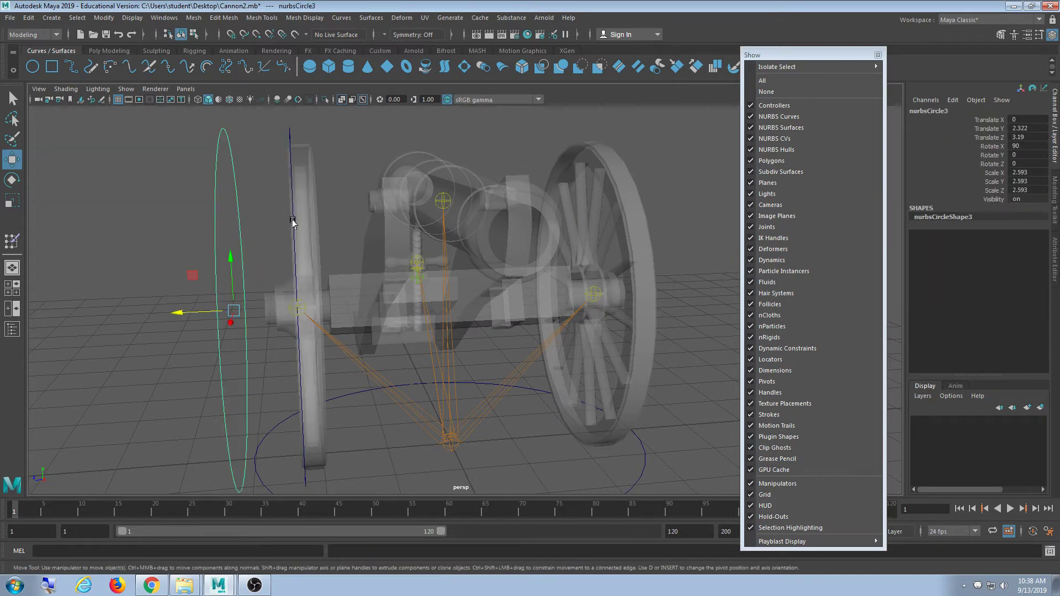
click(292, 223)
drag(274, 307, 221, 309)
click(218, 238)
click(215, 243)
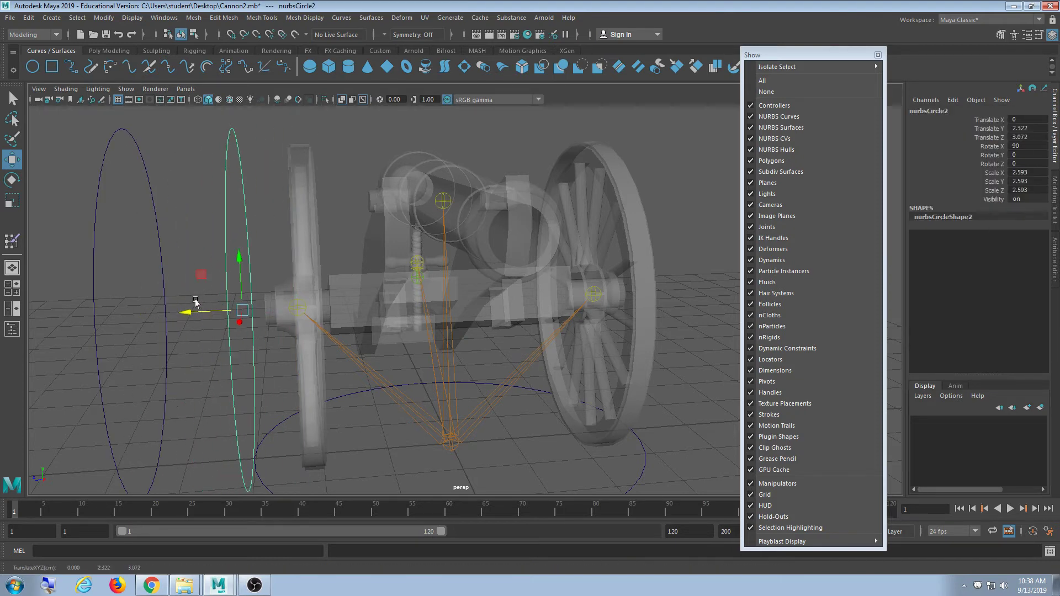
click(162, 275)
drag(119, 318, 91, 316)
- Undo the circle moves, the curve attachment, the duplication and the uniform scaling of the RWheel circle
key(ctrl+z)
key(ctrl+z)
key(ctrl+z)
key(ctrl+z)
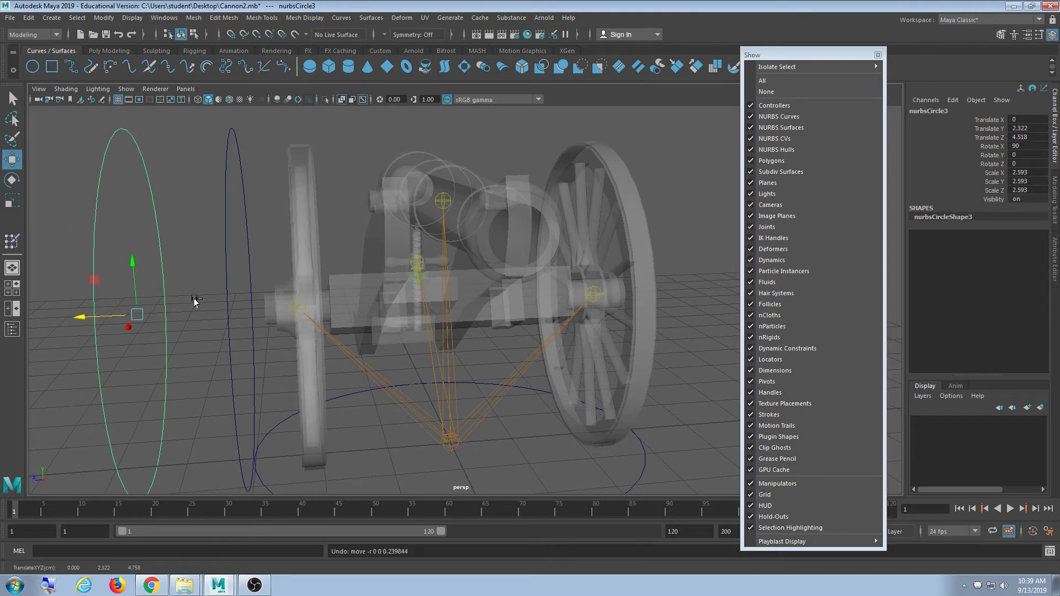
key(ctrl+z)
key(ctrl+z)
key(ctrl+z)
key(ctrl+z)
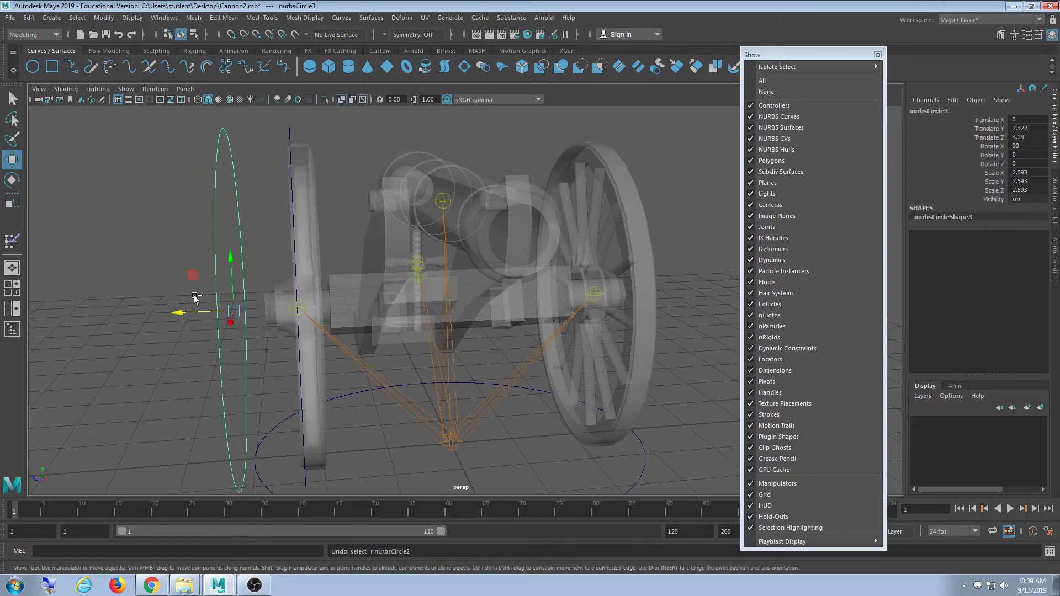
key(ctrl+z)
key(ctrl+z)
key(ctrl+z)
key(ctrl+z)
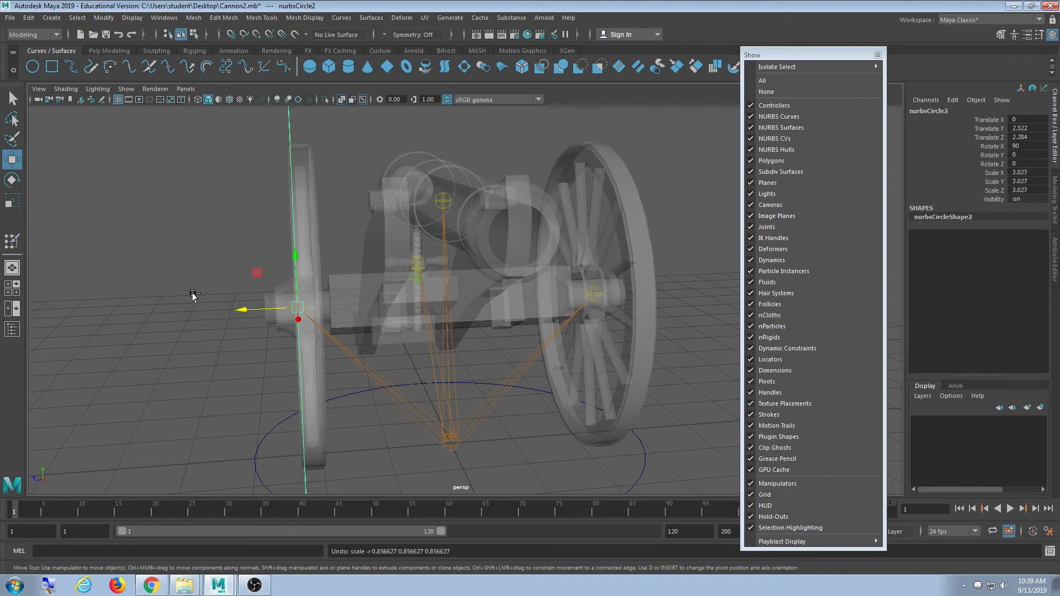
- Move the RWheel circle along Z to the middle of the cannon, at about 0.011
alt+drag(255, 304, 384, 311)
alt+drag(543, 348, 373, 334)
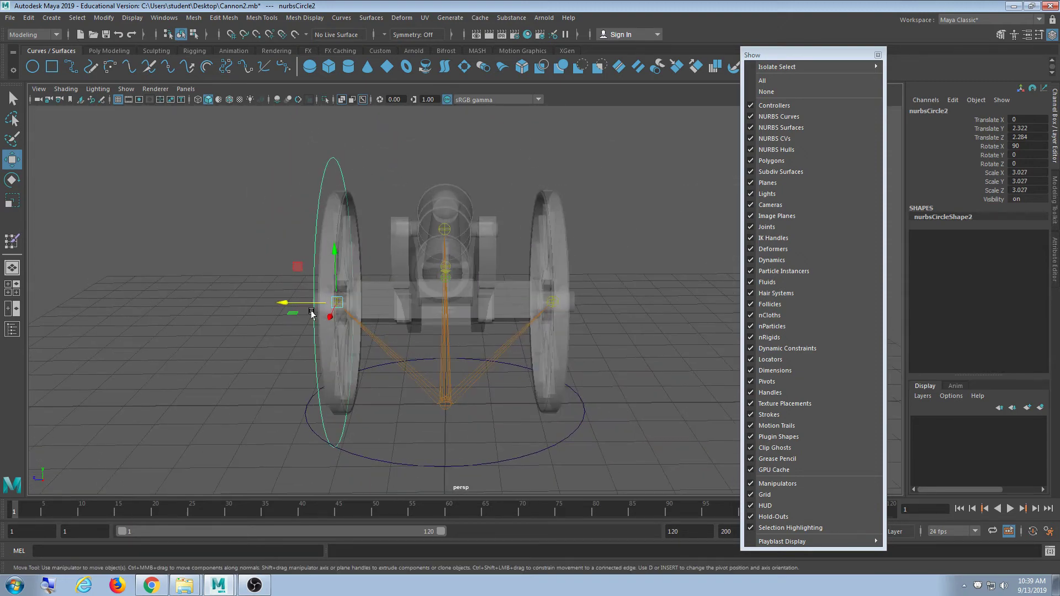
drag(312, 314, 485, 352)
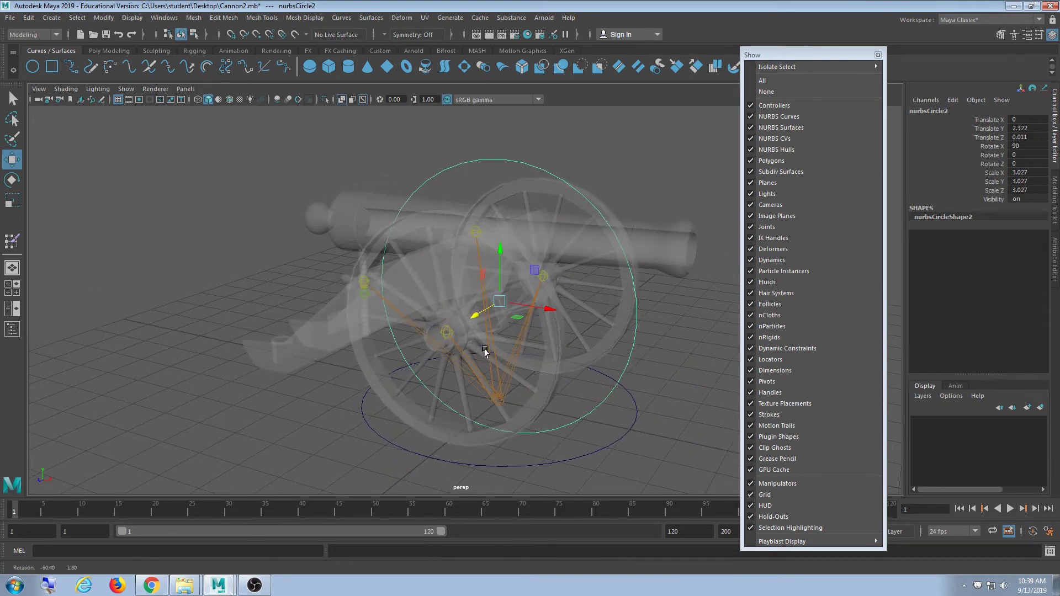
- Try scaling the centred circle uniformly and undo the scaling
key(r)
drag(500, 303, 335, 303)
alt+drag(459, 354, 443, 372)
key(ctrl+z)
- Snap the circle back onto the RWheel joint at 2.284 in Translate Z
key(w)
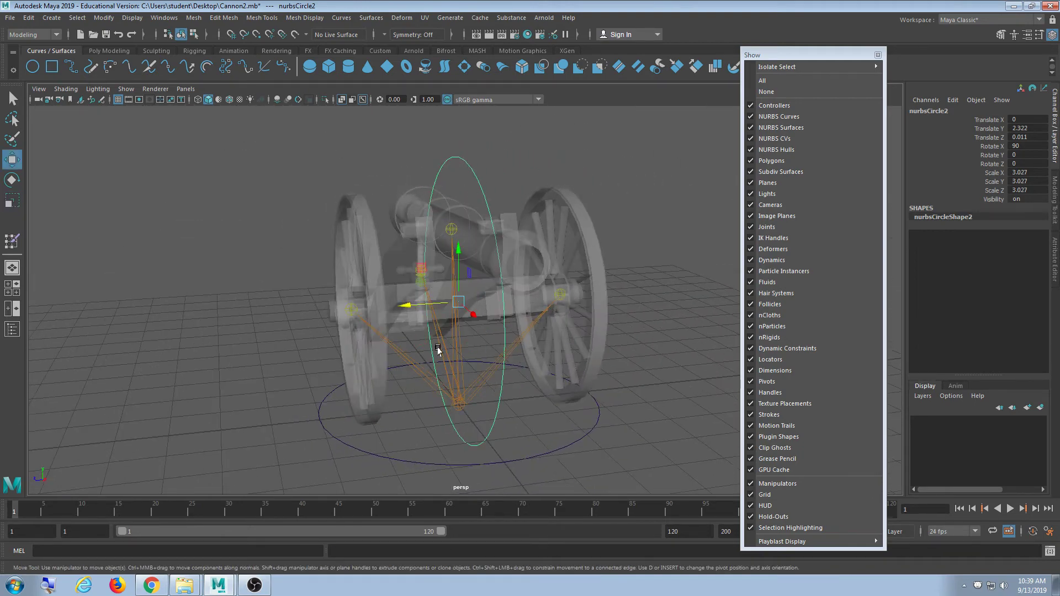
middle_drag(428, 335, 407, 350)
alt+drag(407, 350, 487, 358)
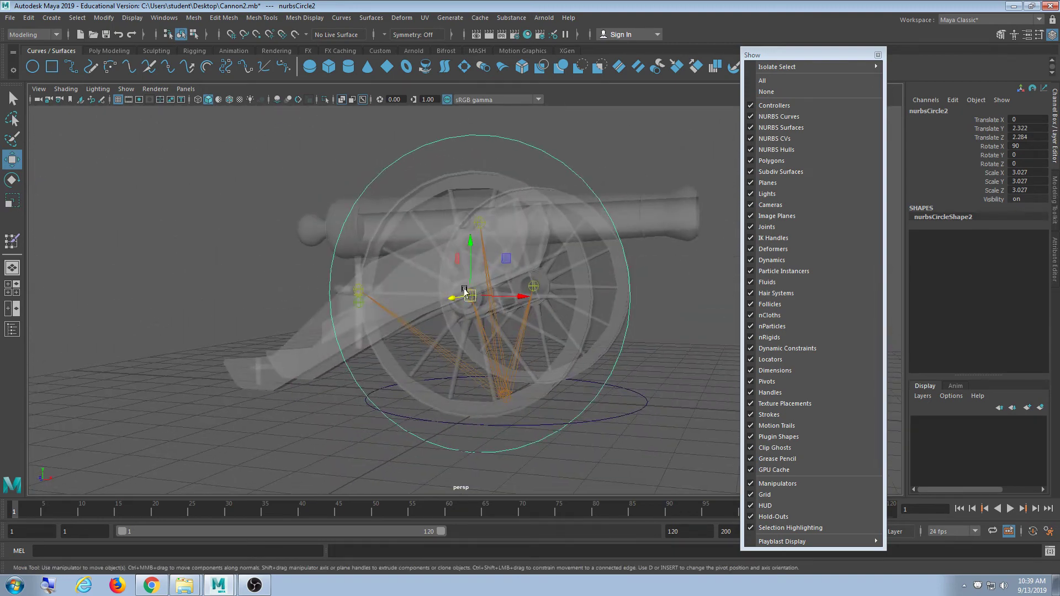
- Scale the RWheel circle down inside the wheel rim and set its Scale X, Y and Z to 1.25
alt+drag(464, 292, 441, 421)
key(e)
key(r)
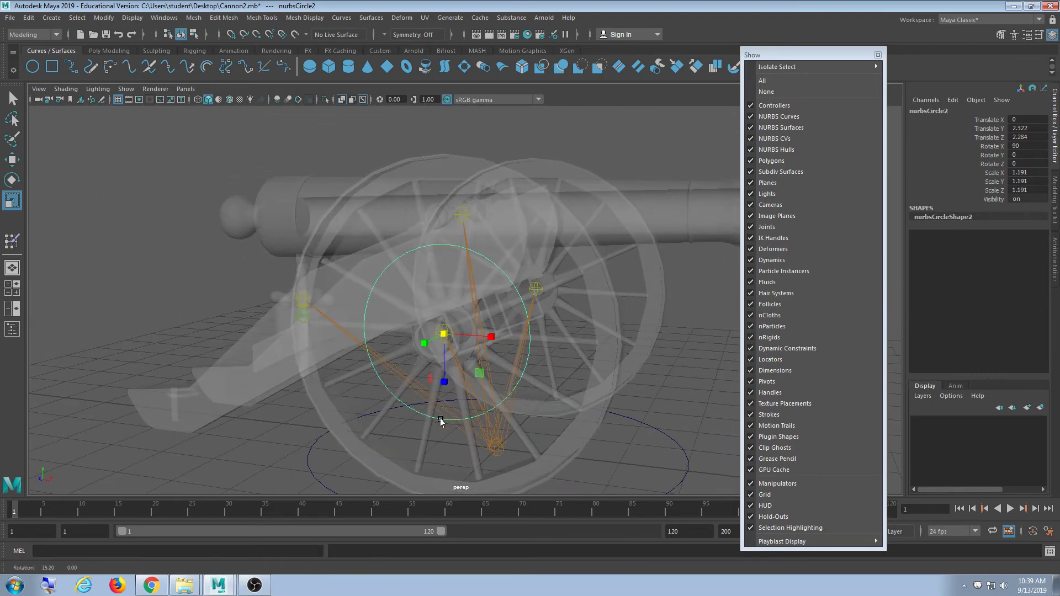
drag(439, 337, 512, 366)
click(634, 407)
click(479, 242)
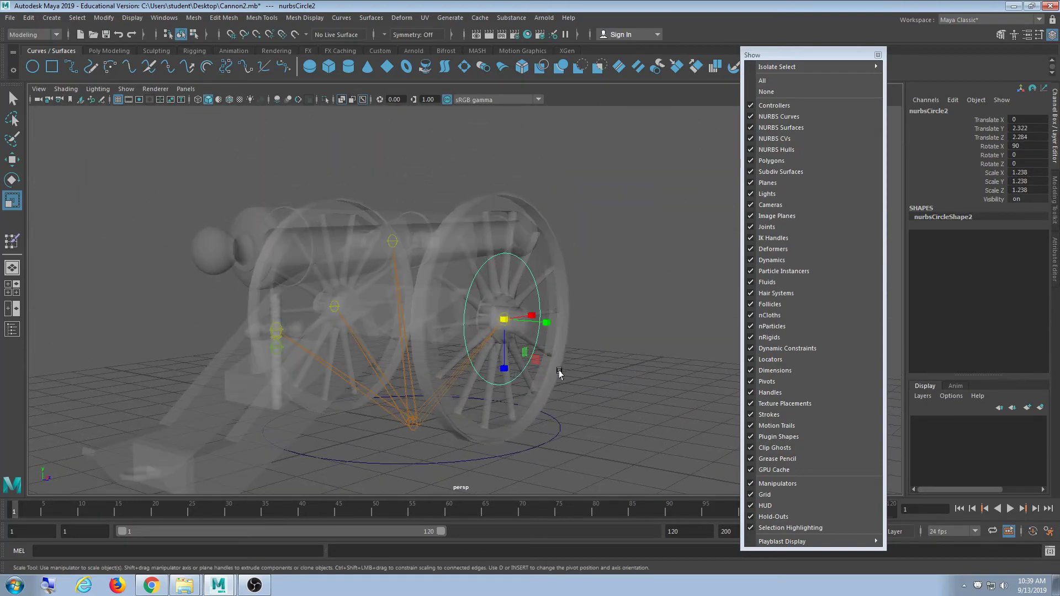
drag(1025, 174, 1029, 190)
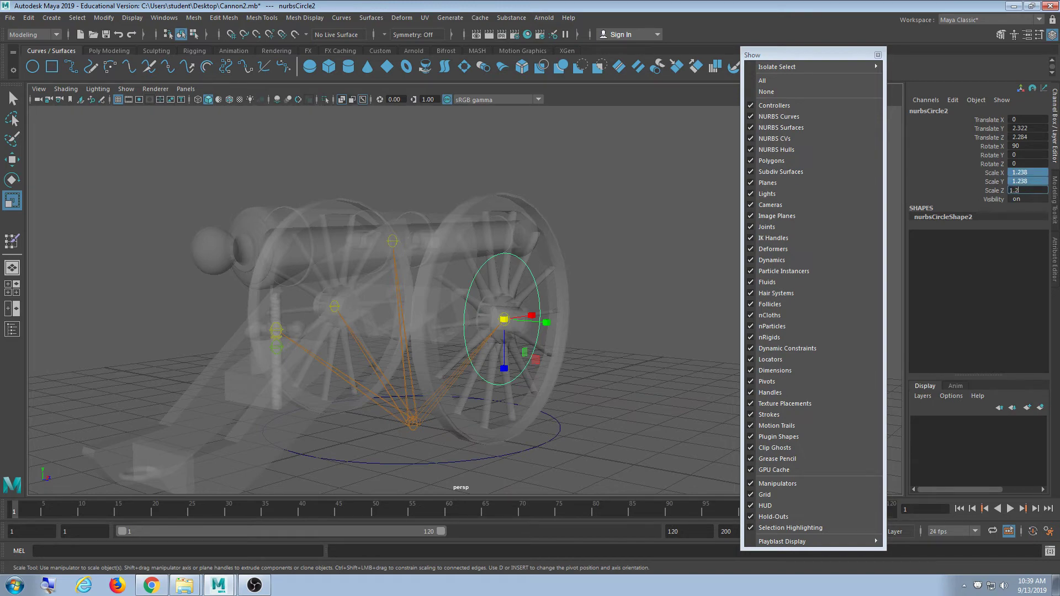
alt+drag(632, 323, 549, 335)
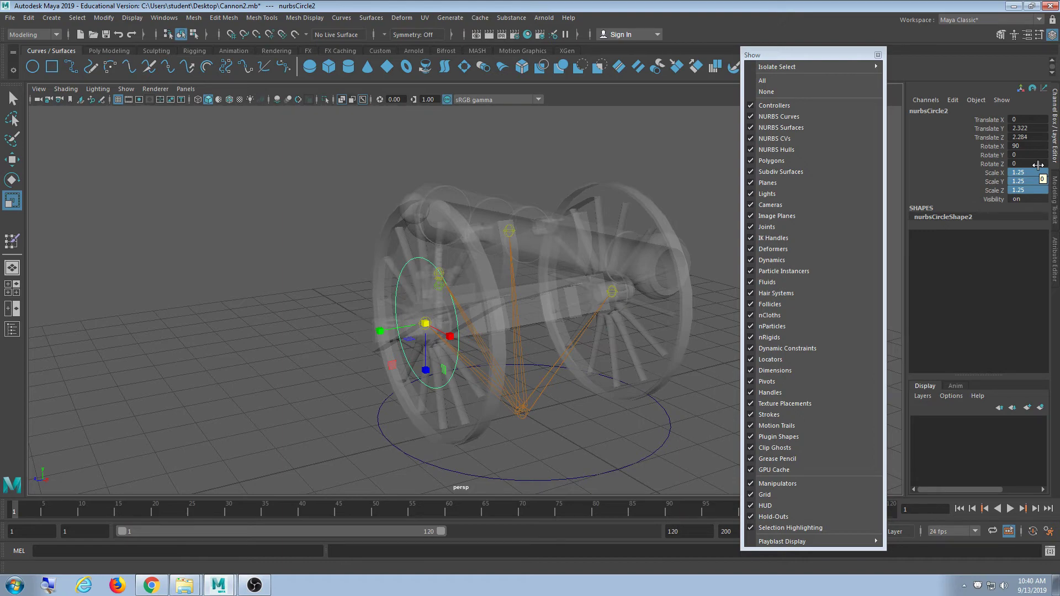
- Duplicate the RWheel circle and move the copy along Z to the opposite wheel, at about -2.446
alt+drag(611, 416, 285, 446)
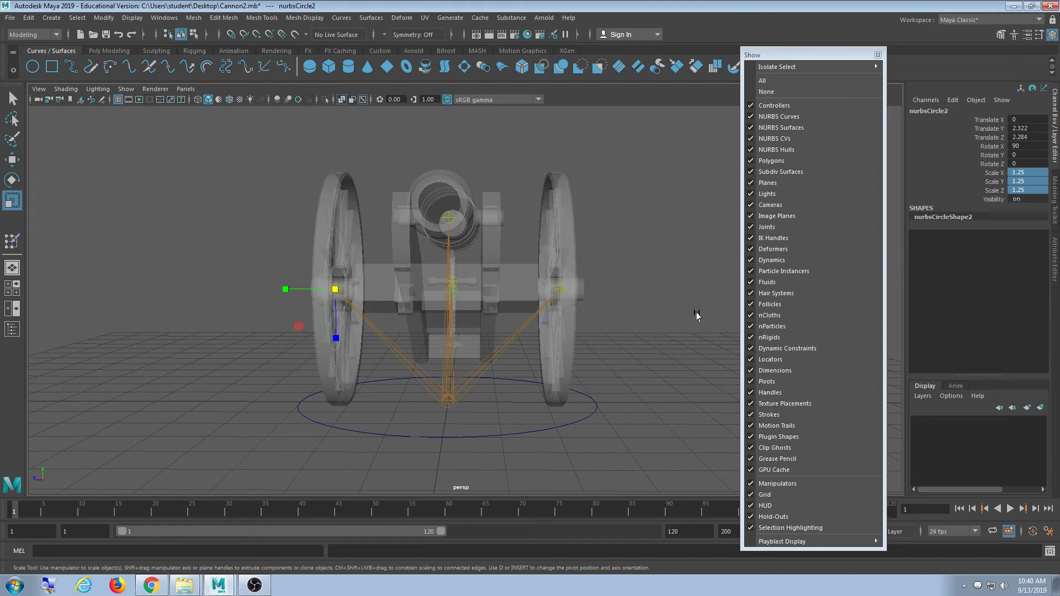
alt+drag(638, 361, 587, 369)
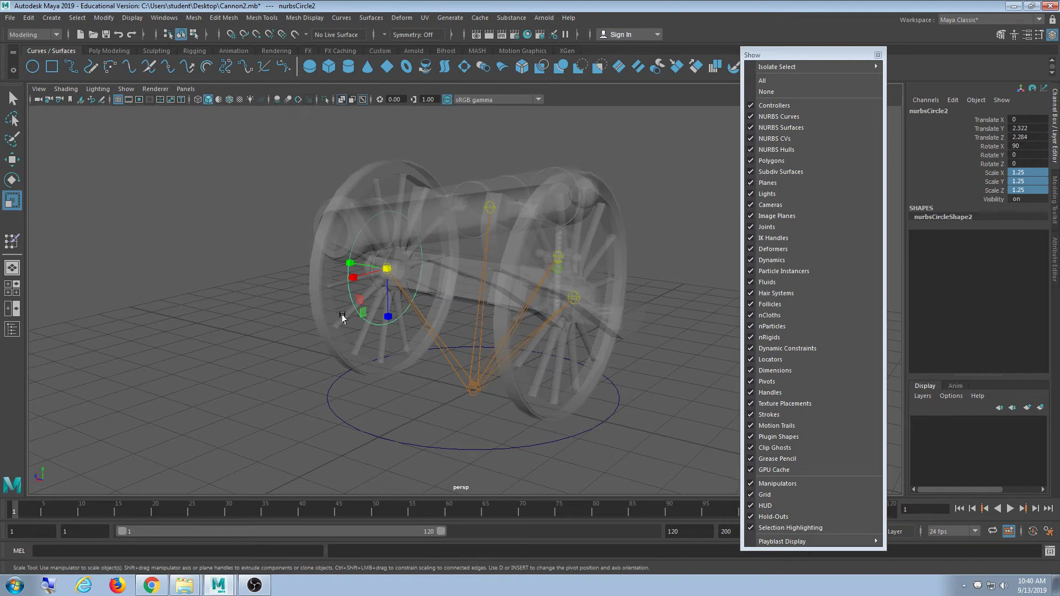
alt+drag(342, 318, 546, 338)
alt+right_drag(486, 380, 534, 347)
alt+drag(550, 334, 518, 335)
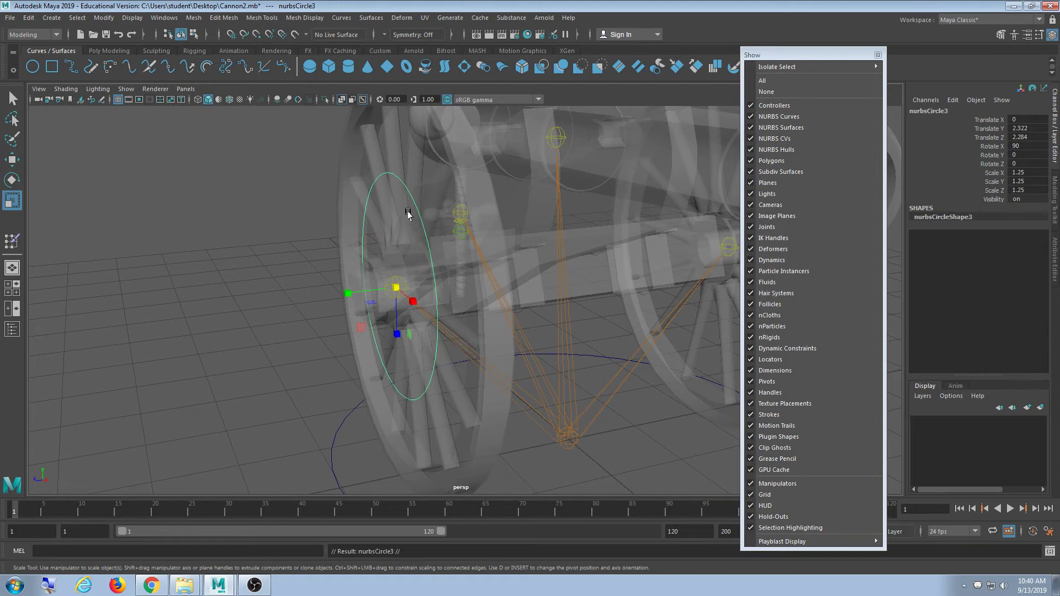
scroll(406, 226, down, 5)
key(w)
scroll(437, 282, down, 3)
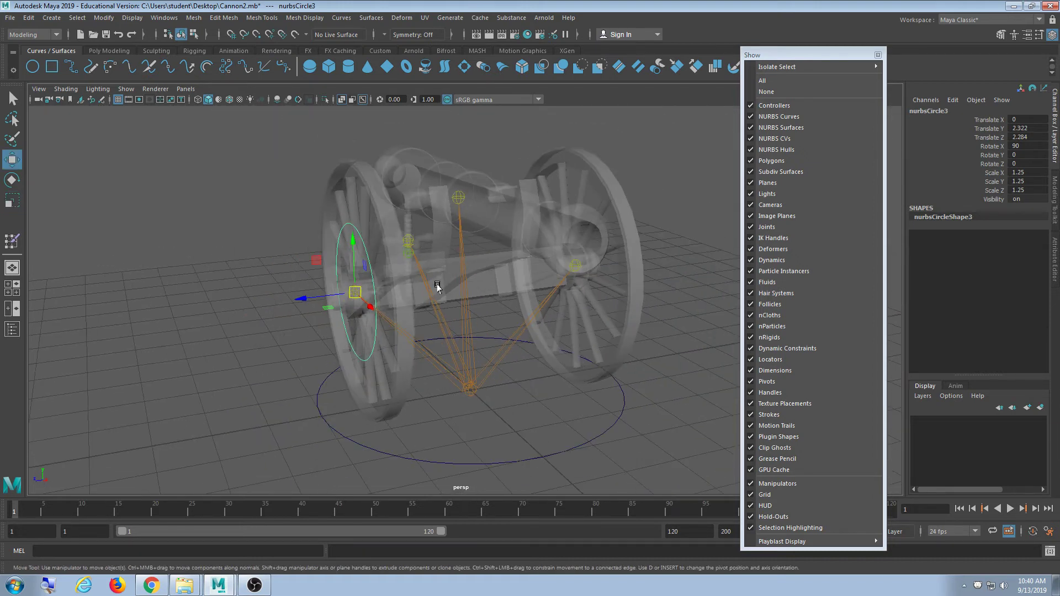
alt+drag(438, 287, 553, 278)
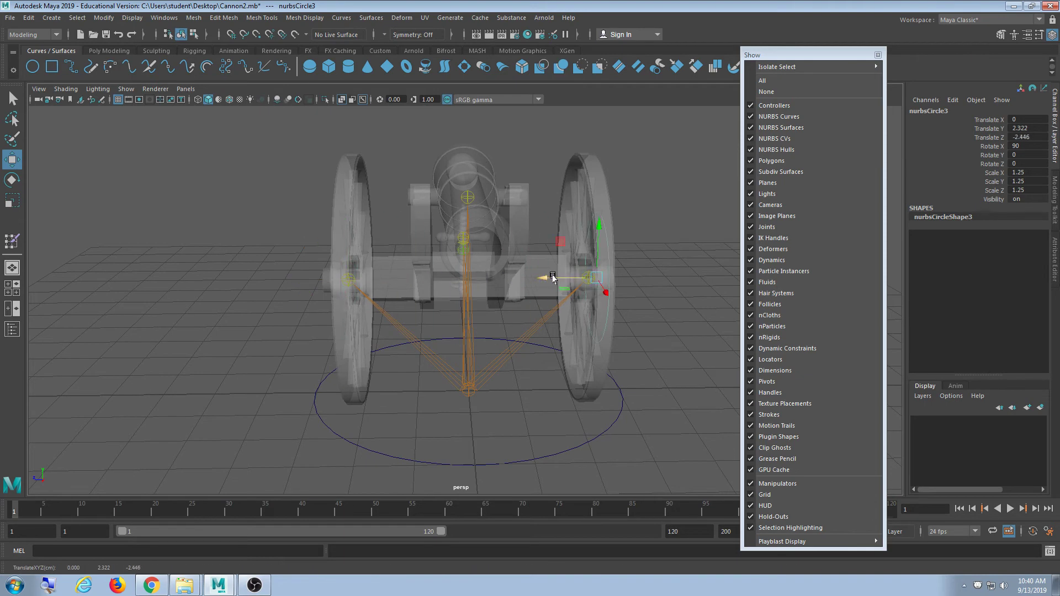
- Snap the copied circle onto the opposite wheel's joint, at -2.291 in Translate Z
key(f)
alt+drag(410, 315, 336, 327)
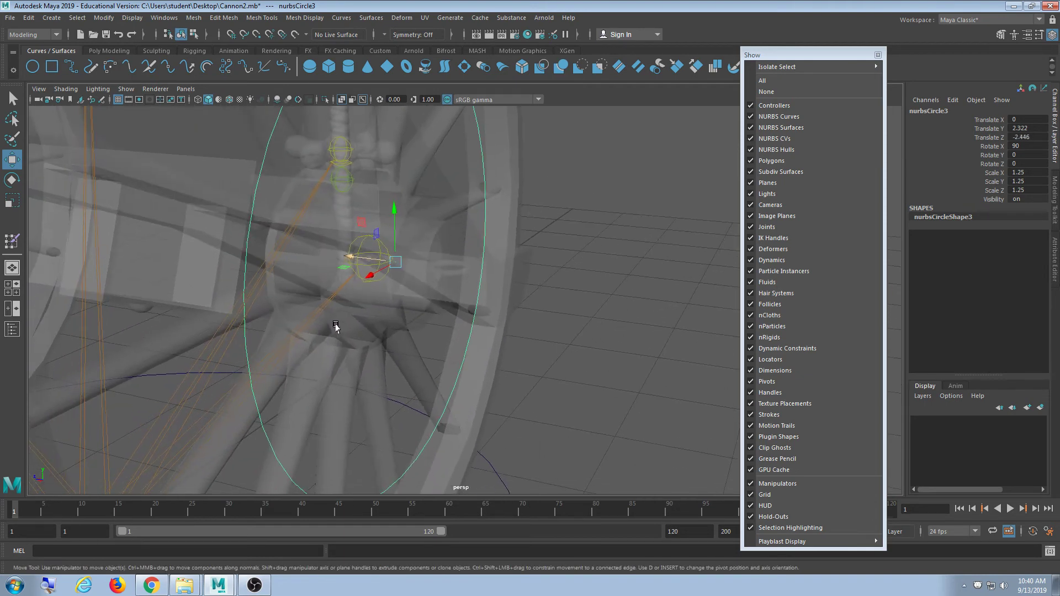
drag(392, 271, 364, 238)
alt+drag(463, 306, 346, 314)
scroll(481, 336, down, 5)
click(367, 318)
click(485, 352)
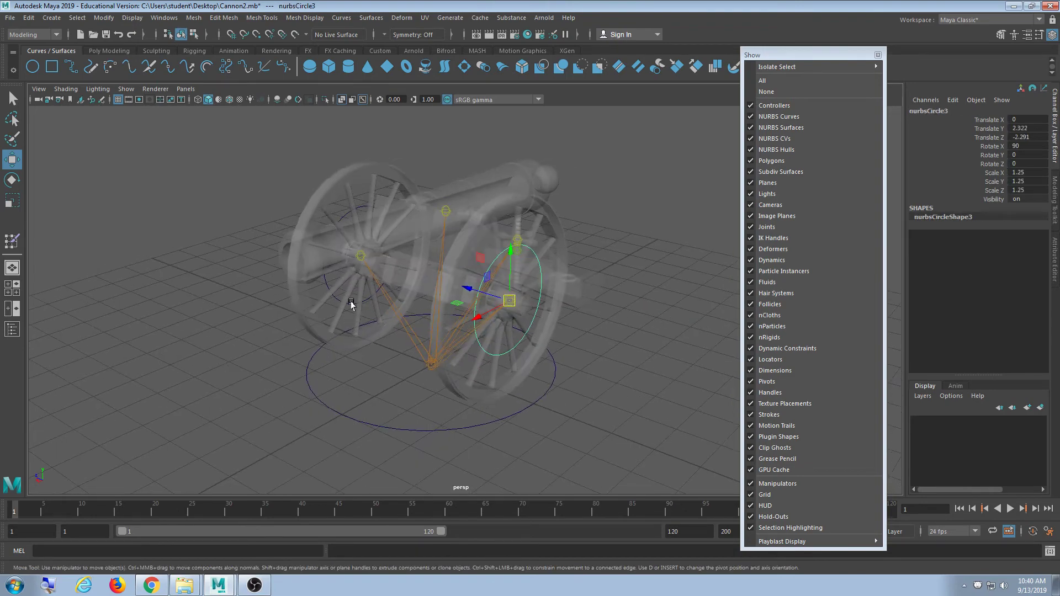
- Select both wheel circles and rotate them together about the wheel axle
click(366, 420)
alt+drag(366, 420, 456, 452)
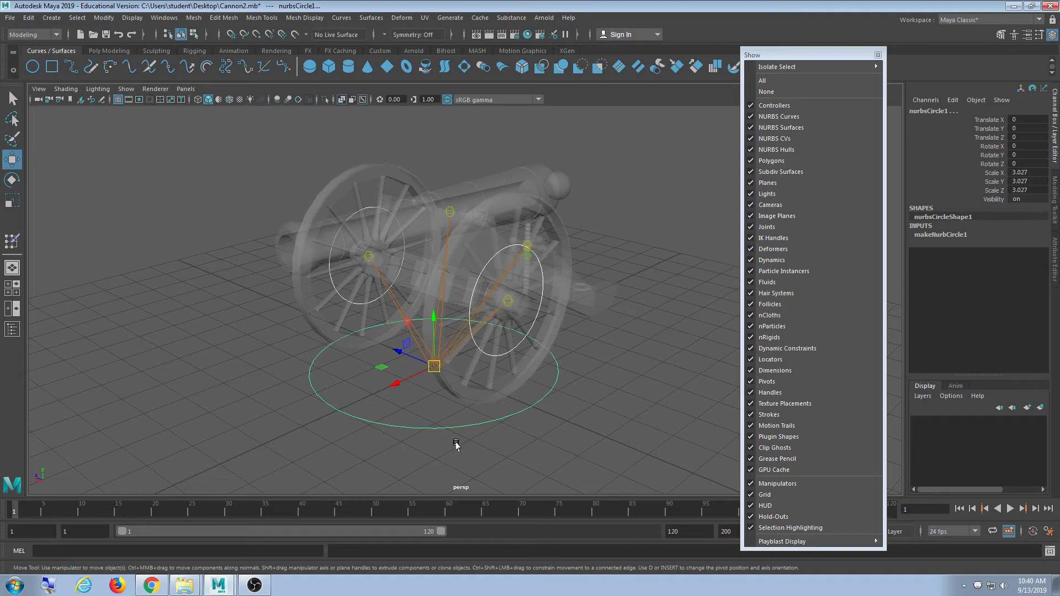
alt+drag(489, 452, 580, 332)
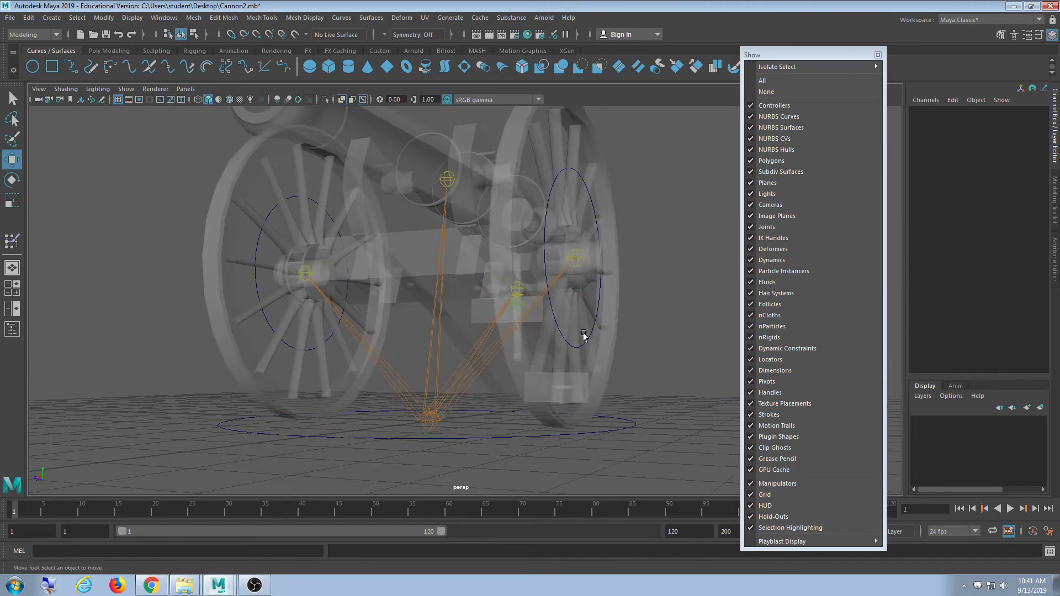
click(581, 341)
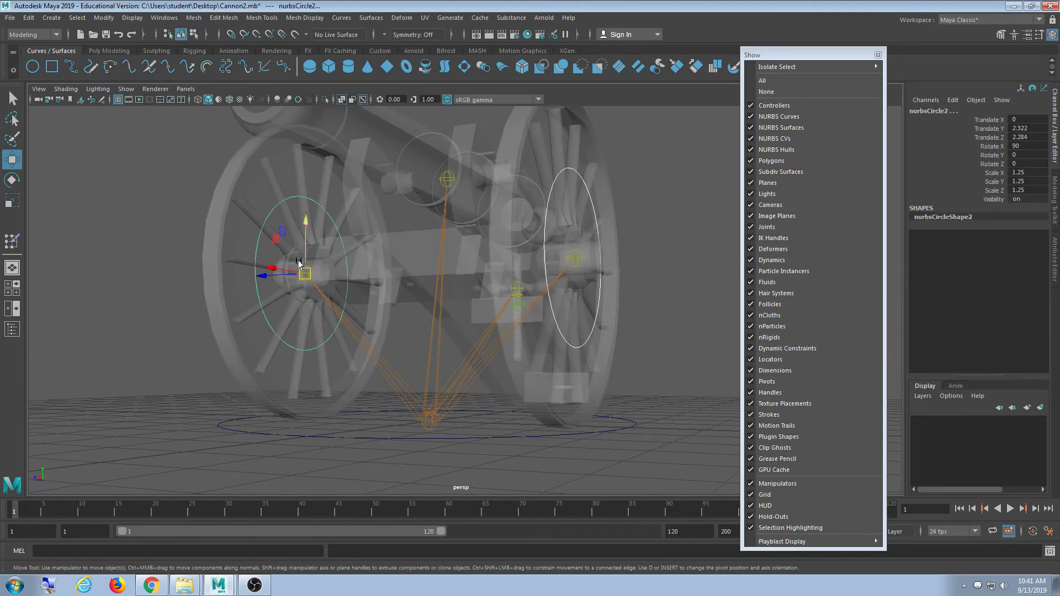
key(e)
drag(281, 240, 282, 286)
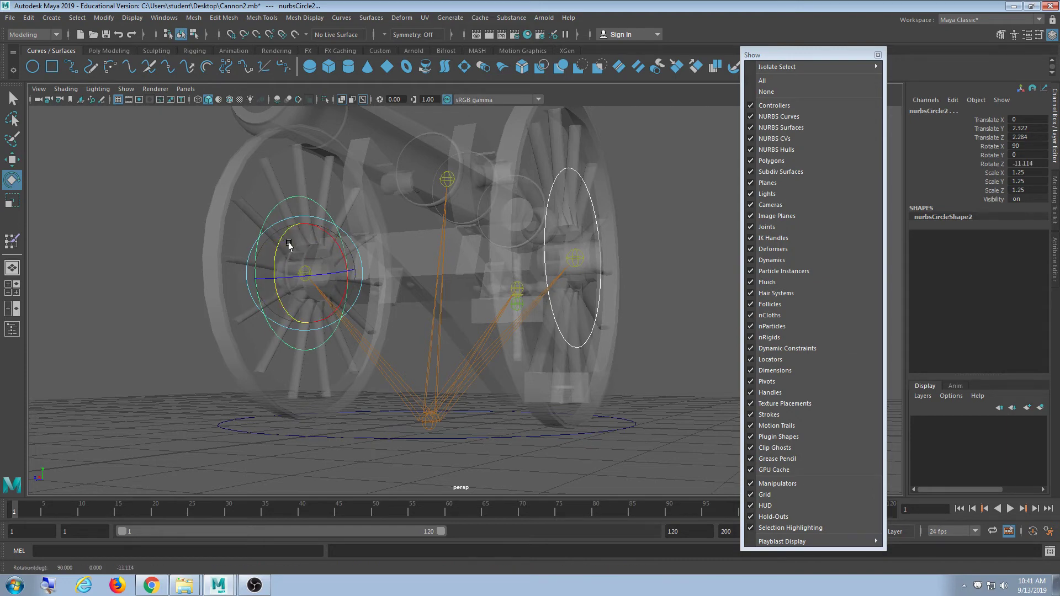
- Examine how the two wheel circles sit against the wheel meshes and joints
click(625, 290)
alt+drag(624, 289, 511, 327)
click(587, 282)
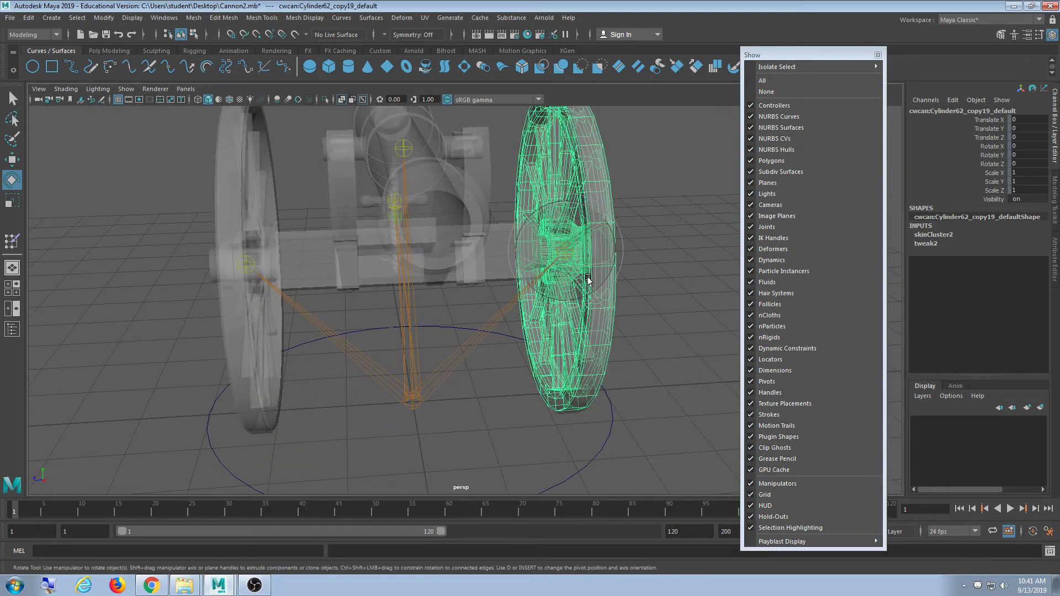
click(675, 328)
alt+drag(675, 328, 610, 263)
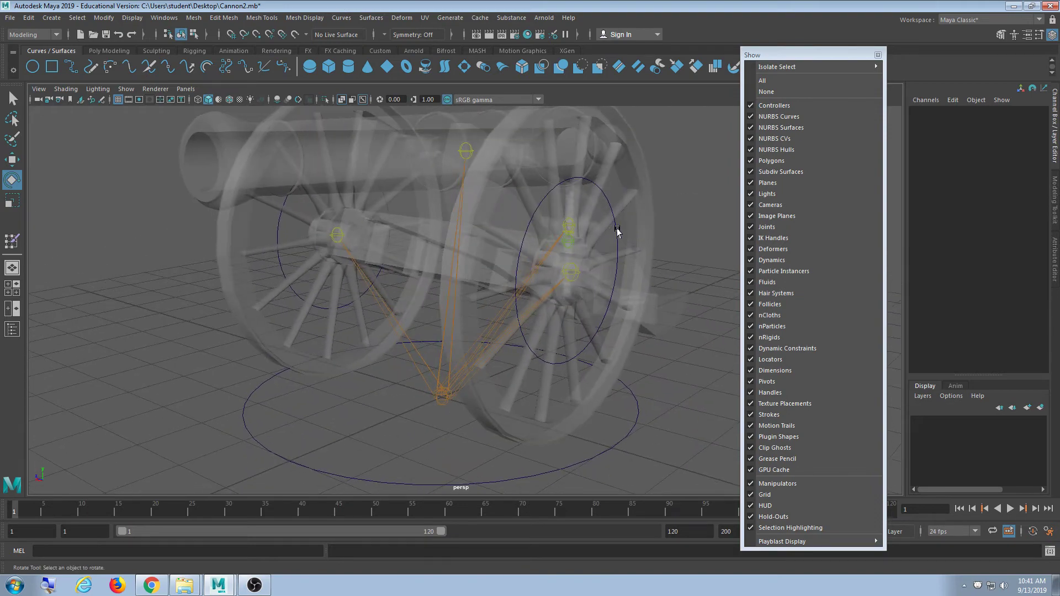
click(617, 260)
click(607, 198)
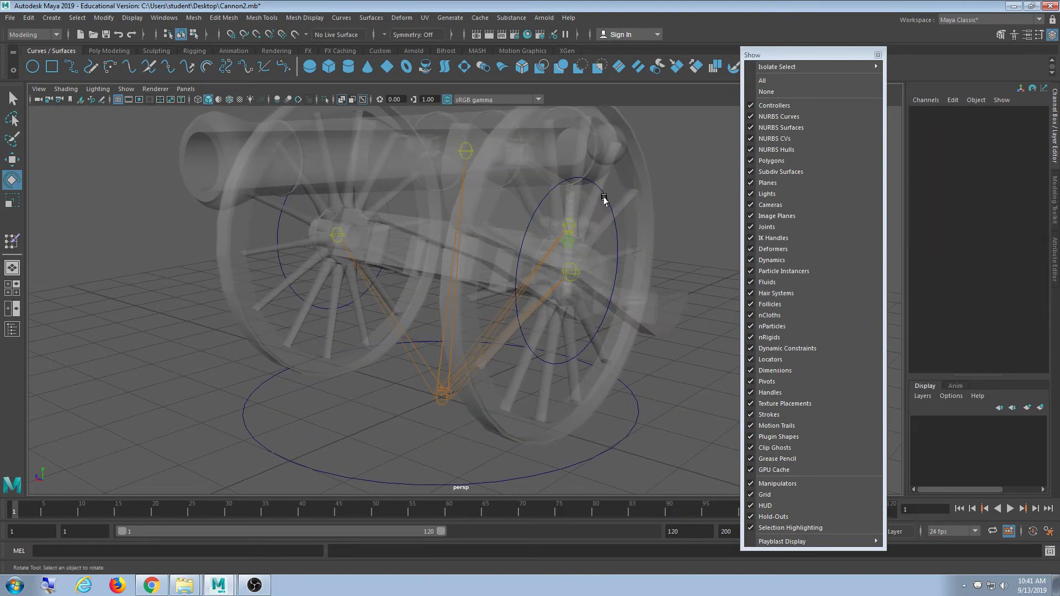
click(604, 314)
scroll(539, 348, up, 5)
scroll(540, 348, down, 5)
click(378, 354)
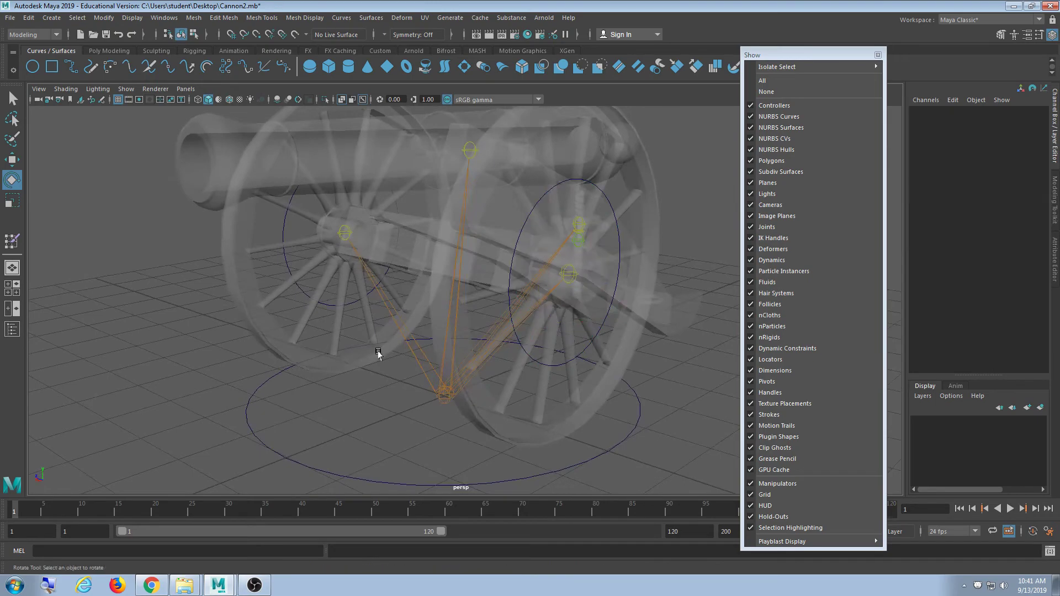
- Duplicate the root circle as the starting curve for the elevating screw's control
alt+drag(378, 354, 416, 355)
scroll(386, 277, up, 5)
alt+drag(386, 276, 342, 363)
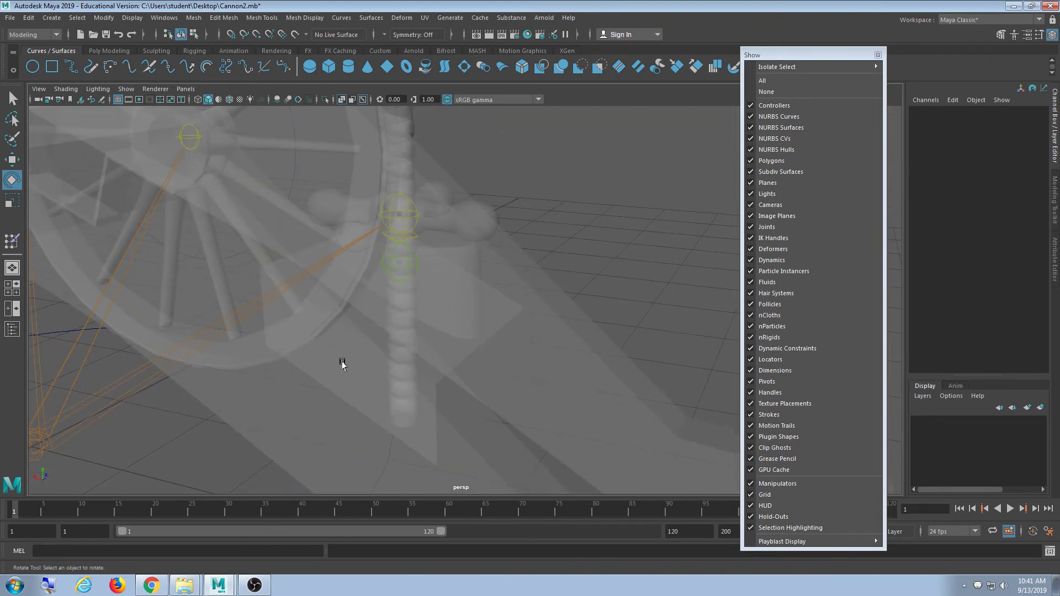
alt+drag(361, 456, 585, 251)
alt+drag(595, 307, 377, 348)
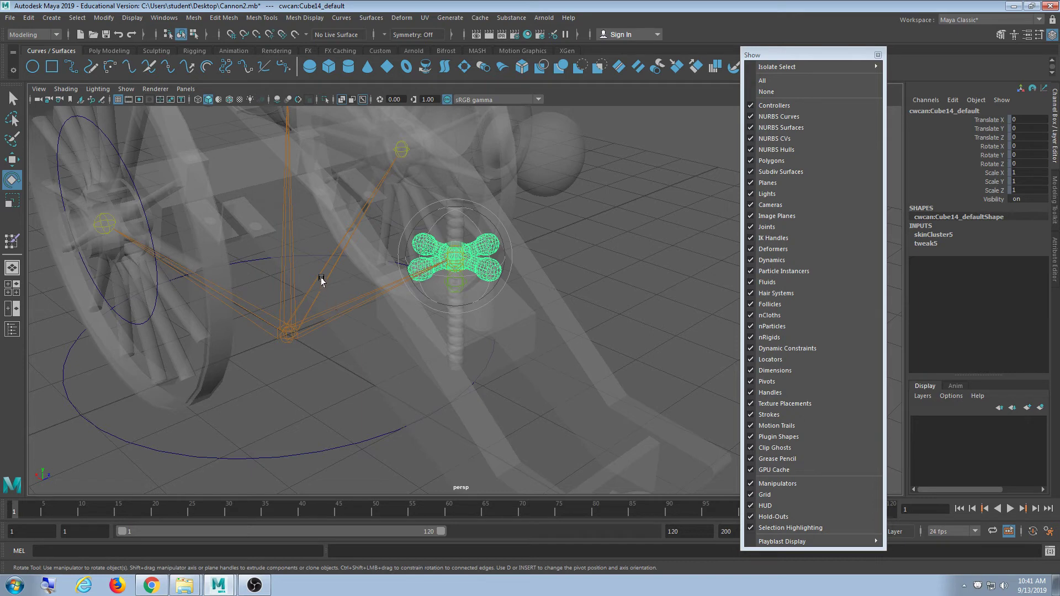
click(343, 452)
alt+drag(358, 475, 362, 454)
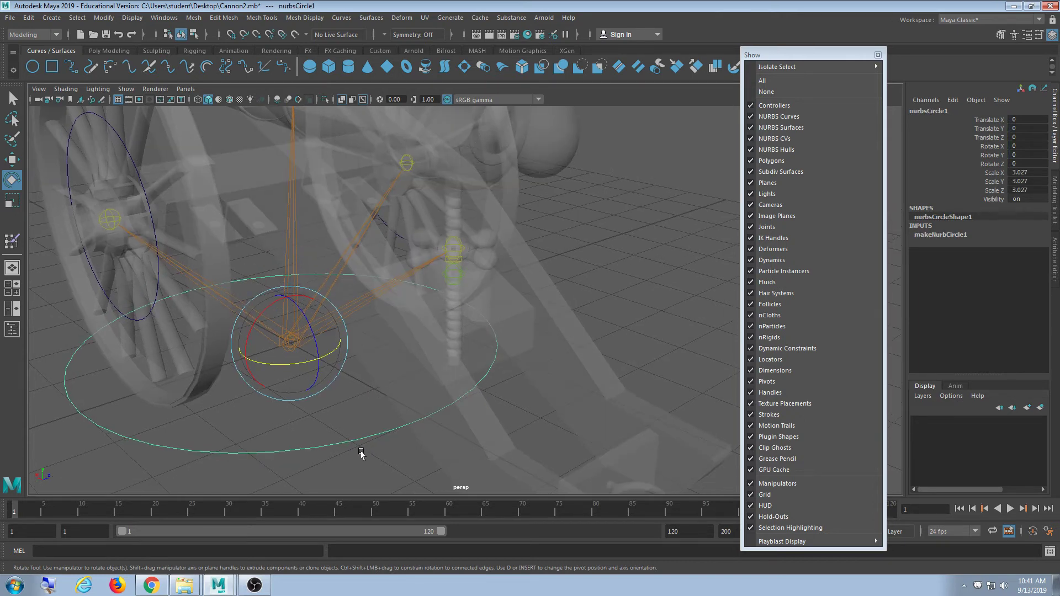
key(ctrl+d)
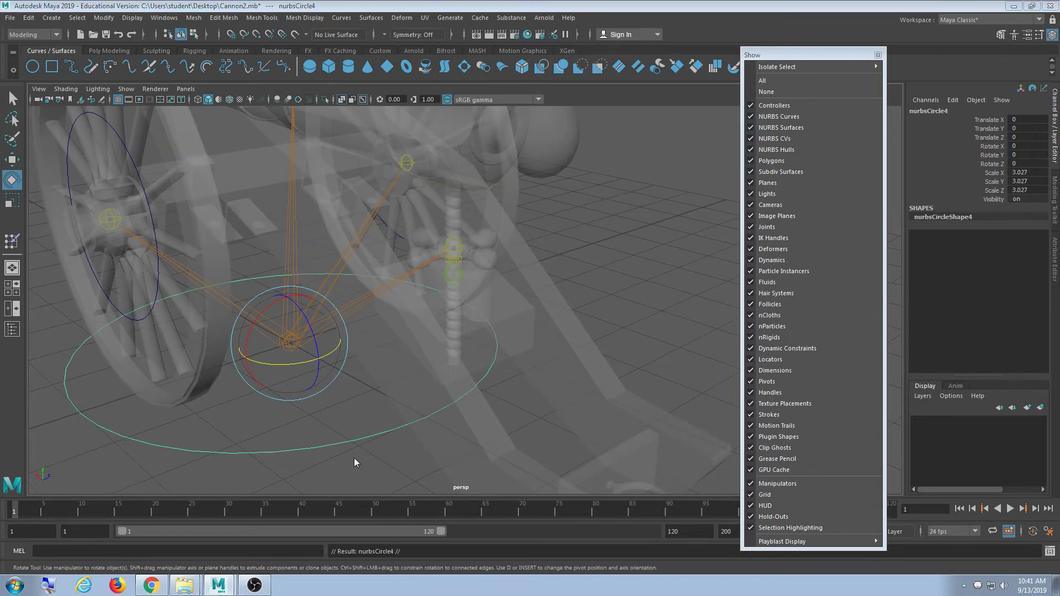
- Snap the duplicated circle onto the elevating screw's upper joint, at Translate X -3.534, Y 2.285 and Z 0
scroll(353, 433, up, 3)
key(w)
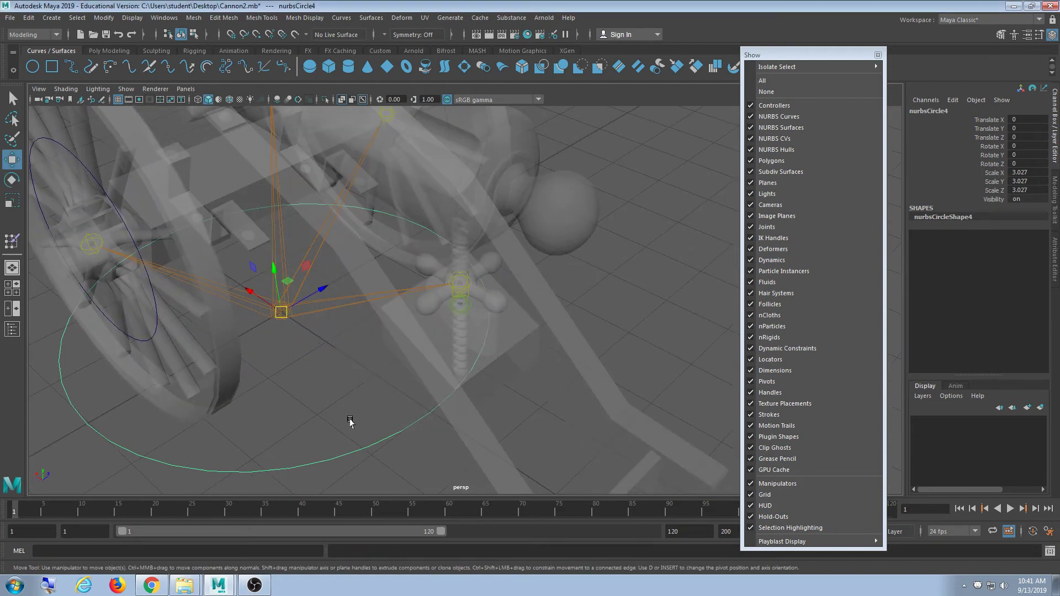
alt+drag(350, 426, 367, 415)
scroll(364, 415, up, 2)
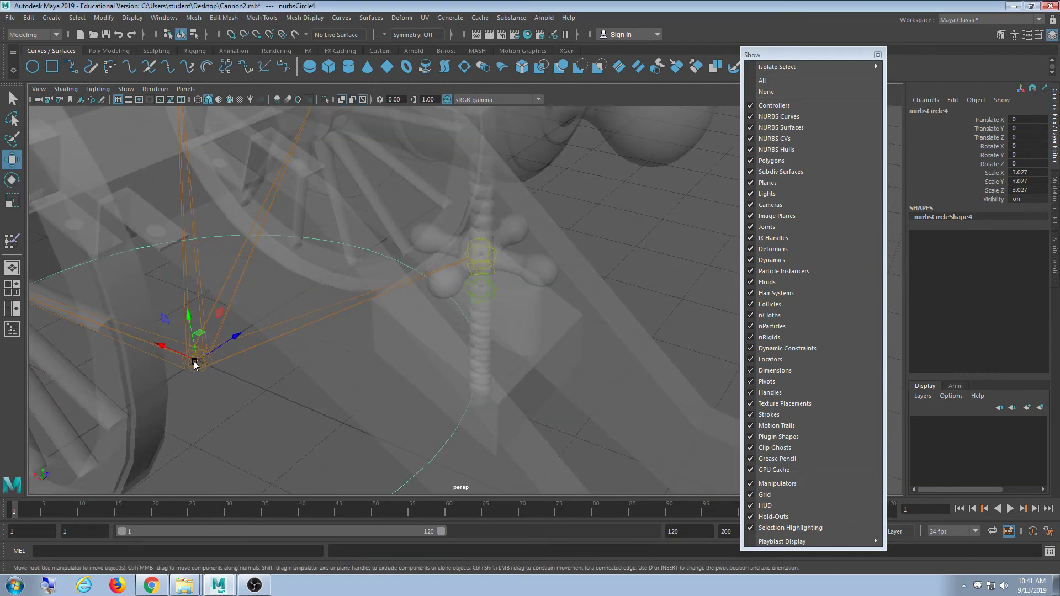
drag(195, 363, 481, 254)
scroll(493, 367, up, 6)
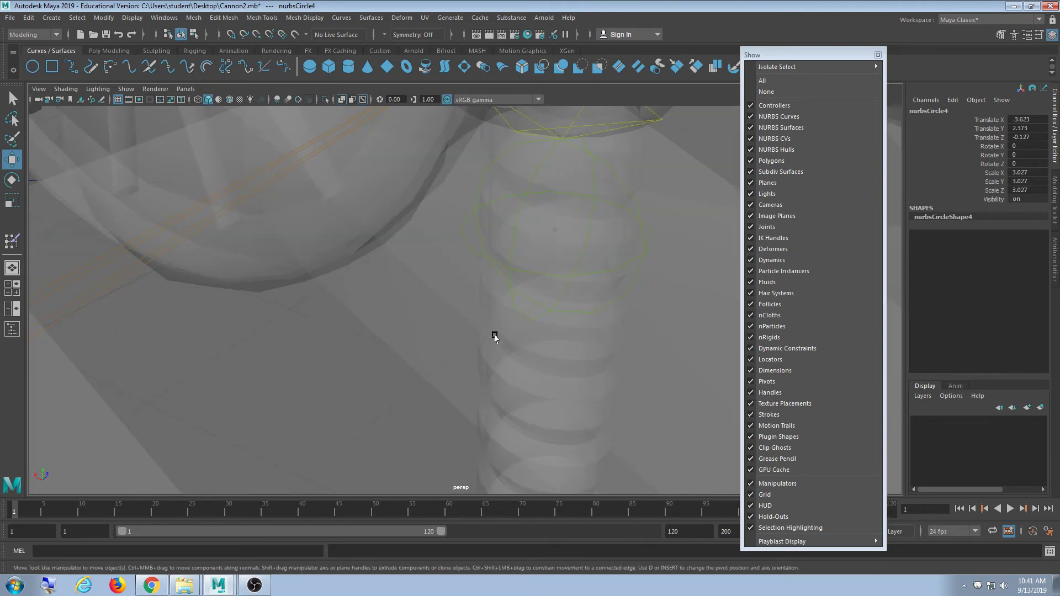
alt+middle_drag(495, 336, 422, 451)
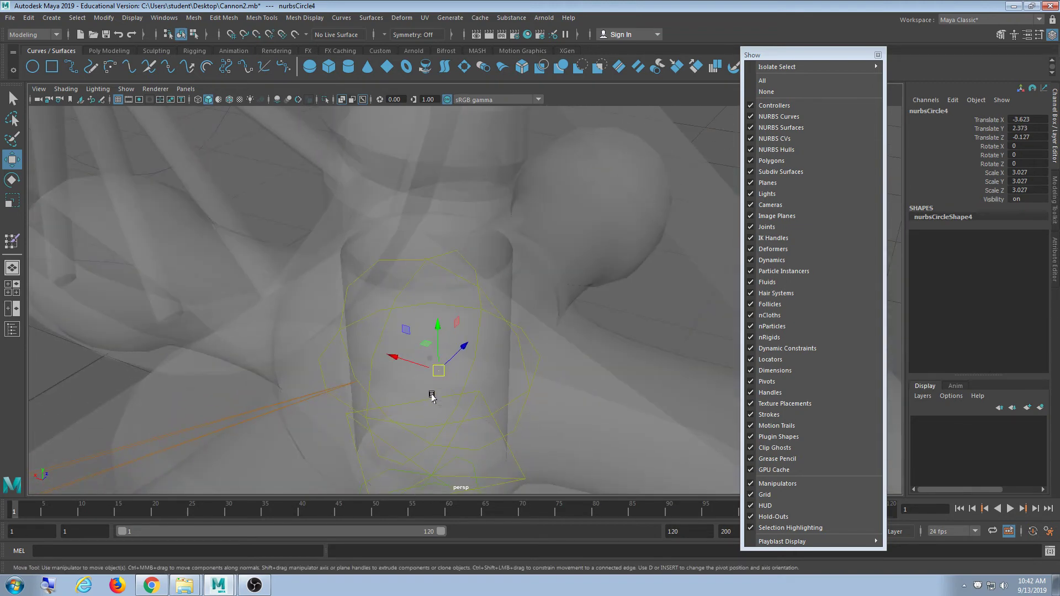
drag(439, 372, 432, 360)
scroll(456, 386, down, 4)
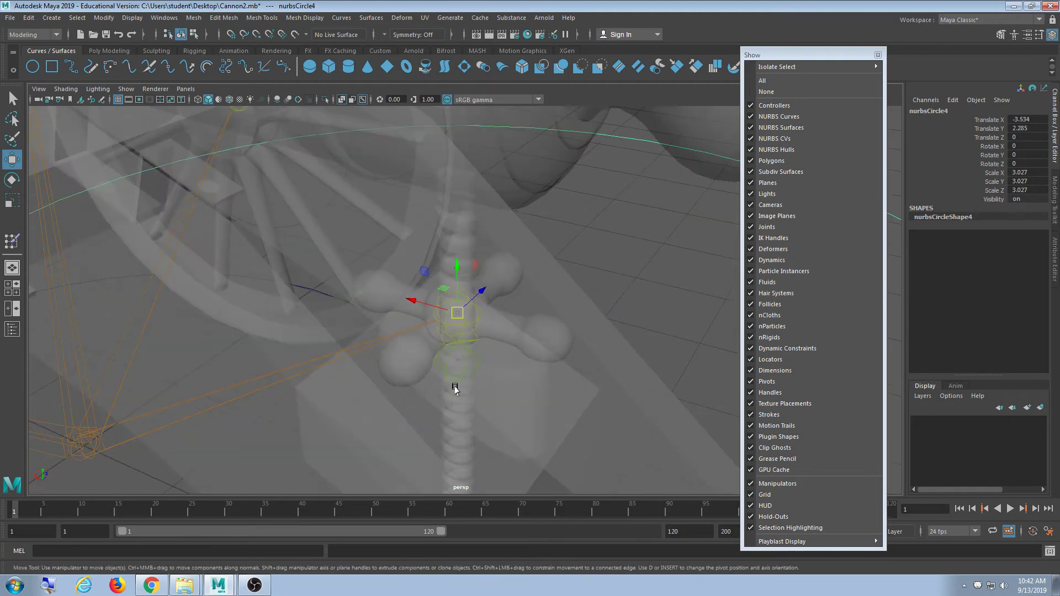
- Scale the screw circle down to just outside the screw handle and set its Scale X, Y and Z to 0.75
key(r)
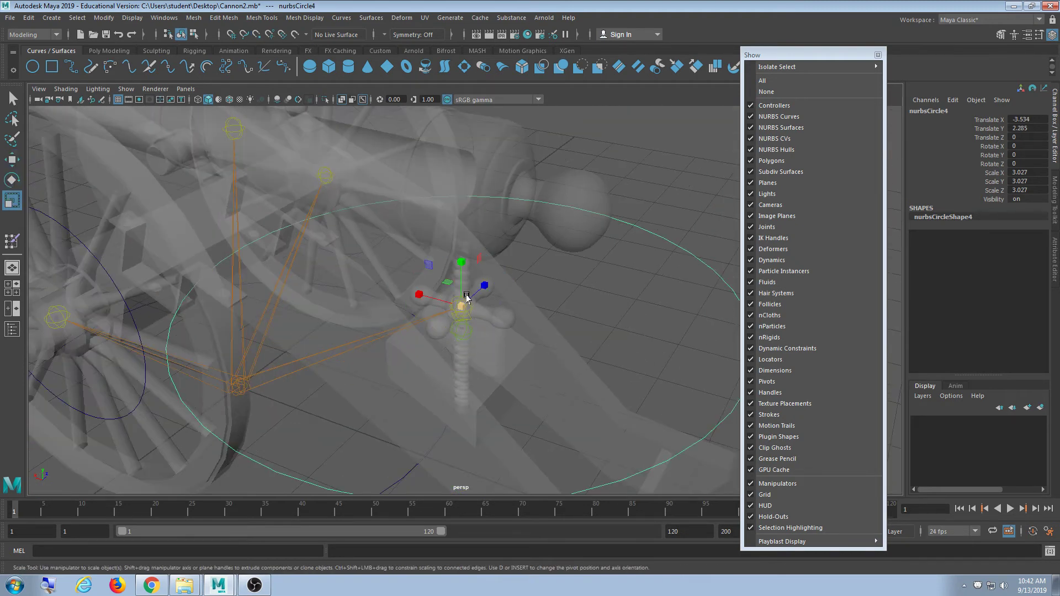
middle_drag(450, 343, 122, 354)
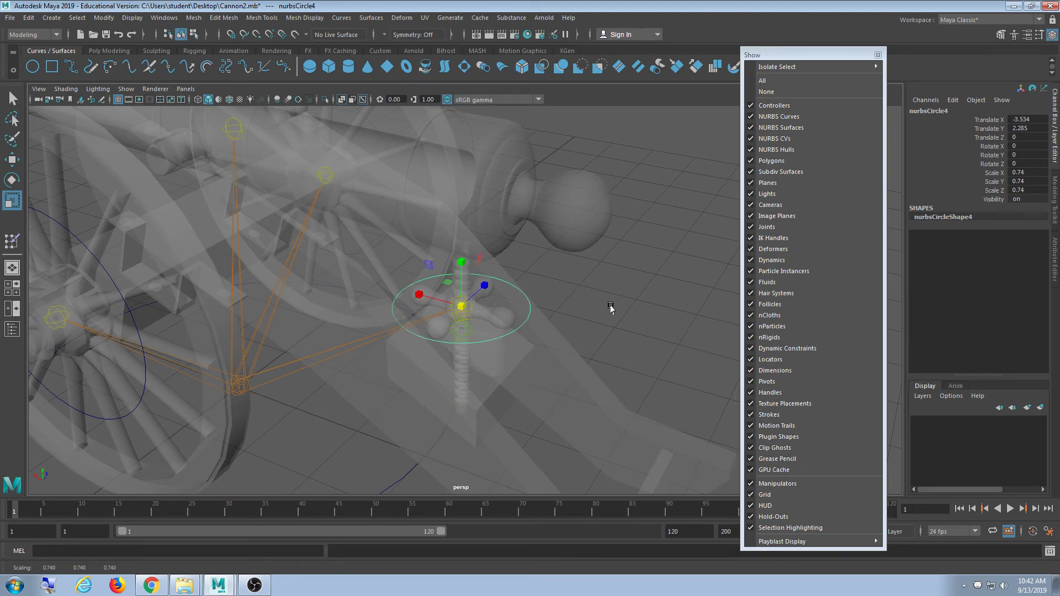
scroll(611, 307, down, 5)
mouse_move(532, 372)
alt+mouse_down()
mouse_move(501, 374)
mouse_move(531, 376)
alt+mouse_up()
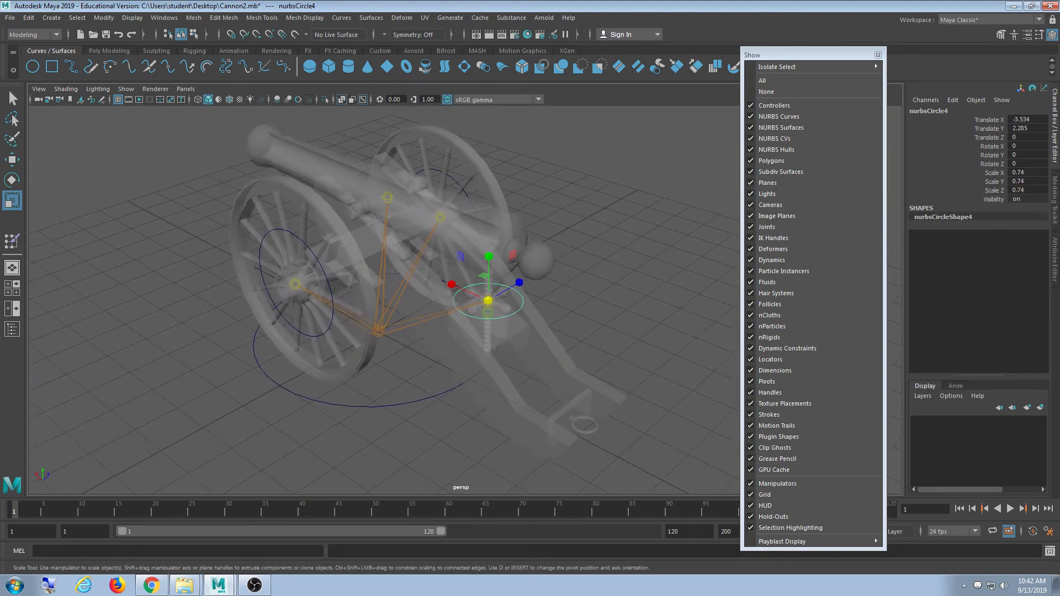
drag(1019, 172, 1030, 191)
key(BackSpace)
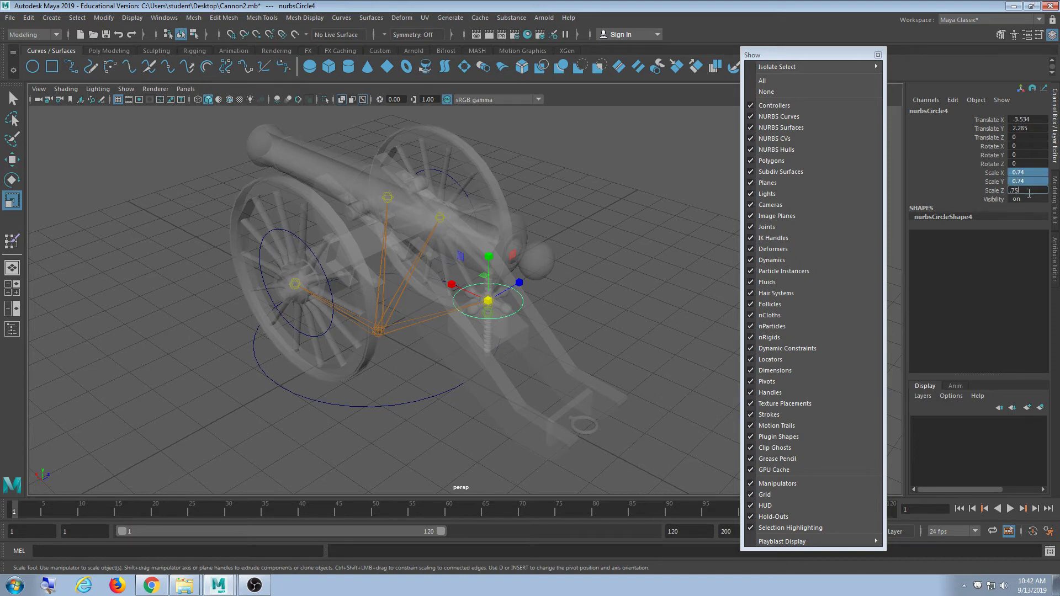
click(585, 330)
- Set the root circle's Scale X, Y and Z to 3
alt+middle_drag(461, 359, 513, 361)
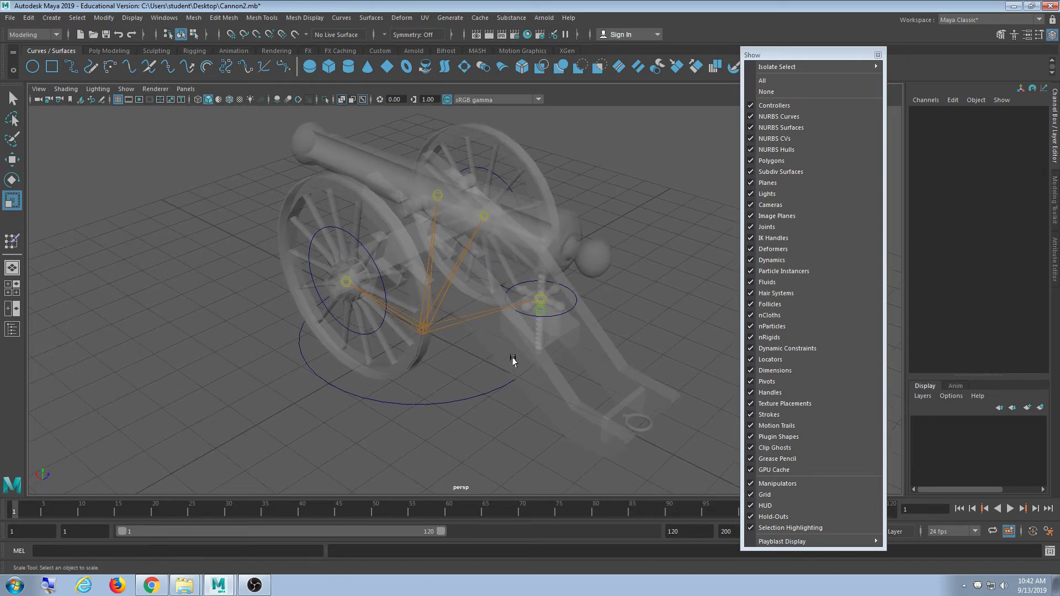
alt+drag(472, 372, 457, 396)
click(457, 403)
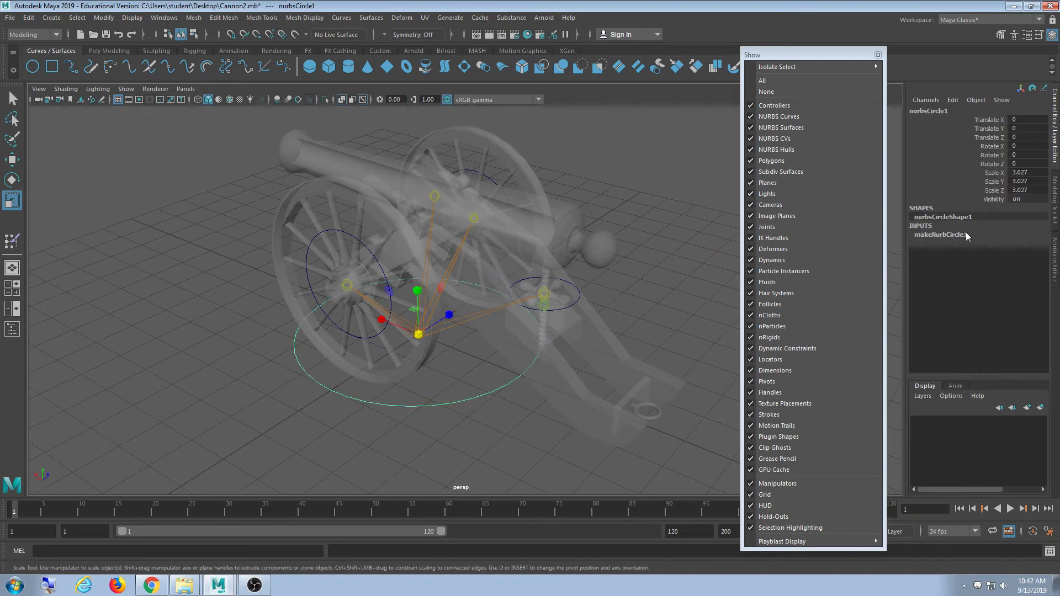
drag(1020, 173, 1021, 190)
text(3)
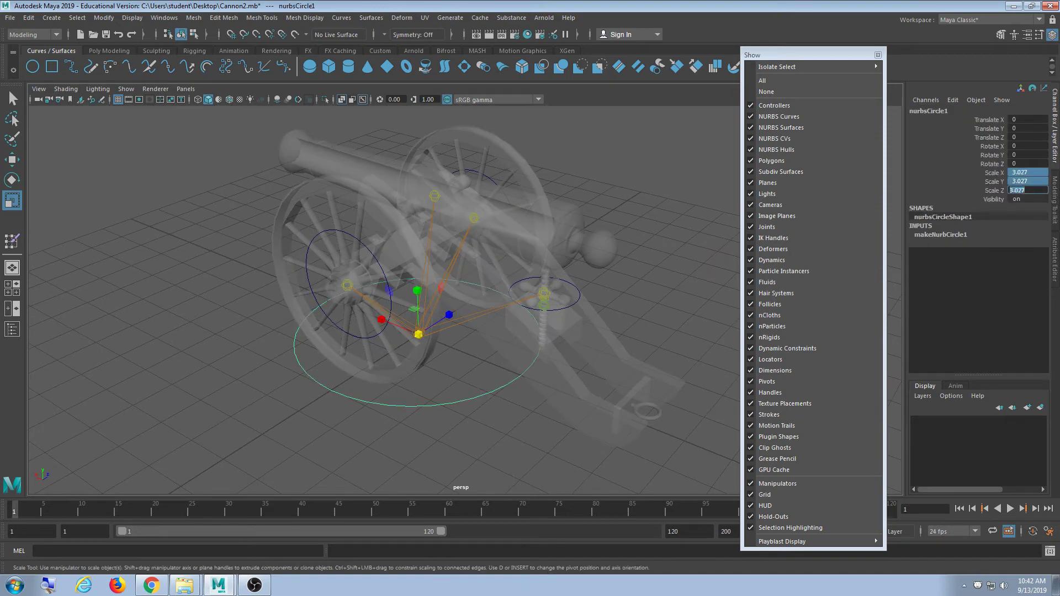
key(Return)
- Hide polygon objects in the perspective view, leaving the joints and control curves displayed
mouse_move(536, 340)
alt+mouse_down()
mouse_move(523, 383)
mouse_move(580, 390)
mouse_move(536, 358)
alt+mouse_up()
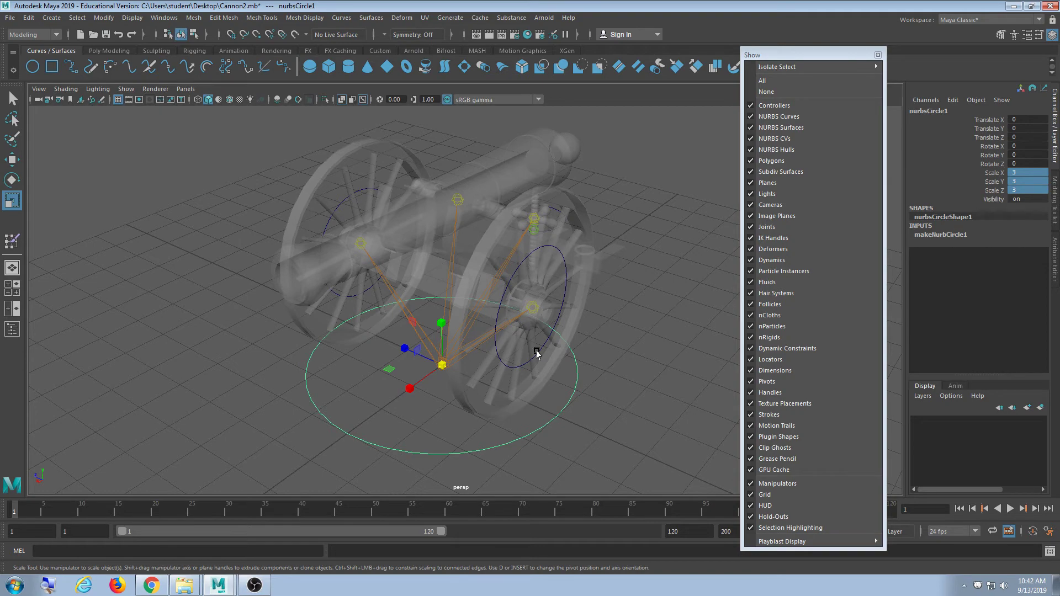
alt+drag(612, 381, 558, 374)
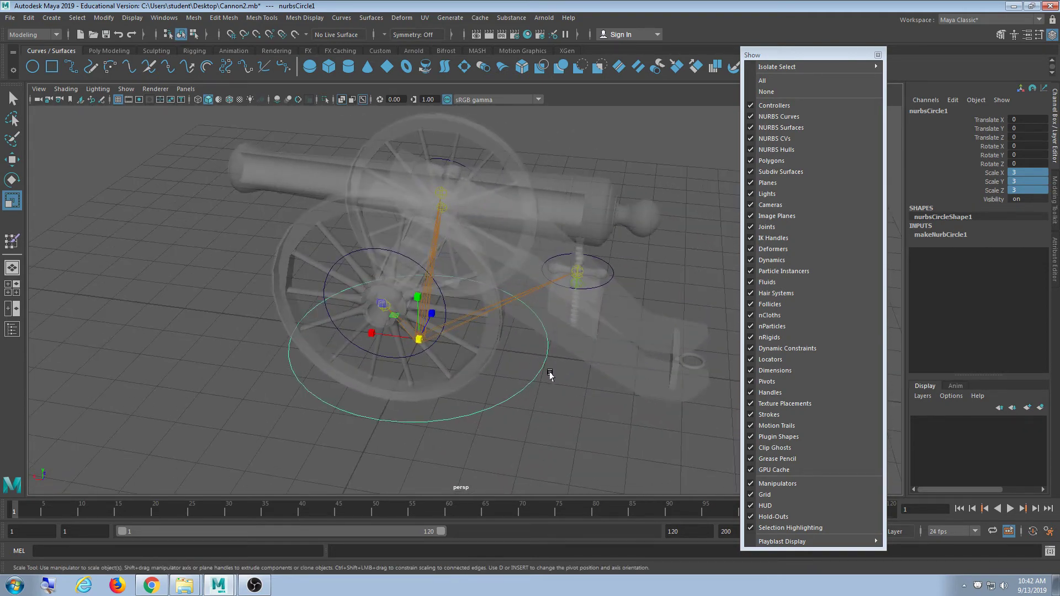
alt+right_drag(551, 372, 540, 402)
alt+middle_drag(539, 402, 518, 398)
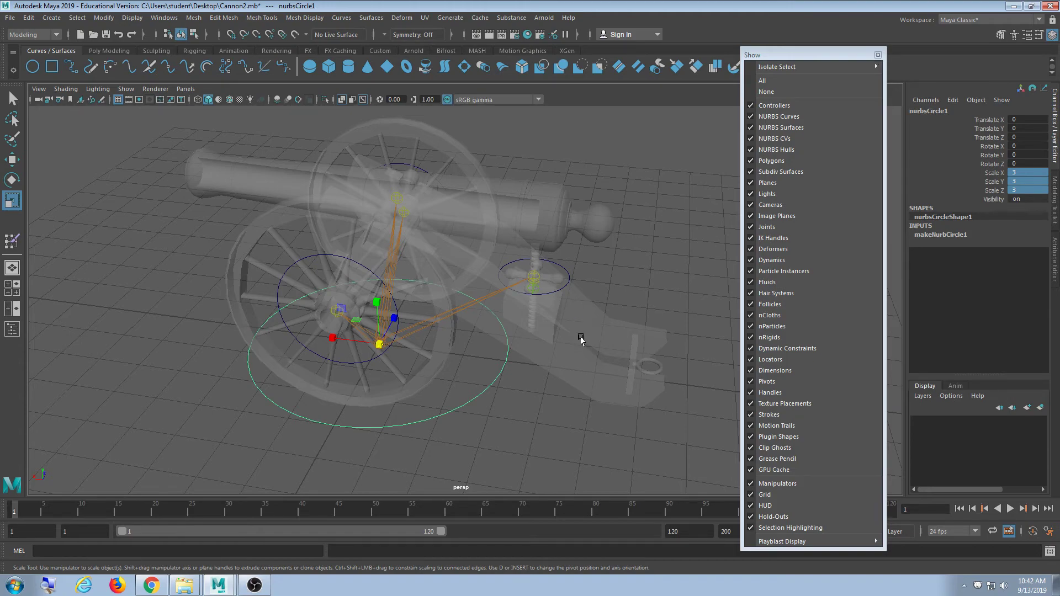
alt+drag(581, 339, 533, 364)
drag(769, 56, 755, 52)
click(765, 158)
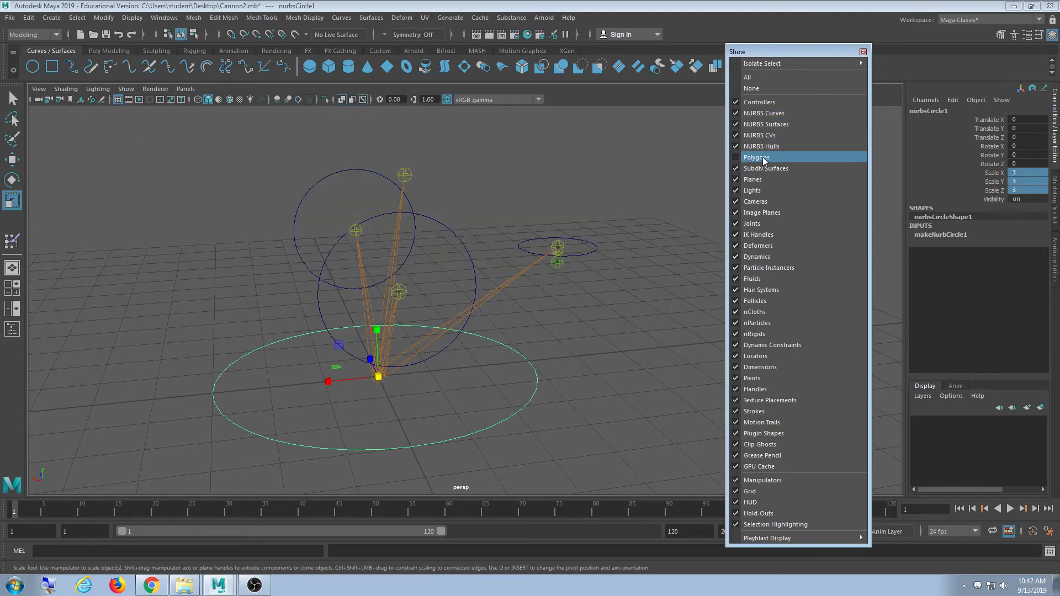
- Select the root, screw and two wheel control circles together and delete their construction history
alt+drag(459, 337, 516, 334)
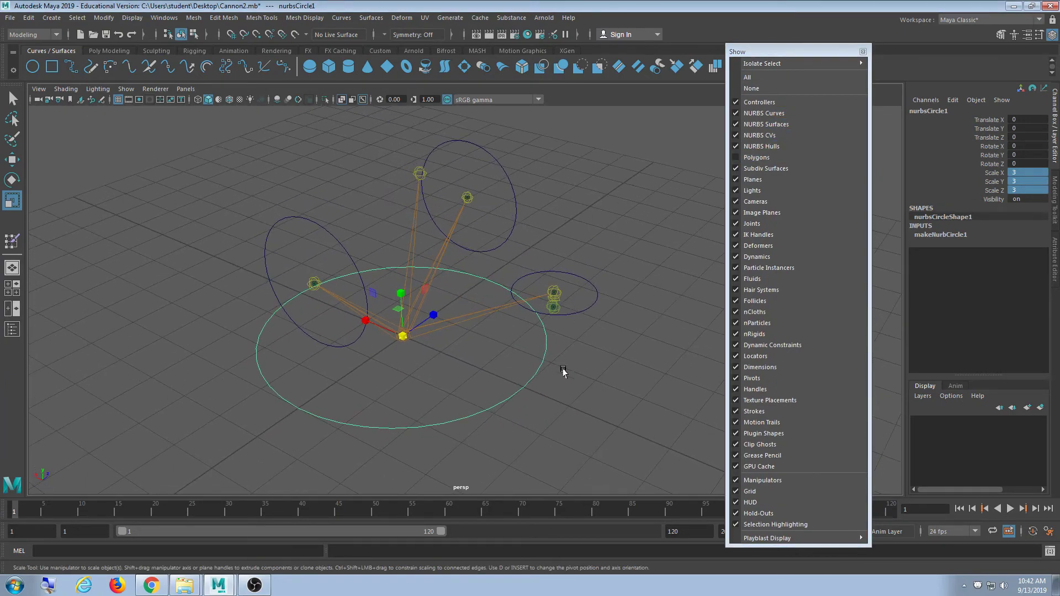
scroll(564, 350, up, 3)
scroll(558, 380, down, 2)
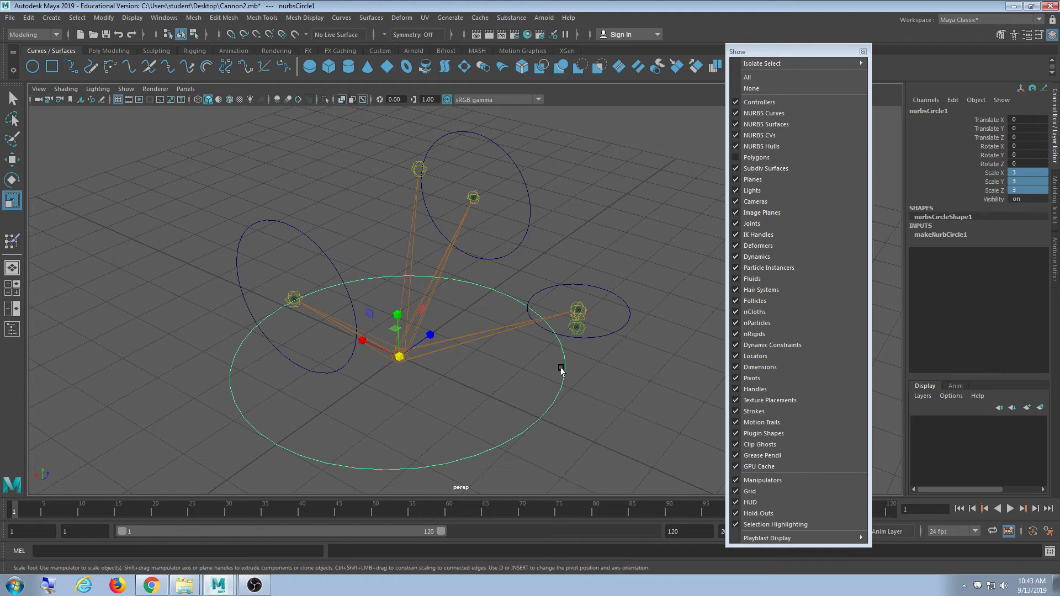
scroll(402, 308, up, 3)
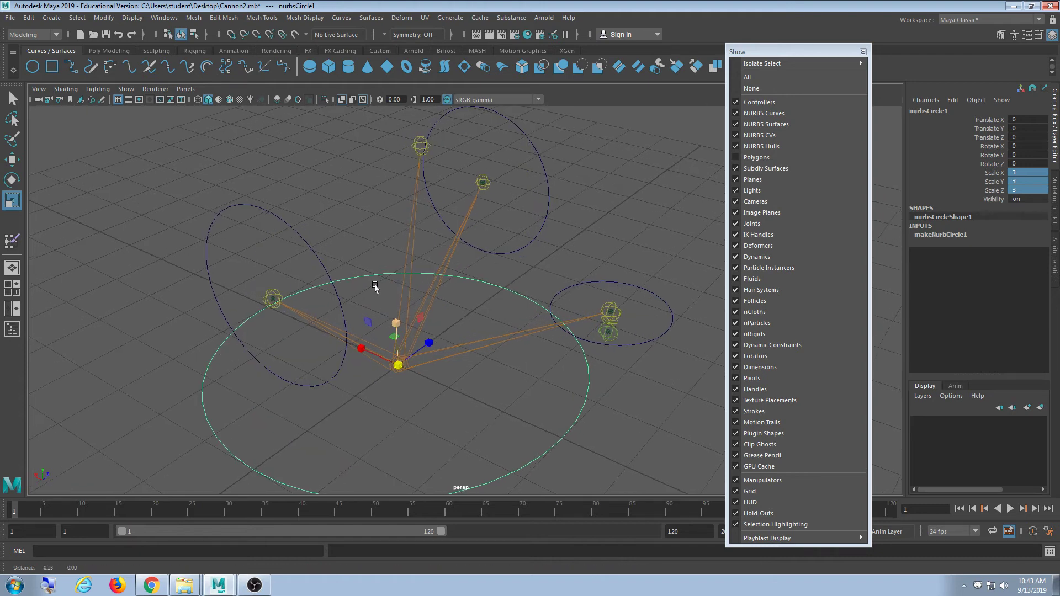
alt+drag(365, 265, 503, 319)
alt+middle_drag(541, 374, 511, 371)
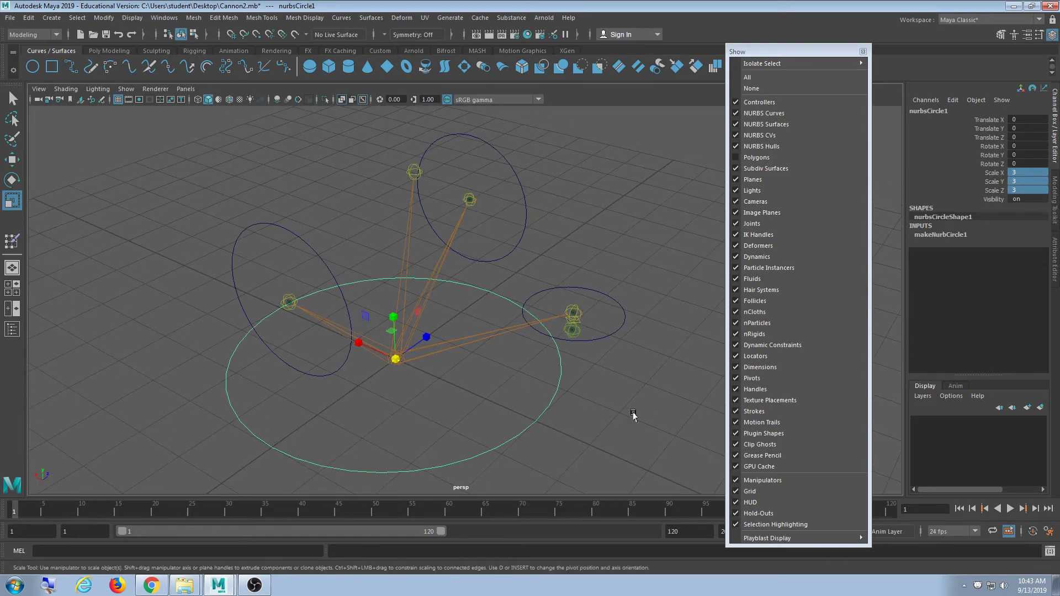
drag(620, 338, 620, 337)
shift+click(543, 391)
shift+click(526, 168)
shift+click(262, 210)
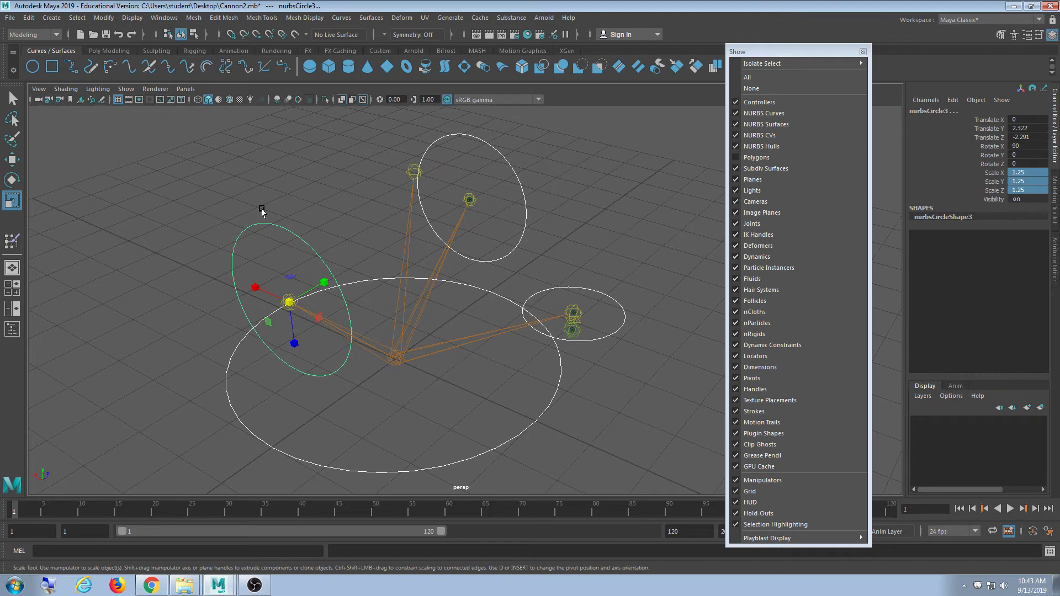
click(30, 19)
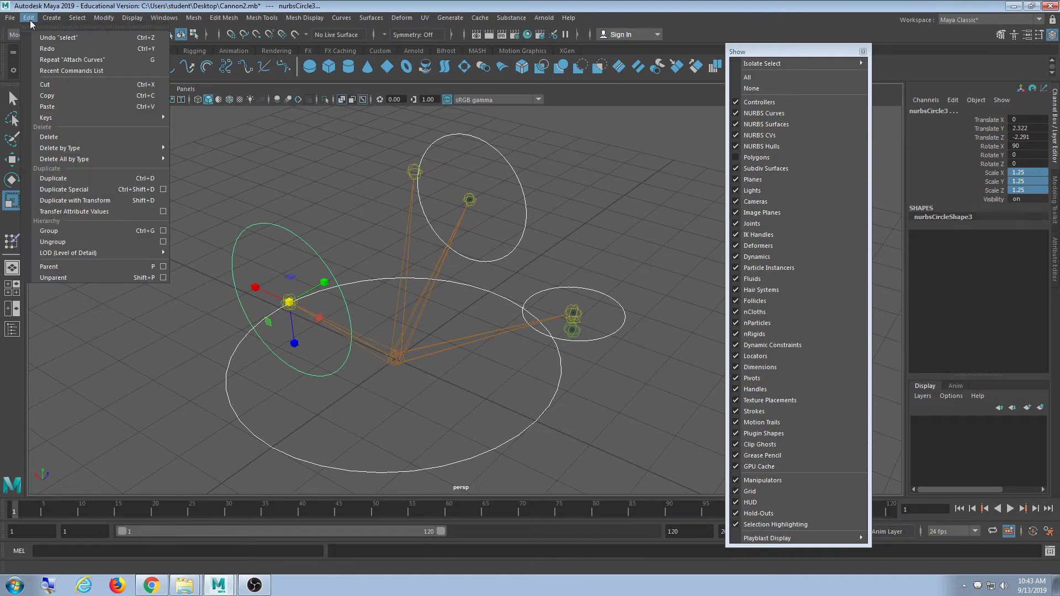
mouse_move(67, 149)
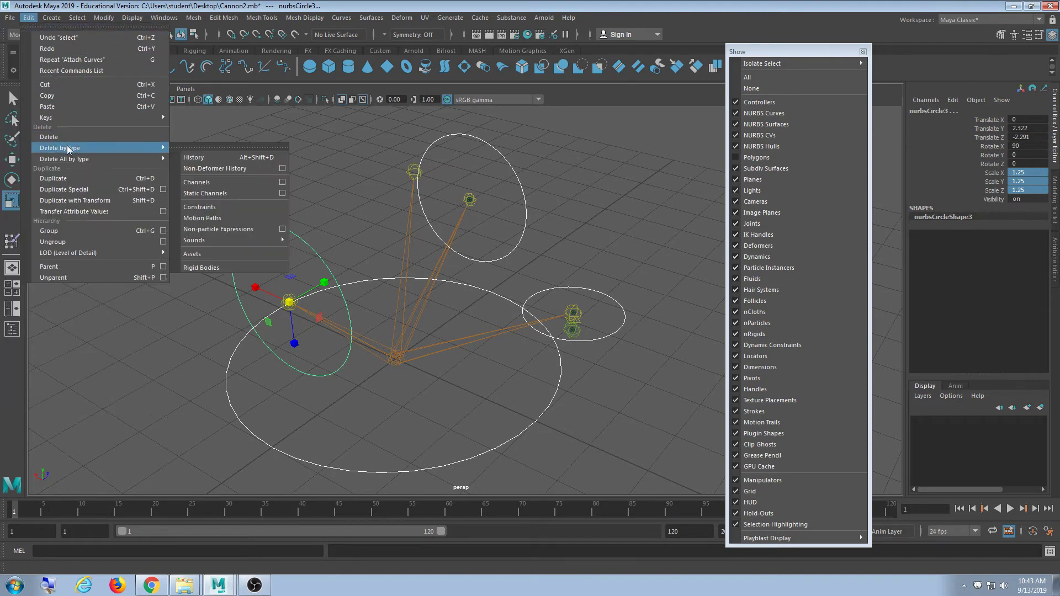
click(193, 158)
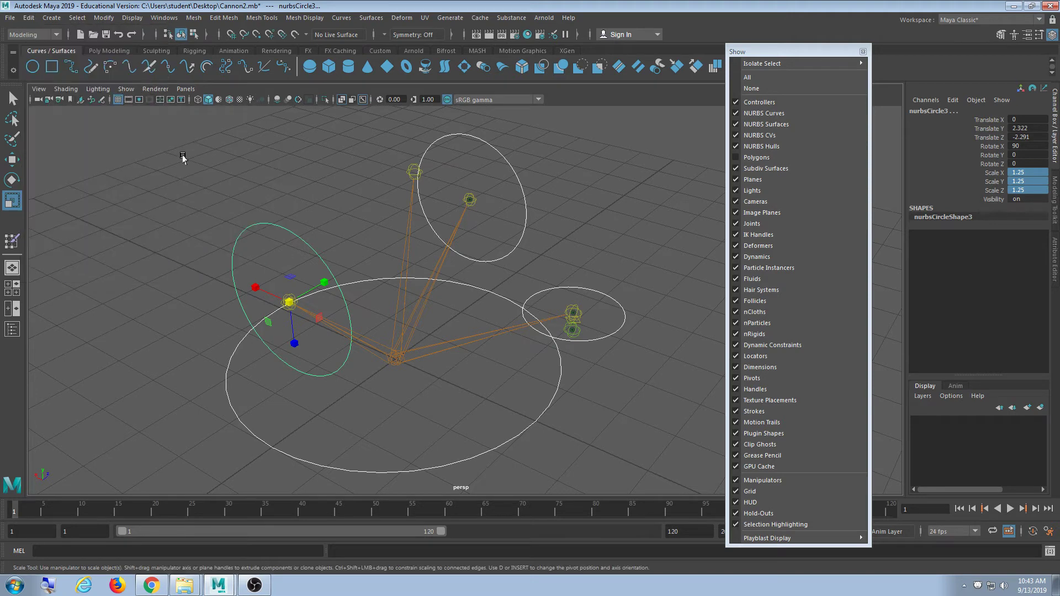
- Freeze the transformations of all four control circles and clear the selection
click(104, 18)
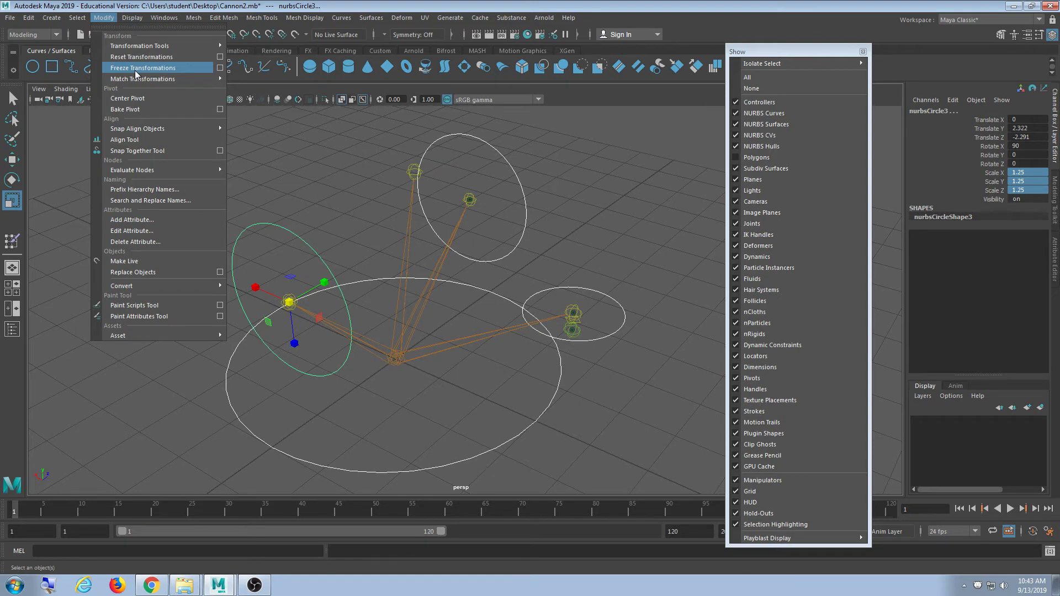
mouse_move(118, 79)
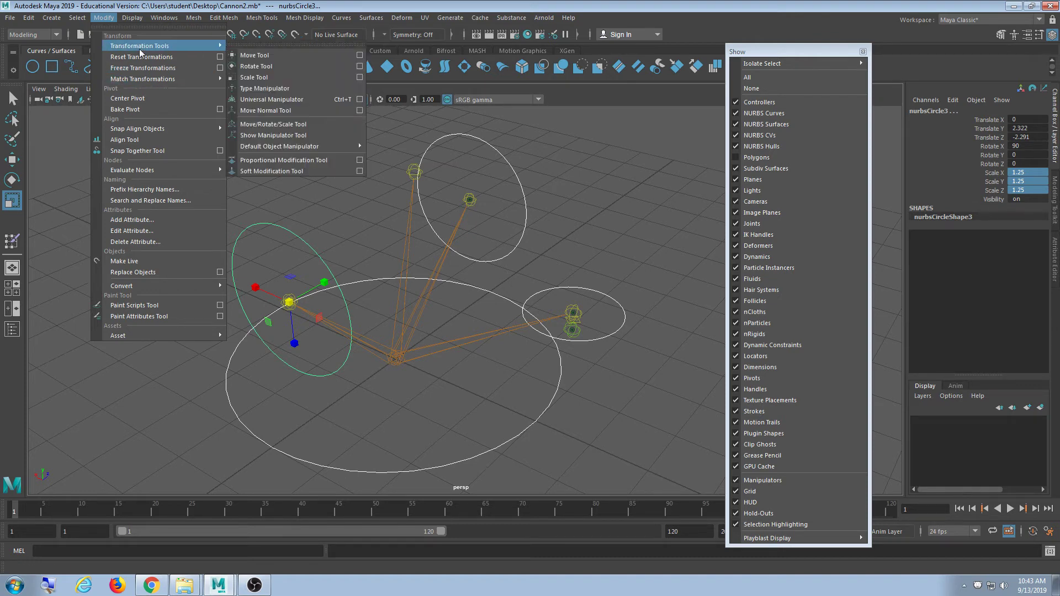
click(145, 67)
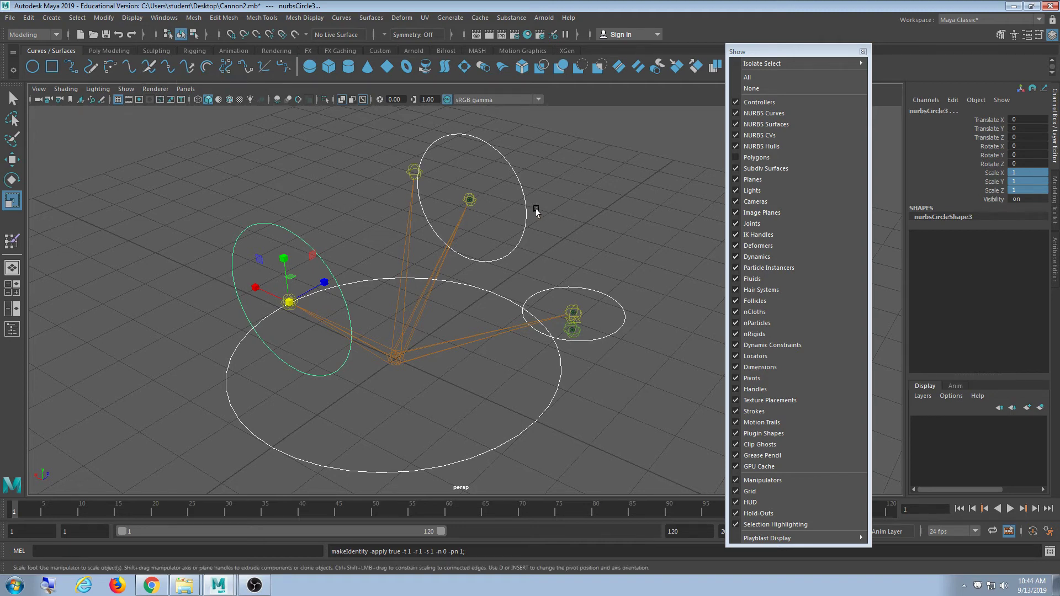
click(642, 186)
- Check the screw and wheel circles' transform values and their placement around the root circle
scroll(420, 253, up, 3)
scroll(419, 253, down, 3)
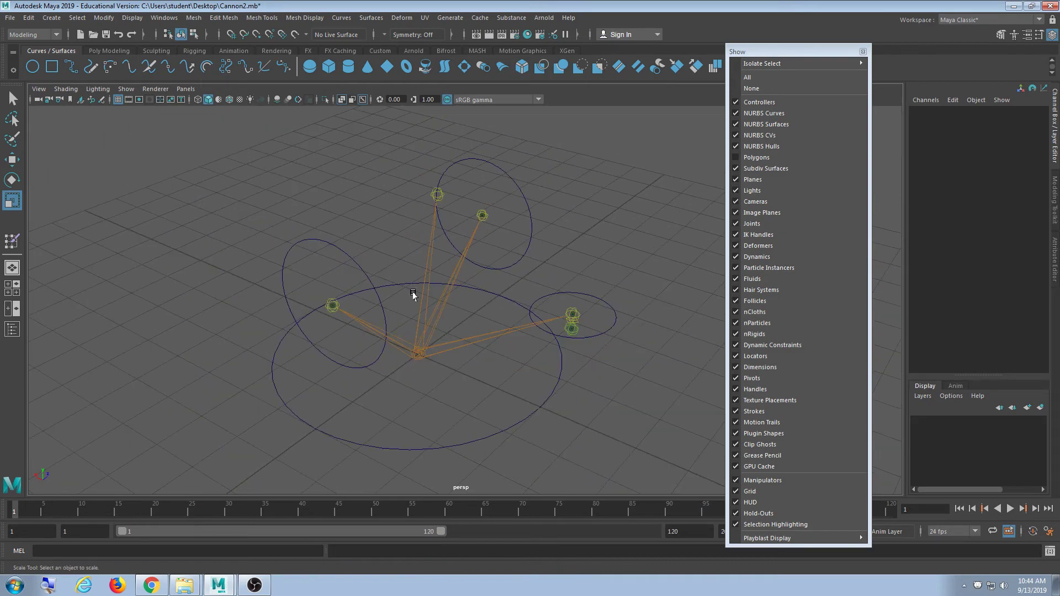
scroll(386, 276, down, 2)
scroll(384, 317, up, 3)
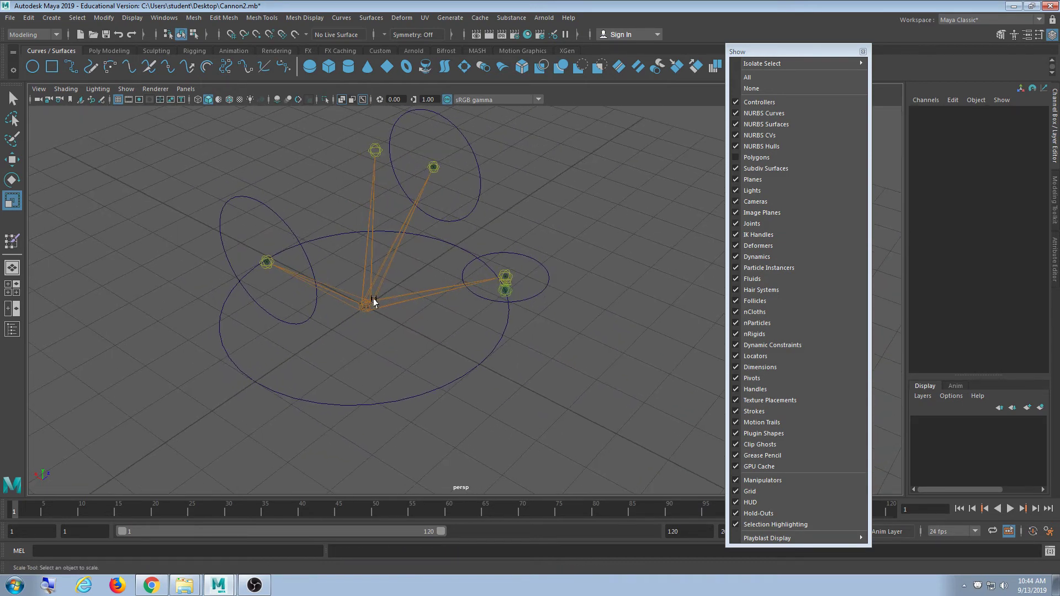
alt+drag(373, 302, 375, 381)
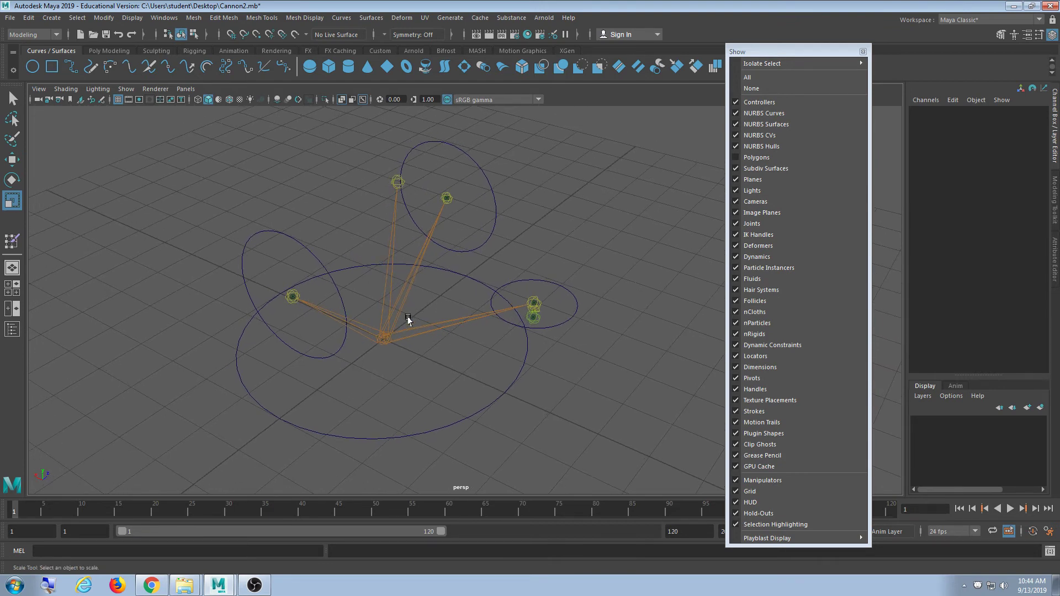
click(578, 296)
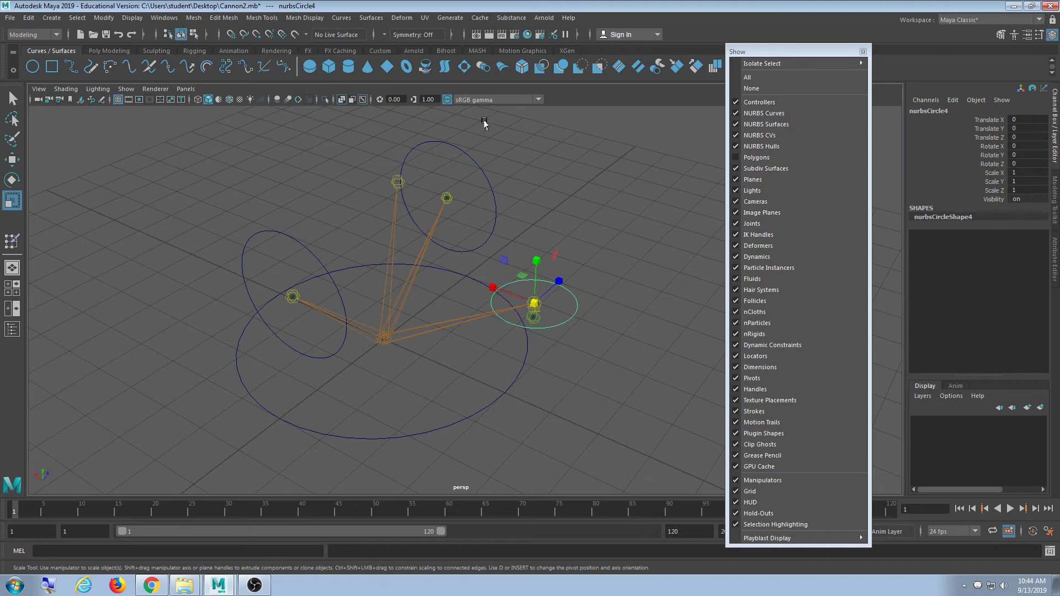
click(484, 160)
click(264, 245)
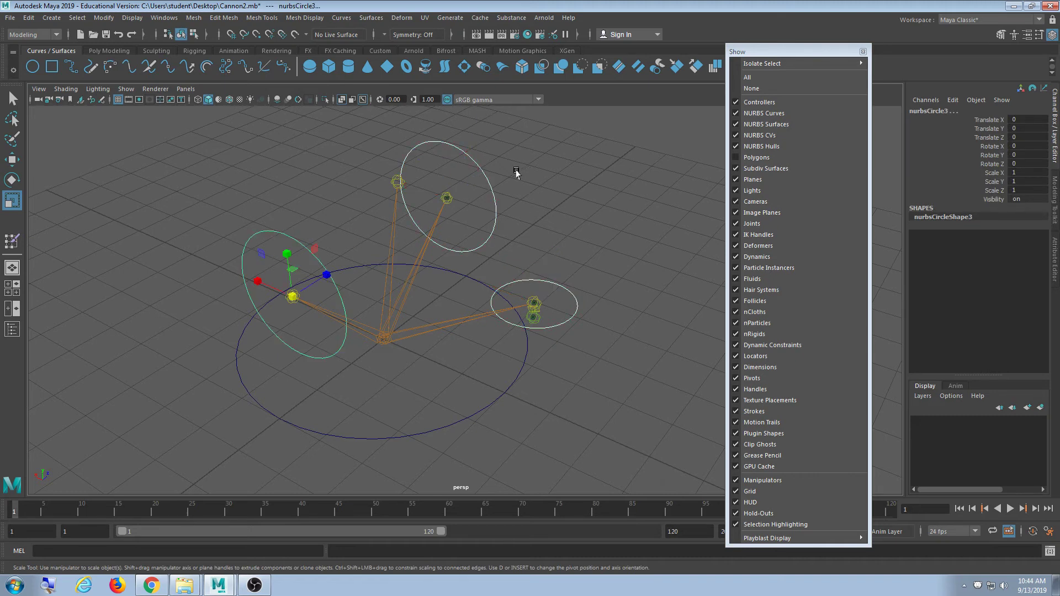
drag(504, 167, 490, 194)
shift+click(574, 293)
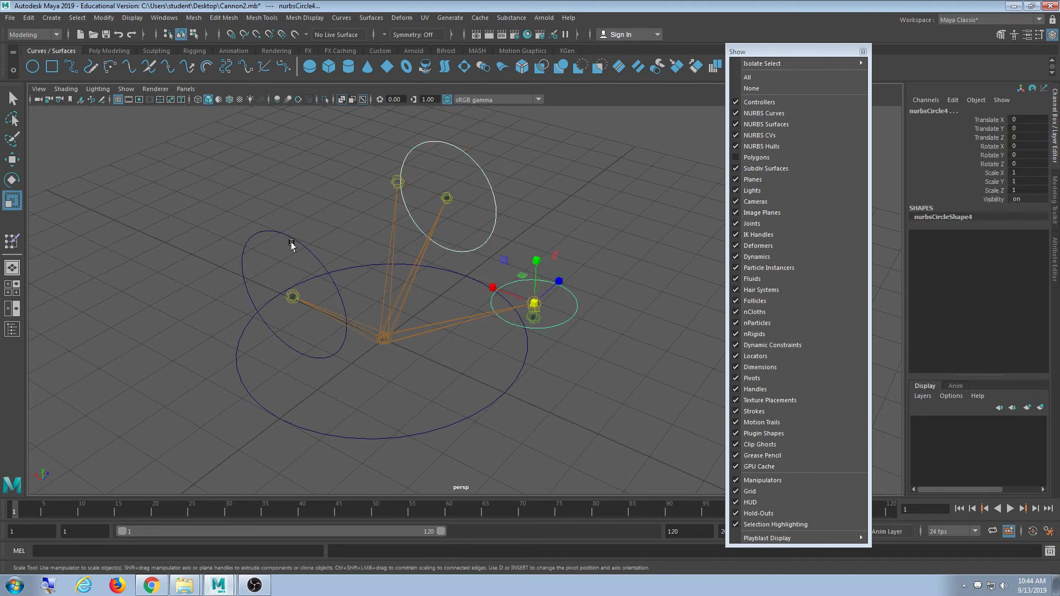
click(437, 434)
alt+drag(450, 448, 467, 425)
click(538, 309)
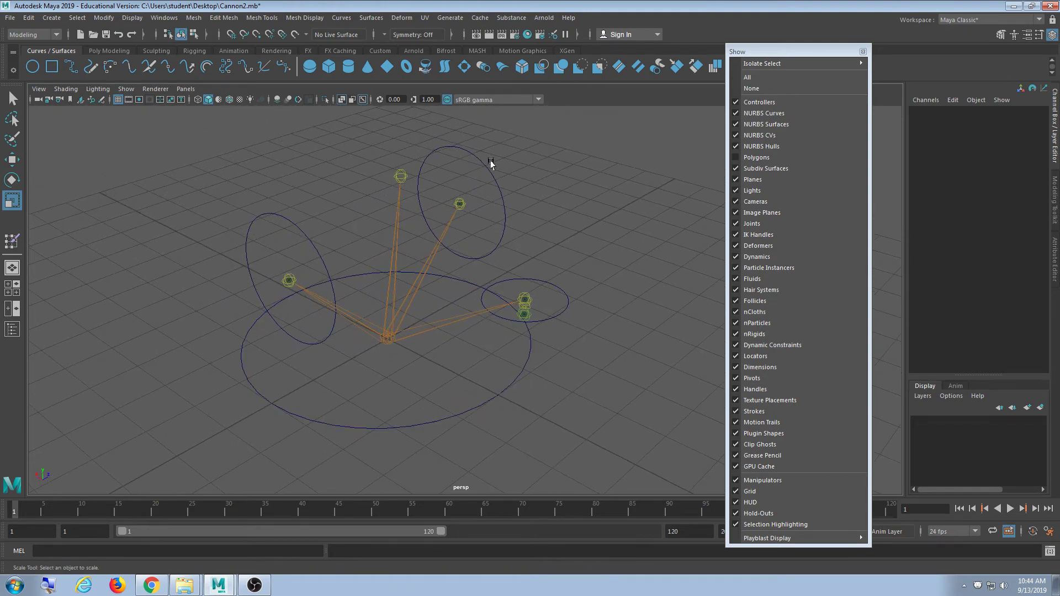
- Parent the wheel circle on the negative Z side under the root circle, test-move the root circle and undo the move
click(247, 243)
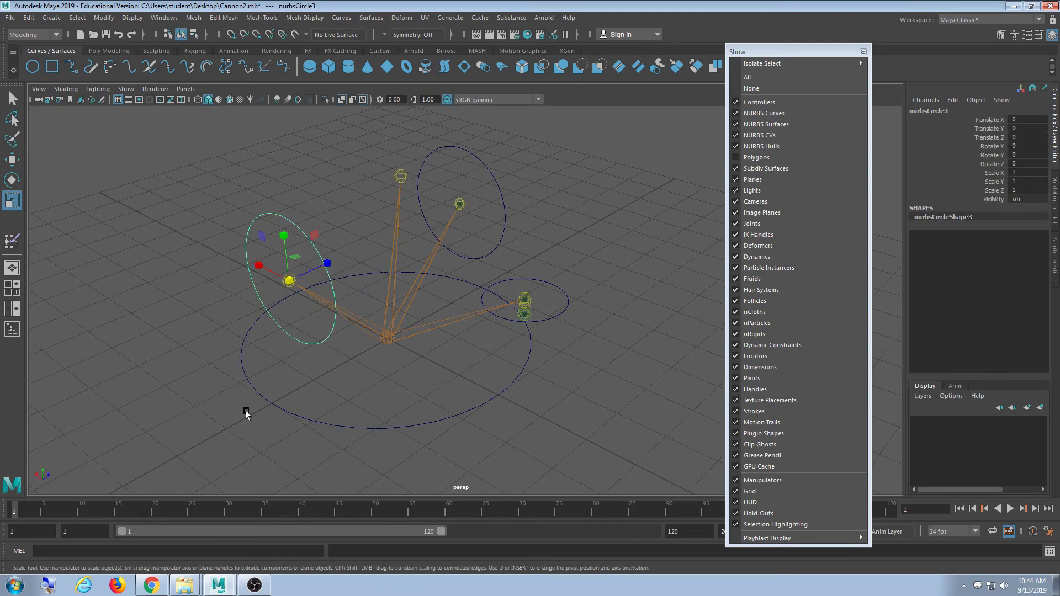
shift+drag(390, 381, 390, 457)
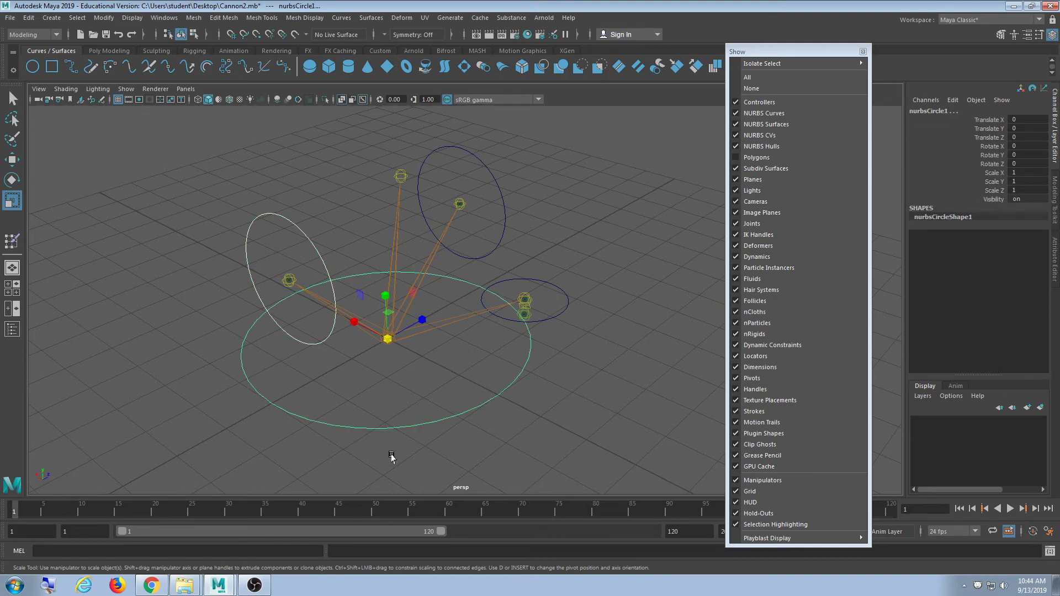
key(p)
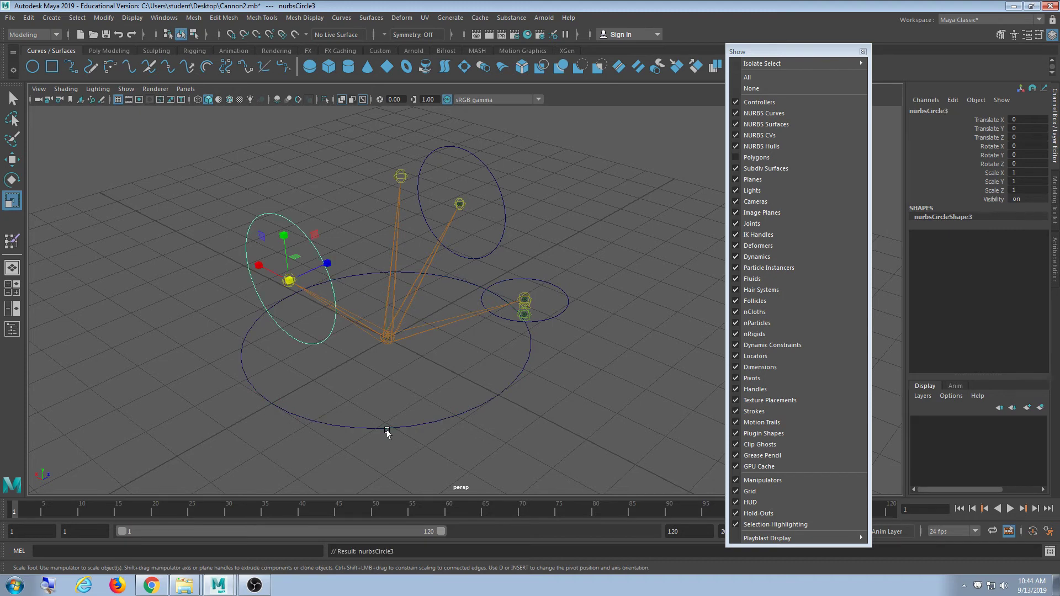
click(387, 430)
key(w)
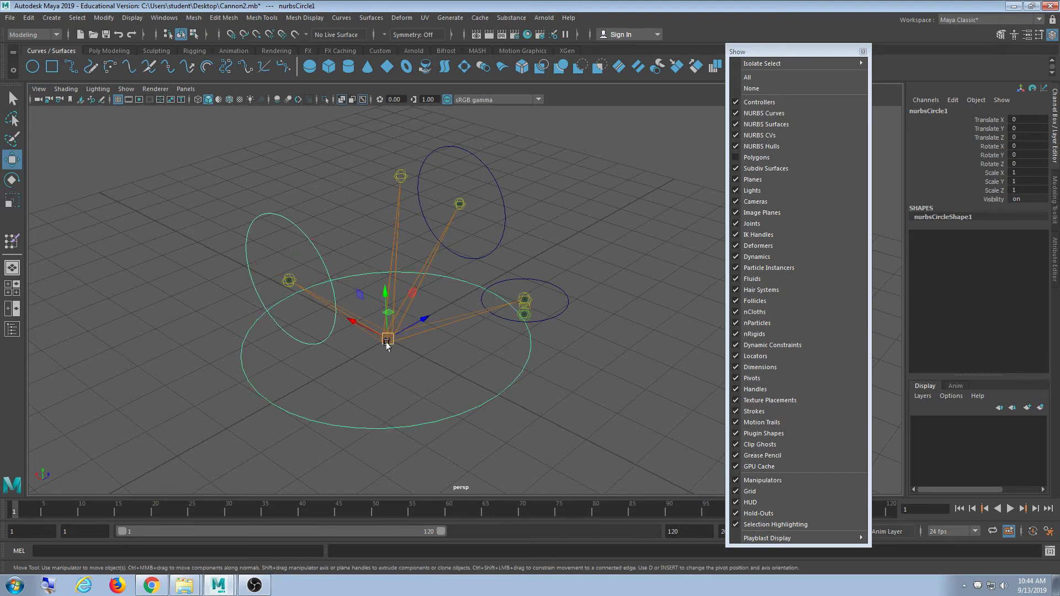
drag(386, 338, 437, 358)
key(ctrl+z)
- Parent the wheel circle on the positive Z side under the root circle
click(509, 166)
click(503, 205)
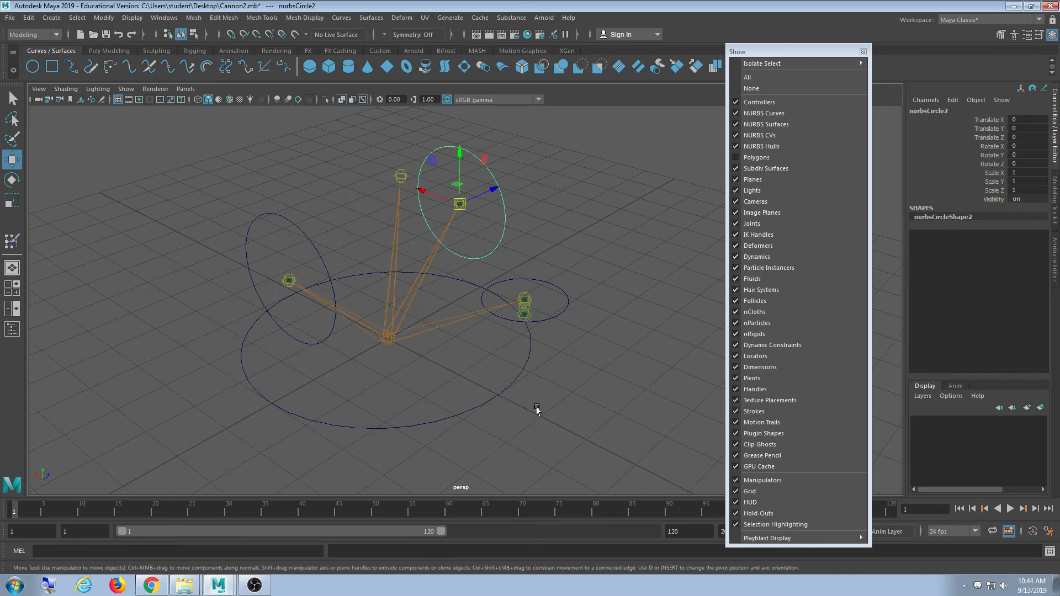
shift+click(507, 393)
key(ctrl+z)
- Parent the elevating-screw circle under the root circle, then test-move the root circle with its children and undo the move
click(553, 301)
drag(477, 370, 483, 432)
key(ctrl+z)
click(490, 421)
drag(388, 339, 510, 276)
key(ctrl+z)
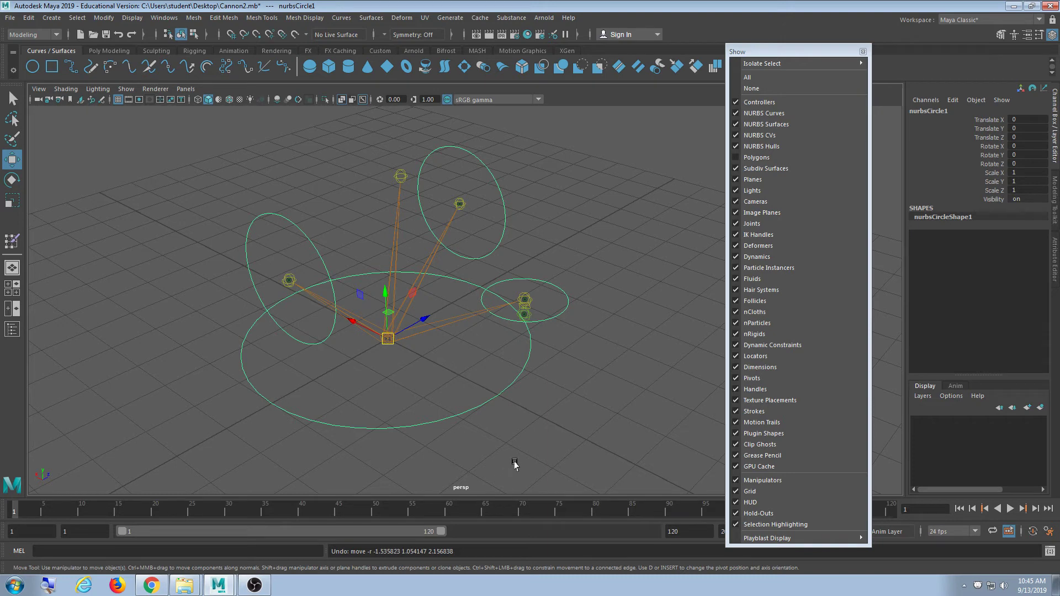
click(599, 224)
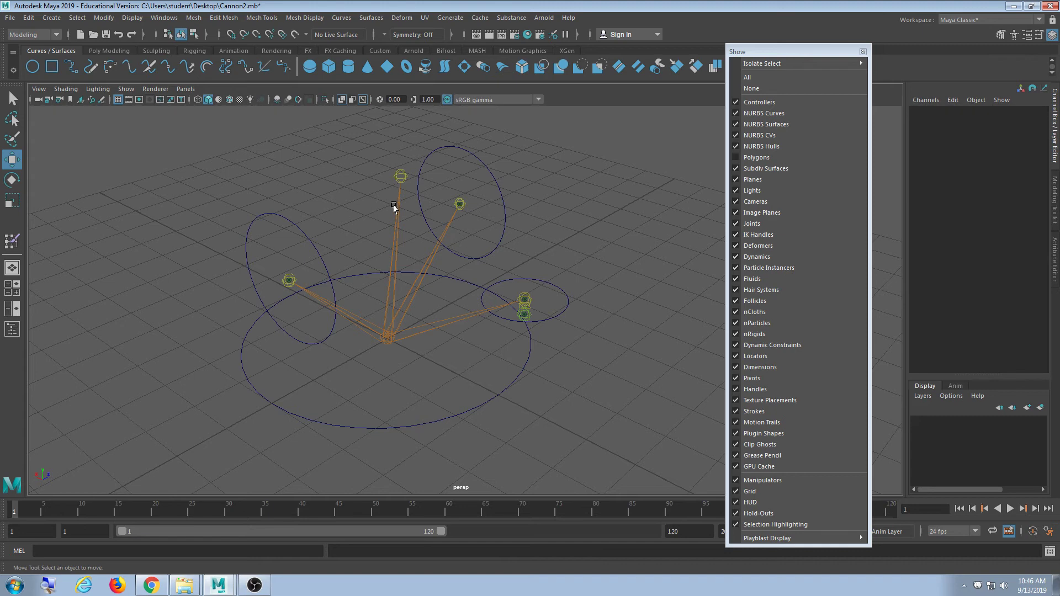
- Switch to the Rigging command set and float the Constrain commands beside the rig
click(33, 35)
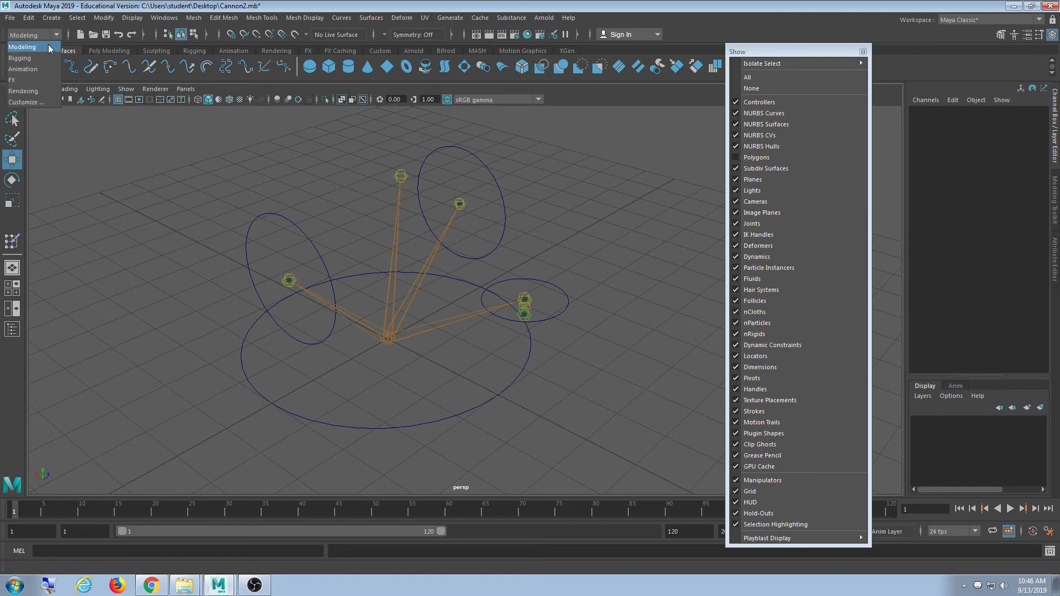
click(34, 56)
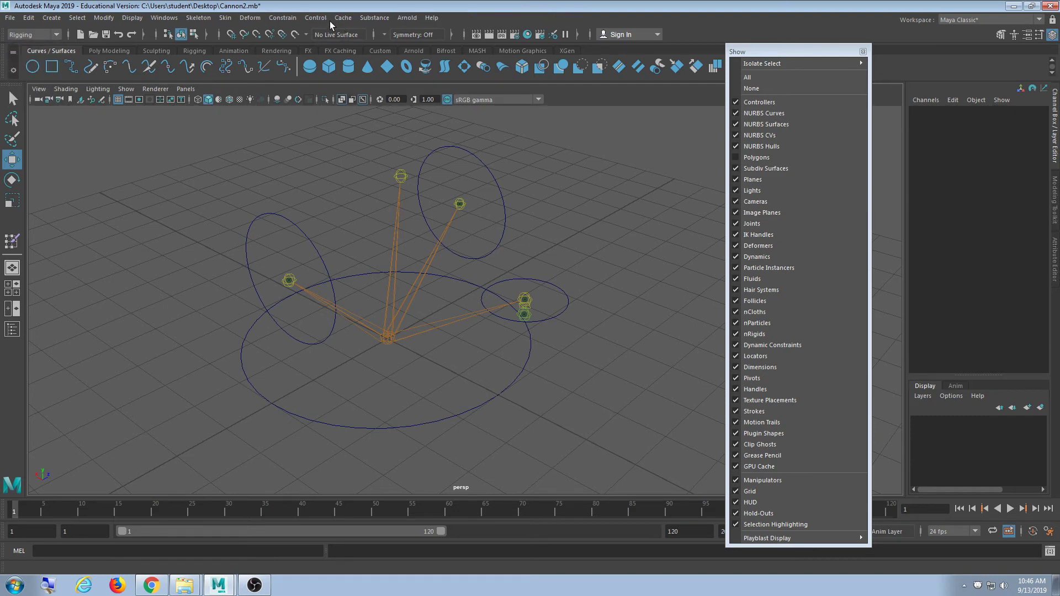
click(287, 19)
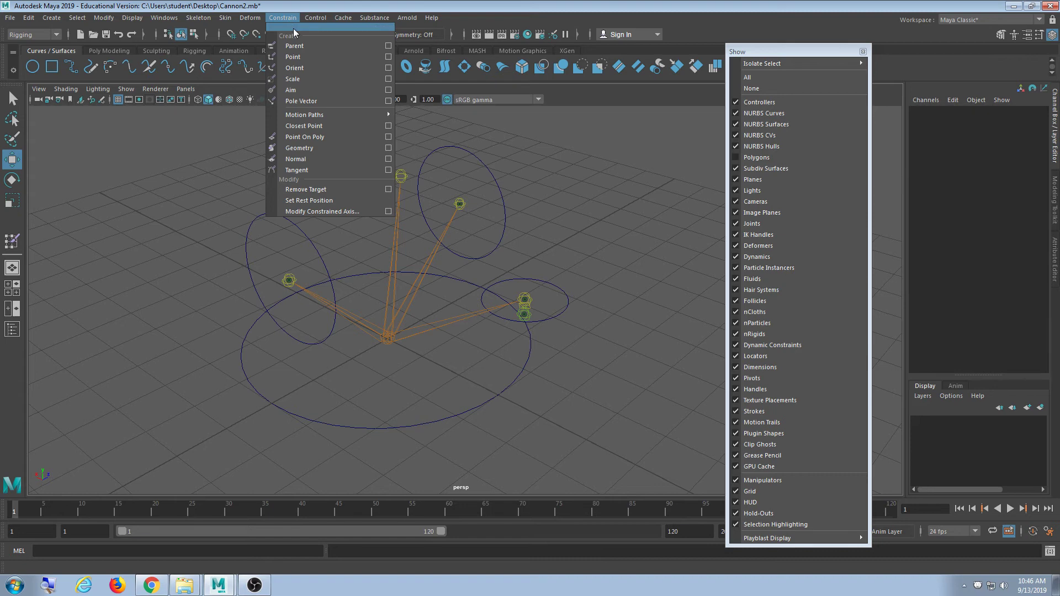
click(293, 29)
drag(293, 27, 613, 51)
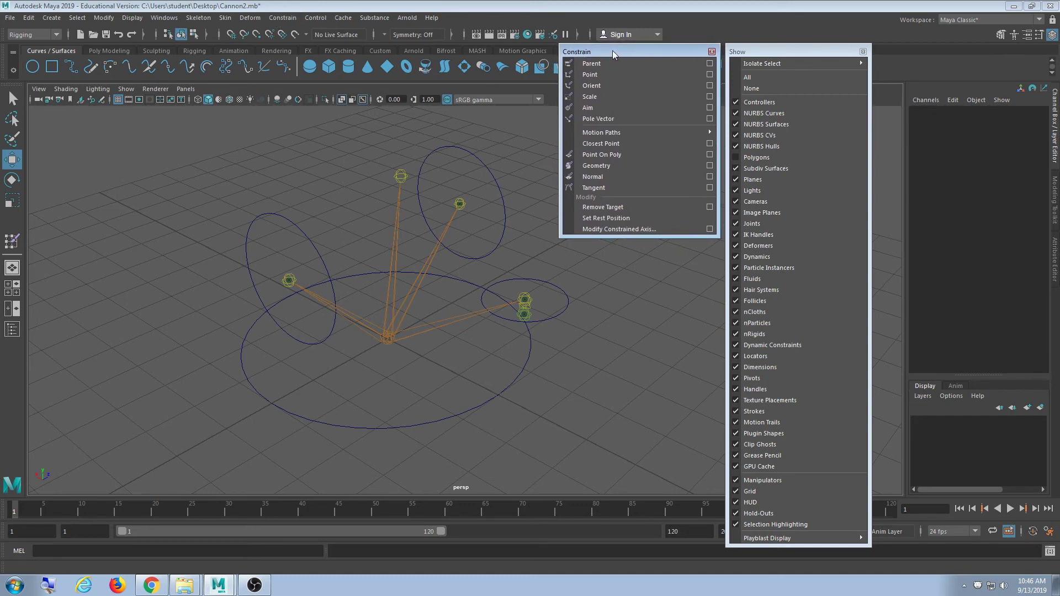
- Parent-constrain the Root joint to the root circle with Maintain offset on, all translate and rotate axes, and weight 1
click(608, 411)
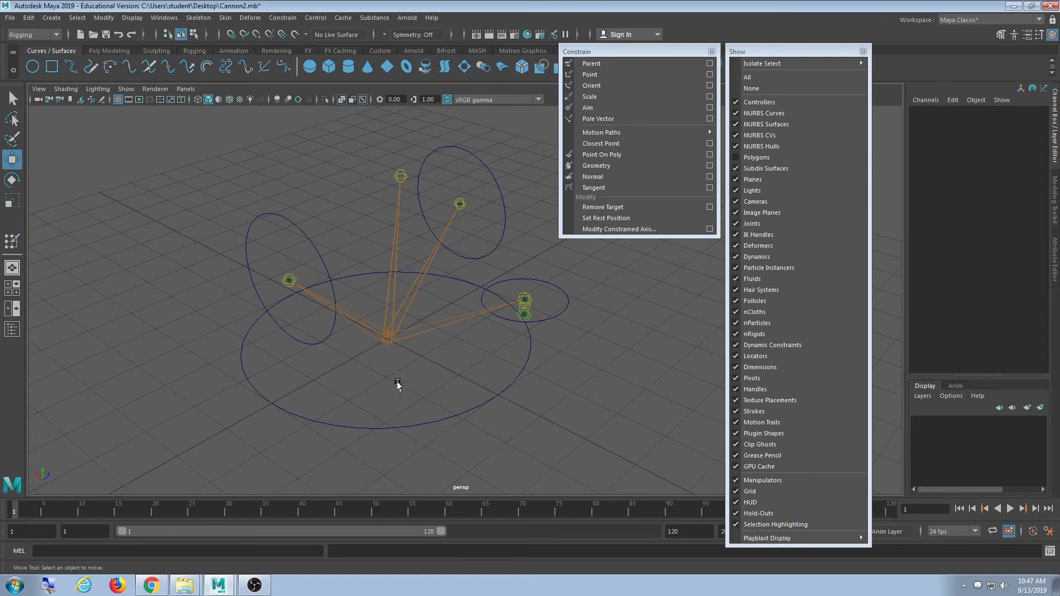
click(381, 340)
click(406, 393)
click(478, 409)
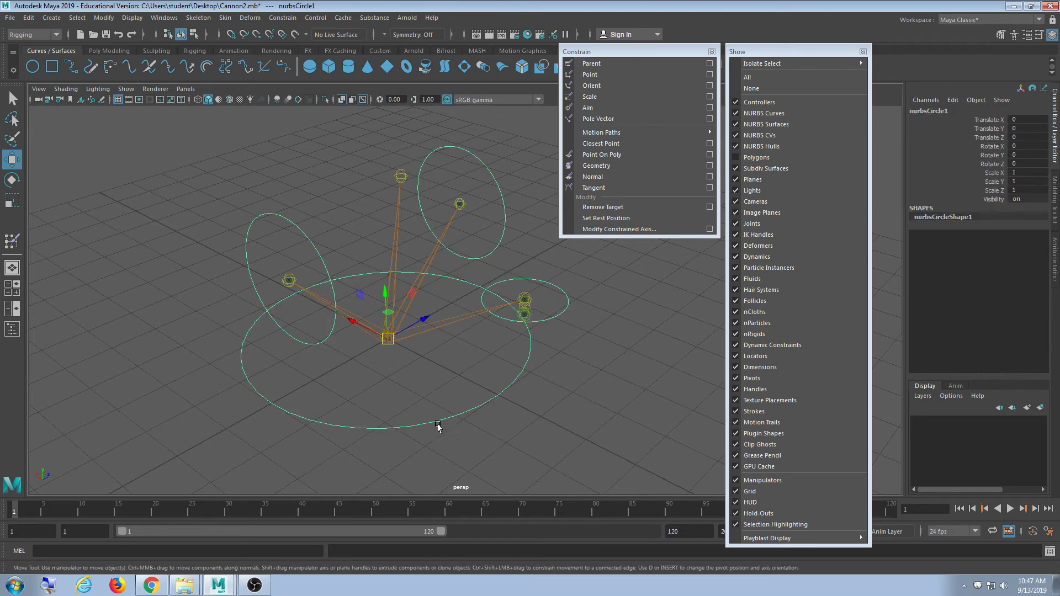
click(394, 255)
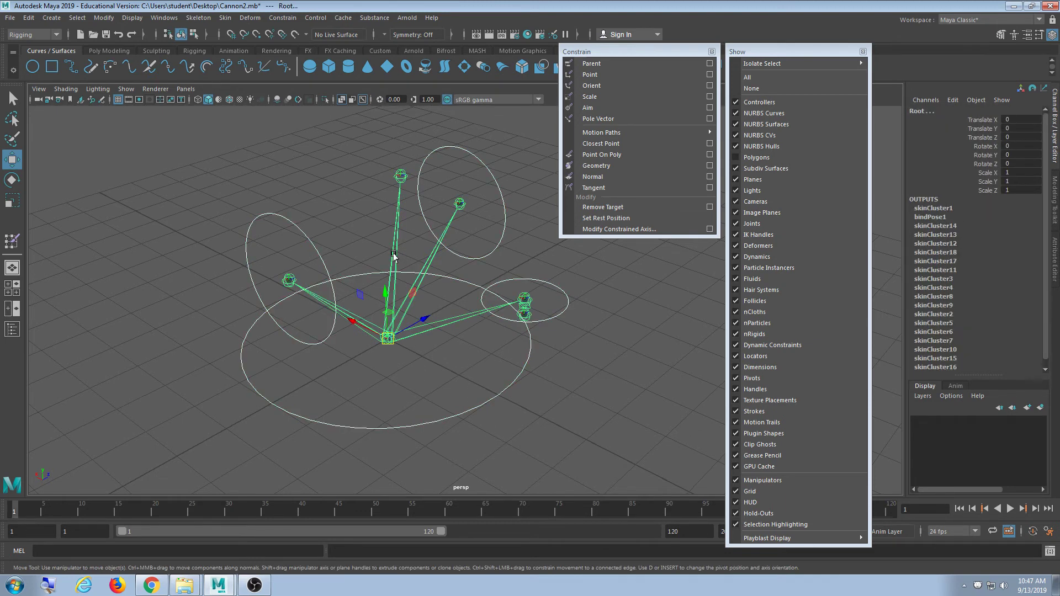
click(711, 64)
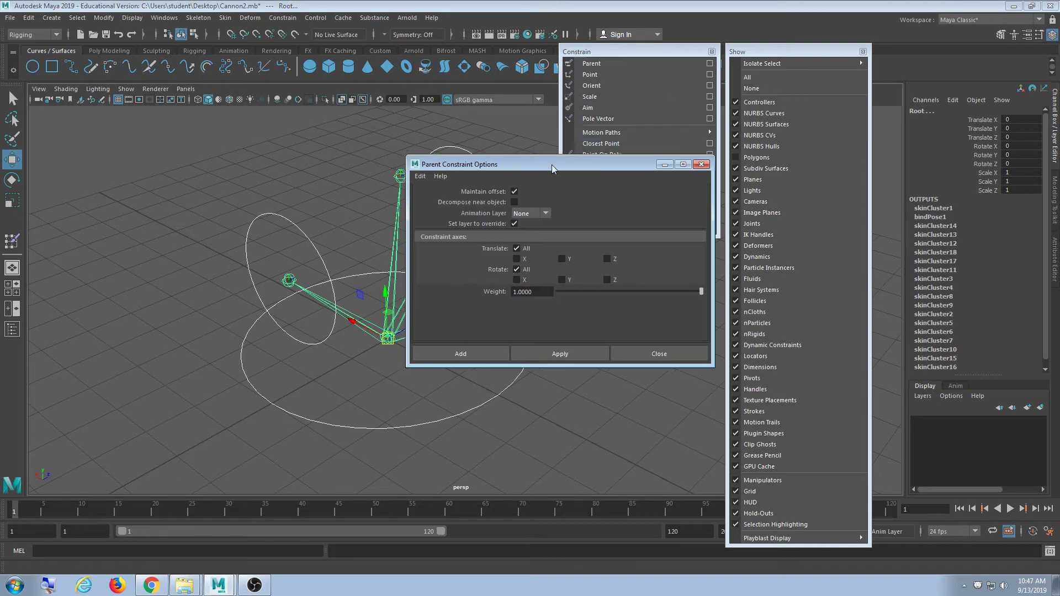
drag(552, 164, 718, 86)
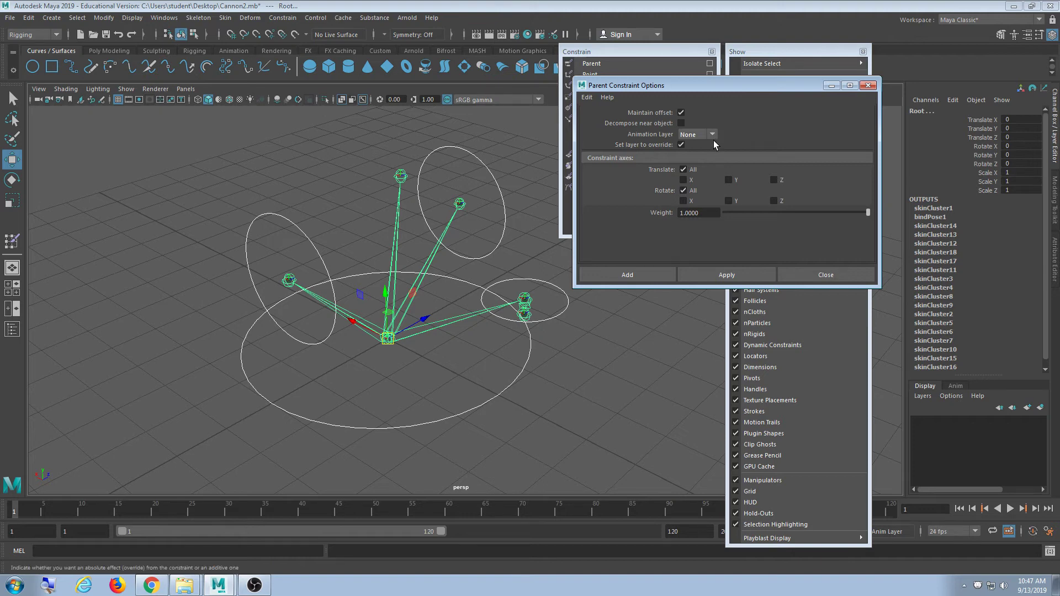
drag(689, 86, 705, 83)
click(770, 270)
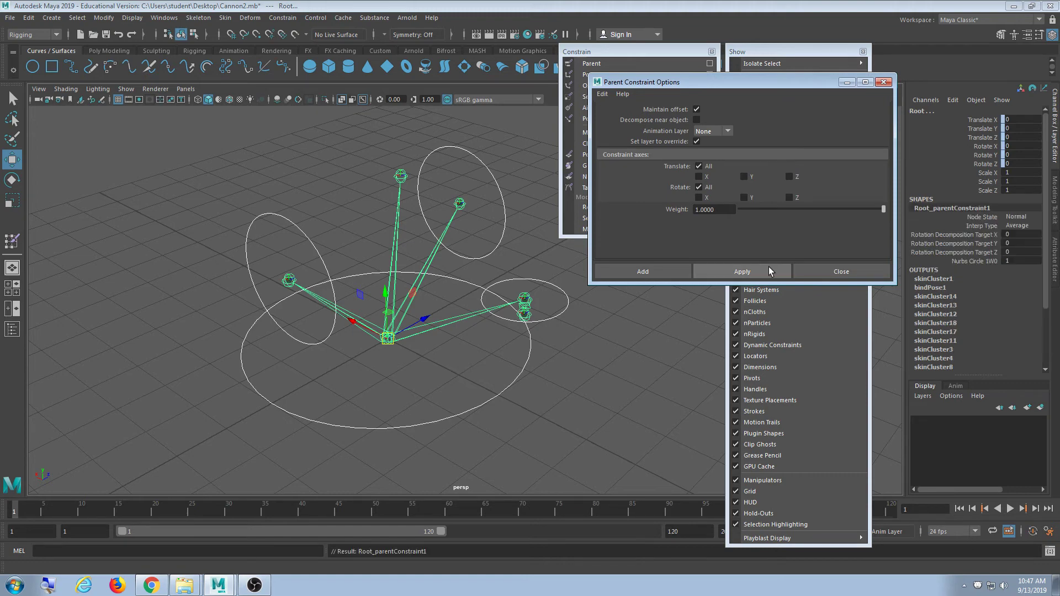
- Test-move the root circle to check that the constrained joints follow it, then undo the move and clear the selection
click(456, 398)
drag(456, 398, 464, 478)
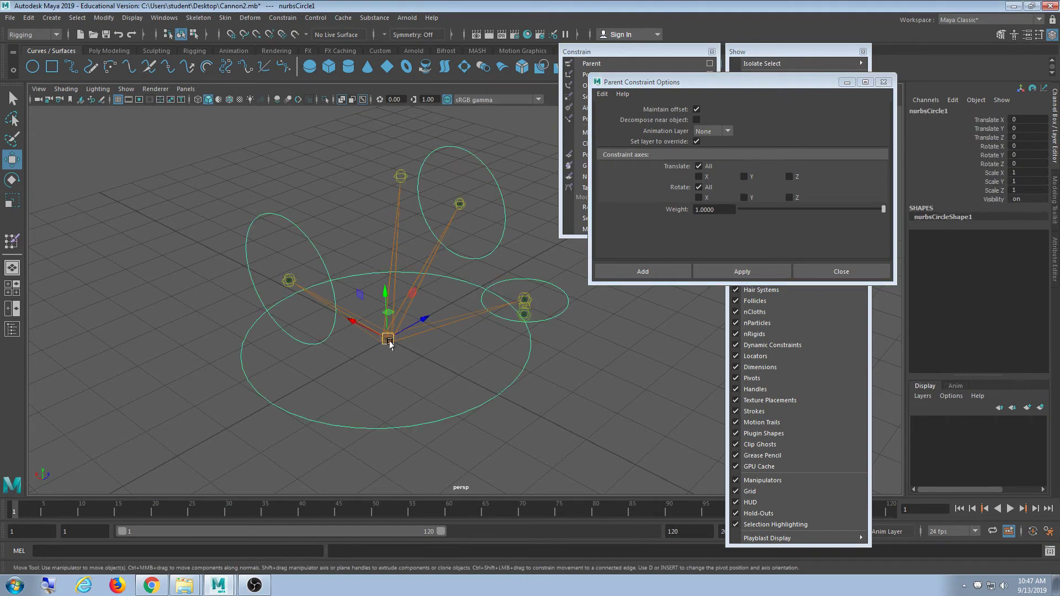
drag(388, 339, 421, 310)
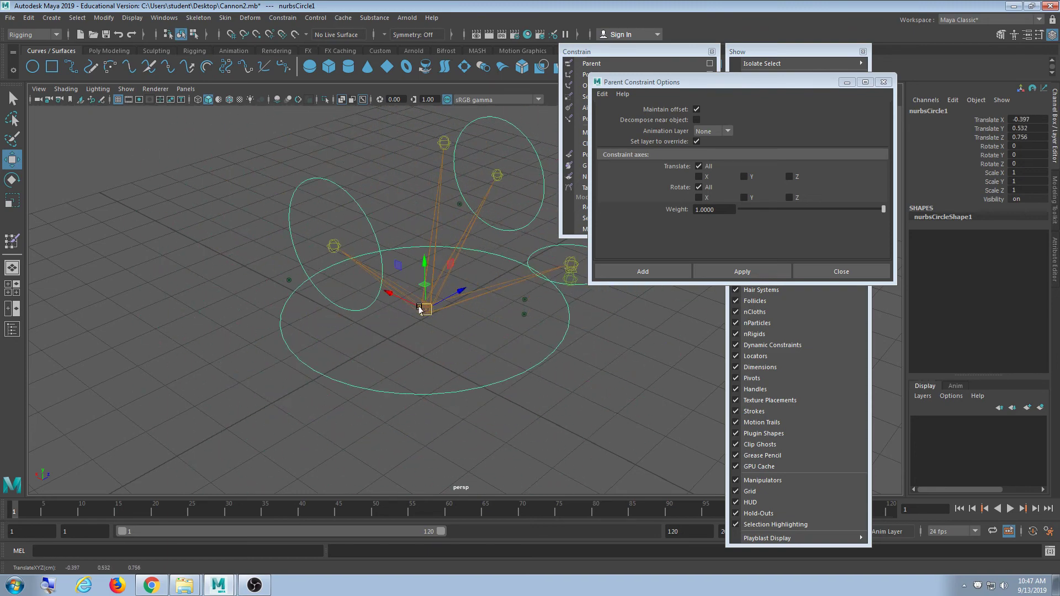
key(ctrl+z)
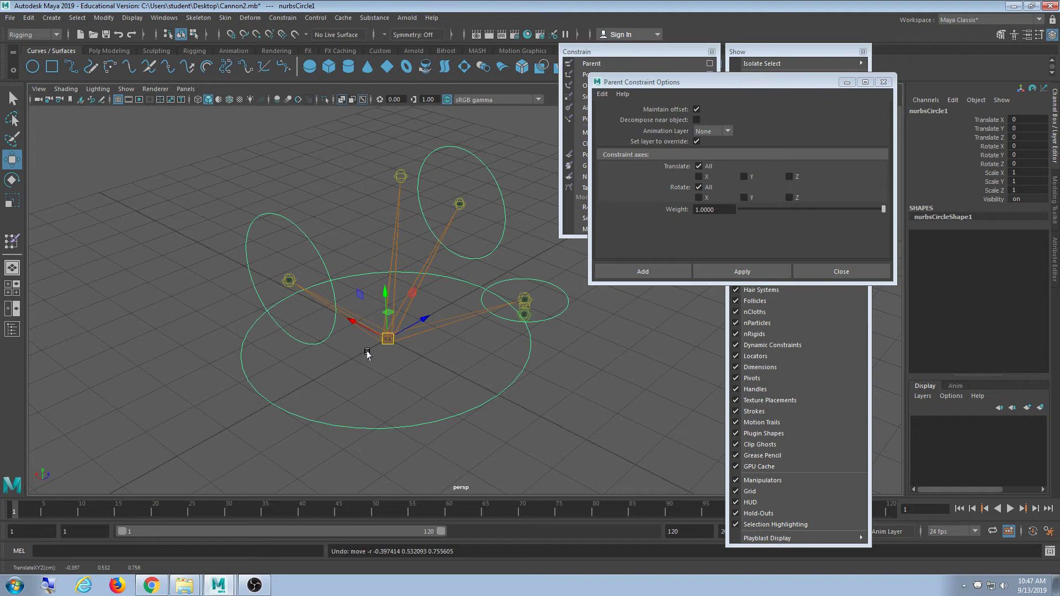
click(524, 369)
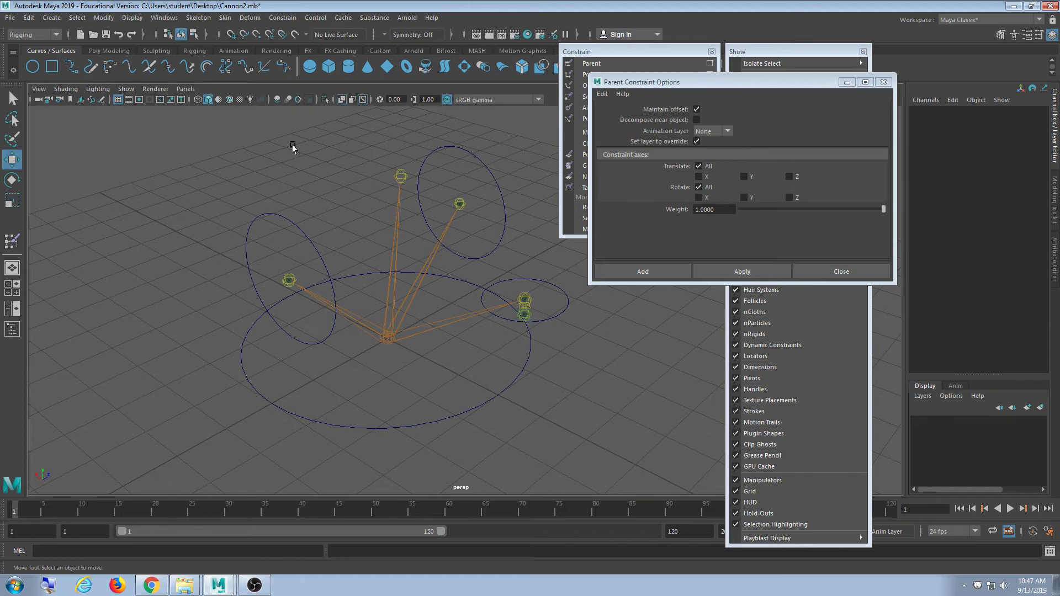
- Parent-constrain the LWheel joint to the wheel circle on the negative Z side with Maintain offset on
drag(331, 137, 256, 227)
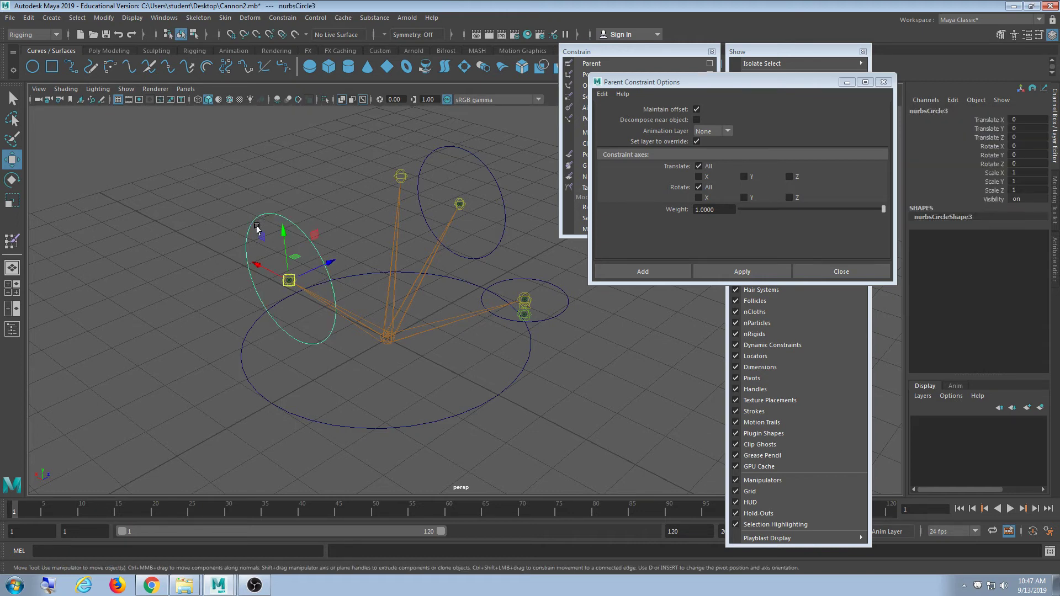
scroll(291, 260, up, 3)
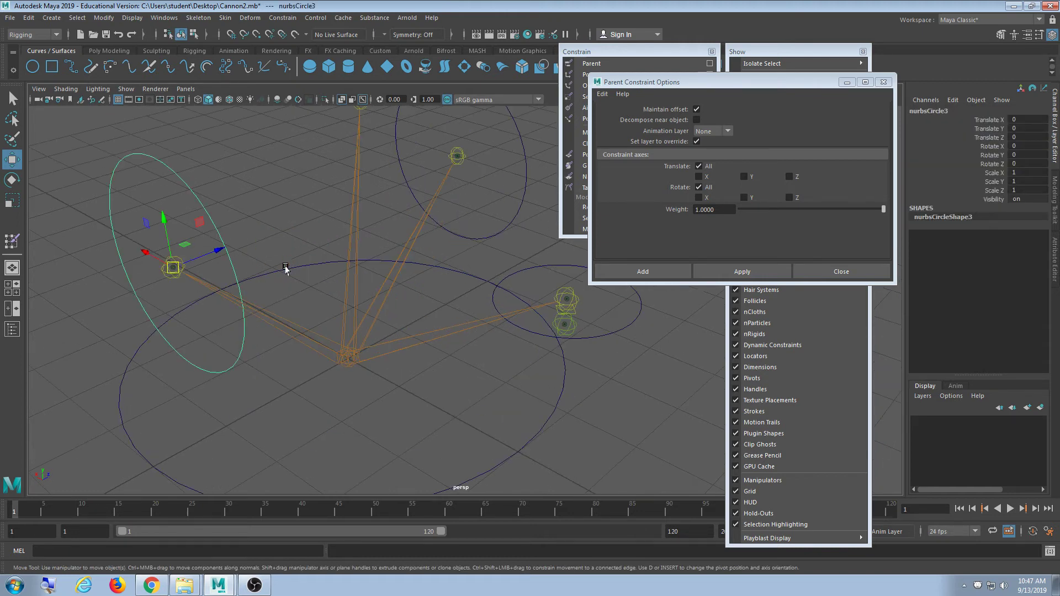
scroll(298, 257, up, 2)
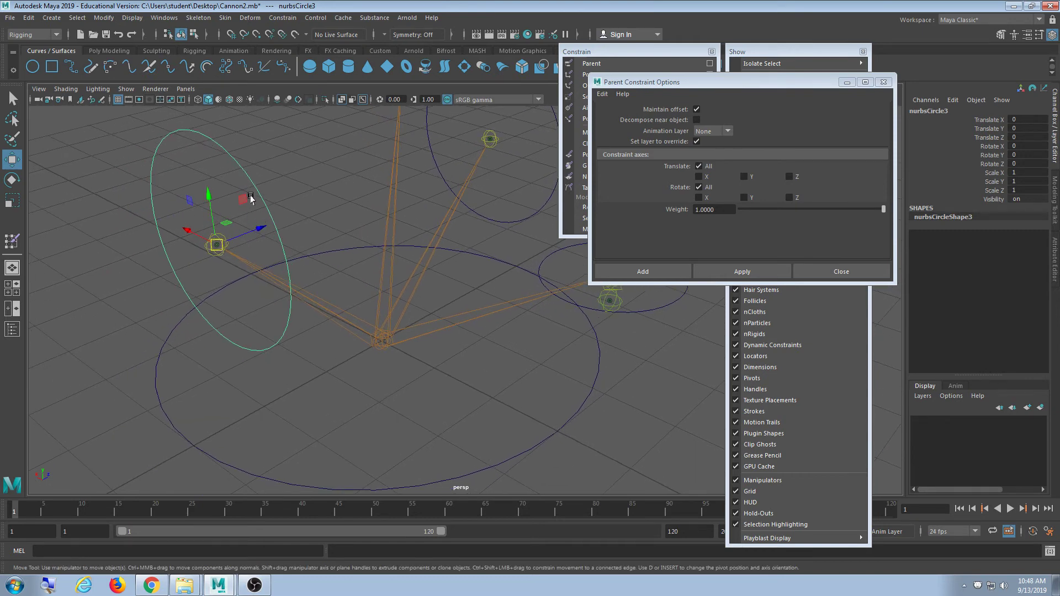
key(t)
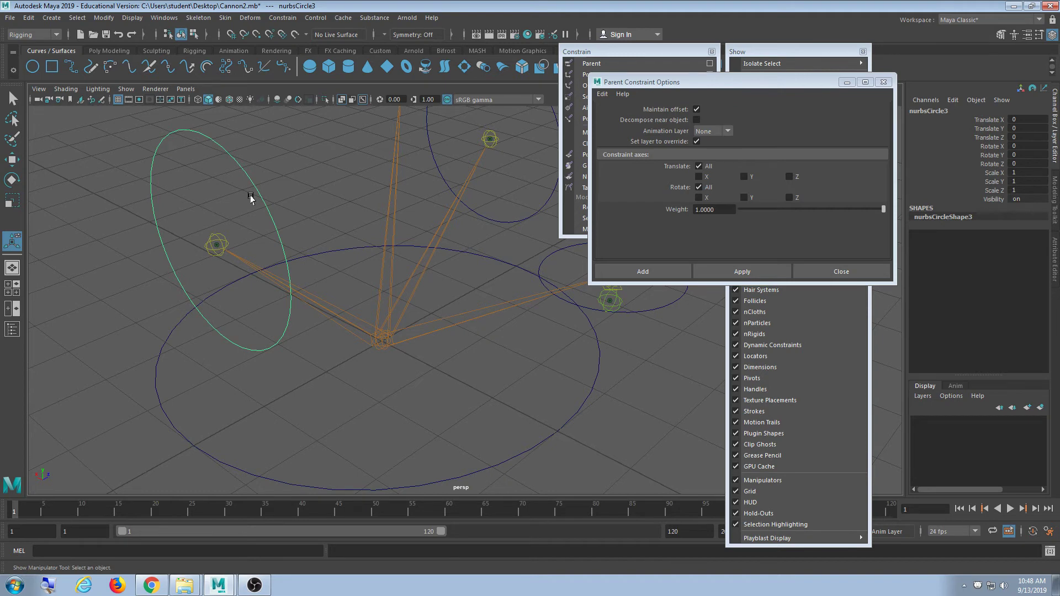
shift+click(216, 244)
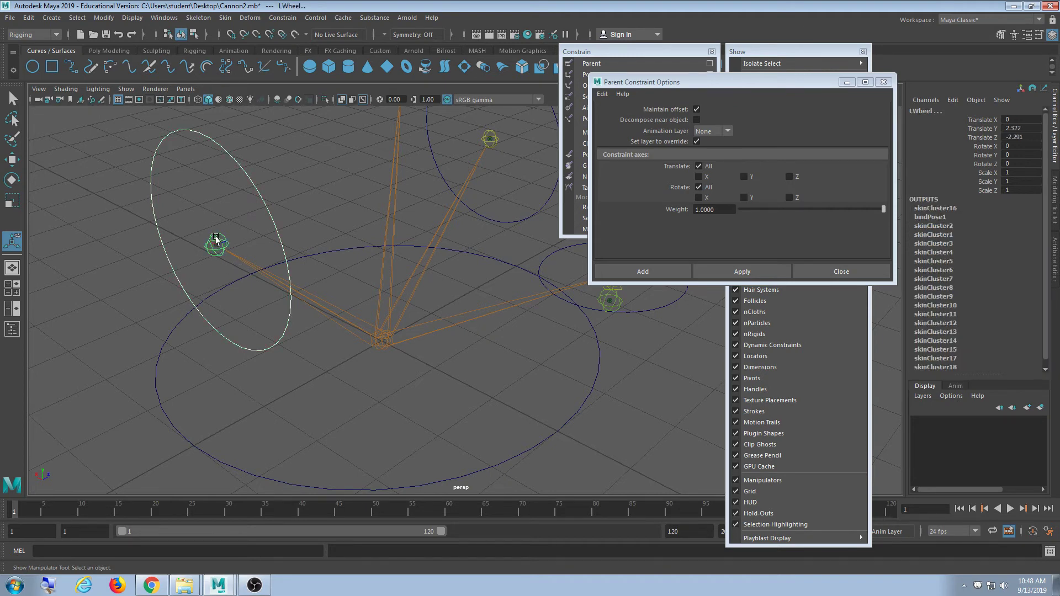
click(754, 271)
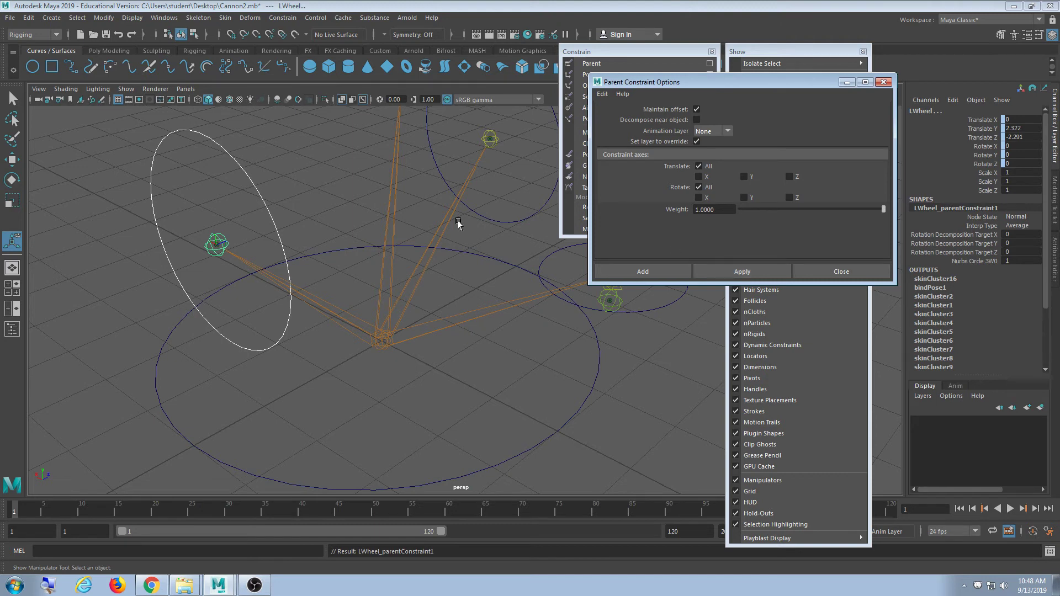
- Test-move the negative-Z wheel circle to check its joint's constraint, then undo the move
click(288, 134)
drag(254, 139, 228, 178)
scroll(276, 213, down, 2)
scroll(276, 213, down, 1)
key(w)
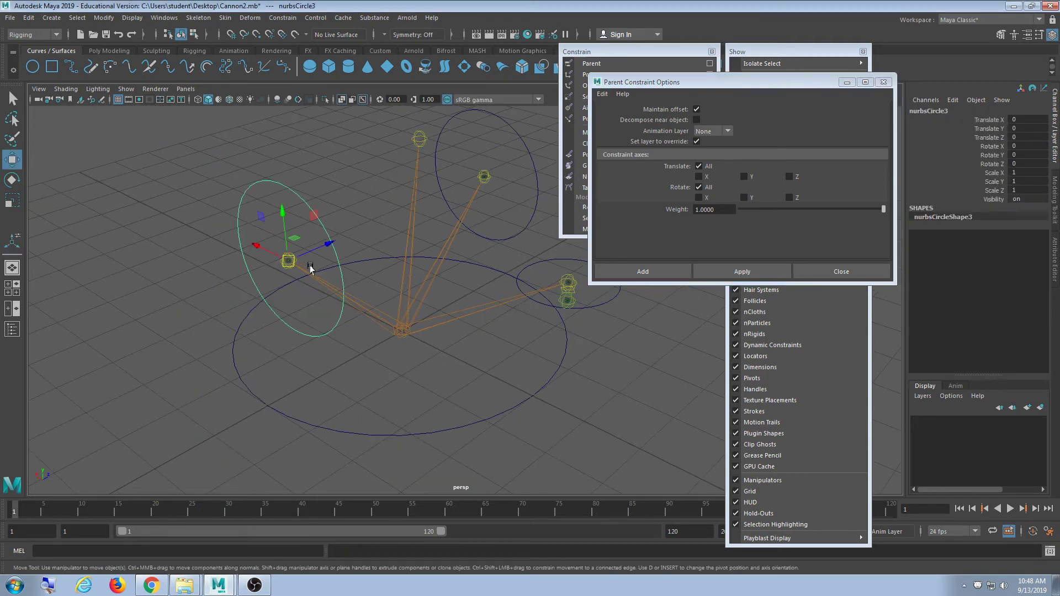
drag(287, 260, 315, 330)
key(ctrl+z)
key(ctrl+z)
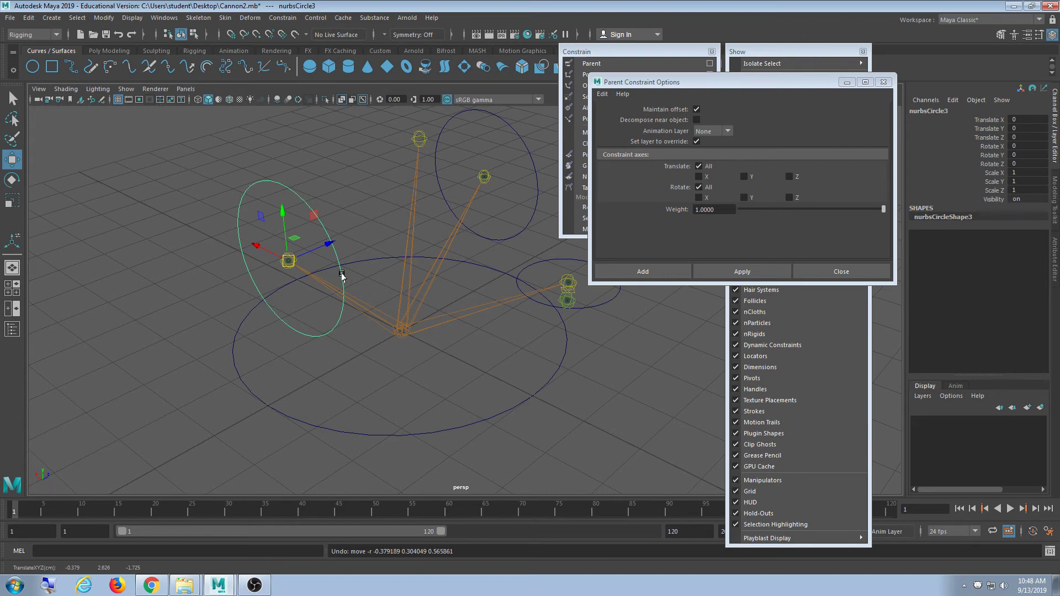
- Parent-constrain the RWheel joint to the wheel circle on the positive Z side with Maintain offset on
alt+middle_drag(615, 404, 425, 257)
drag(439, 157, 407, 182)
scroll(429, 339, up, 5)
scroll(419, 348, up, 2)
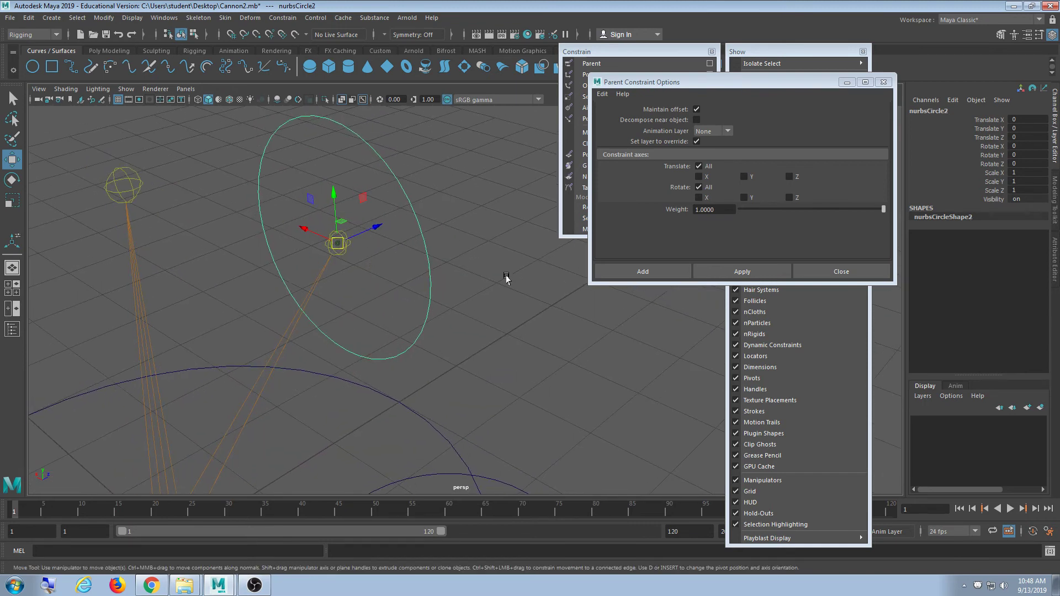
key(t)
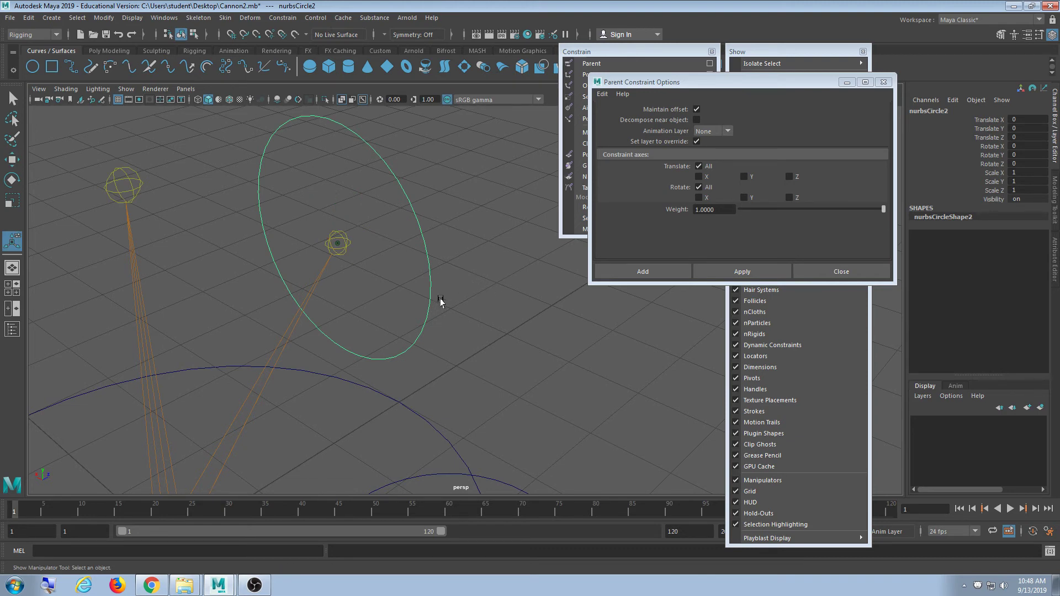
shift+click(336, 234)
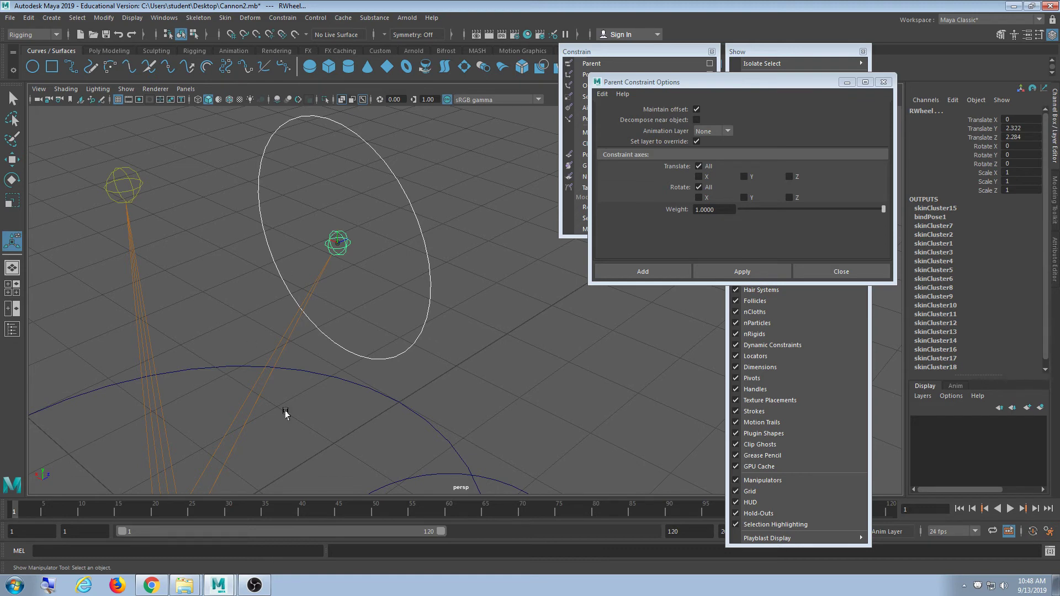
click(747, 271)
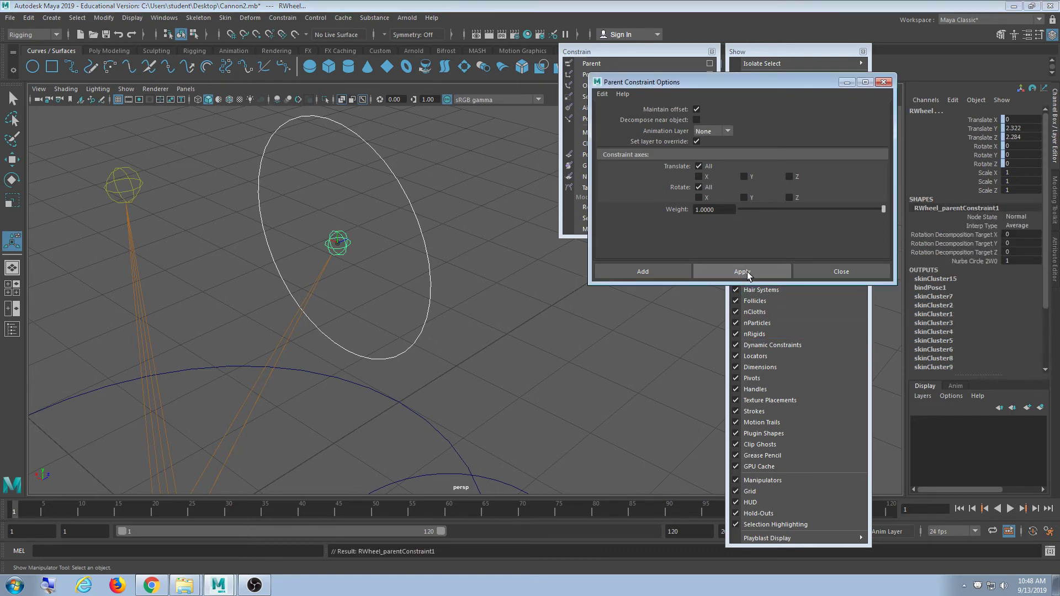
- Test-move the positive-Z wheel circle with its constrained joint and undo the move
scroll(409, 310, down, 4)
click(481, 238)
drag(441, 206, 368, 342)
key(w)
key(ctrl+z)
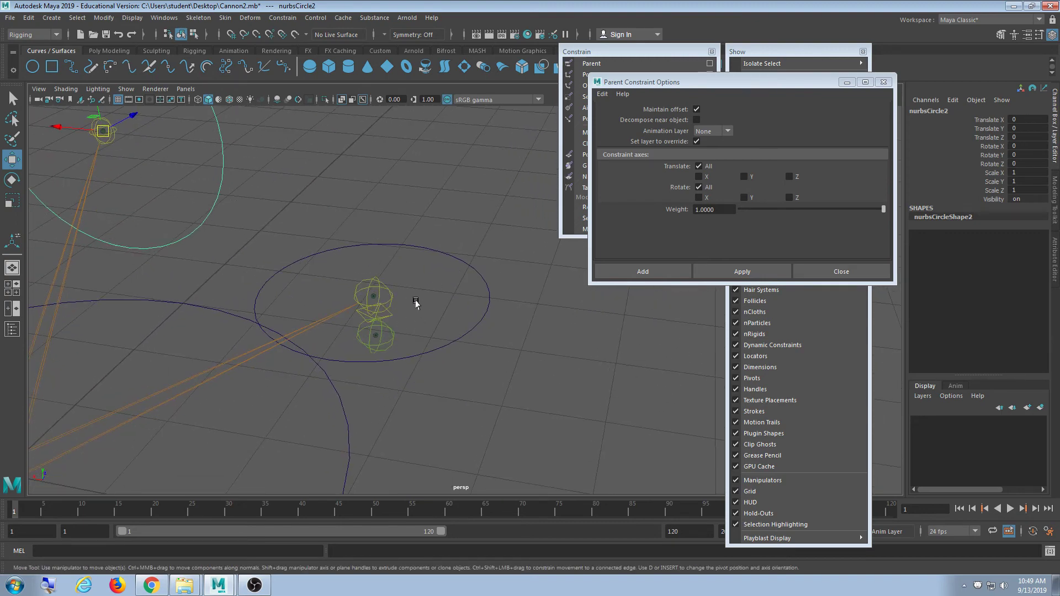
- Parent-constrain the Knob joint to the elevating-screw circle with Maintain offset on
drag(454, 259, 510, 424)
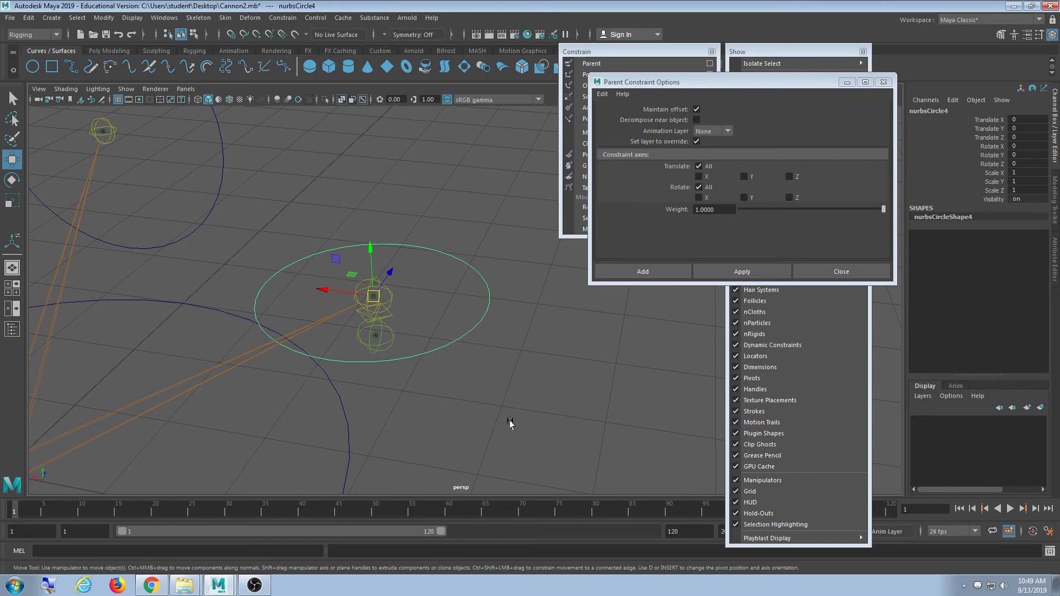
shift+click(393, 323)
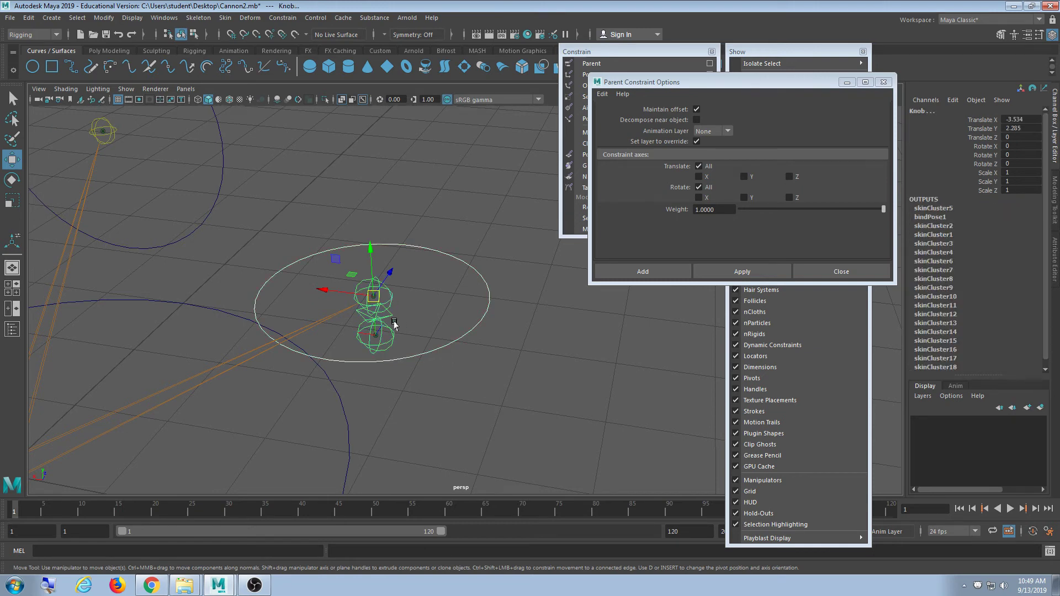
click(738, 270)
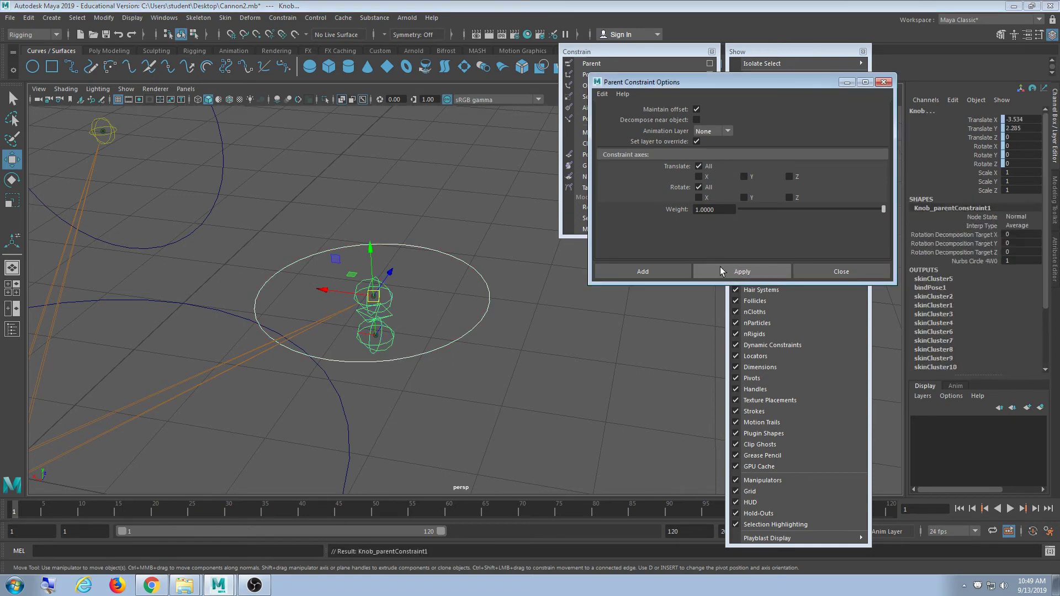
click(513, 359)
- Test-move both wheel circles, the elevating-screw circle and the root circle, then undo all the moves
key(a)
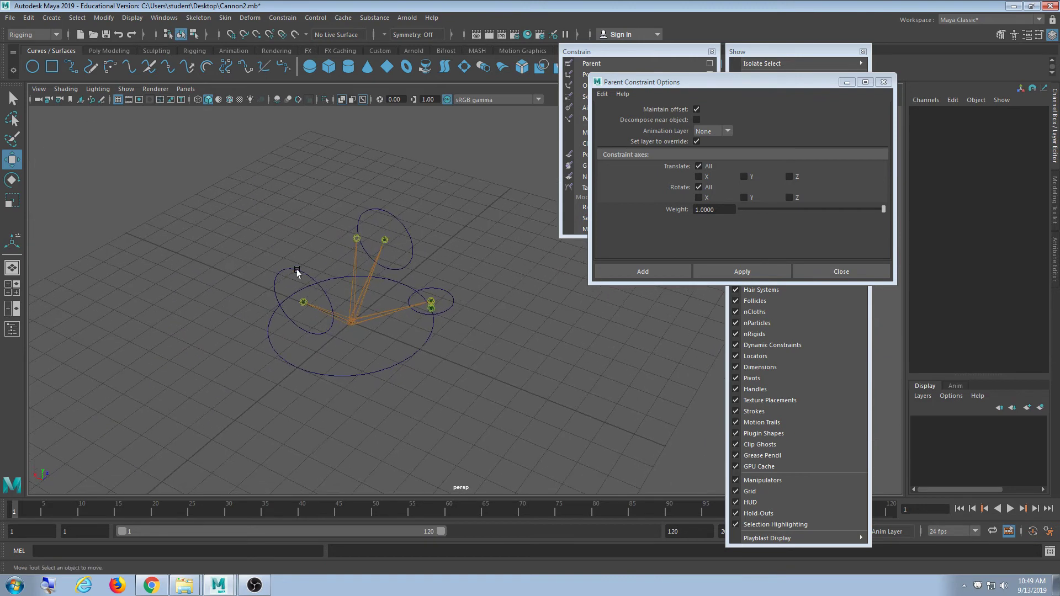
click(300, 274)
drag(300, 287, 194, 286)
click(408, 214)
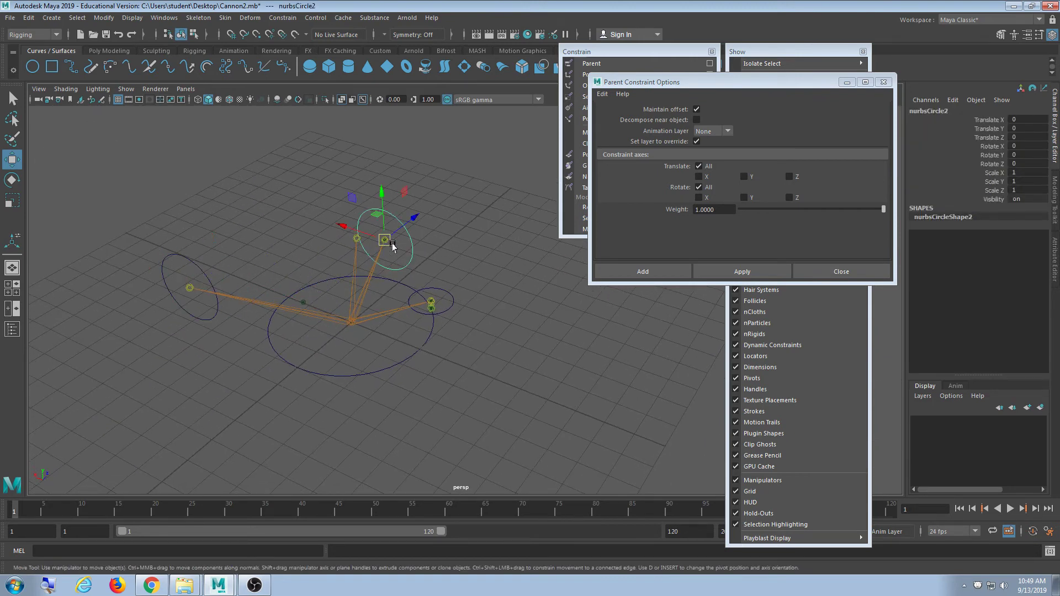
drag(386, 241, 419, 186)
click(443, 291)
drag(431, 301, 549, 319)
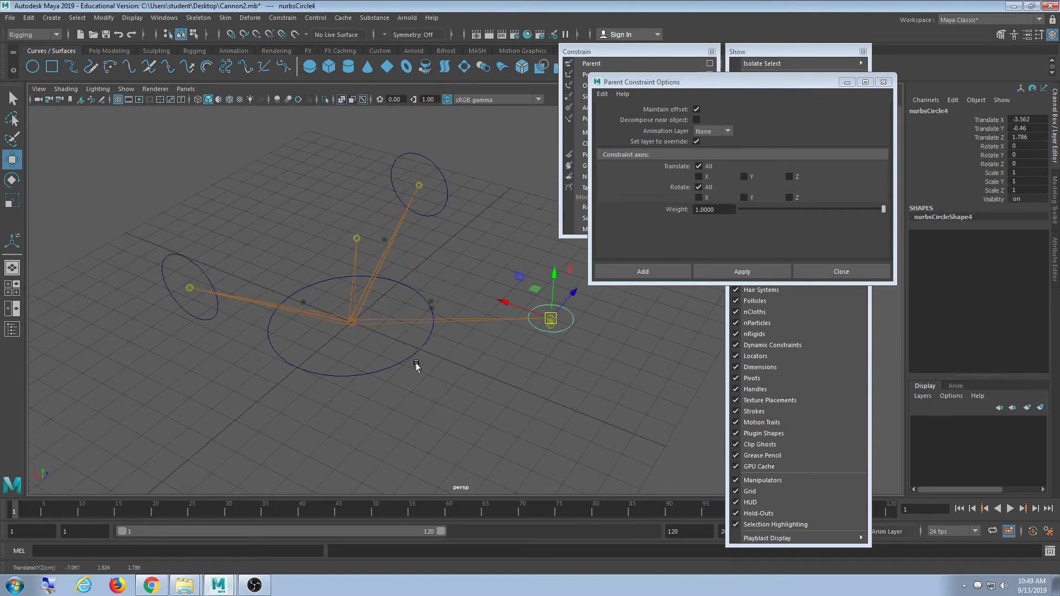
click(402, 359)
click(389, 366)
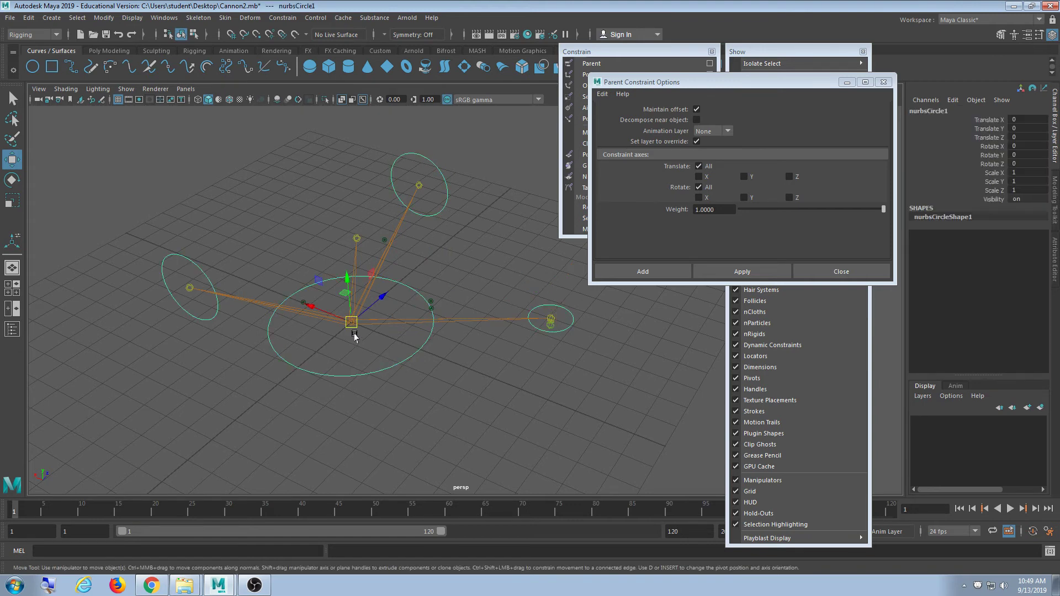
drag(353, 323, 394, 318)
key(ctrl+z)
key(ctrl+z)
key(ctrl+z)
key(ctrl+z)
key(ctrl+z)
key(ctrl+z)
key(ctrl+z)
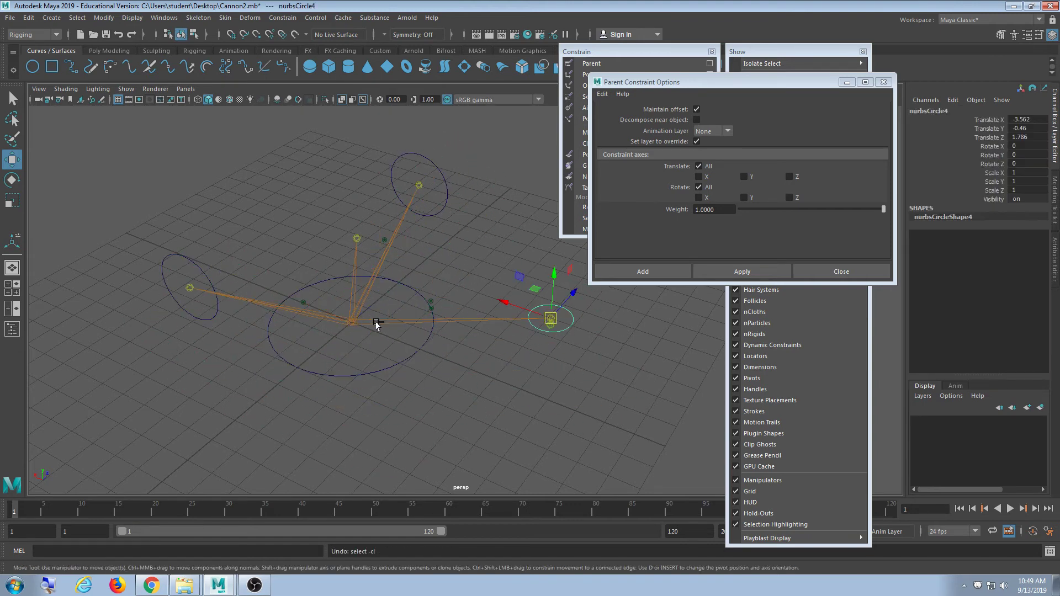
key(ctrl+z)
key(ctrl+z)
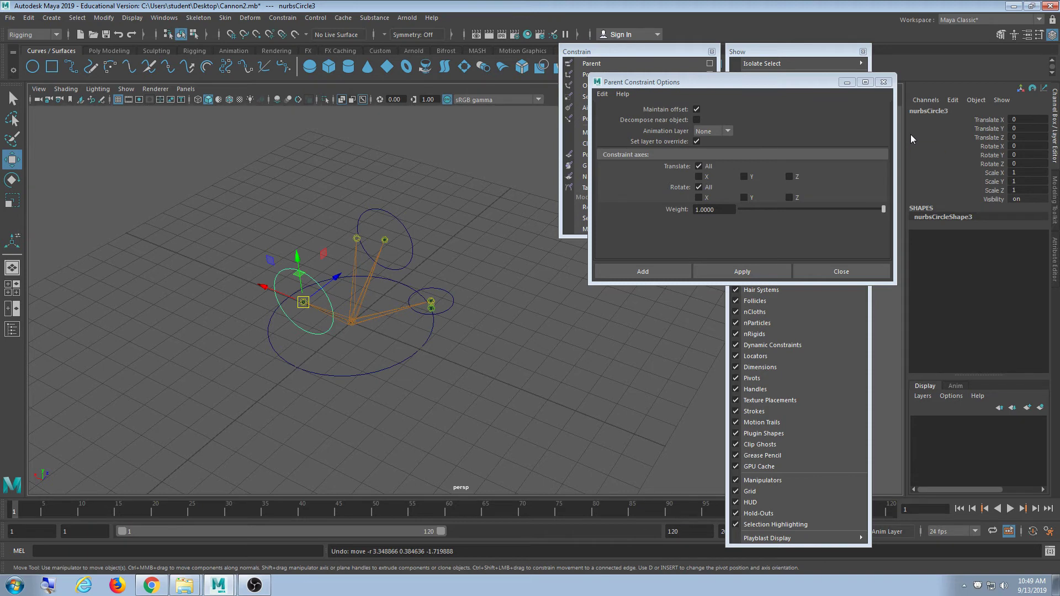
- Close the parent constraint options and the floating Constrain commands, and show polygons in the viewport again
click(884, 82)
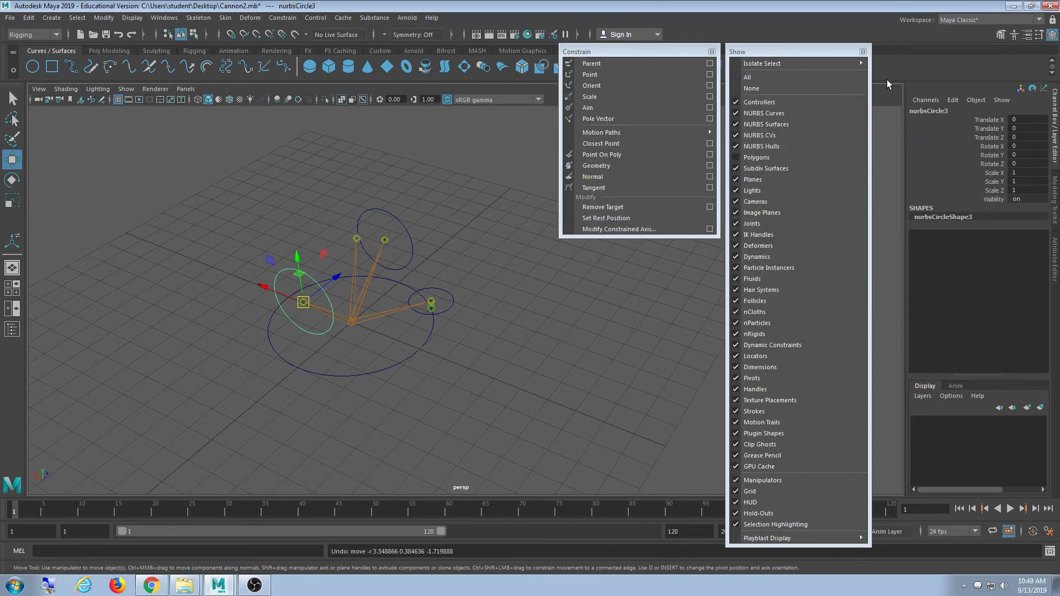
click(712, 52)
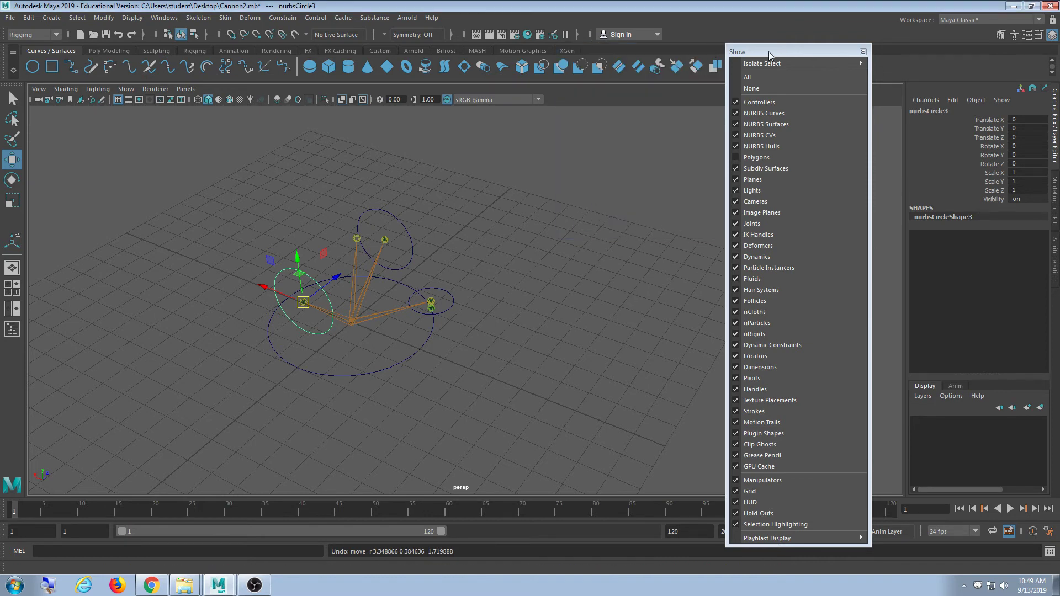
drag(773, 53, 789, 50)
scroll(598, 334, up, 3)
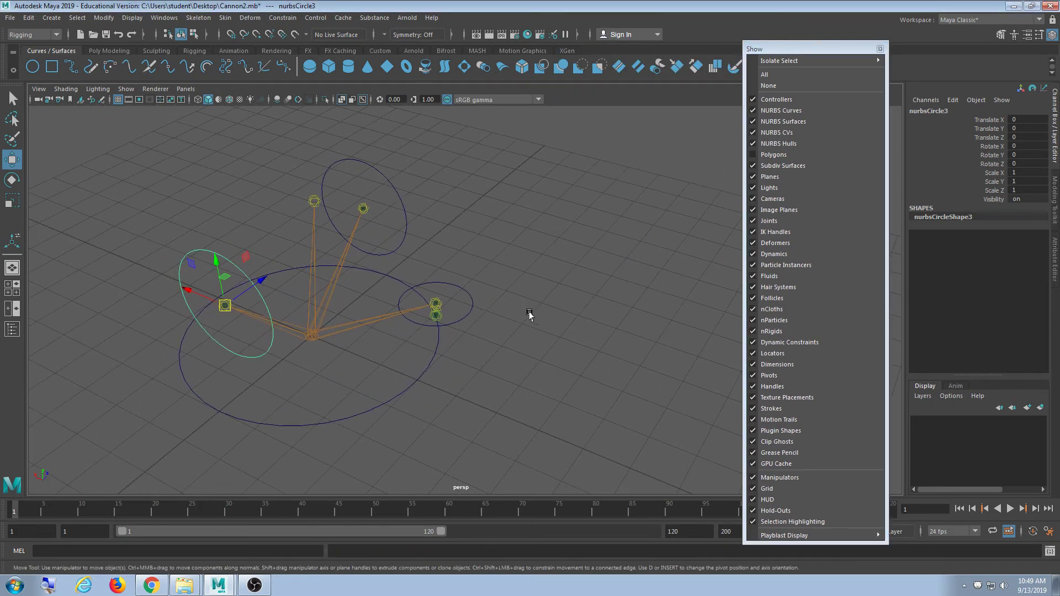
click(753, 155)
mouse_move(521, 363)
alt+mouse_down()
mouse_move(509, 367)
mouse_move(518, 372)
alt+mouse_up()
scroll(552, 373, up, 5)
scroll(566, 374, down, 4)
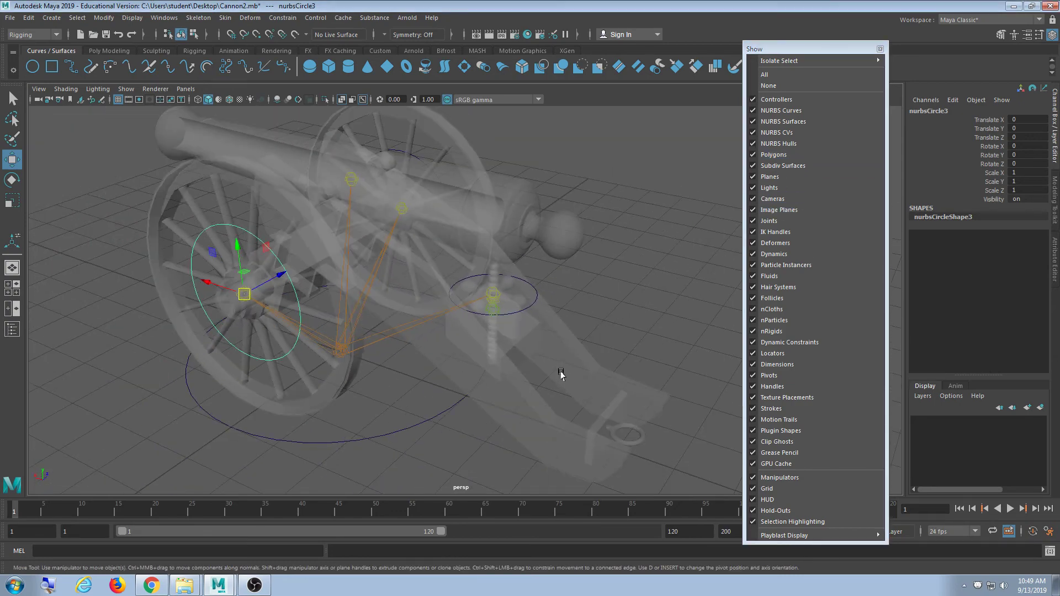
click(538, 299)
alt+drag(563, 346, 527, 352)
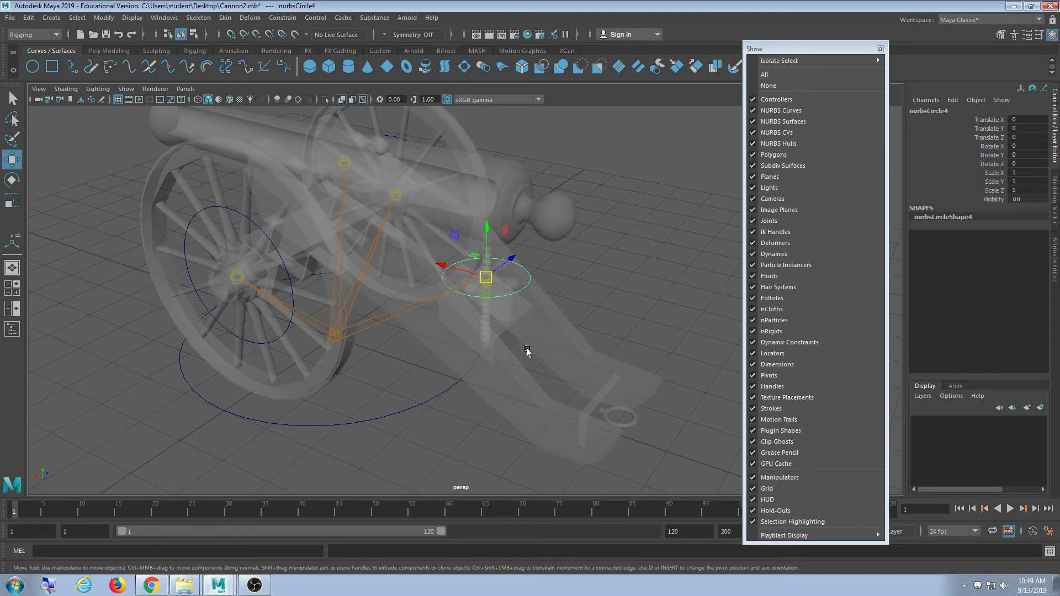
click(441, 384)
alt+drag(331, 341, 644, 199)
click(644, 199)
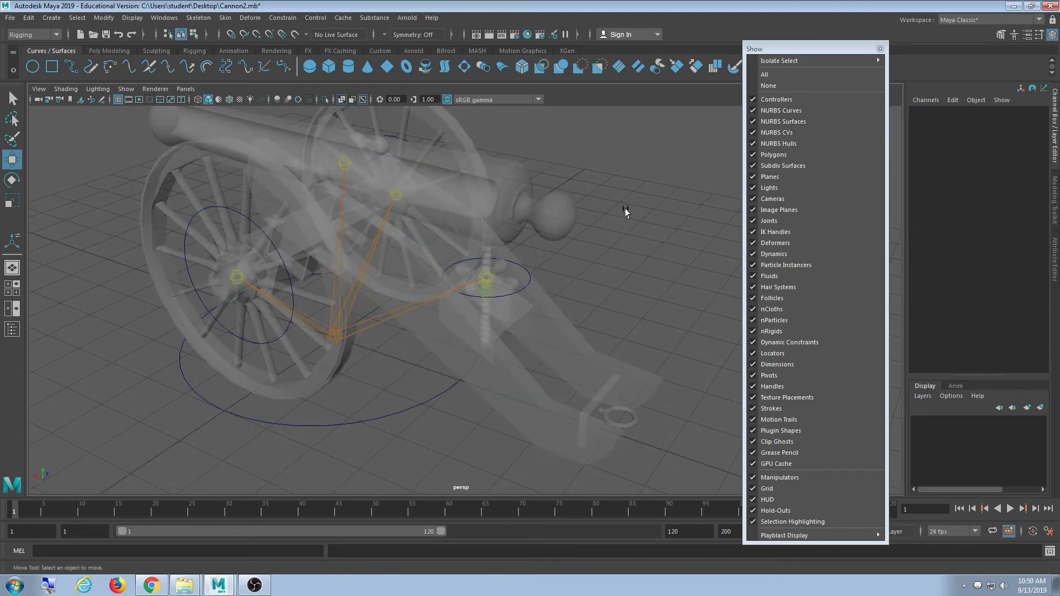
- Save the scene on the Desktop as a new Maya Binary file named Cannon3.mb
click(10, 17)
click(44, 72)
click(224, 405)
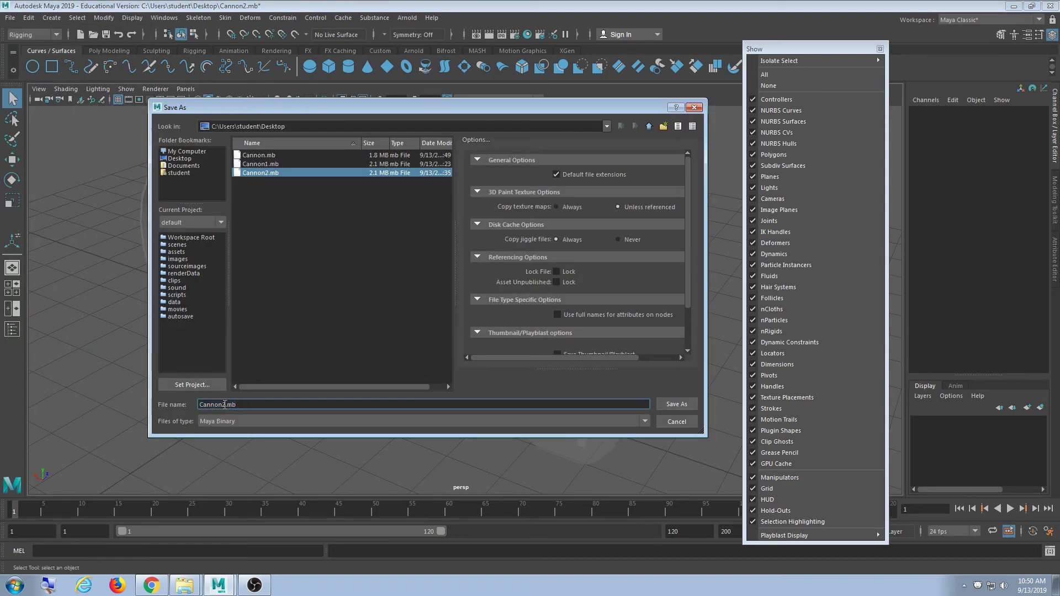
key(BackSpace)
text(3)
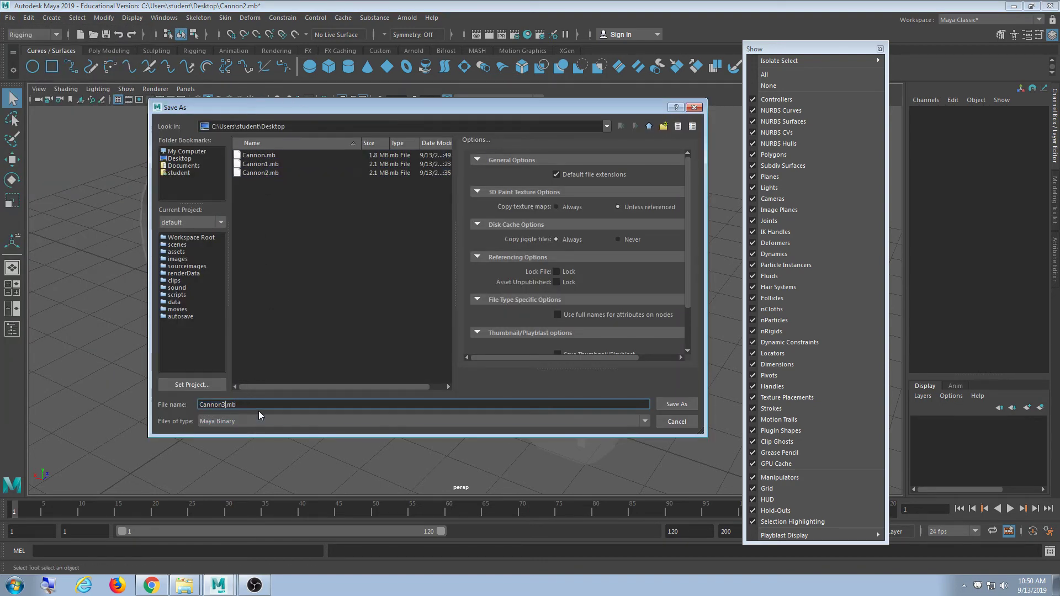
key(Return)
alt+drag(272, 374, 213, 354)
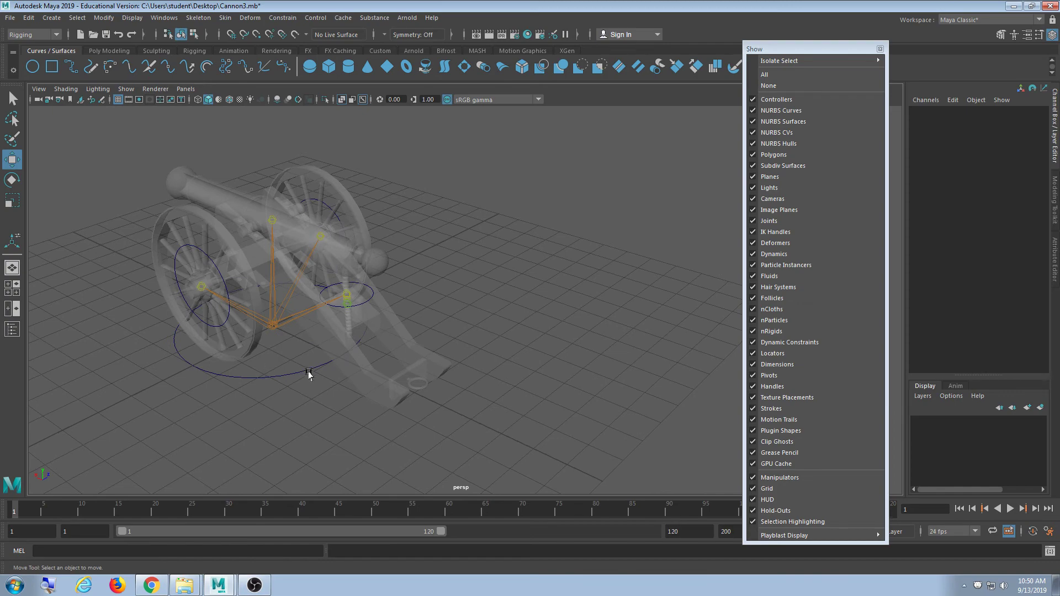
- Test-rotate the elevating-screw circle about its Y axis, then undo the rotation and deselect the circle
alt+right_drag(308, 367, 333, 386)
alt+drag(333, 385, 329, 329)
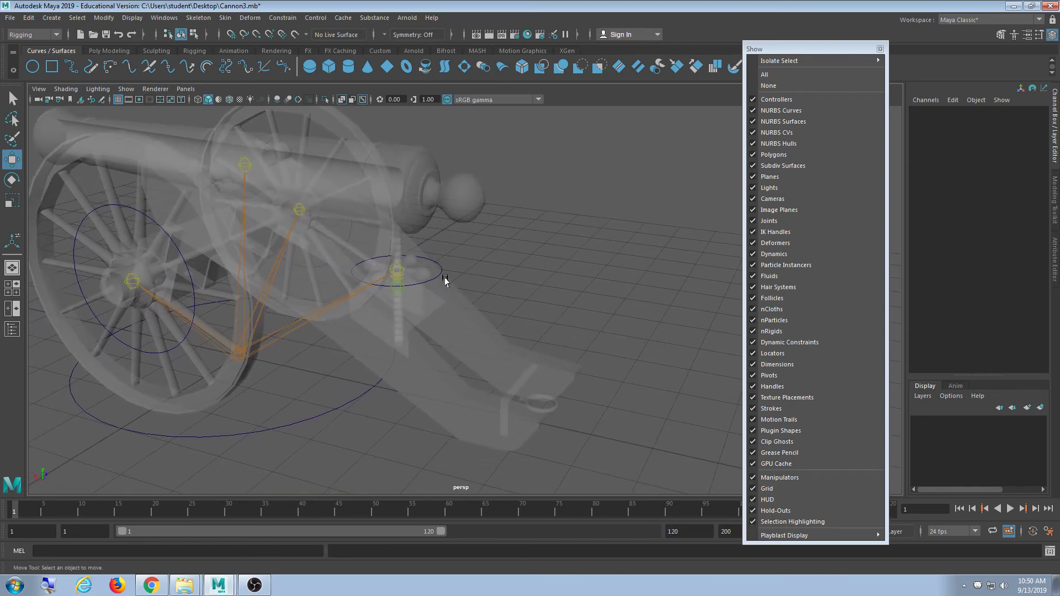
alt+drag(445, 280, 354, 320)
click(441, 305)
key(e)
key(ctrl+z)
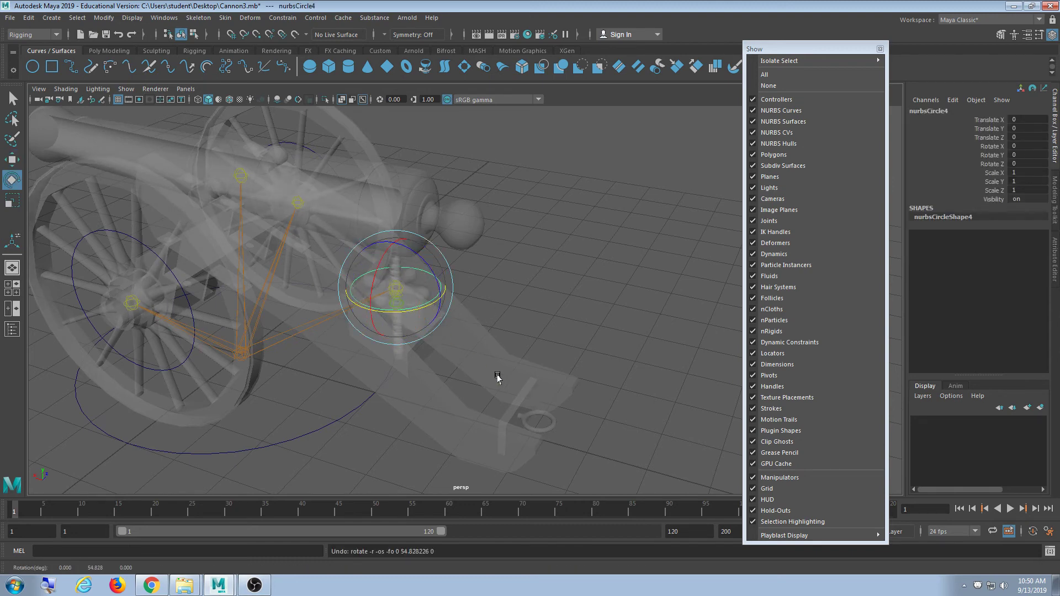
key(f)
alt+drag(464, 315, 509, 301)
alt+drag(459, 216, 441, 270)
click(480, 277)
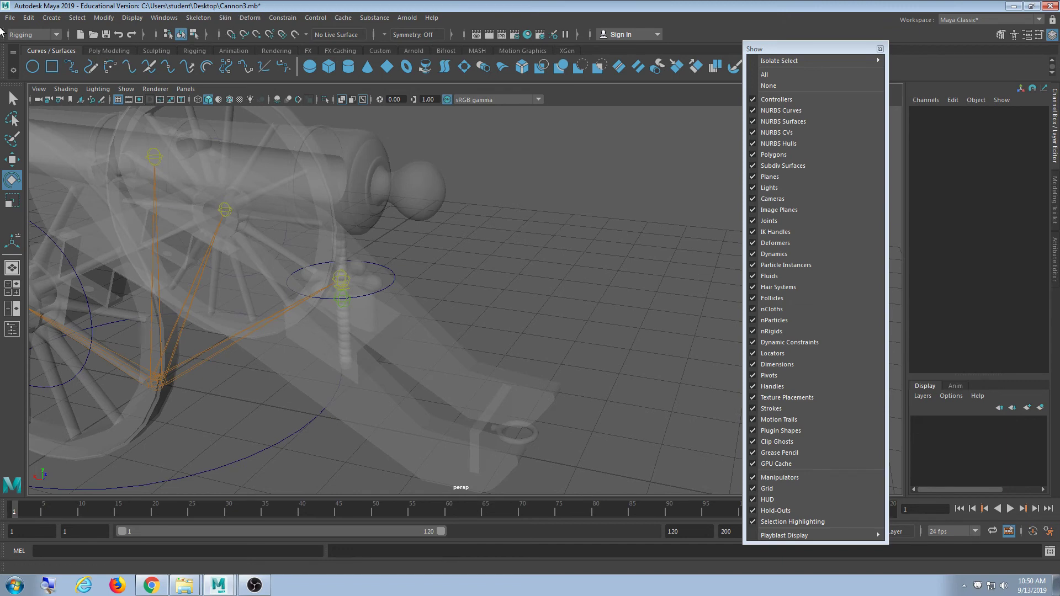
- Switch to the Animation menu set and open the Set Driven Key window, placing it clear of the cannon
click(42, 38)
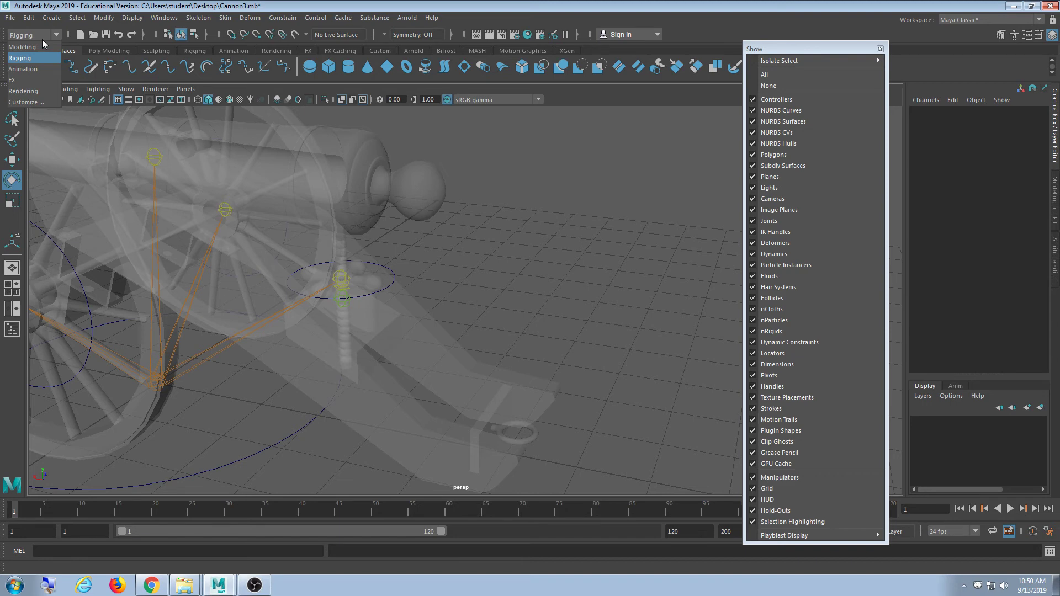
click(23, 69)
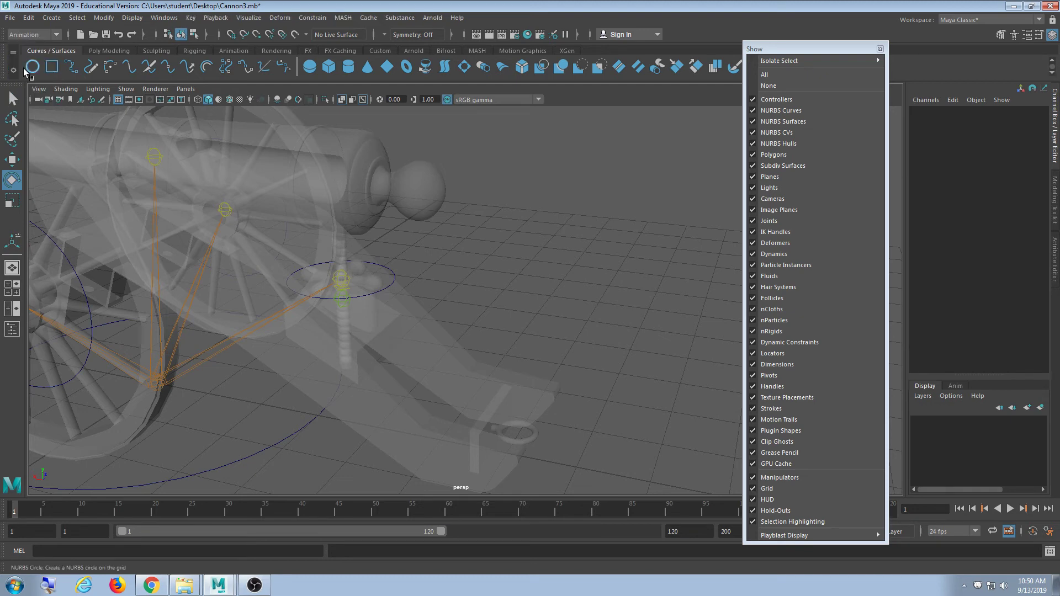
click(192, 18)
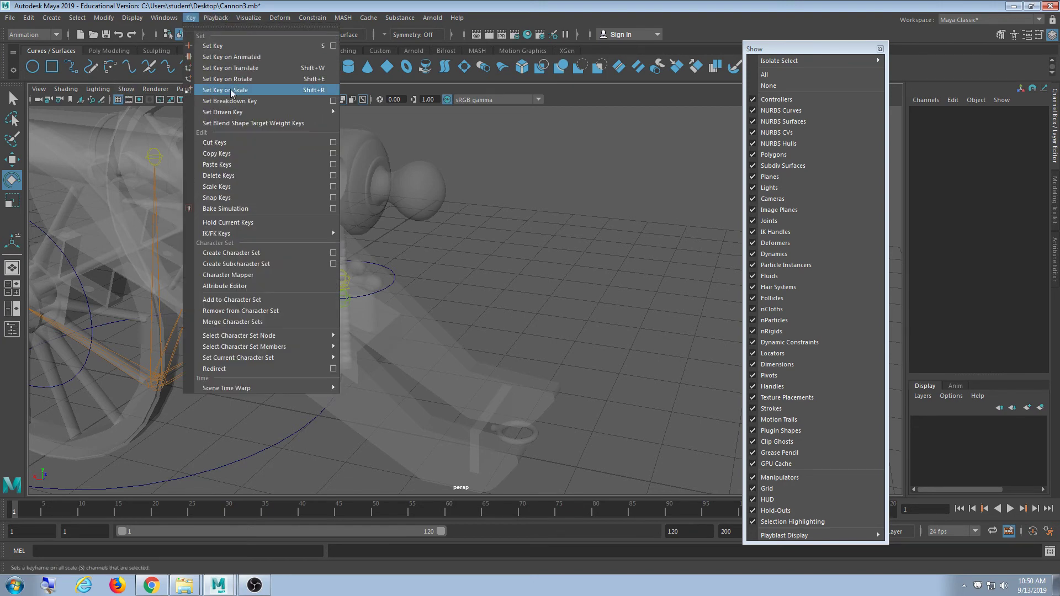
mouse_move(265, 113)
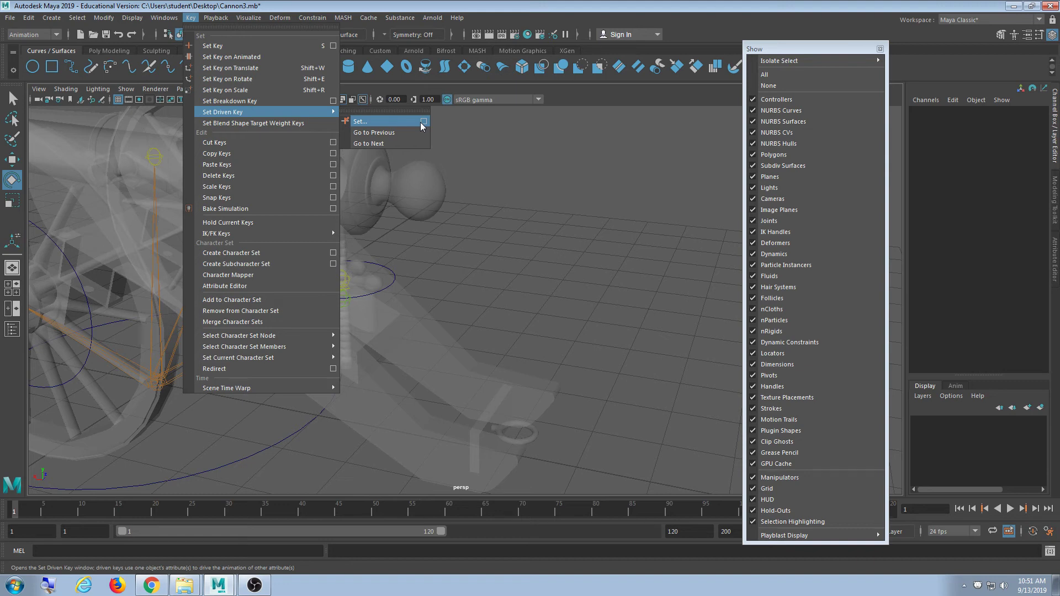
click(420, 121)
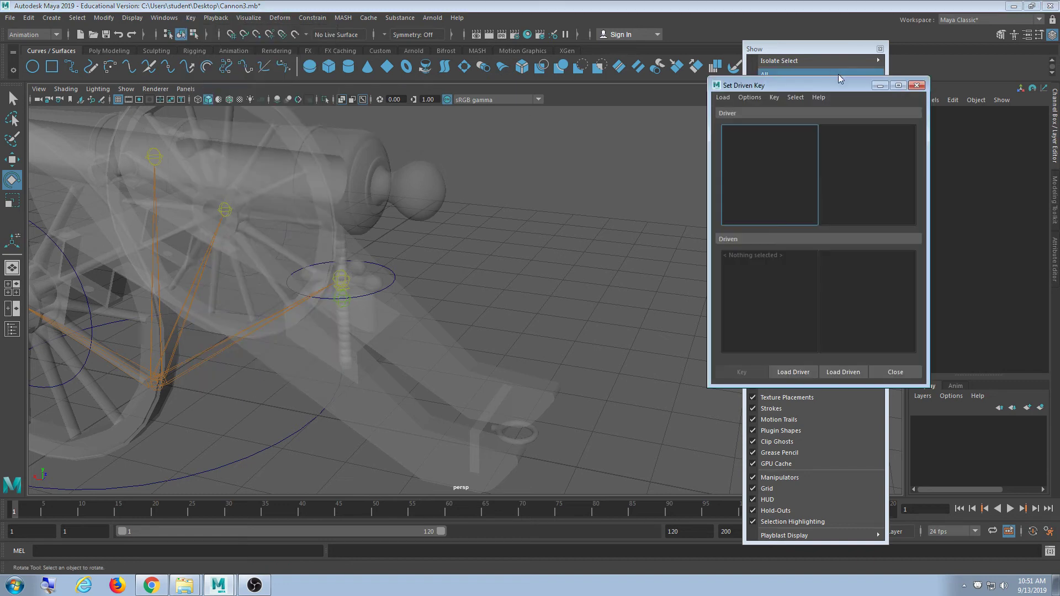
drag(823, 87, 630, 54)
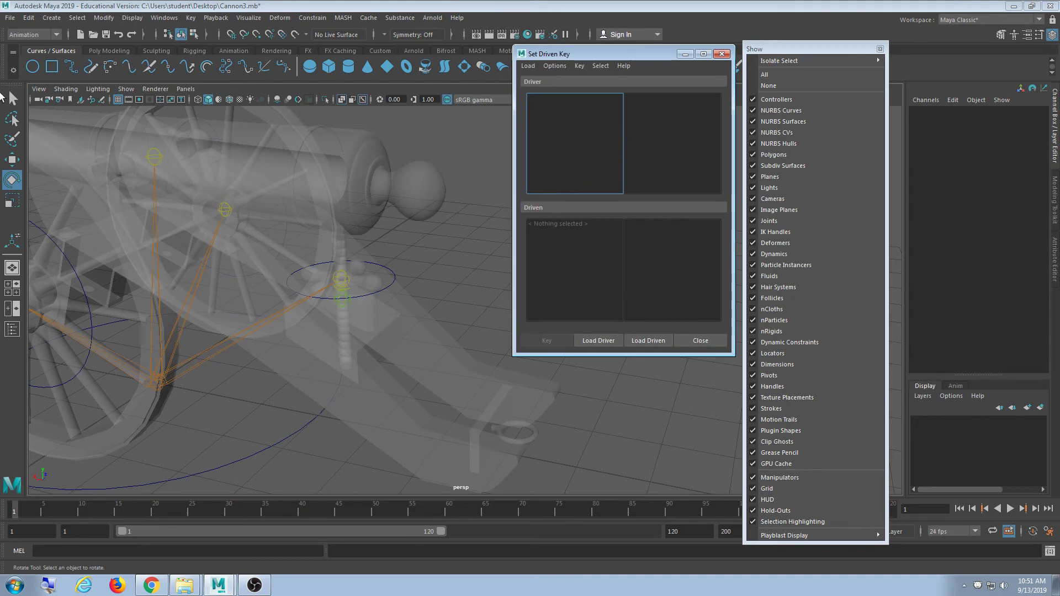
click(54, 34)
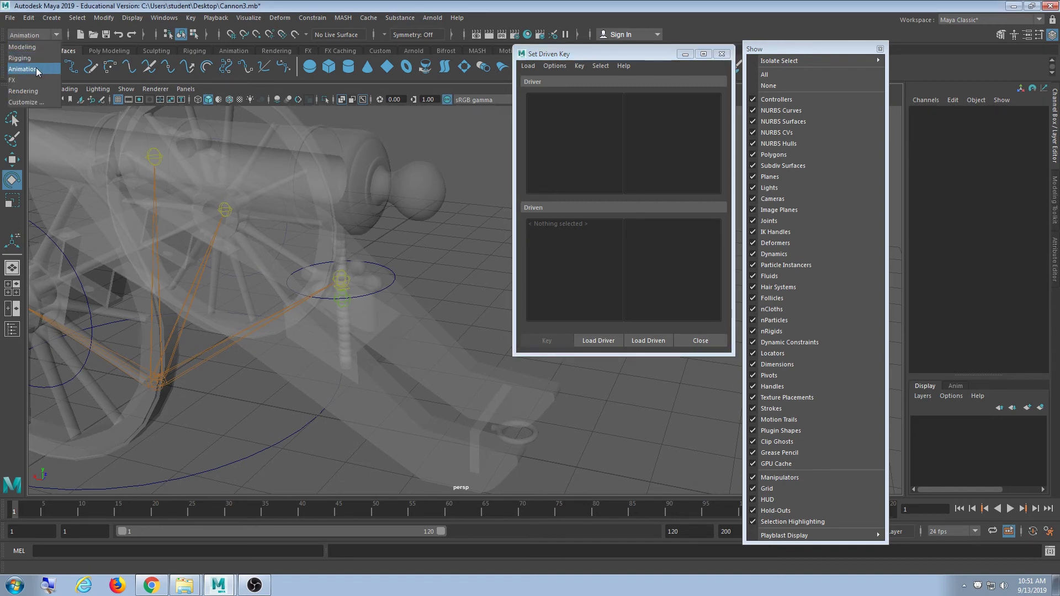
click(36, 69)
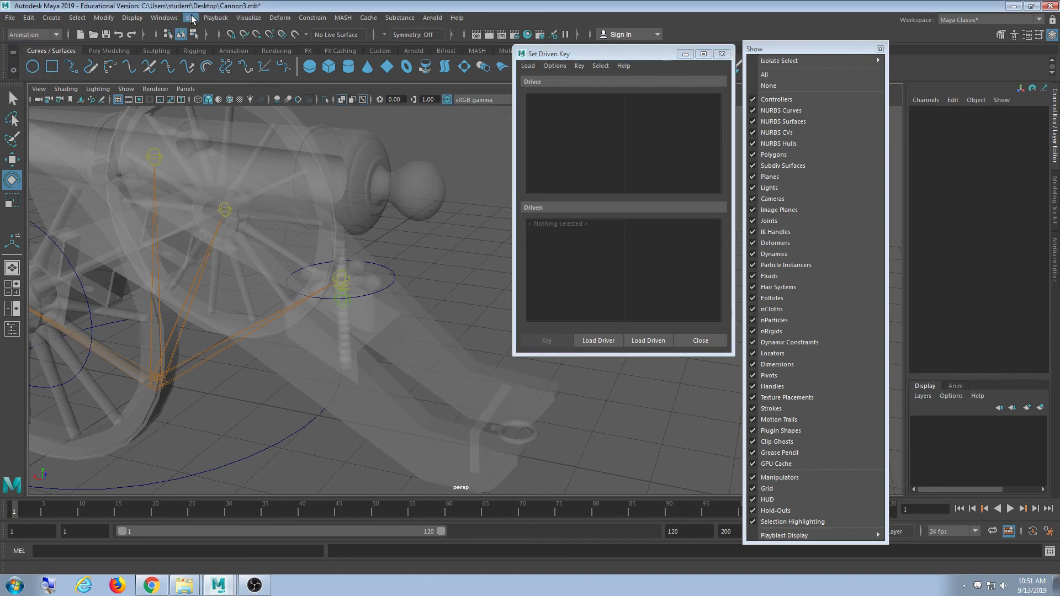
click(192, 18)
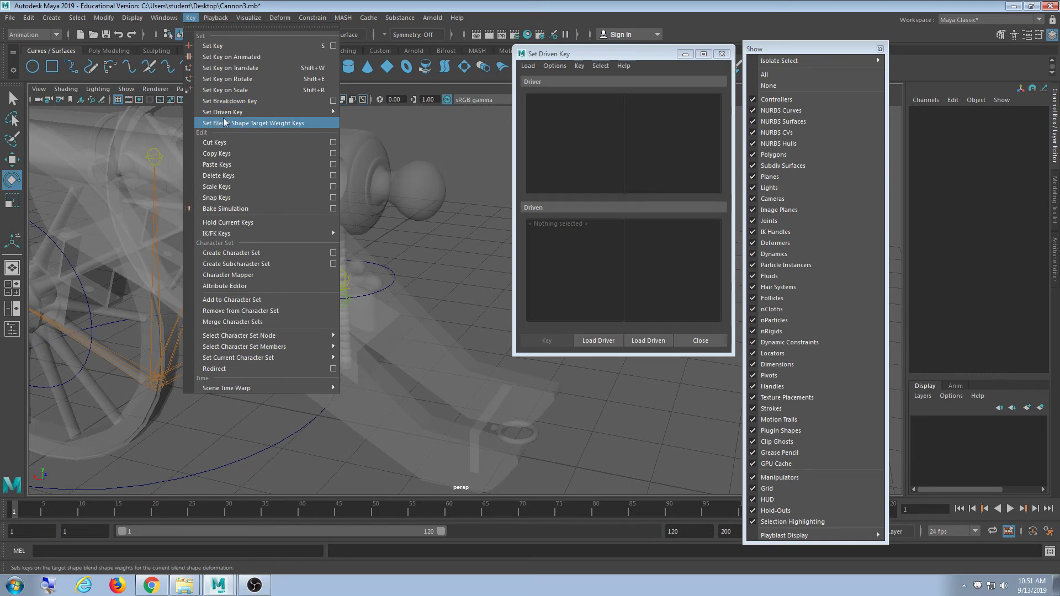
mouse_move(330, 113)
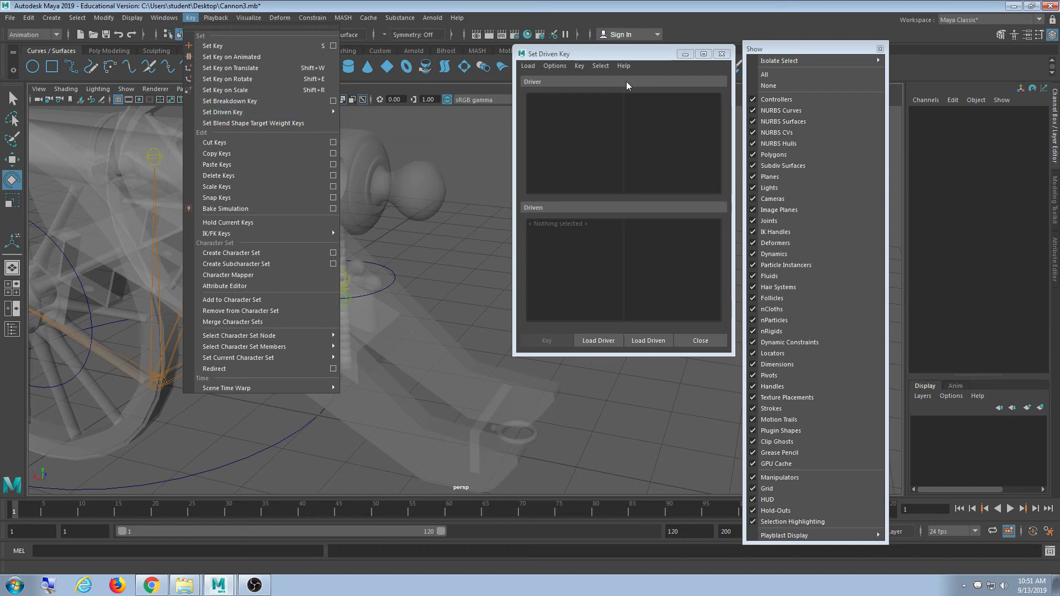
click(592, 61)
drag(602, 56, 602, 57)
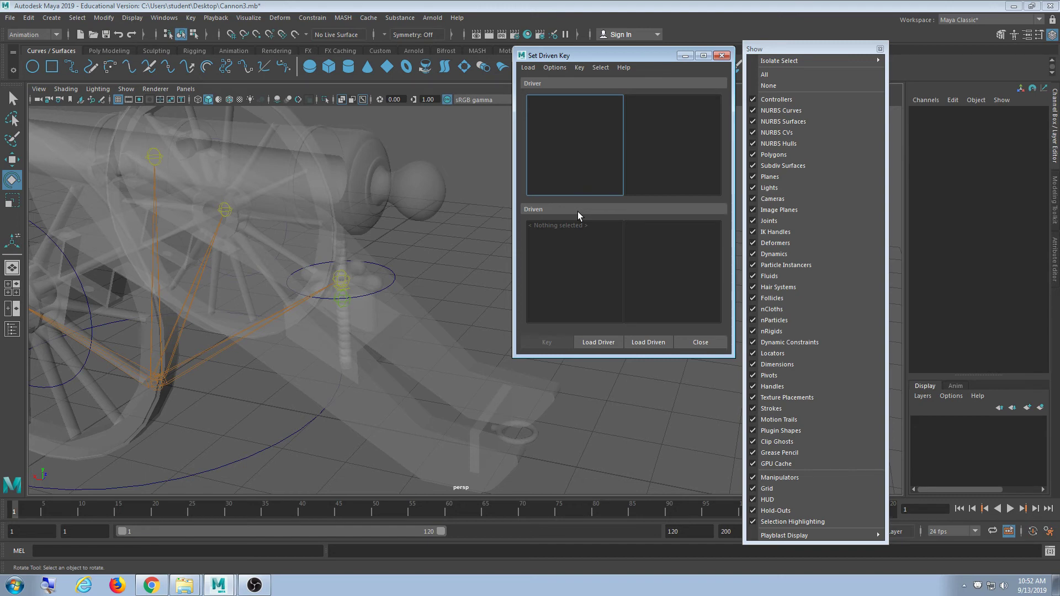
- Load the elevating-screw circle as the driver, test-rotate it and undo that, and choose Rotate Y as the driver attribute
click(387, 274)
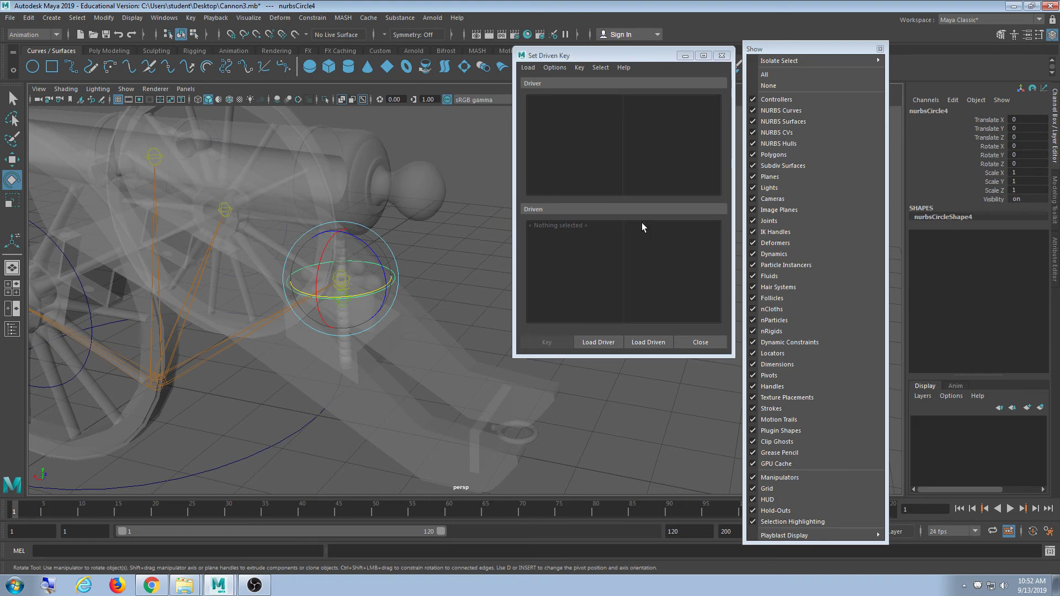
click(610, 344)
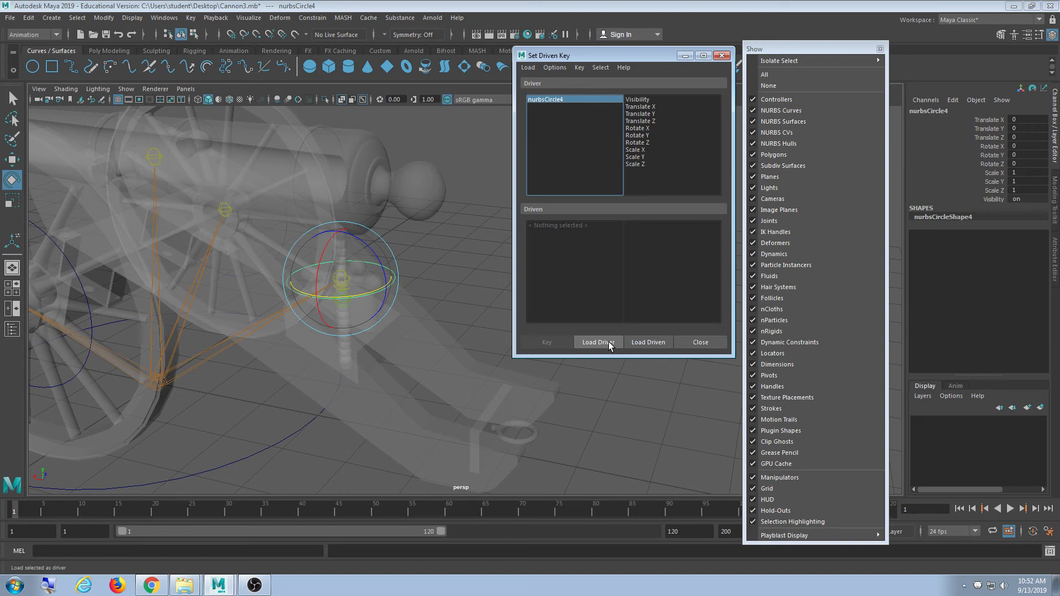
mouse_move(362, 296)
mouse_down()
mouse_move(350, 298)
mouse_move(375, 300)
mouse_up()
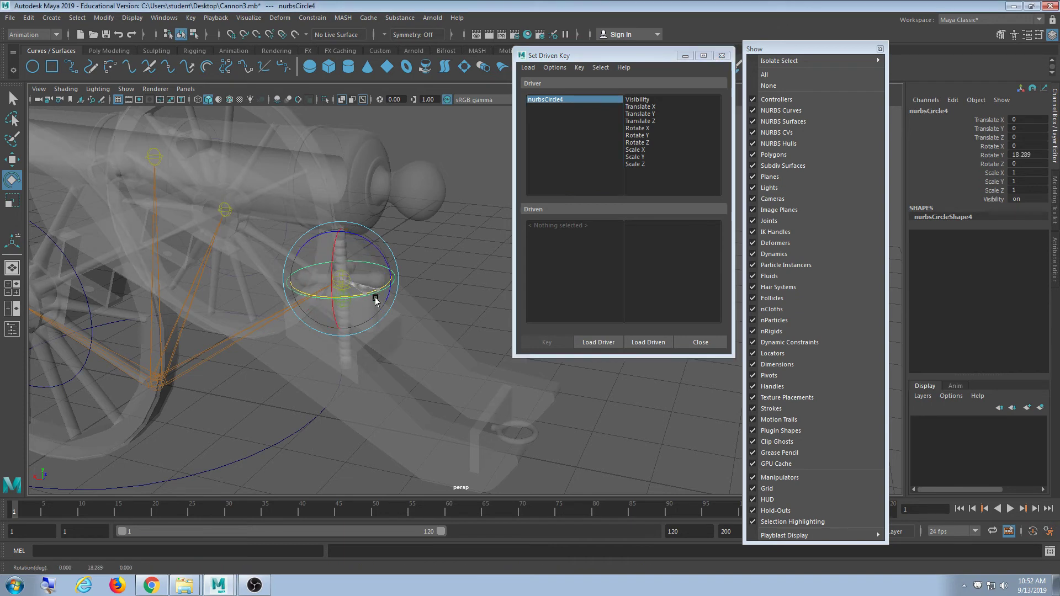
key(ctrl+z)
key(ctrl+z)
key(ctrl+z)
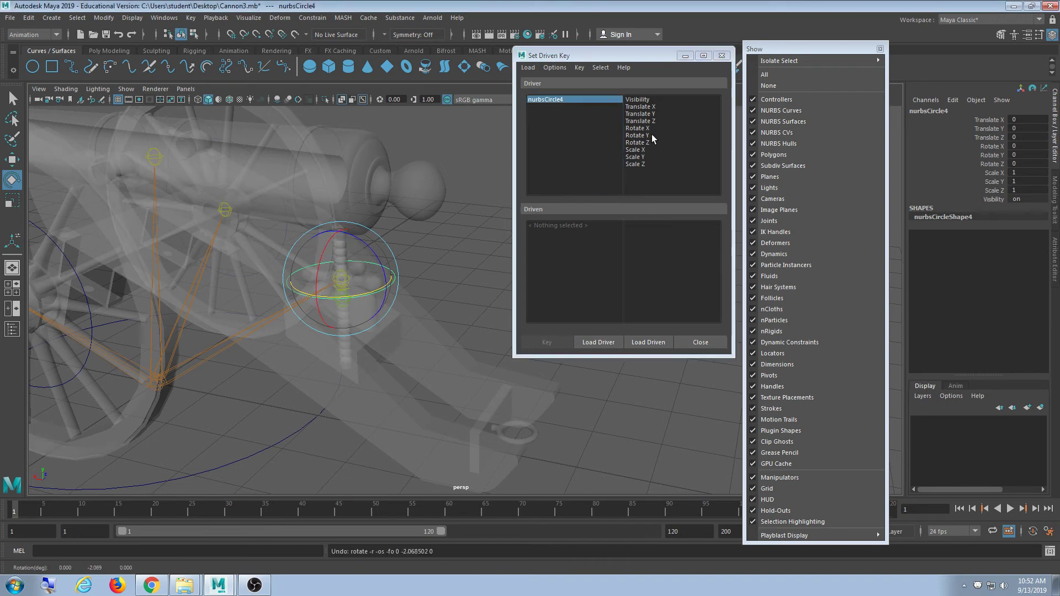
click(653, 138)
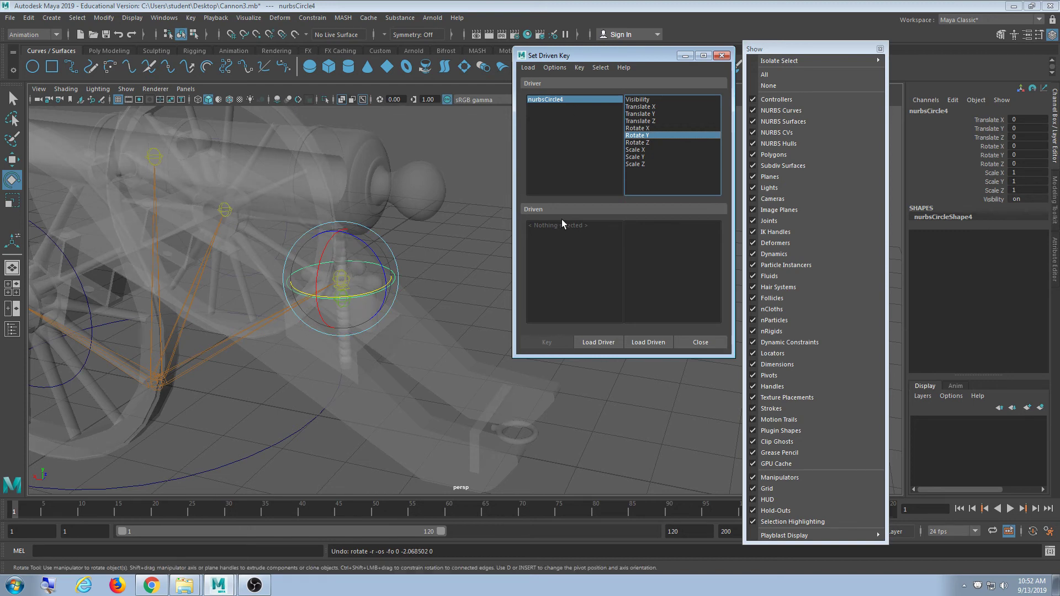
- Load the Screw joint as the driven object and choose Translate Y as its driven attribute
click(480, 249)
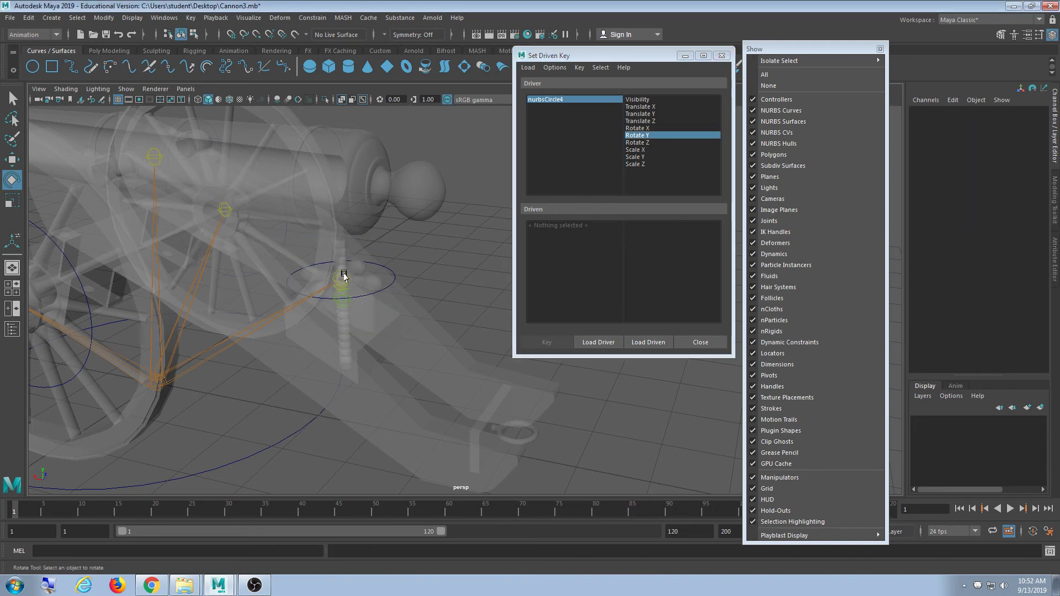
click(345, 307)
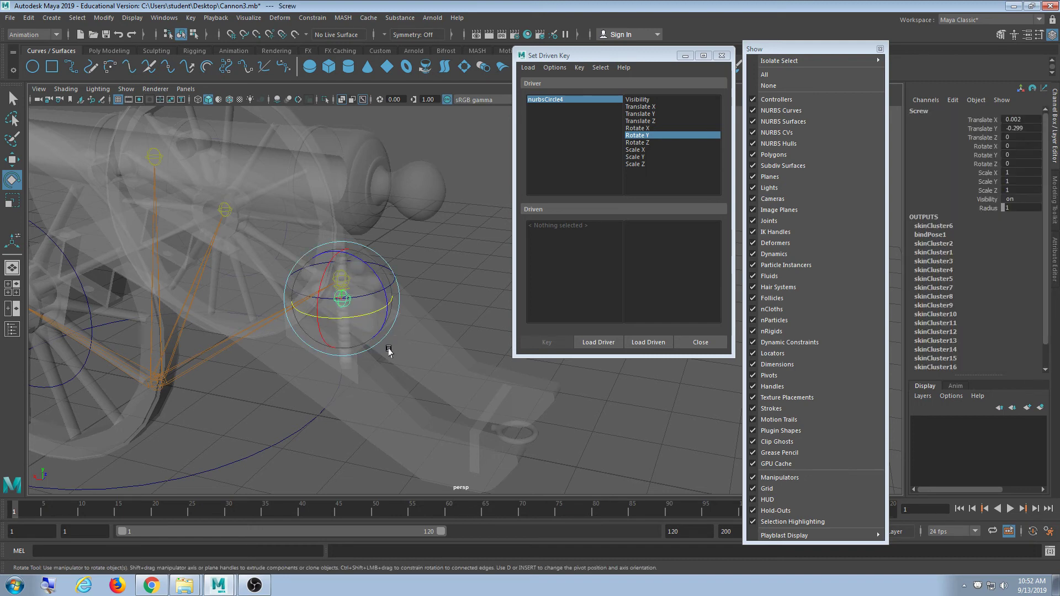
click(652, 344)
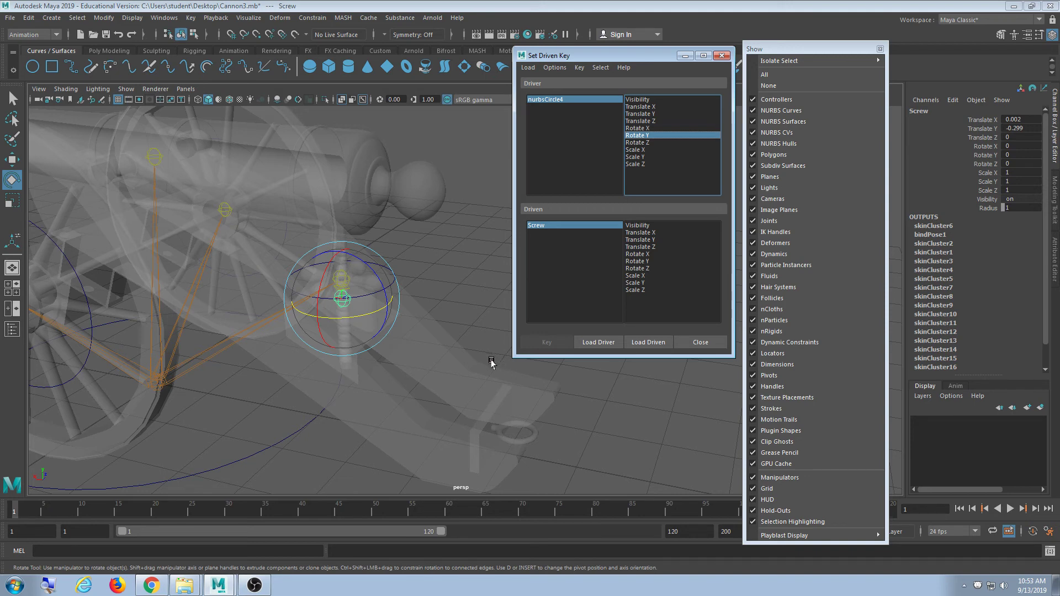
click(659, 240)
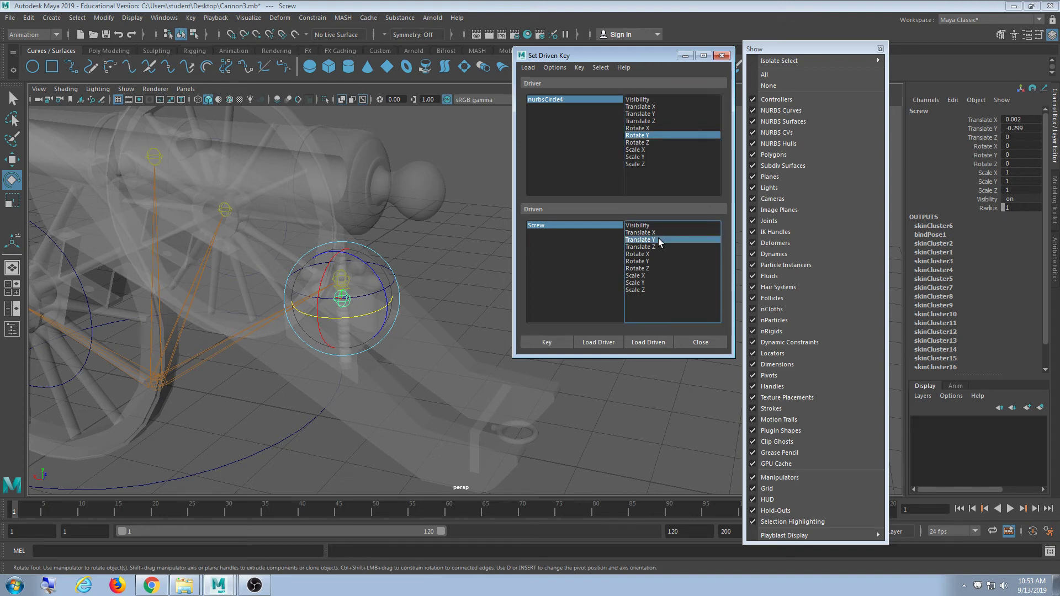
- Test-move the Screw joint upward along Y, then undo the move
key(w)
alt+drag(387, 271, 415, 258)
drag(335, 251, 334, 231)
key(ctrl+z)
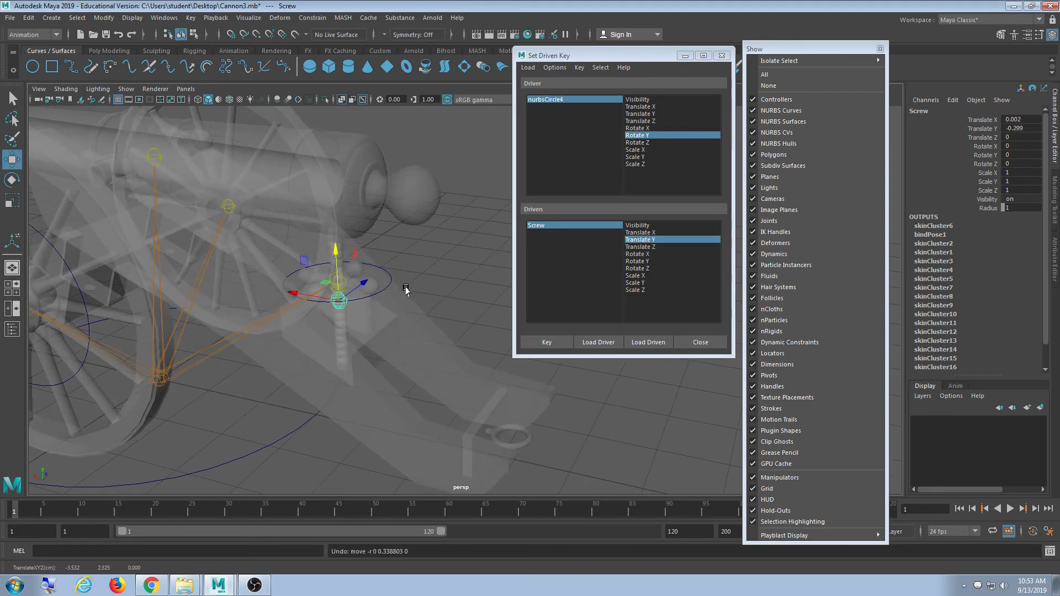
scroll(409, 291, up, 4)
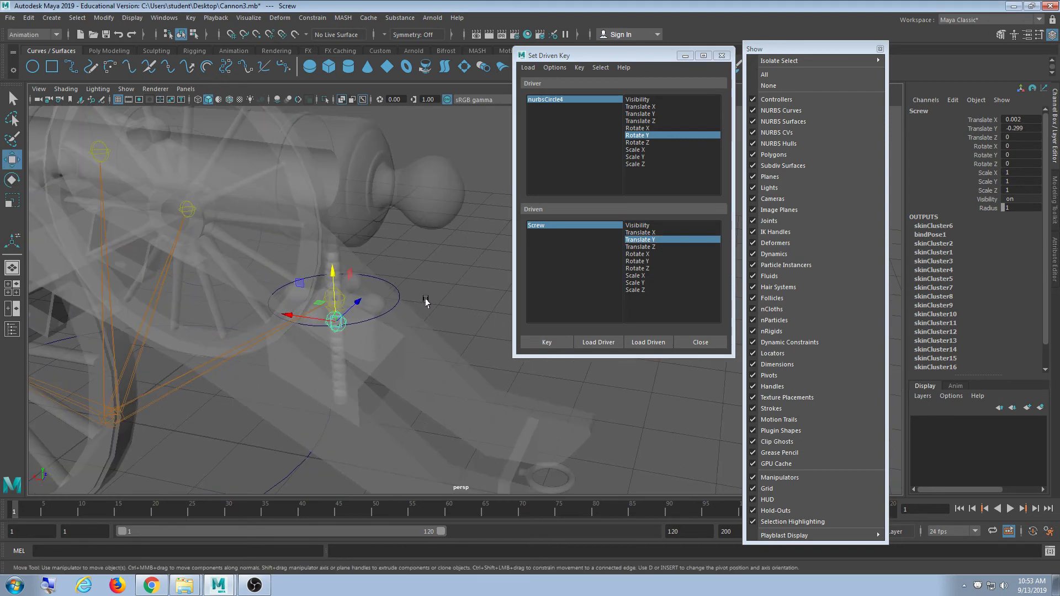
alt+drag(425, 301, 423, 301)
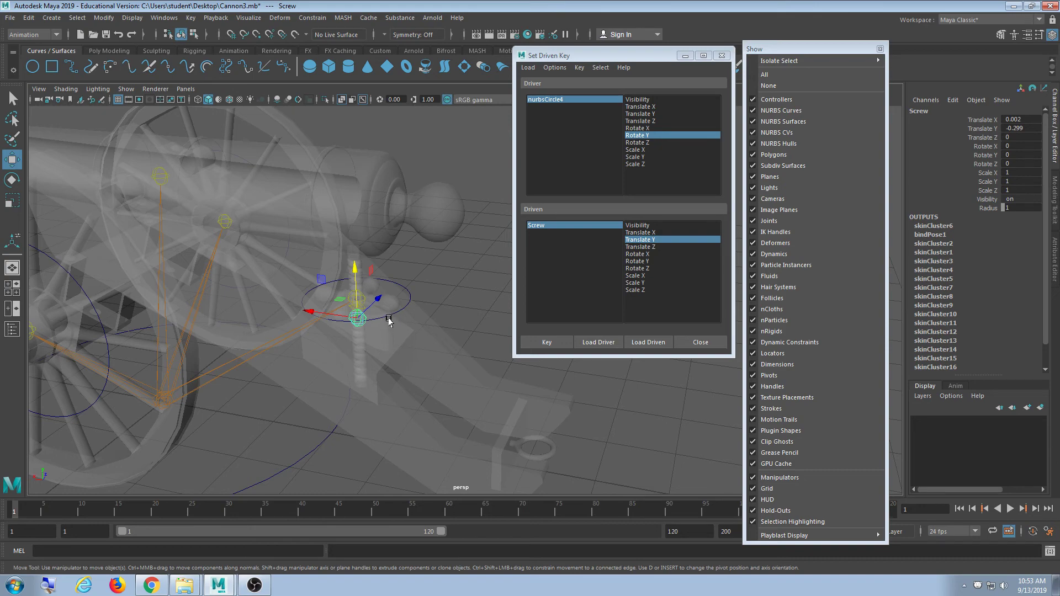
alt+drag(423, 360, 425, 325)
- Select the elevating-screw control circle around the Knob joint
click(430, 297)
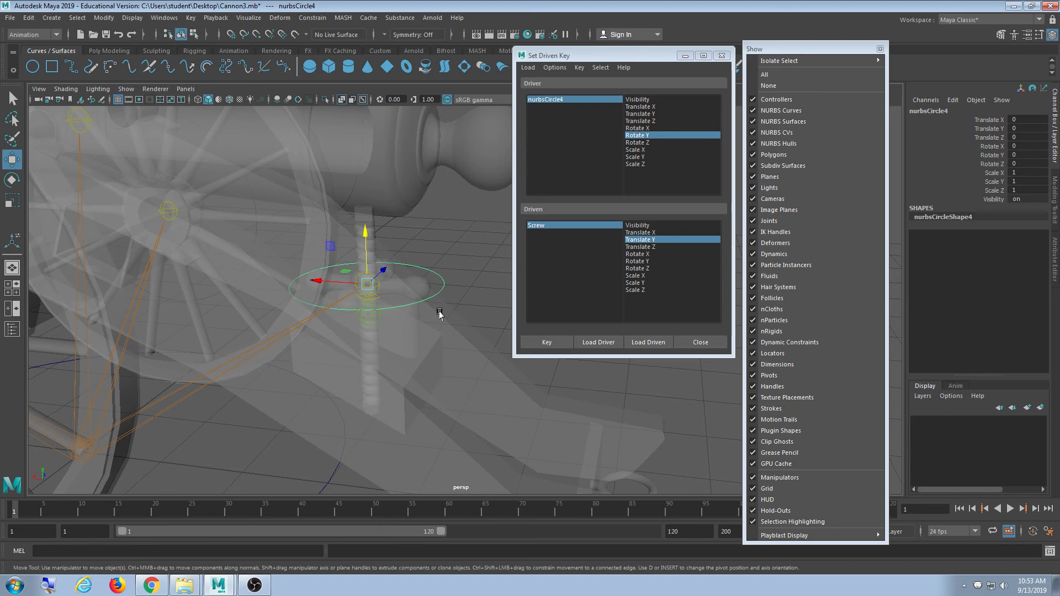
alt+drag(440, 314, 411, 320)
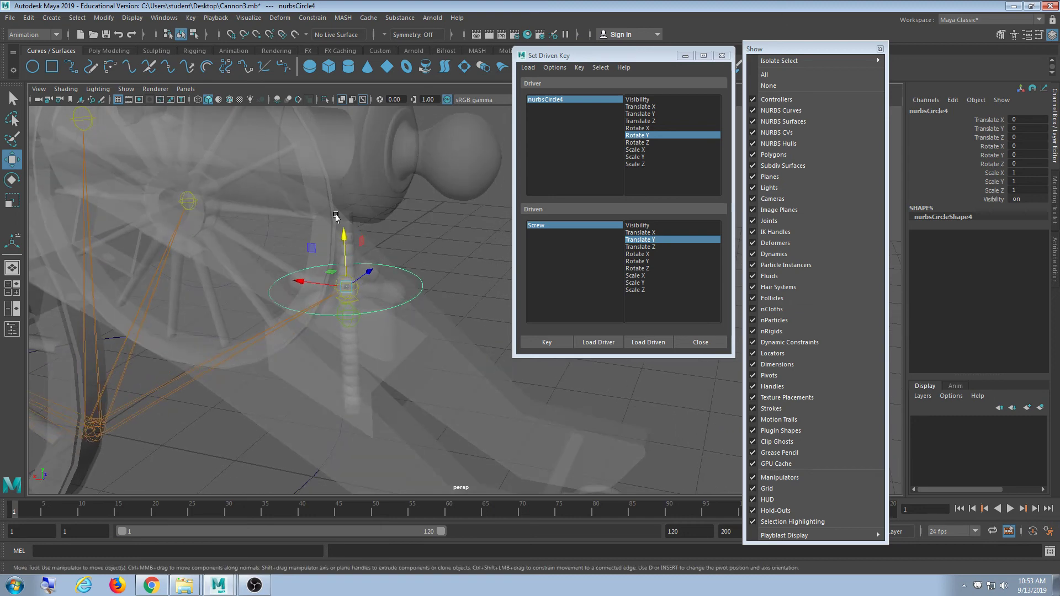
click(407, 284)
click(414, 279)
click(59, 19)
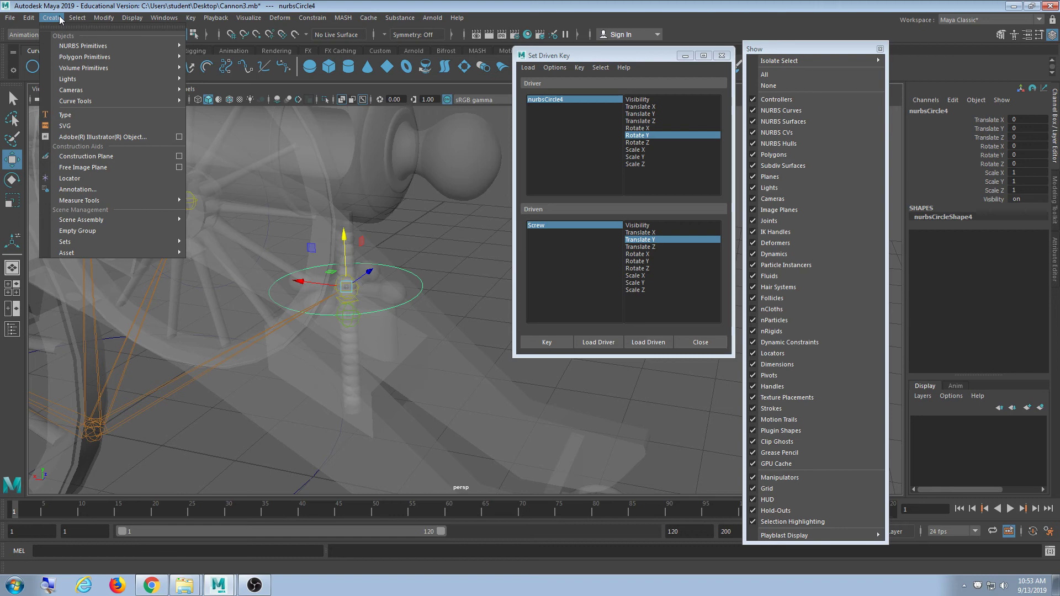
key(Escape)
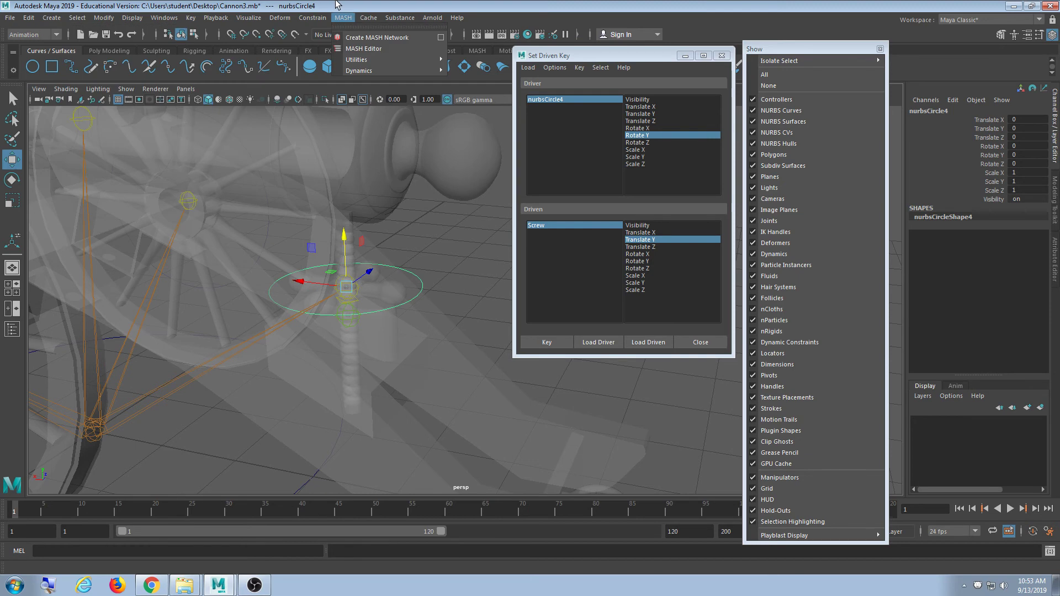
click(423, 246)
click(391, 304)
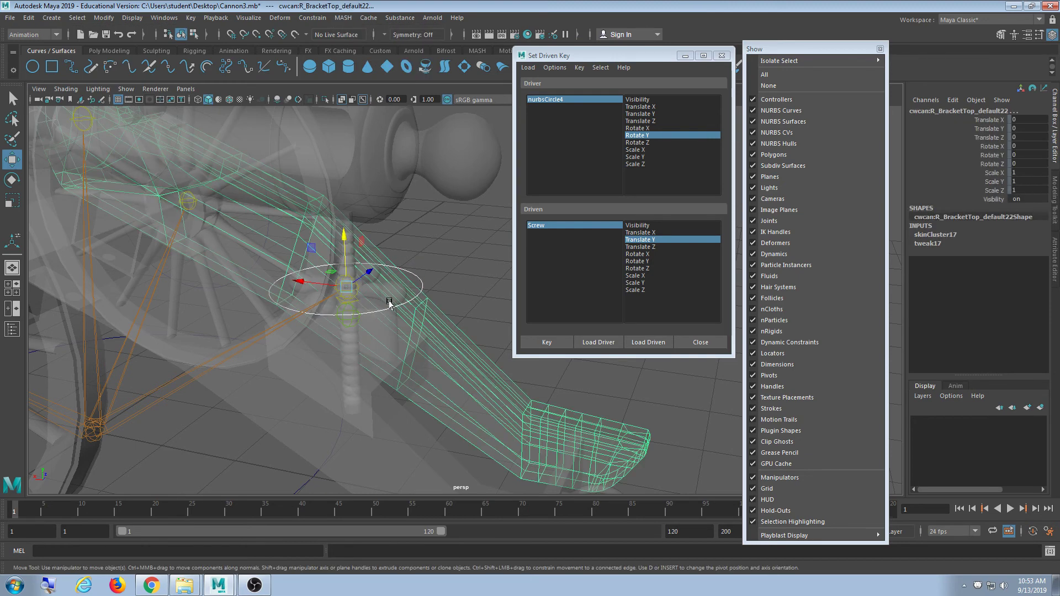
click(420, 280)
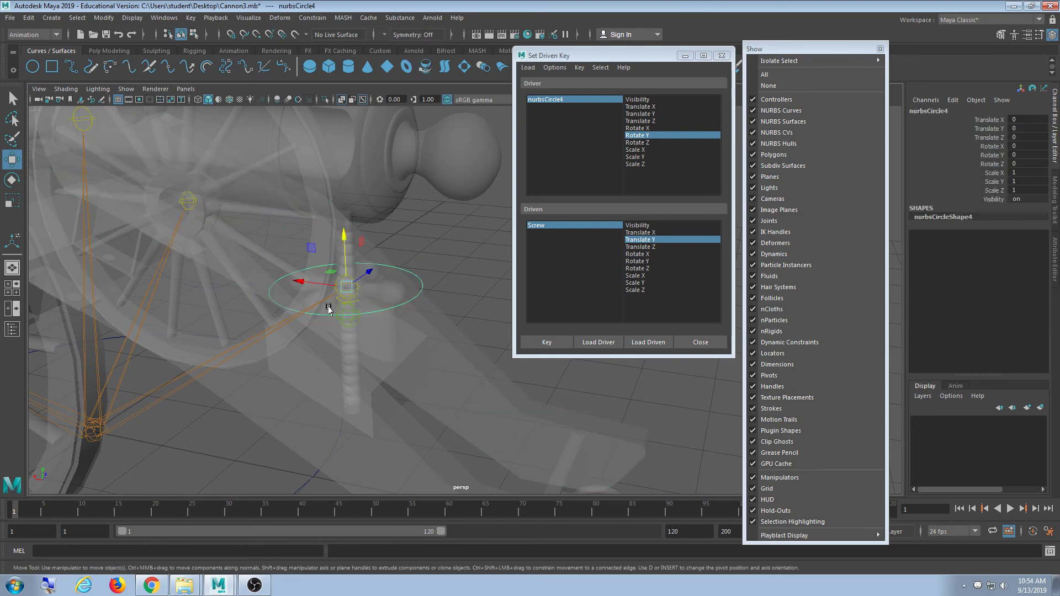
- Add a keyable float attribute named RaisLower to the elevating-screw circle, with minimum 0, maximum 30 and default 0
click(53, 18)
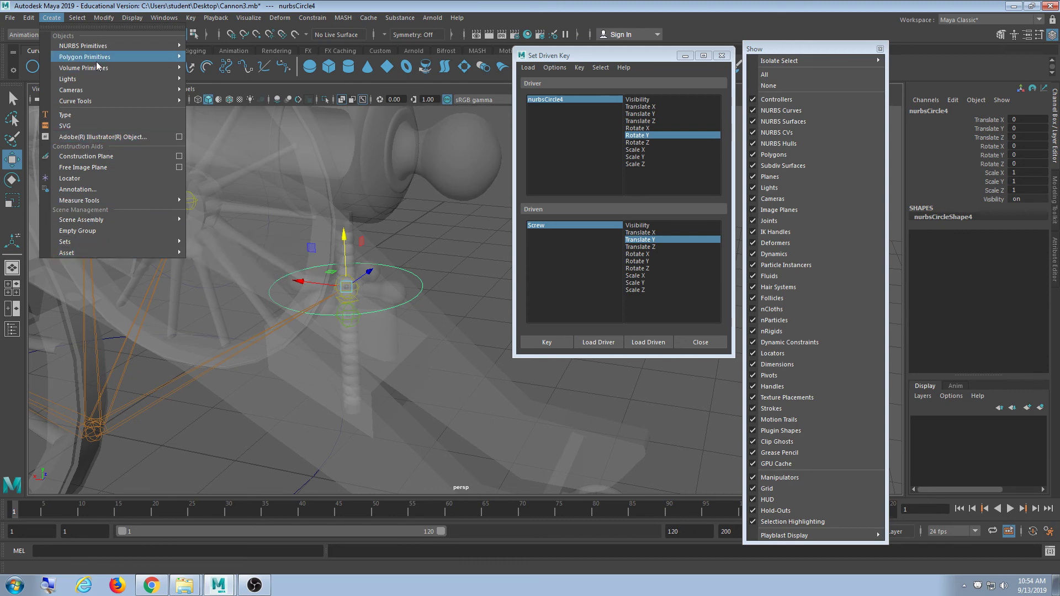
mouse_move(98, 67)
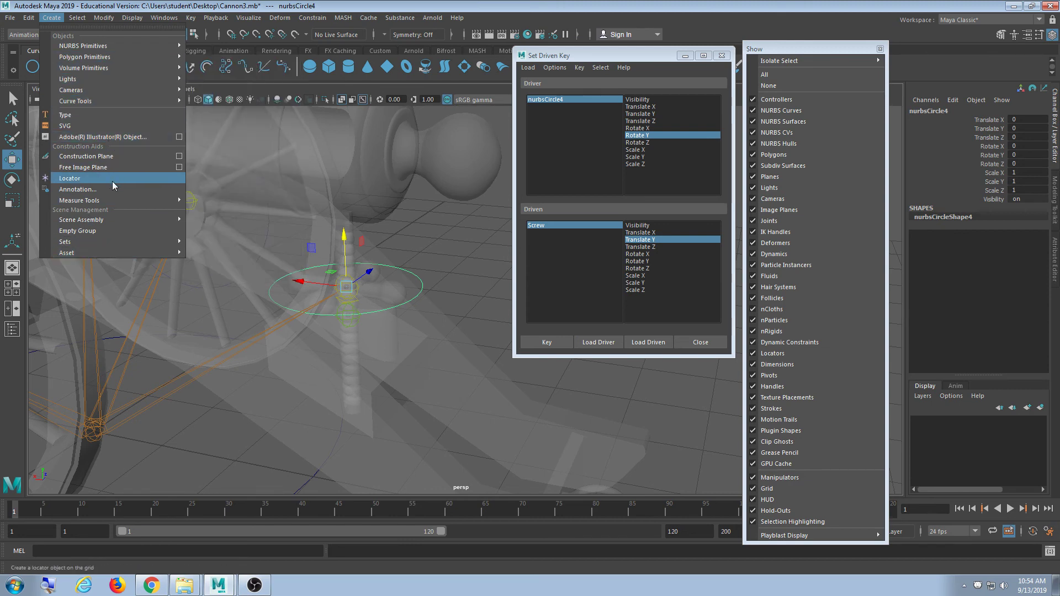
mouse_move(114, 201)
mouse_move(83, 21)
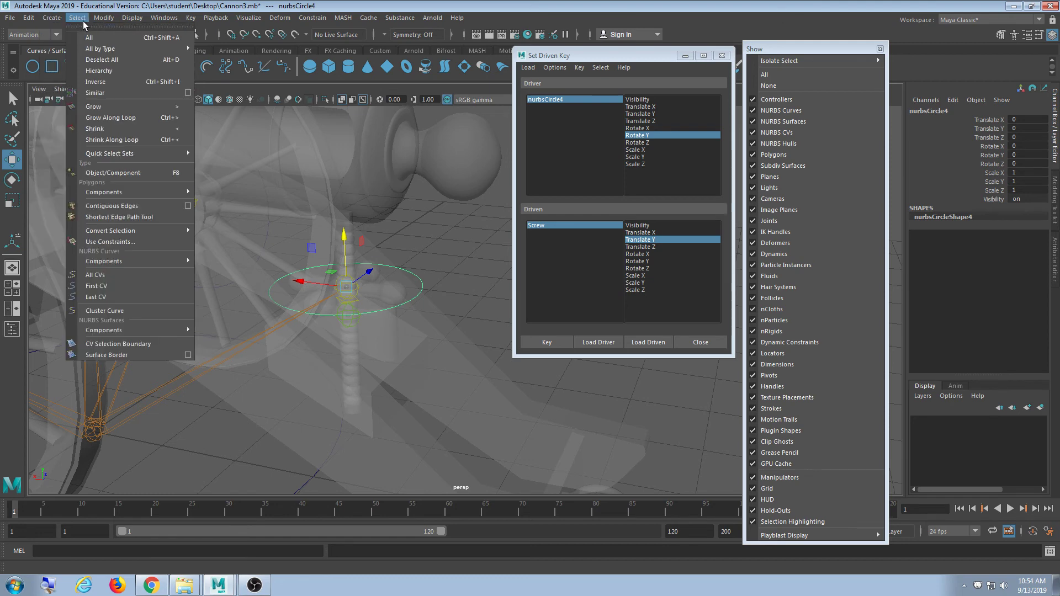
mouse_move(45, 19)
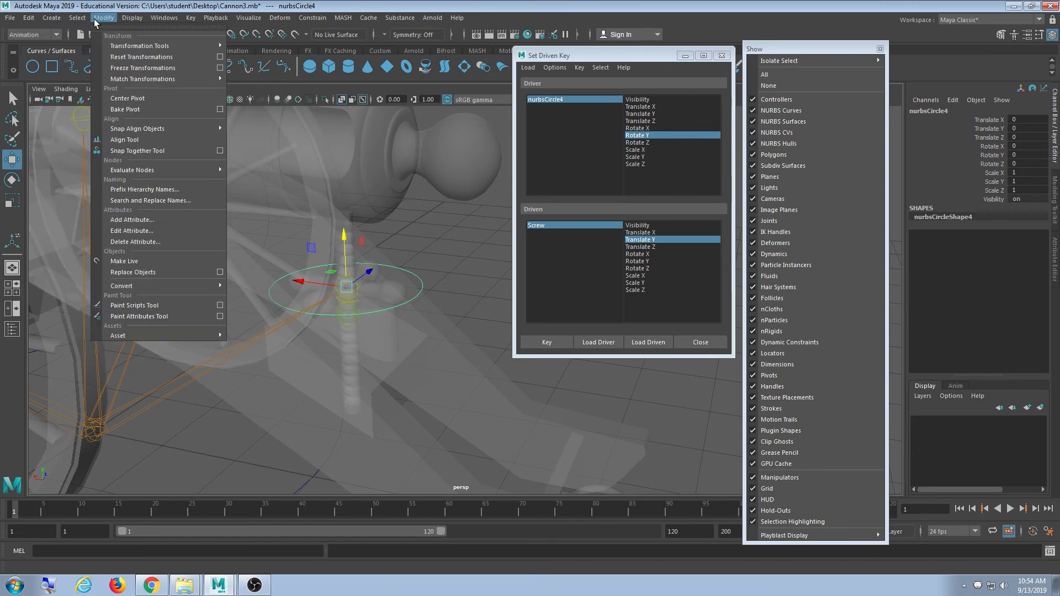
click(129, 221)
drag(406, 202, 508, 142)
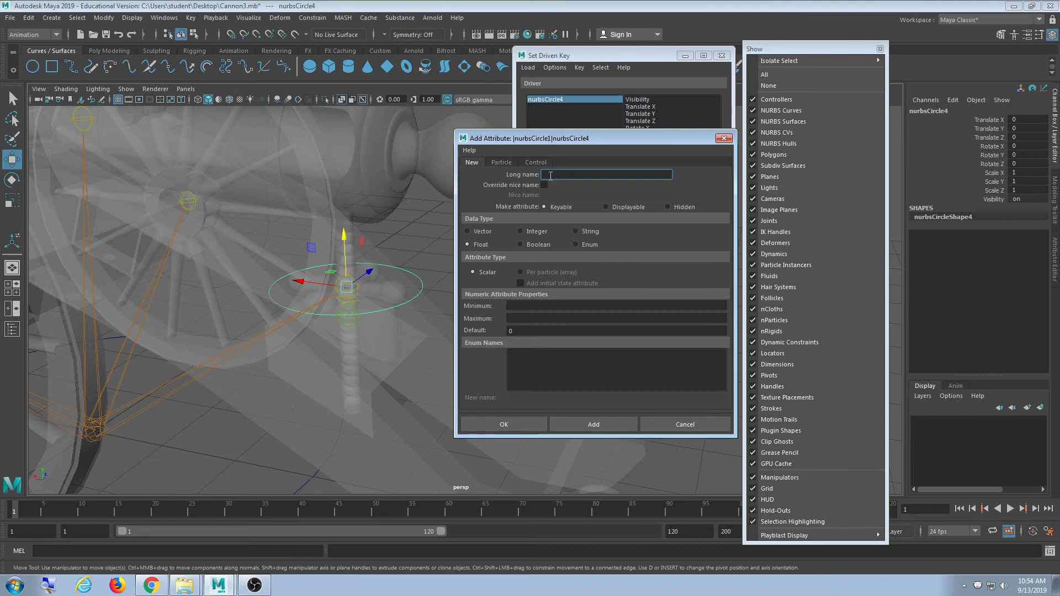
drag(559, 138, 545, 157)
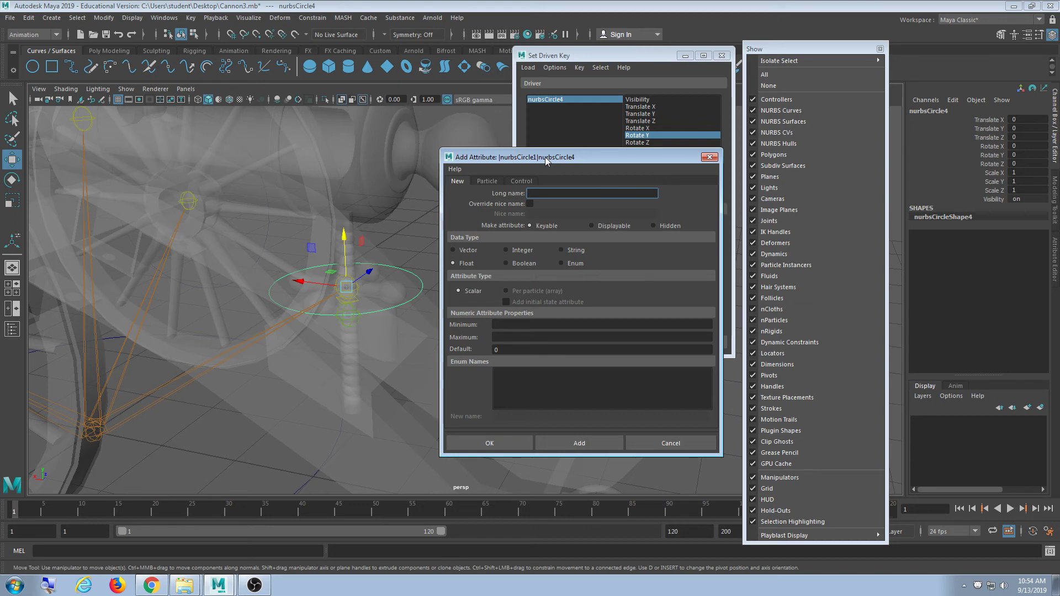
text(RaisLower)
click(520, 326)
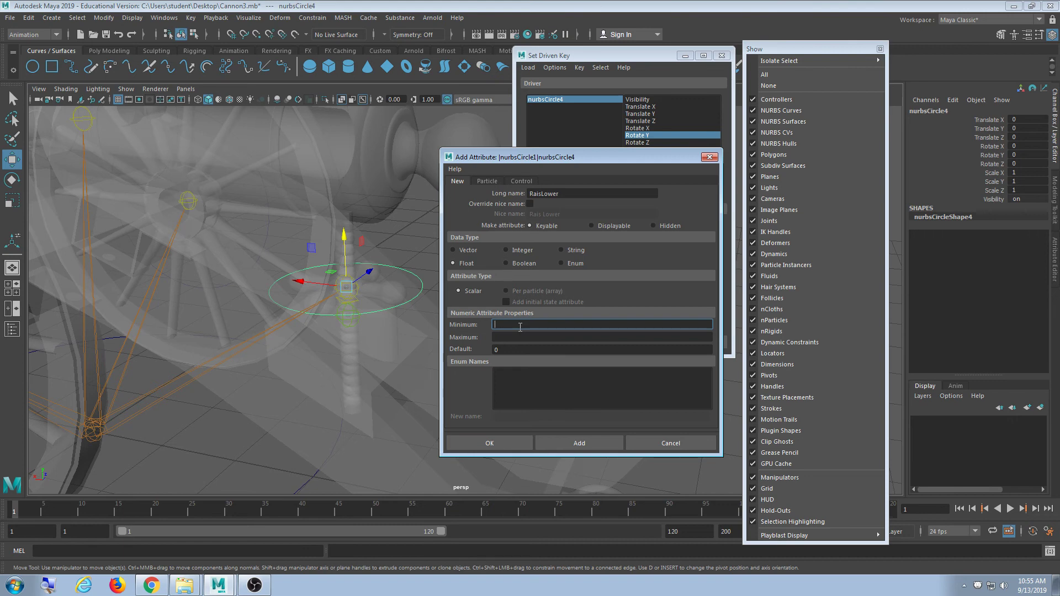
click(525, 338)
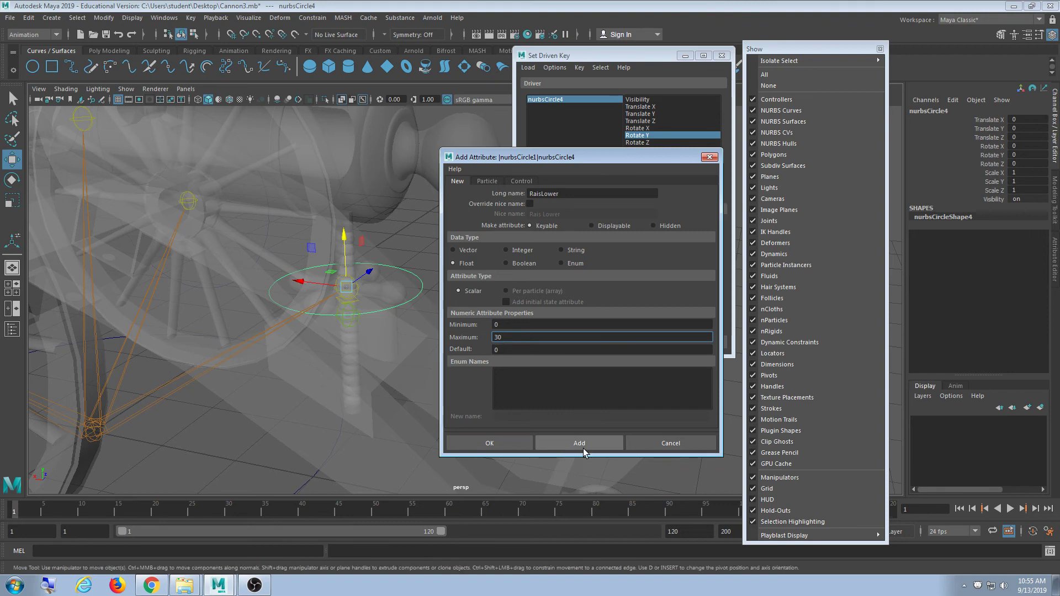
click(481, 443)
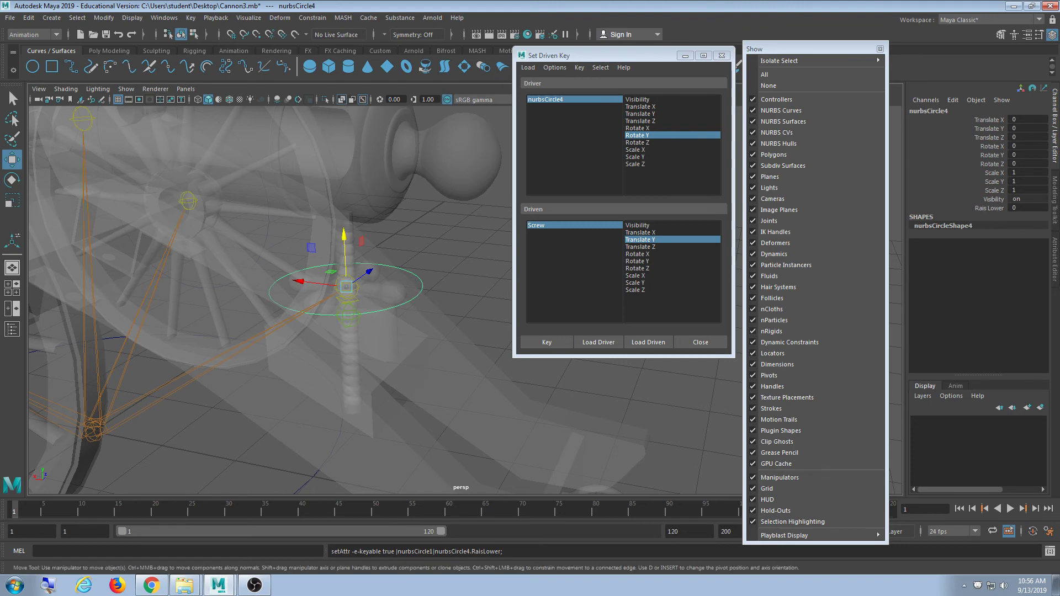
- Reload the elevating-screw circle as the driver with Rais Lower as its attribute, and key the Screw joint's Translate Y at Rais Lower 0
click(980, 213)
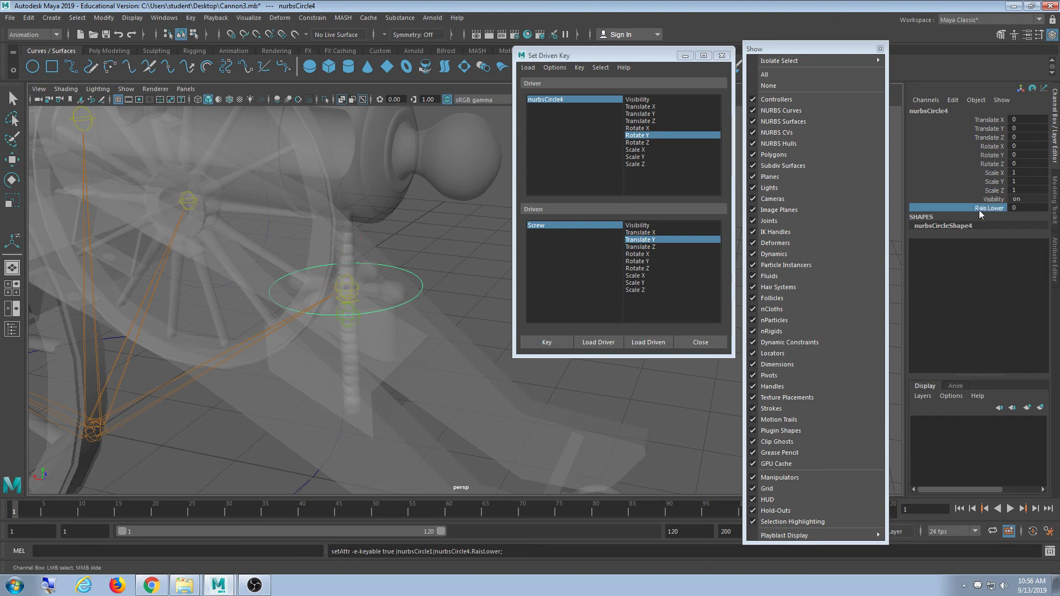
click(598, 343)
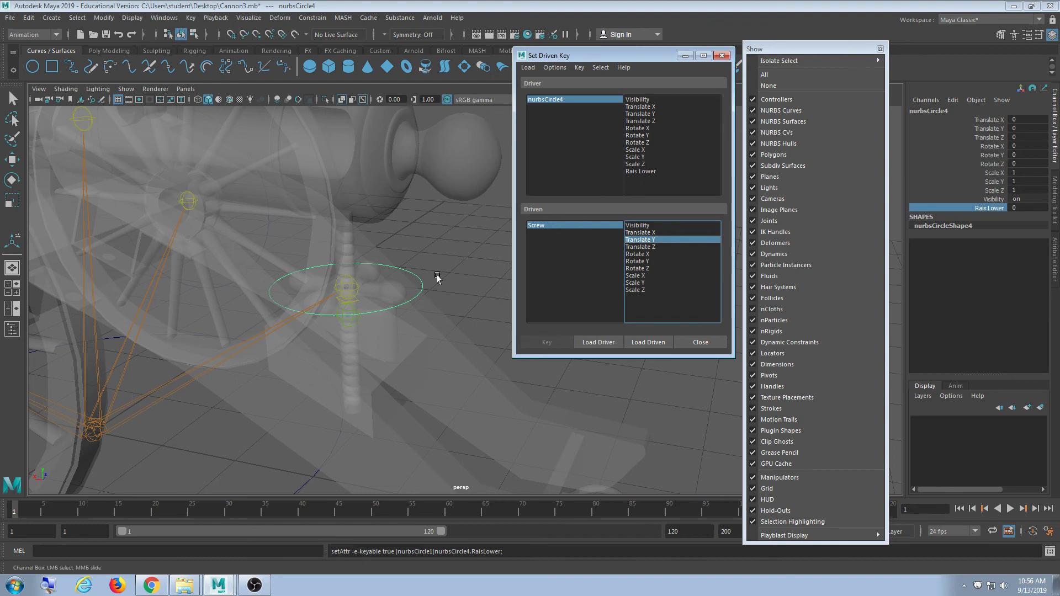
click(416, 280)
key(w)
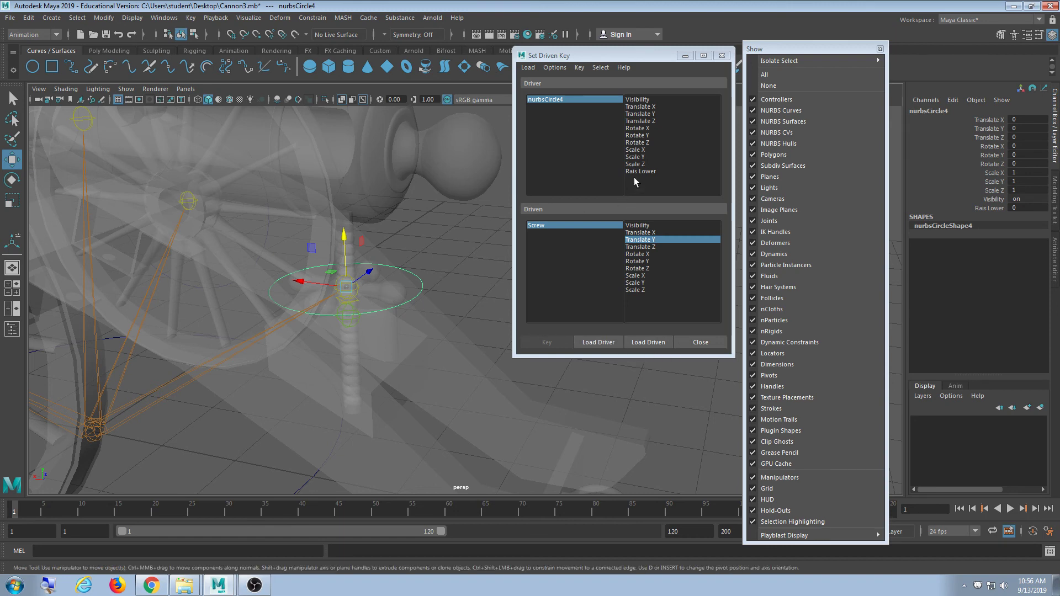
drag(628, 57, 623, 54)
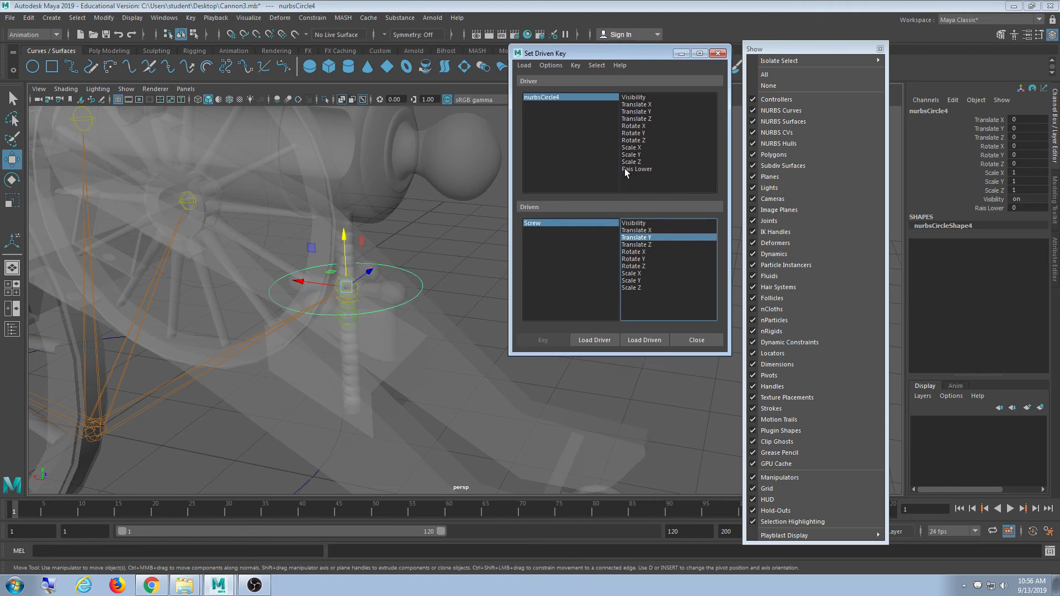
click(626, 168)
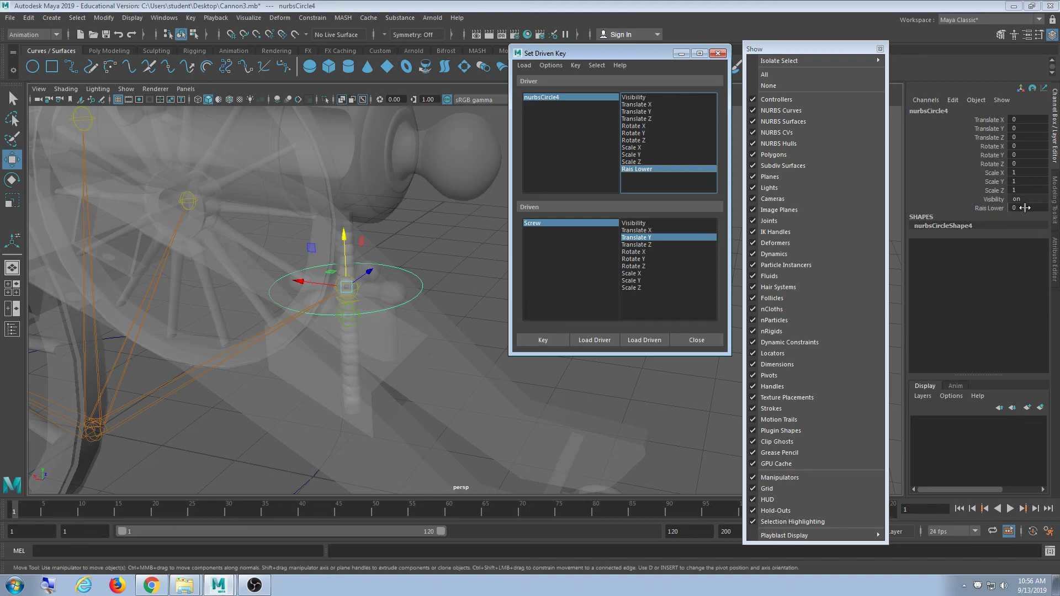
alt+drag(290, 347, 450, 359)
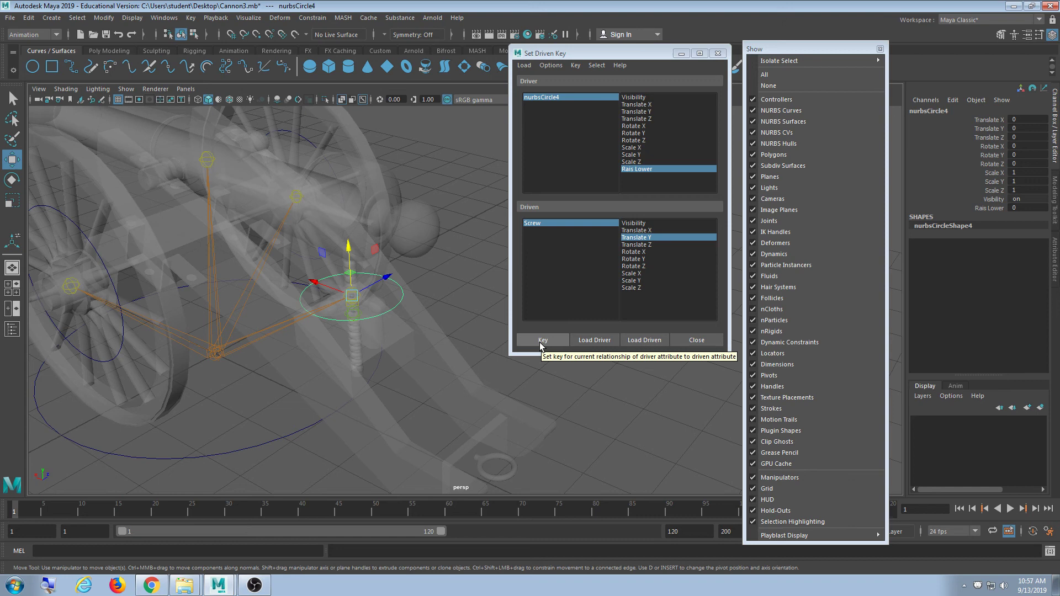
click(540, 344)
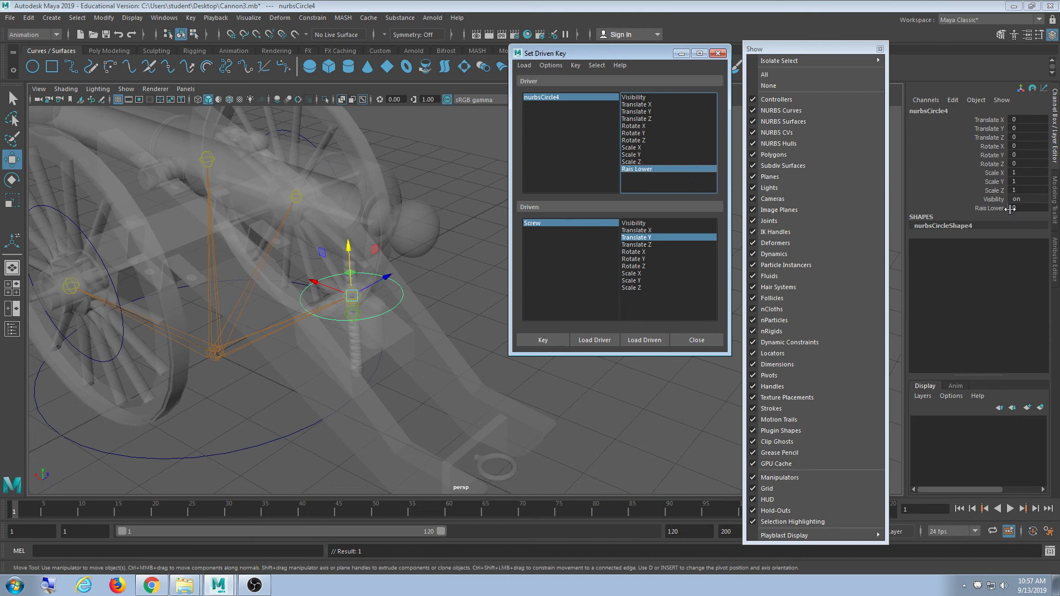
- Set the elevating-screw circle's Rais Lower attribute to 10
click(1030, 208)
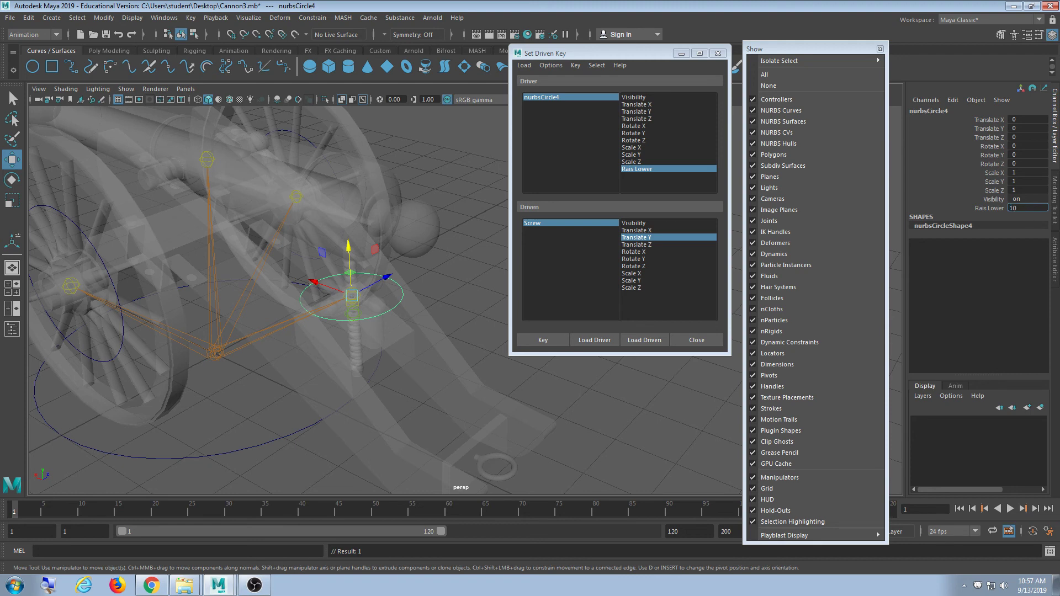
key(Return)
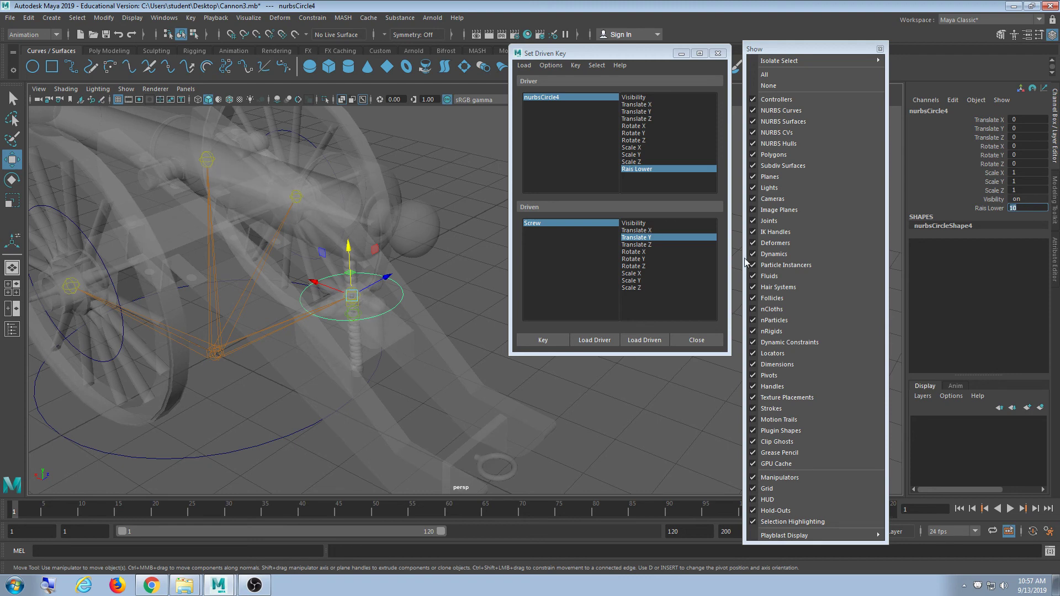
alt+drag(442, 342, 405, 340)
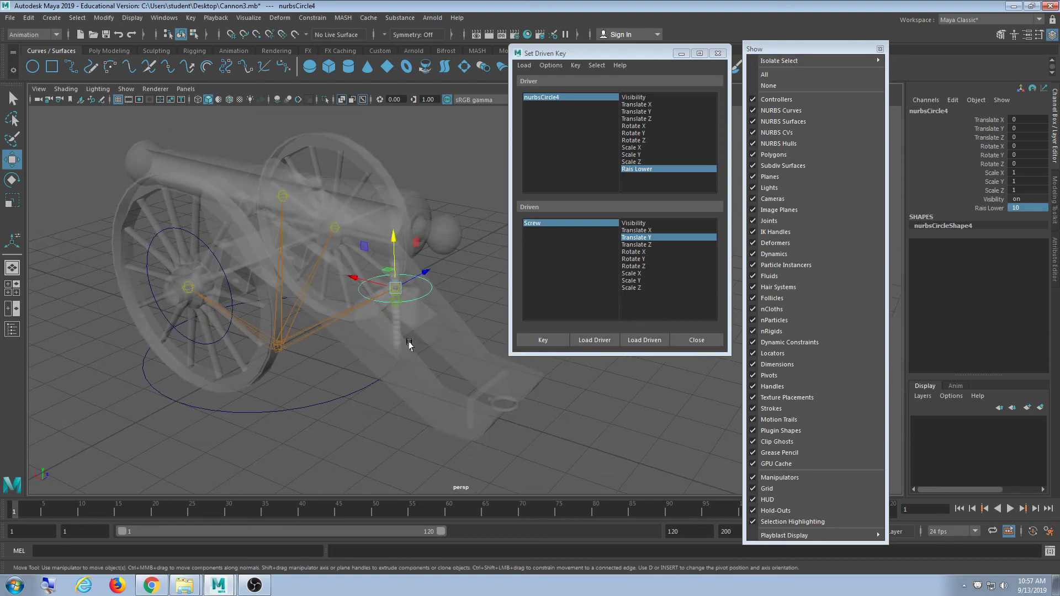
alt+right_drag(405, 340, 412, 350)
mouse_move(412, 350)
alt+mouse_down()
mouse_move(415, 365)
mouse_move(399, 352)
alt+mouse_up()
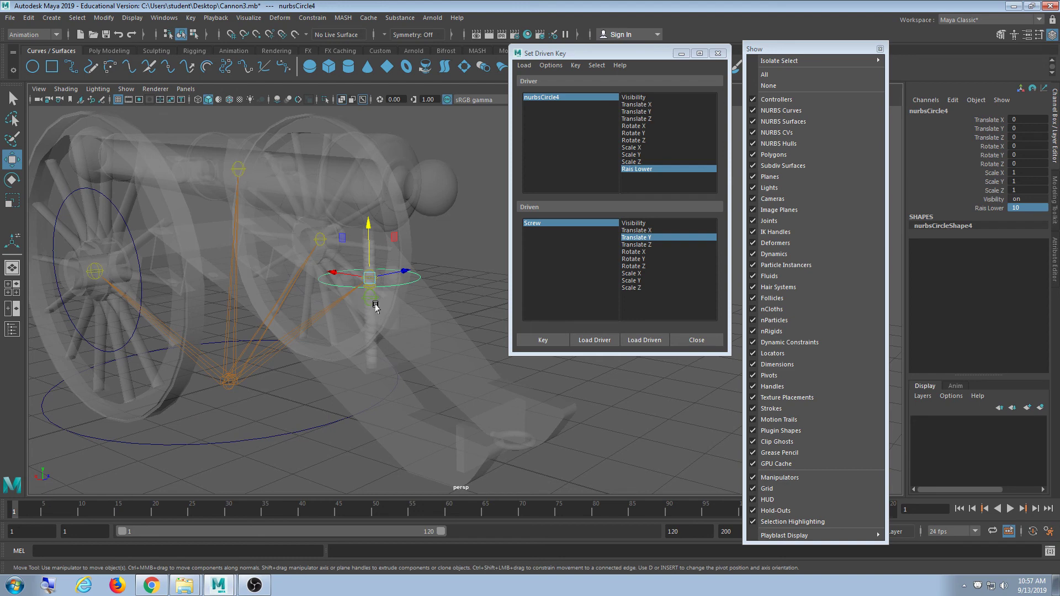
- Raise the Screw joint to Translate Y 0.5 and set a driven key for it against the circle's current Rais Lower value
click(373, 301)
alt+middle_drag(374, 303, 391, 332)
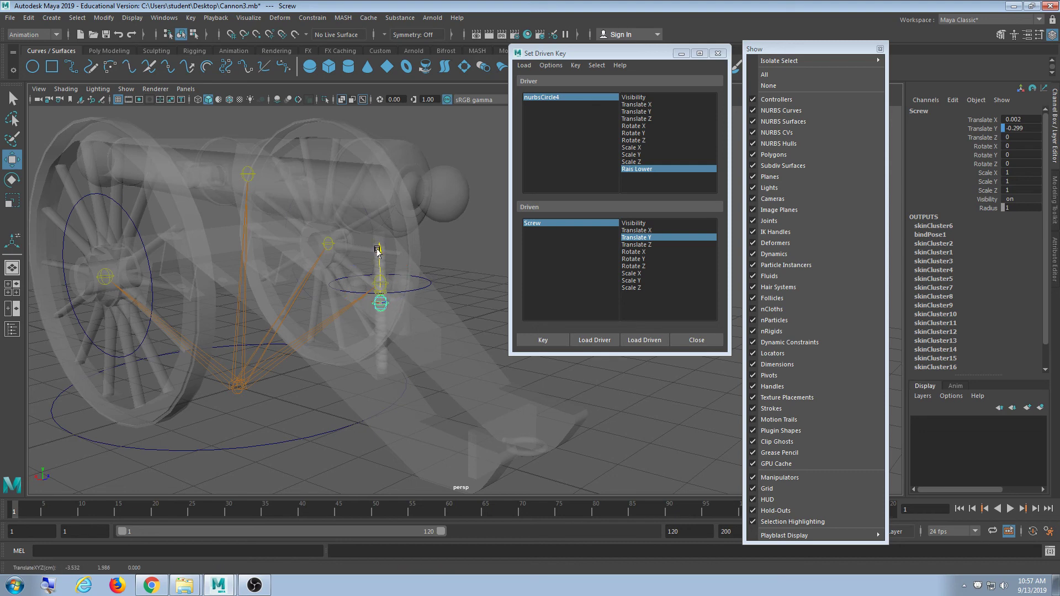
drag(380, 252, 378, 203)
click(1021, 128)
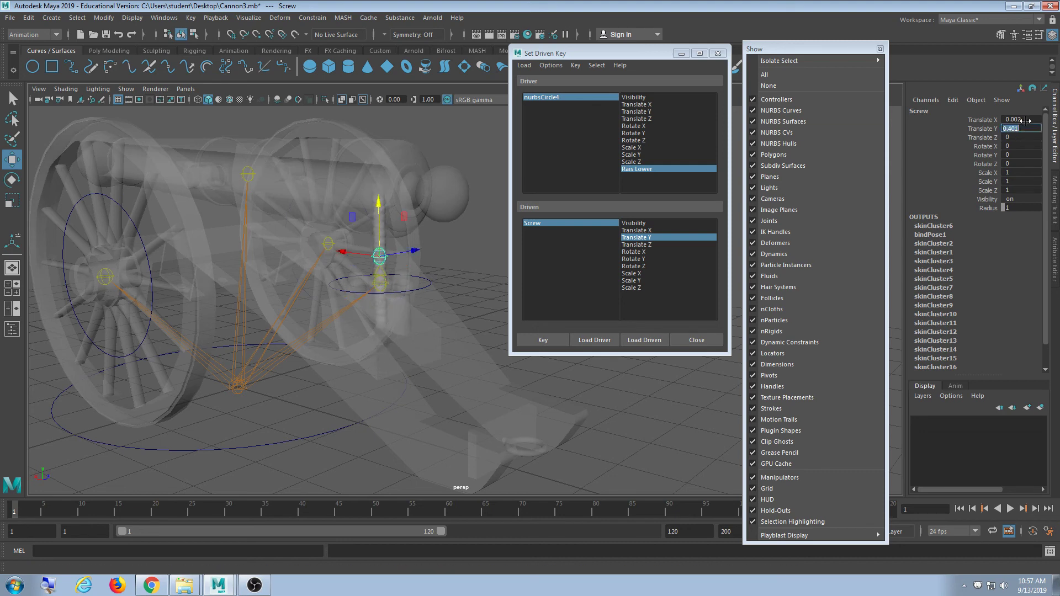
text(.5)
key(Return)
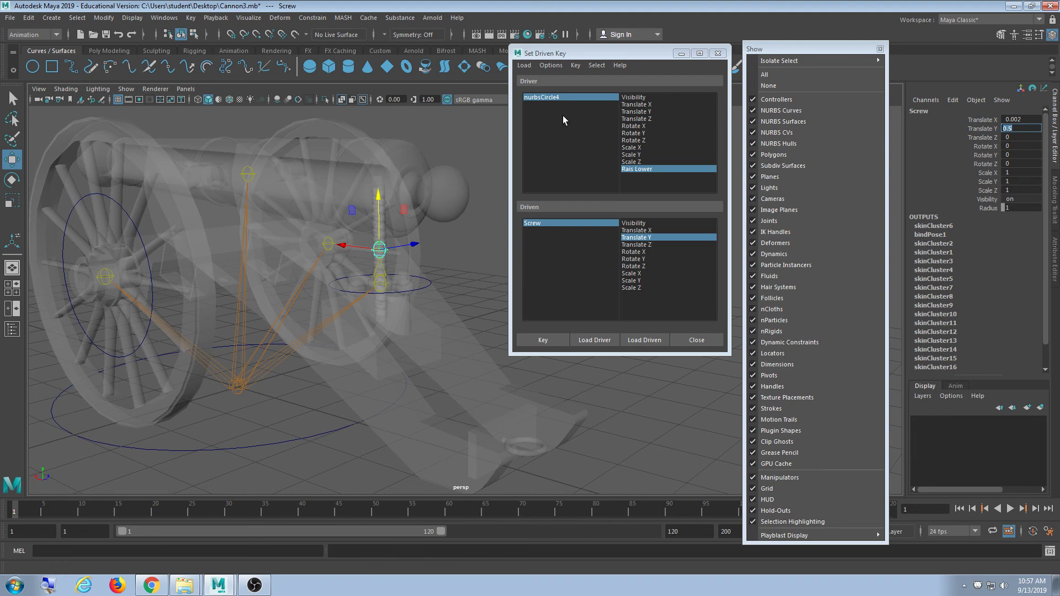
click(430, 284)
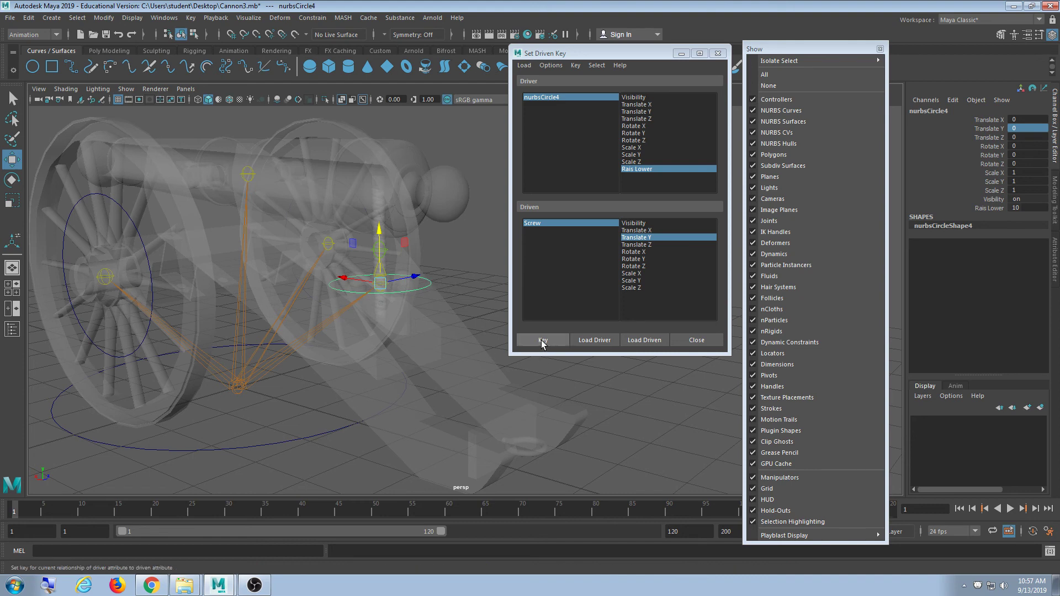
click(542, 342)
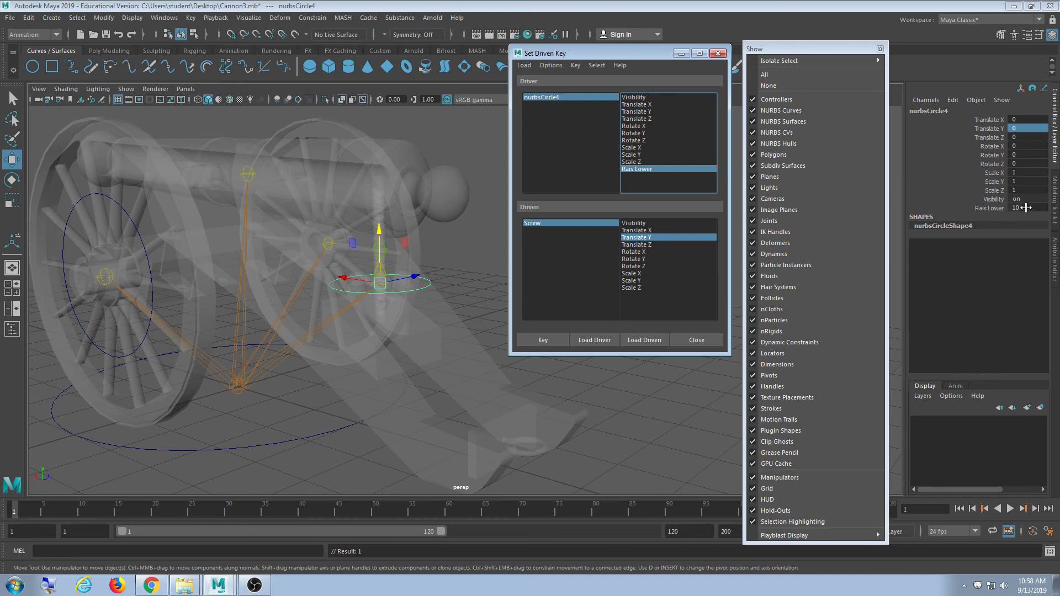
- Test the driven key by setting the circle's Rais Lower to 0, to 10 and back to 0
click(1032, 208)
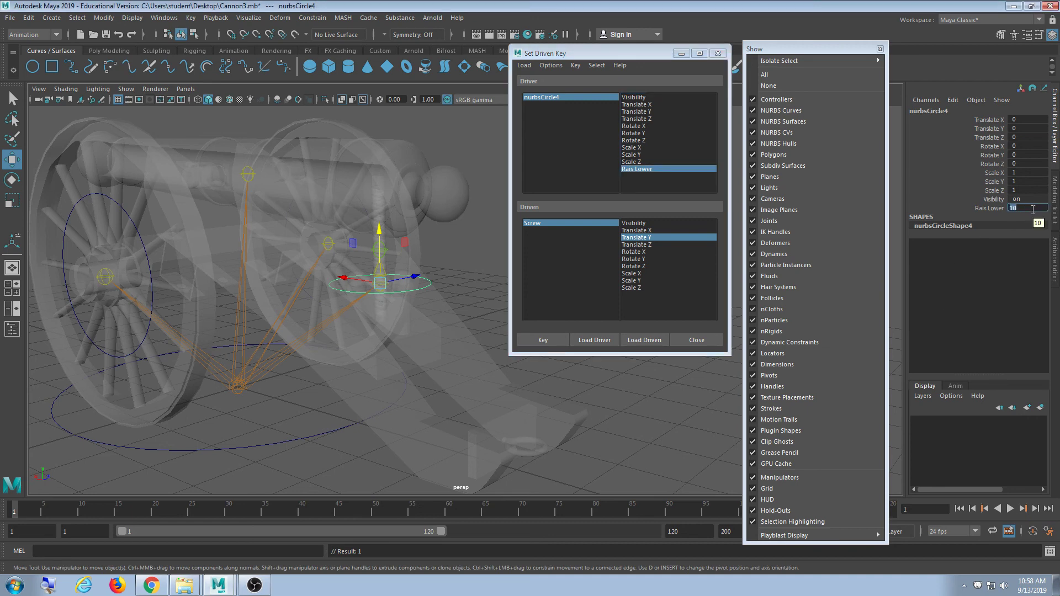
text(0)
key(Return)
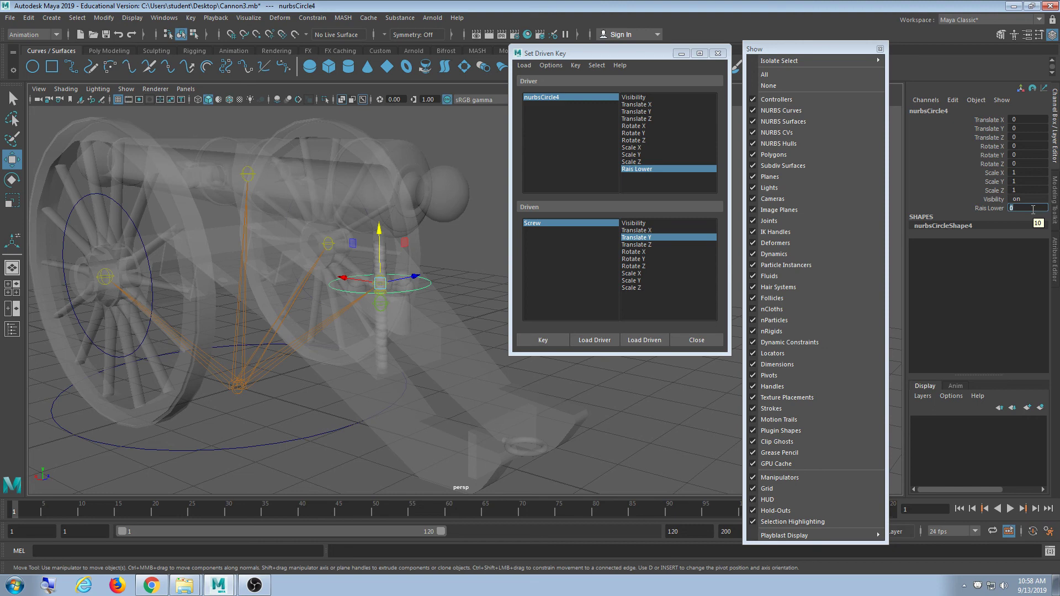
text(10)
key(Return)
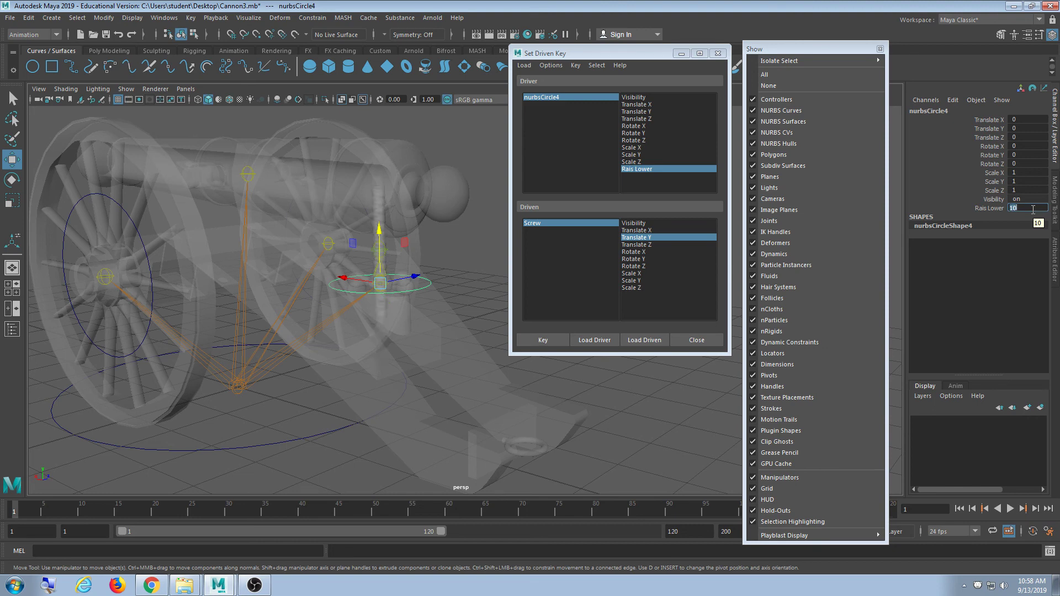
text(0)
key(Return)
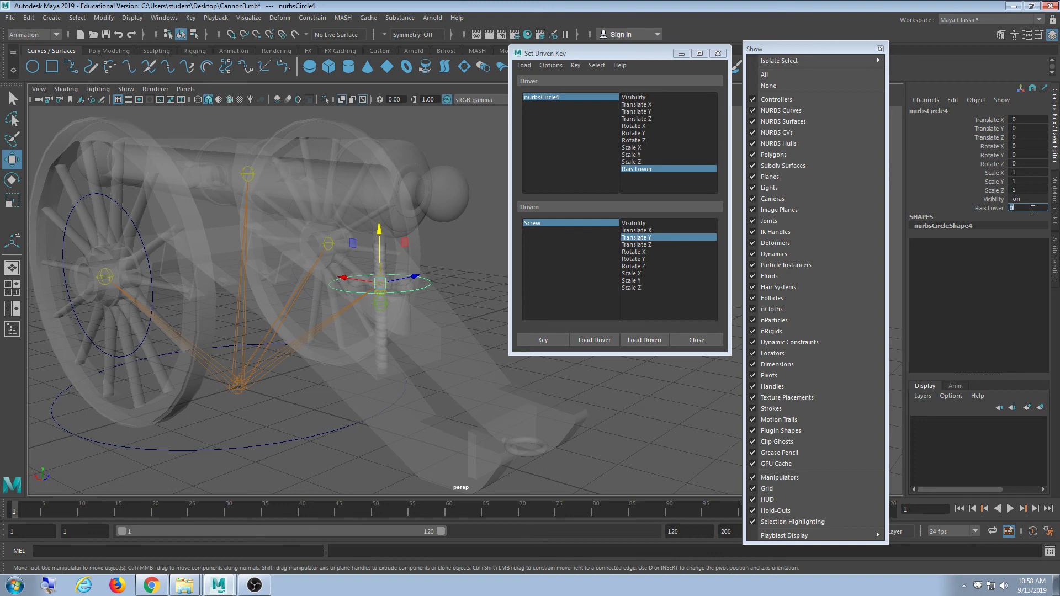
- Load the Barrel joint as the driven object and choose Rotate Z as its driven attribute, undoing the test rotations about Z
click(248, 174)
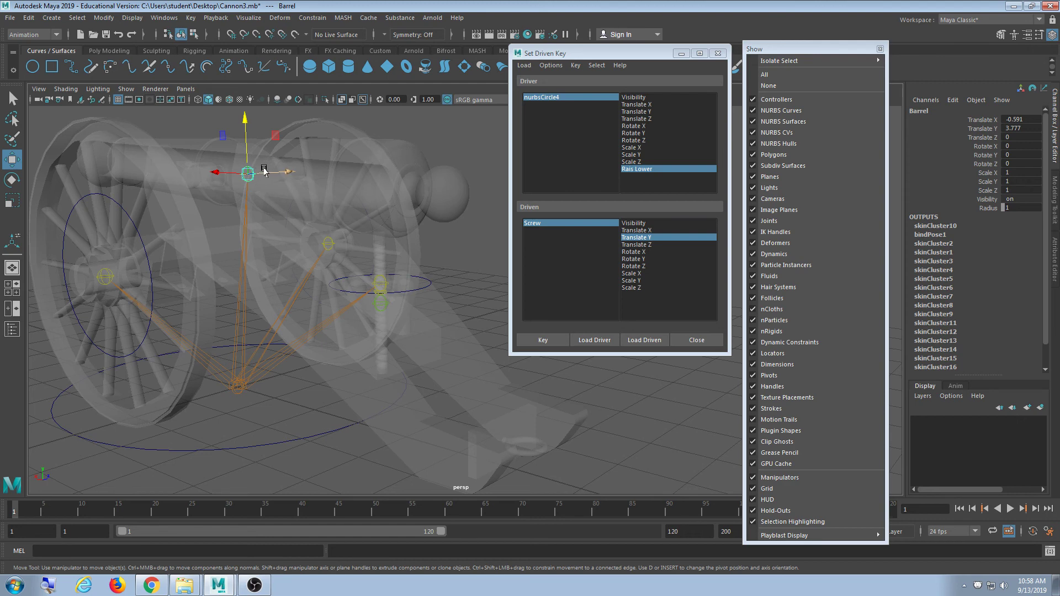
click(644, 340)
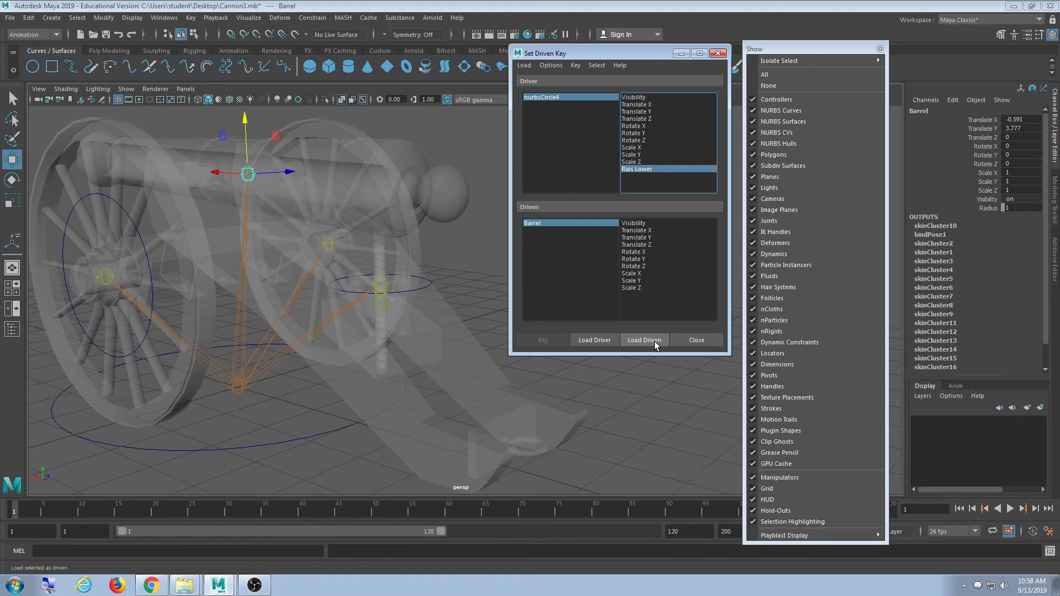
alt+middle_drag(275, 280, 276, 287)
key(e)
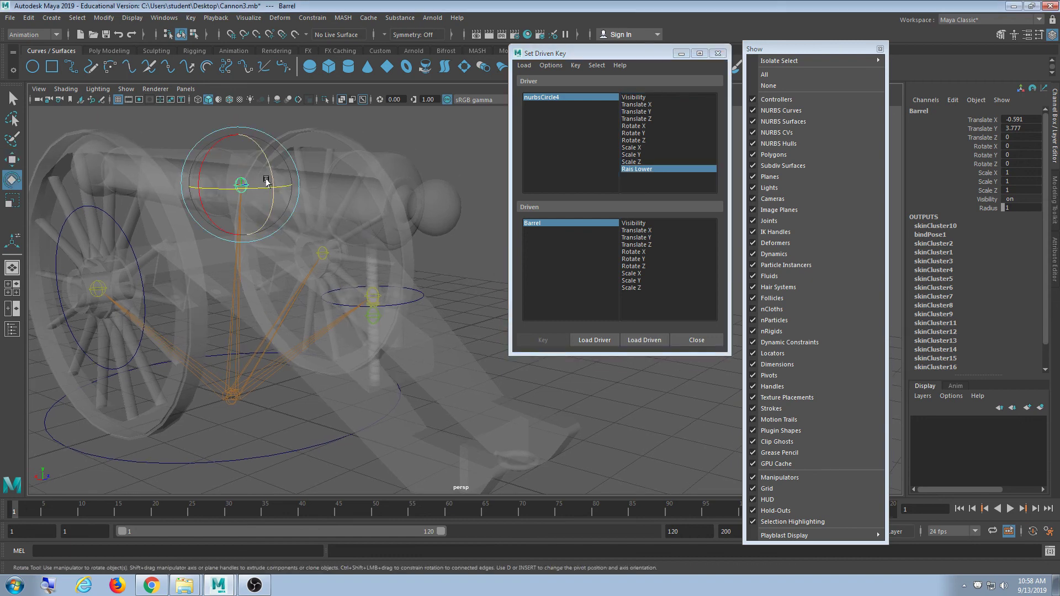
drag(266, 181, 267, 171)
key(ctrl+z)
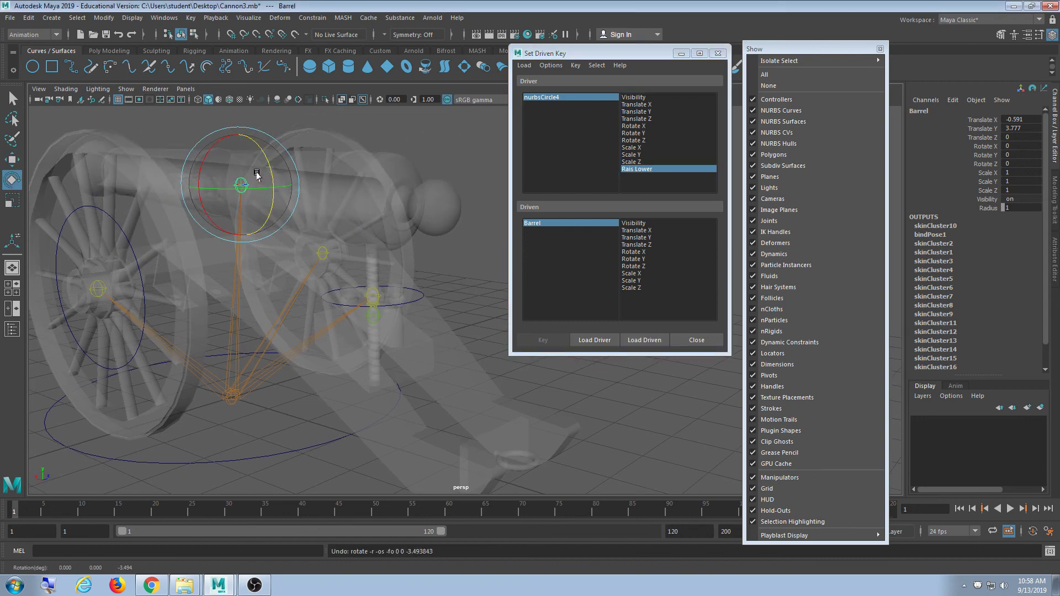
click(646, 265)
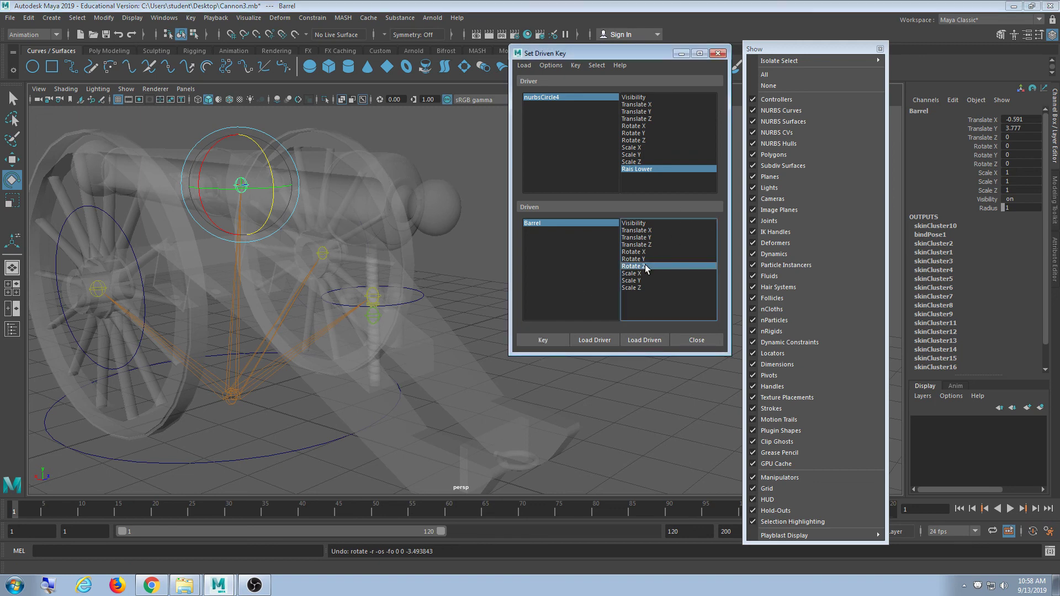
mouse_move(267, 164)
mouse_down()
mouse_move(256, 137)
mouse_move(267, 164)
mouse_up()
key(ctrl+z)
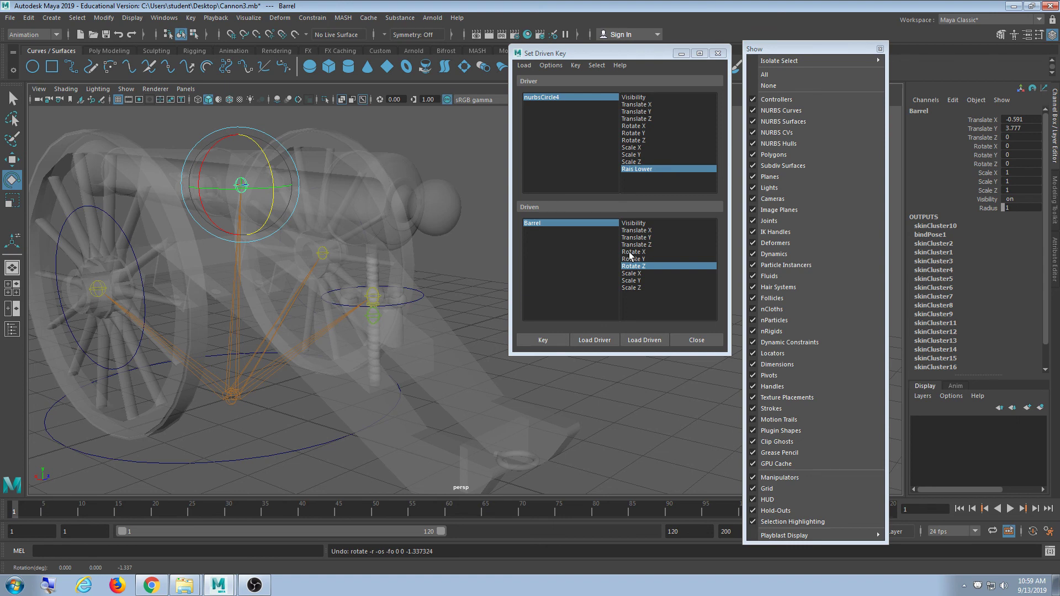
- Set a driven key for the Barrel's Rotate Z at the circle's current Rais Lower value, and set Rais Lower to 10
click(421, 299)
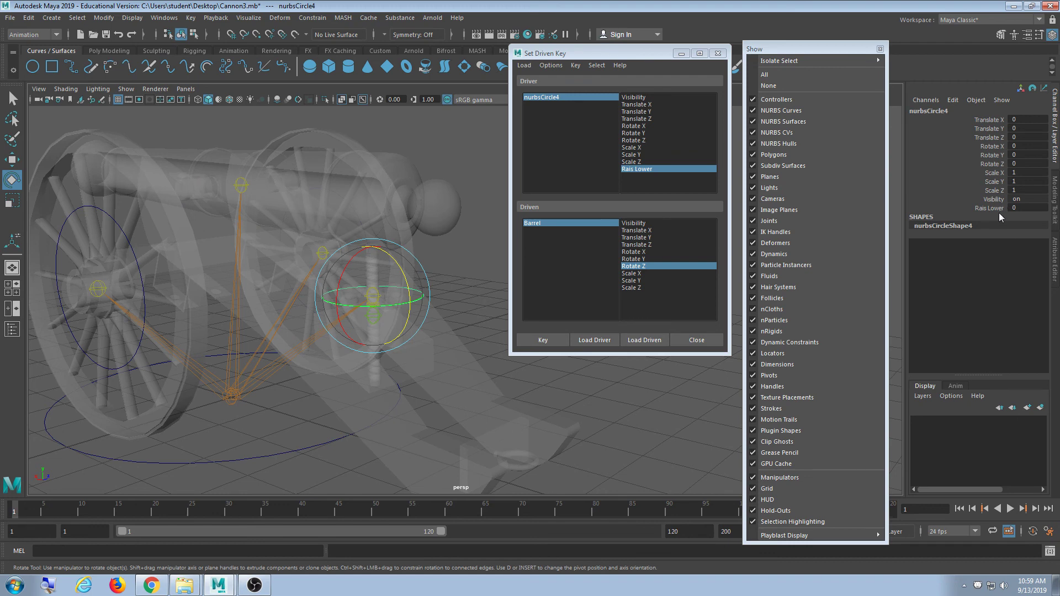
click(555, 341)
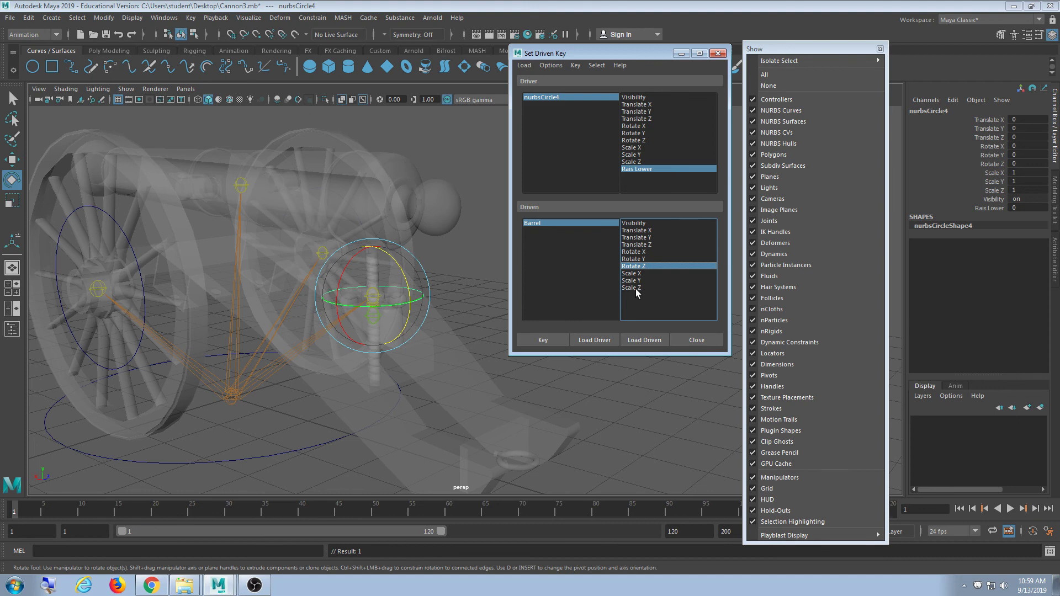
click(1037, 208)
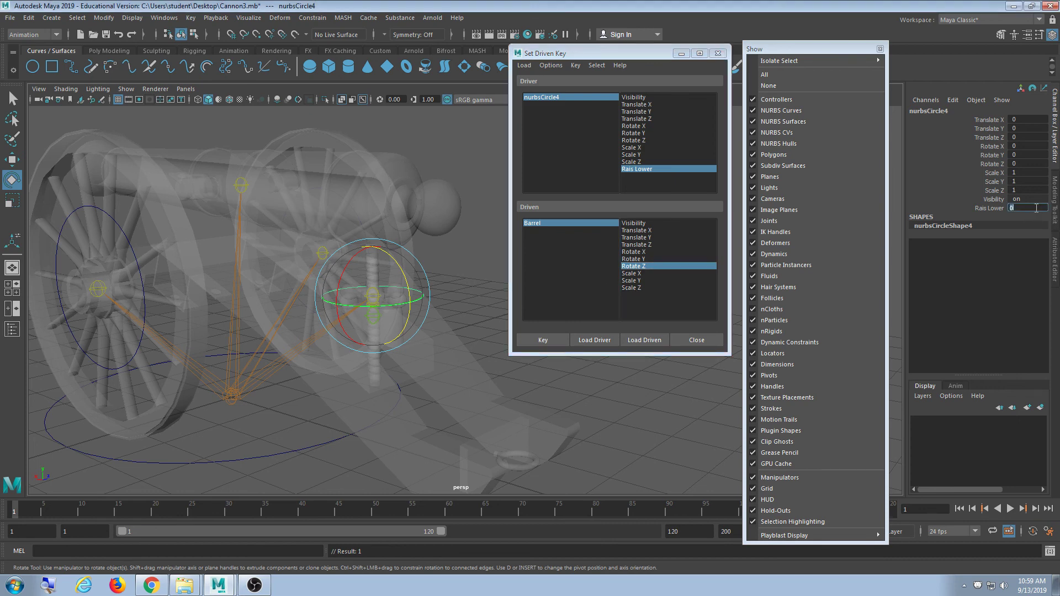
text(10)
key(Return)
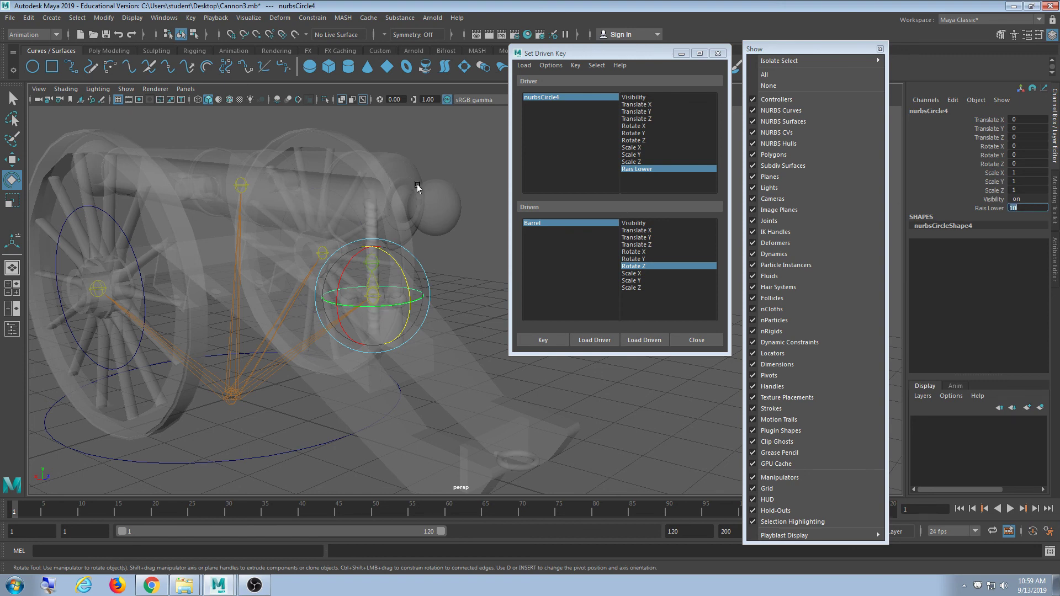
- Rotate the Barrel joint to about -14.07 degrees on Z and set a driven key for it against the circle's current Rais Lower
click(242, 184)
alt+middle_drag(242, 184, 284, 265)
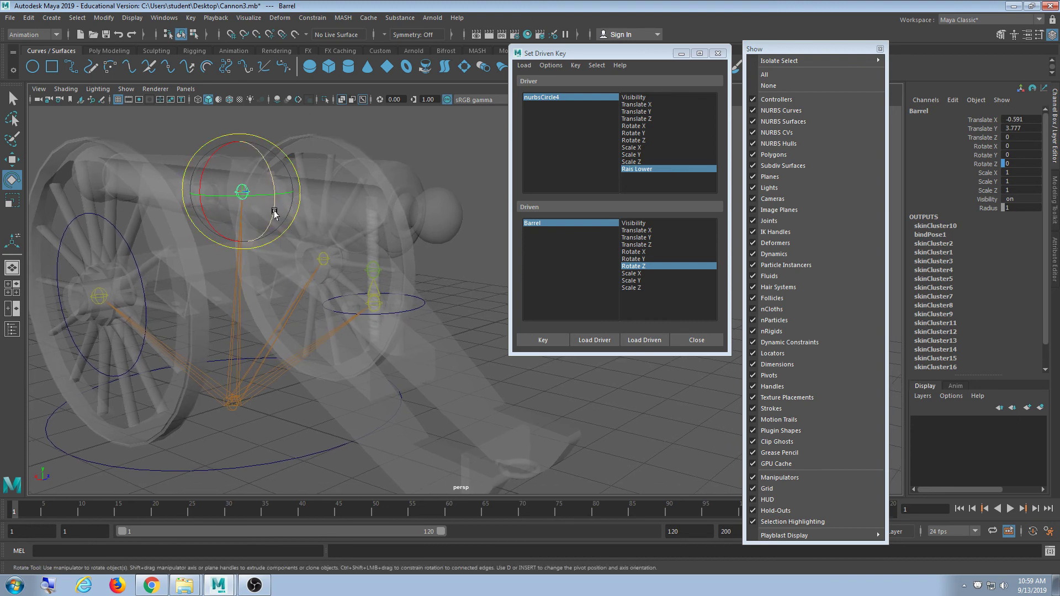
drag(275, 218, 271, 203)
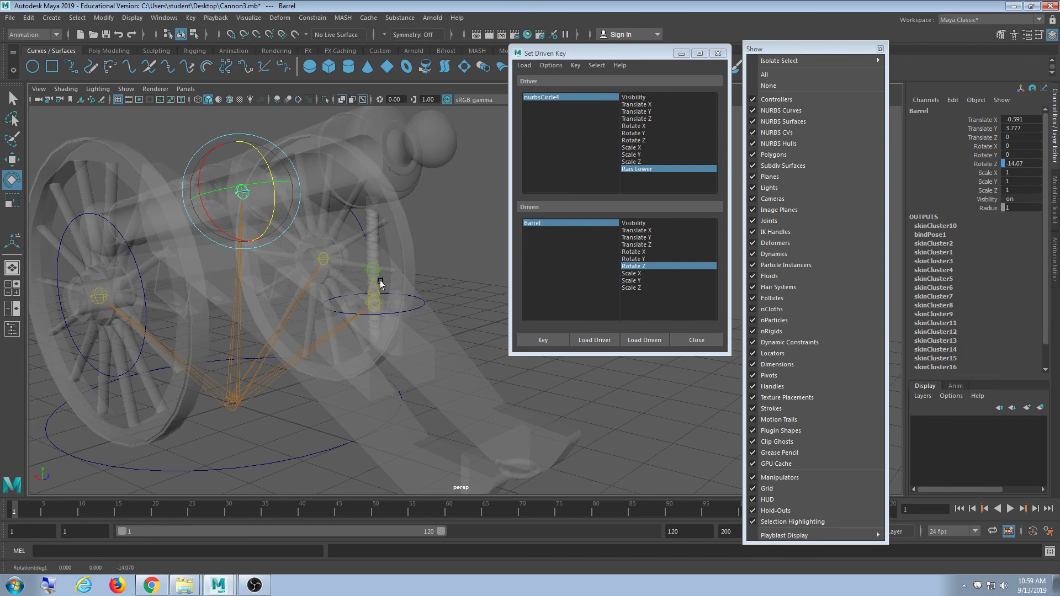
click(538, 341)
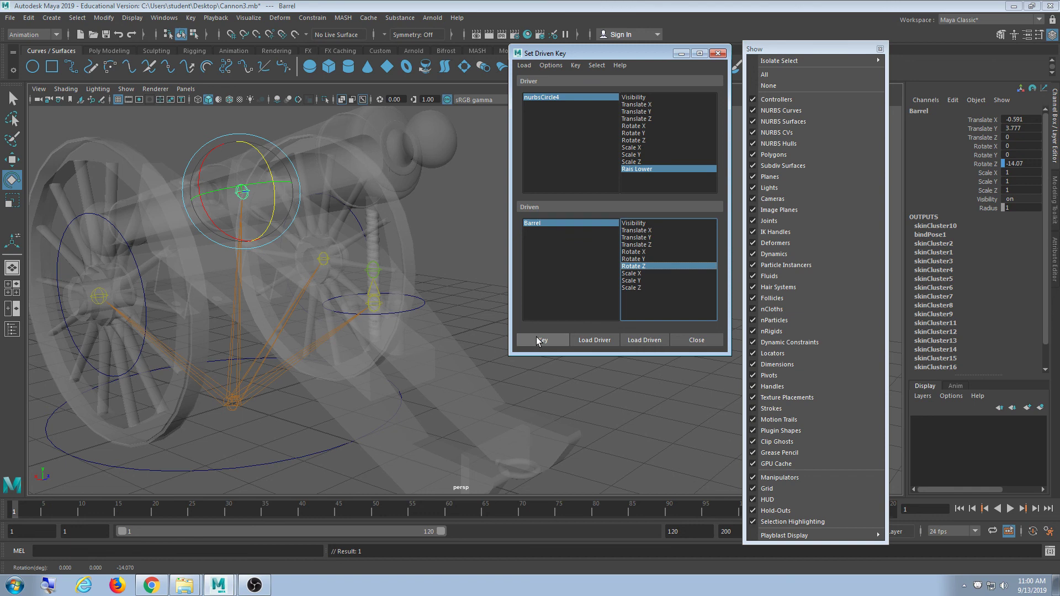
- Test the barrel's driven keys by setting the elevating-screw circle's Rais Lower to 0
click(422, 306)
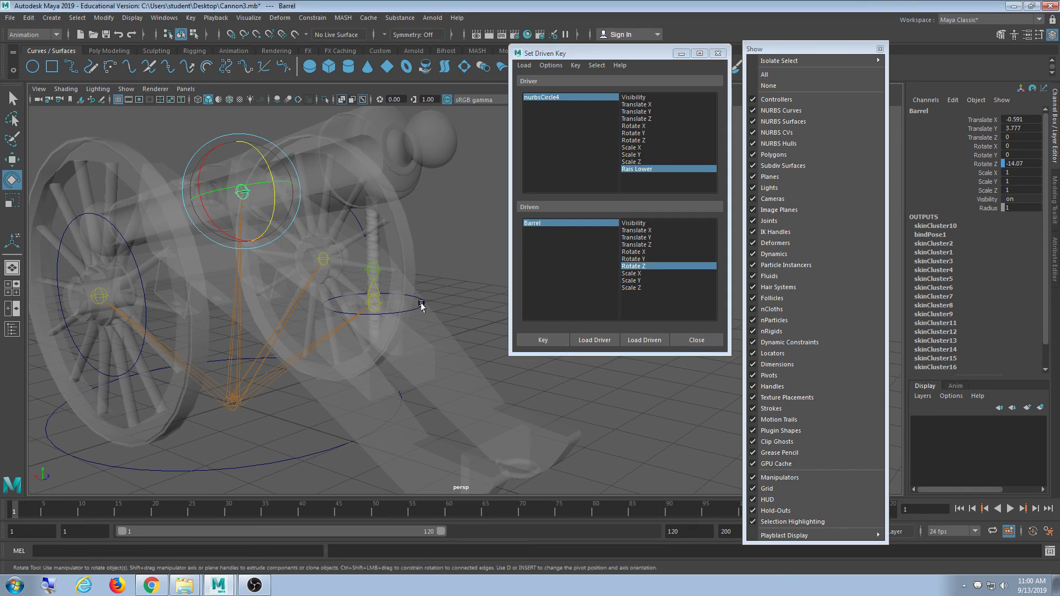
click(421, 307)
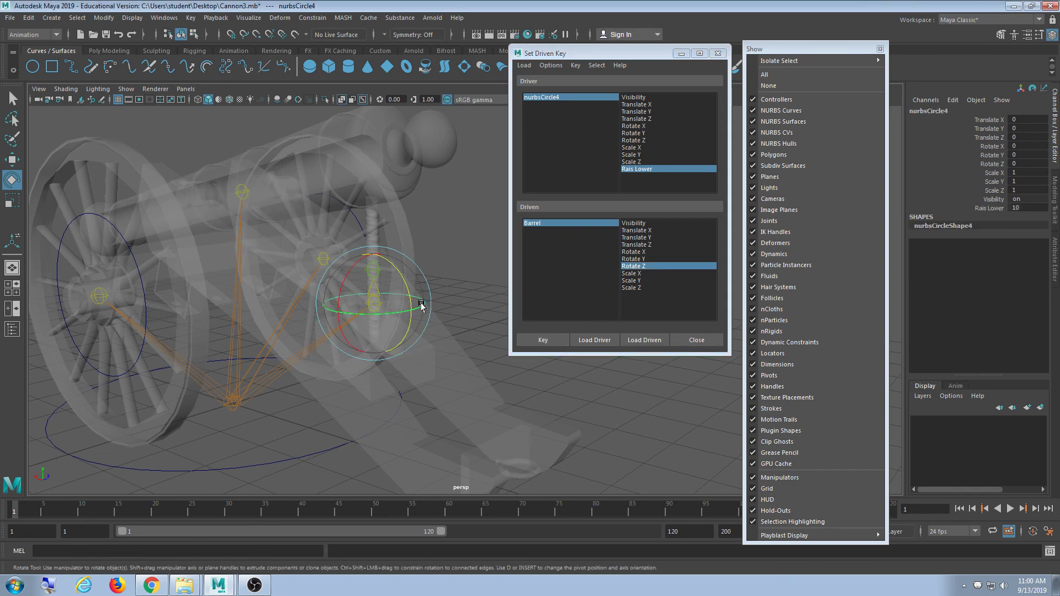
double_click(1022, 207)
text(0)
key(Return)
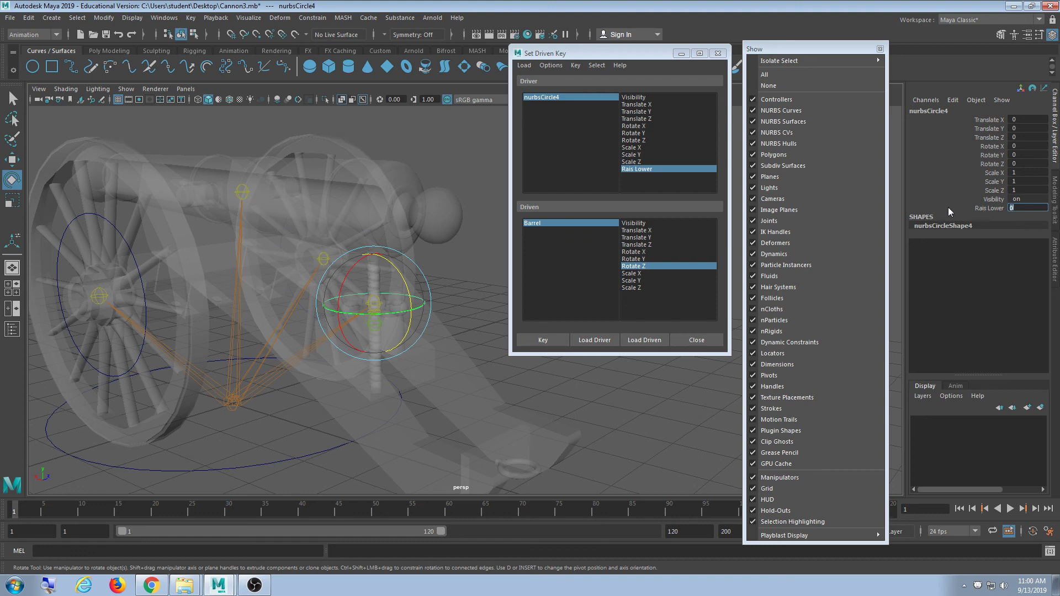
- Scrub the circle's Rais Lower value interactively to test the barrel and screw motion, and undo the test changes
click(990, 209)
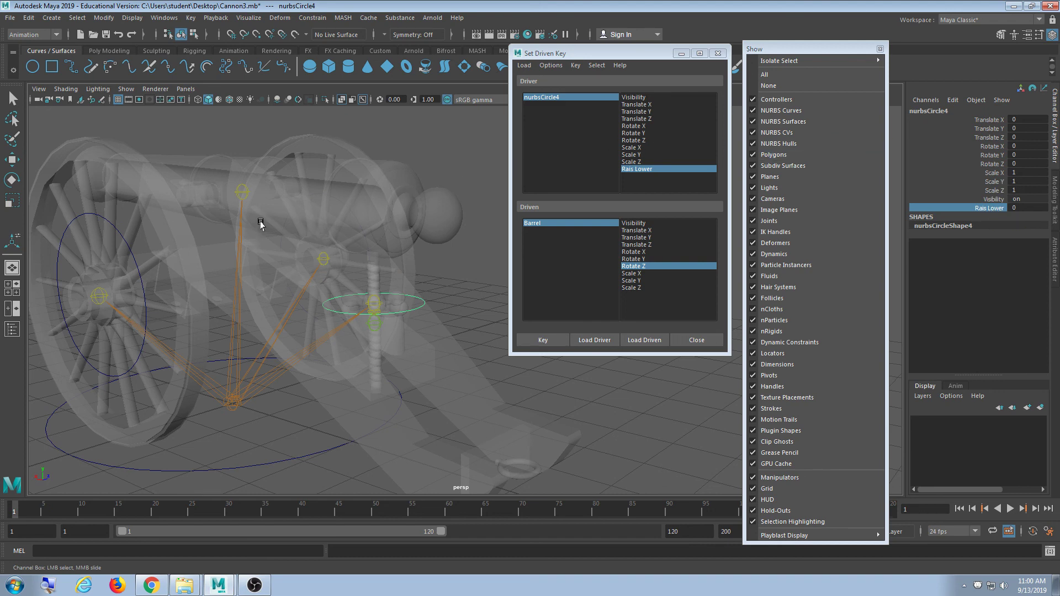
middle_drag(261, 224, 425, 269)
key(ctrl+z)
key(e)
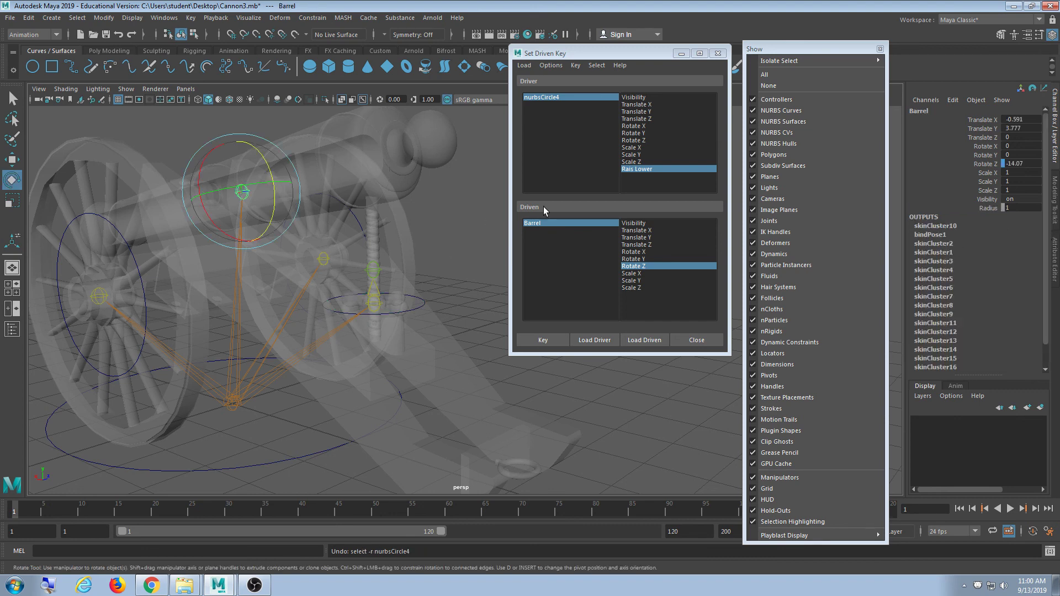
- Select the elevating-screw circle again and set its Rais Lower to 0
click(552, 98)
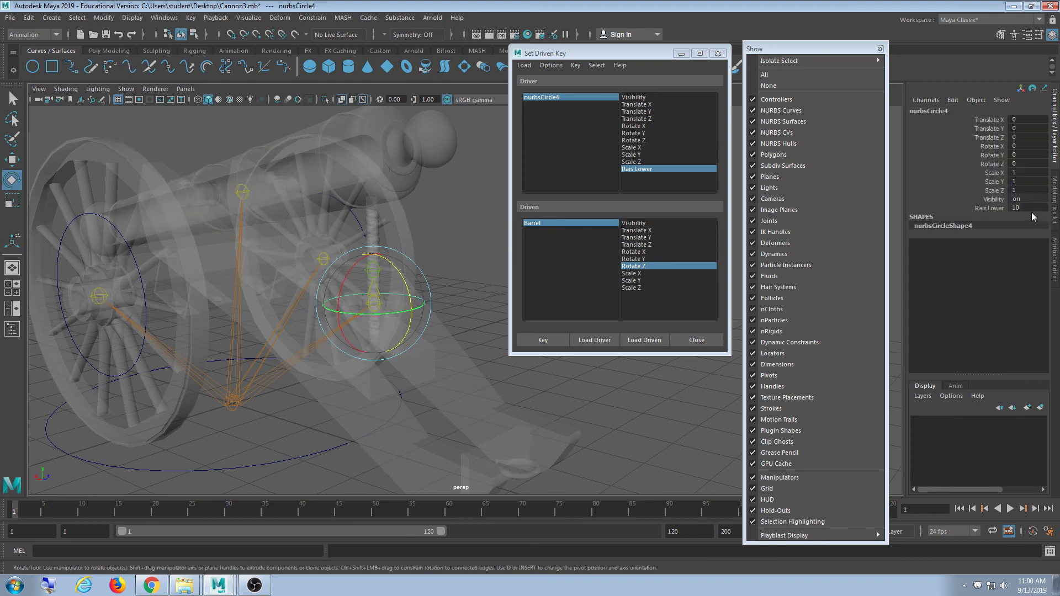
click(1027, 208)
text(0)
key(Return)
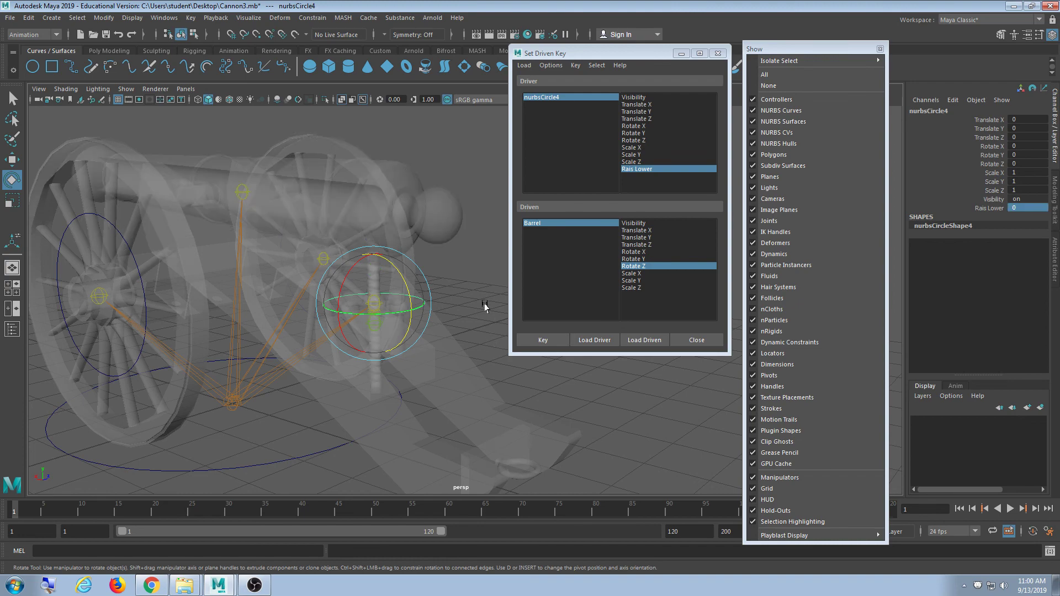
- Try rotating the elevating-screw circle about its Y axis and undo the rotation
click(485, 307)
scroll(391, 351, up, 10)
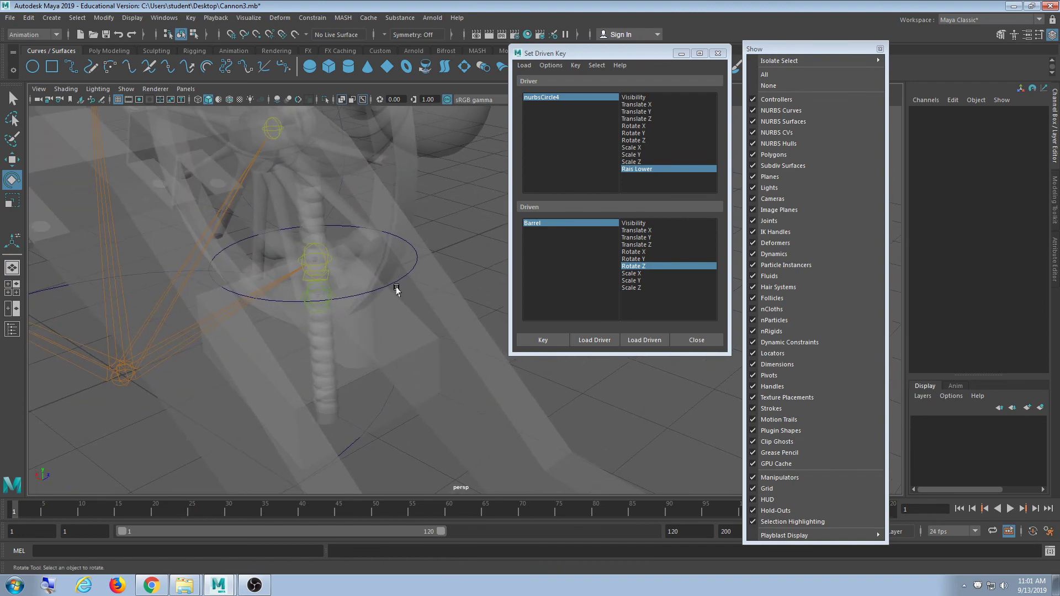
click(396, 290)
key(f)
drag(350, 329, 326, 332)
key(ctrl+z)
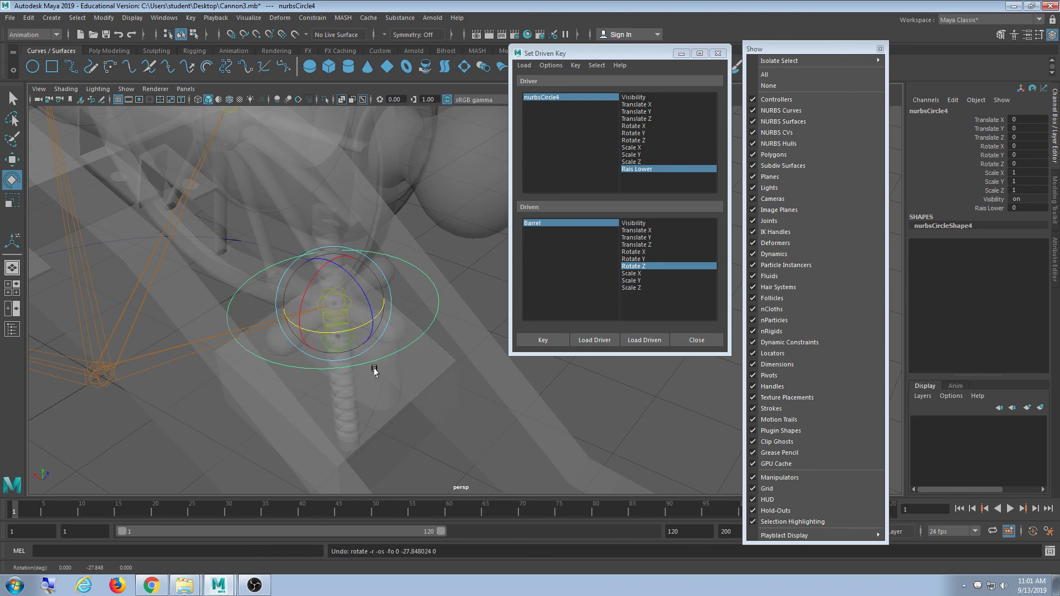
- Close the Set Driven Key window and open the Connection Editor, placing it clear of the elevating-screw circle
alt+drag(374, 371, 326, 386)
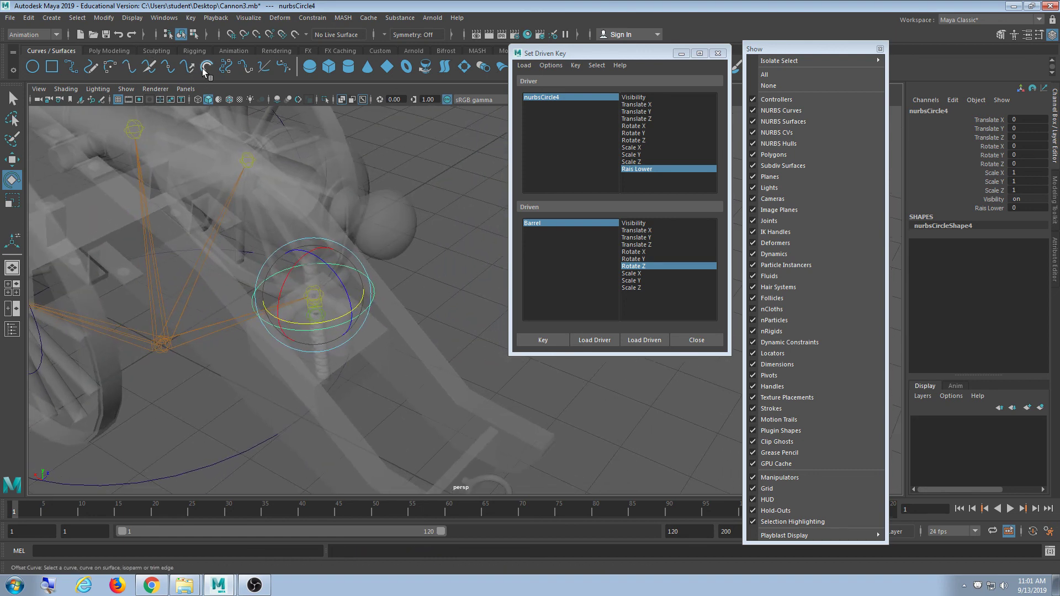
click(724, 56)
click(173, 18)
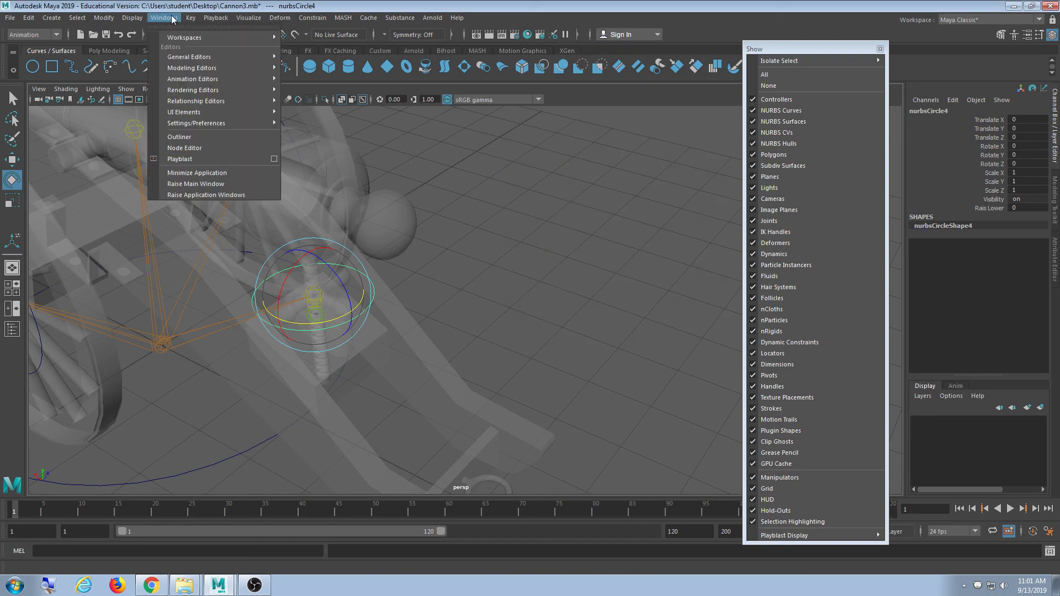
mouse_move(188, 57)
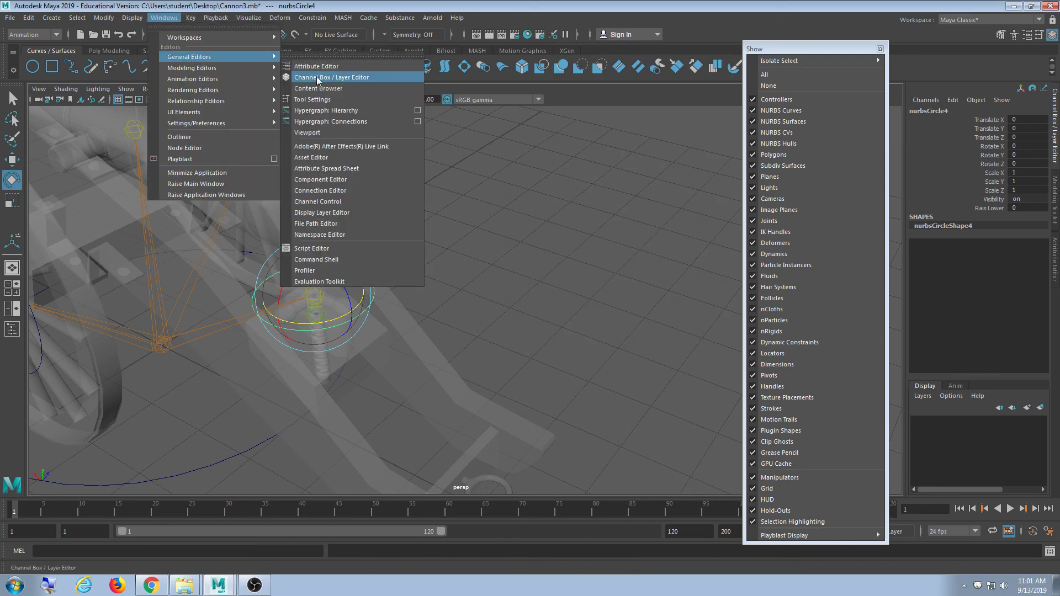
click(365, 191)
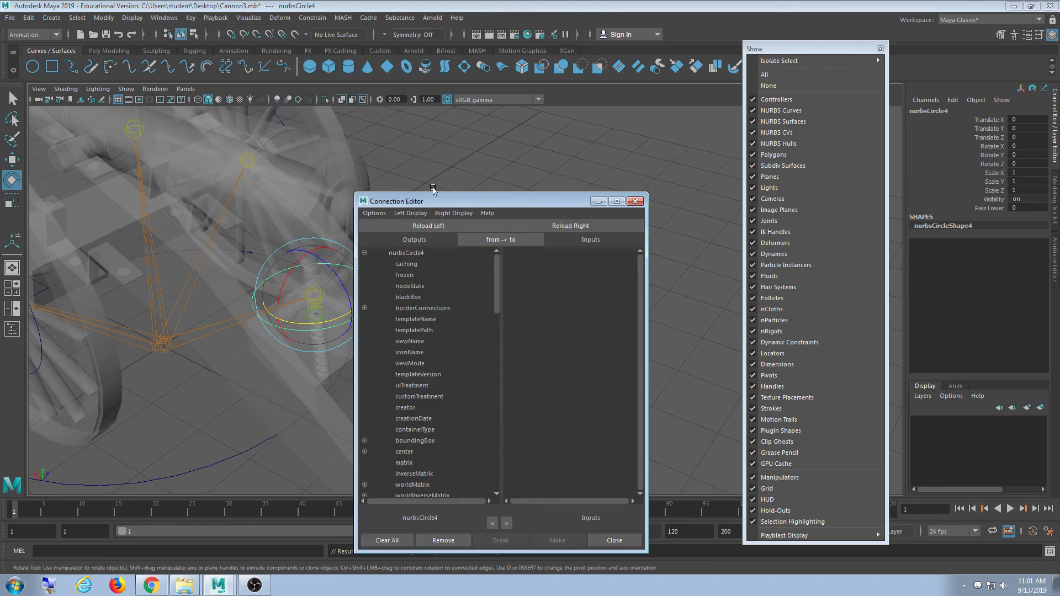
drag(438, 201, 512, 71)
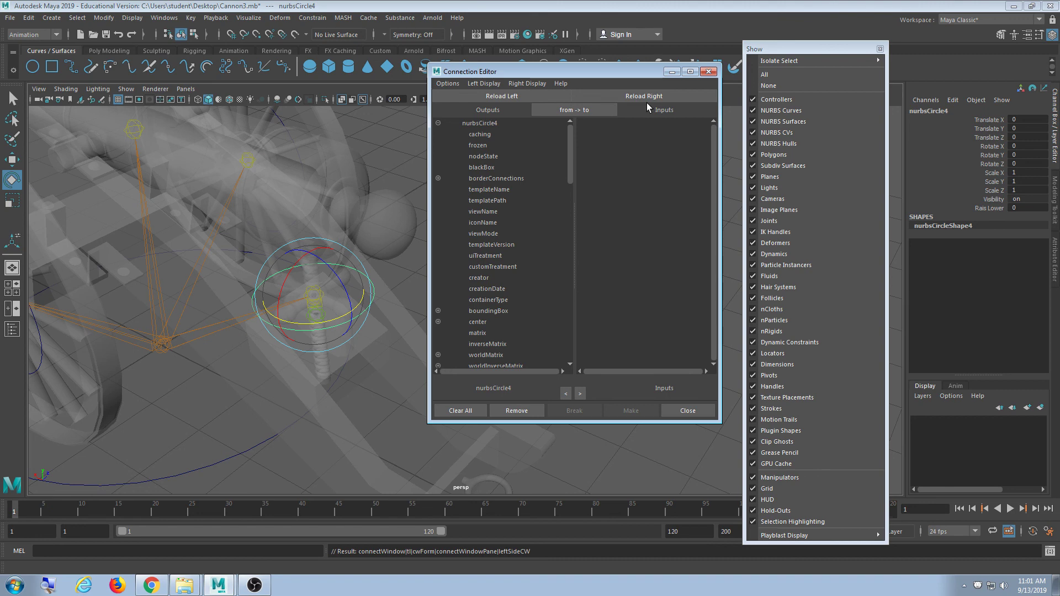
- Load the elevating-screw circle as both the output and the input object in the Connection Editor
click(409, 286)
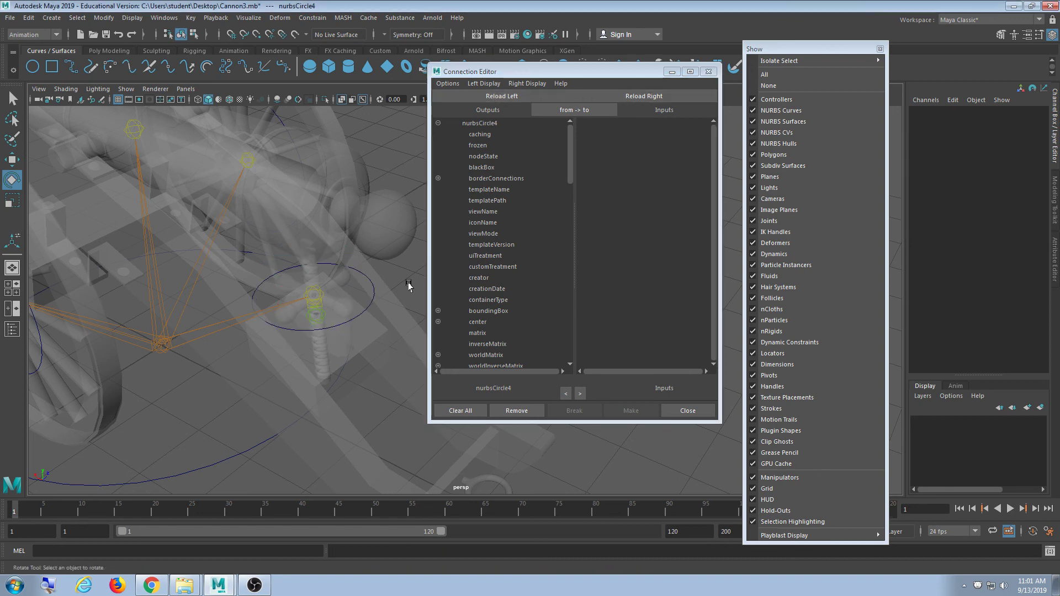
click(374, 294)
click(502, 97)
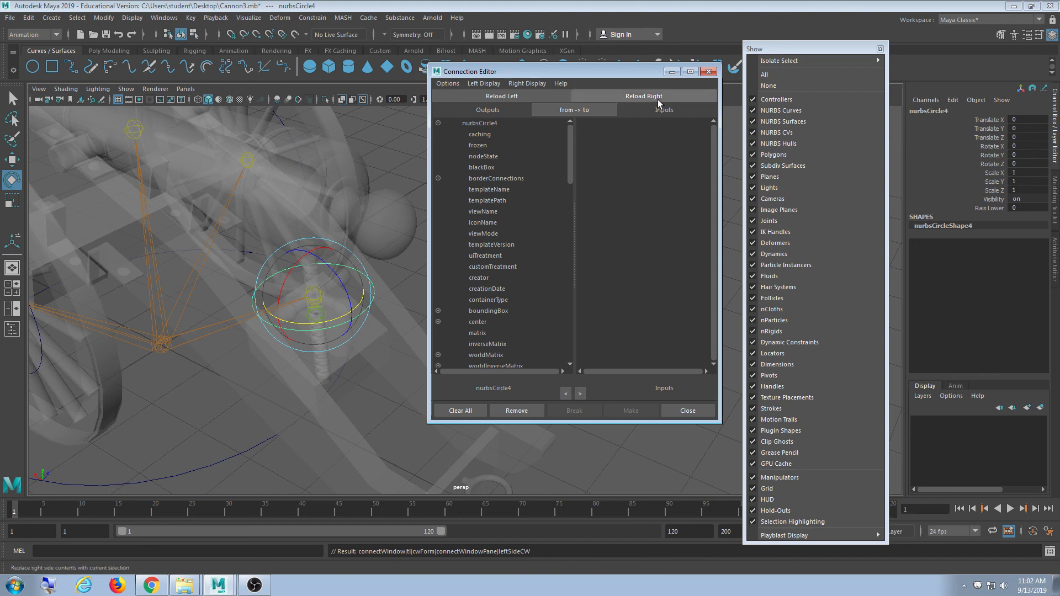
click(635, 96)
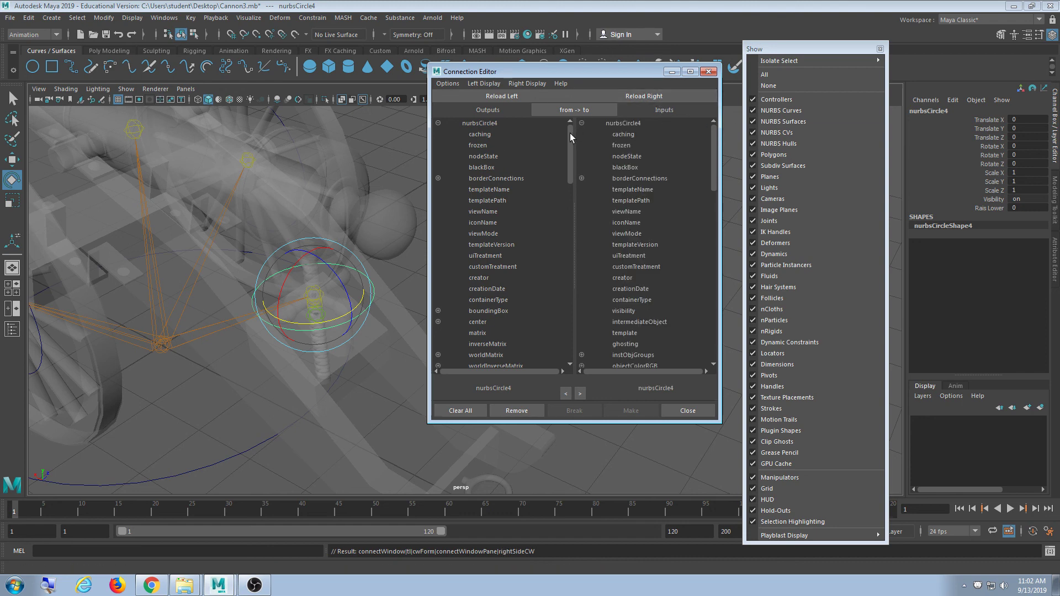
- Connect the circle's rotateY output to its own RaisLower input, undoing the test rotation about Y
drag(714, 168, 729, 373)
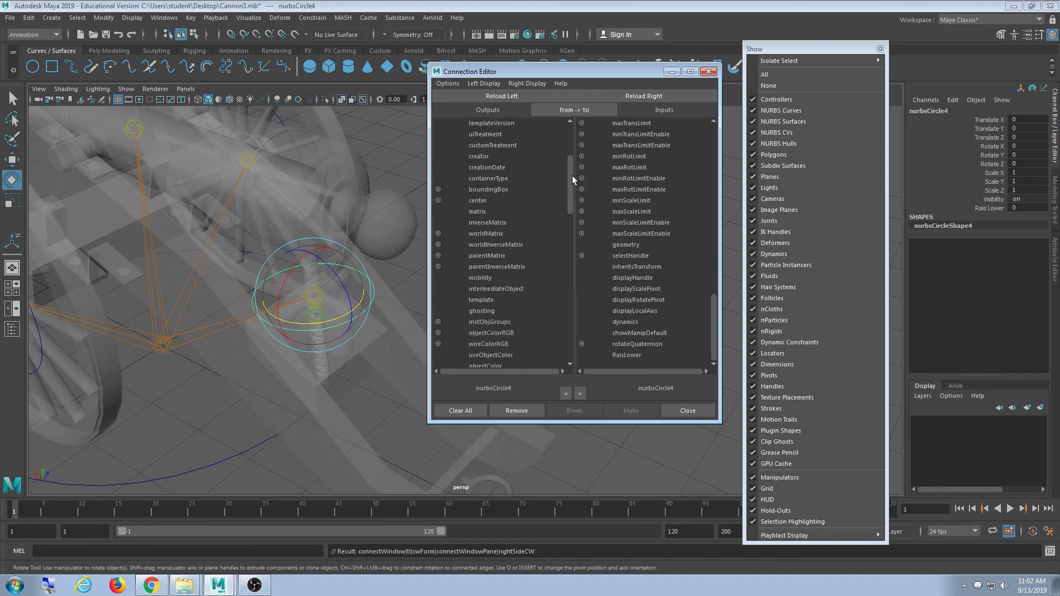
scroll(586, 201, down, 9)
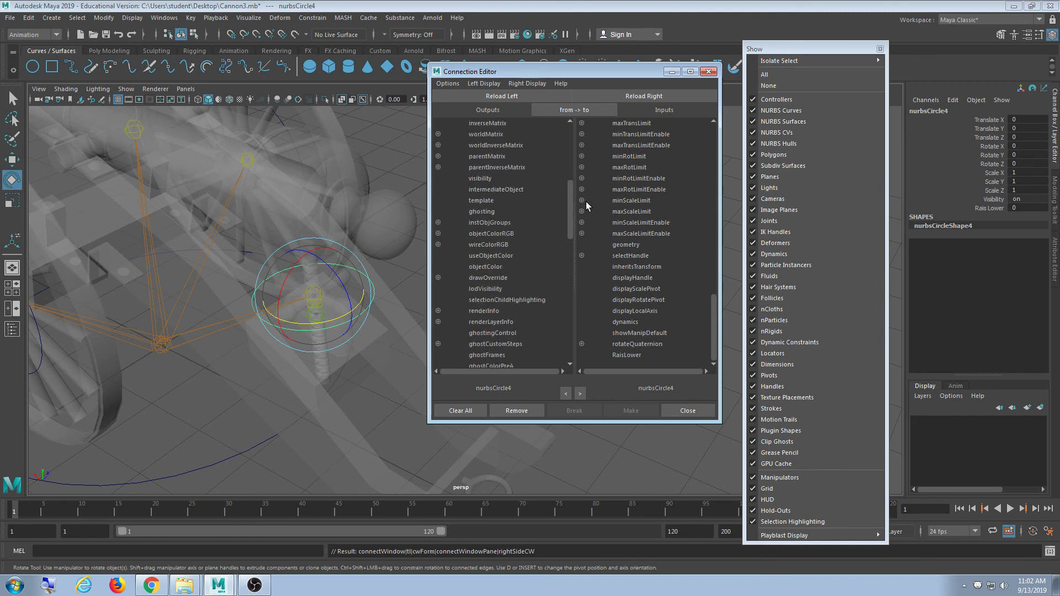
scroll(591, 224, down, 5)
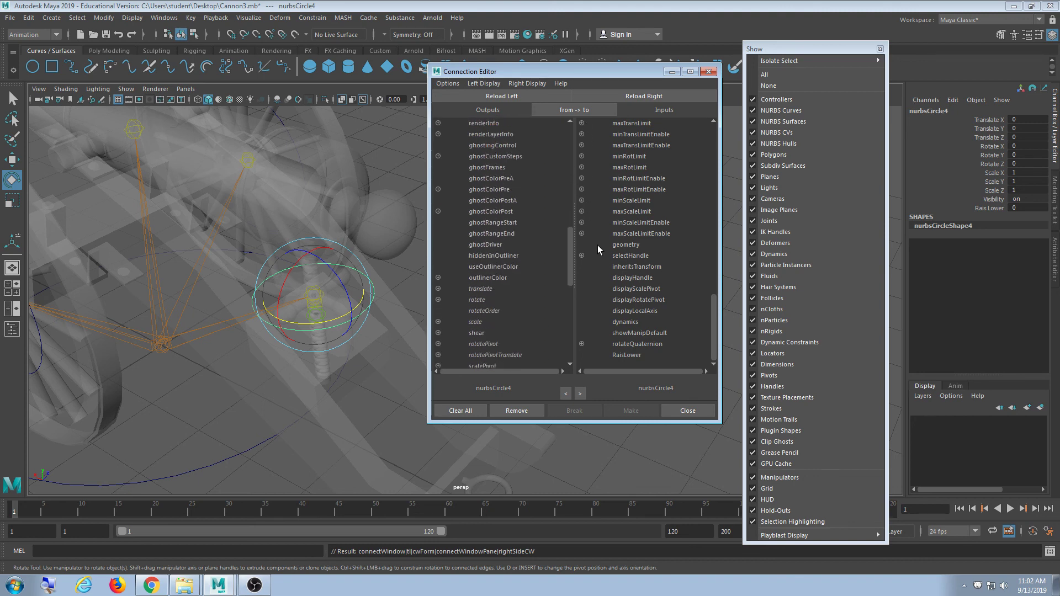
click(438, 299)
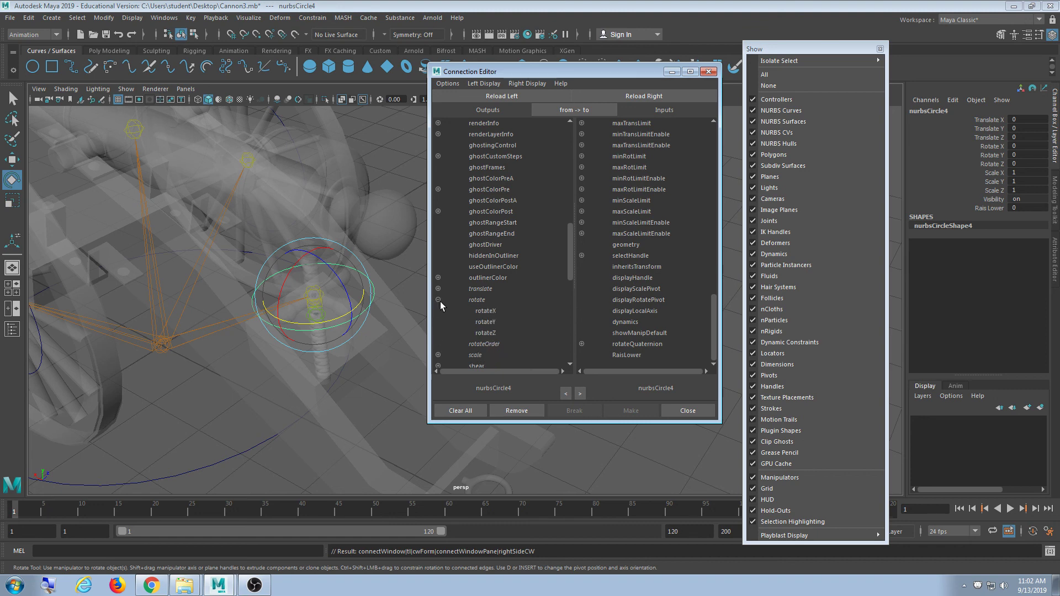
scroll(571, 244, down, 1)
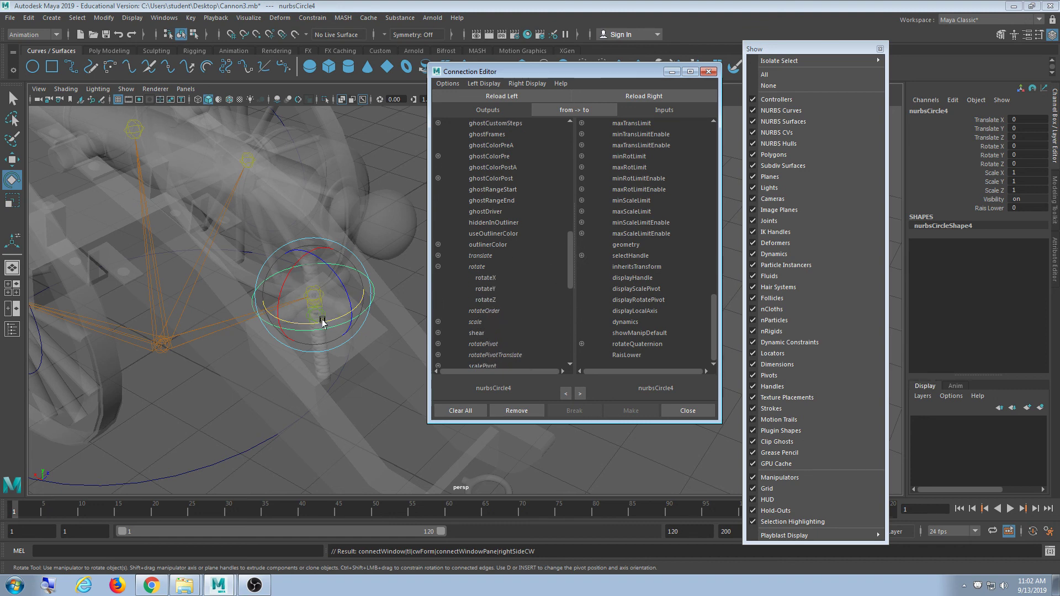
drag(322, 324, 352, 312)
key(ctrl+z)
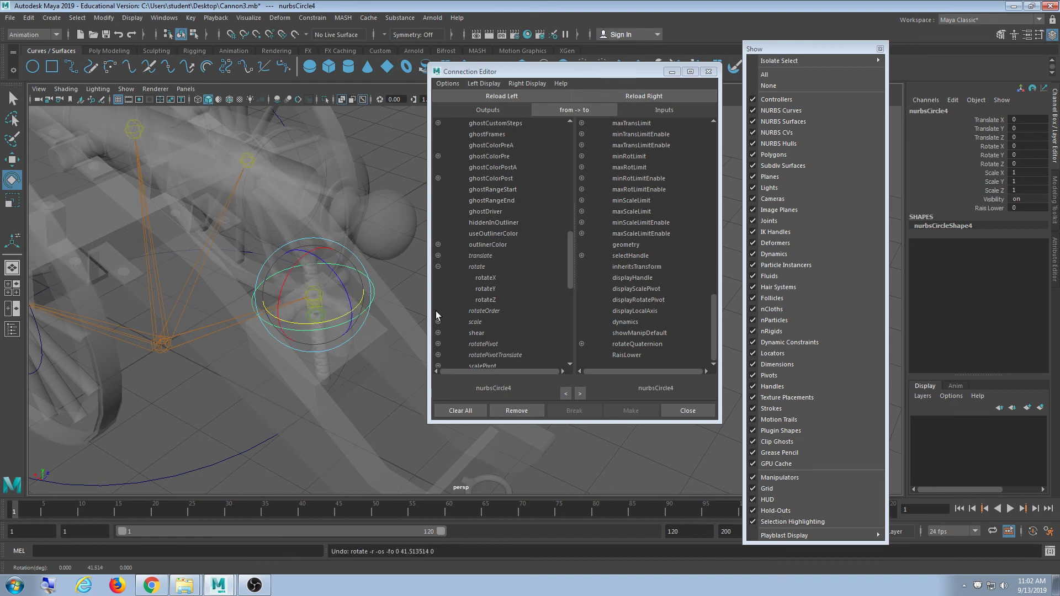
click(486, 289)
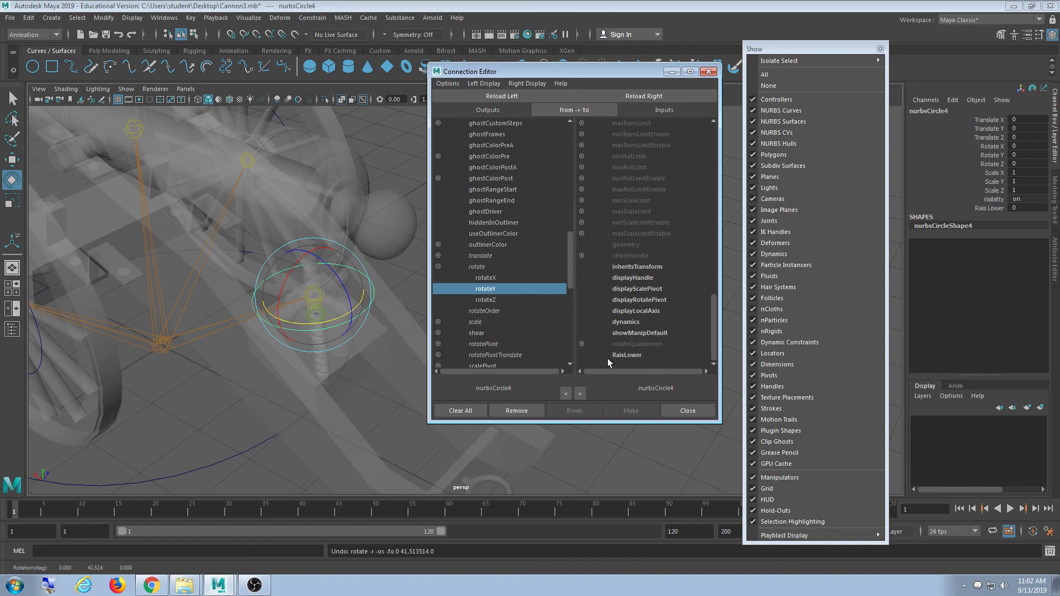
click(626, 355)
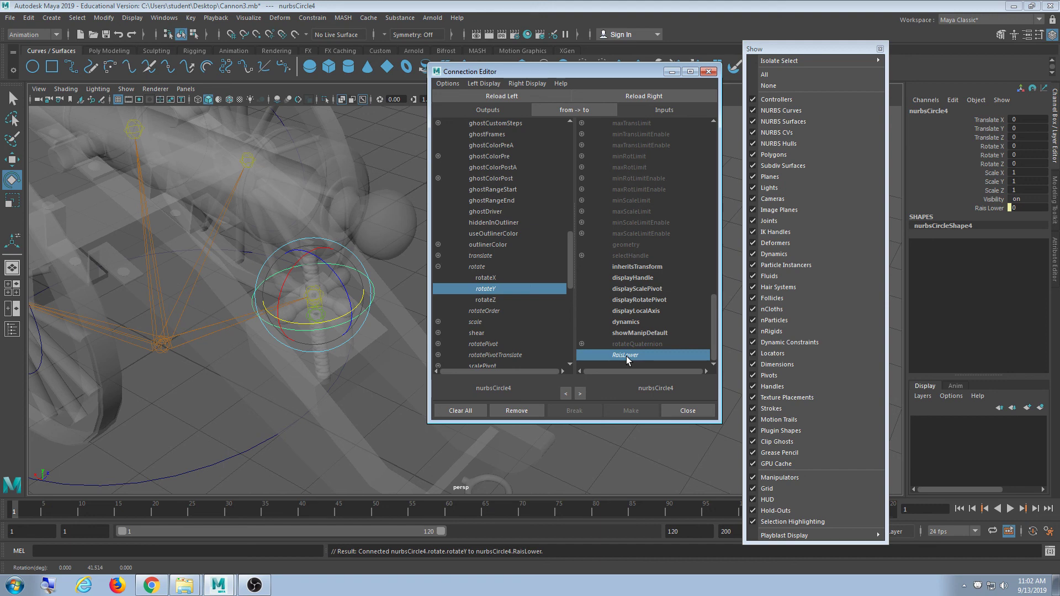
- Test the connection by rotating the elevating-screw circle about 3.77 degrees around its Y axis
click(333, 291)
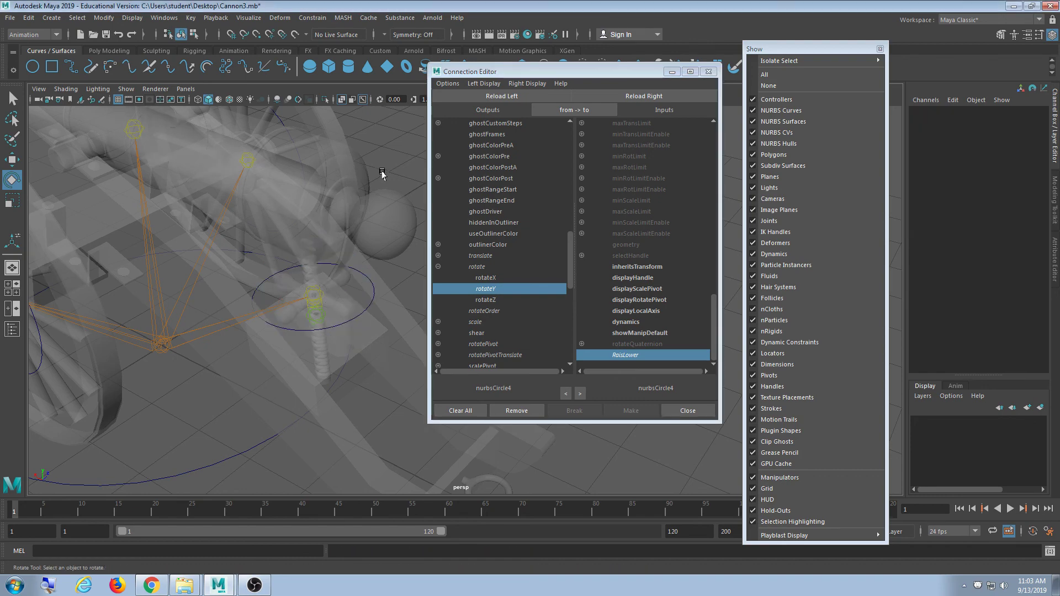
key(f)
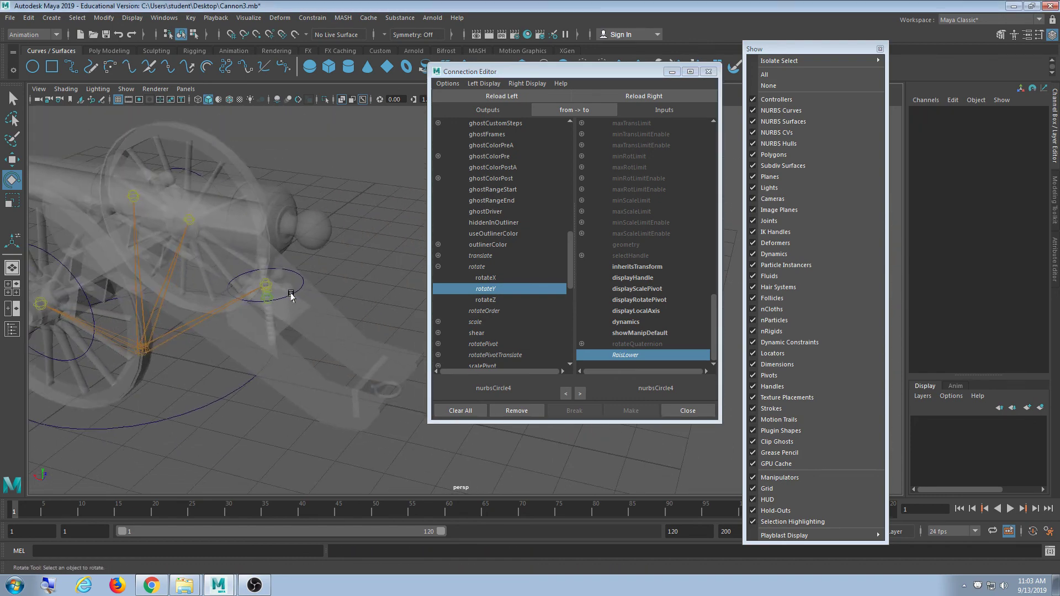
click(291, 297)
alt+drag(291, 296, 362, 362)
mouse_move(317, 310)
mouse_down()
mouse_move(293, 315)
mouse_move(330, 306)
mouse_move(286, 306)
mouse_move(321, 312)
mouse_up()
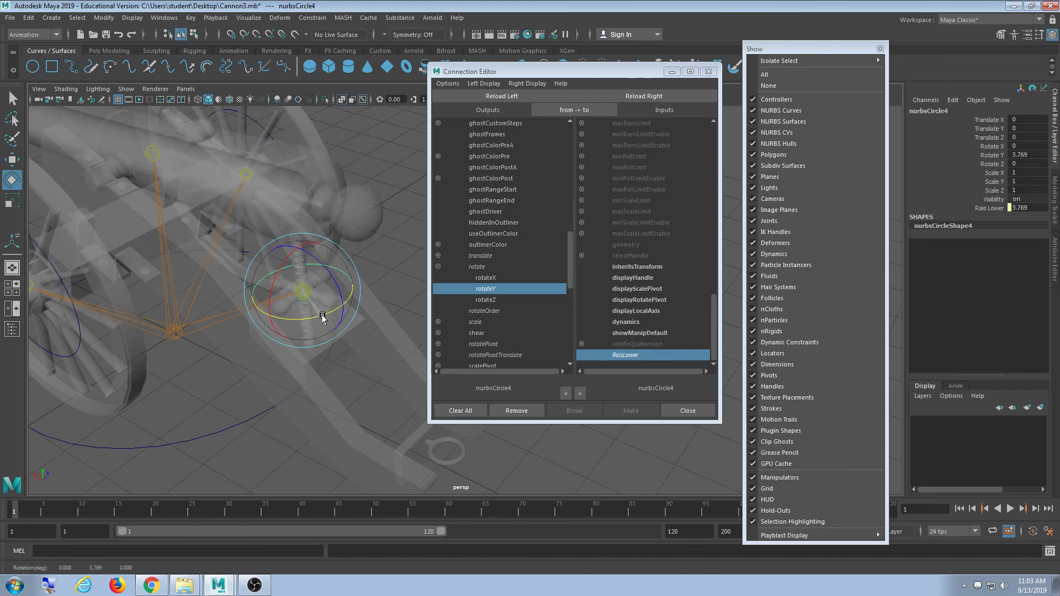
- Test the elevating screw by rotating its circle back and forth around Y to about 8.42 degrees, and close the Connection Editor and floating Show list
drag(316, 318, 326, 319)
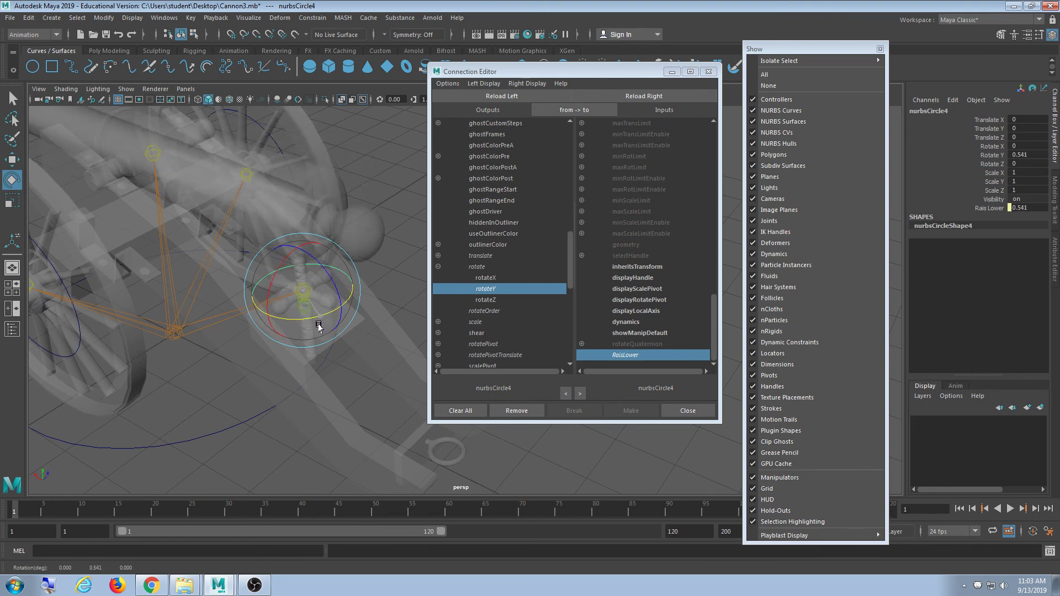
drag(325, 327, 259, 367)
click(709, 72)
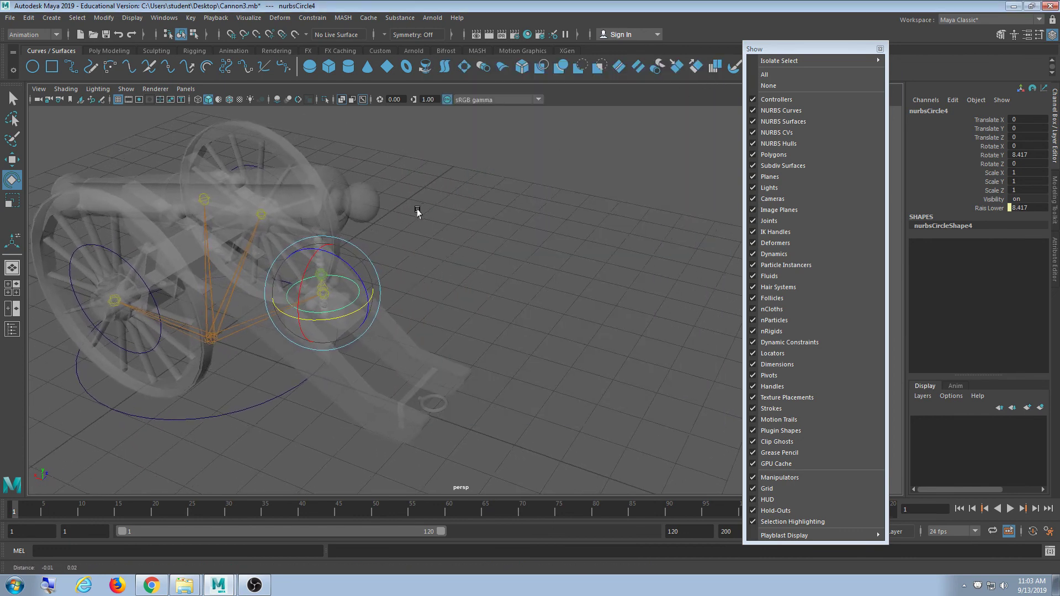
click(880, 49)
- Check the barrel's tilt from the side, leaving the elevating-screw circle rotated about 0.76 degrees around Y, and save the scene
alt+drag(547, 221, 483, 329)
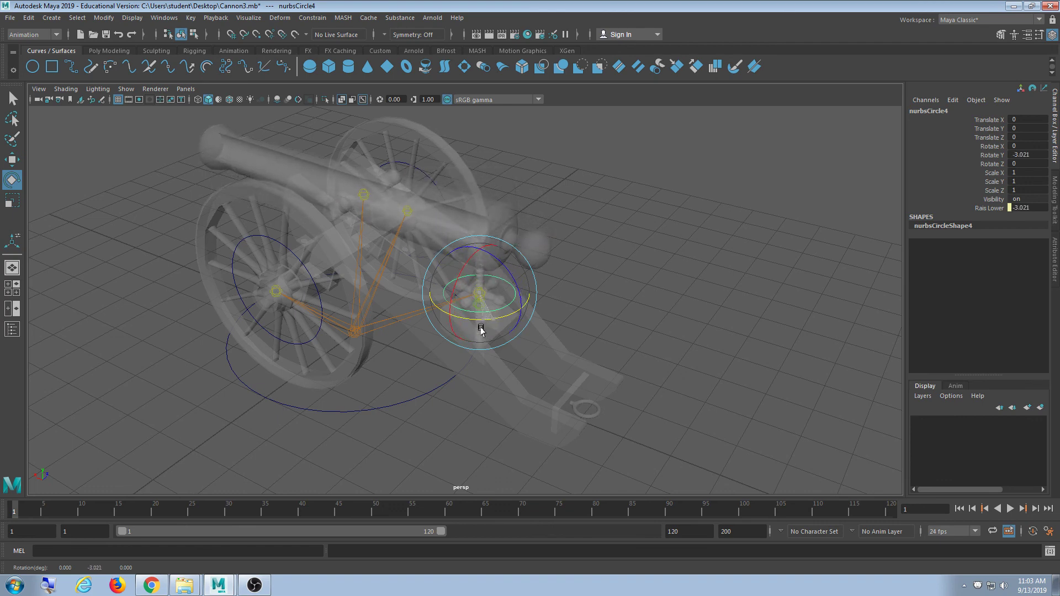
alt+drag(566, 300, 675, 289)
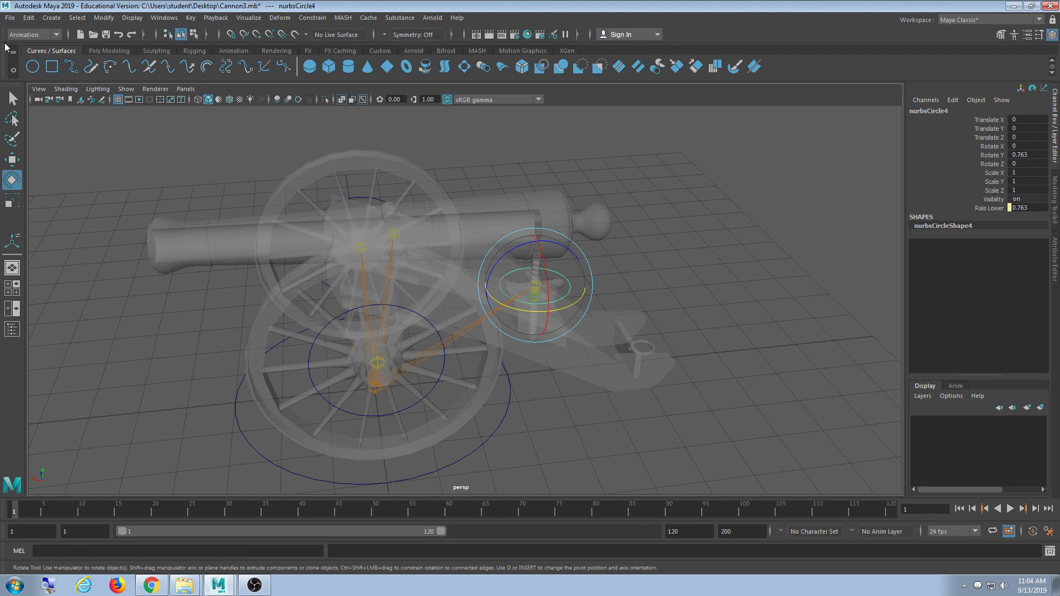
click(10, 18)
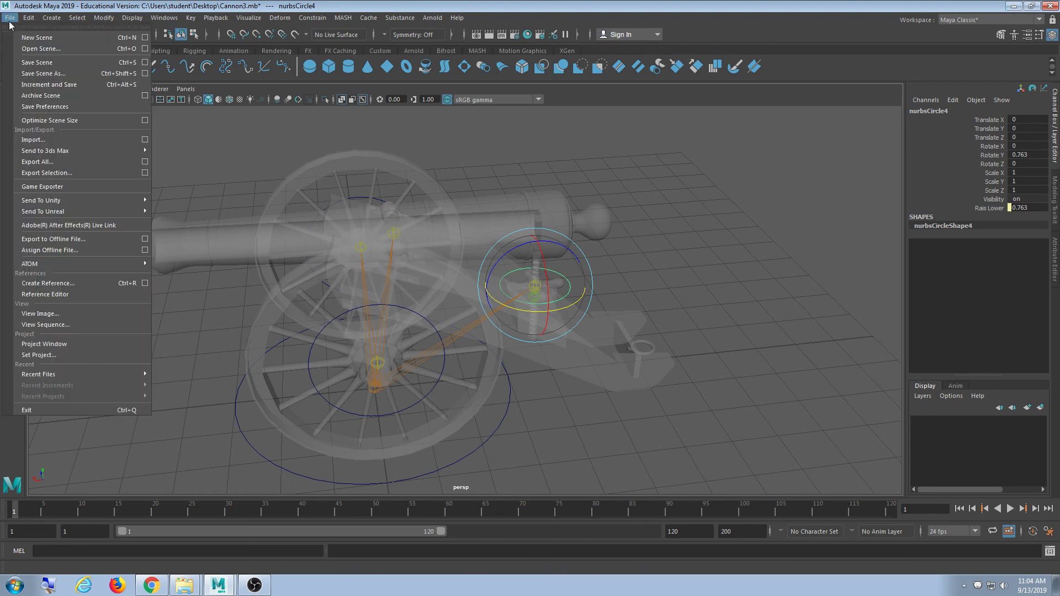
click(69, 63)
click(1014, 6)
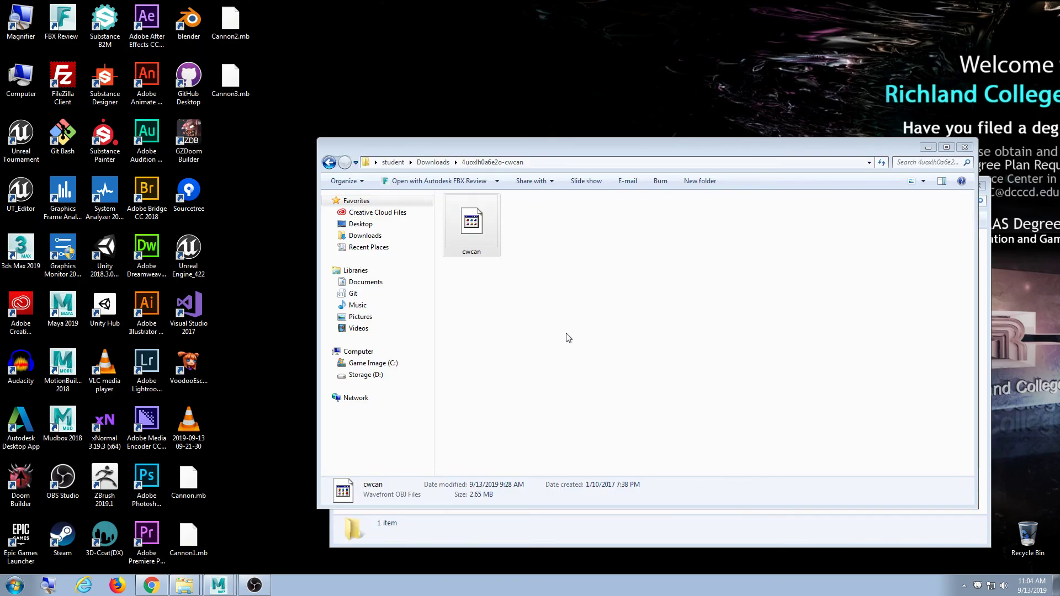
click(264, 587)
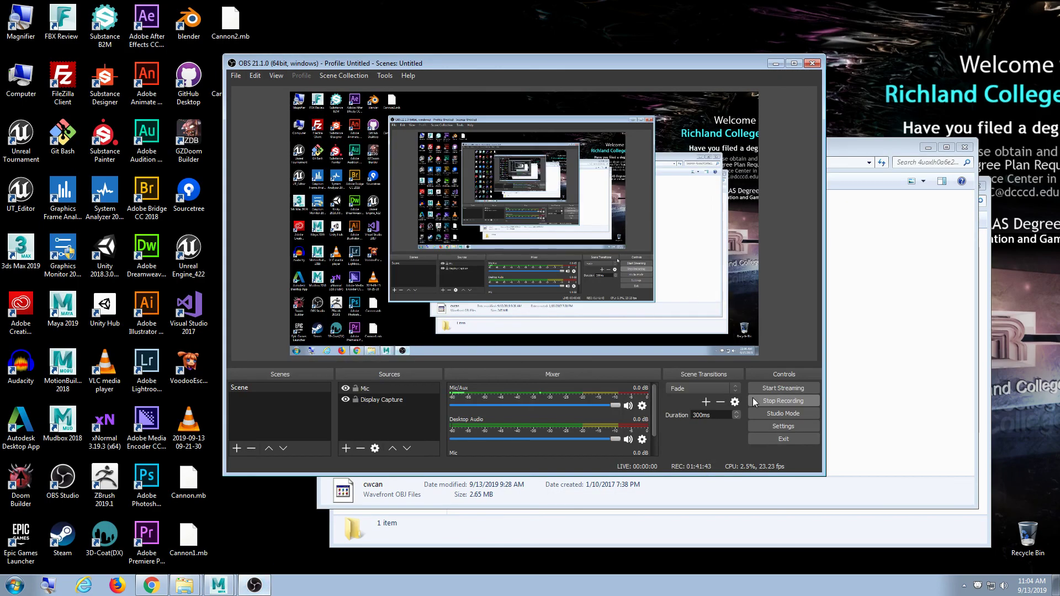